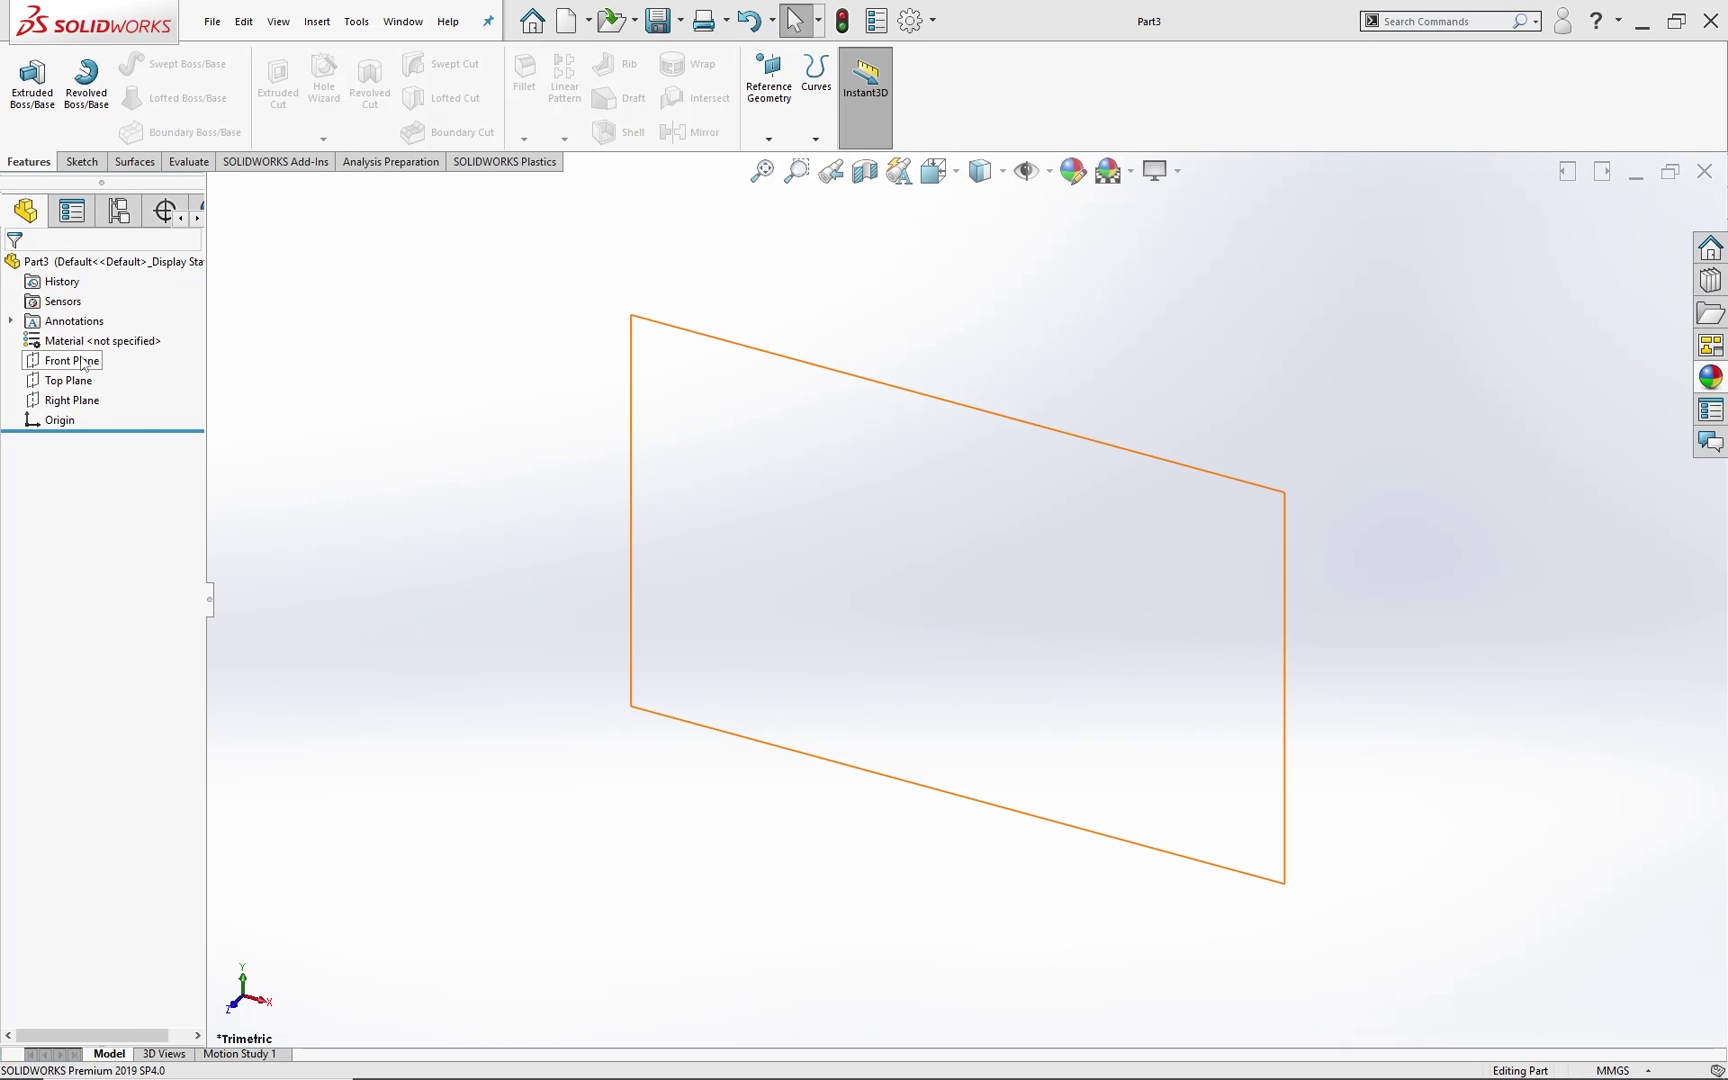
Step: Sketch a horizontal centerpoint slot on the Front Plane, centred on the origin, about 122.5 mm between arc centres and 29 mm wide
click(84, 361)
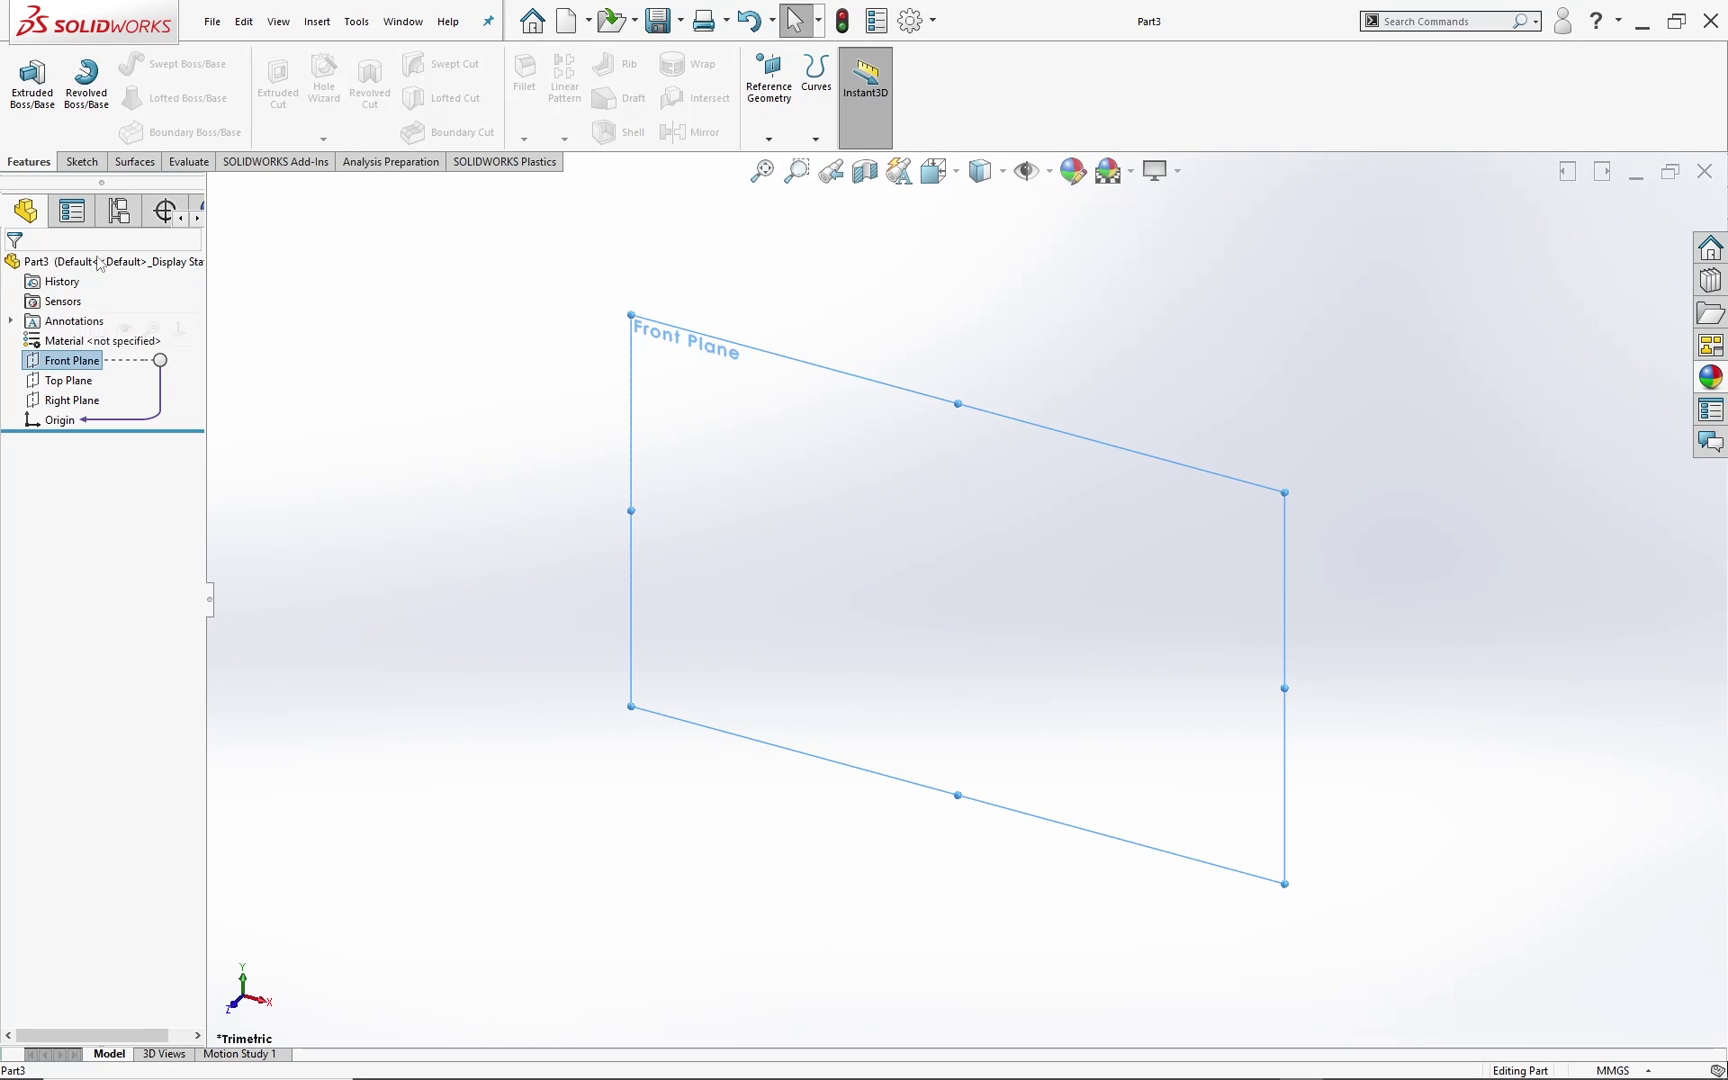
click(99, 163)
click(25, 75)
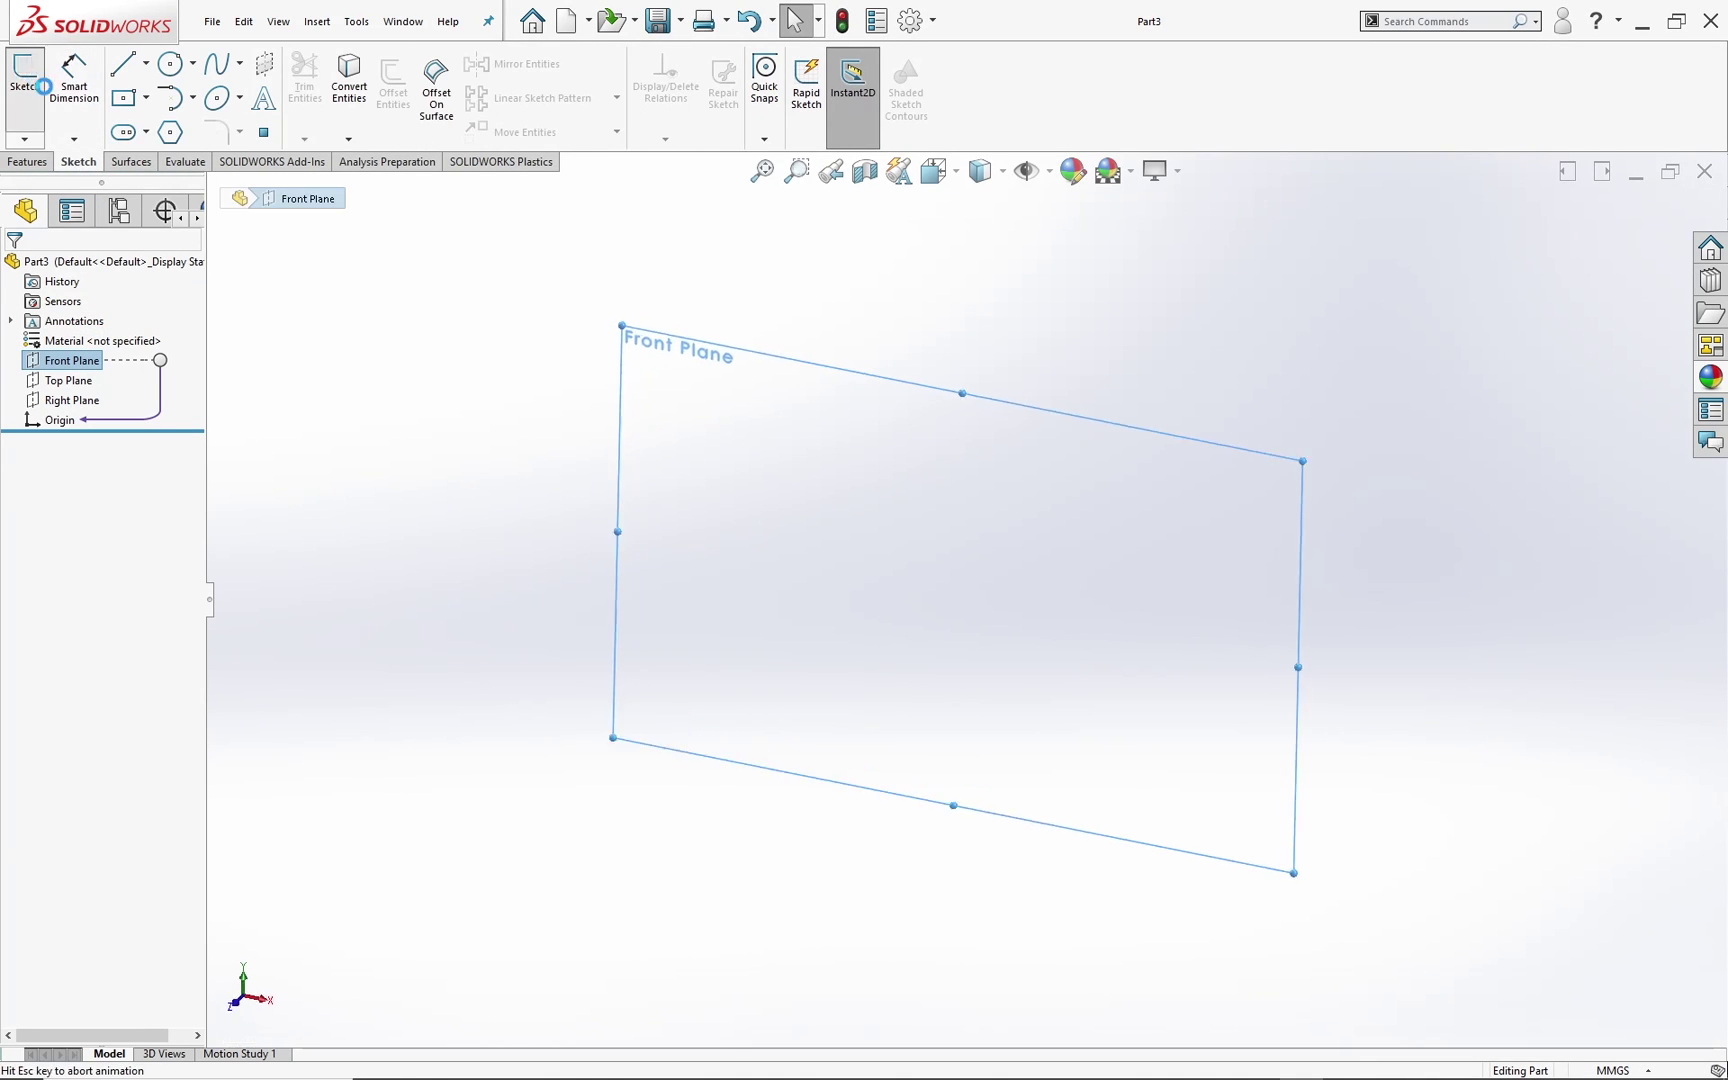
click(124, 134)
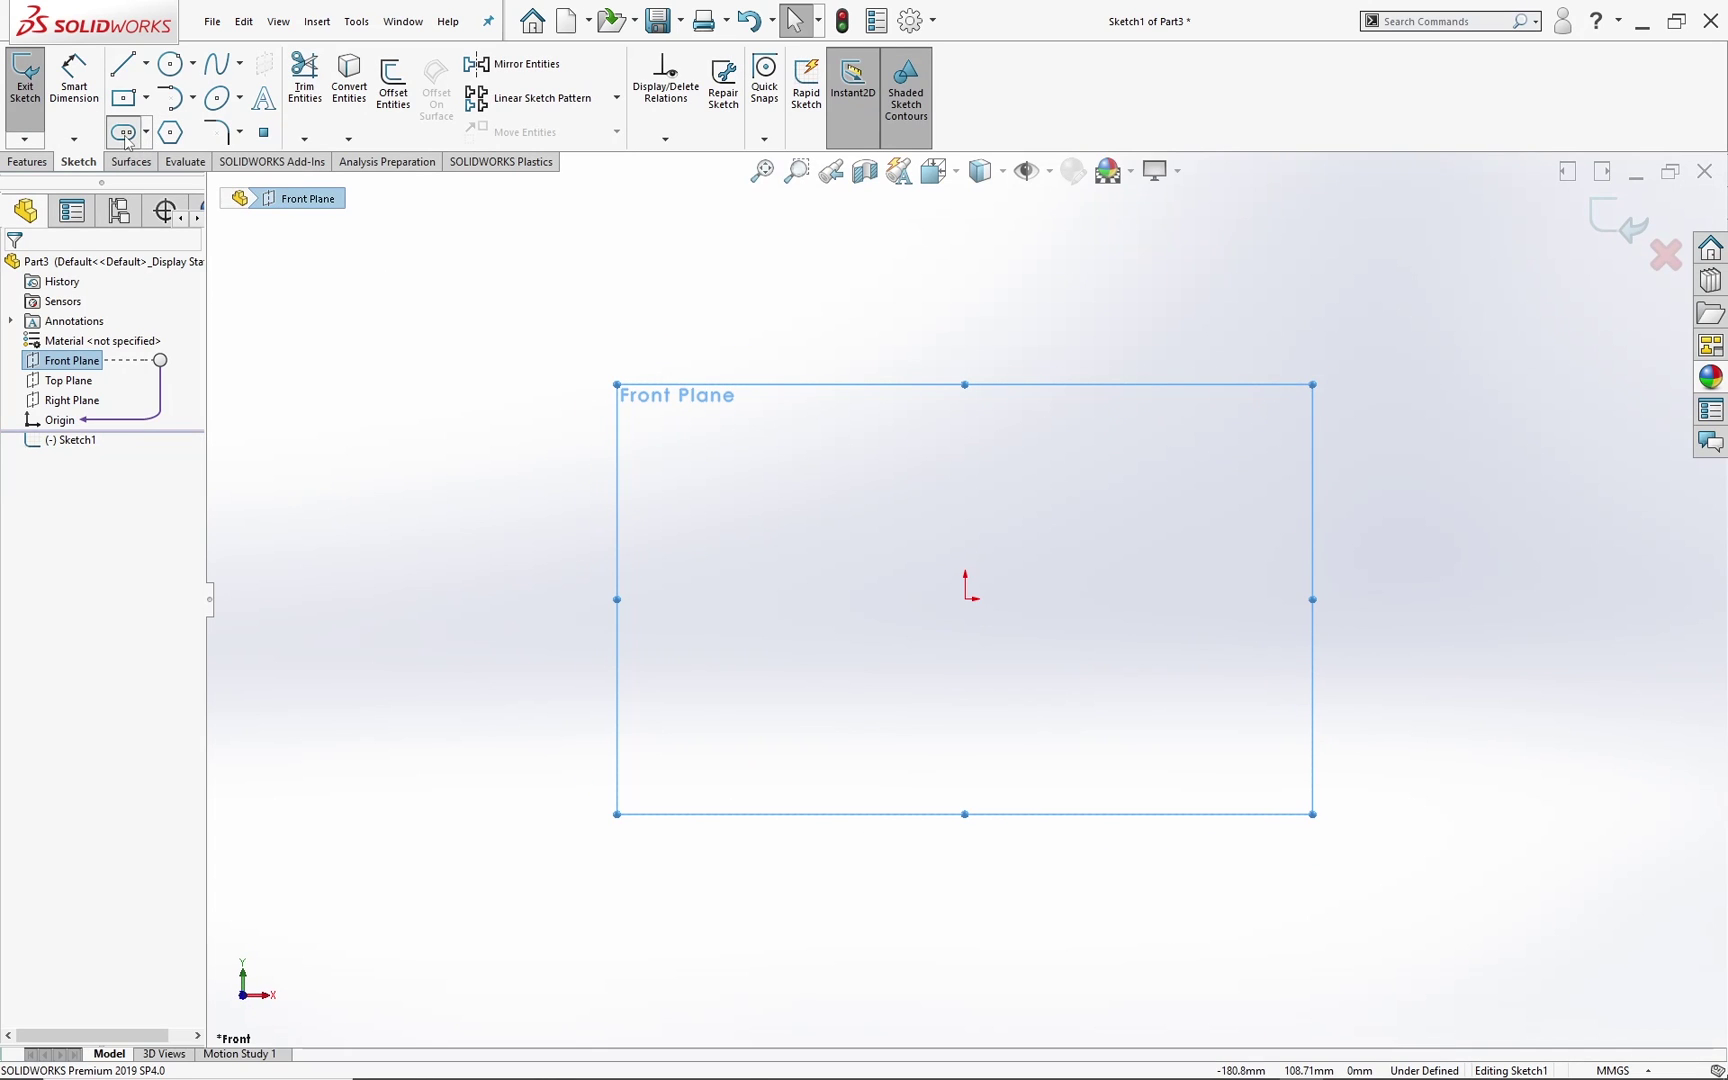
click(966, 599)
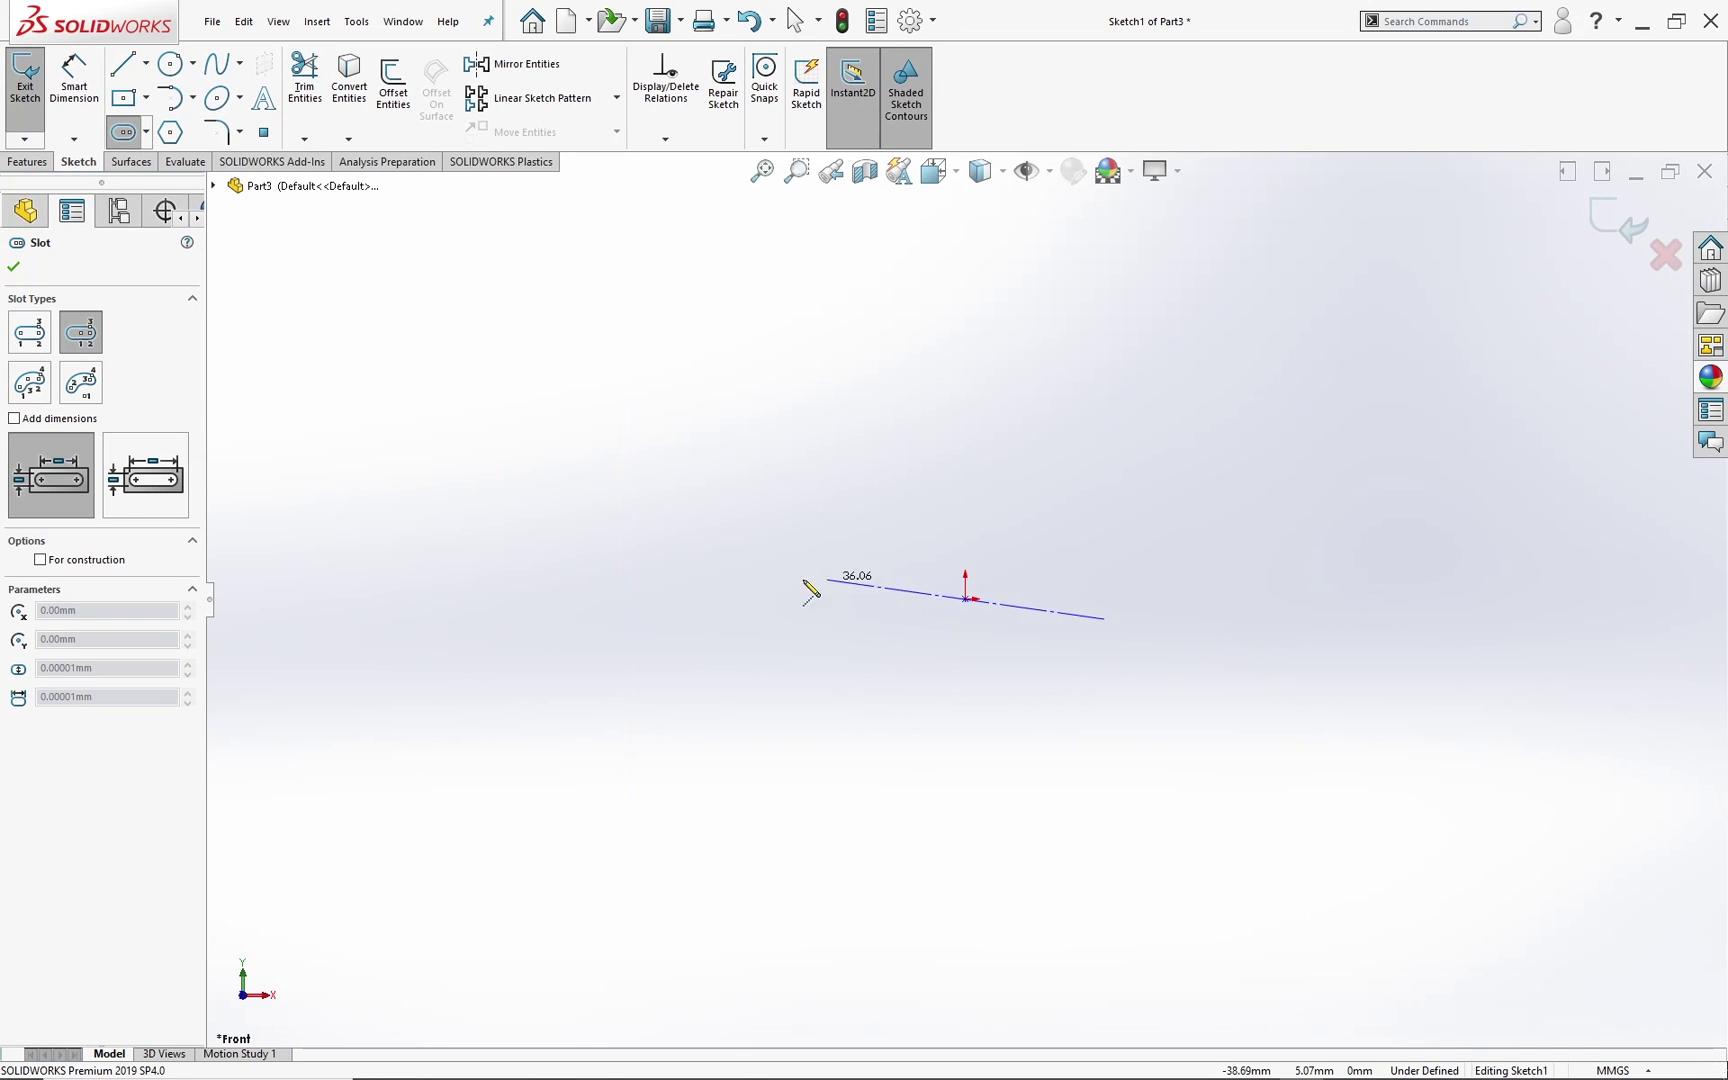
click(726, 599)
click(724, 544)
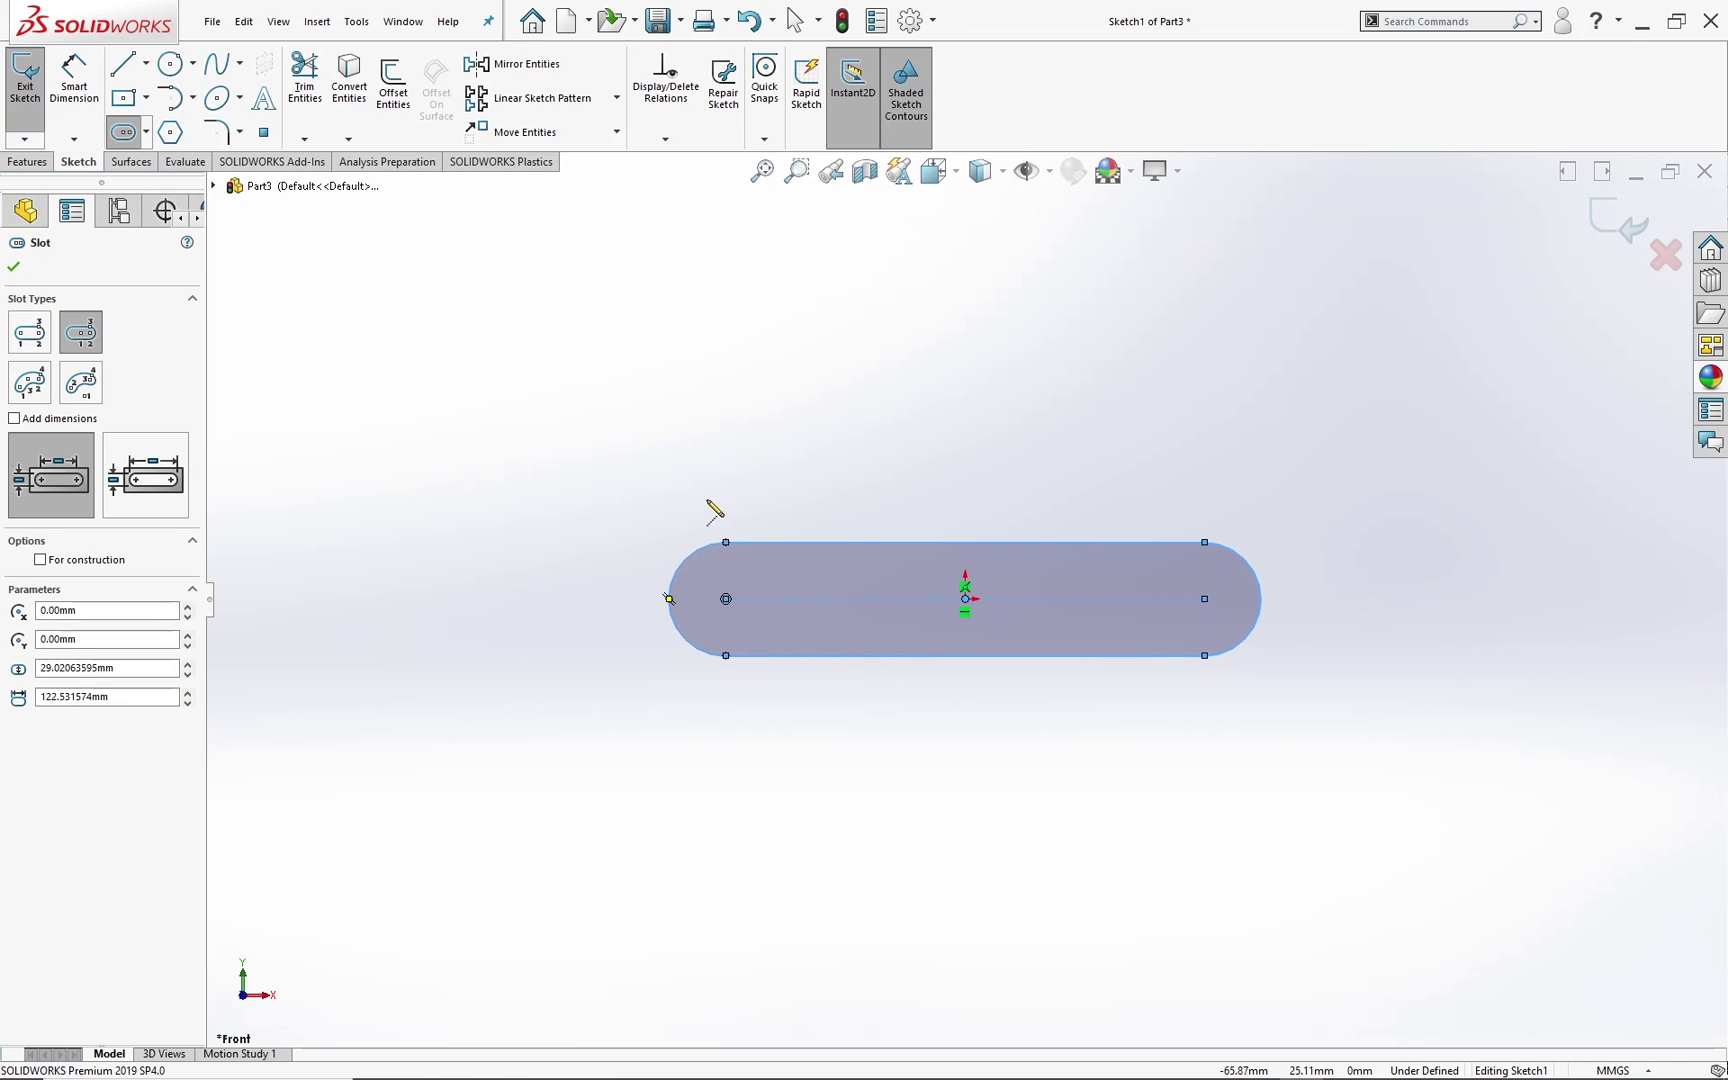
Step: Dimension the slot's centre-to-centre length as 75 mm
click(74, 78)
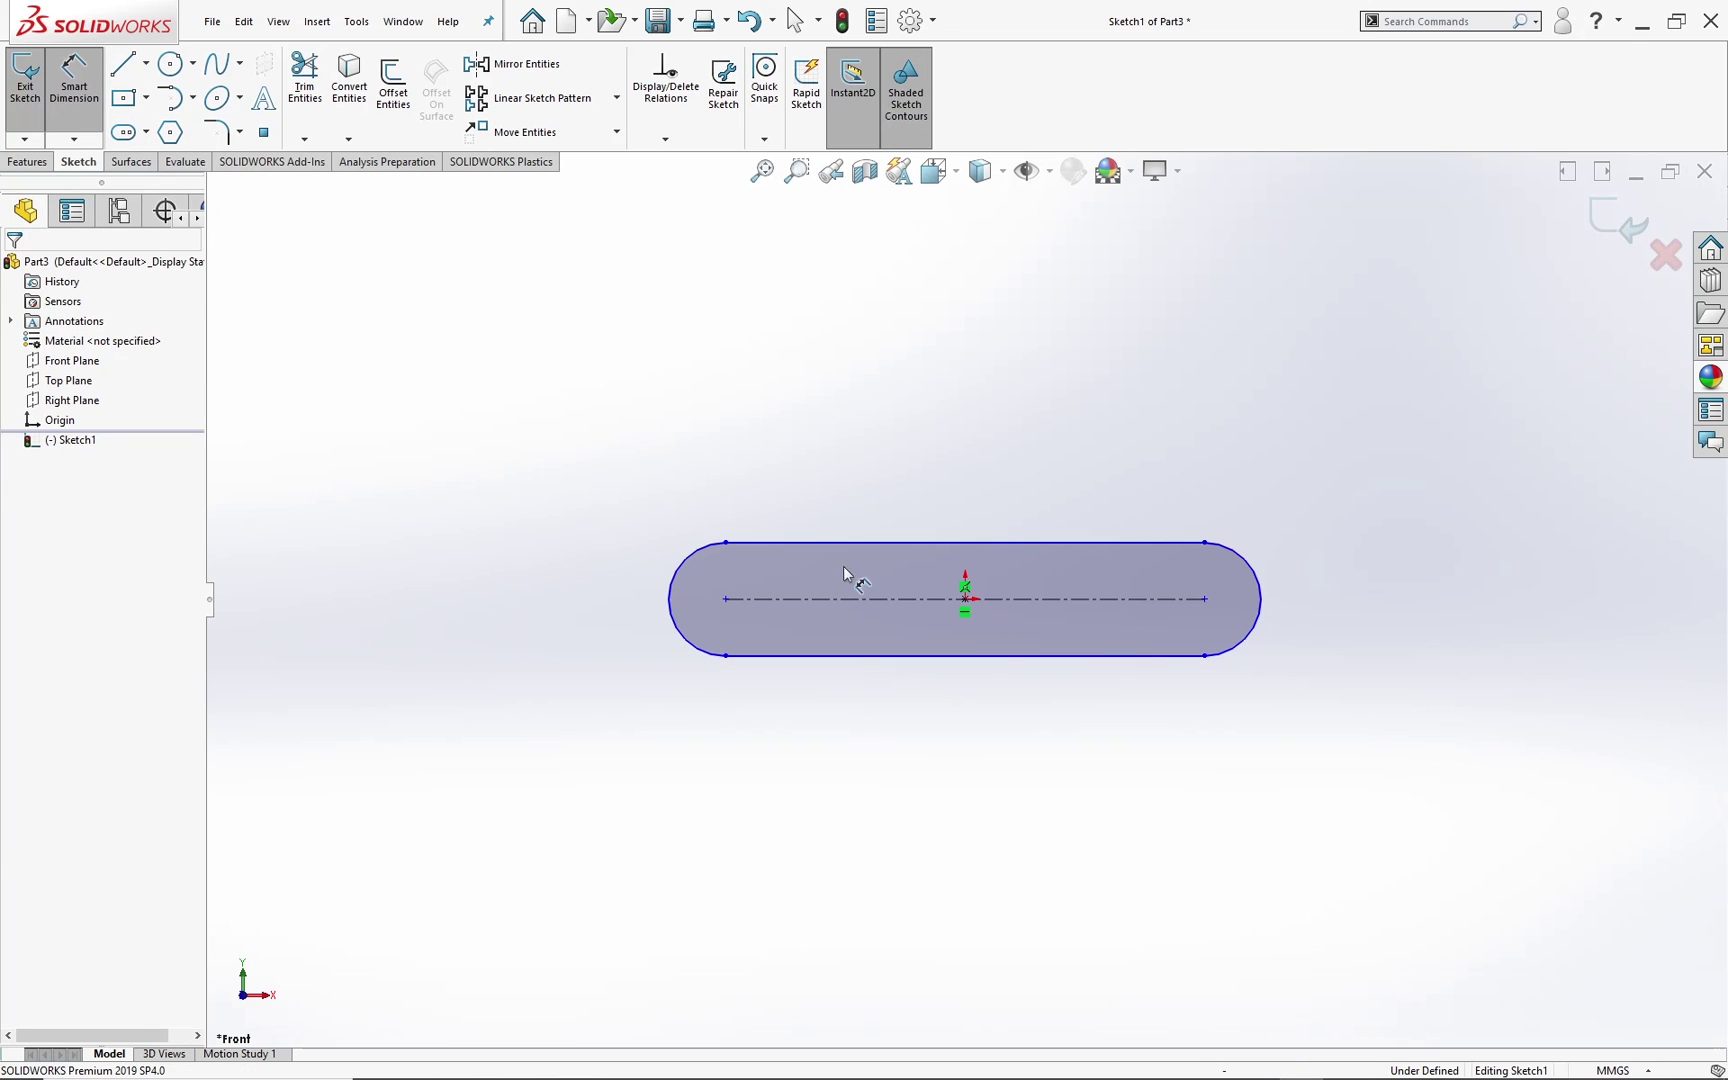
click(862, 600)
click(899, 463)
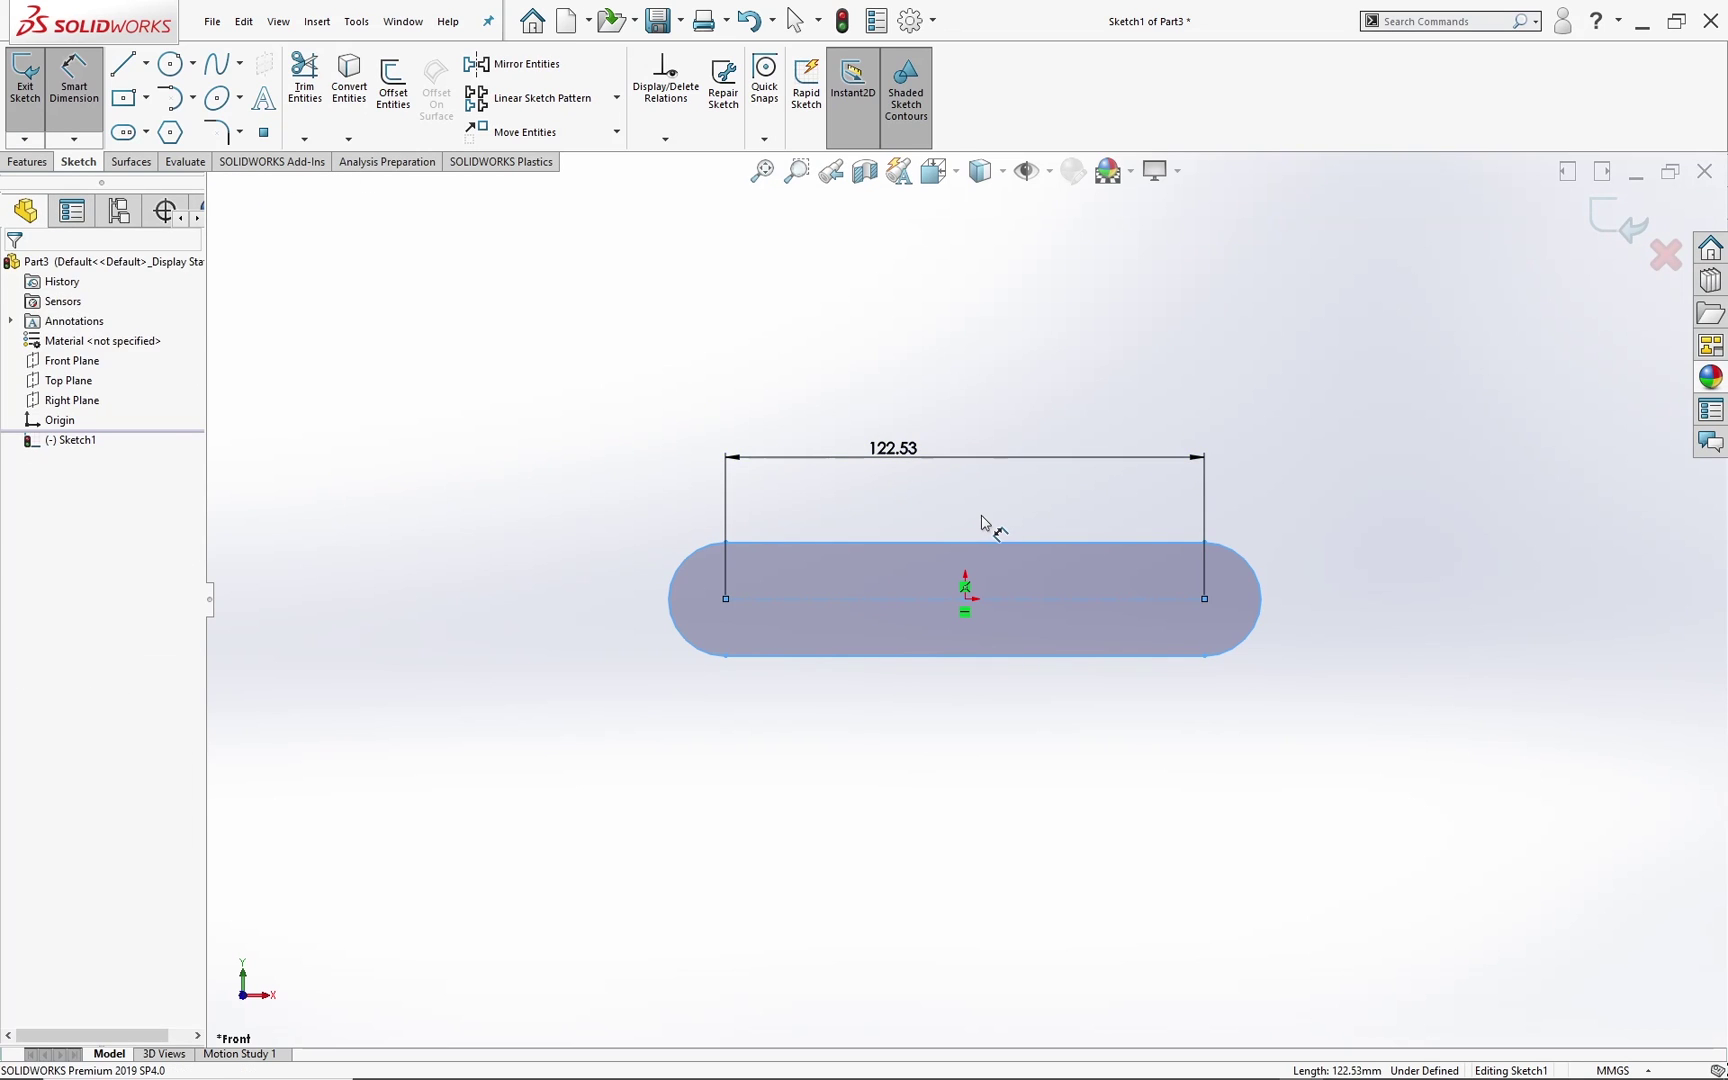
text(75)
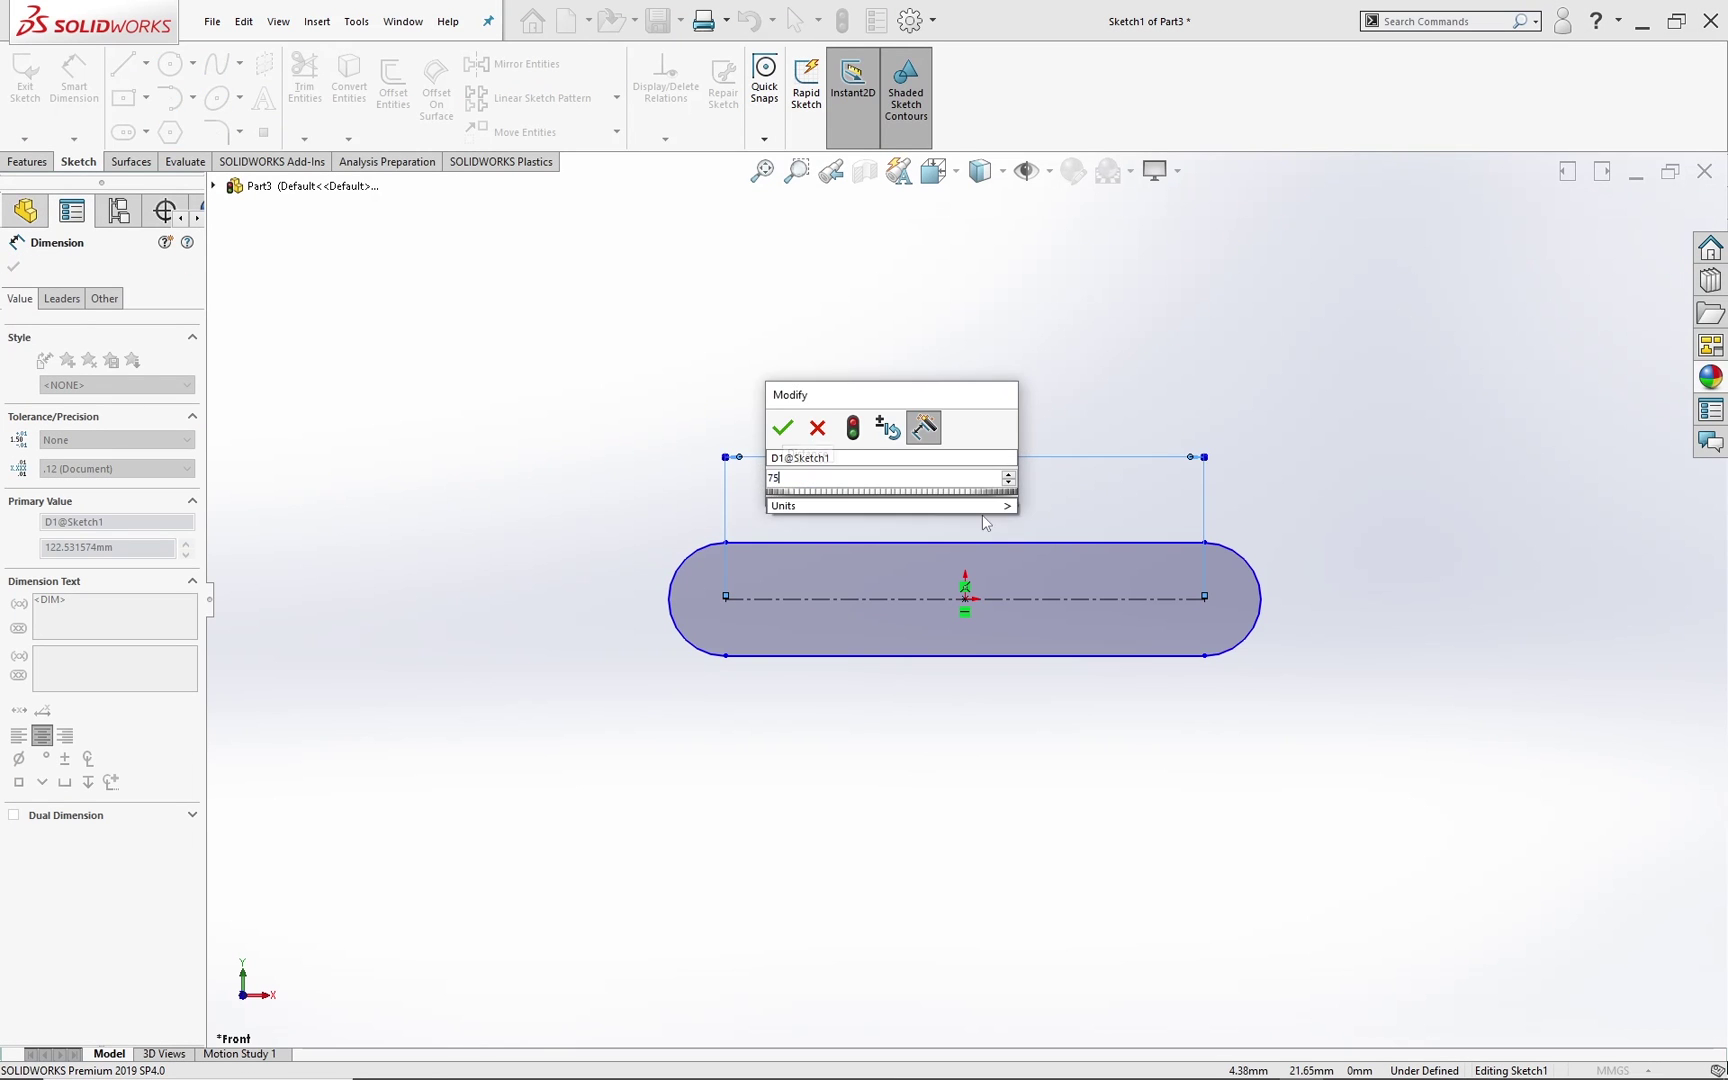
key(Return)
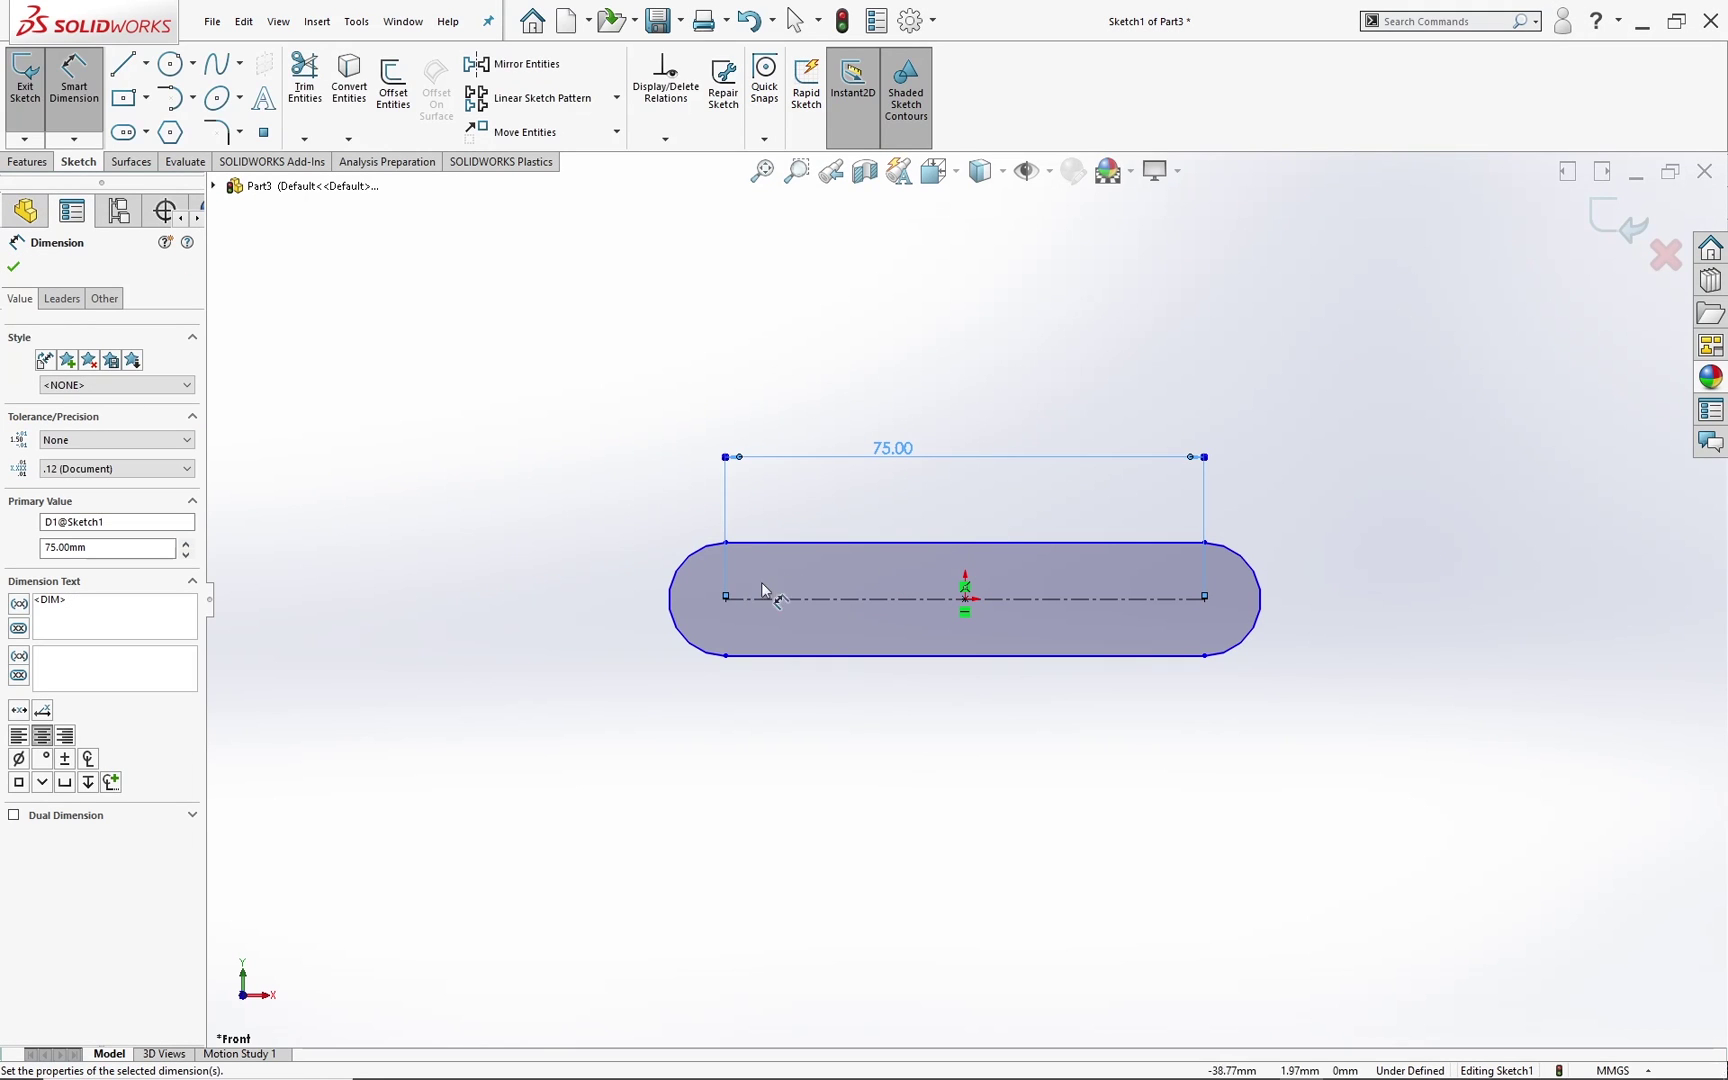
Step: Dimension the slot's width between its two straight edges as 18 mm and finish the sketch
click(800, 545)
click(795, 656)
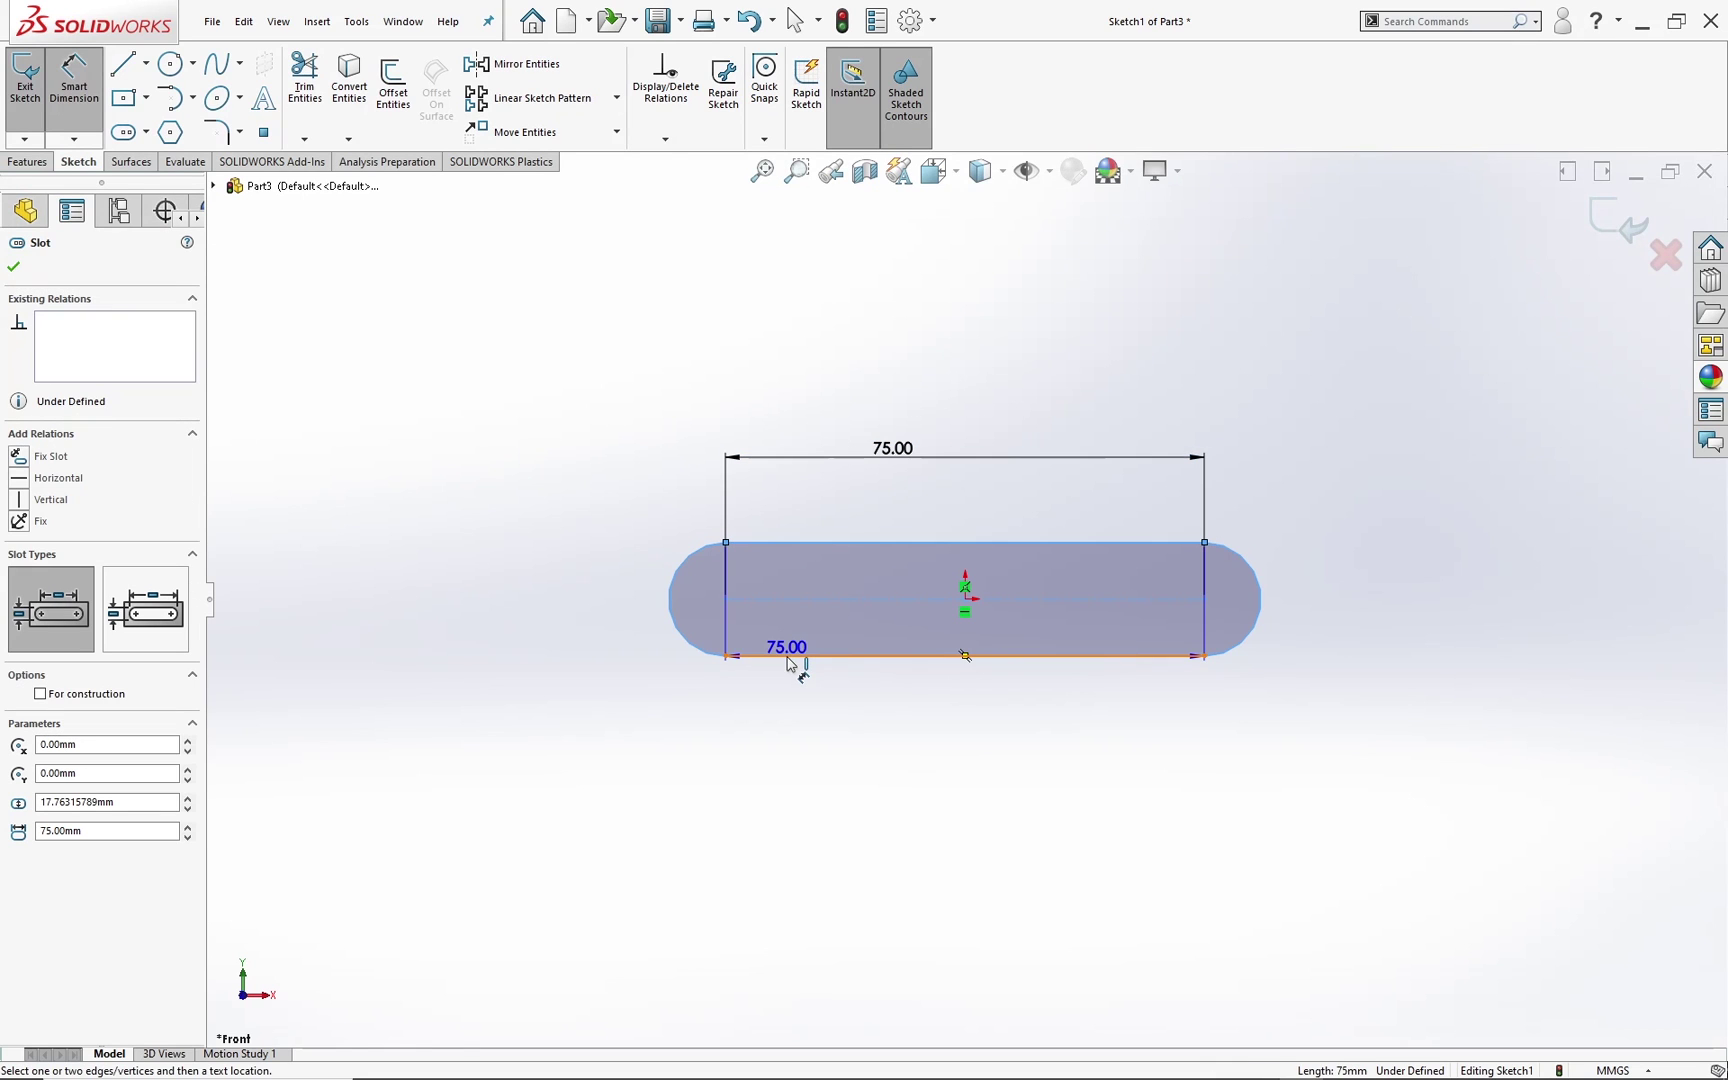
click(600, 600)
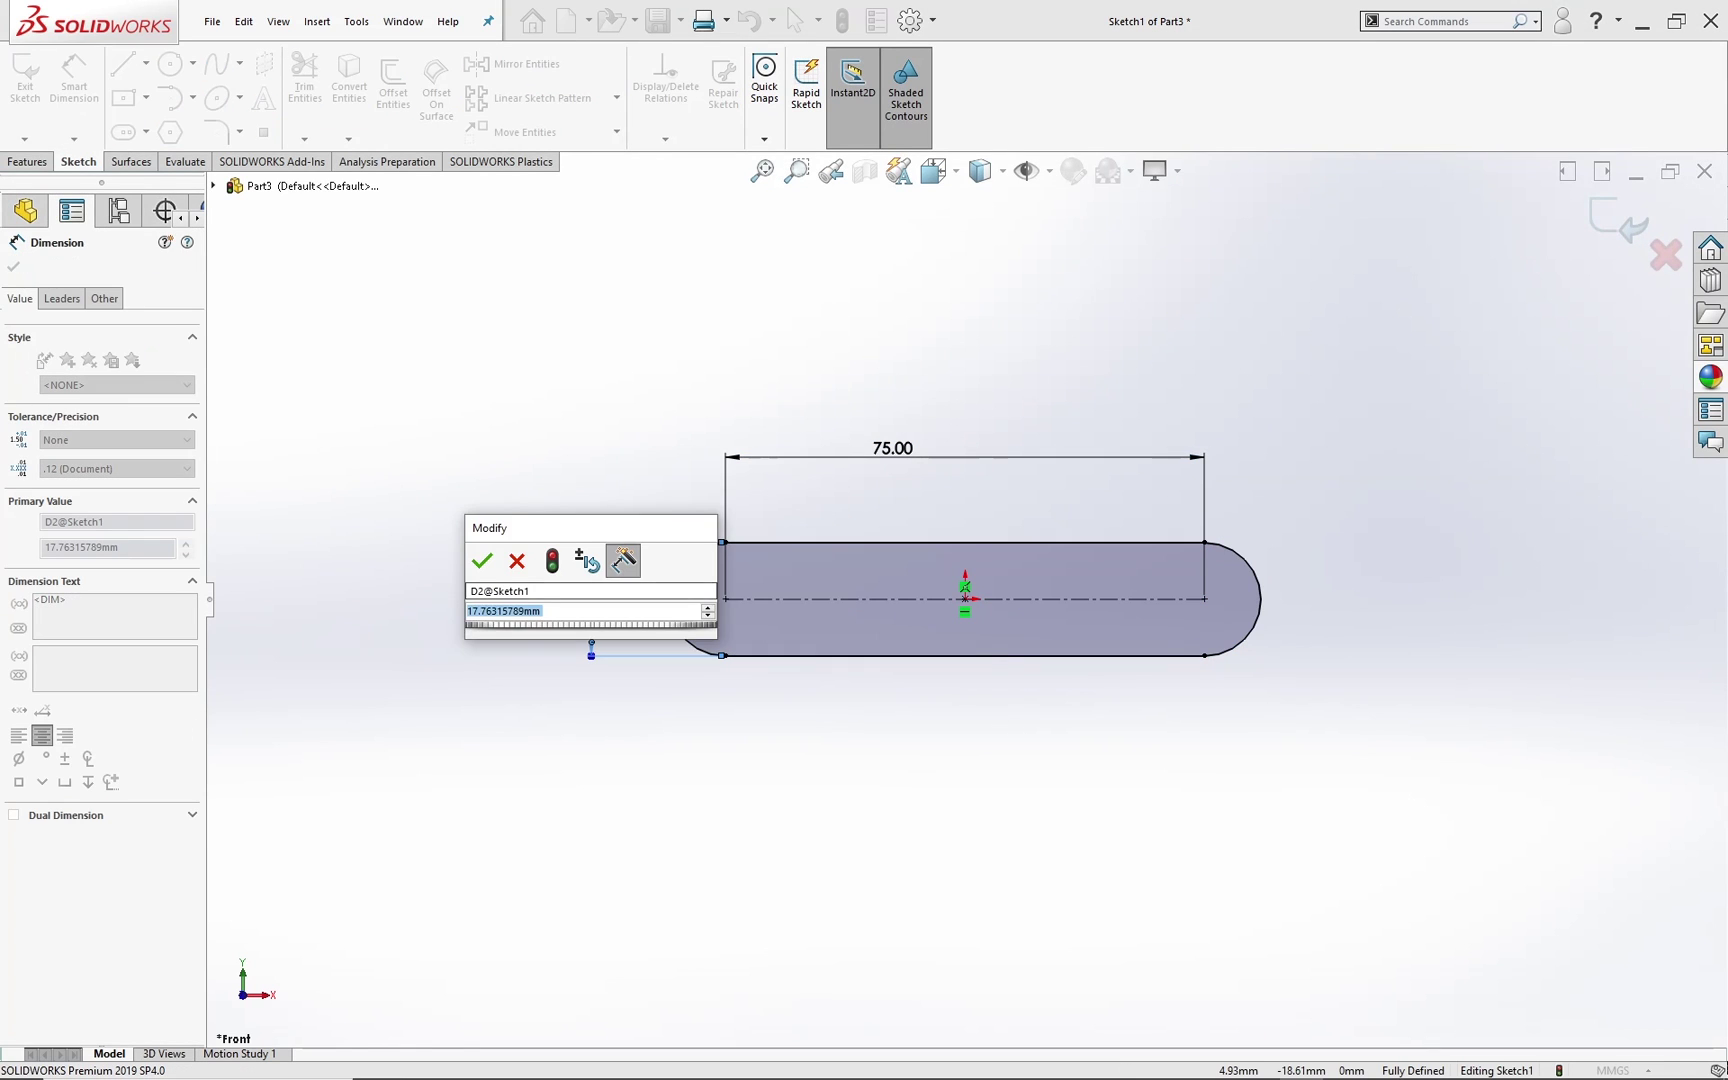
text(18)
key(Return)
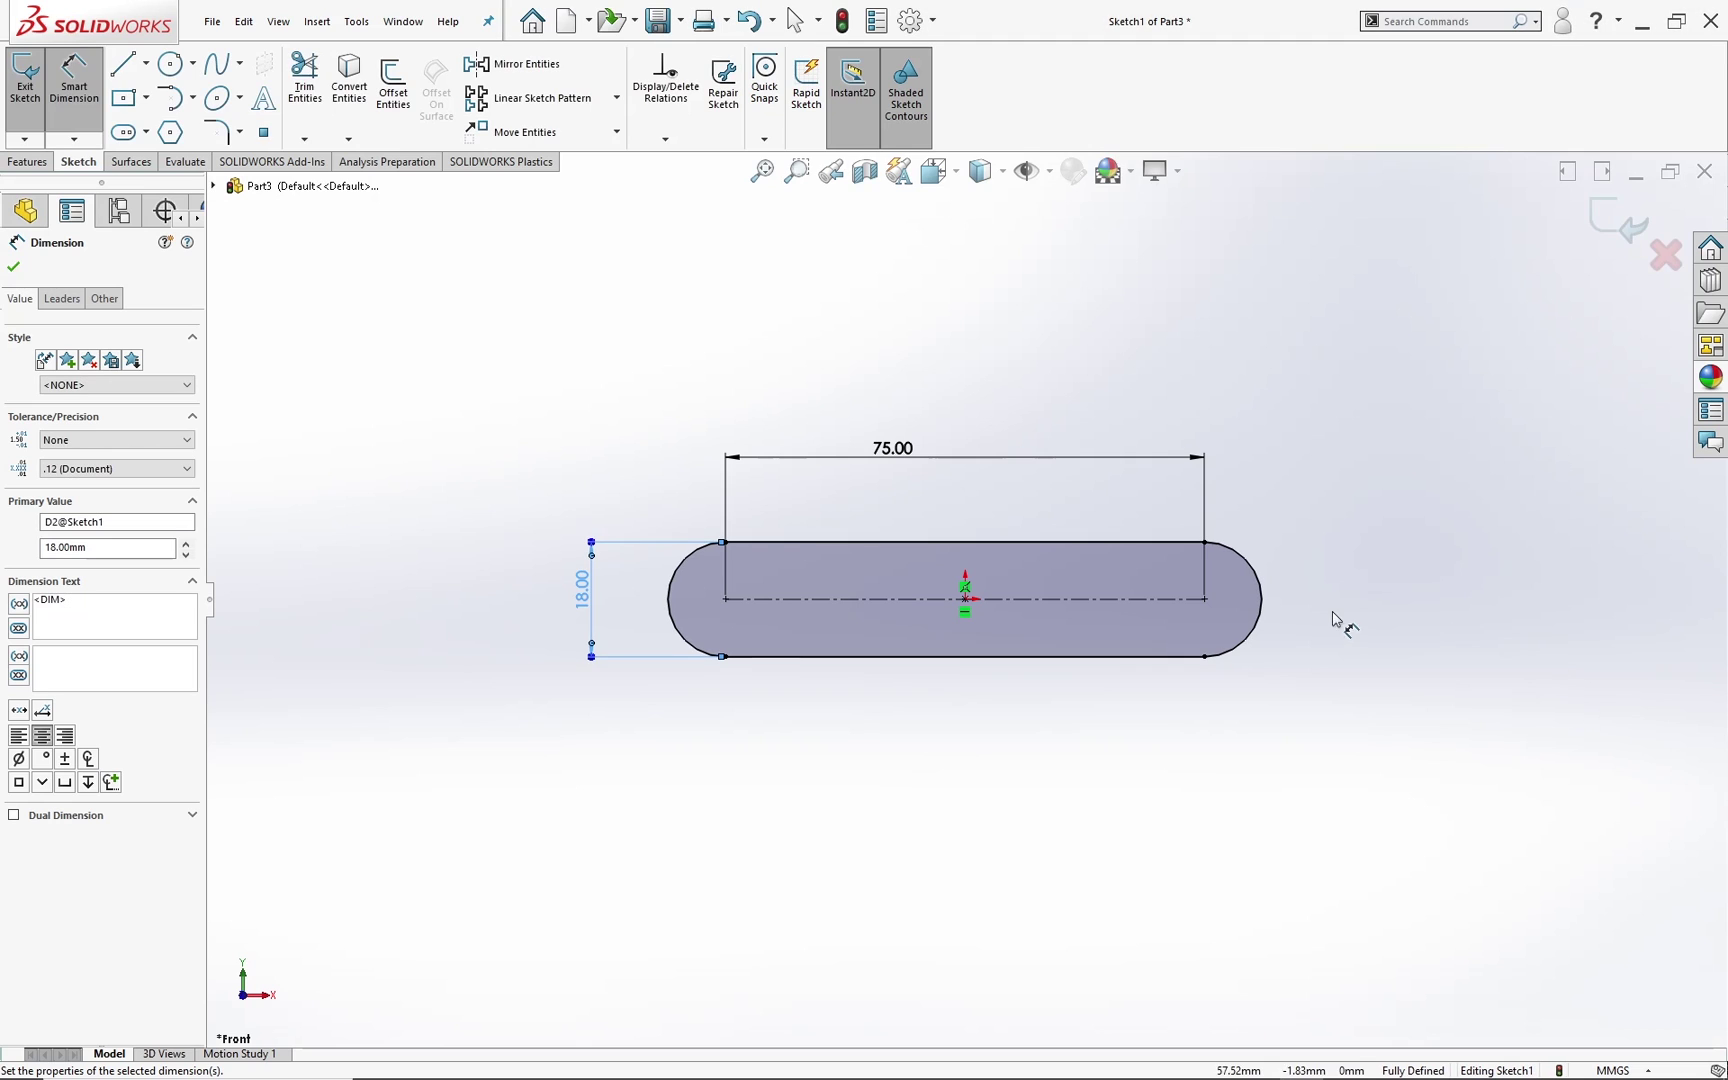
click(1608, 226)
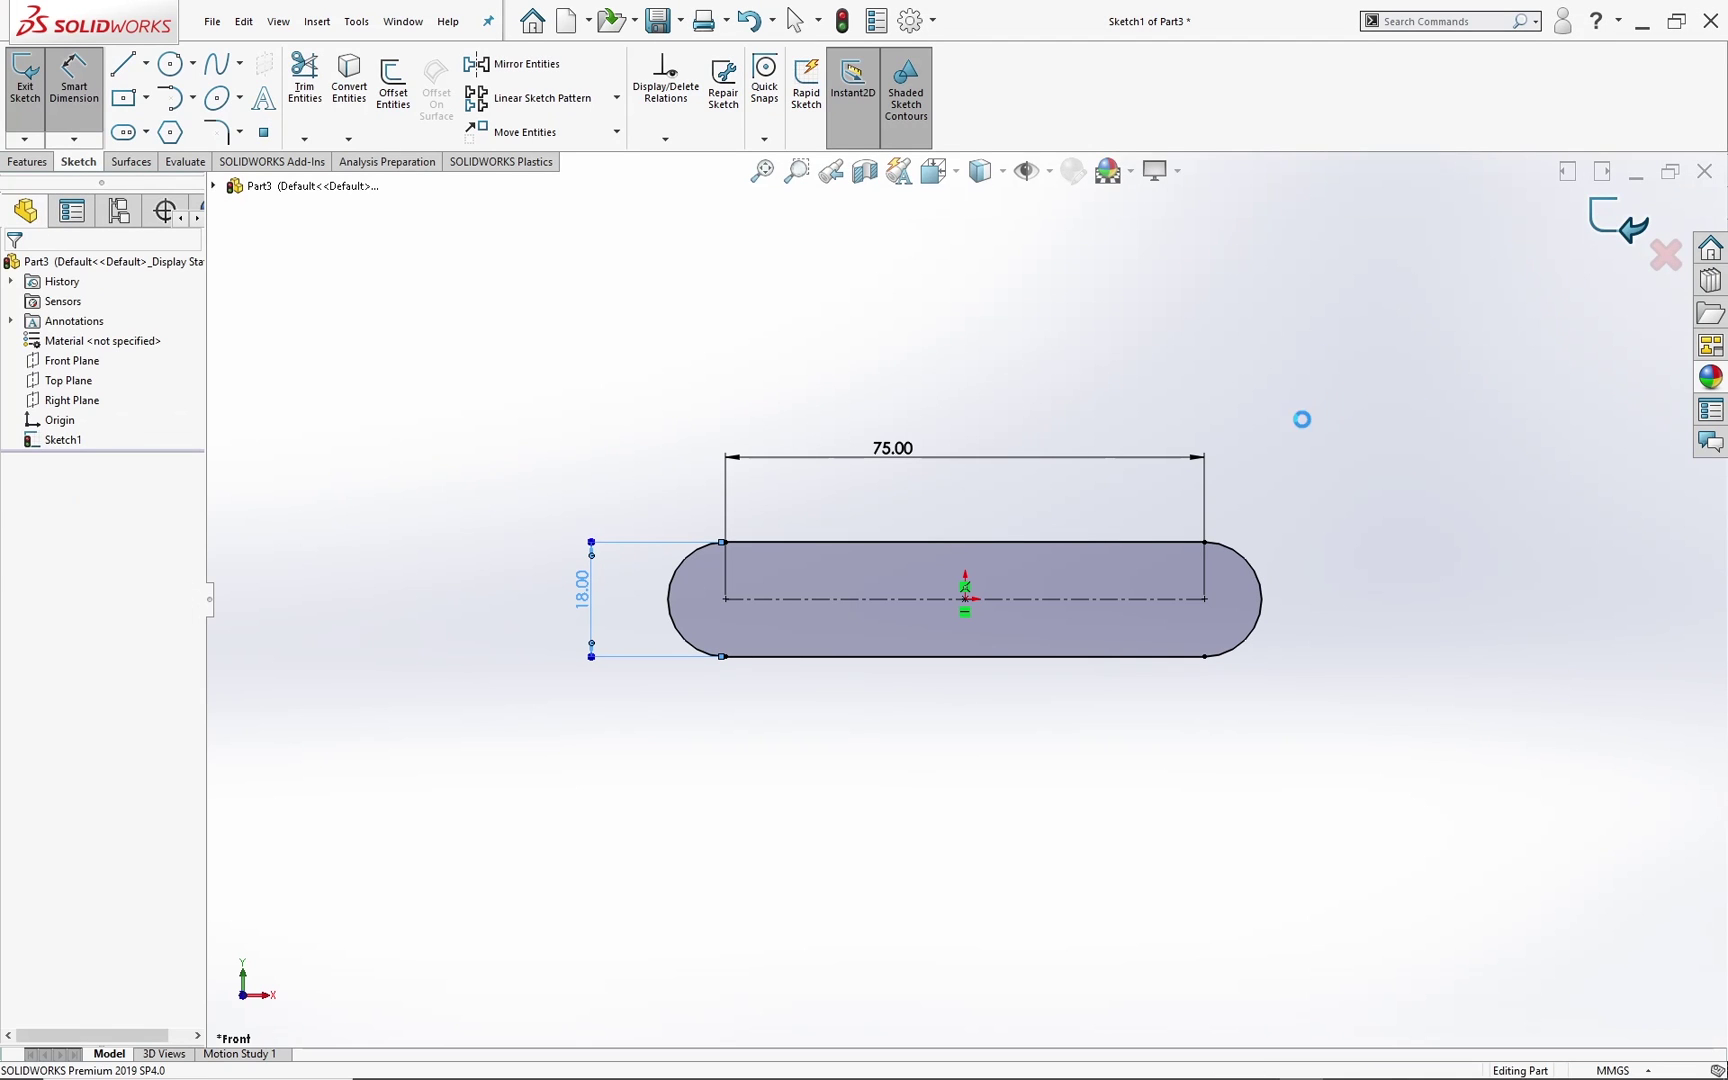
Step: Extrude the slot sketch as a blind boss with a depth of 28 mm
click(393, 465)
middle_drag(621, 532, 517, 604)
click(38, 446)
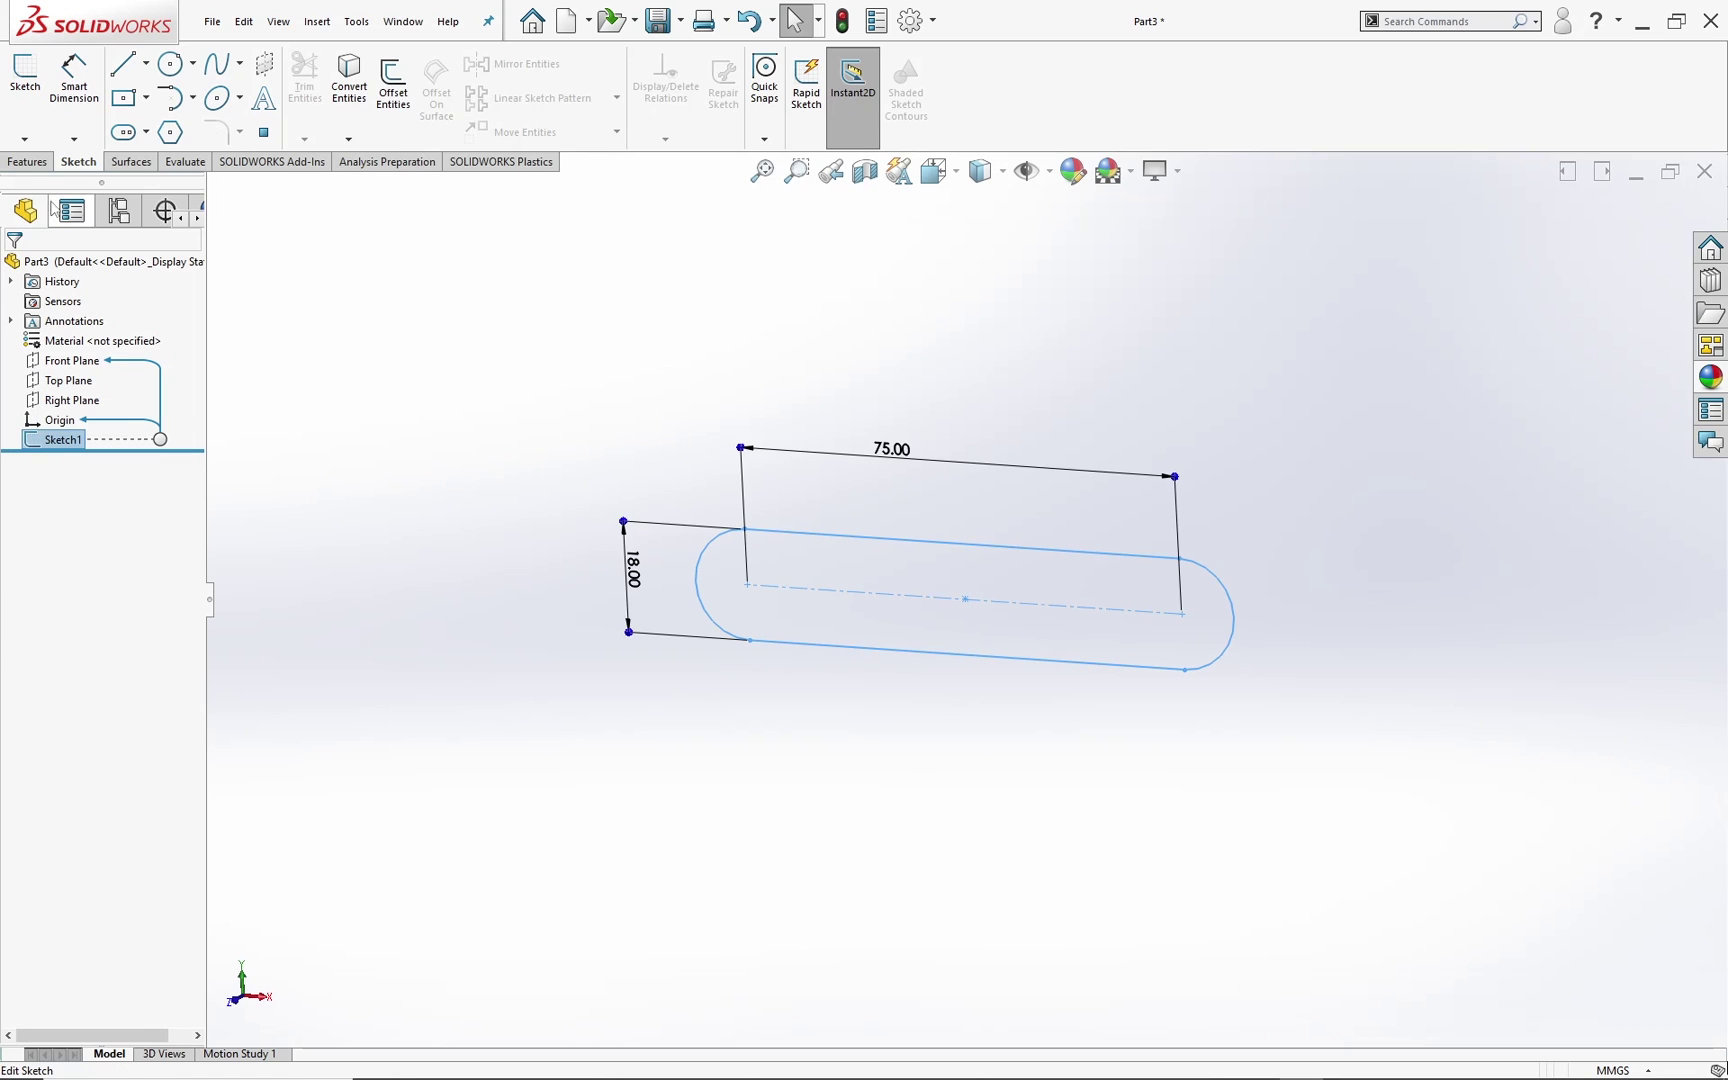
click(44, 155)
click(32, 82)
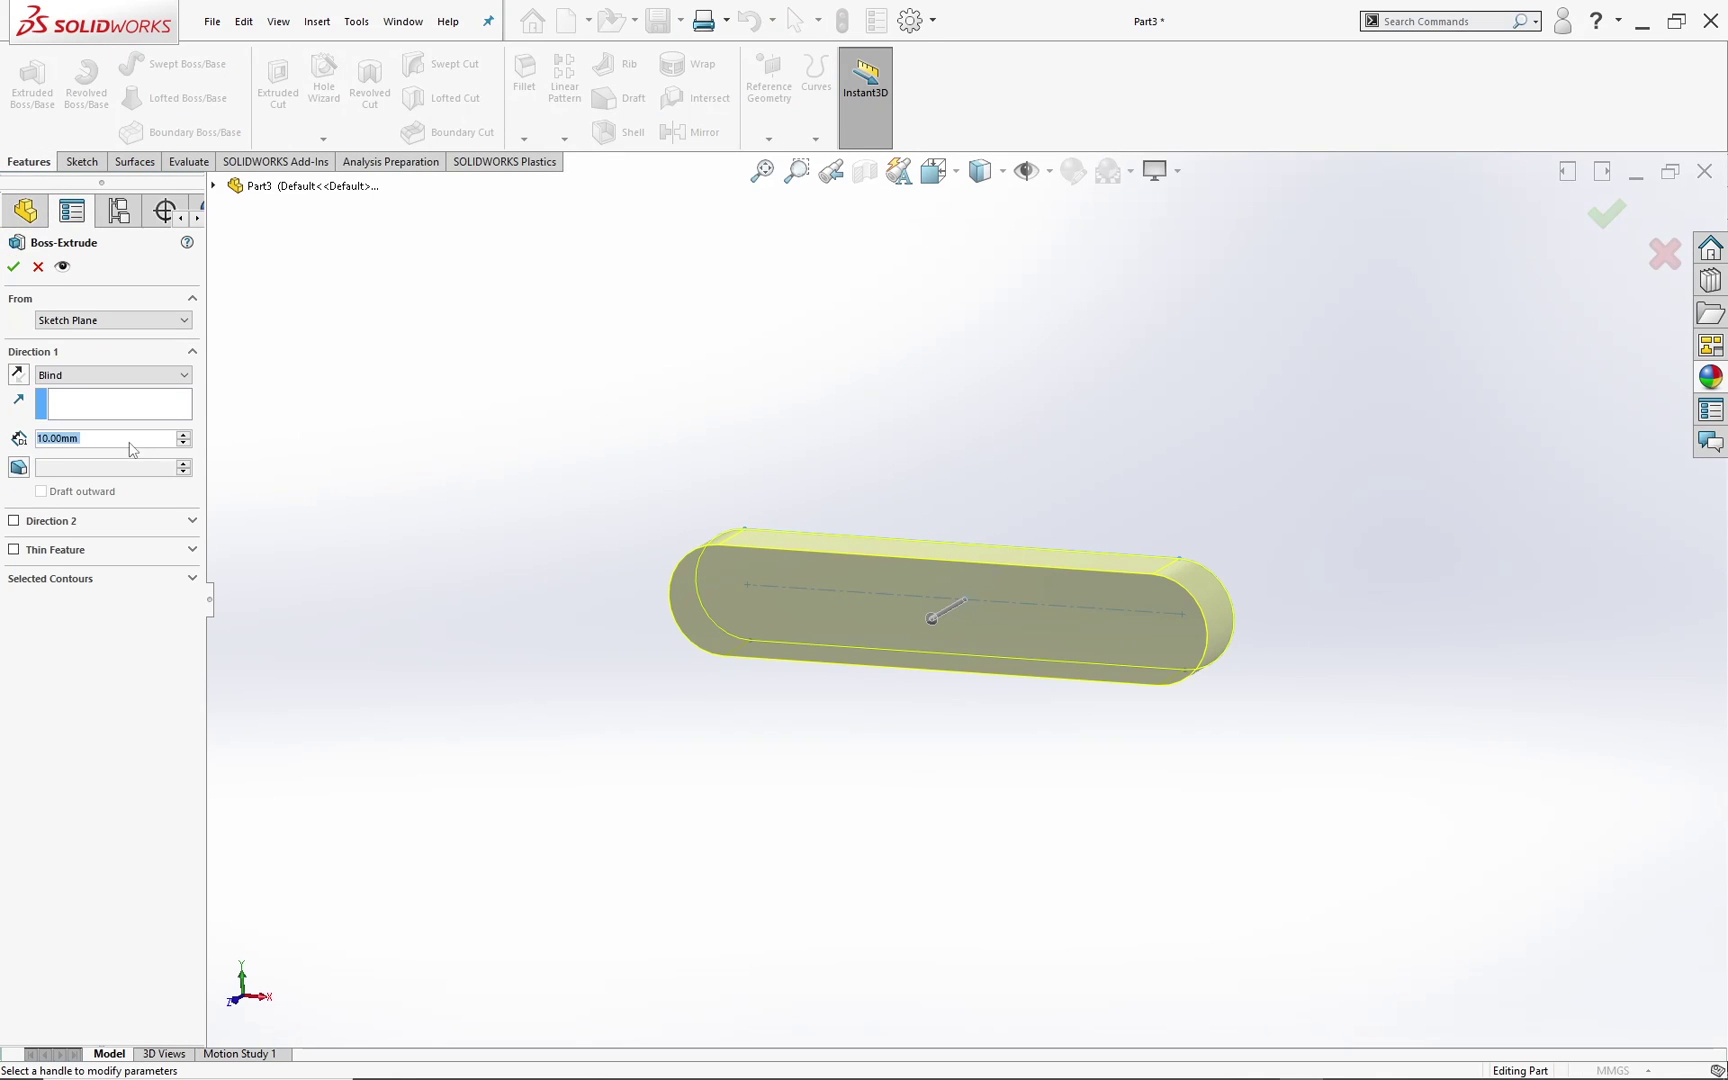
text(28)
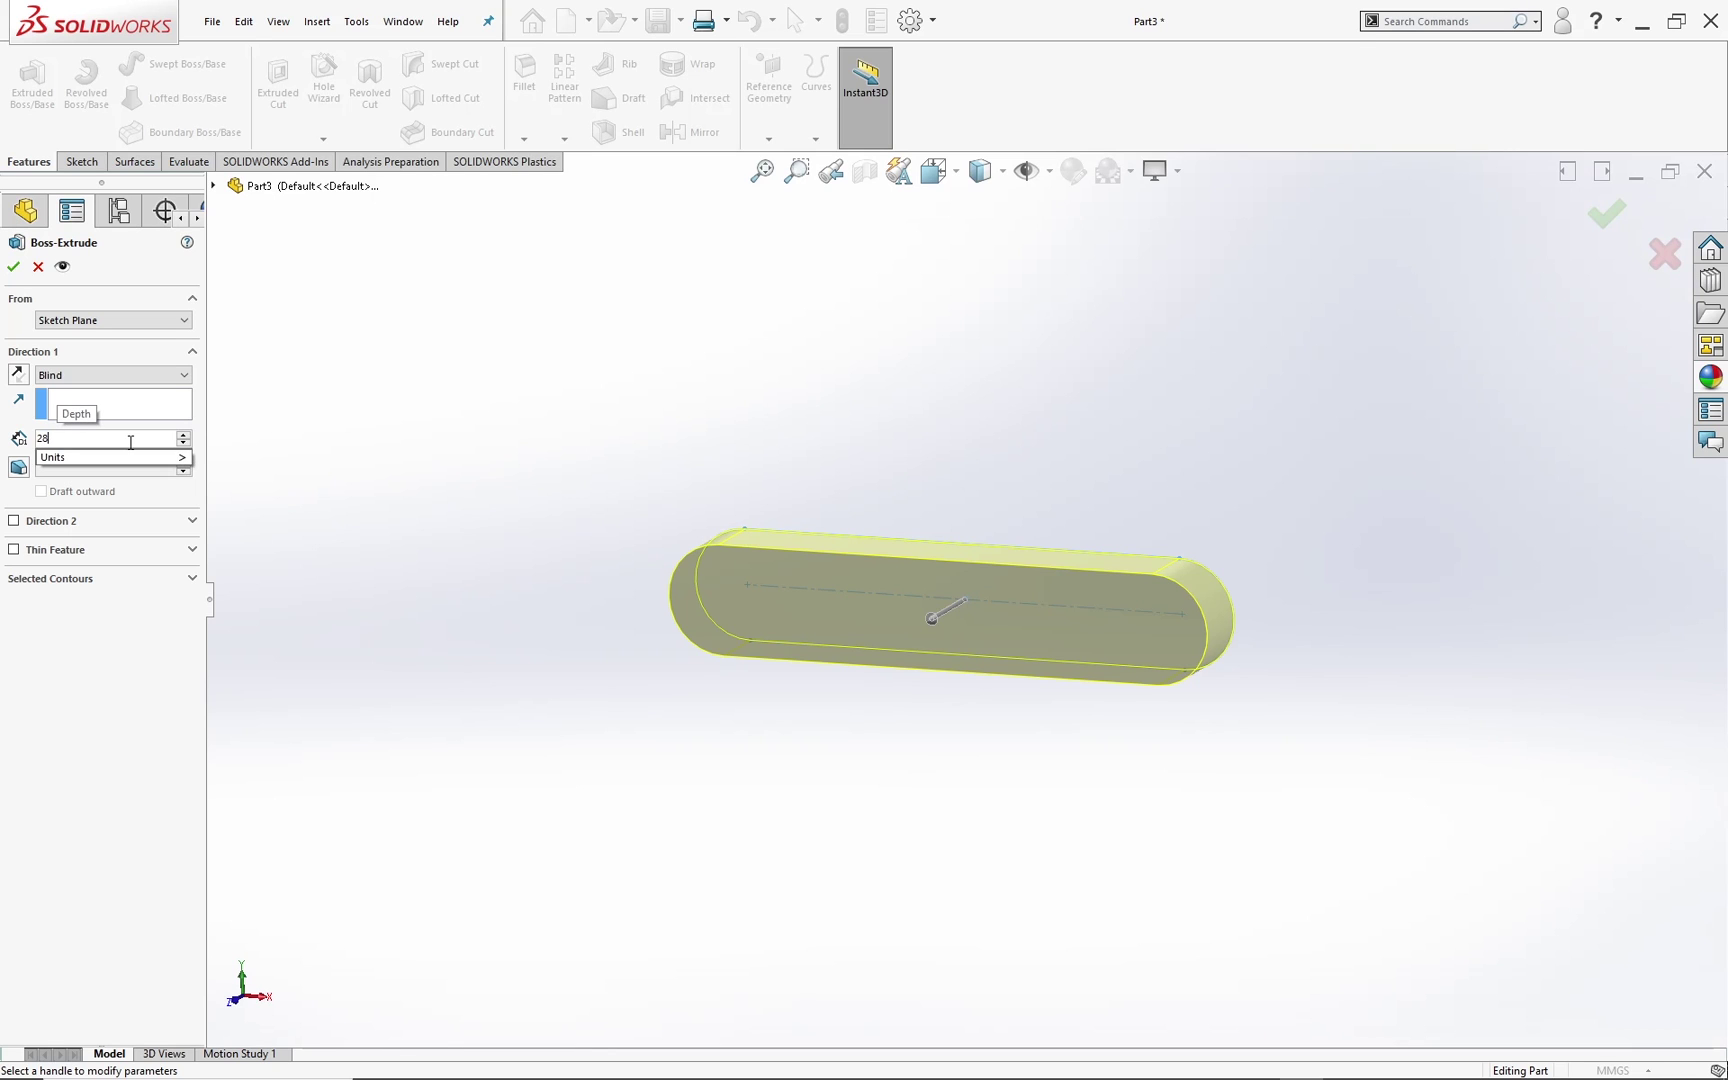
key(Return)
middle_drag(953, 474, 986, 556)
key(Return)
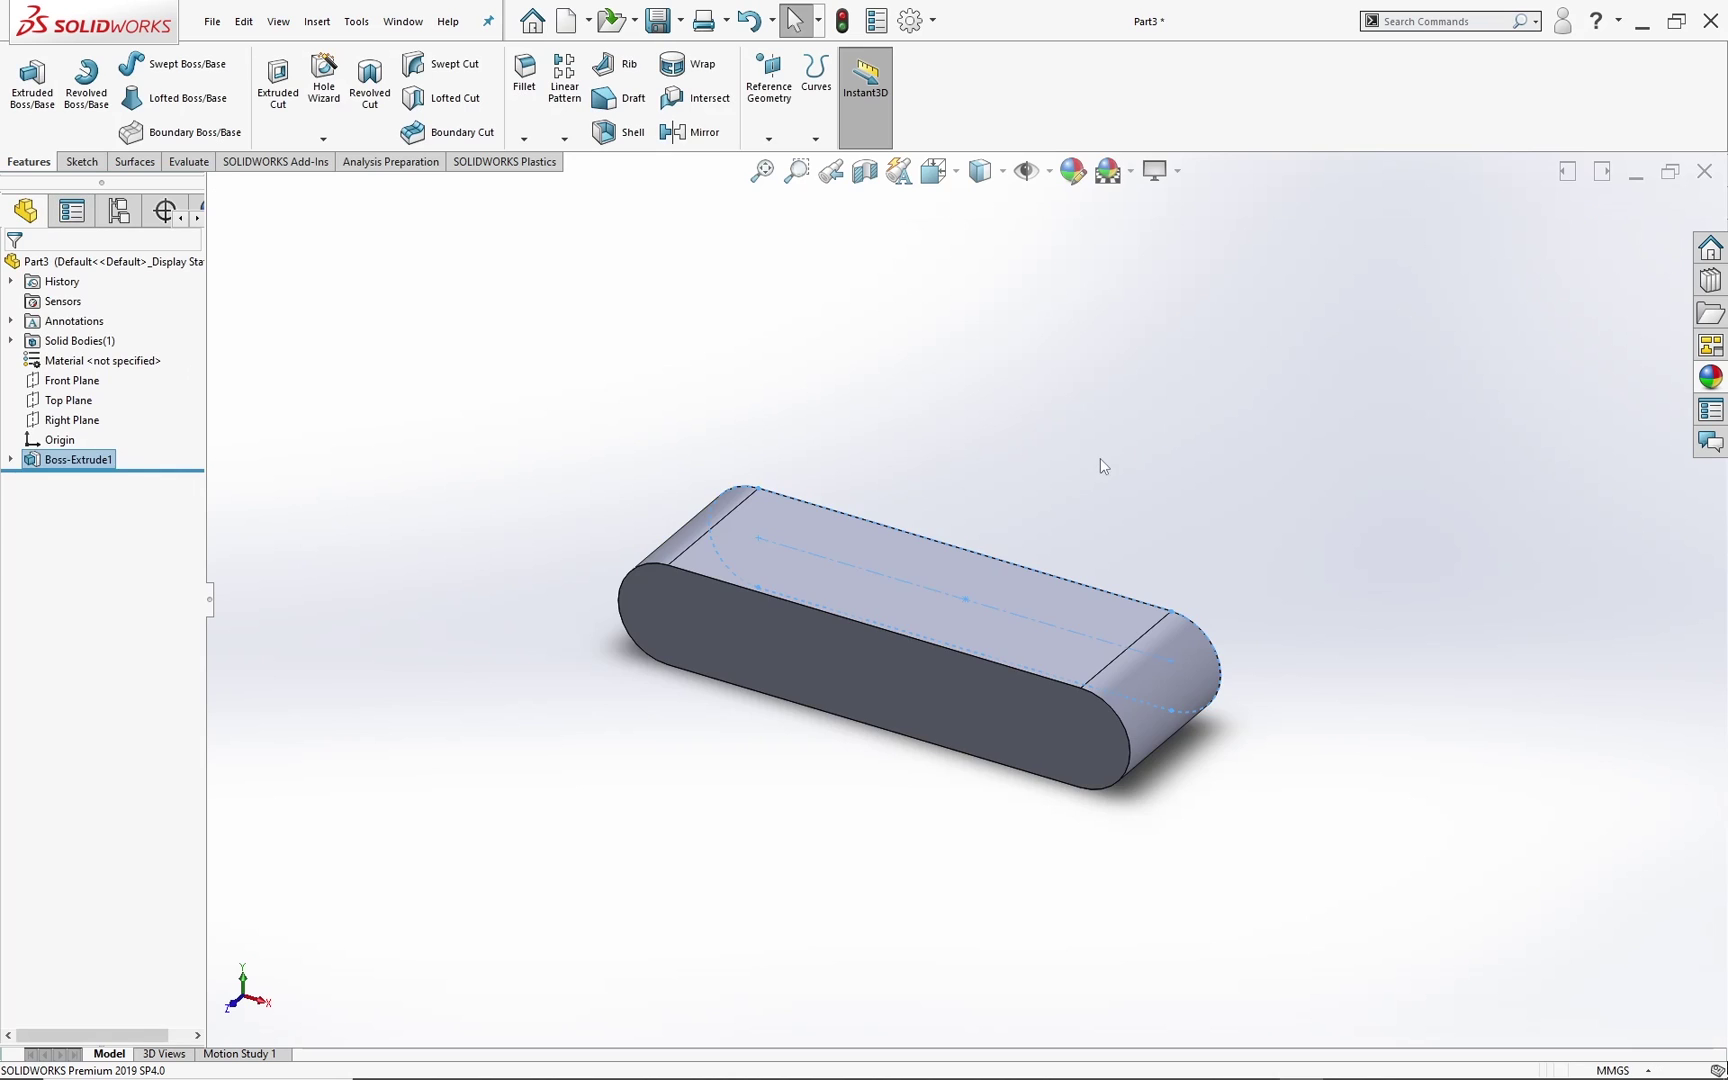
Step: Start a new sketch on the front face of the extruded slot body, viewed face-on
middle_drag(1089, 487, 1102, 432)
click(900, 640)
key(space)
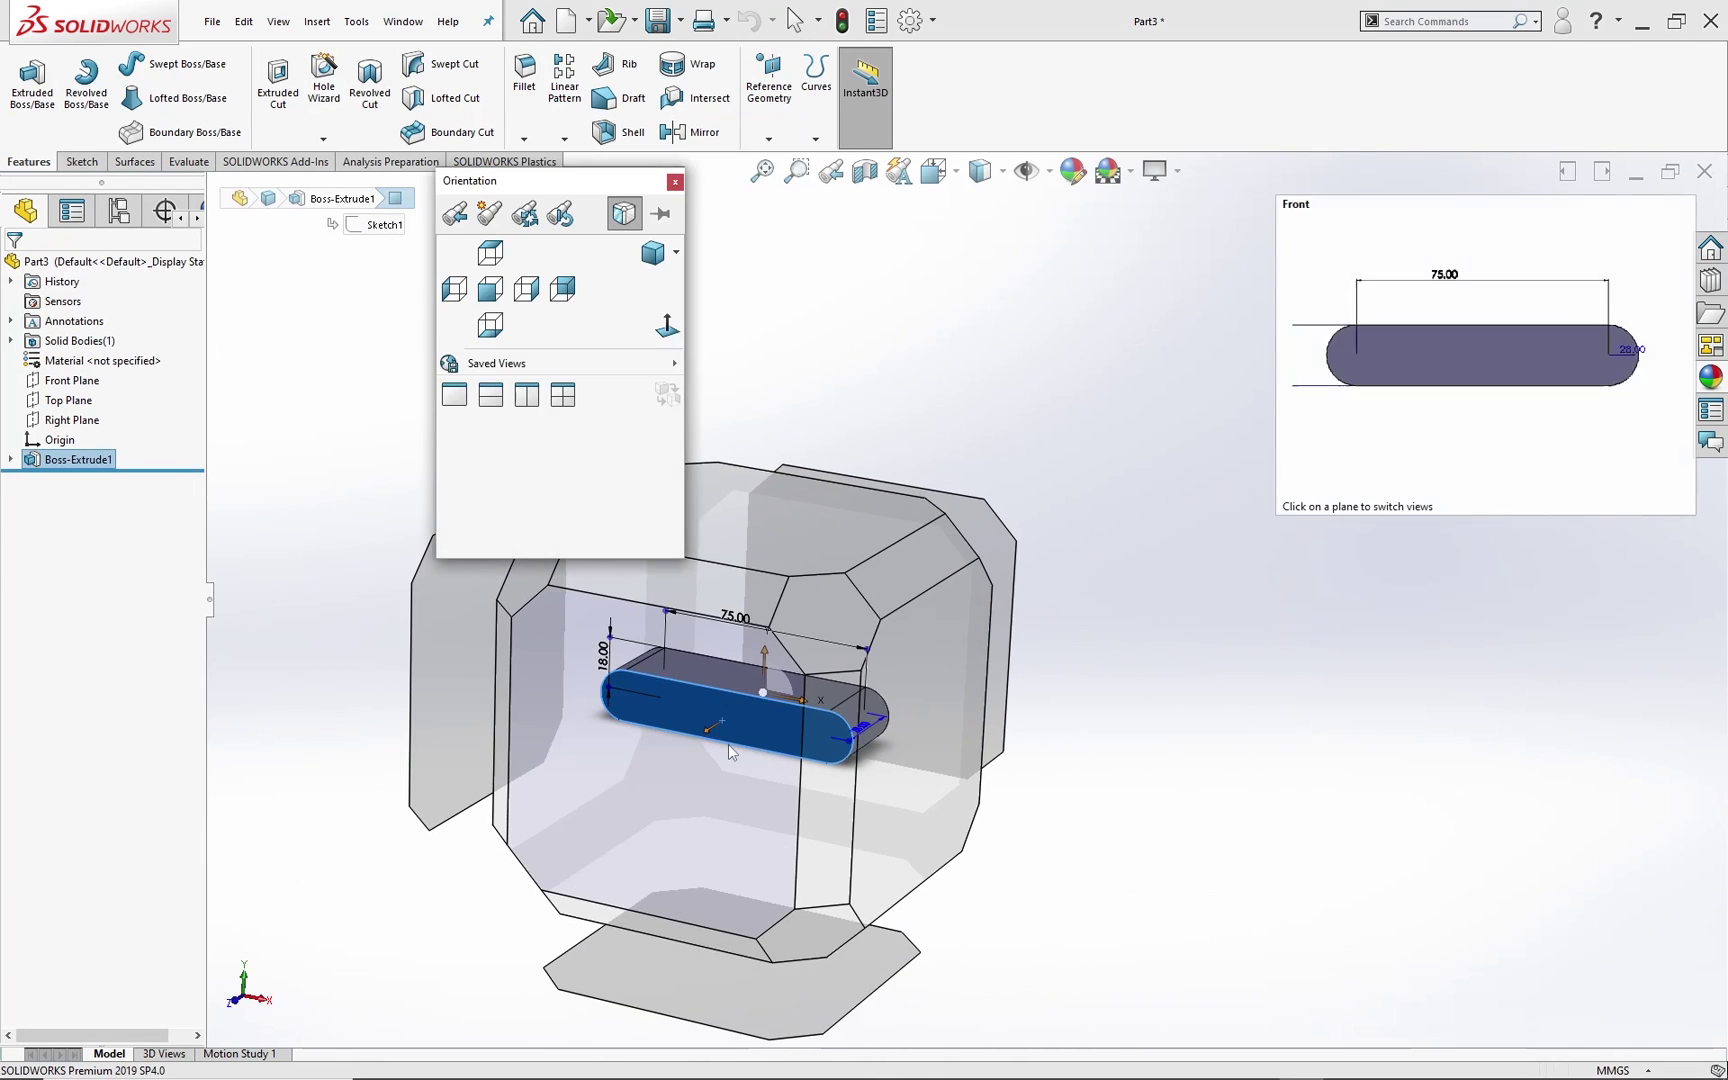
click(728, 744)
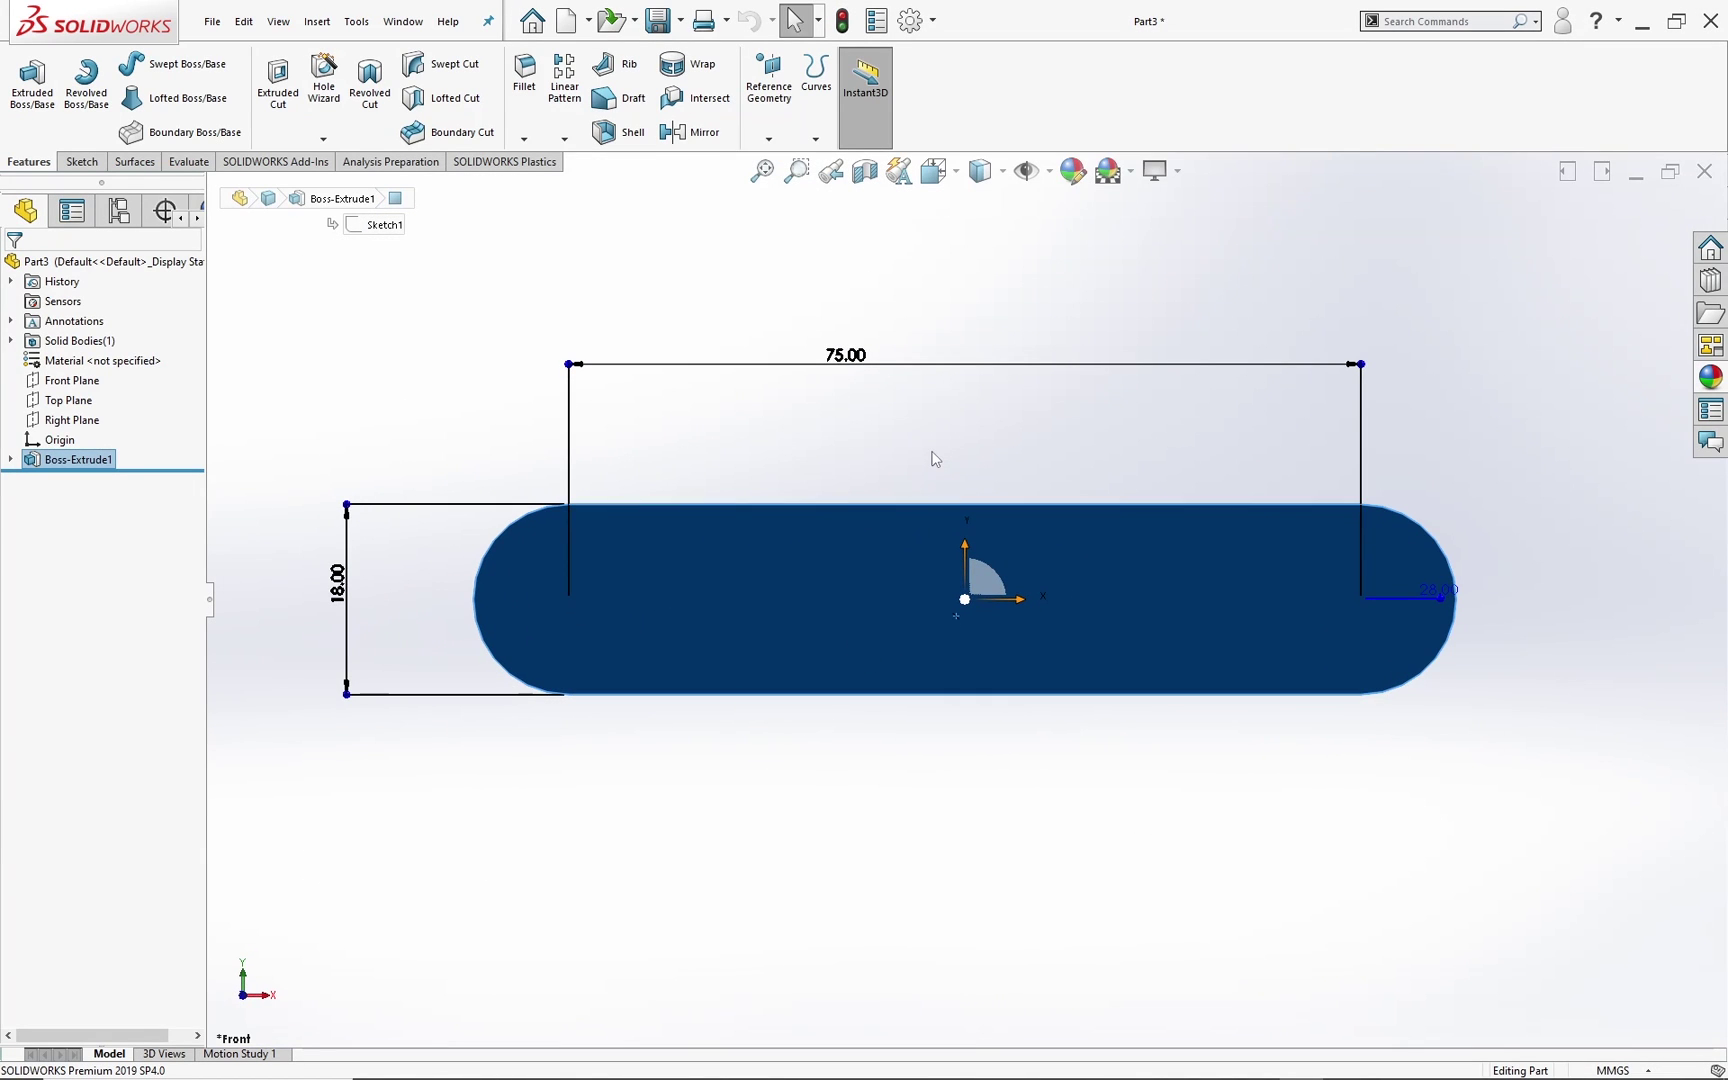
click(934, 459)
click(968, 601)
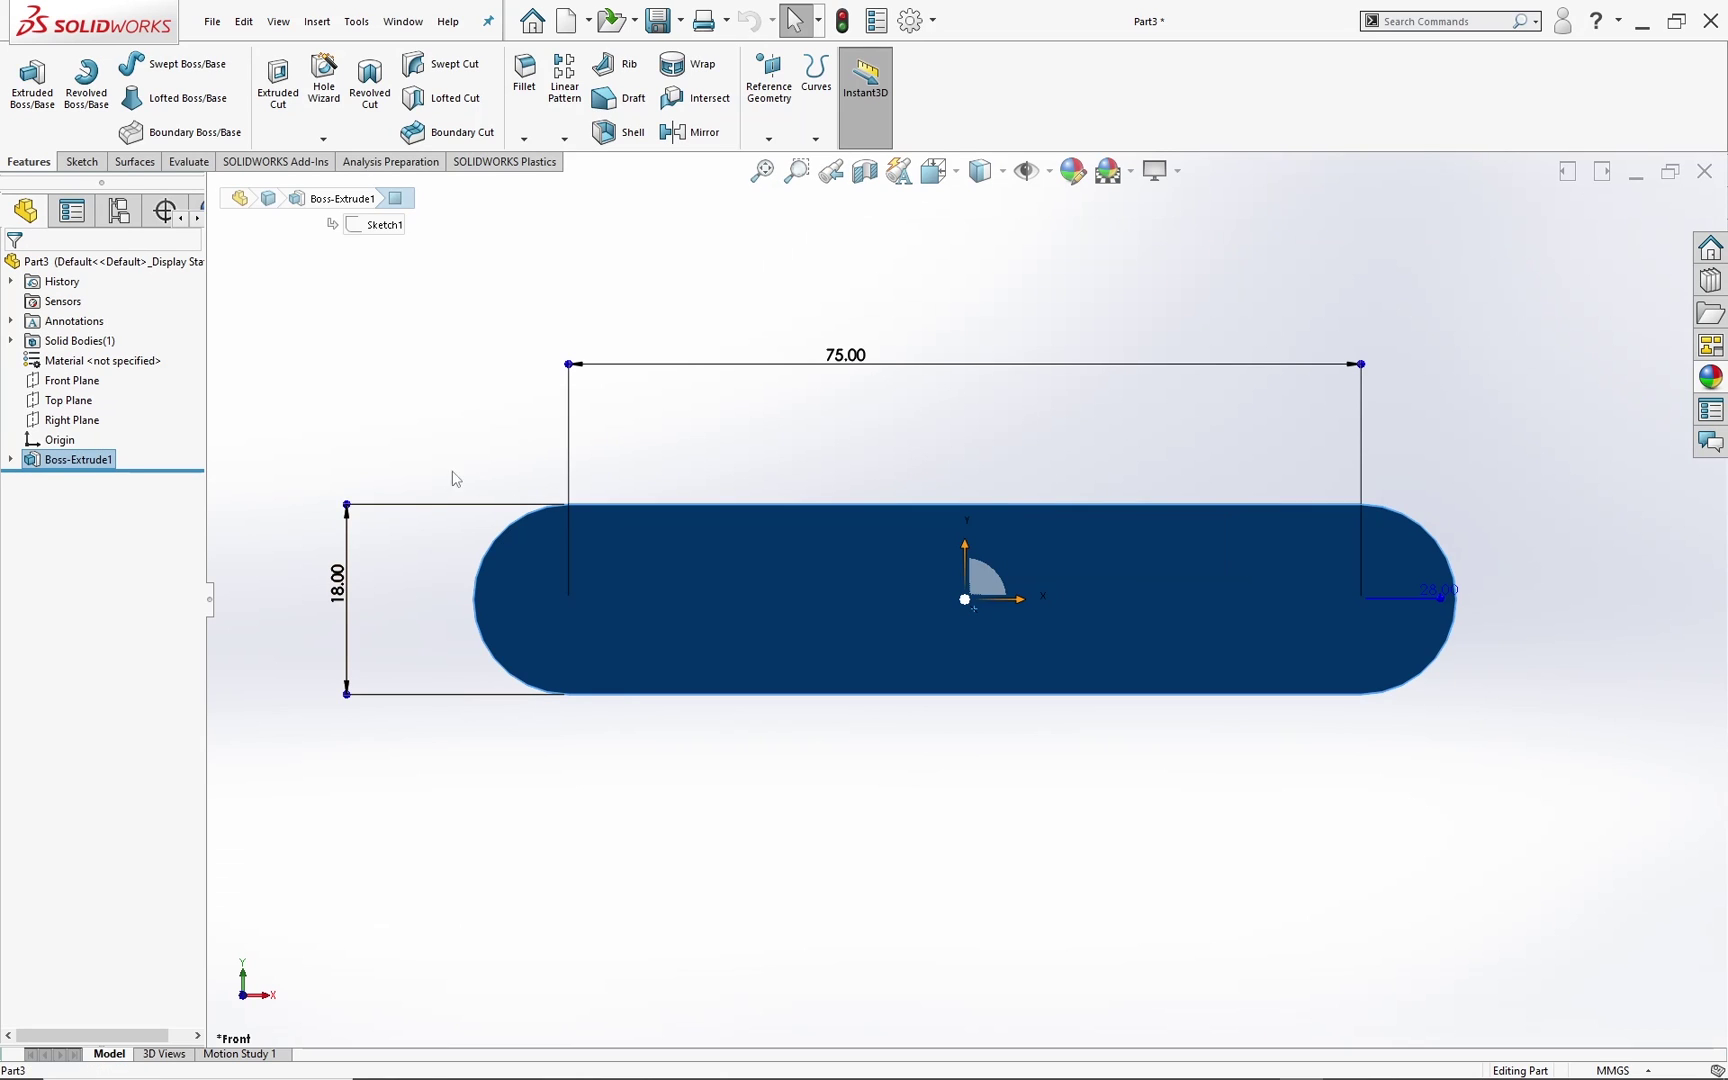
click(82, 161)
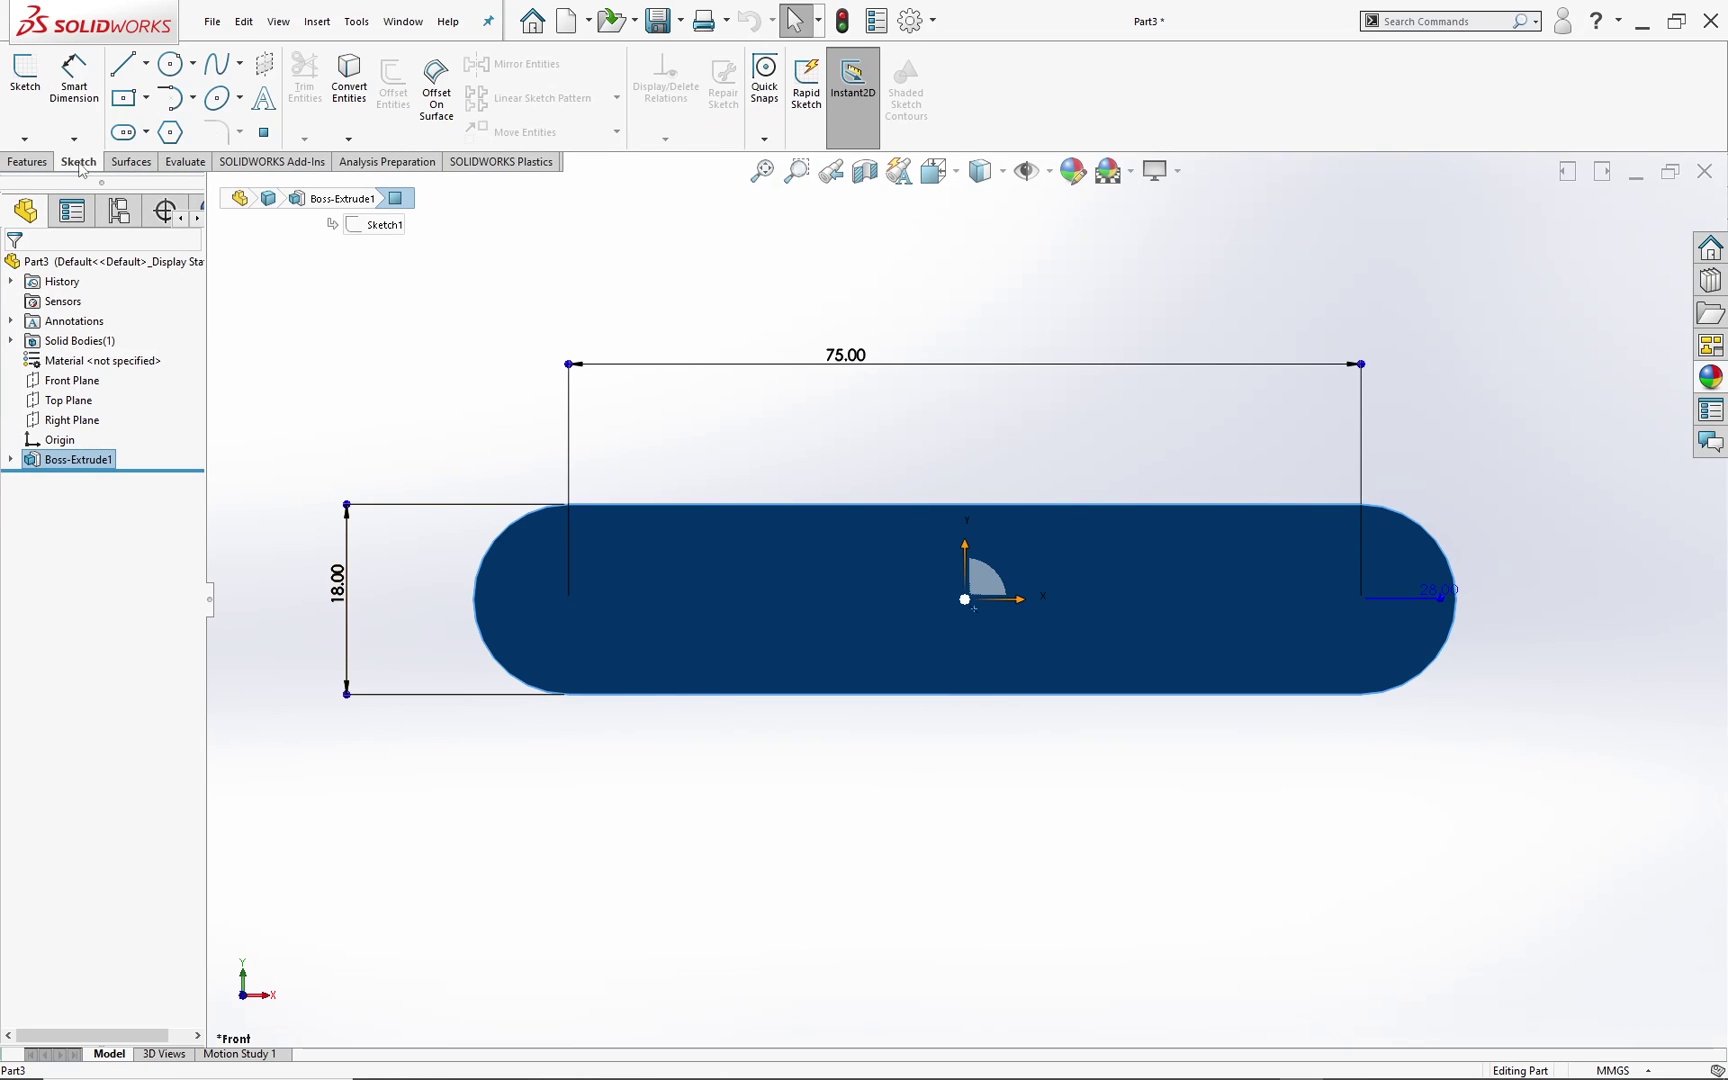
click(25, 75)
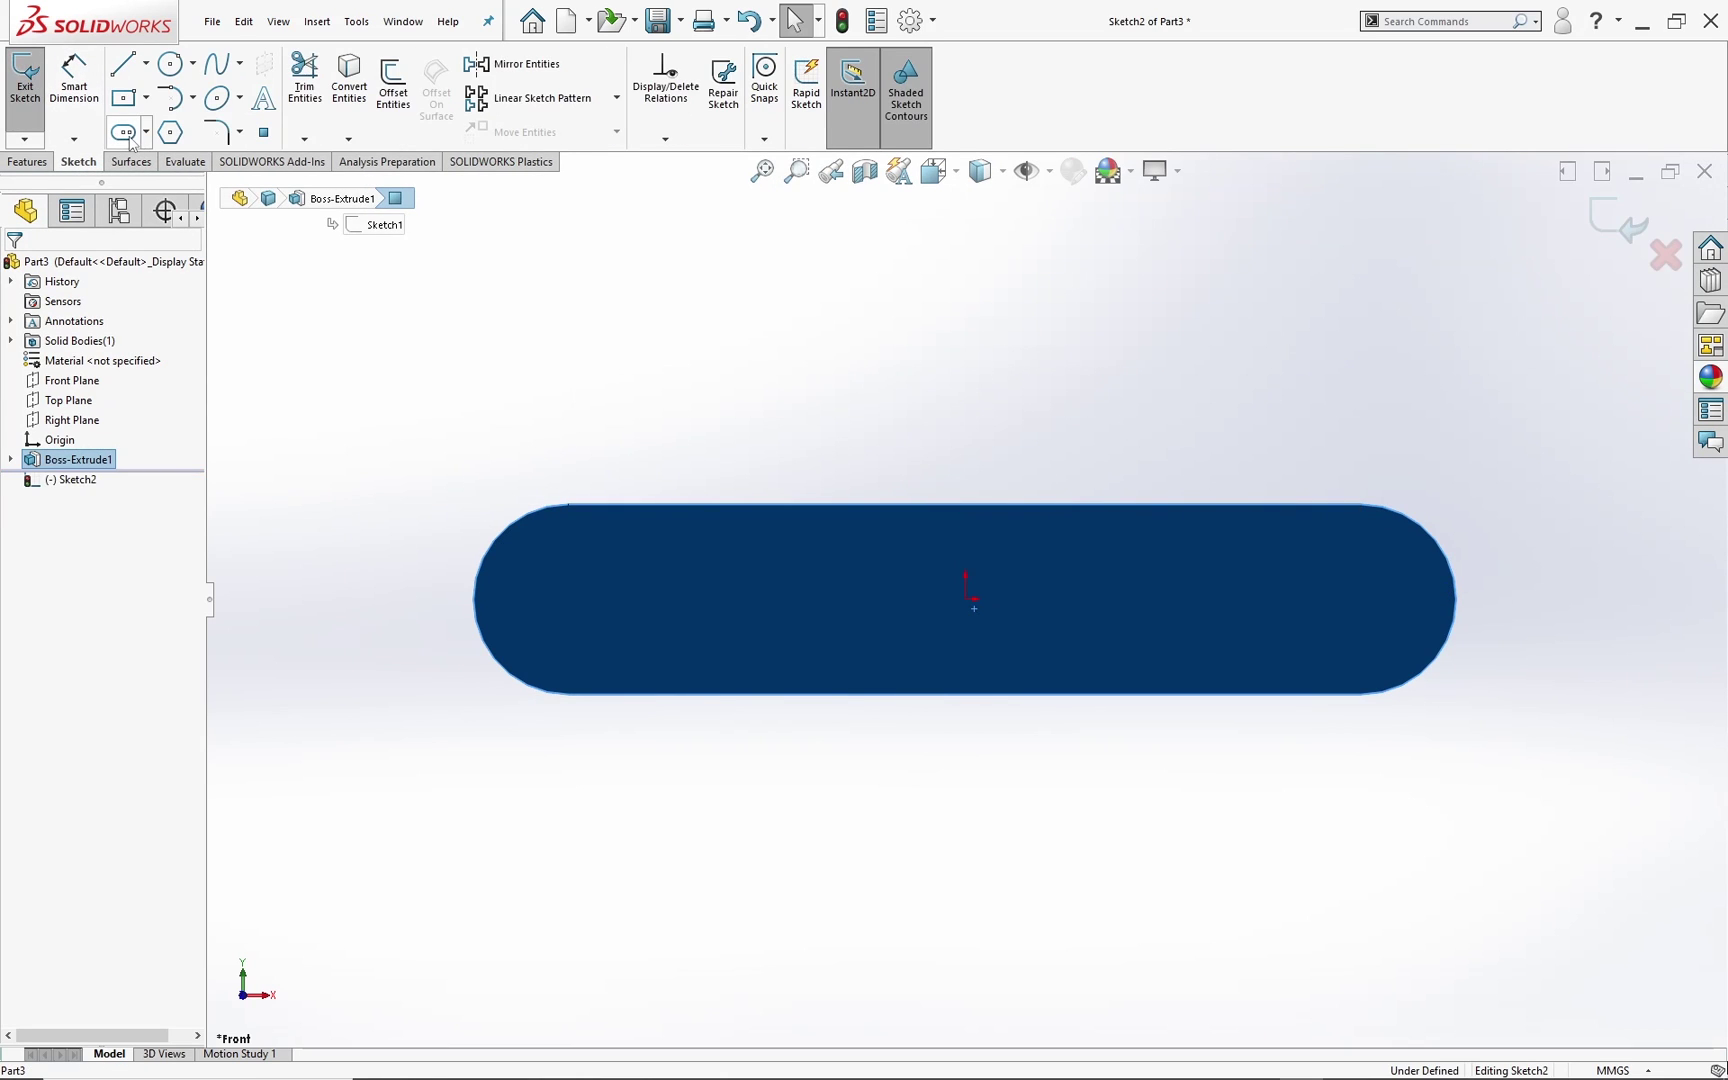
Step: Offset the front face's outline inward by 1 mm and finish the sketch
click(393, 90)
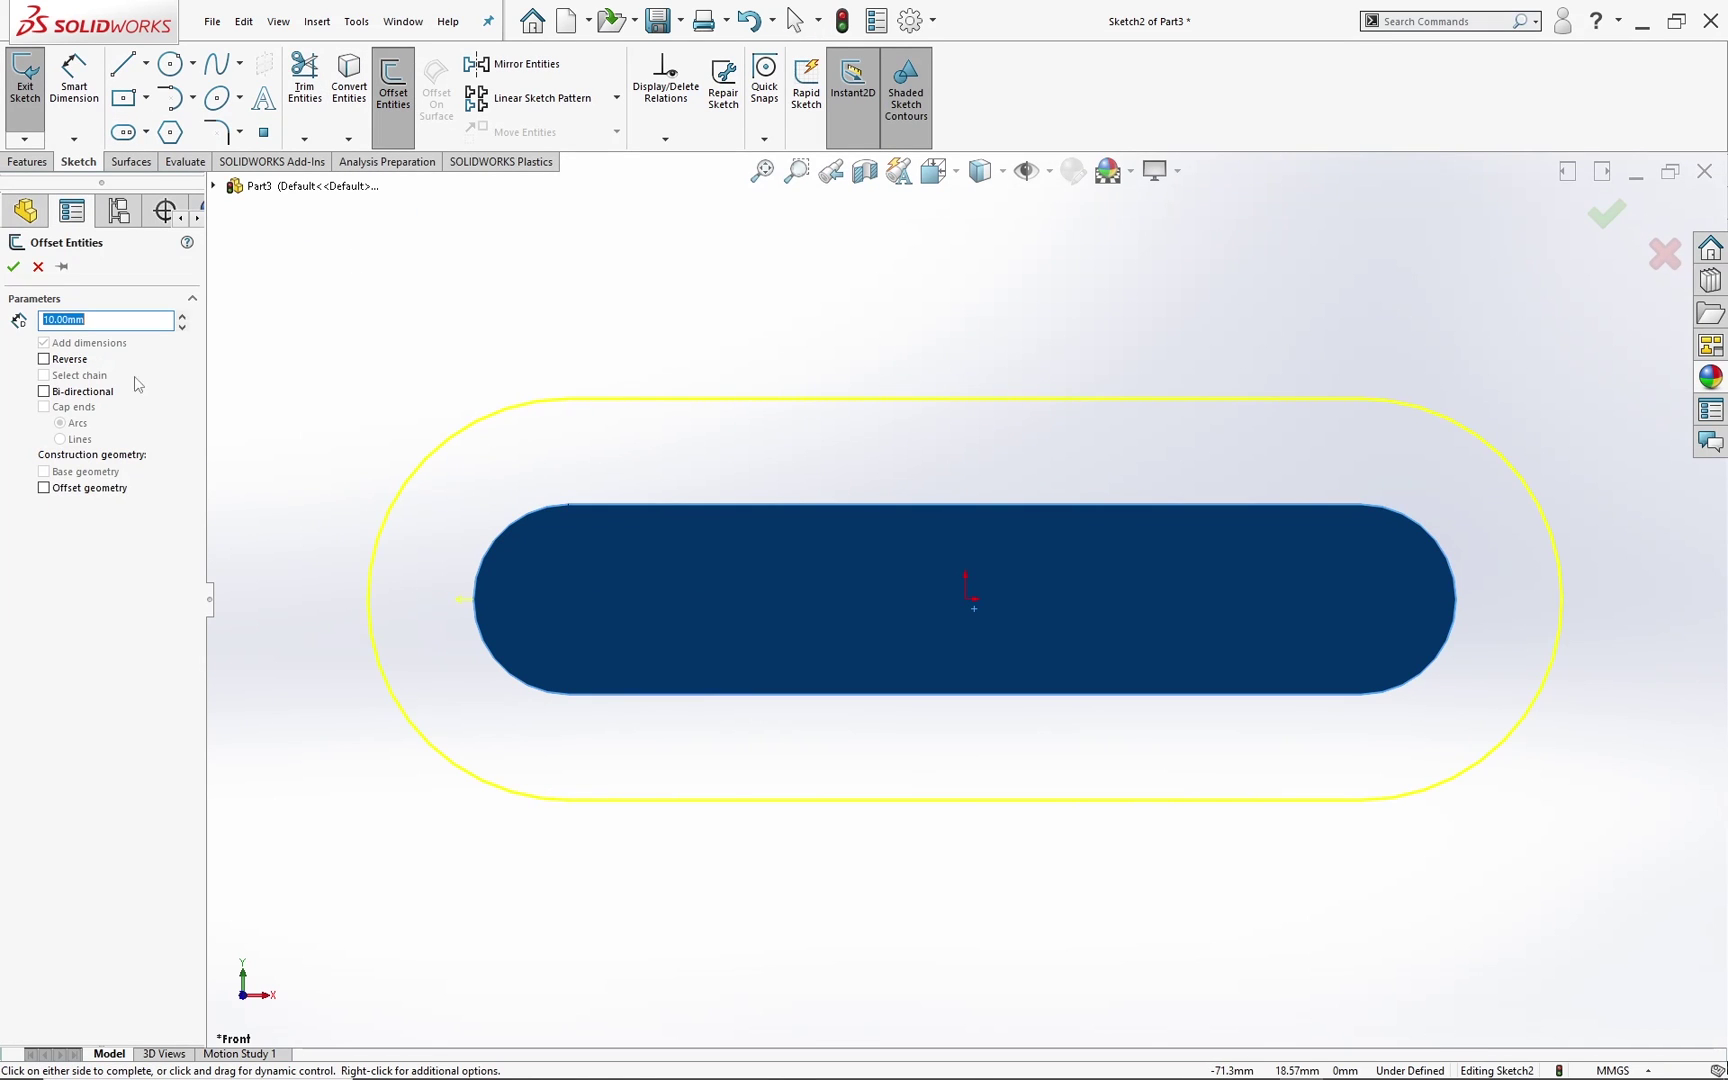
text(1)
key(Return)
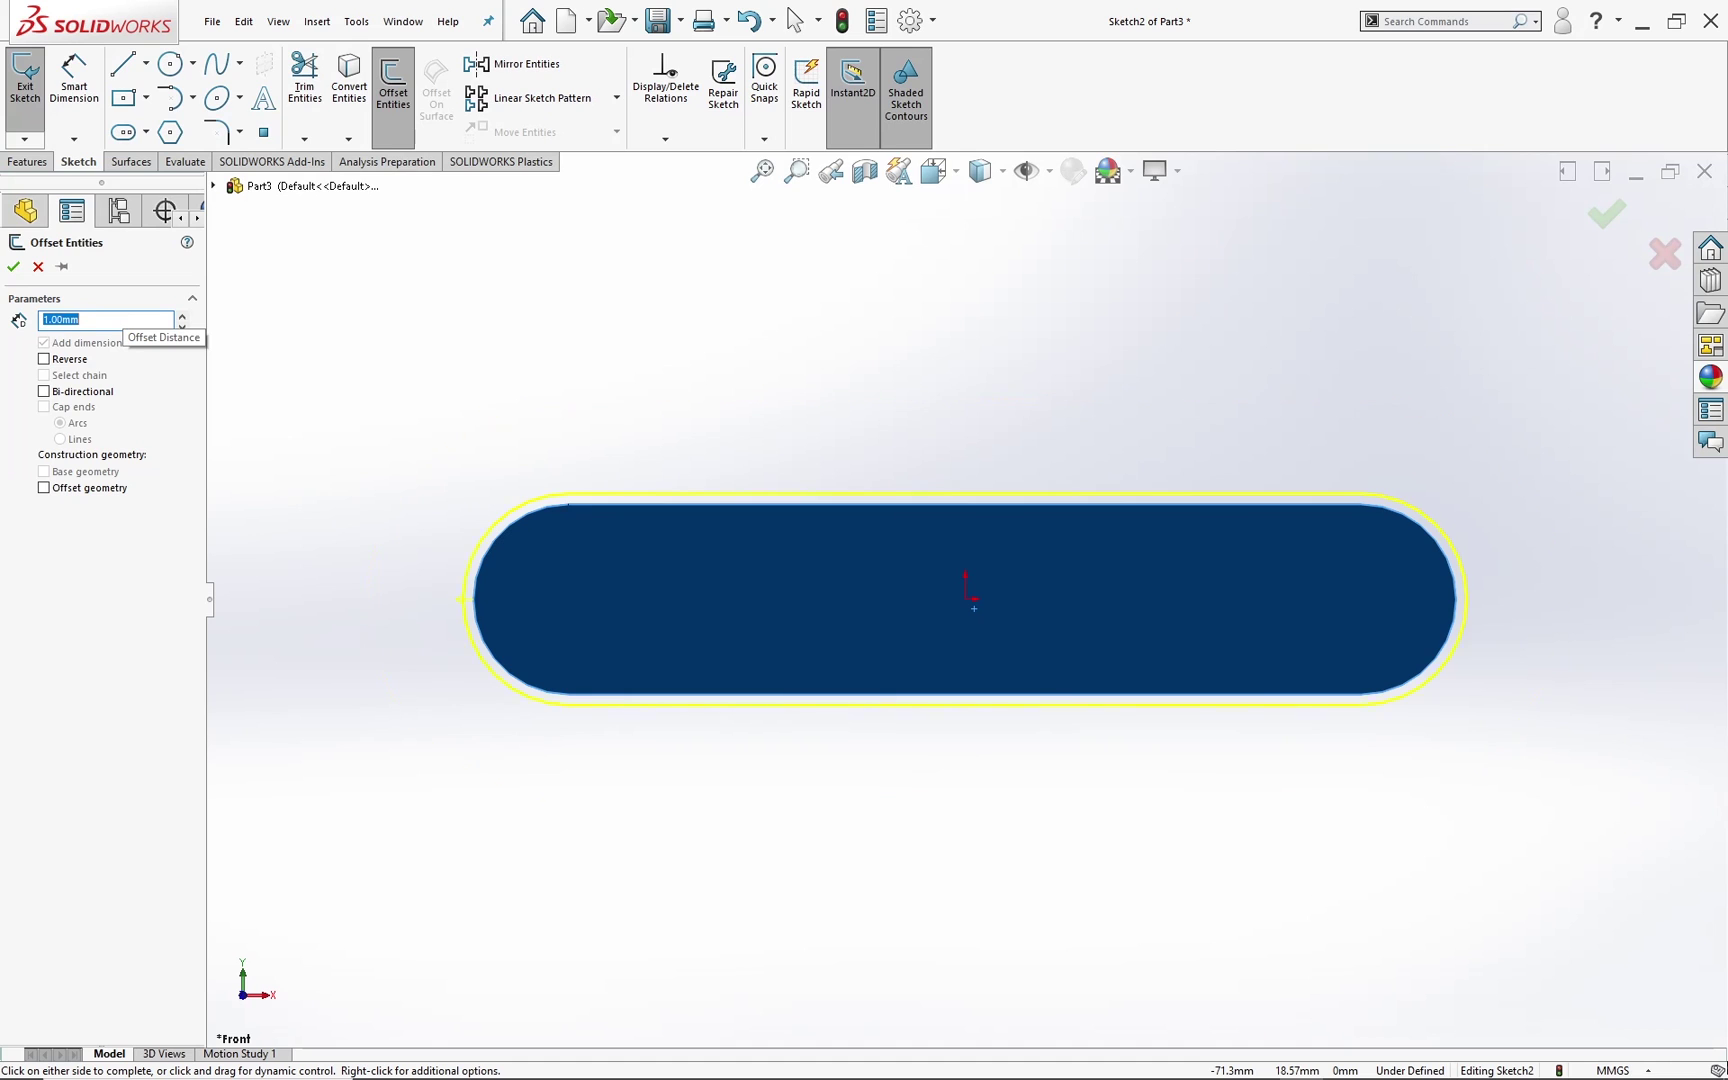
click(84, 362)
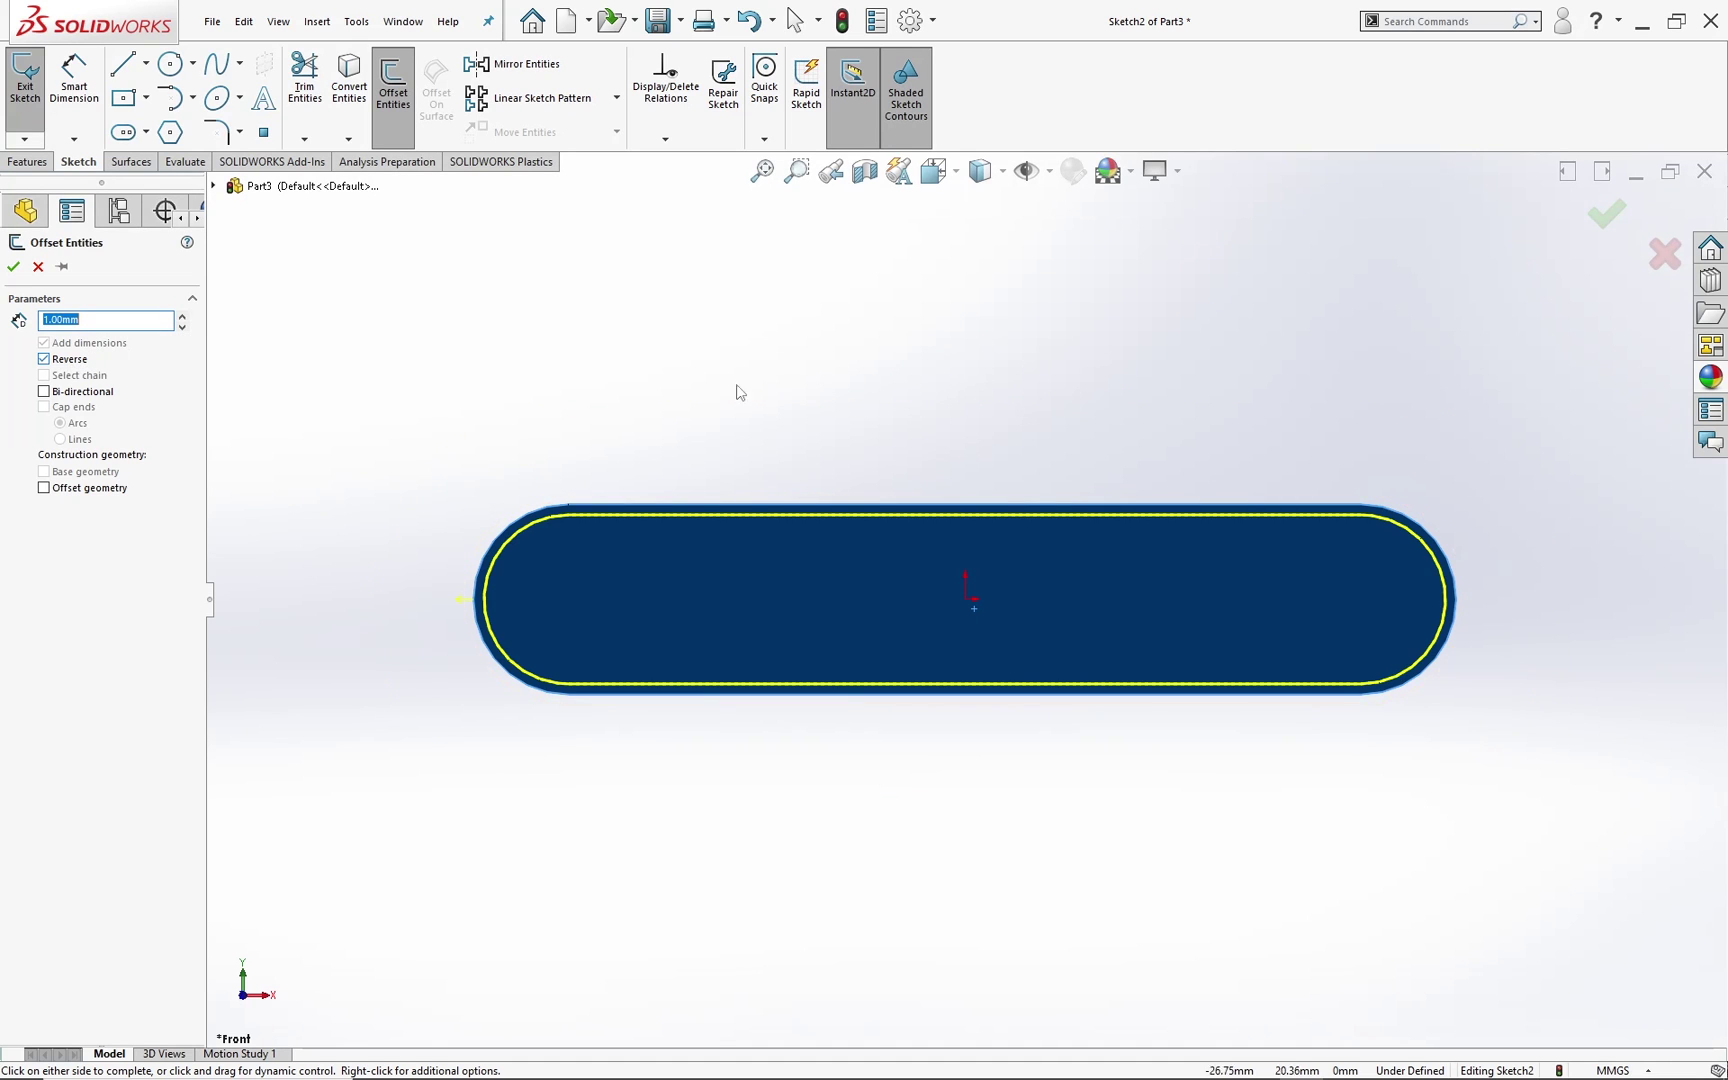
click(1606, 213)
middle_drag(1366, 377, 1348, 468)
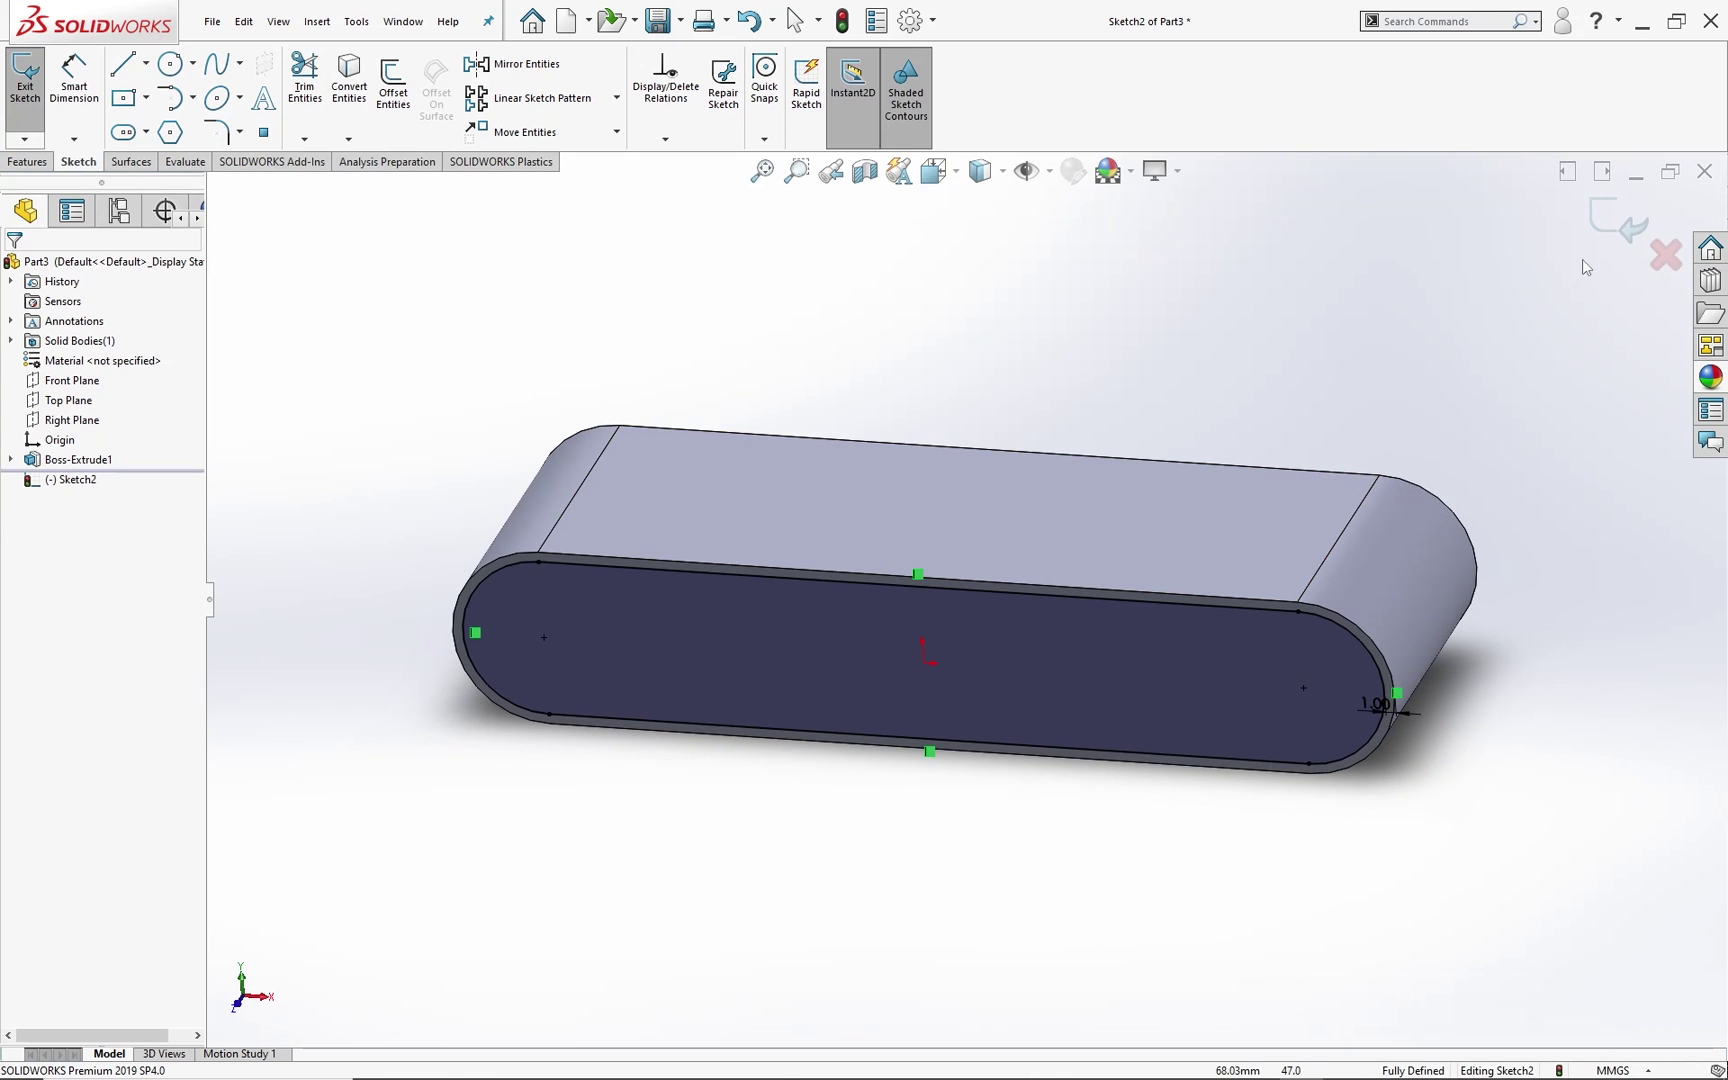
click(1614, 233)
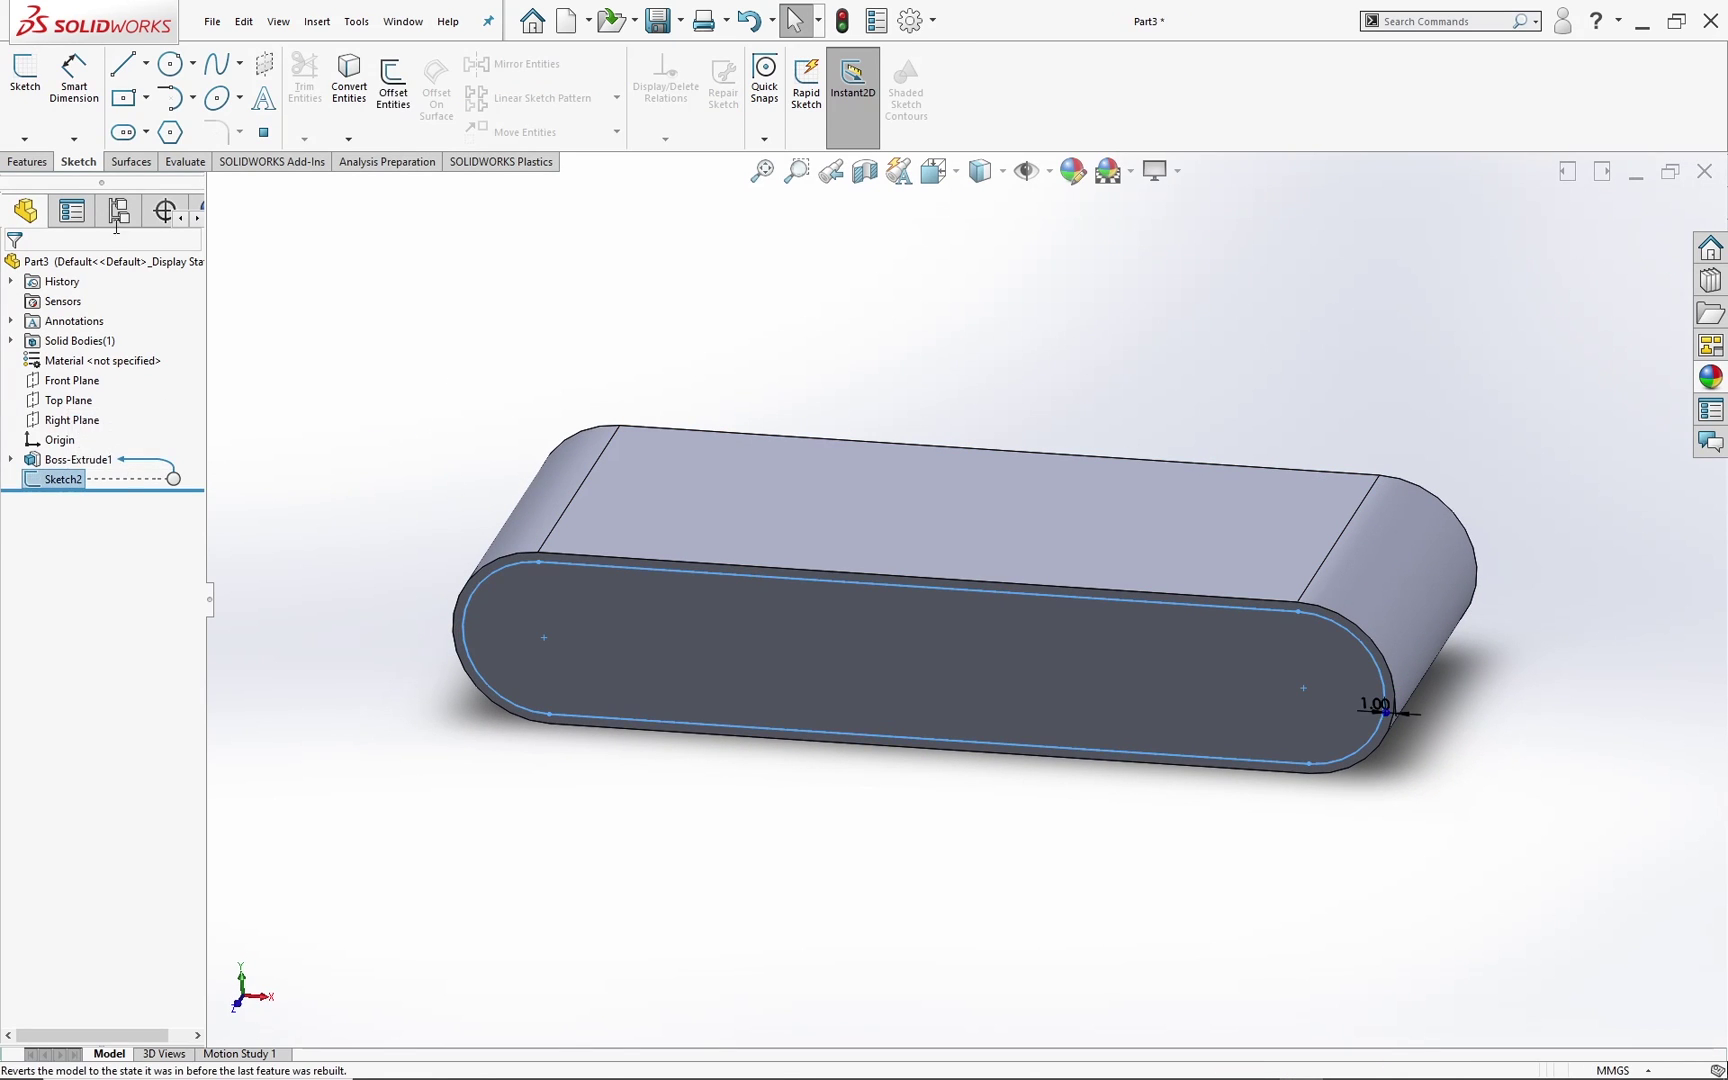
Step: Cut the inner offset profile 2 mm deep into the front face with a blind Extruded Cut
click(27, 161)
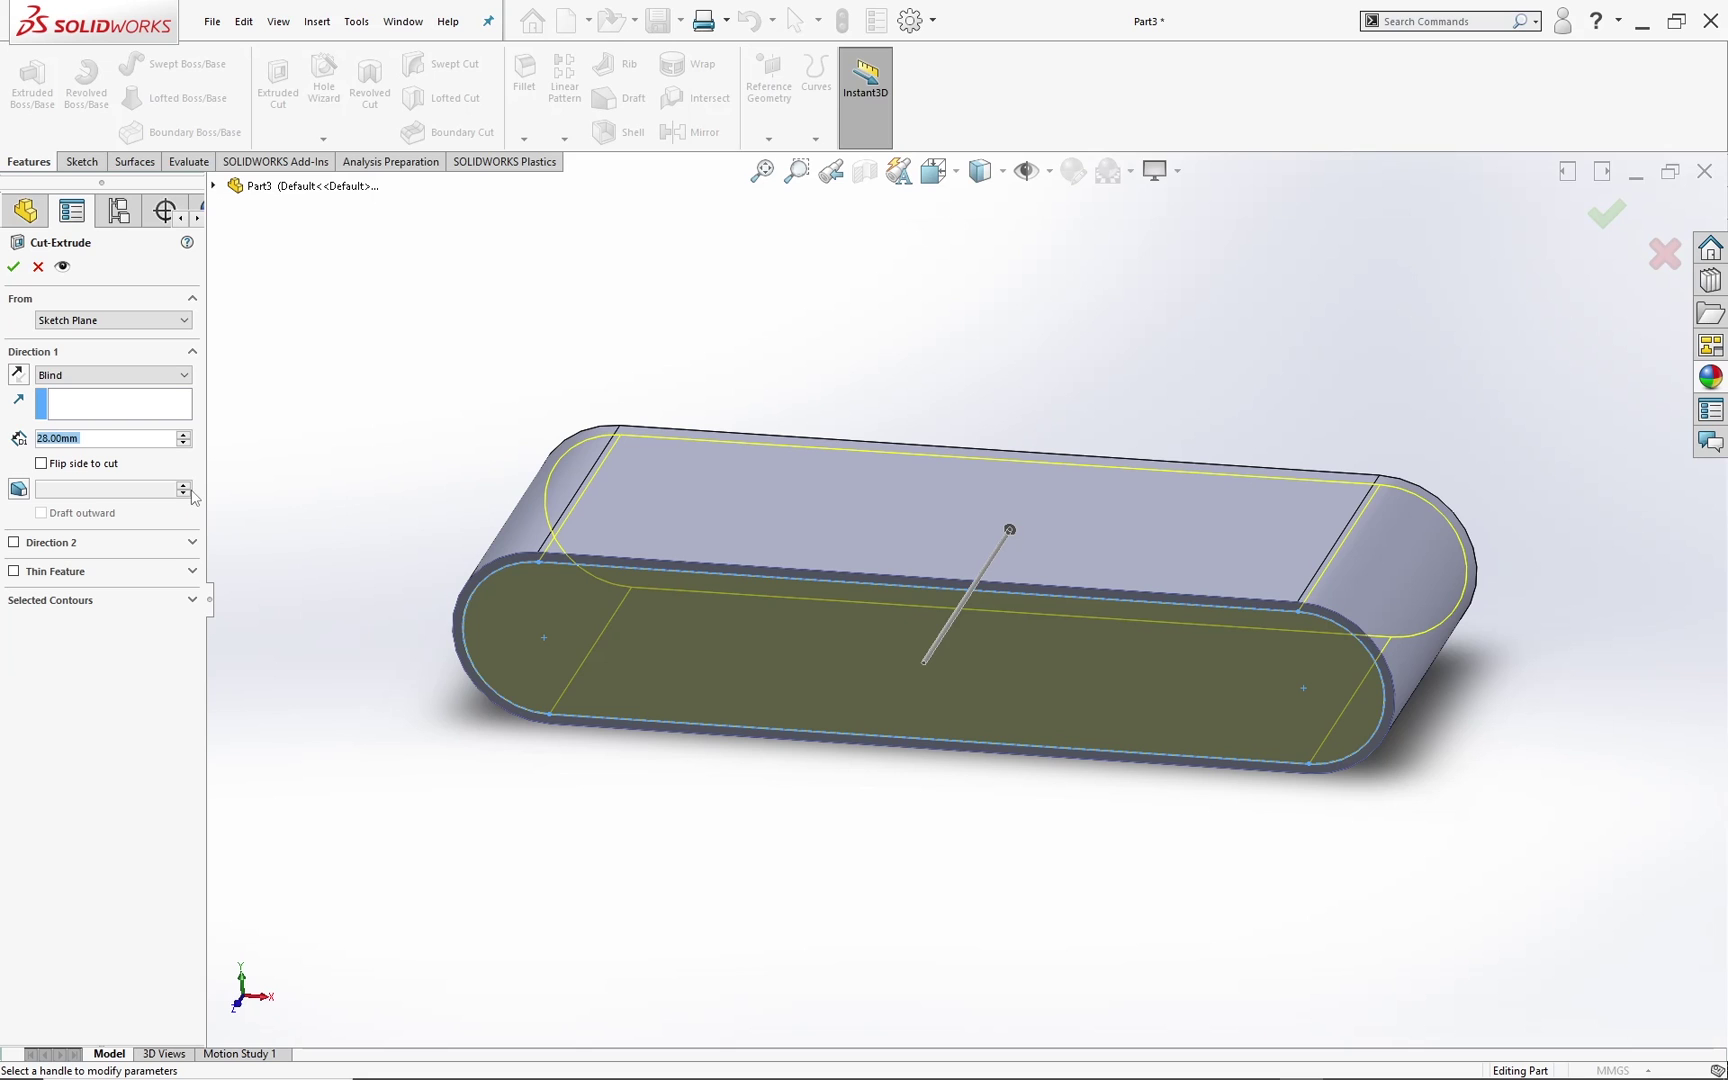
text(2)
key(Return)
middle_drag(812, 461, 779, 509)
click(1607, 215)
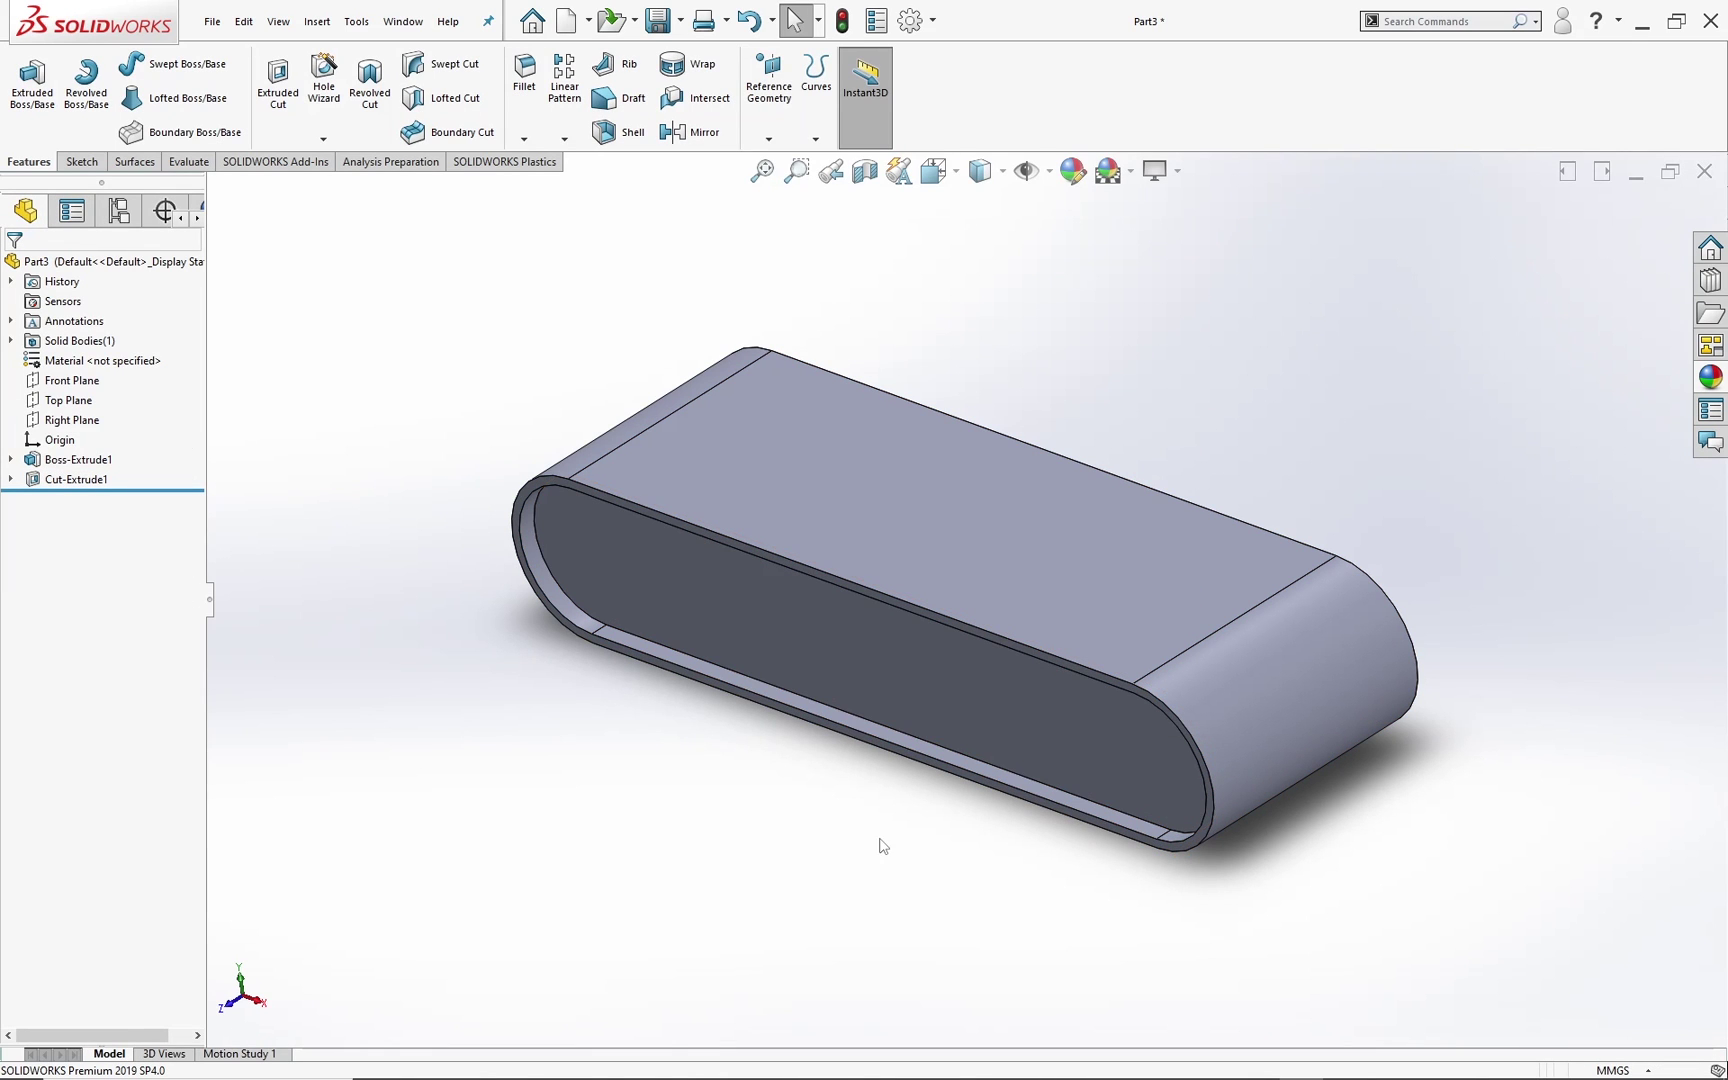
Step: Start a new sketch on the back face of the slot body and orient the view normal to it
middle_drag(893, 843, 700, 820)
click(971, 639)
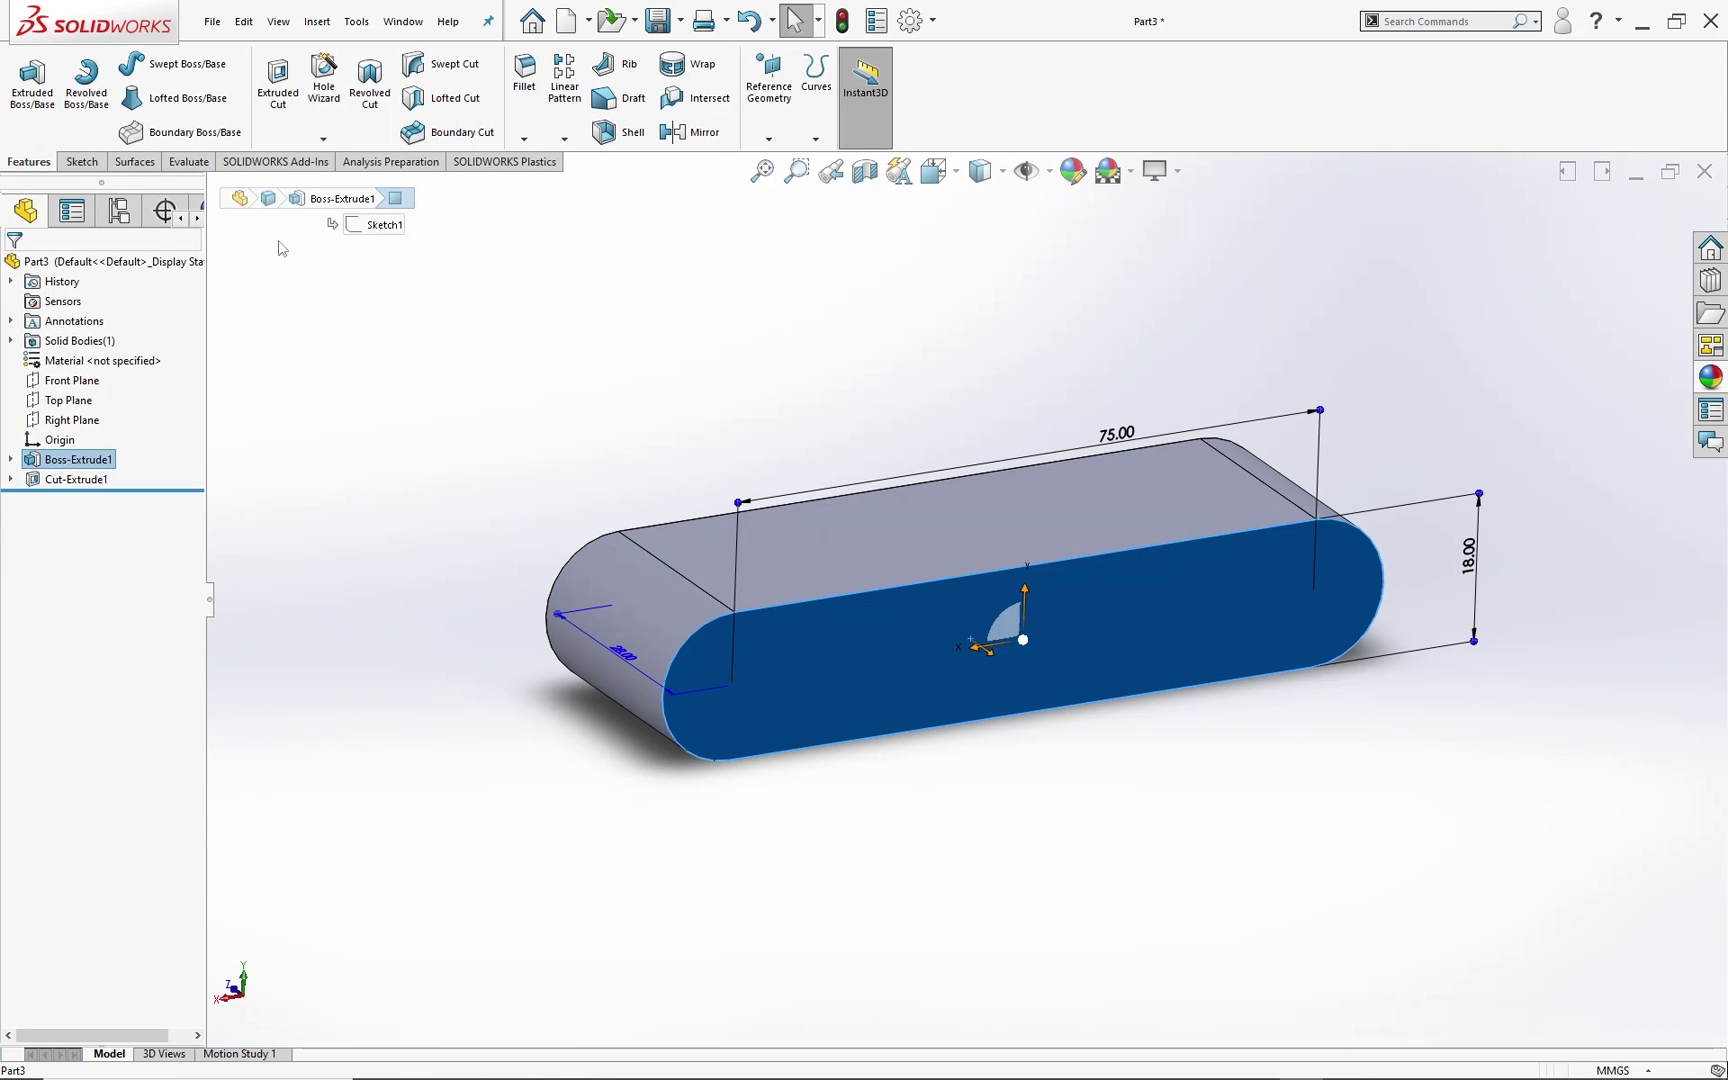
click(88, 161)
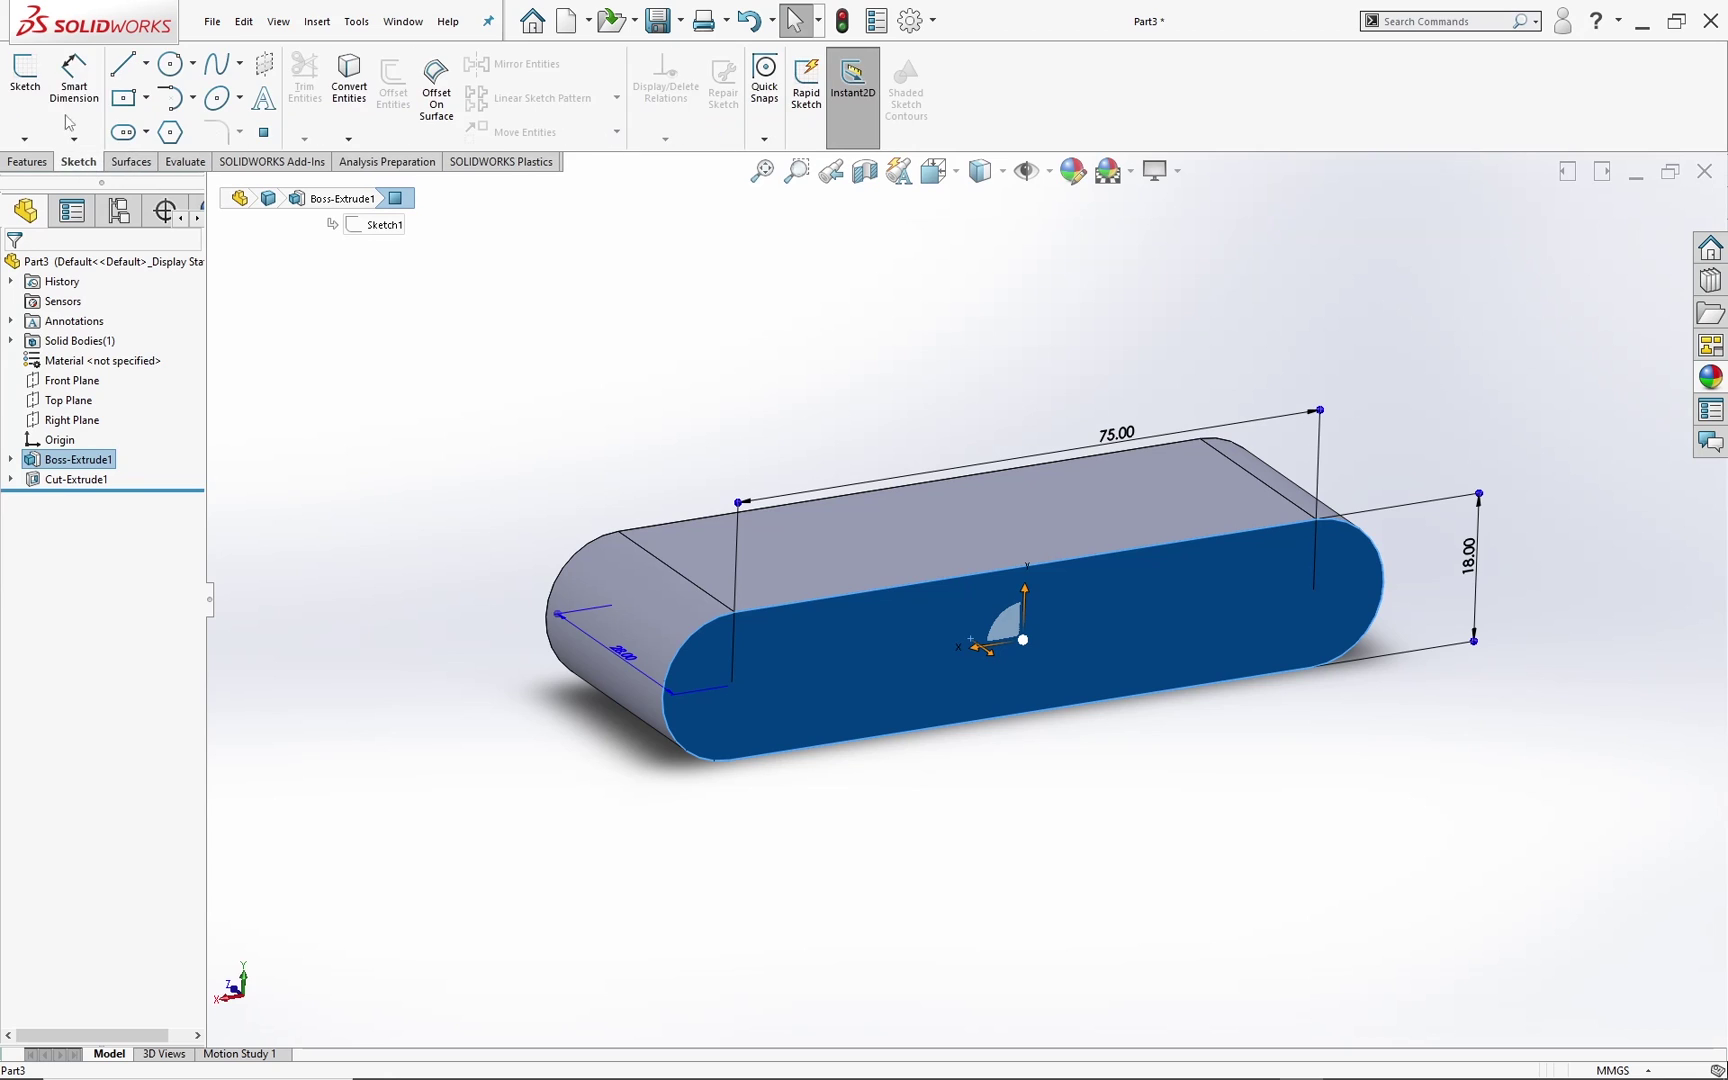
click(24, 80)
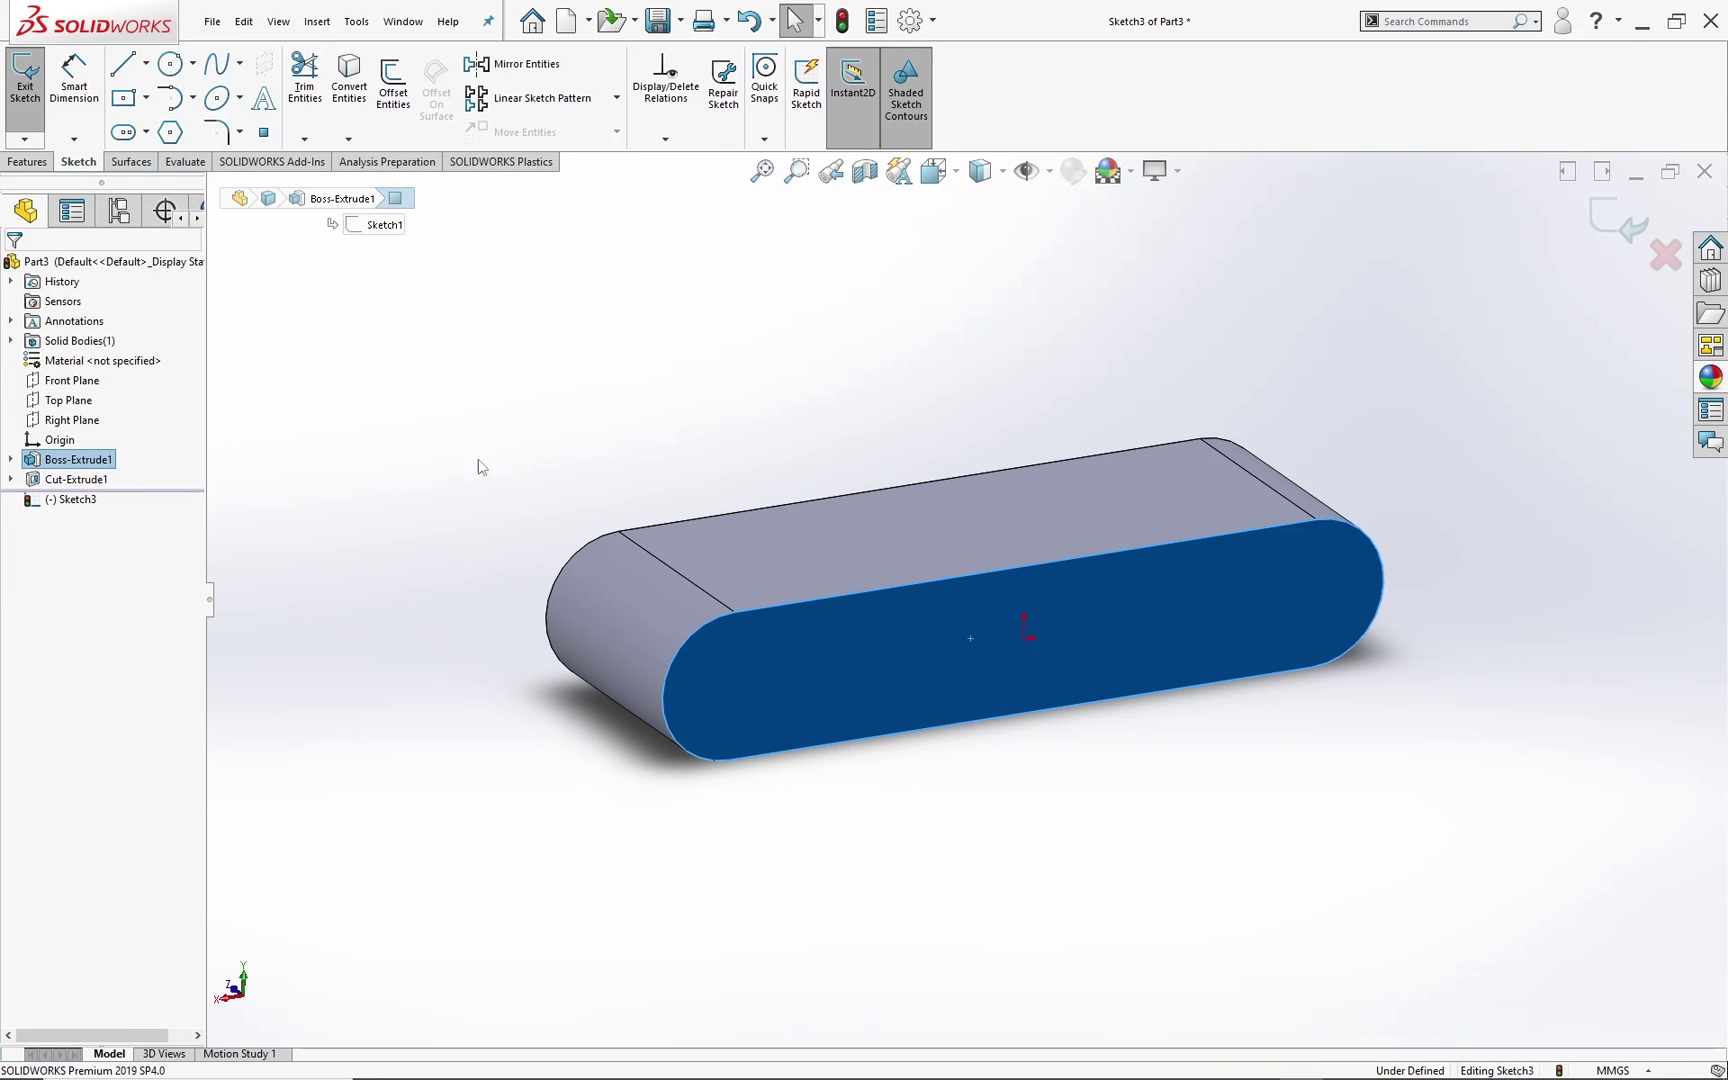
right_click(74, 499)
click(140, 485)
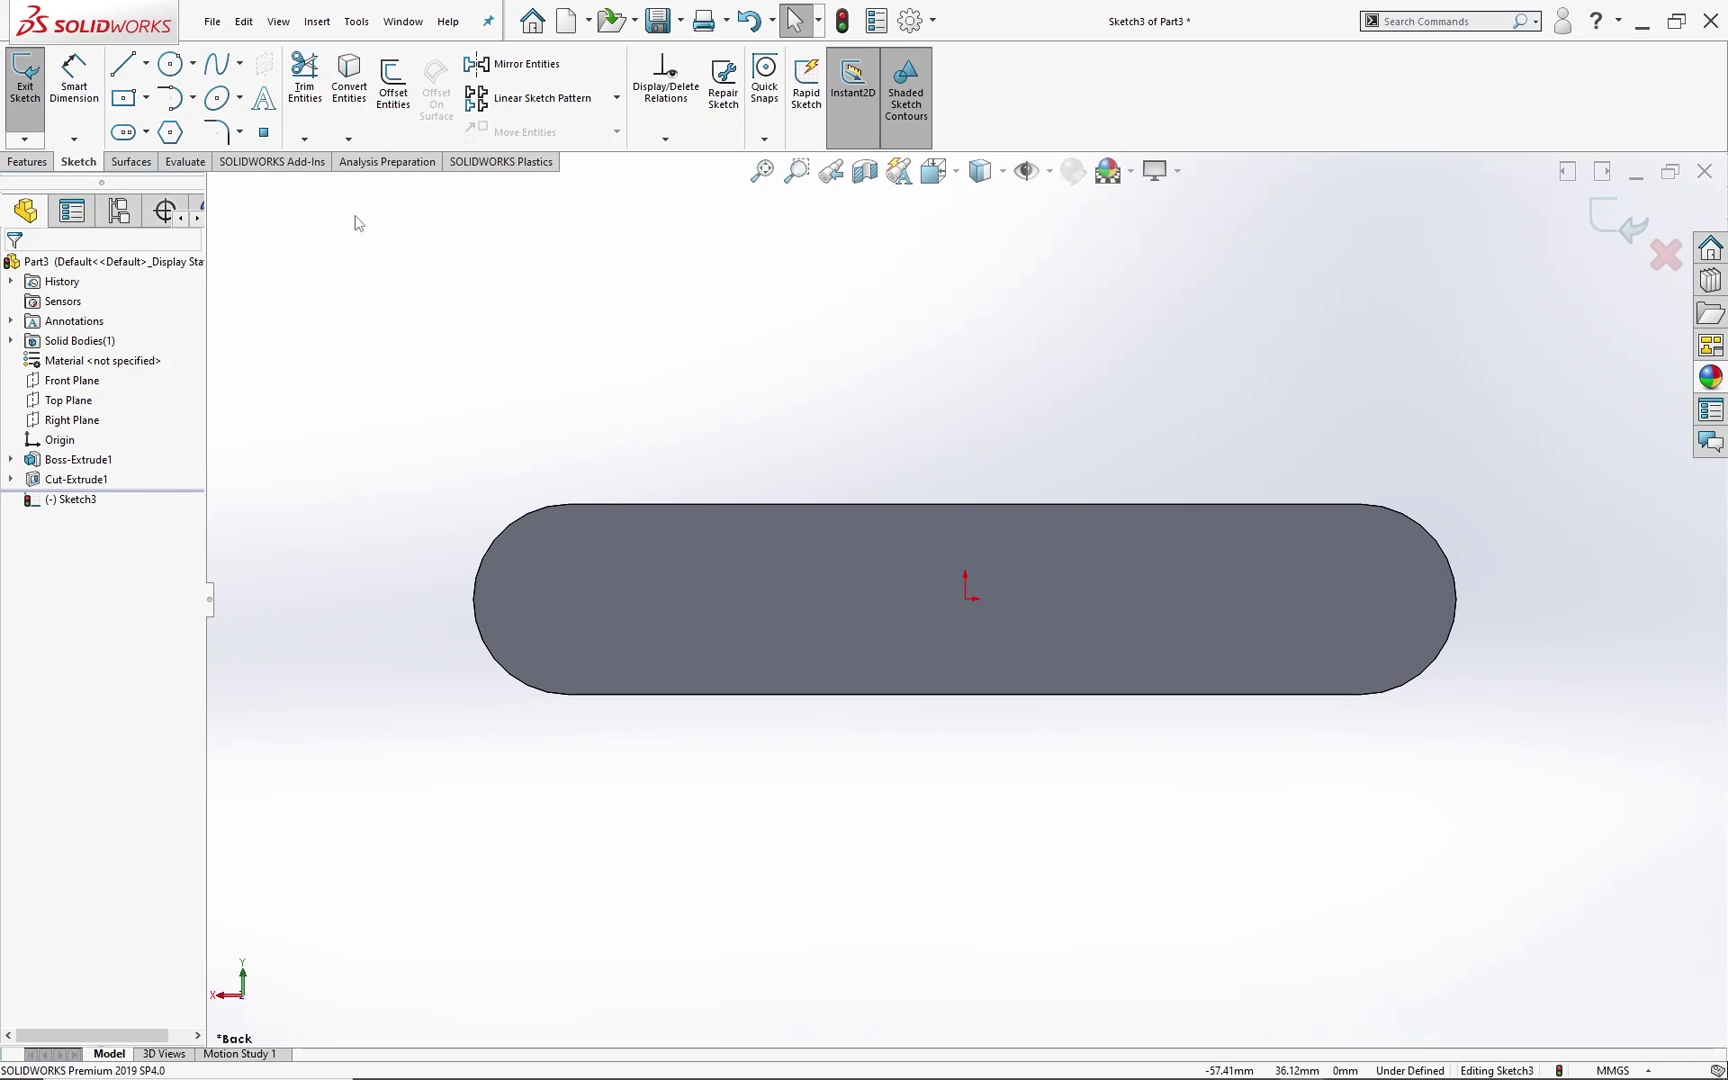
Step: Offset the back face's outline outward by 0.5 mm and finish the sketch
click(393, 85)
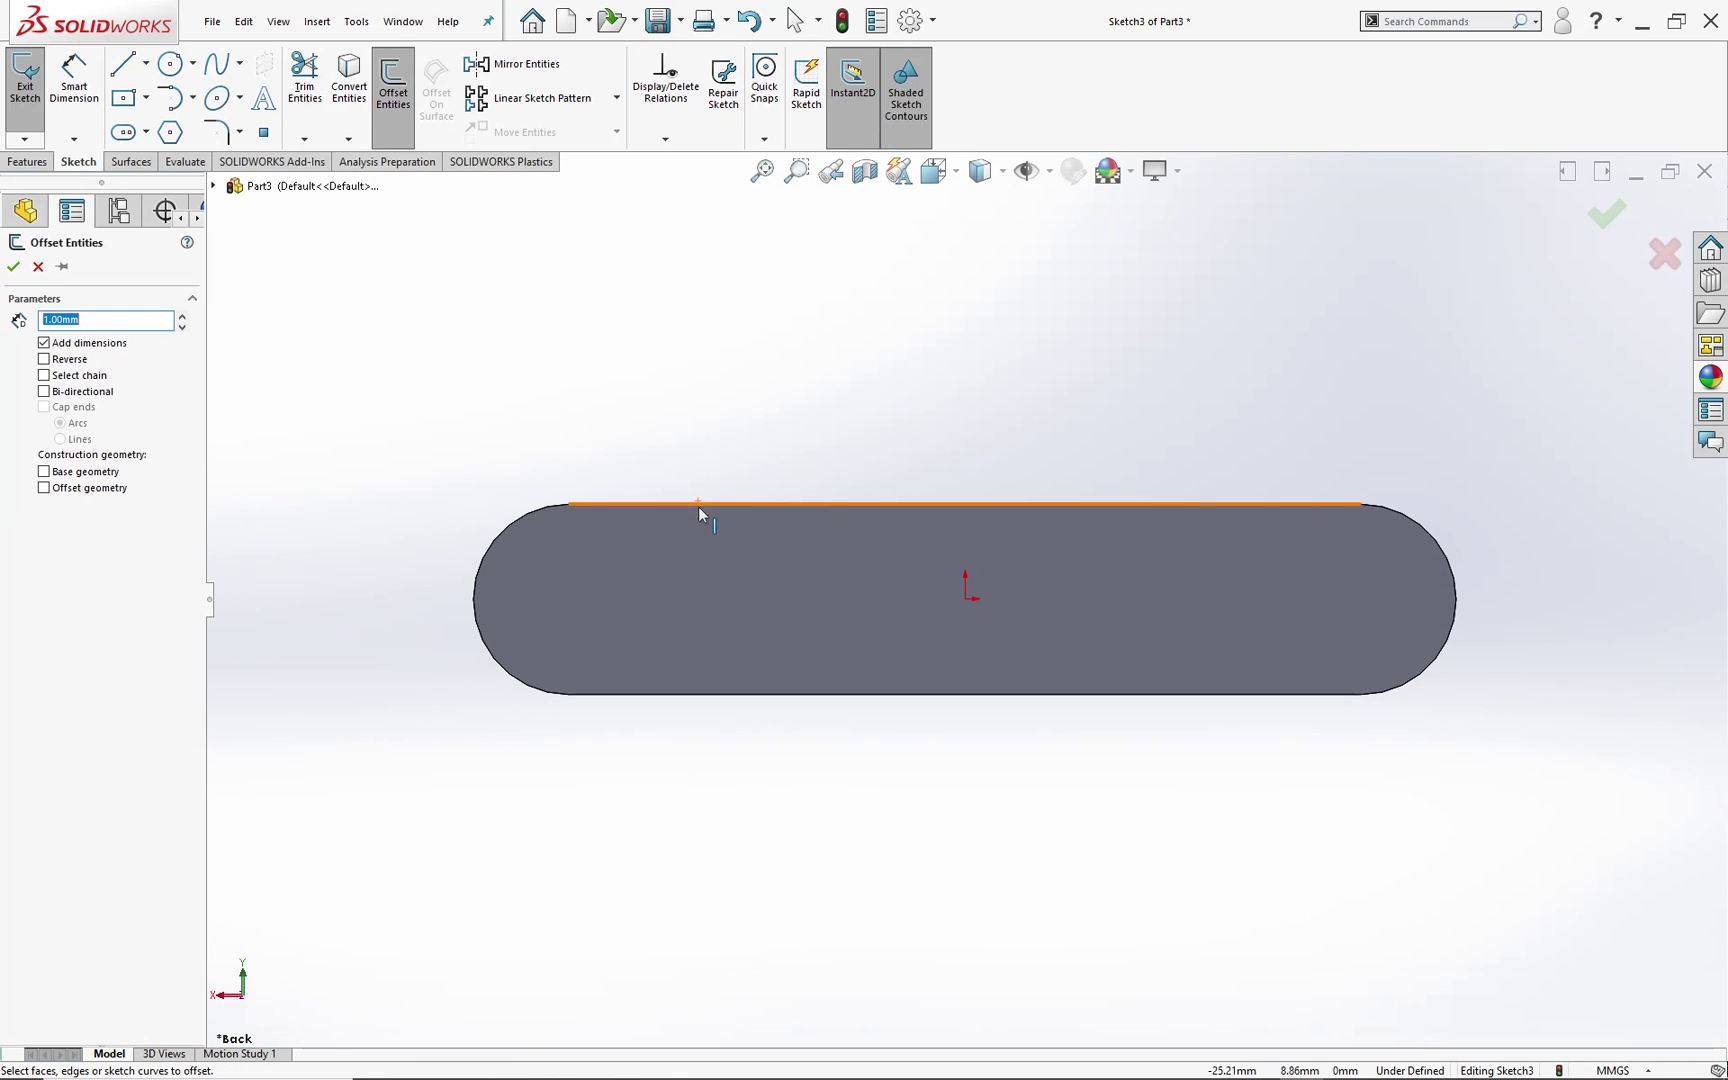
click(585, 548)
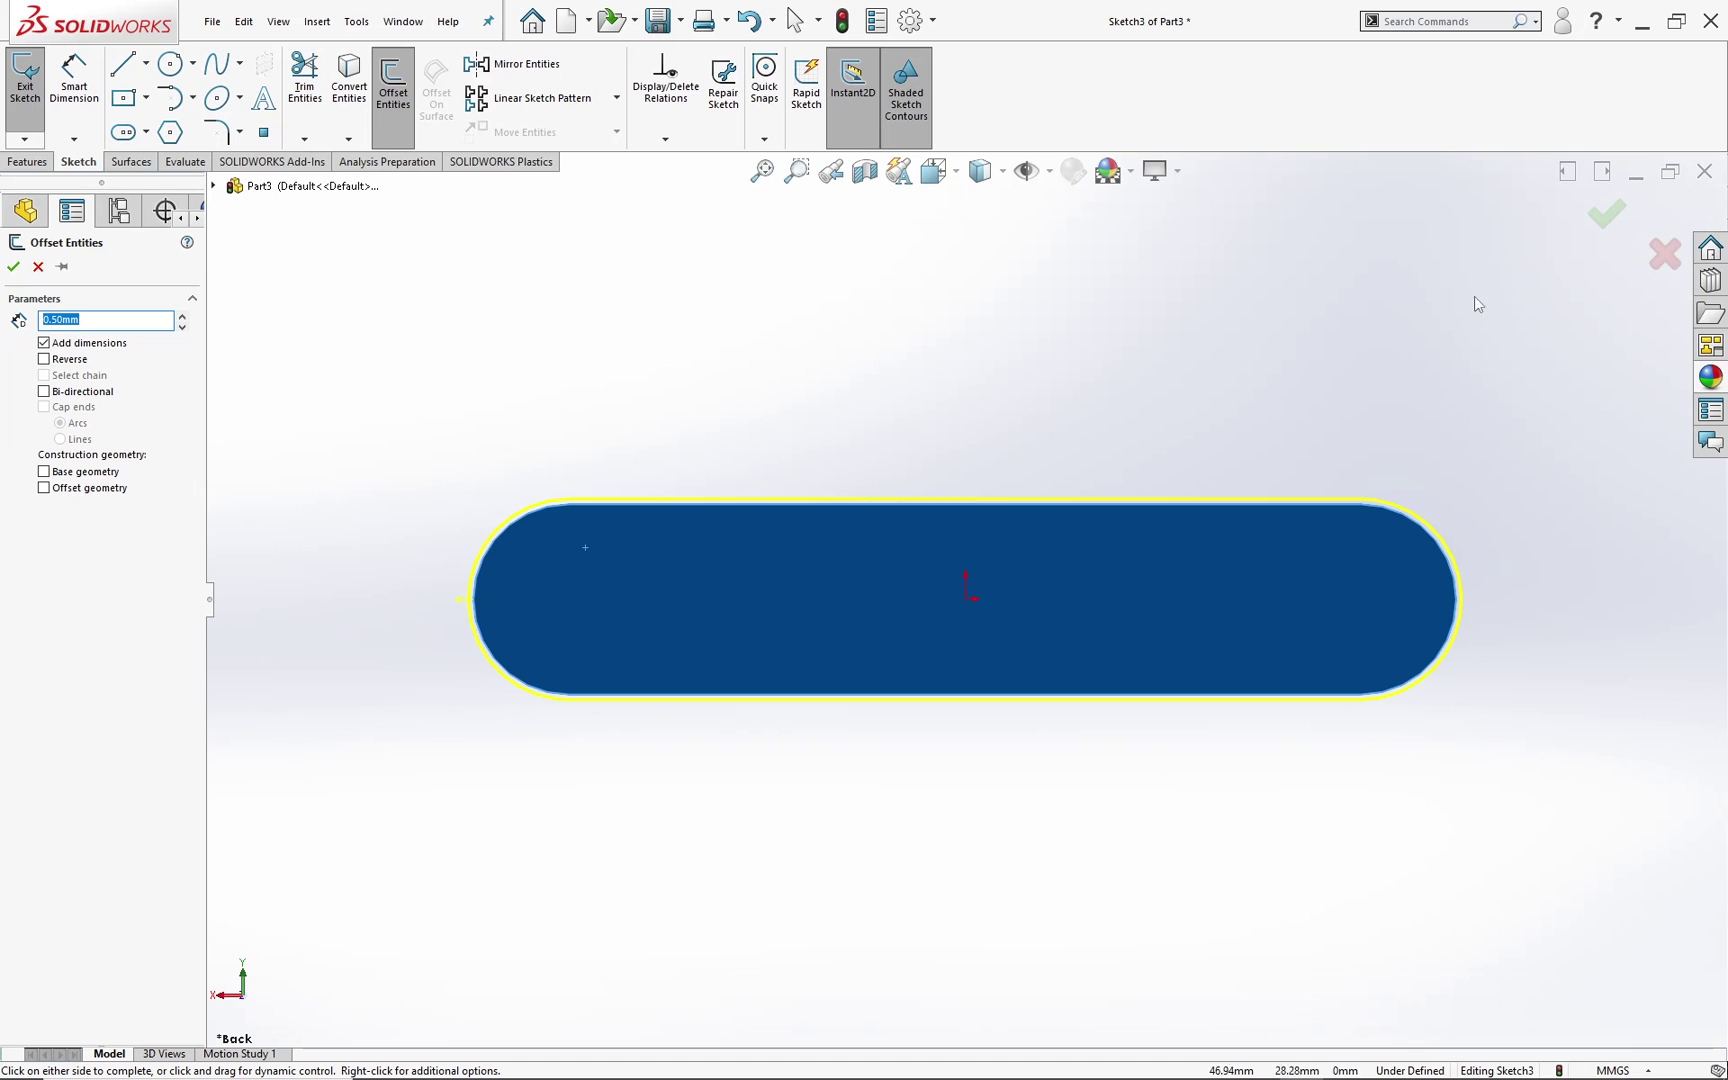
click(1606, 218)
middle_drag(990, 460, 833, 562)
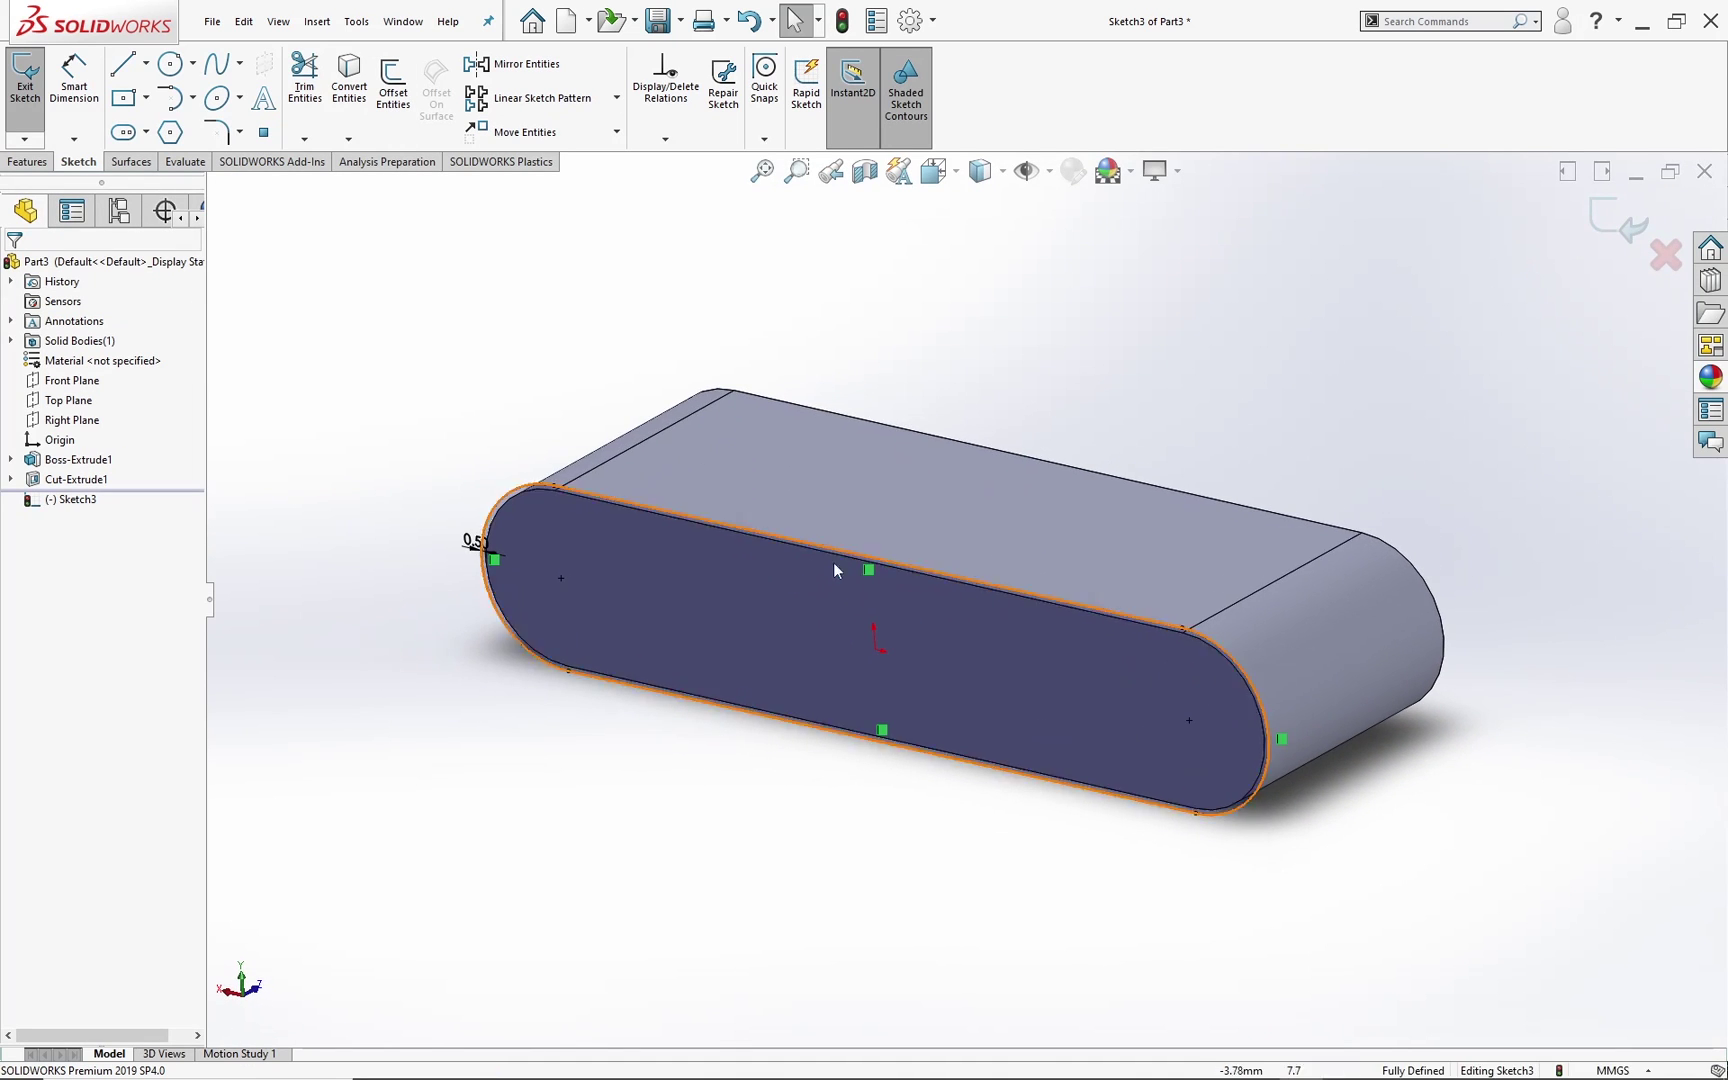
click(1605, 222)
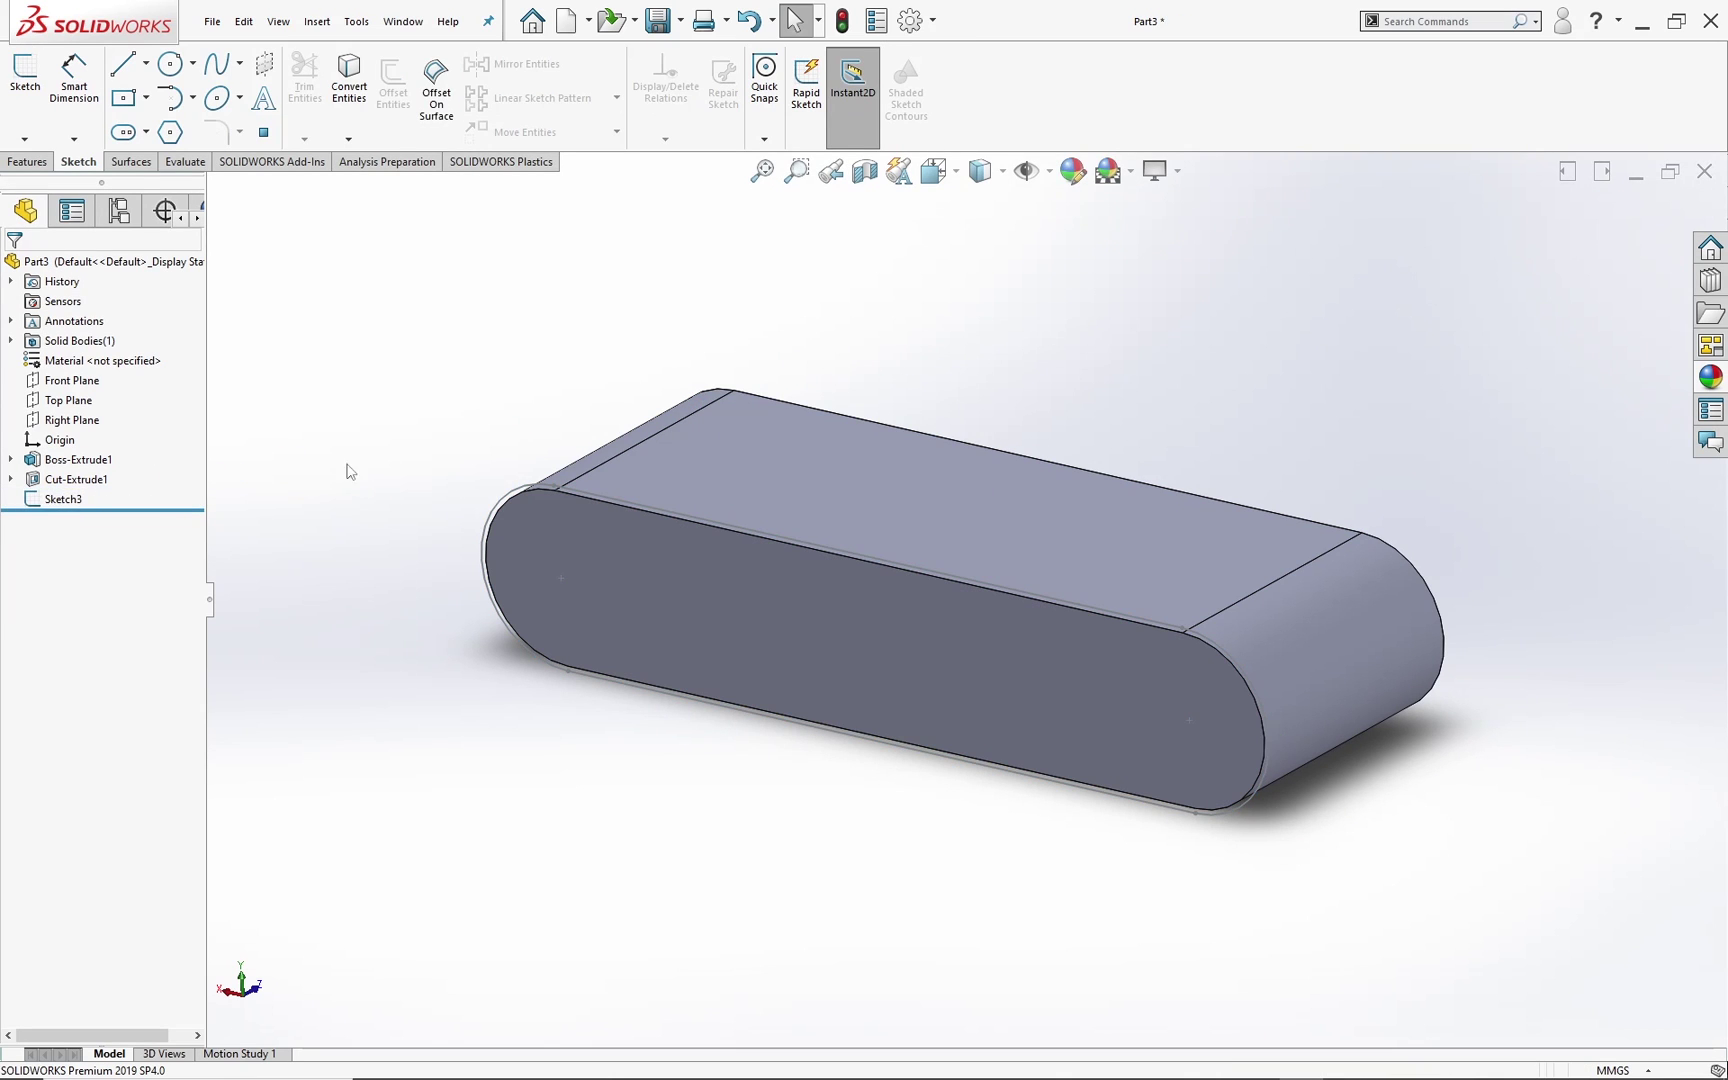
Step: Extrude the outward offset profile as a blind boss 1 mm deep, merged with the body
click(47, 505)
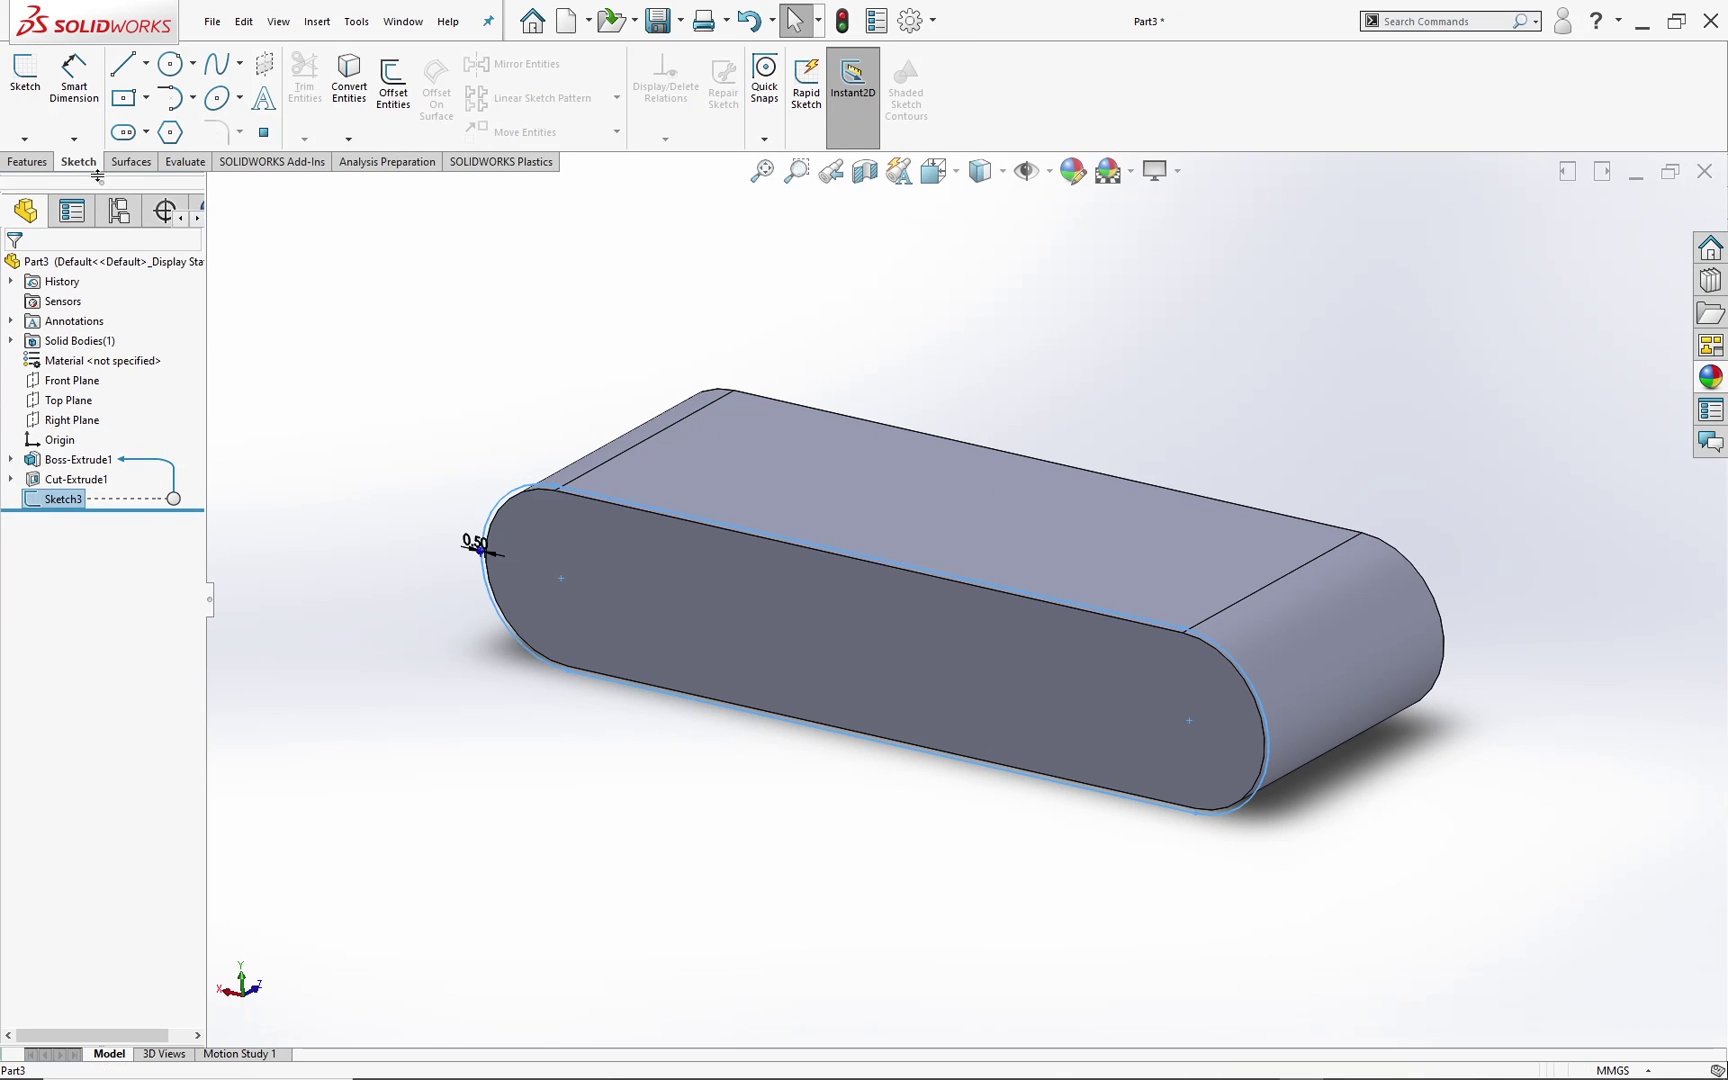
click(30, 162)
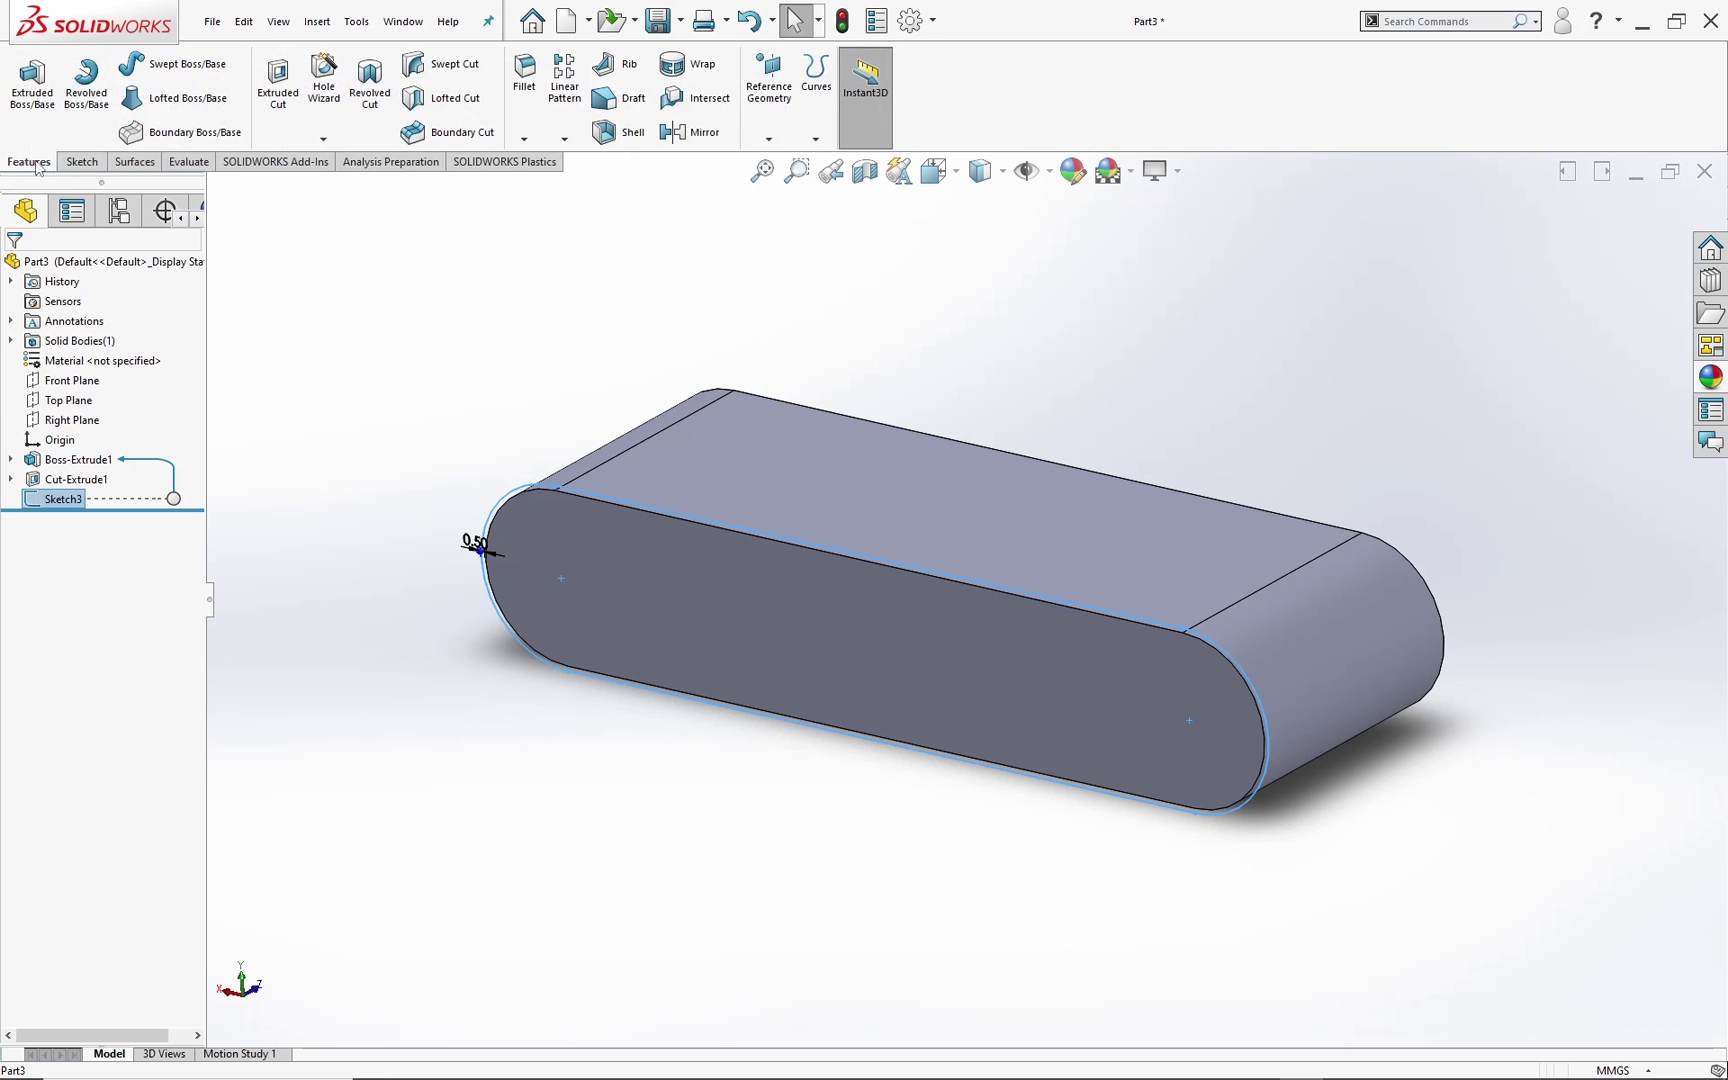
click(33, 100)
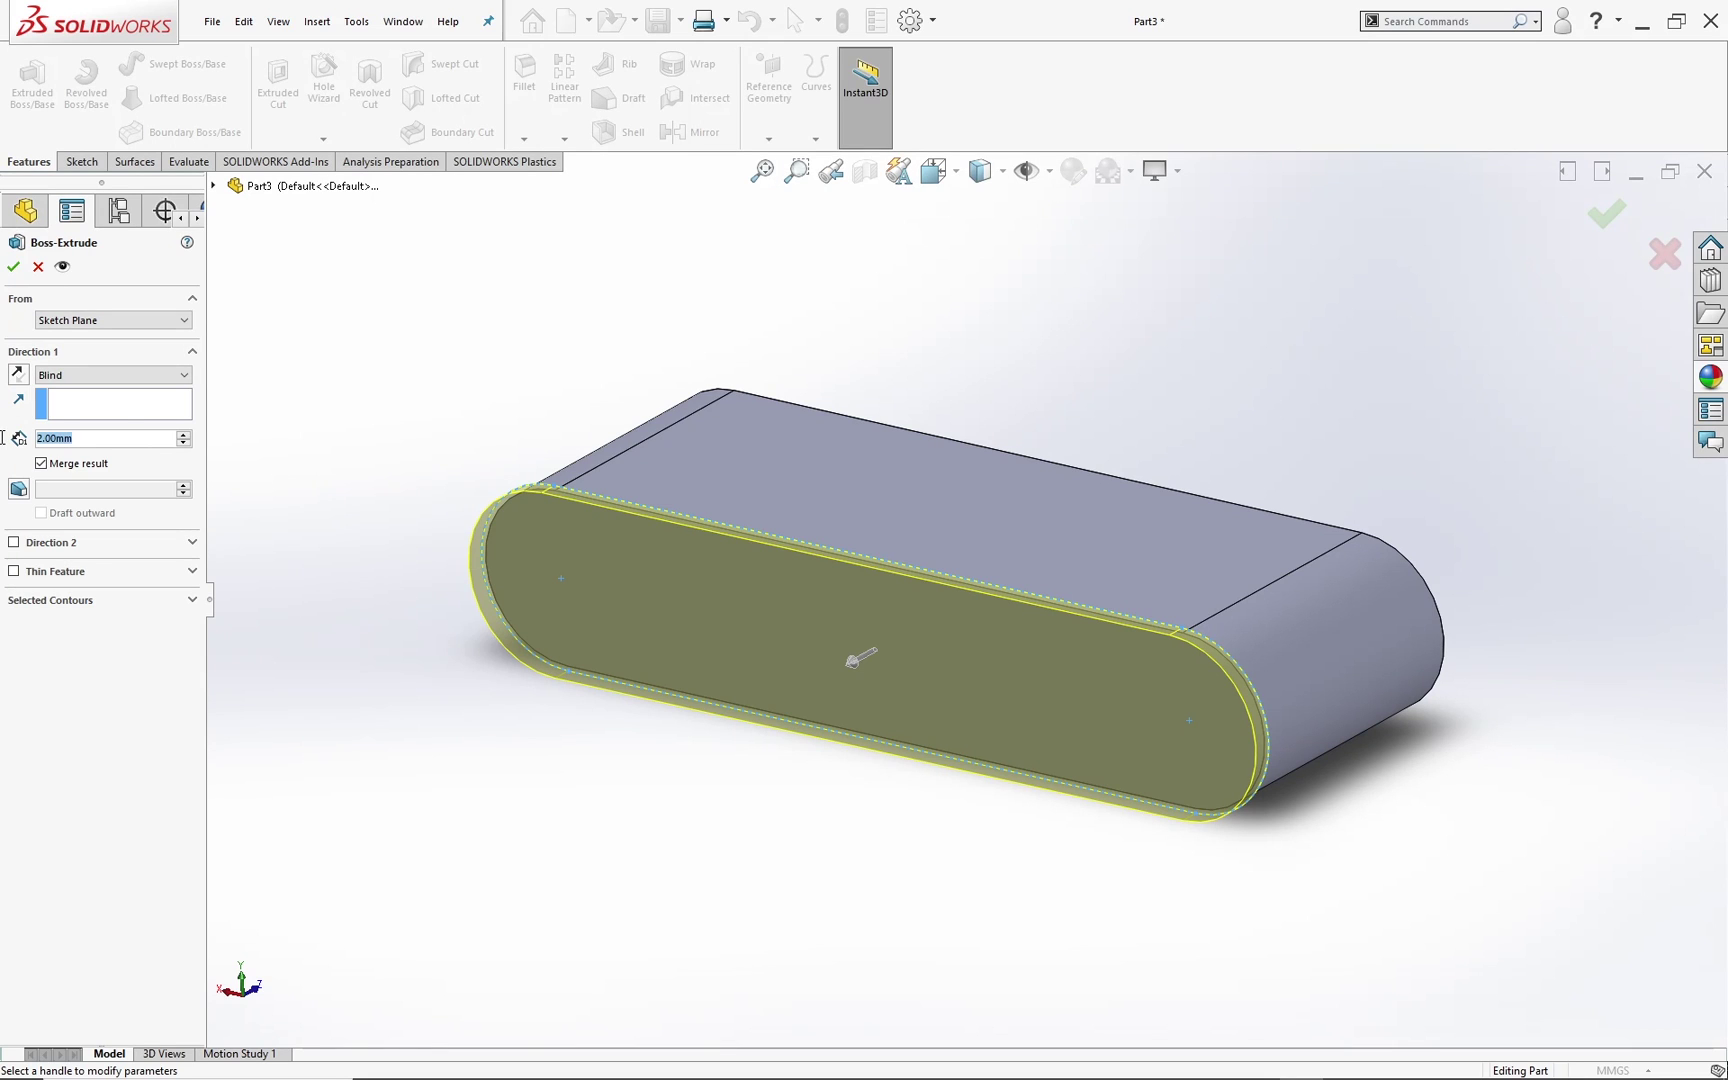
text(1)
key(Return)
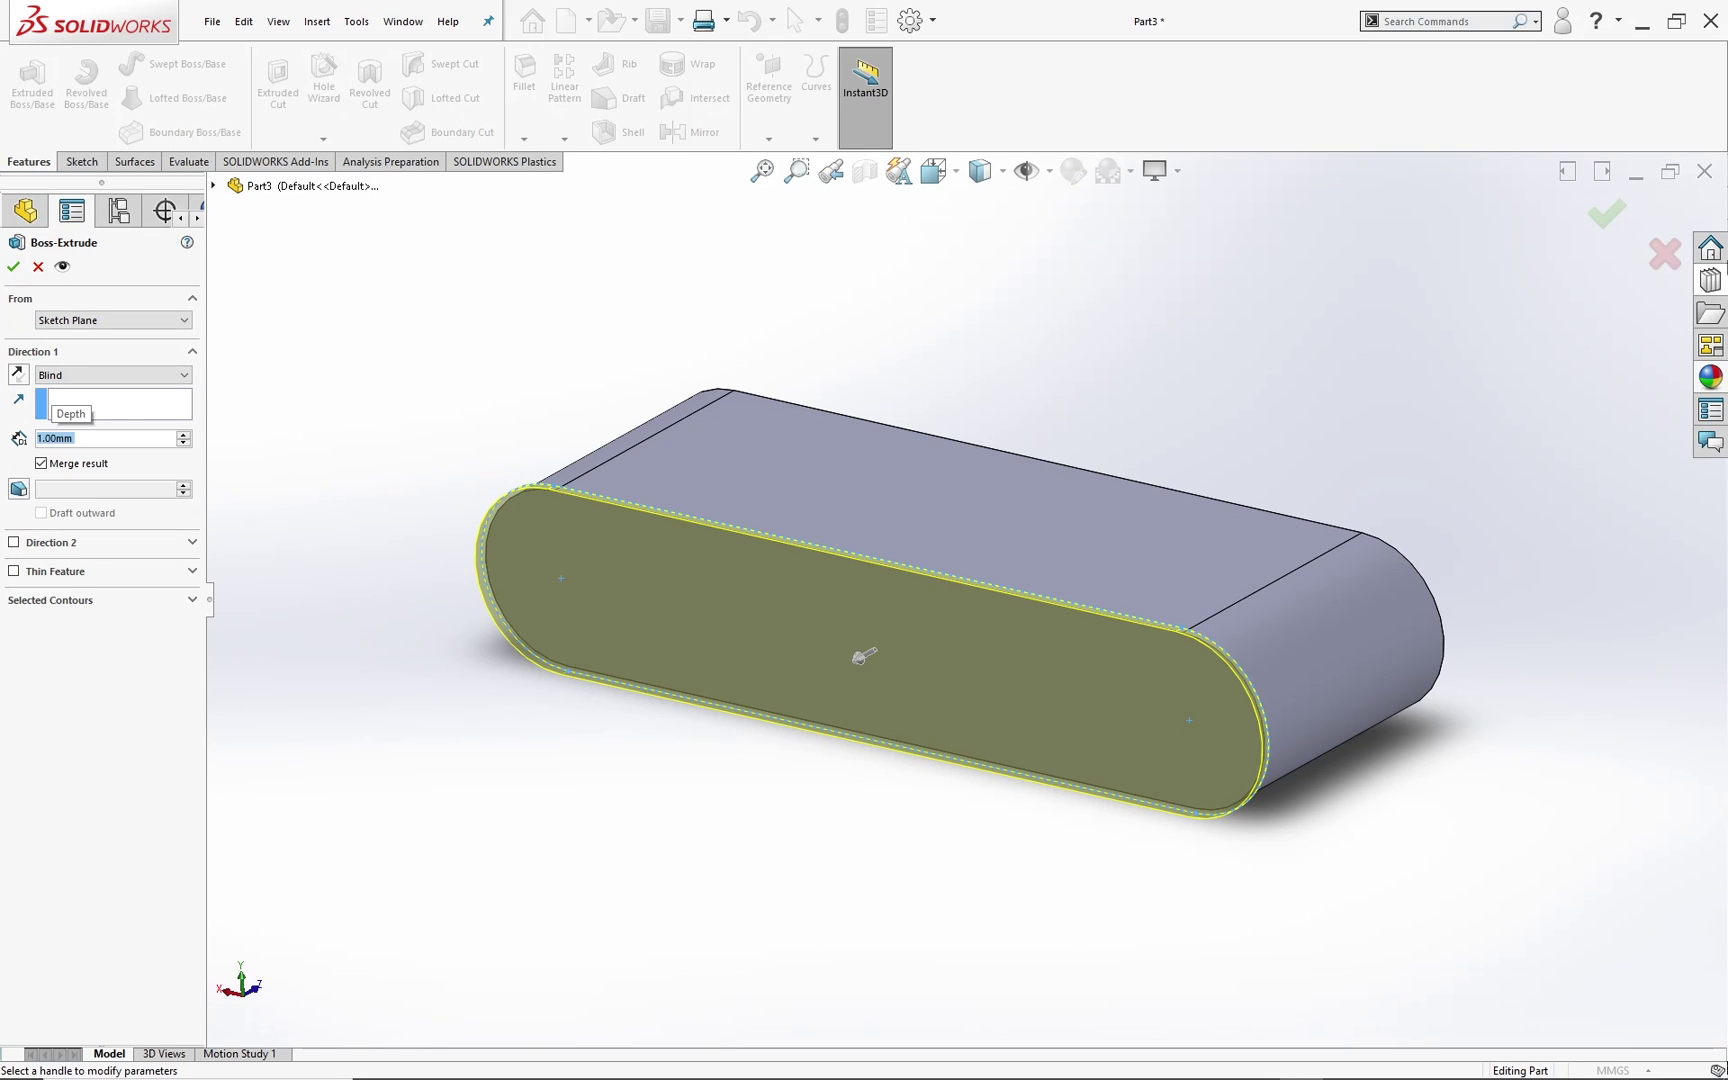
click(1606, 213)
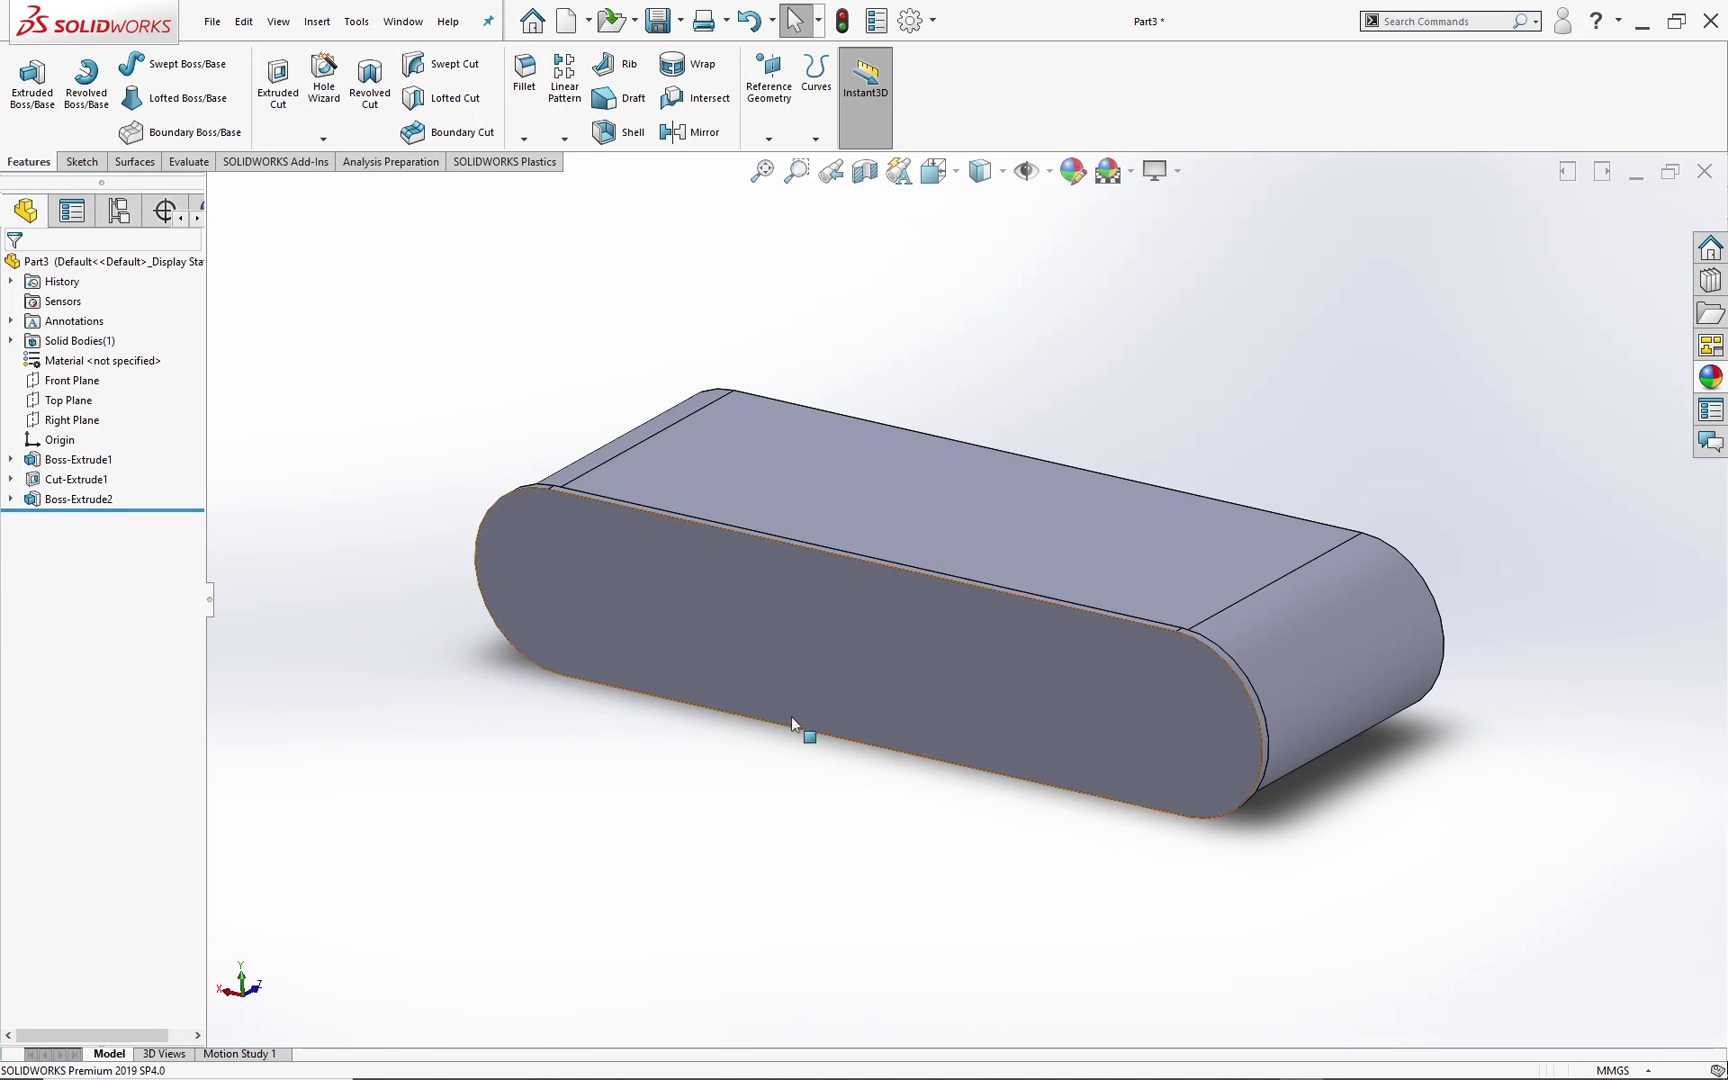
Step: Start a new sketch on the outer face of the 1 mm rim and orient the view normal to it
scroll(895, 667, up, 3)
middle_drag(895, 667, 963, 641)
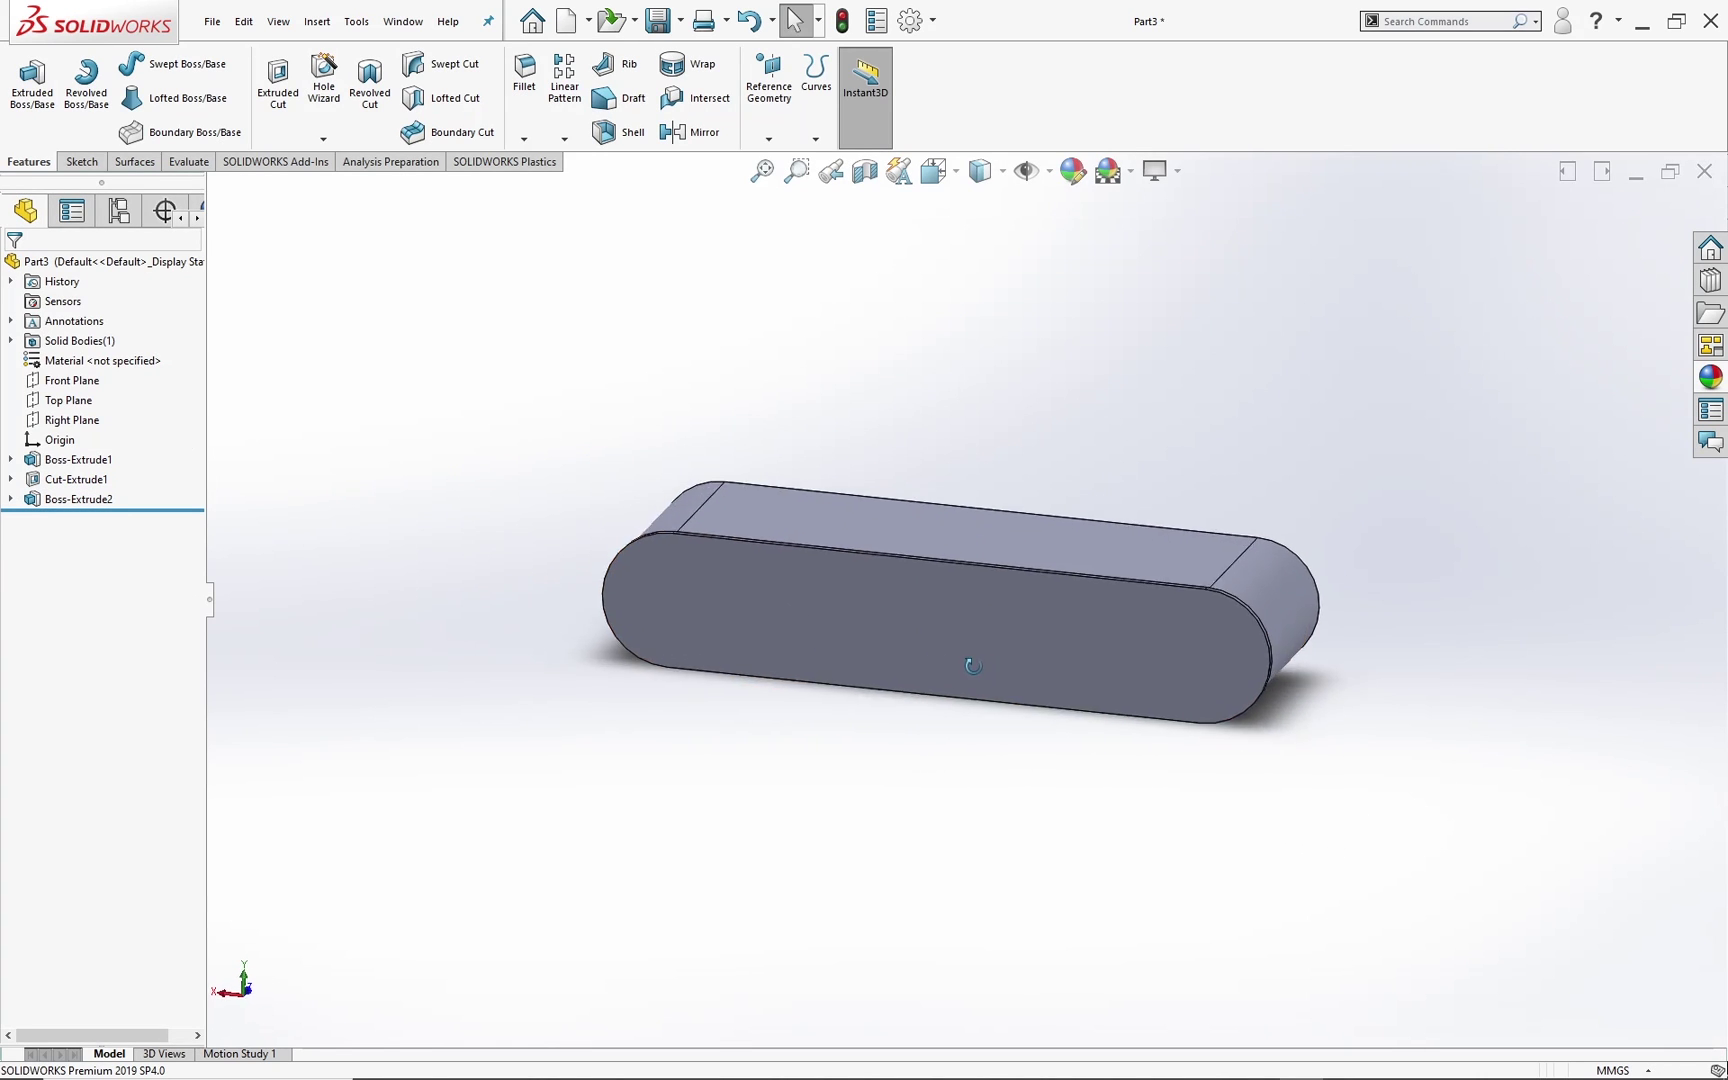
click(963, 643)
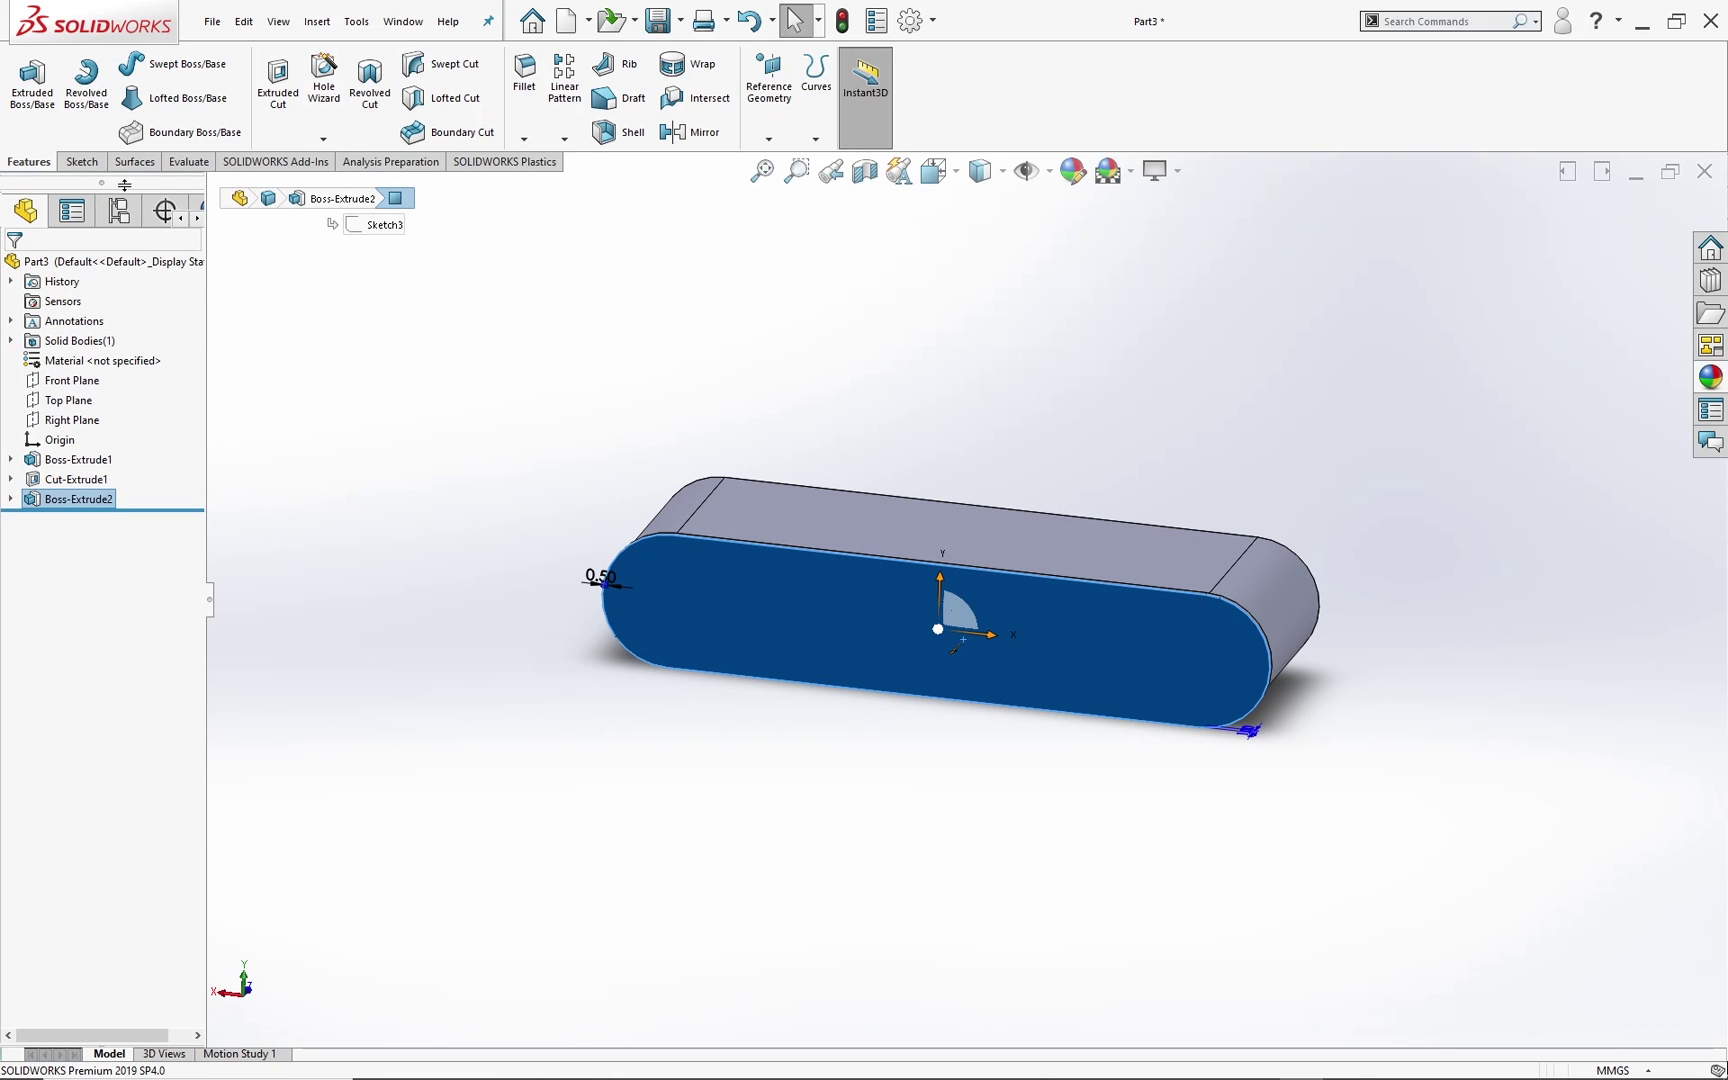
click(82, 161)
click(25, 80)
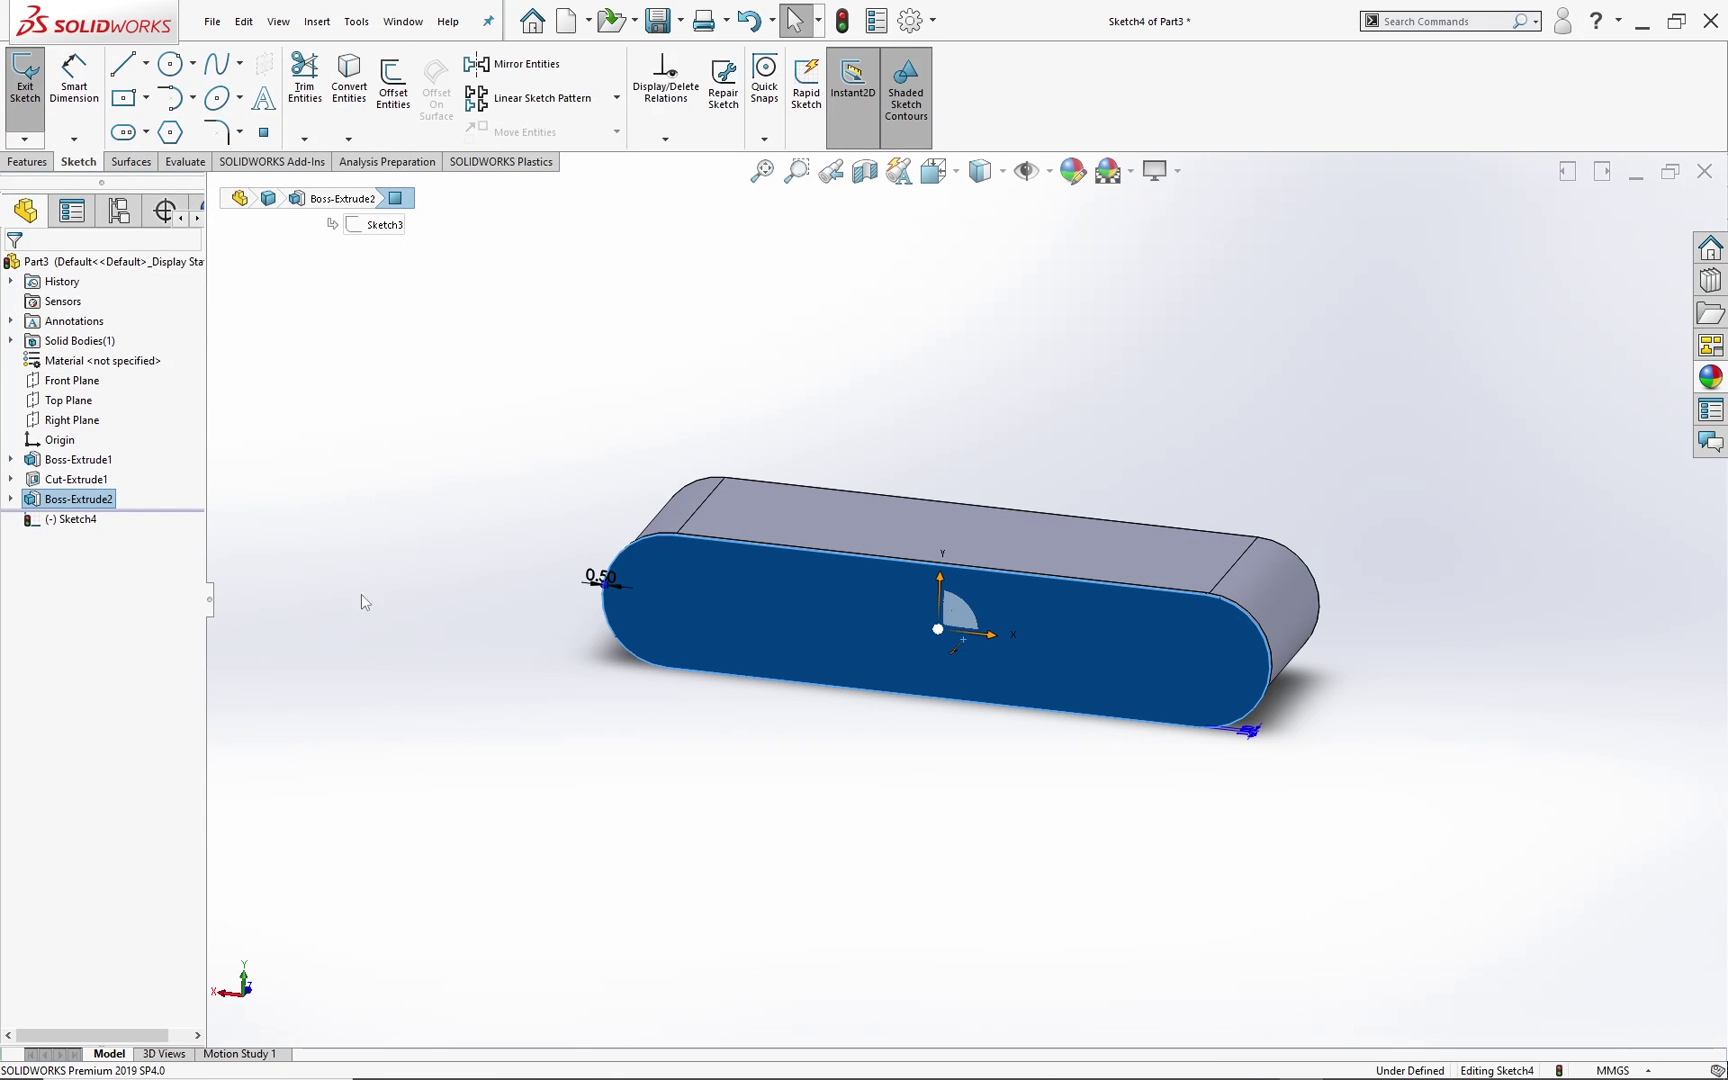
right_click(75, 520)
click(118, 495)
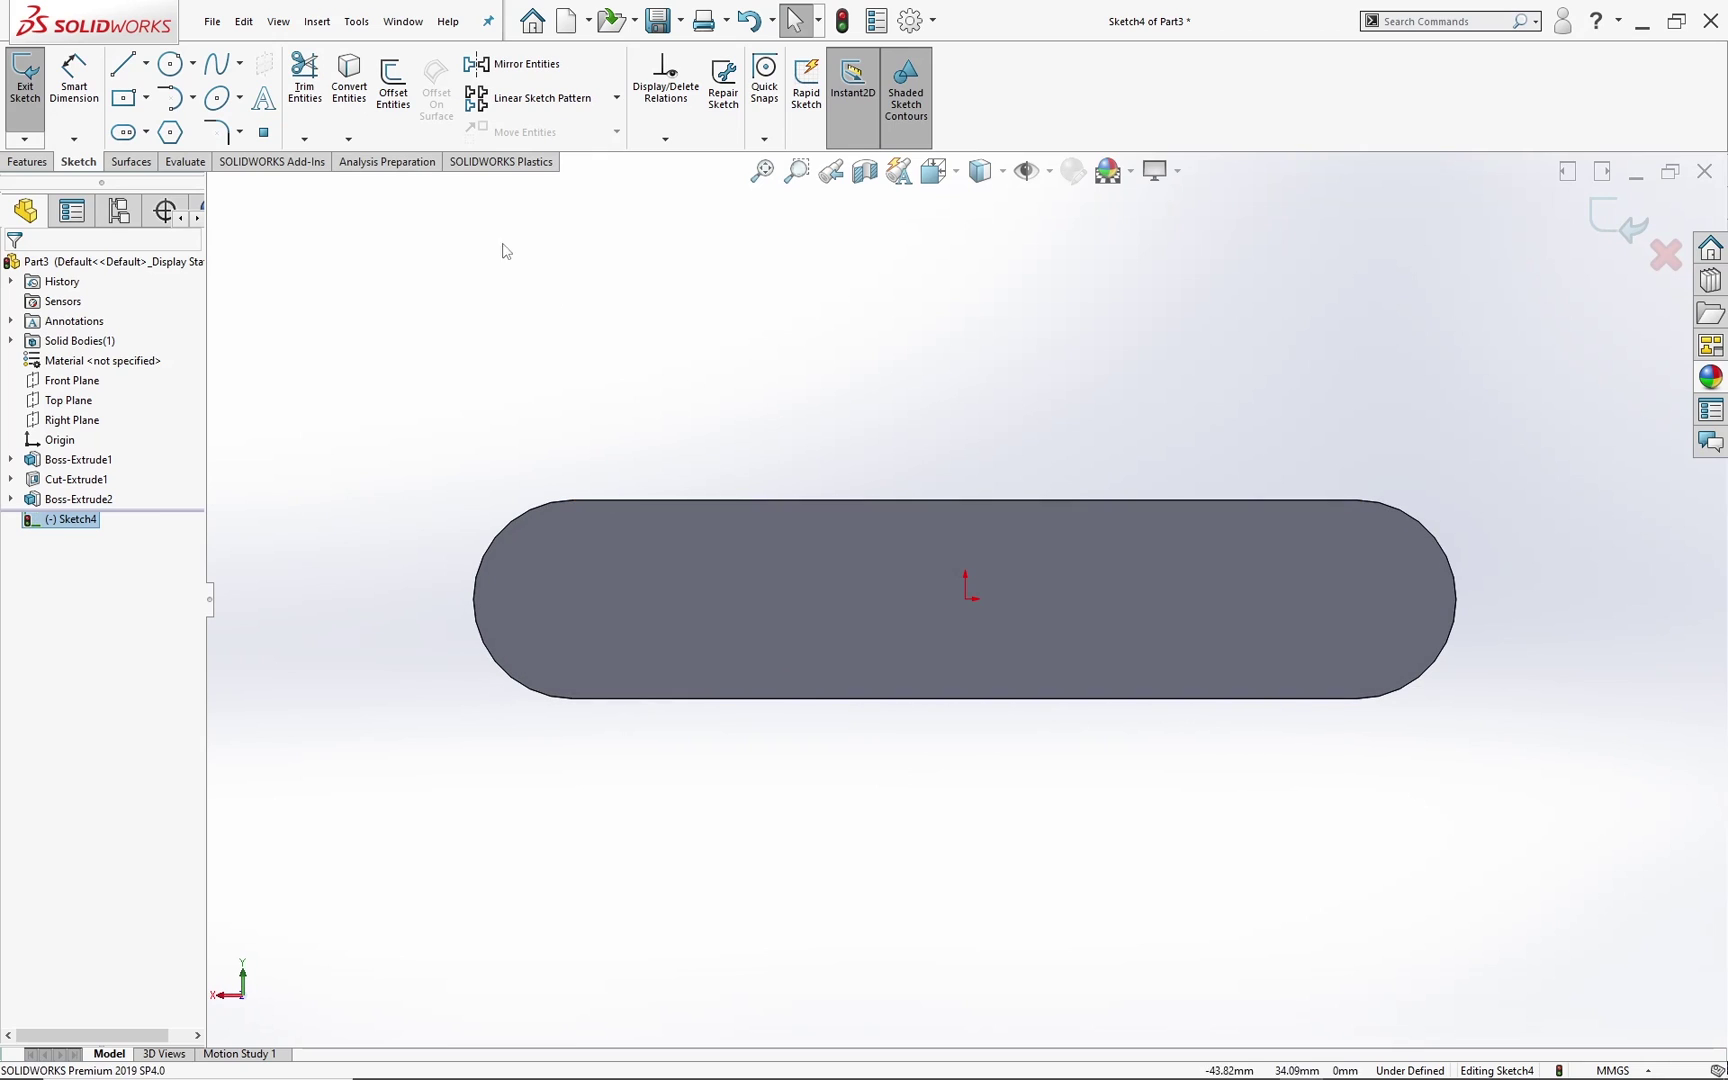
Step: Offset the rim face's outline inward by 0.5 mm using the reversed direction and finish the sketch
click(393, 86)
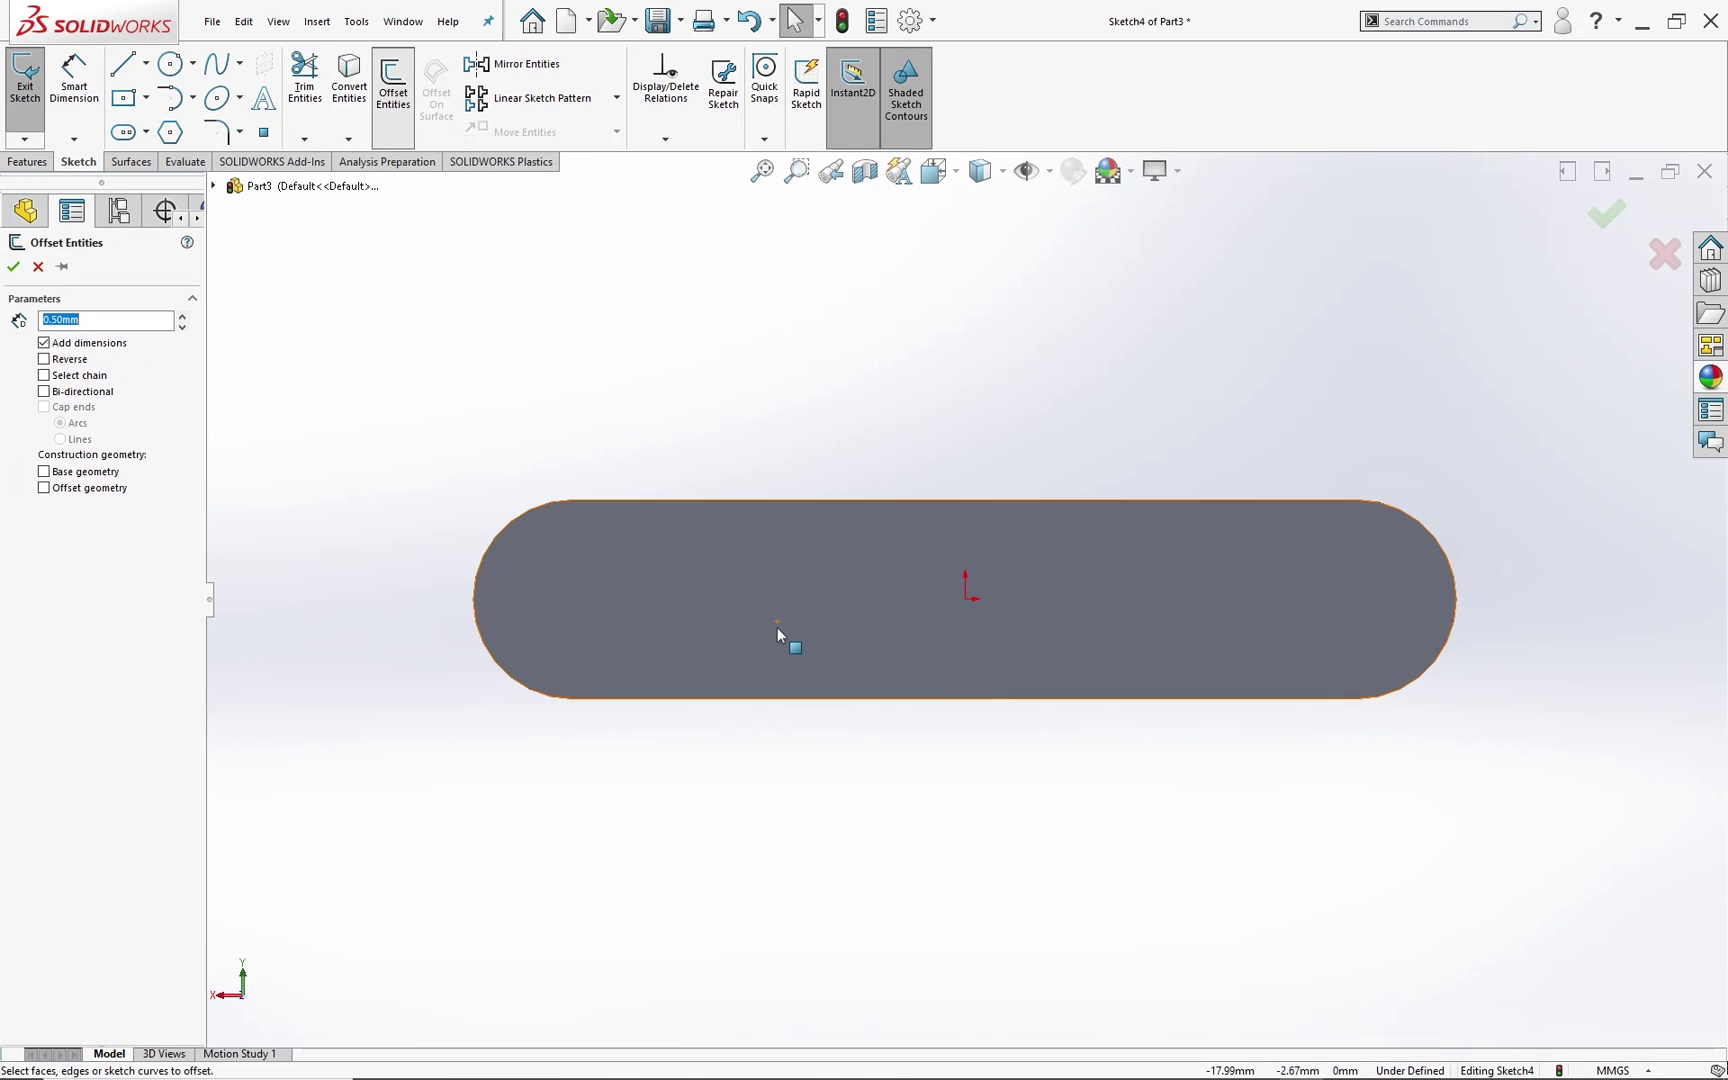
click(791, 593)
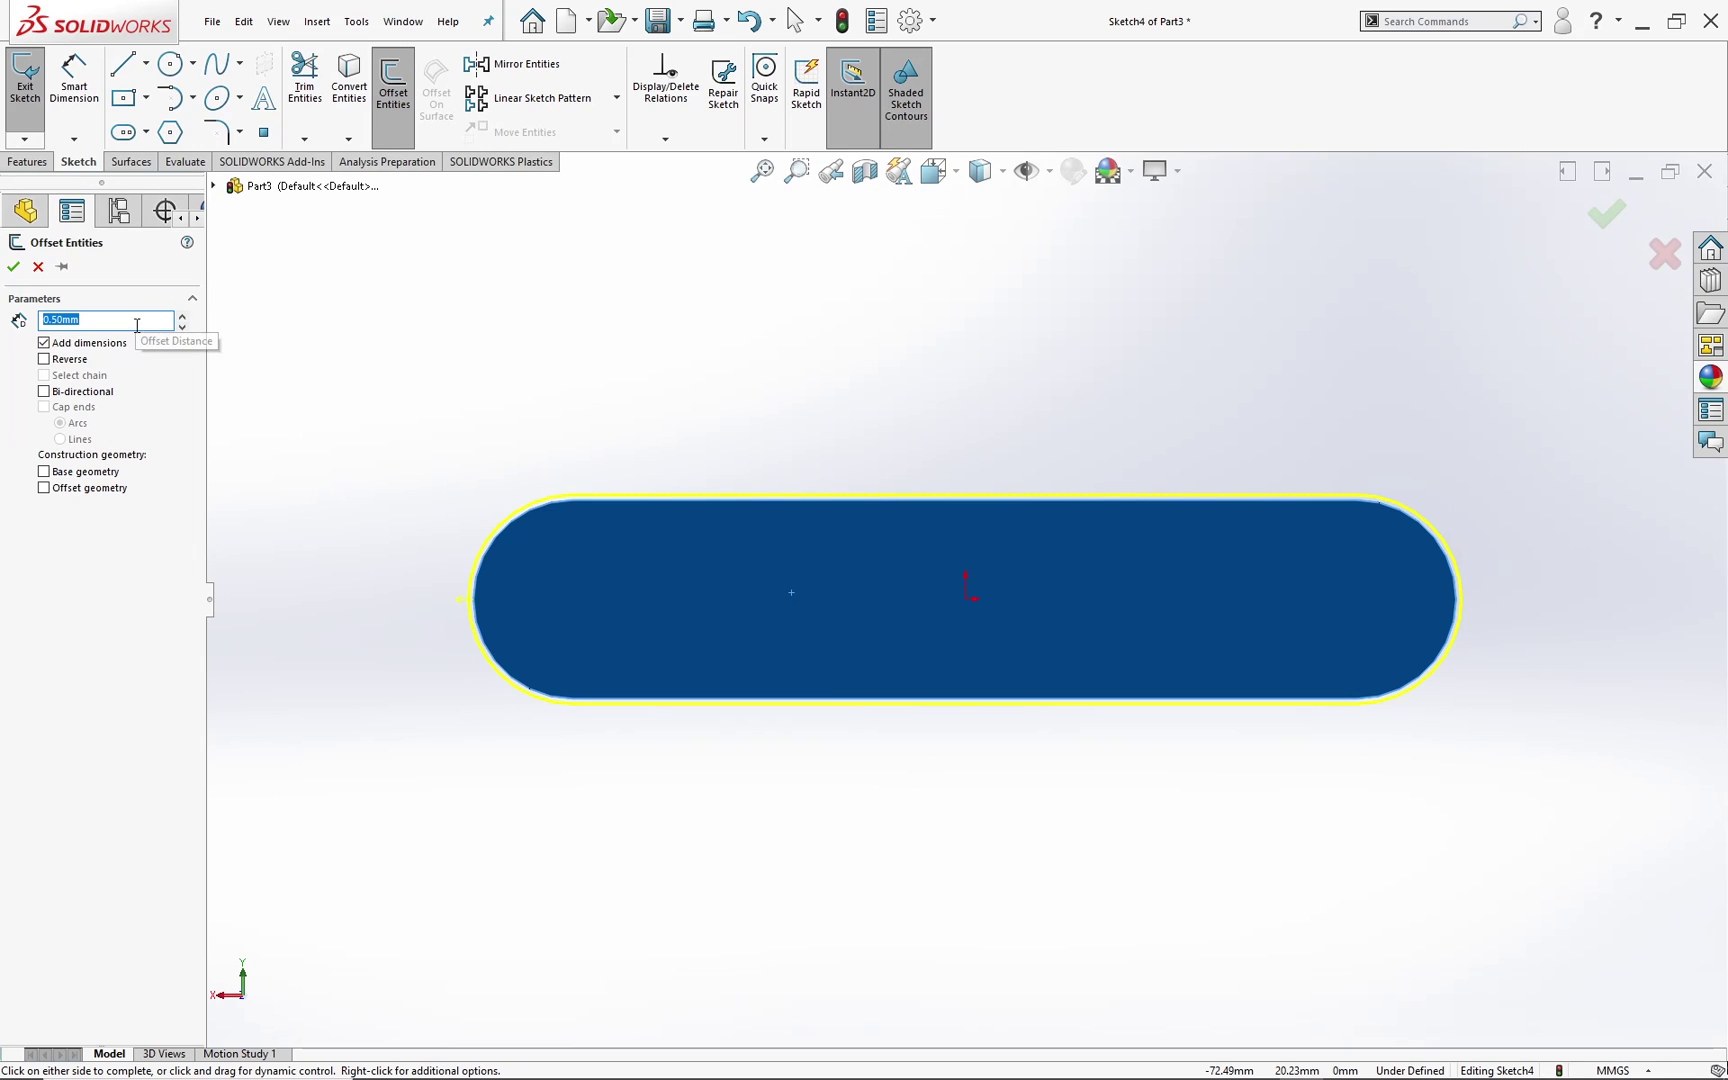
click(44, 359)
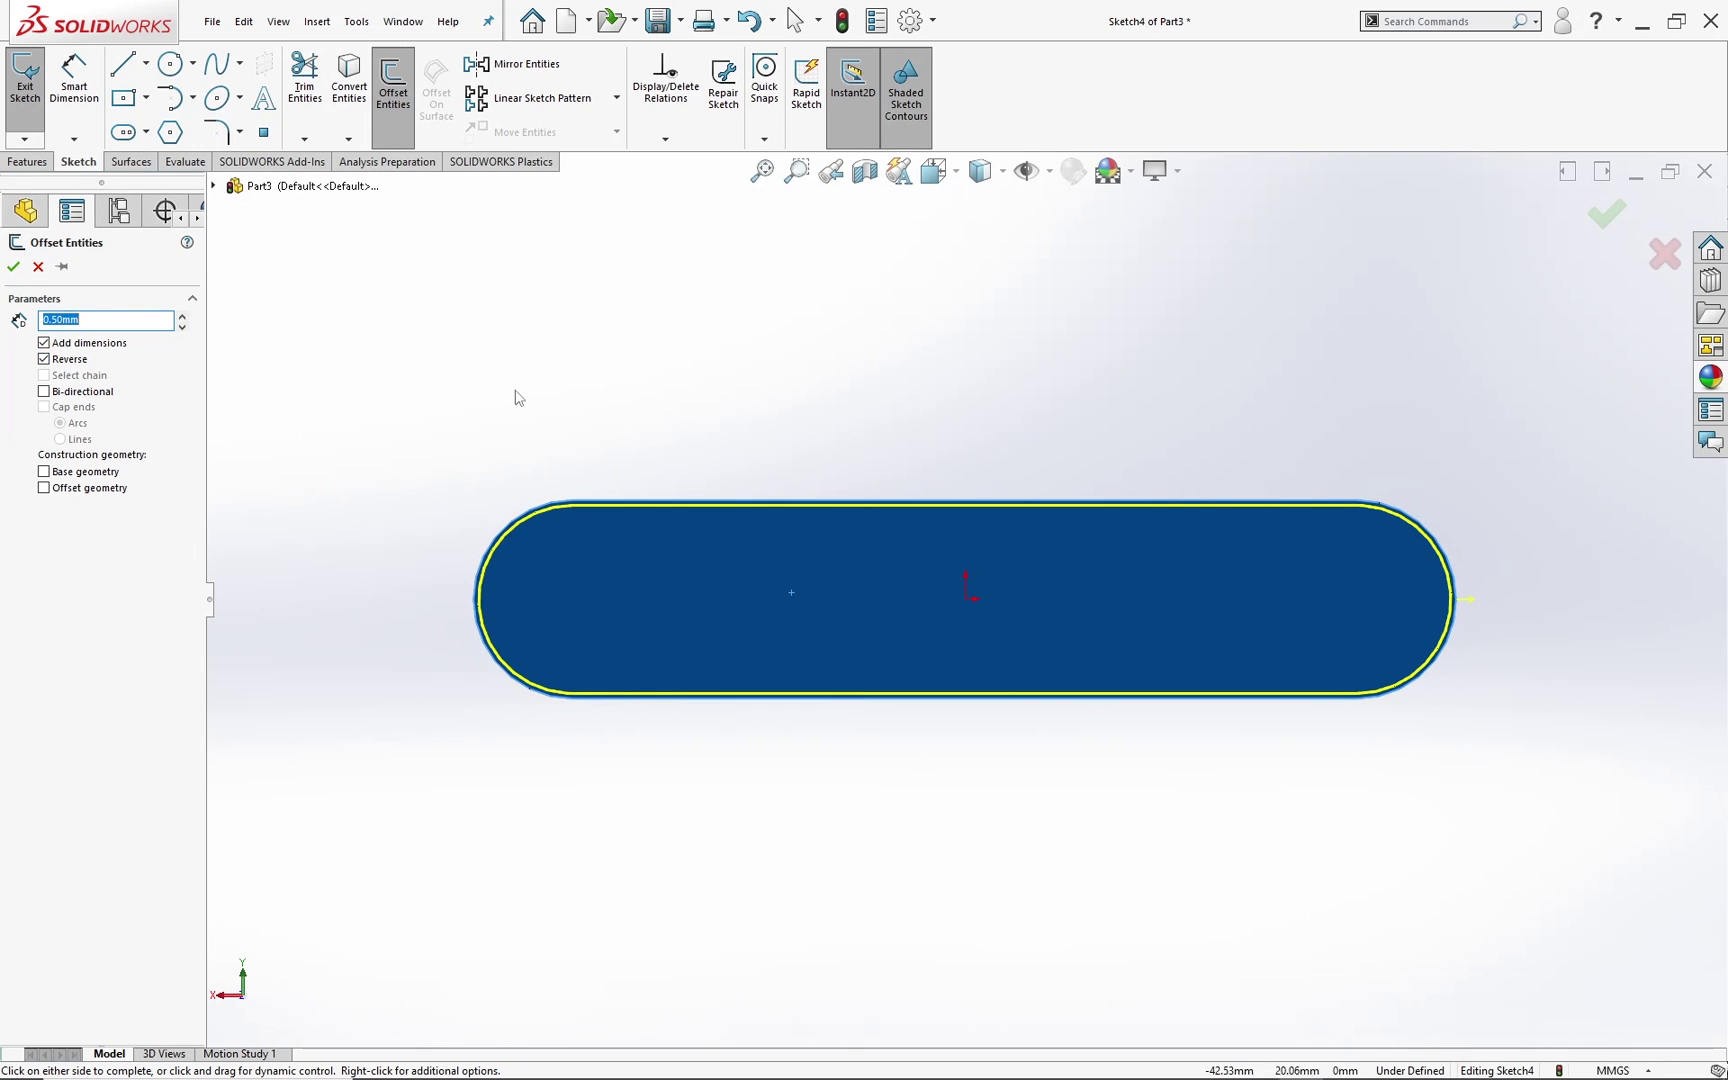
click(1607, 216)
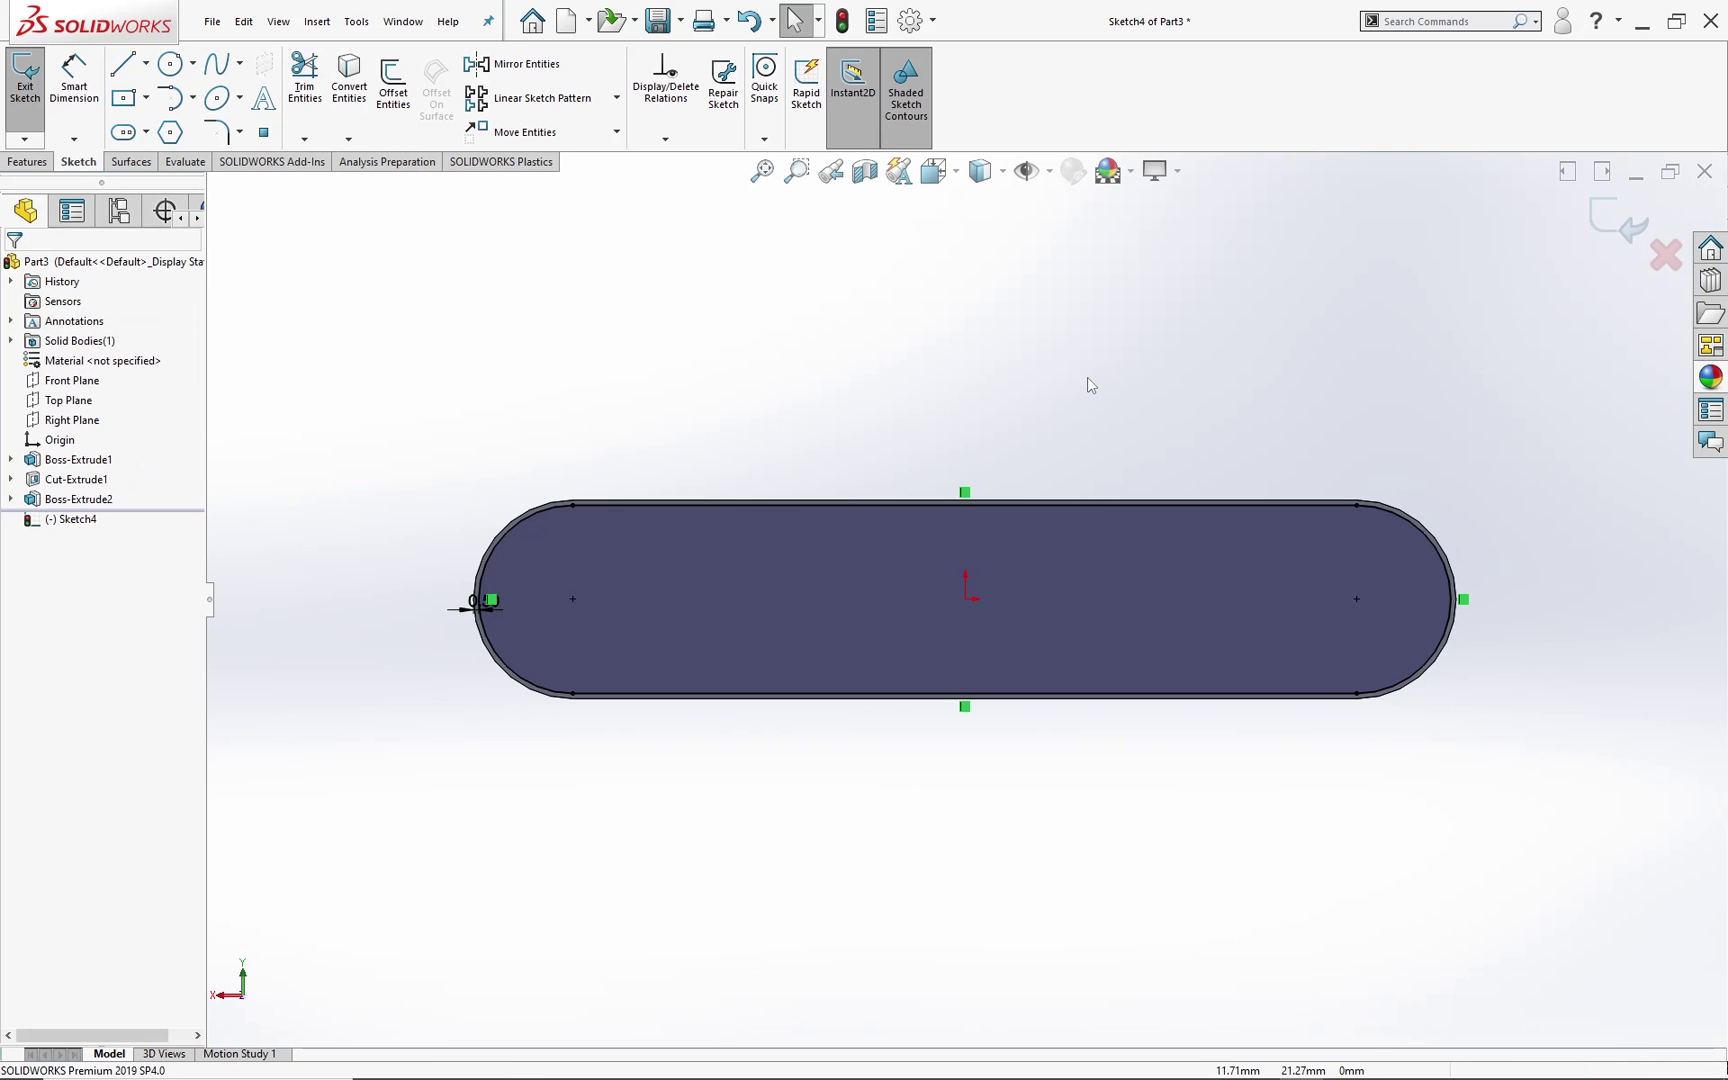
mouse_move(1188, 440)
middle_down()
mouse_move(1112, 495)
mouse_move(1118, 551)
mouse_move(765, 466)
middle_up()
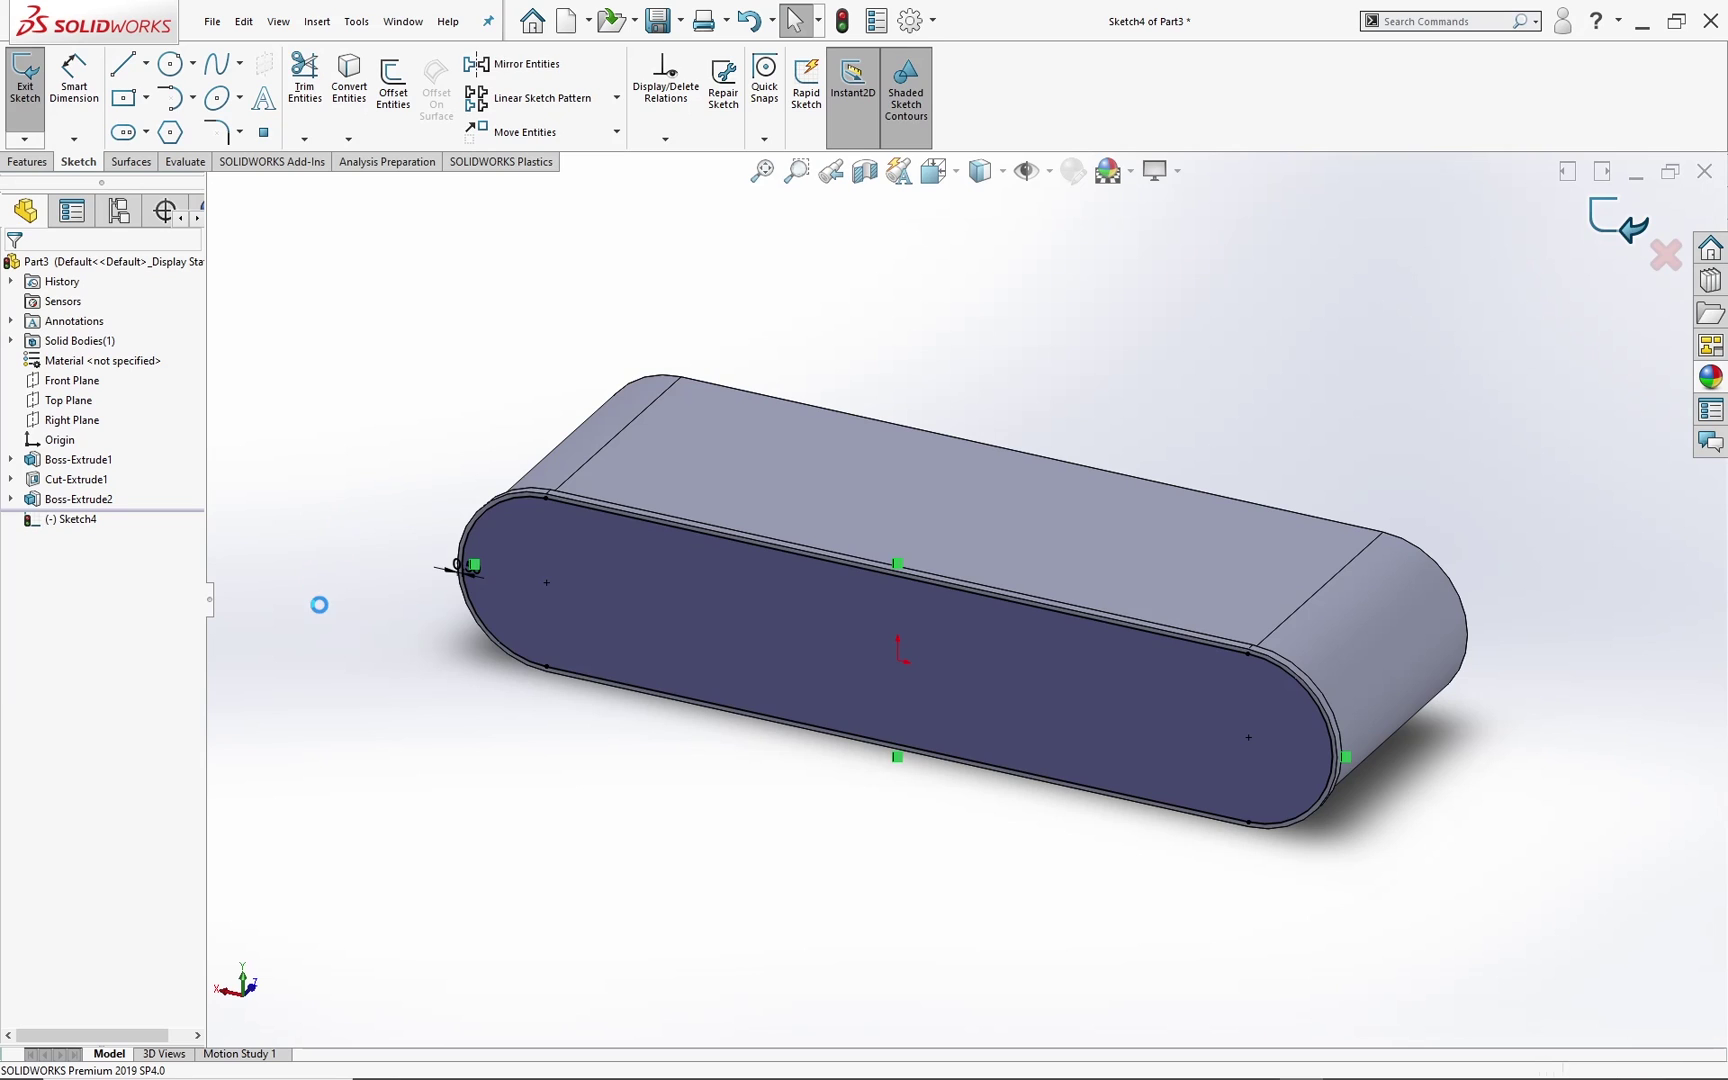
key(ctrl+b)
Step: Extrude the inward offset profile as a blind boss 145 mm away from the rim, merged with the body
click(64, 518)
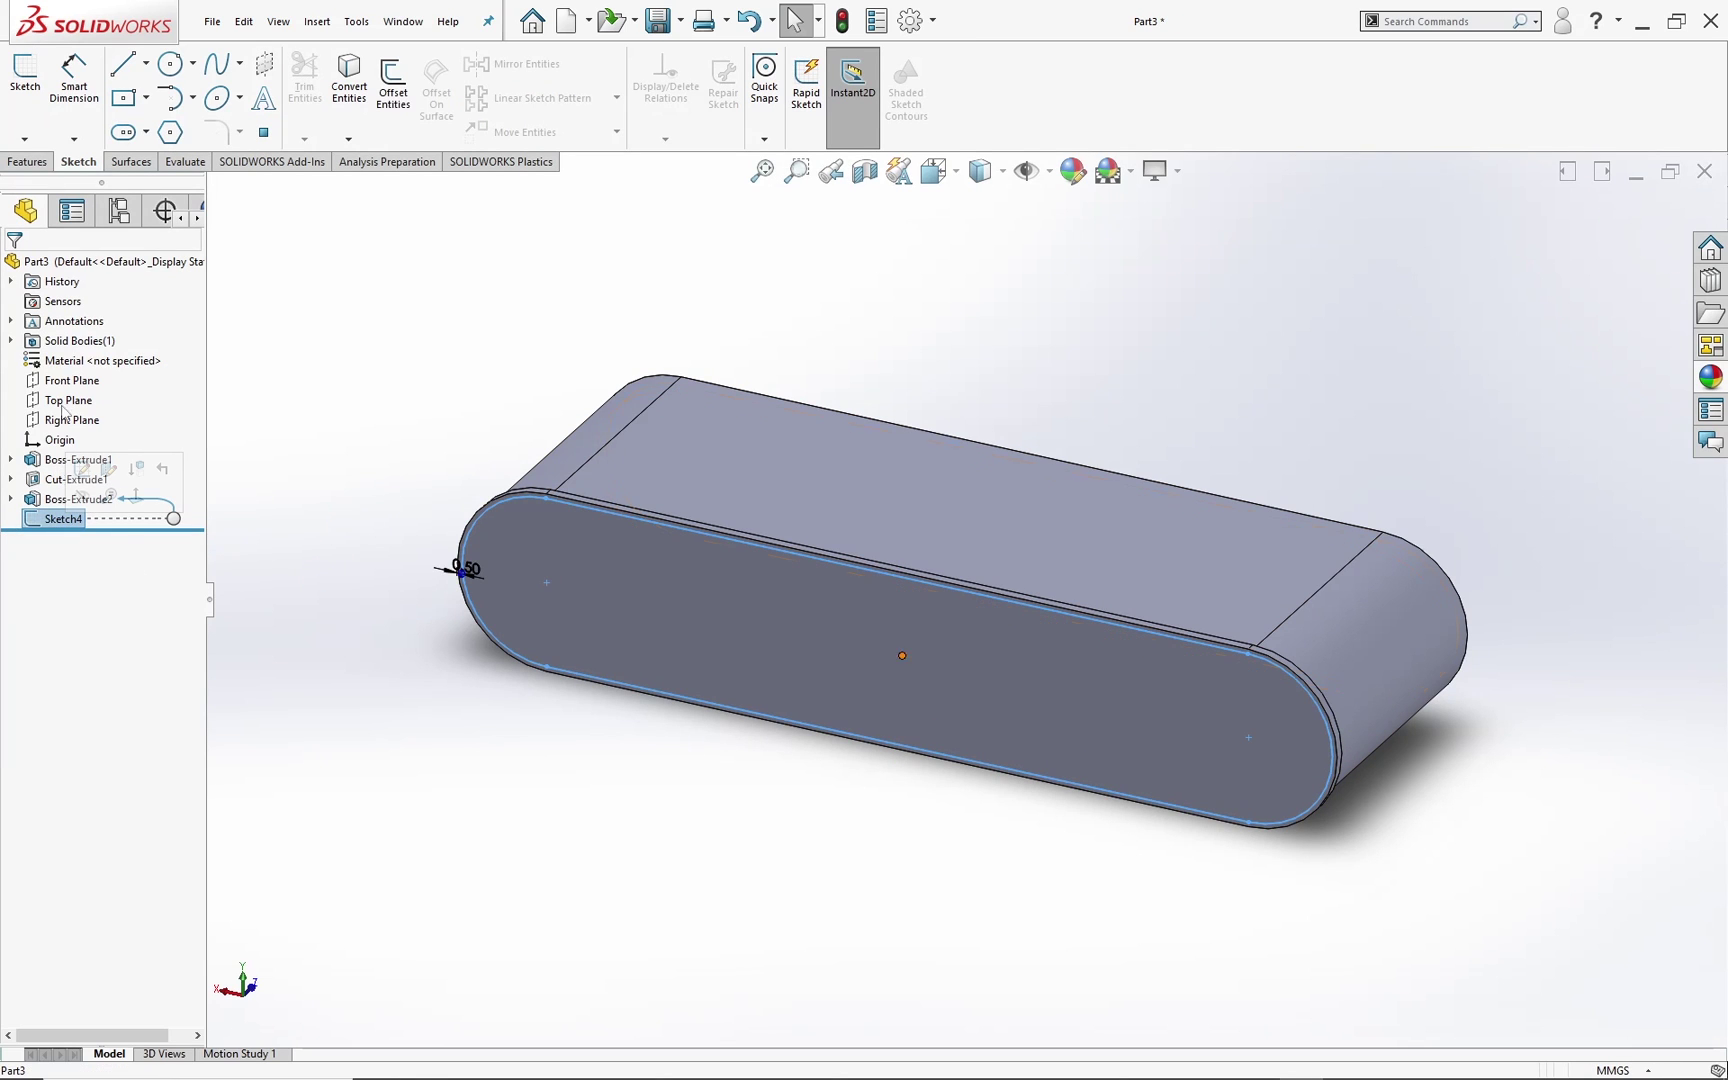
click(30, 160)
click(32, 82)
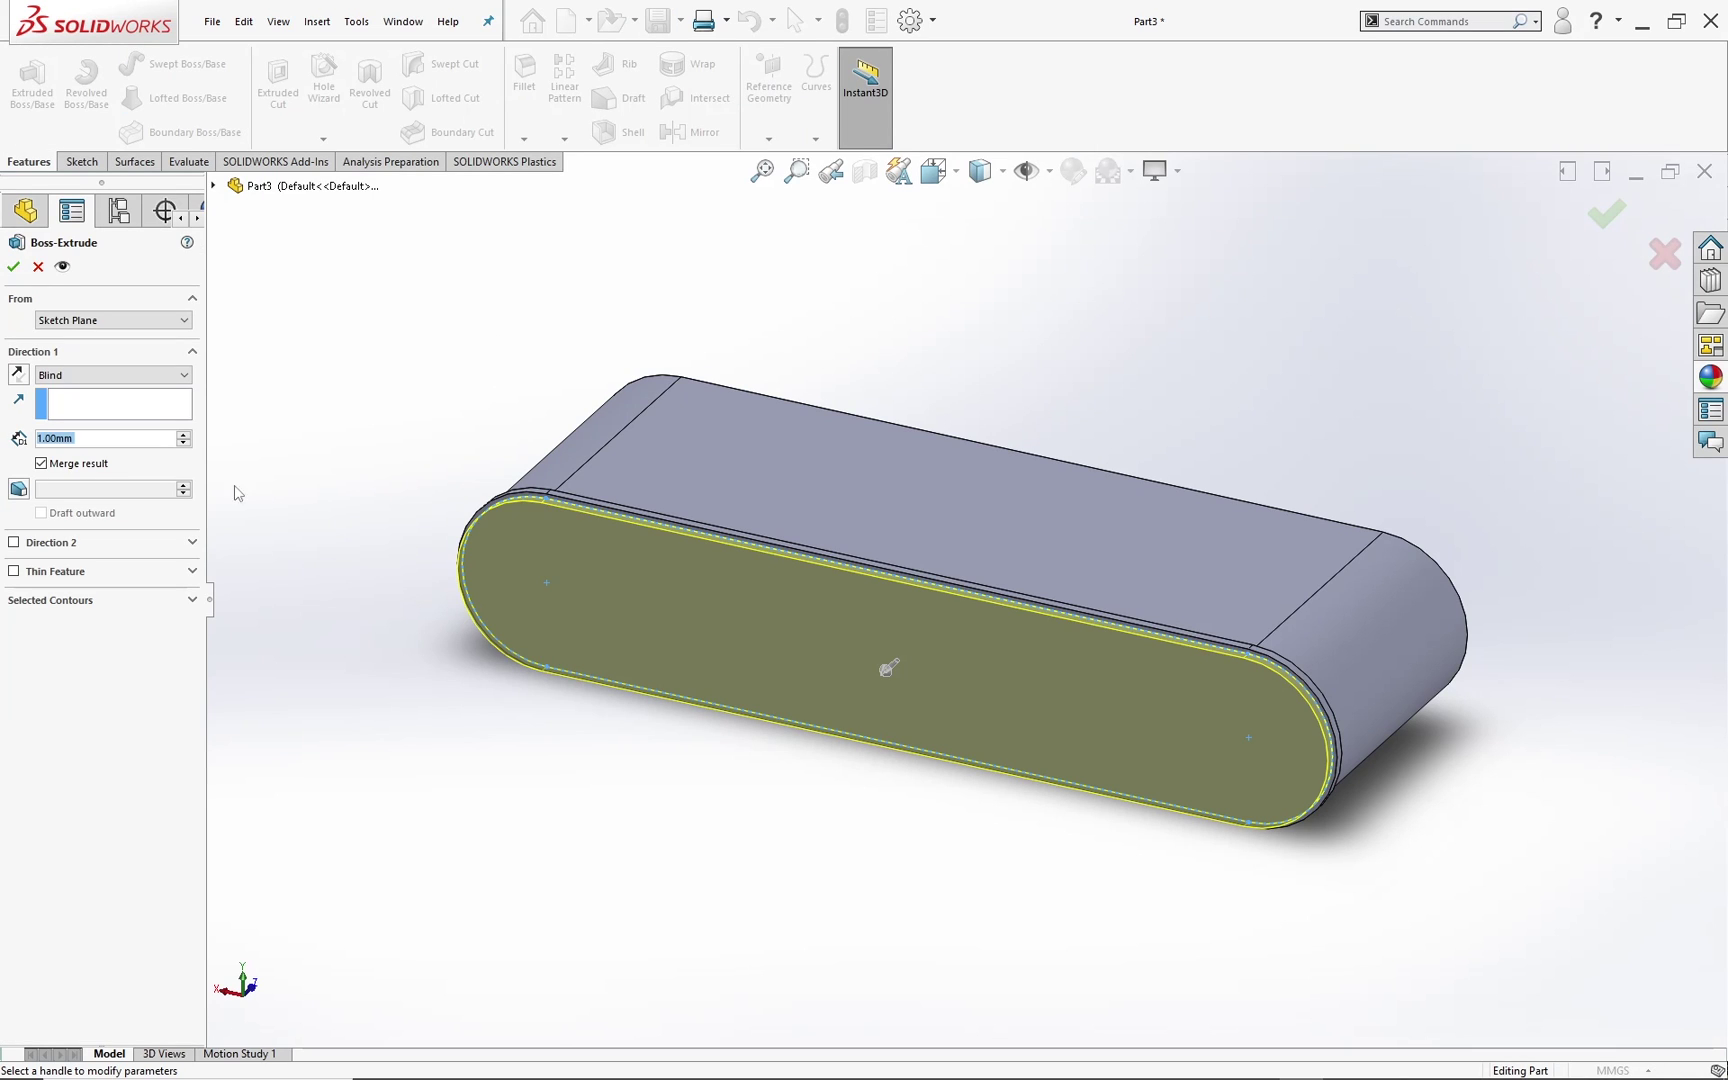
text(145)
key(Return)
scroll(948, 667, up, 5)
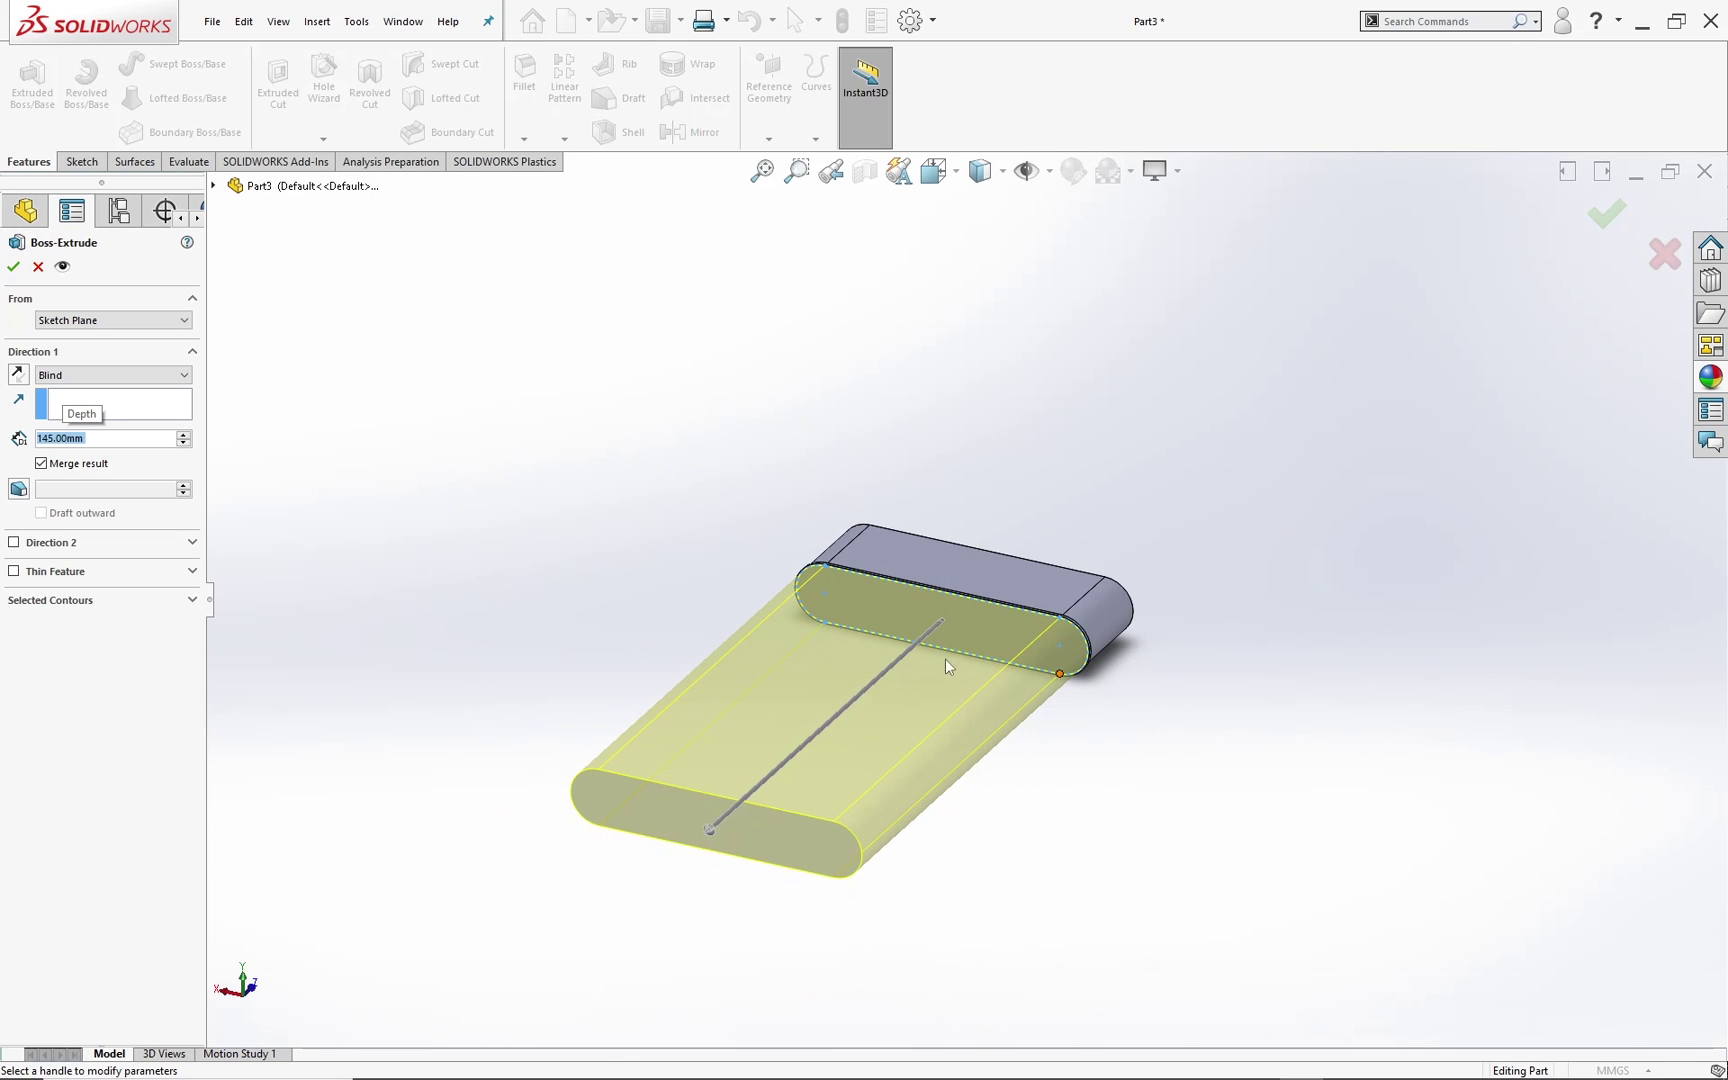
click(1605, 213)
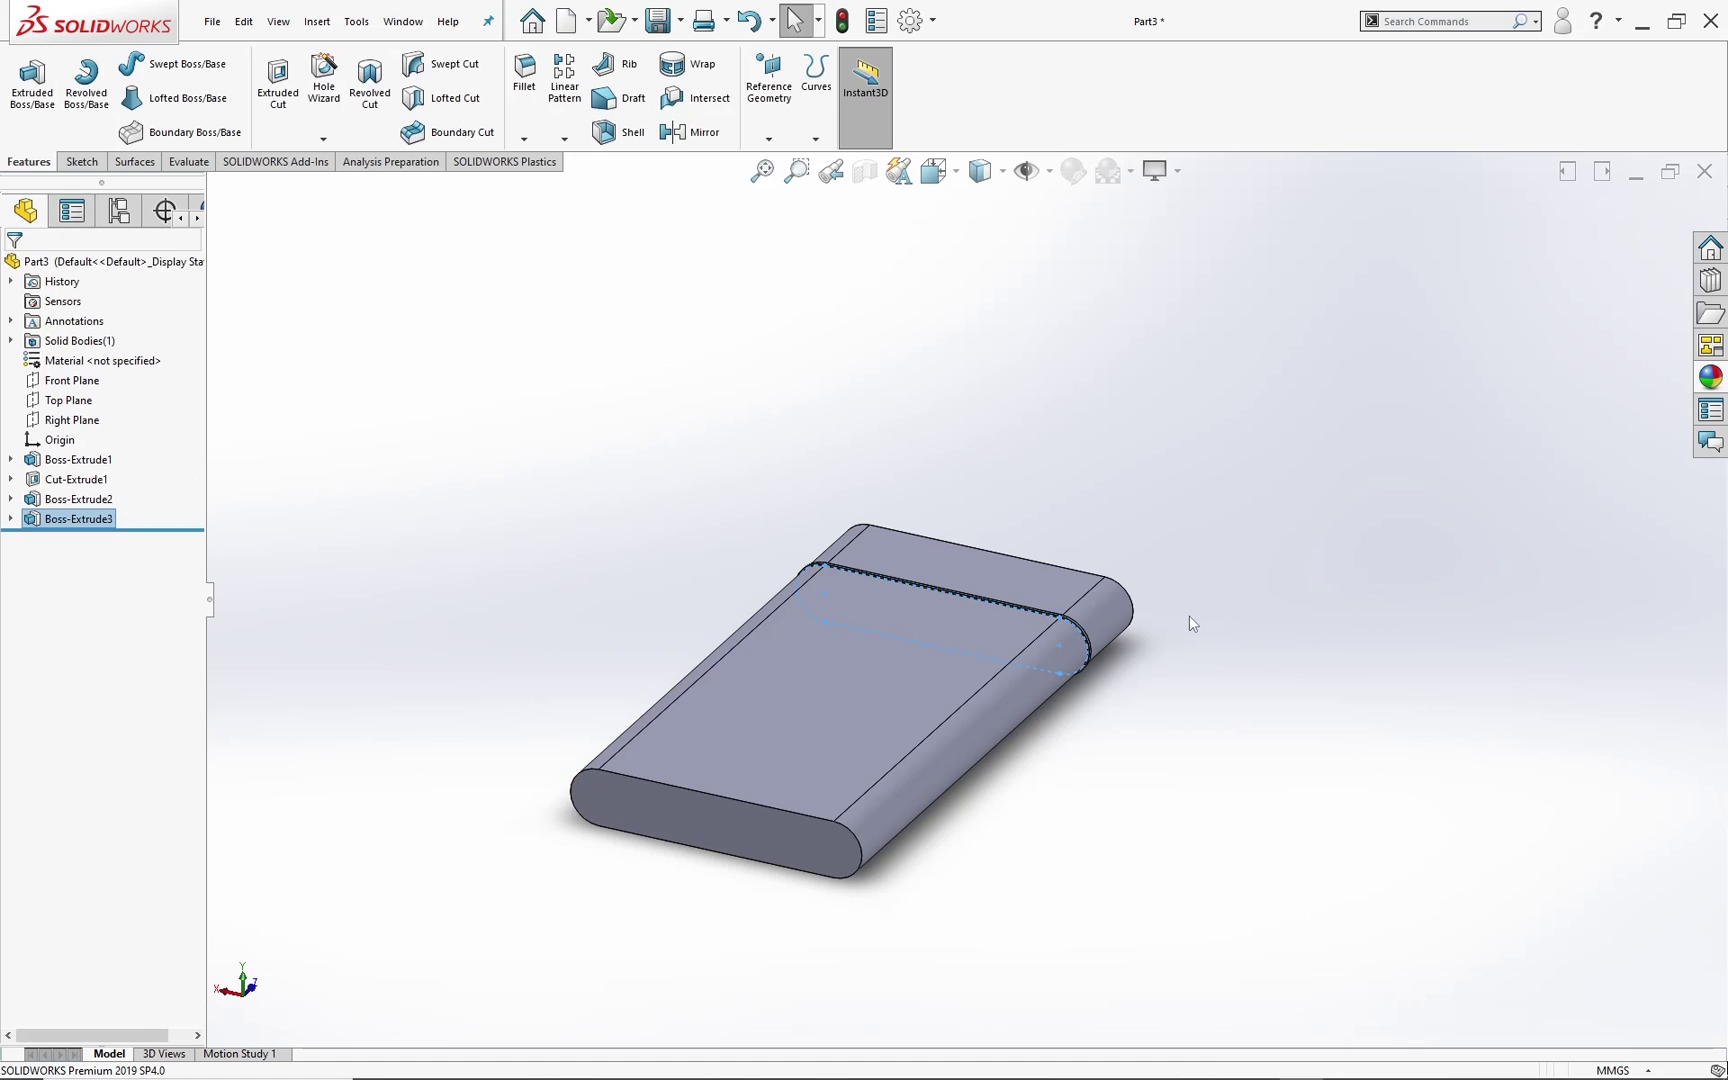
Step: Start a new sketch on the end face of the 145 mm extrusion and view it face-on from the back
scroll(1075, 770, down, 3)
click(1310, 642)
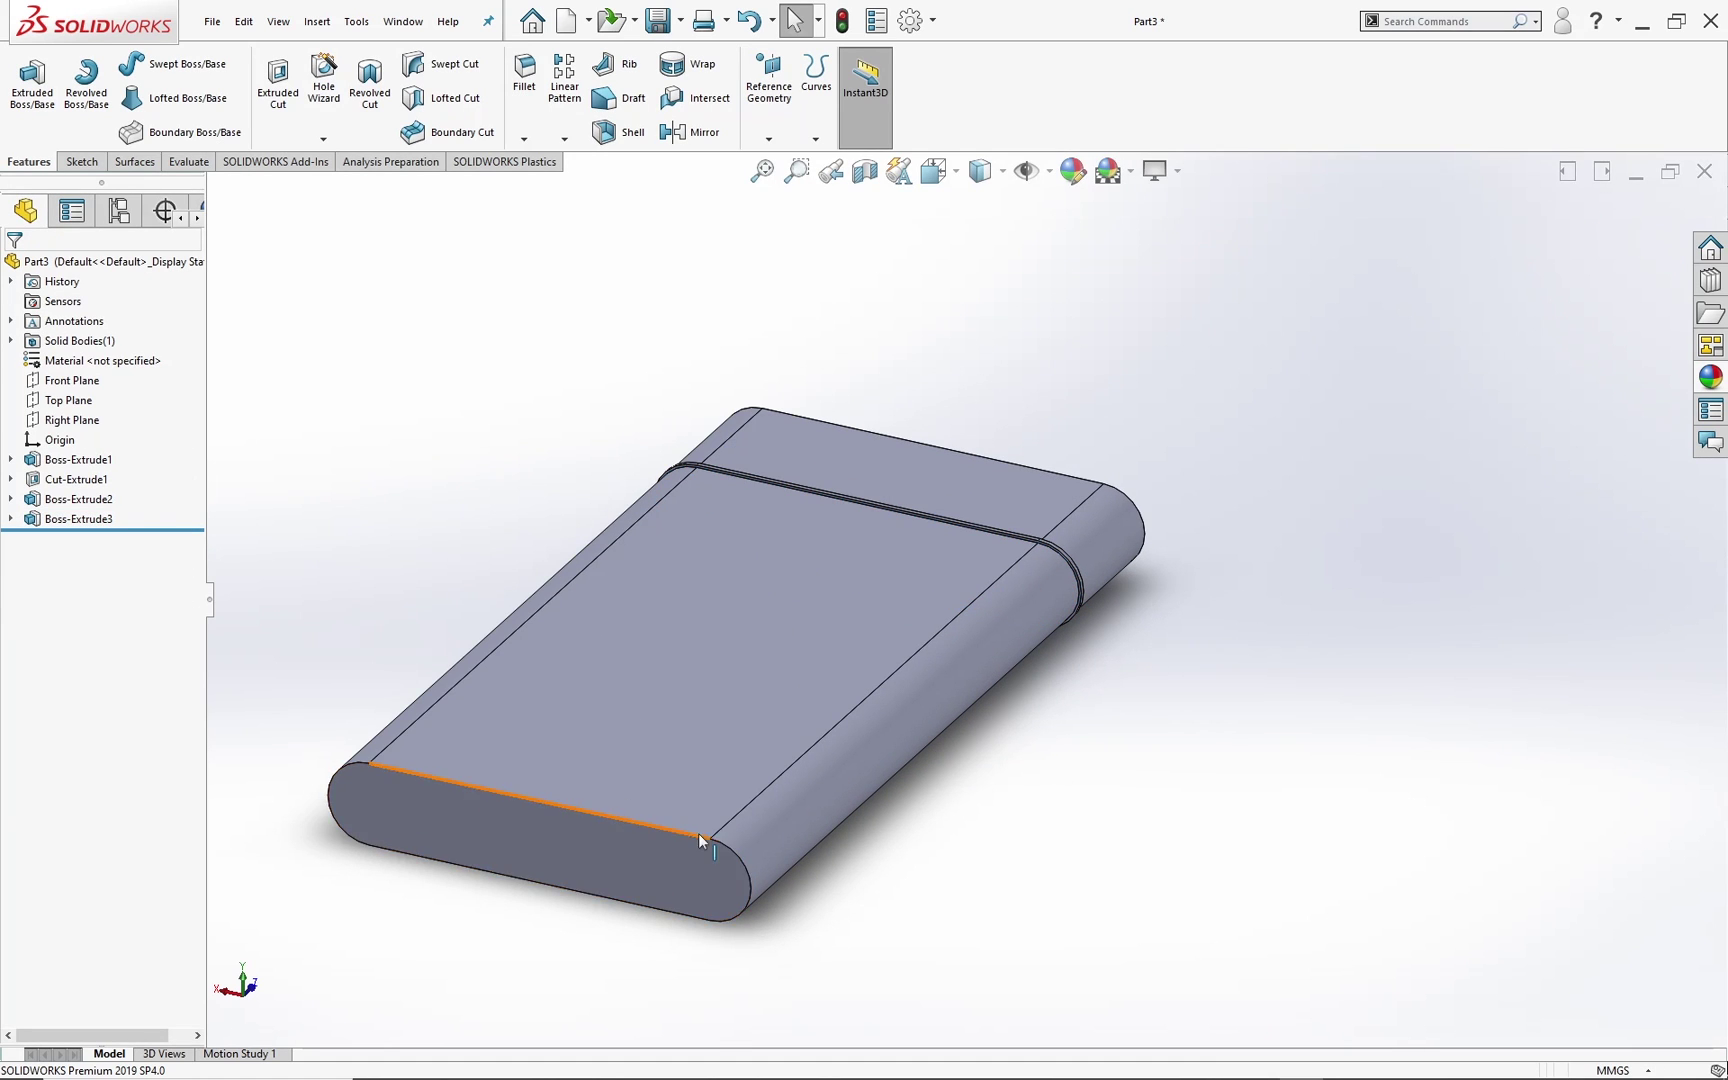
scroll(560, 862, down, 3)
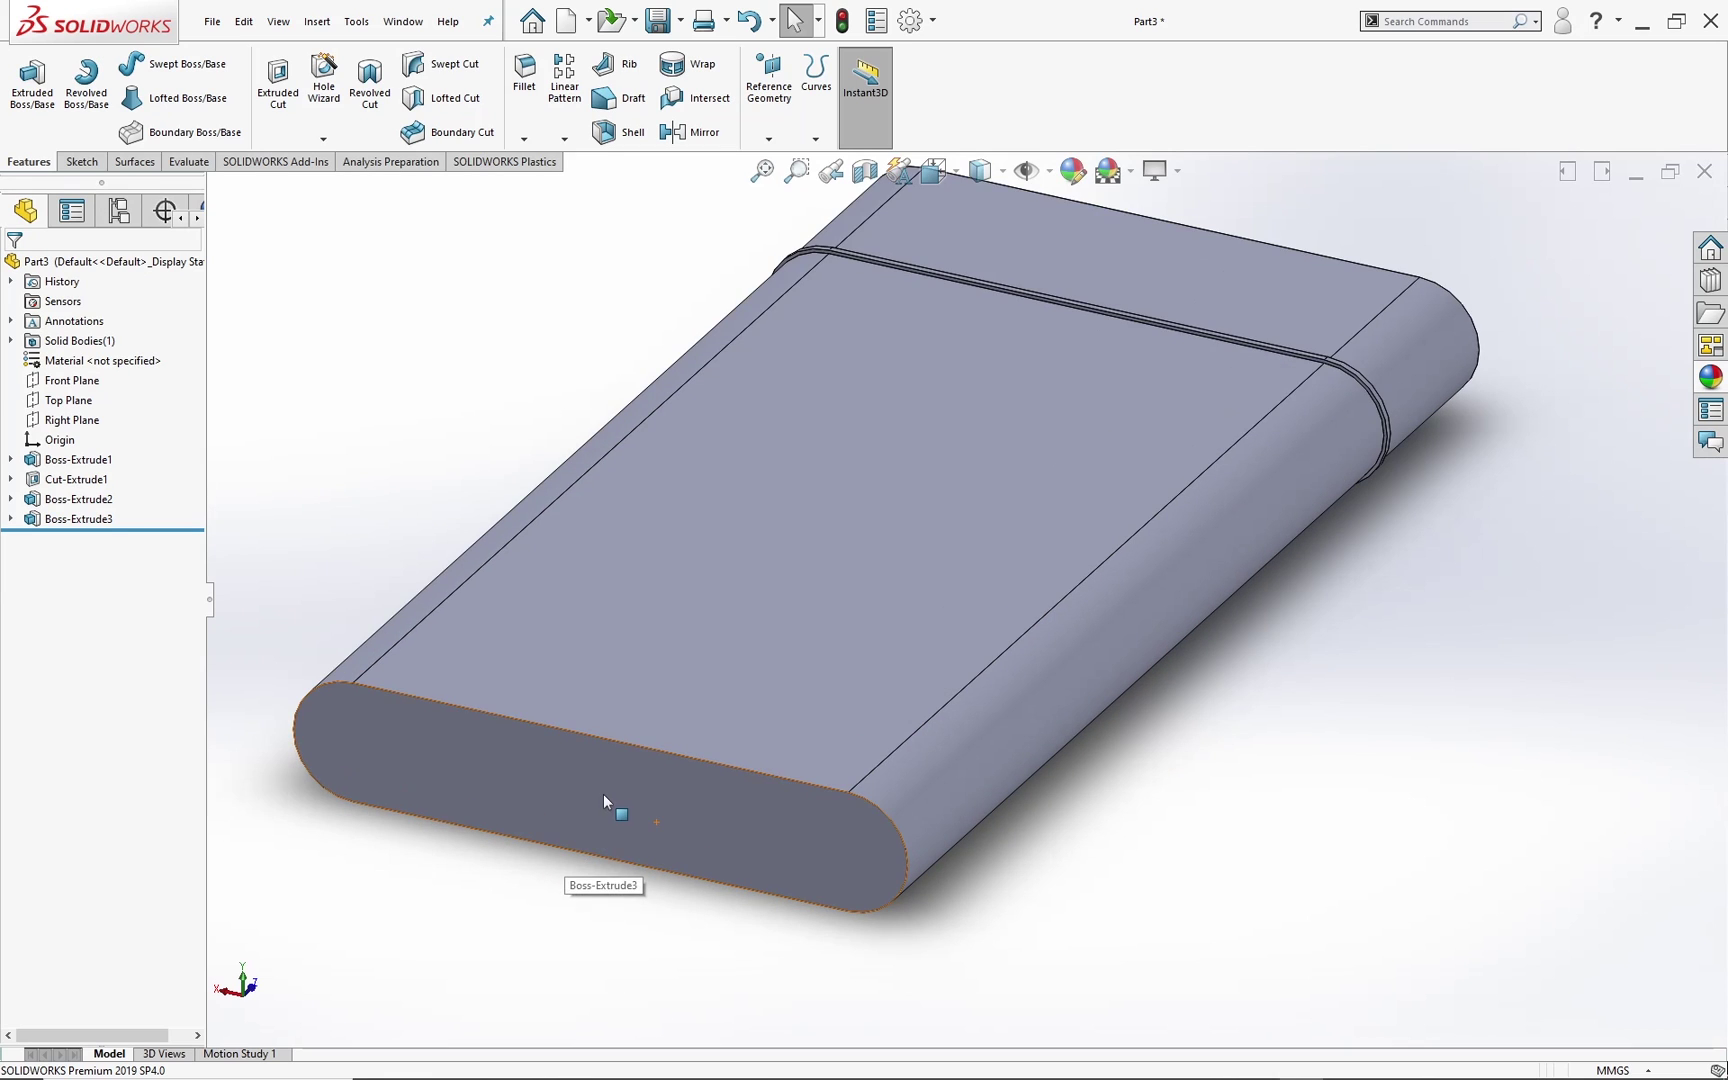
click(603, 794)
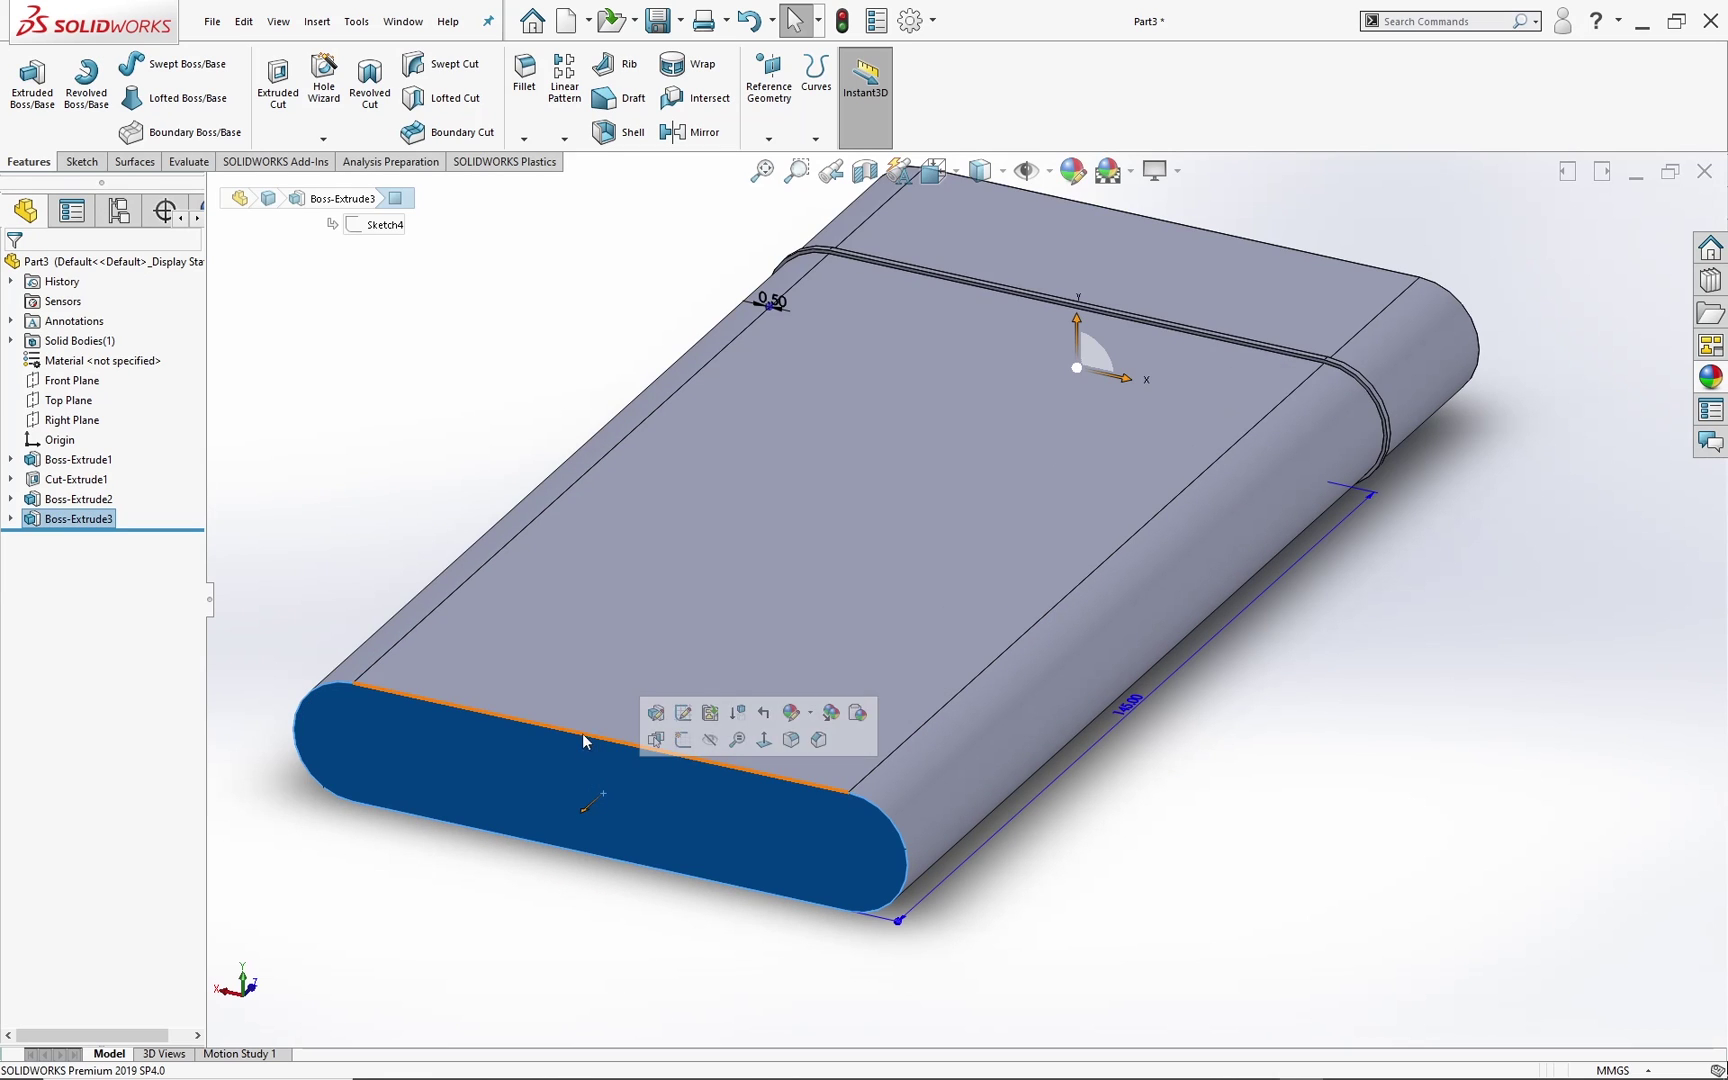
click(82, 161)
click(25, 80)
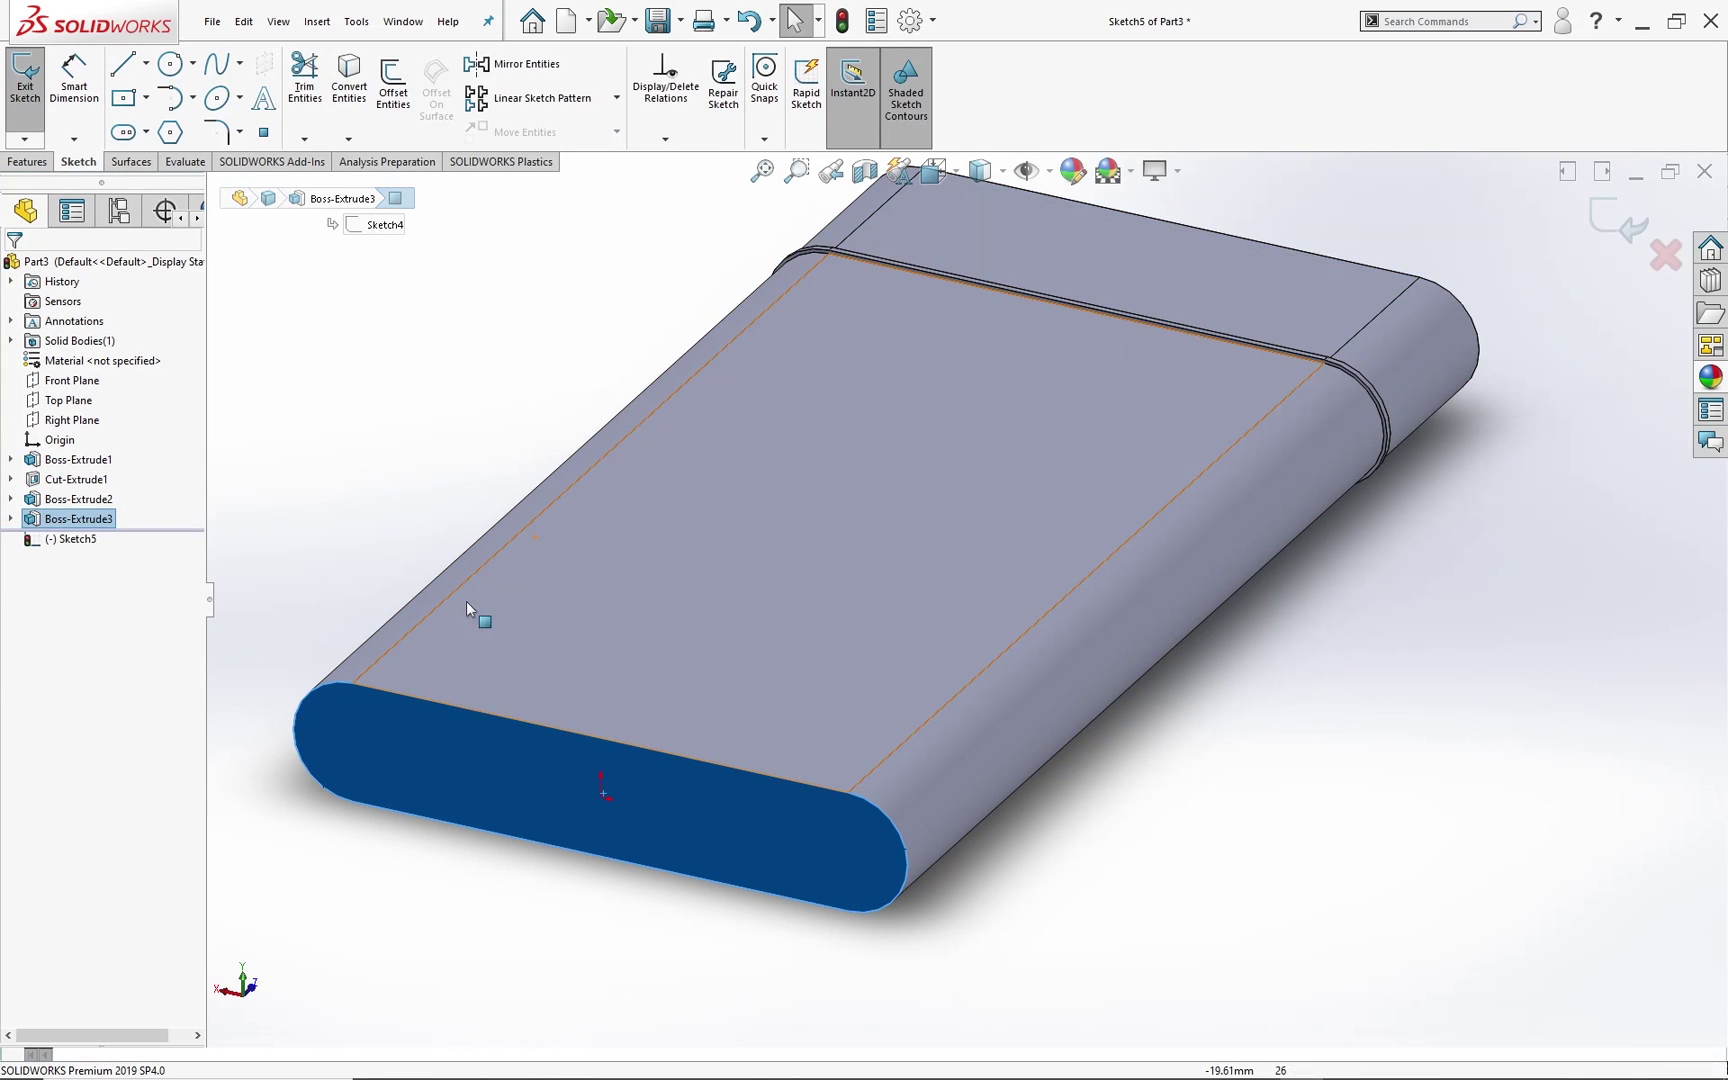
key(space)
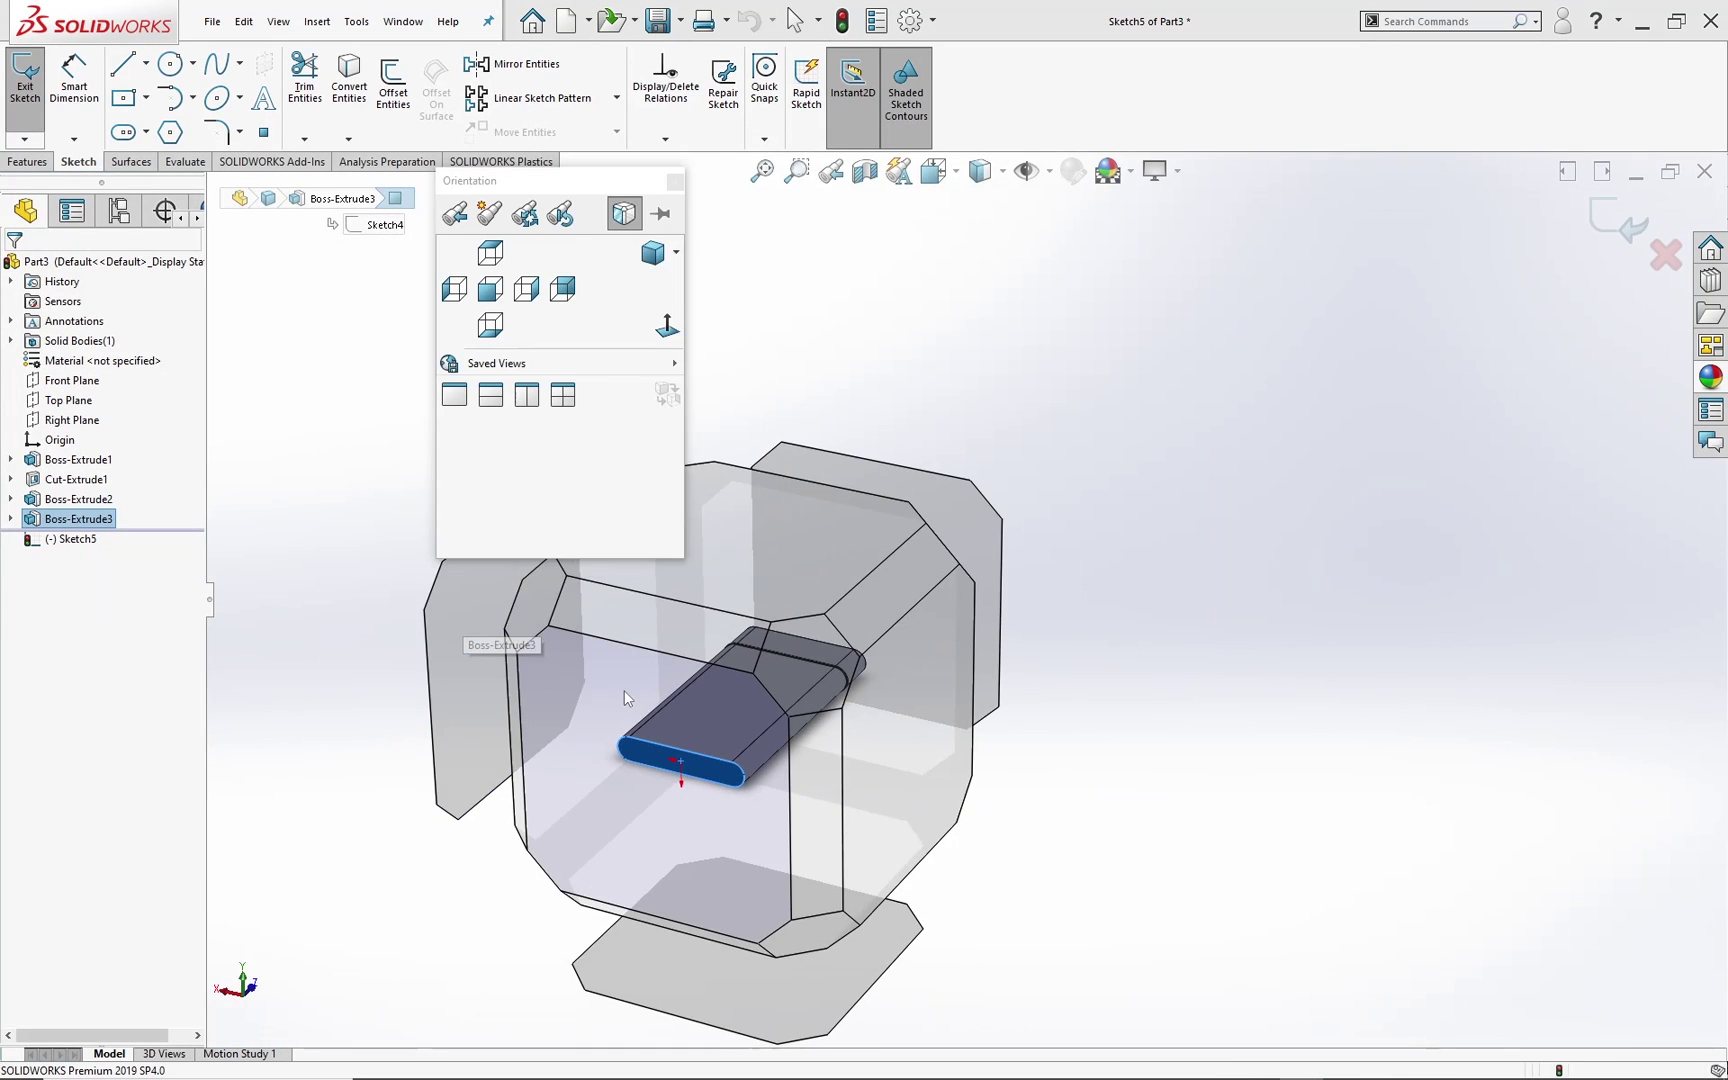
click(624, 690)
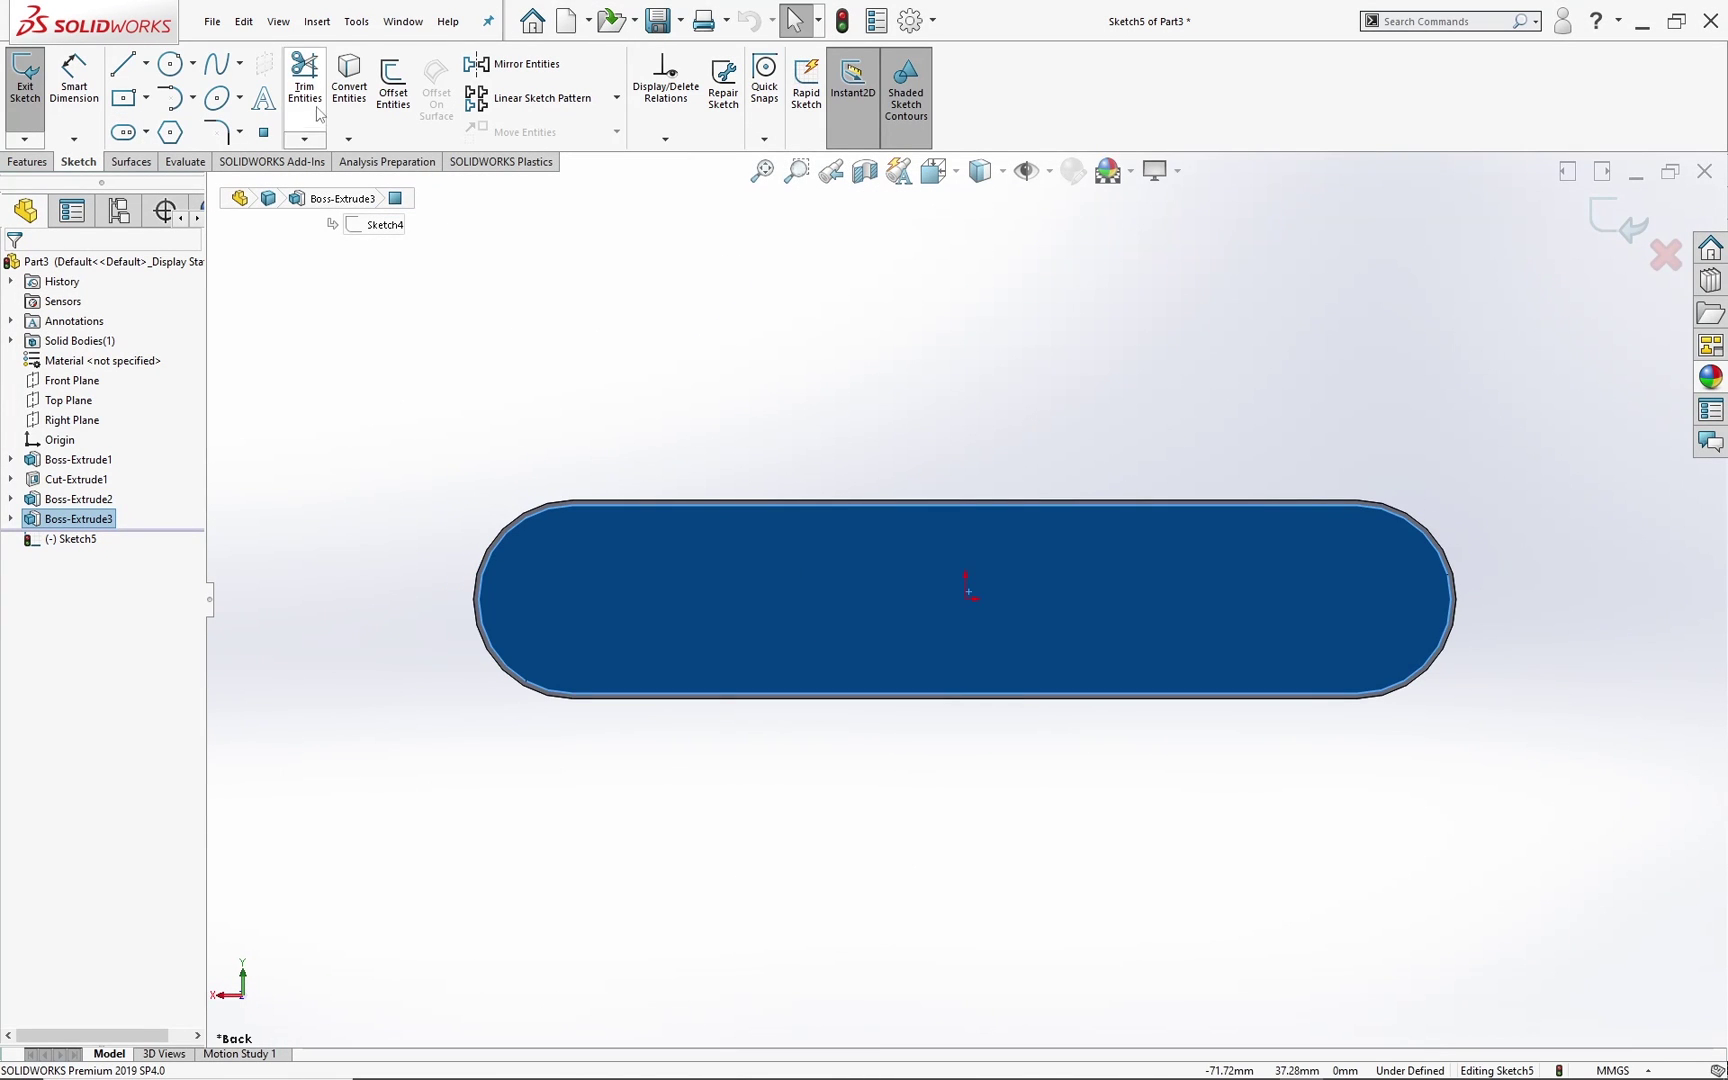
Step: Offset the end face's outline inward by 1 mm using the reversed direction and finish the sketch
click(395, 95)
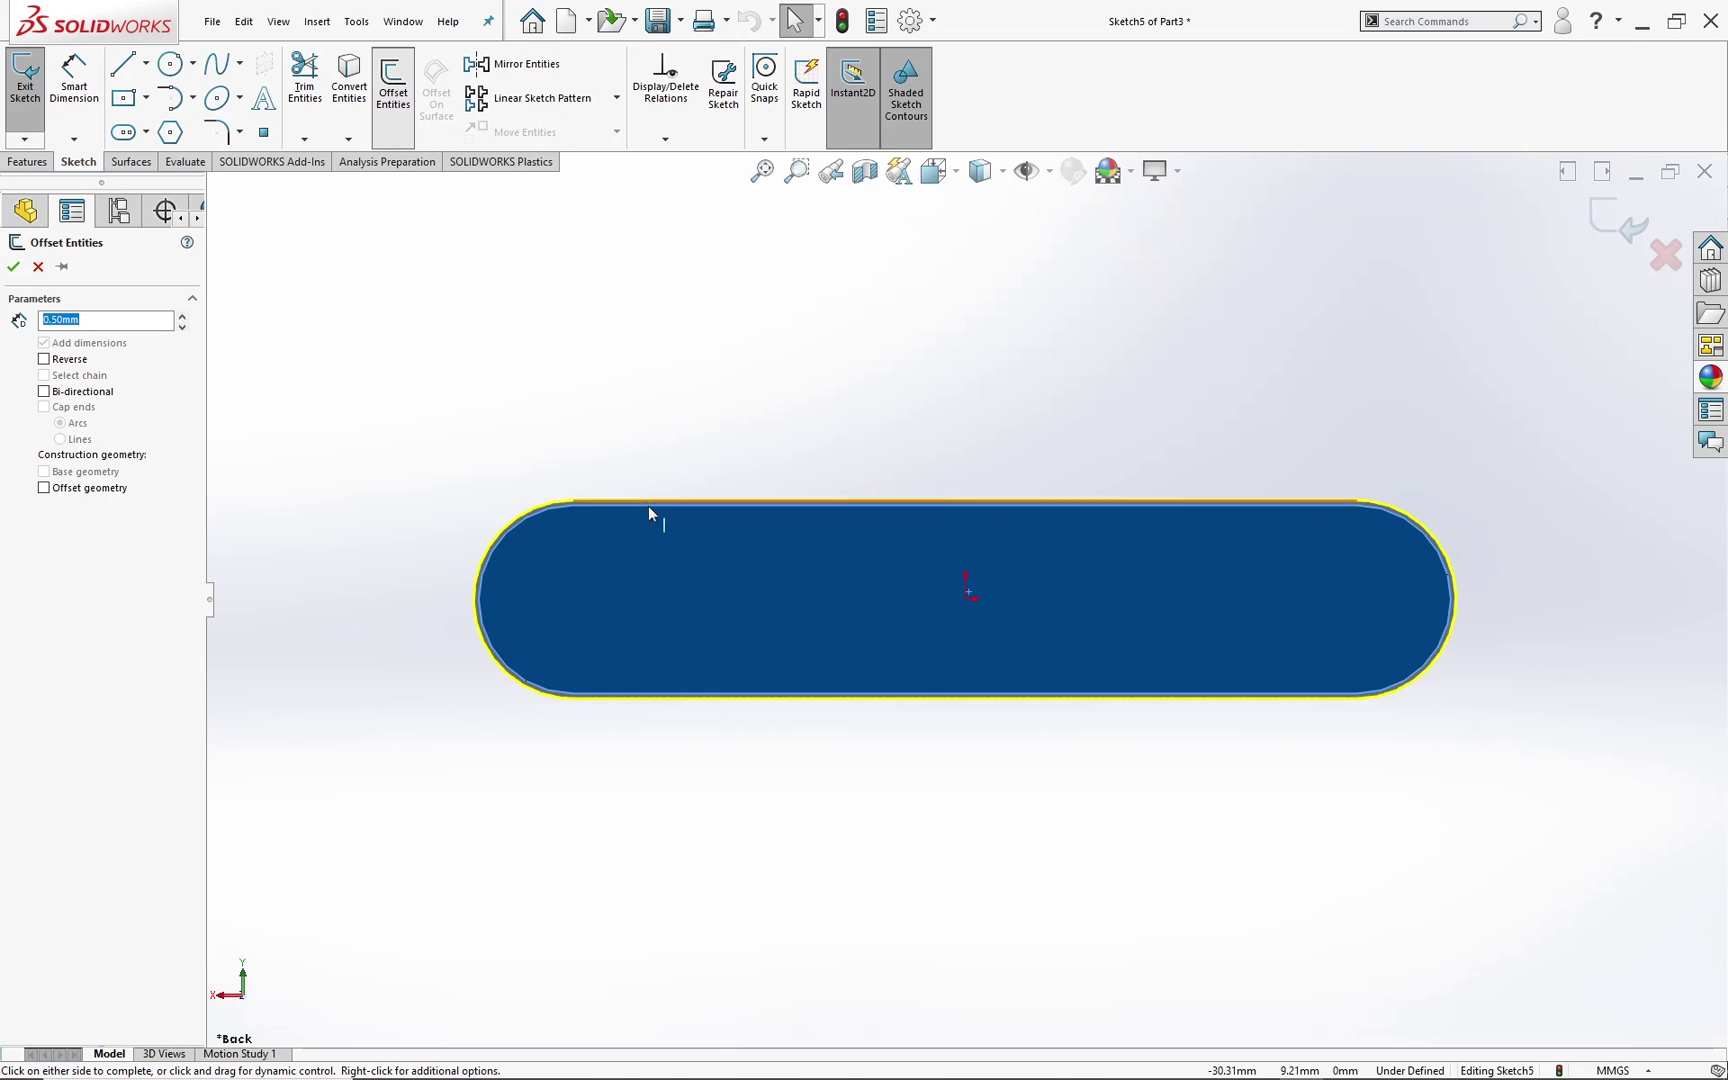
scroll(950, 548, down, 1)
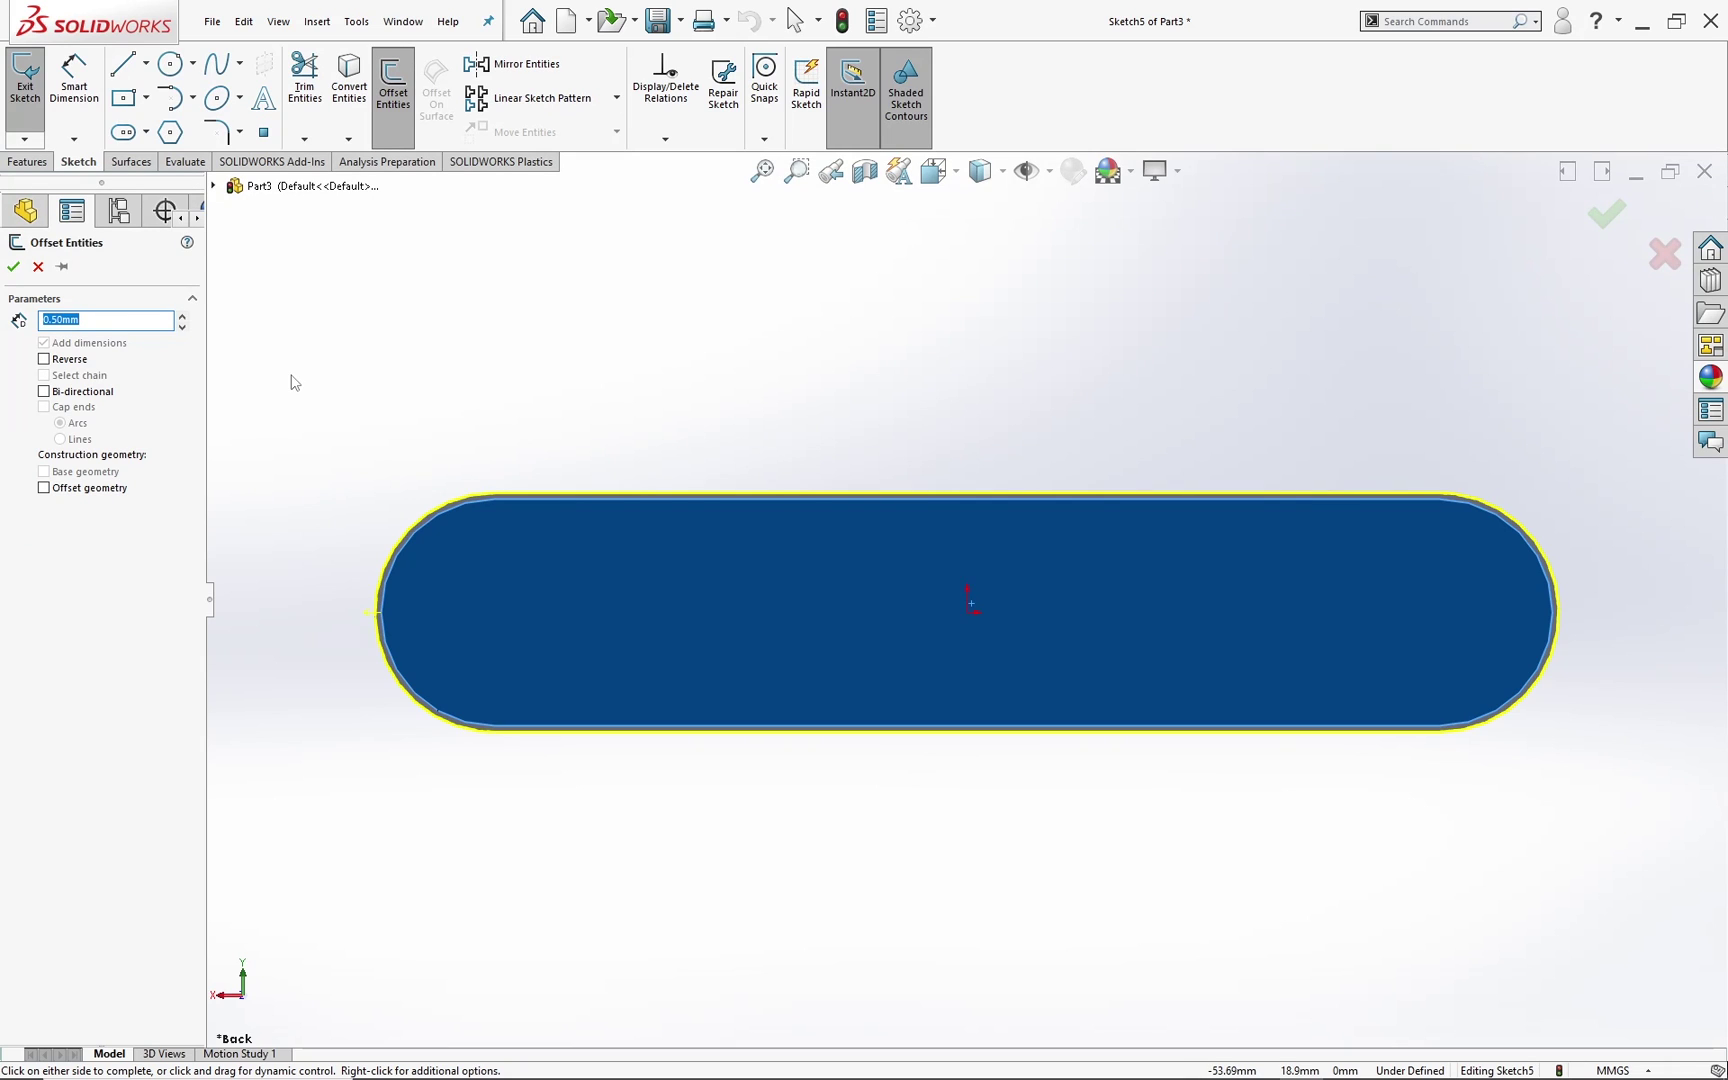
click(44, 359)
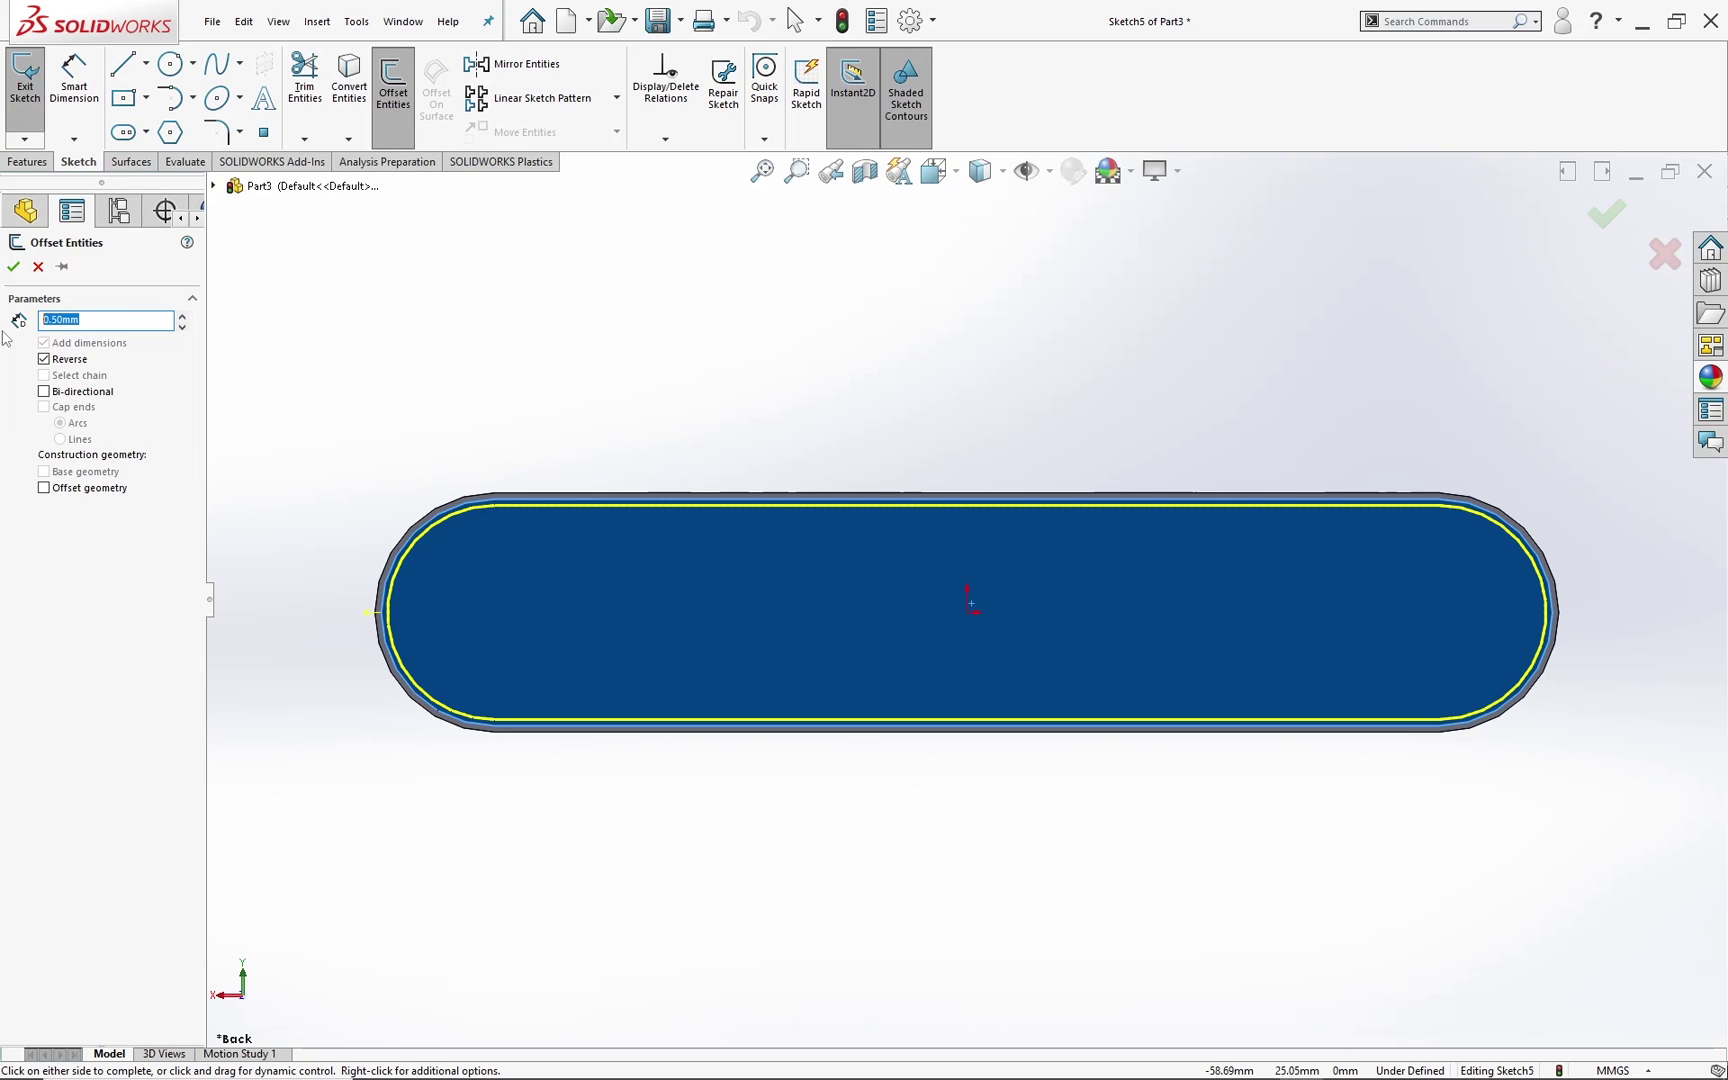
text(1)
key(Return)
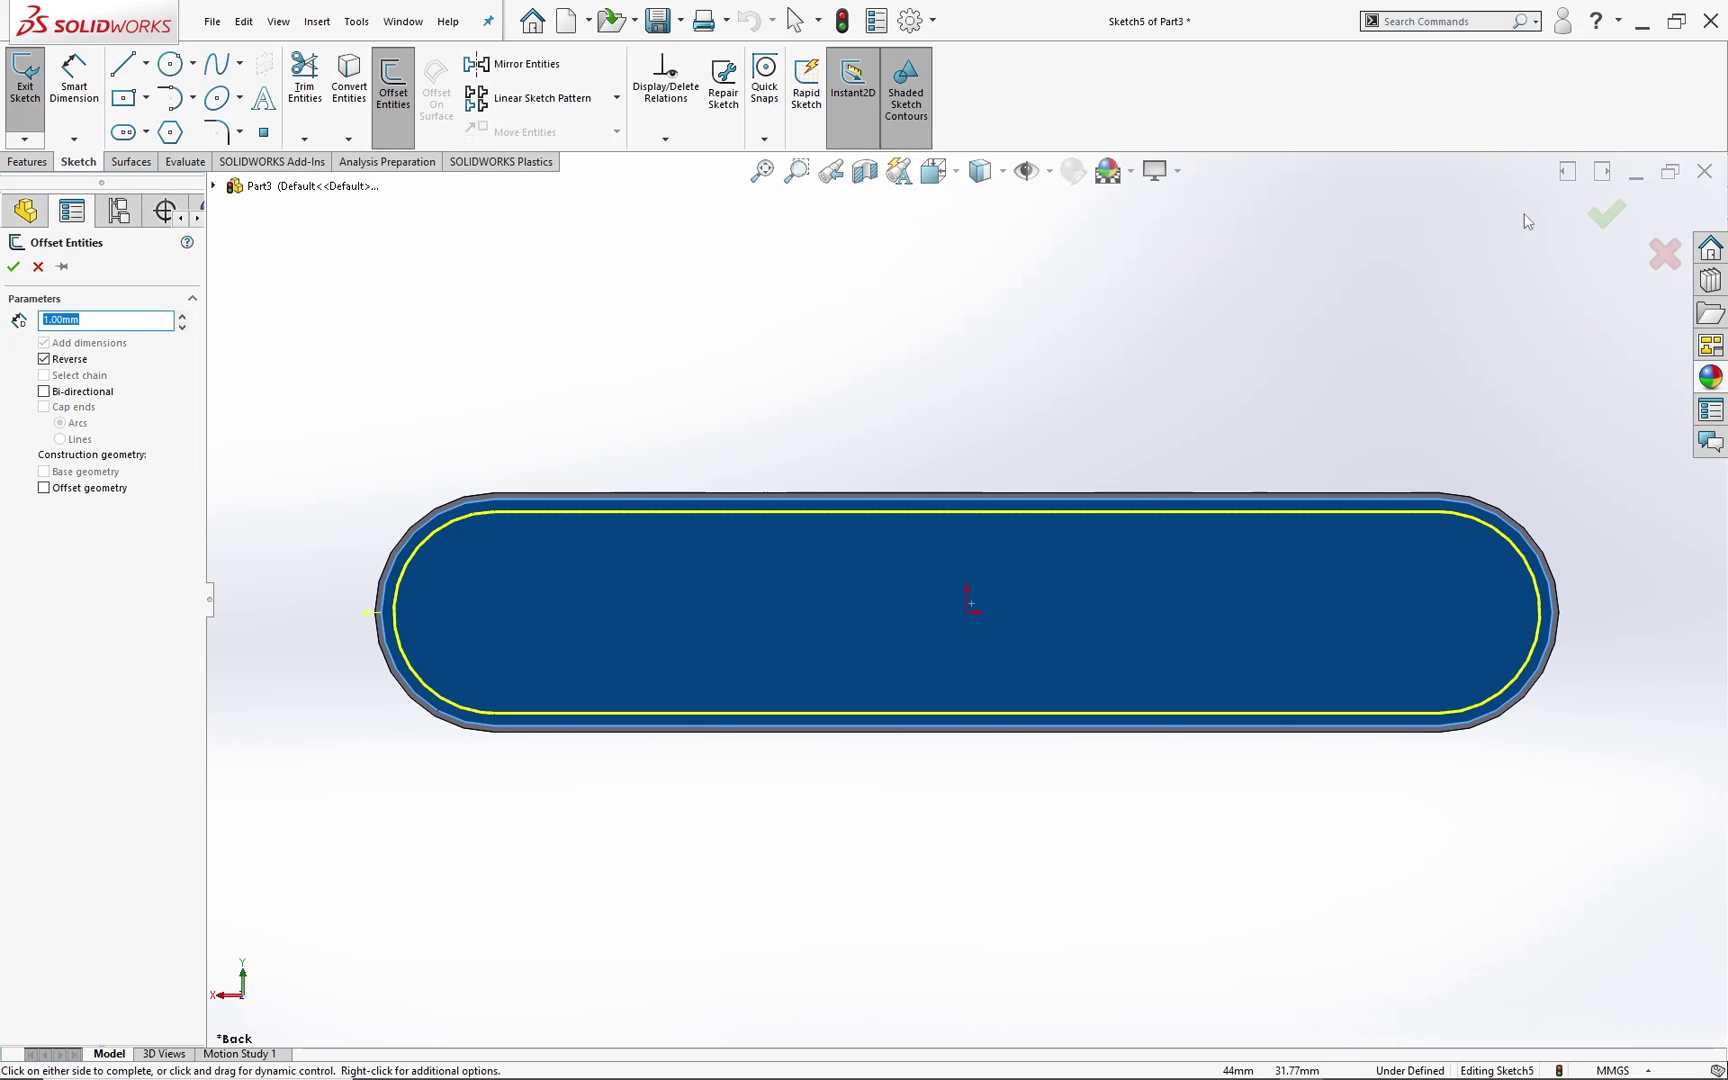
click(1605, 213)
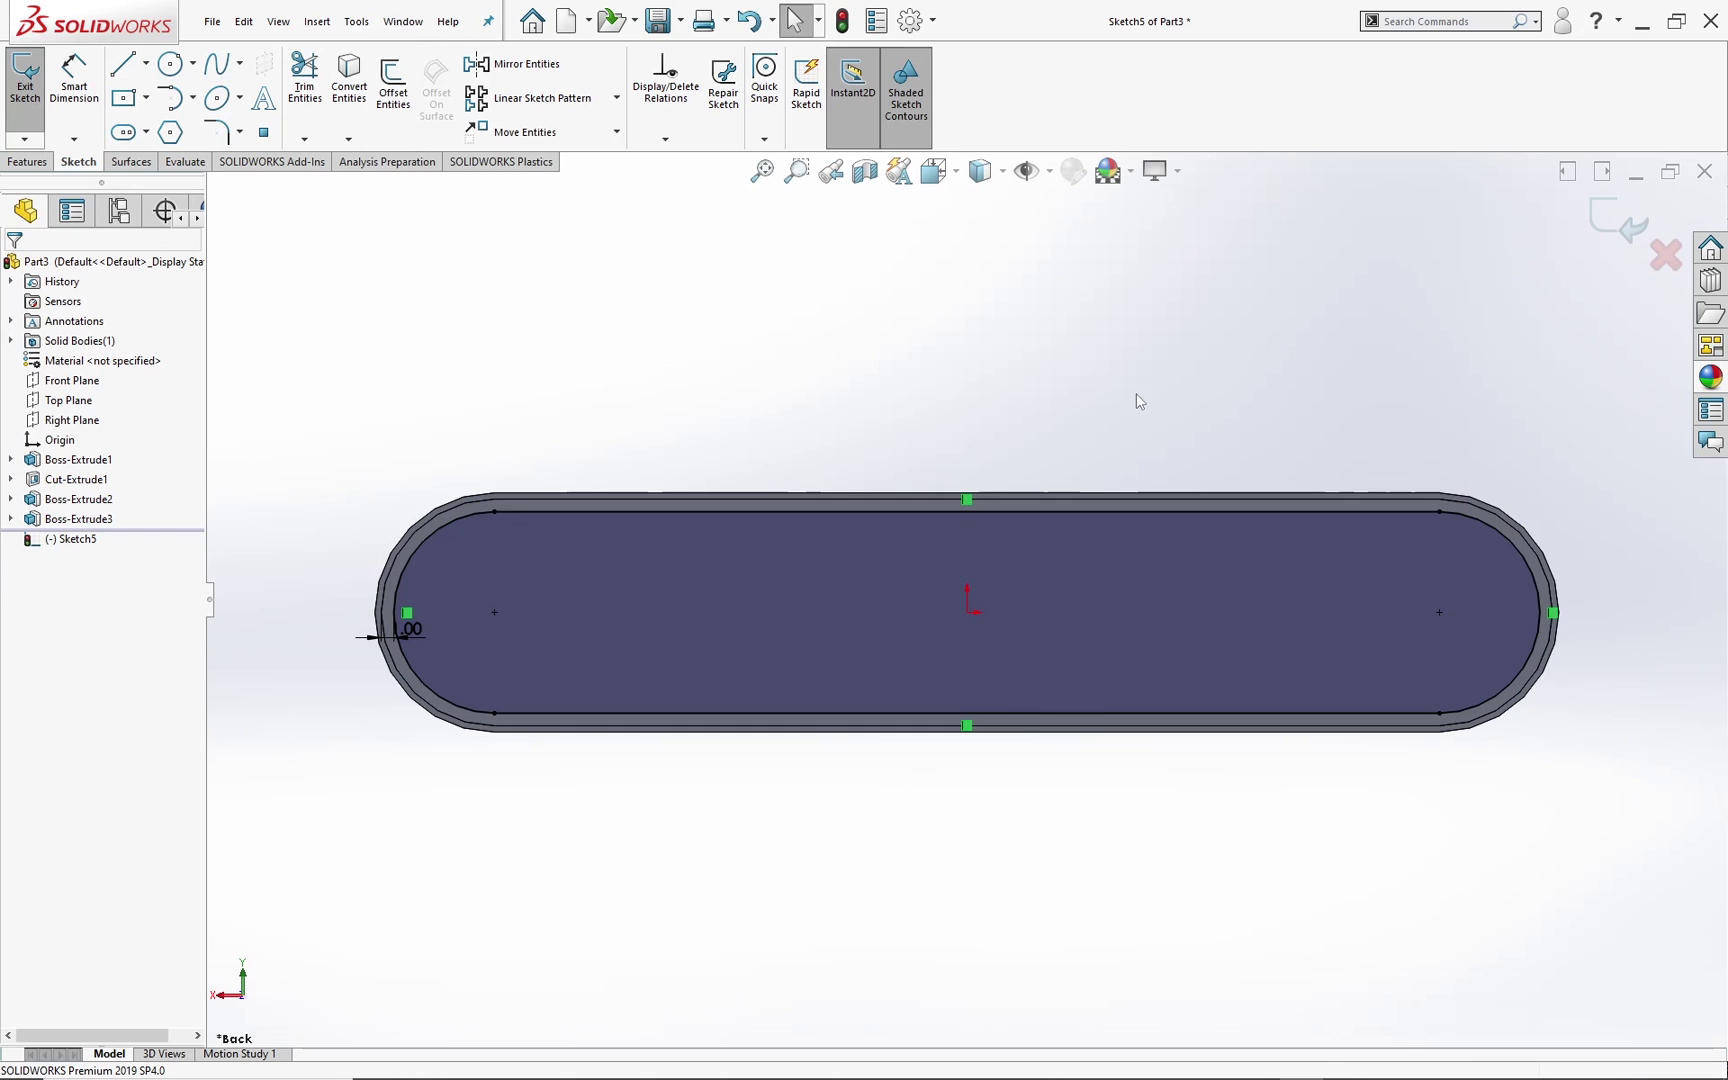
middle_drag(1119, 401, 1080, 508)
scroll(1035, 555, up, 3)
middle_drag(991, 605, 980, 598)
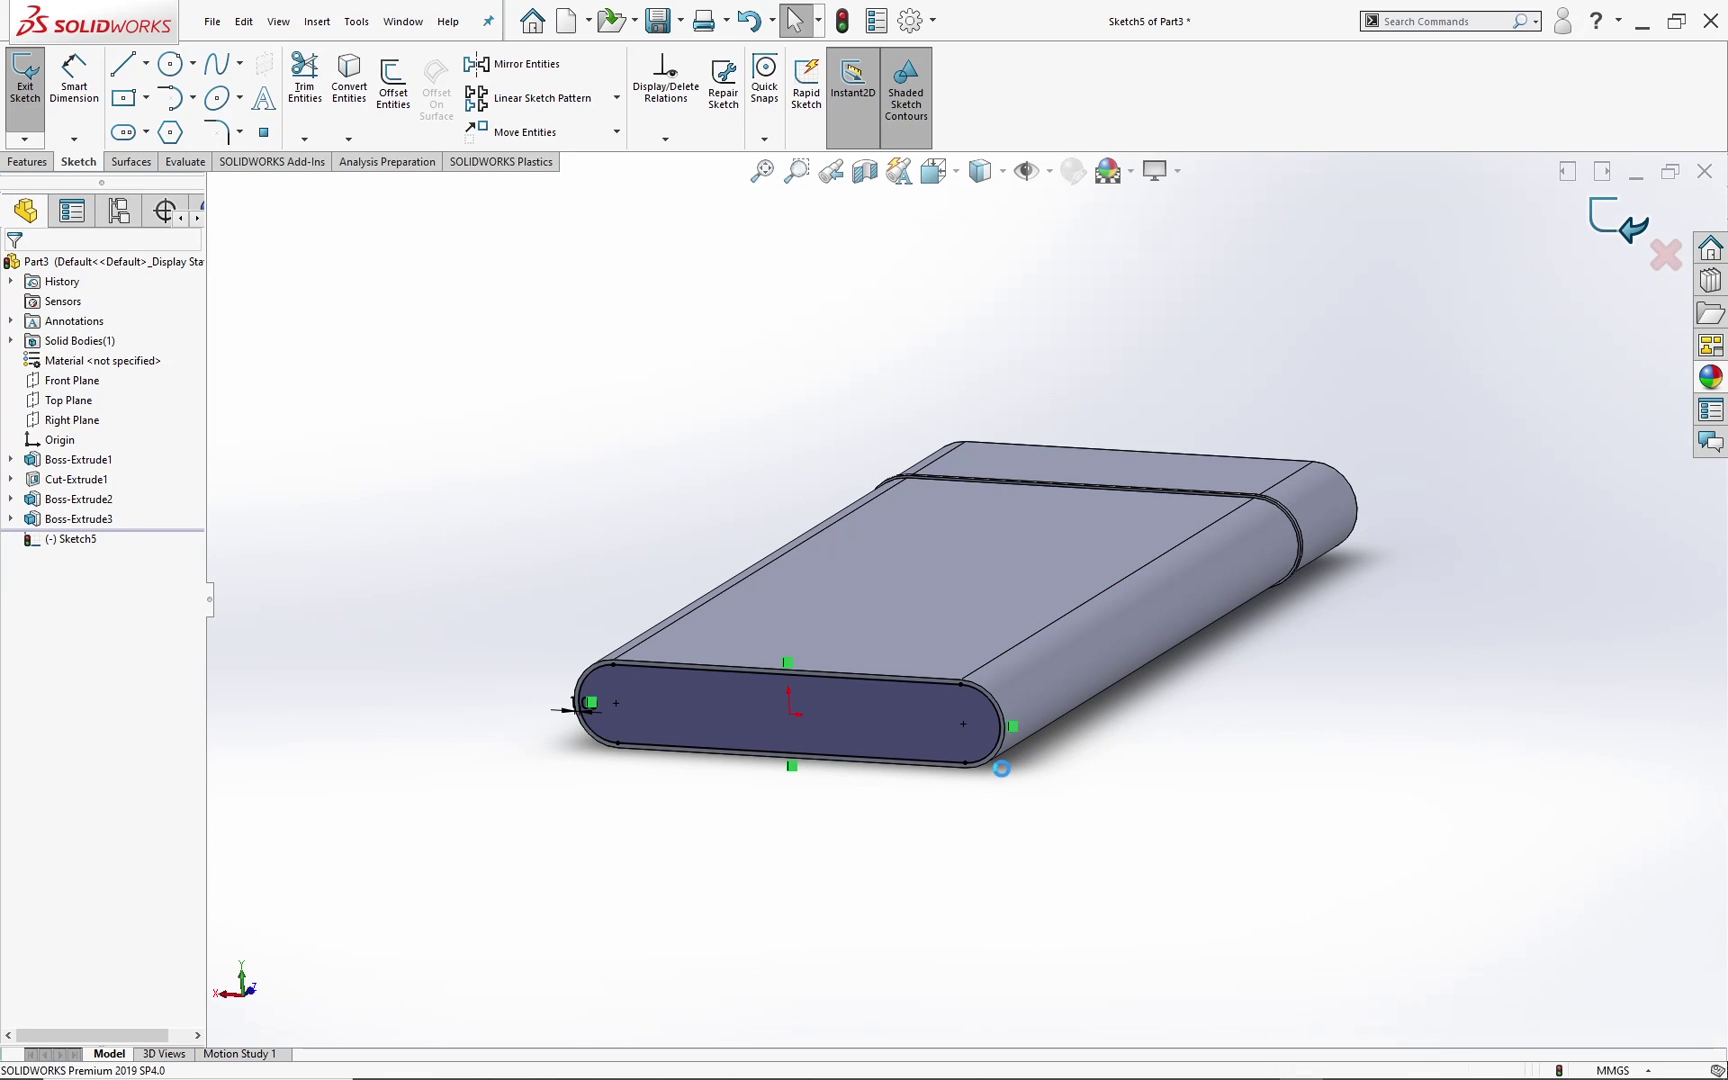
scroll(1000, 781, down, 3)
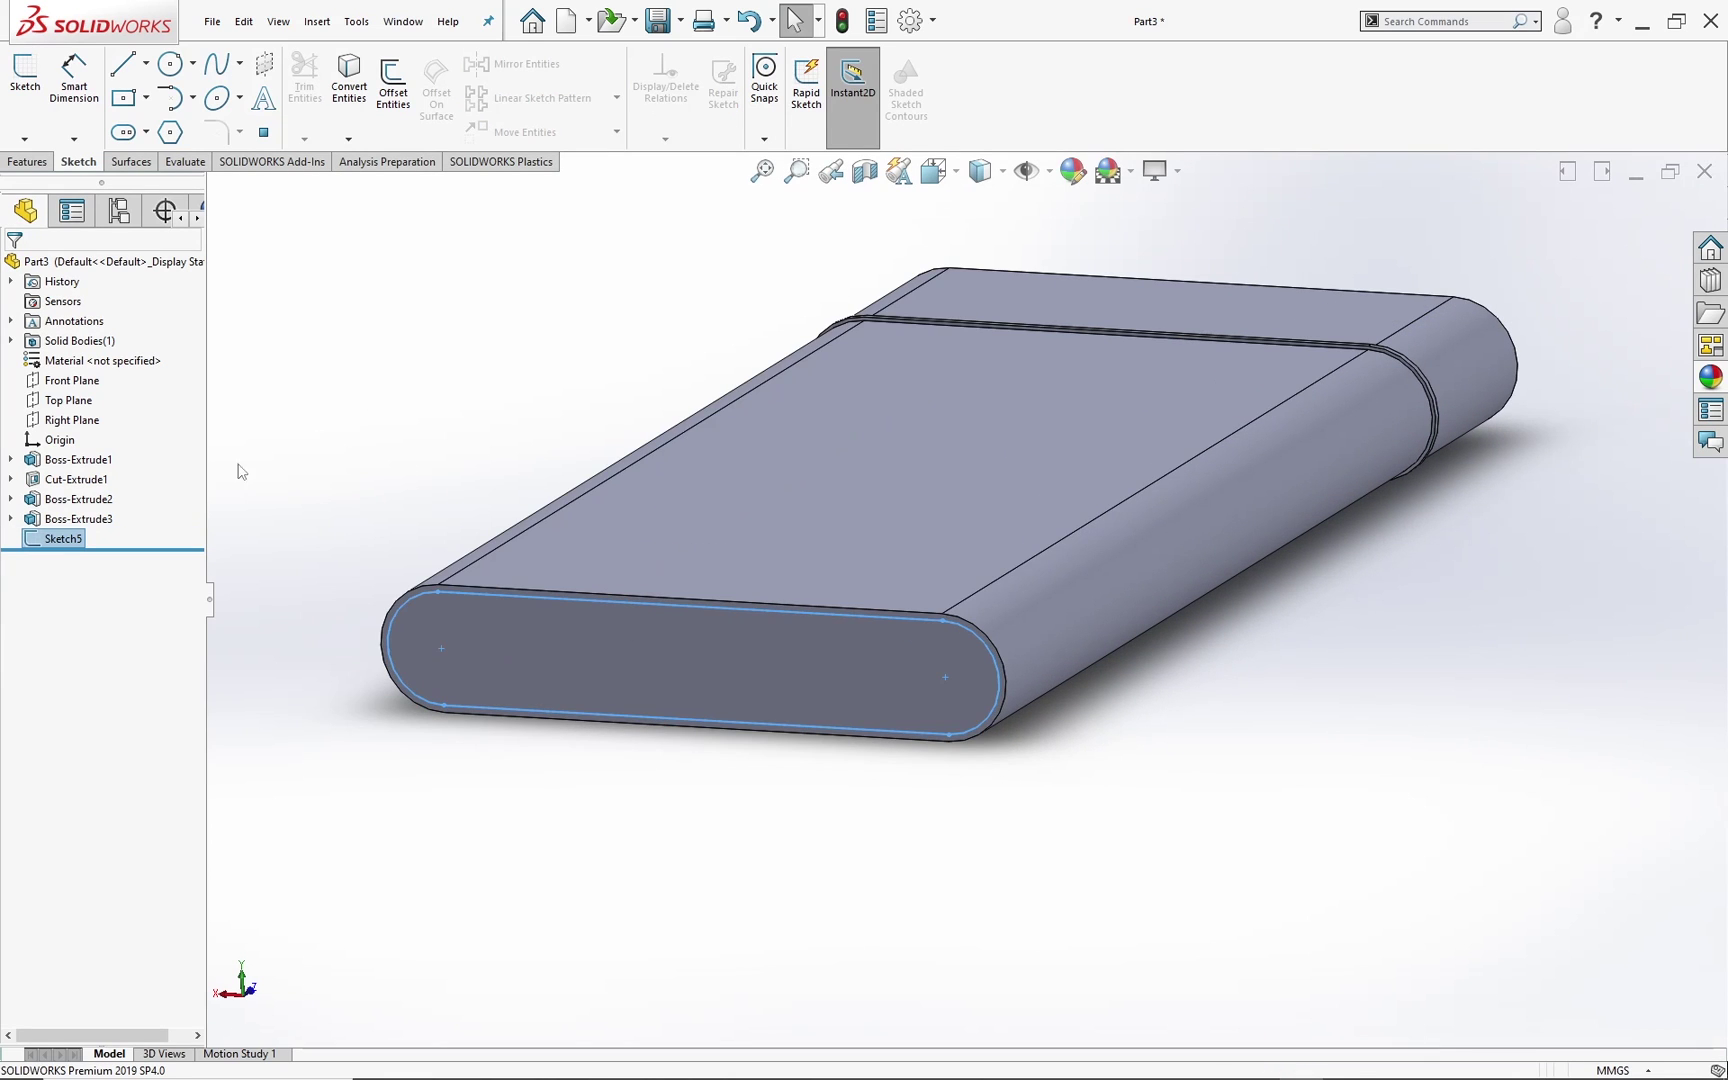
Step: Cut the inset profile 5 mm into the end face of the long extension
click(28, 163)
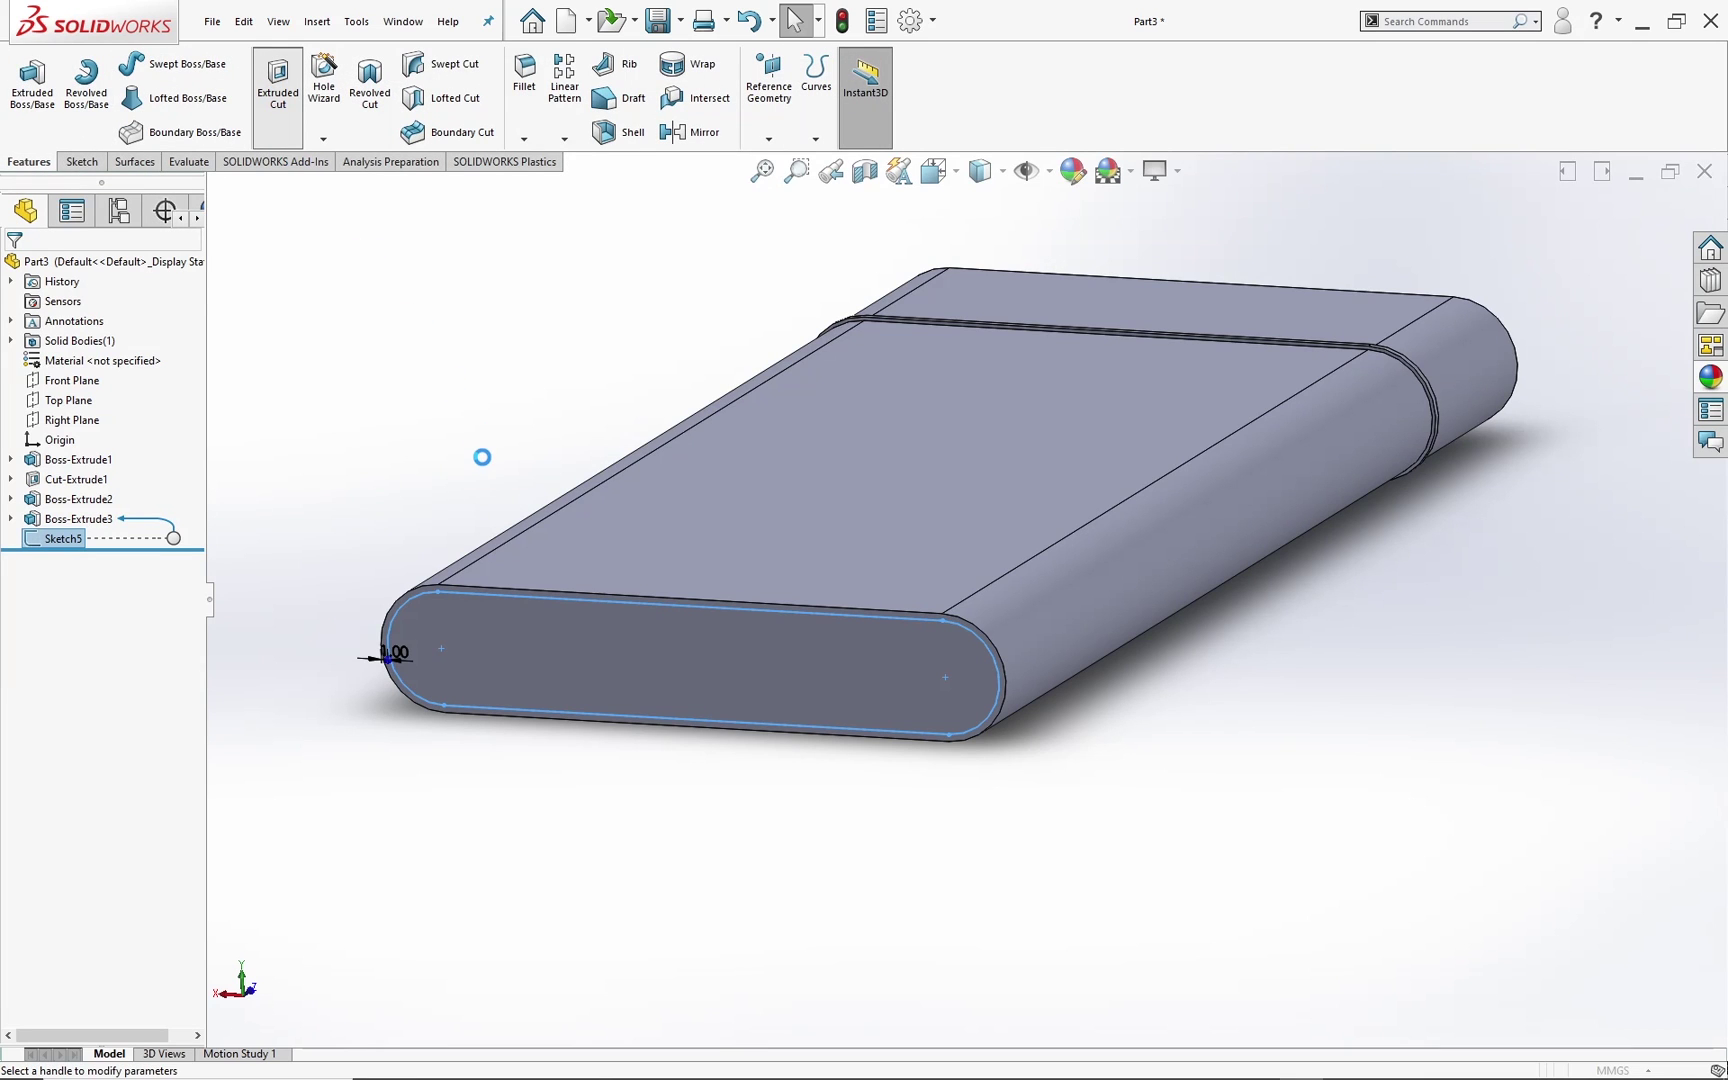
text(5)
key(Return)
click(1620, 214)
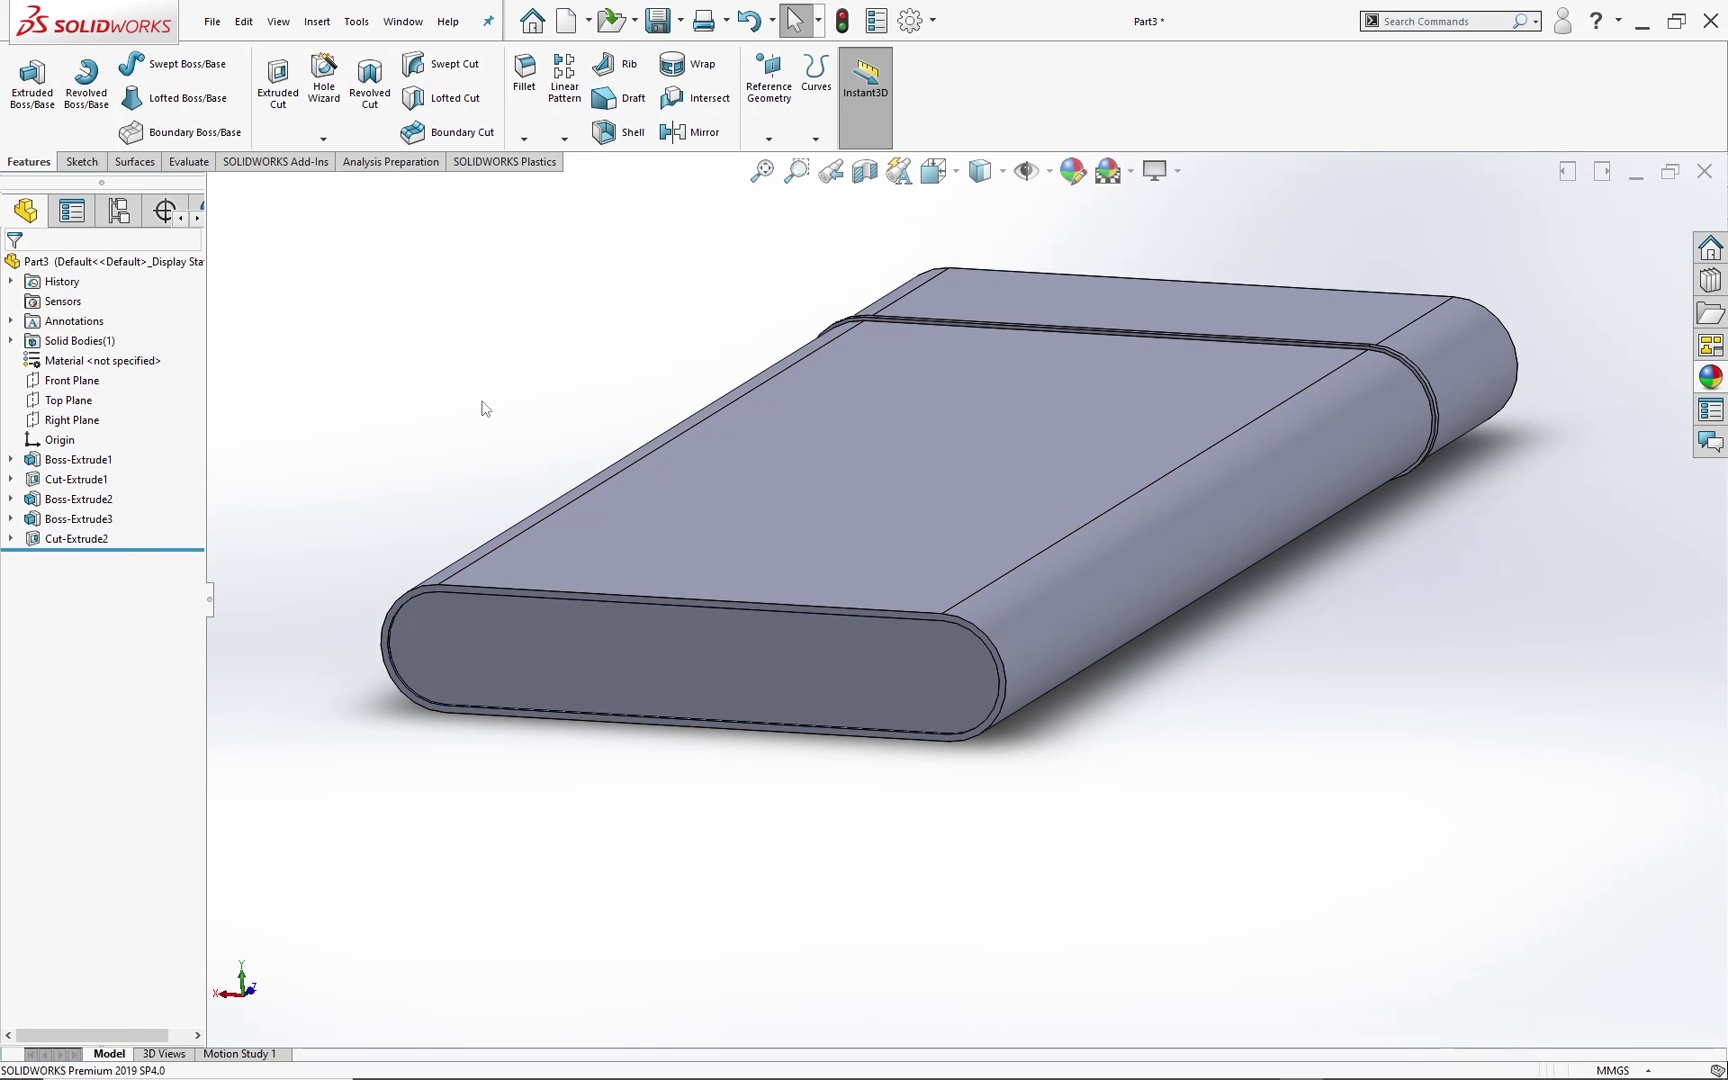
Step: Start a new sketch on the recessed front face of the rim end and view it face-on
middle_drag(876, 606, 1100, 615)
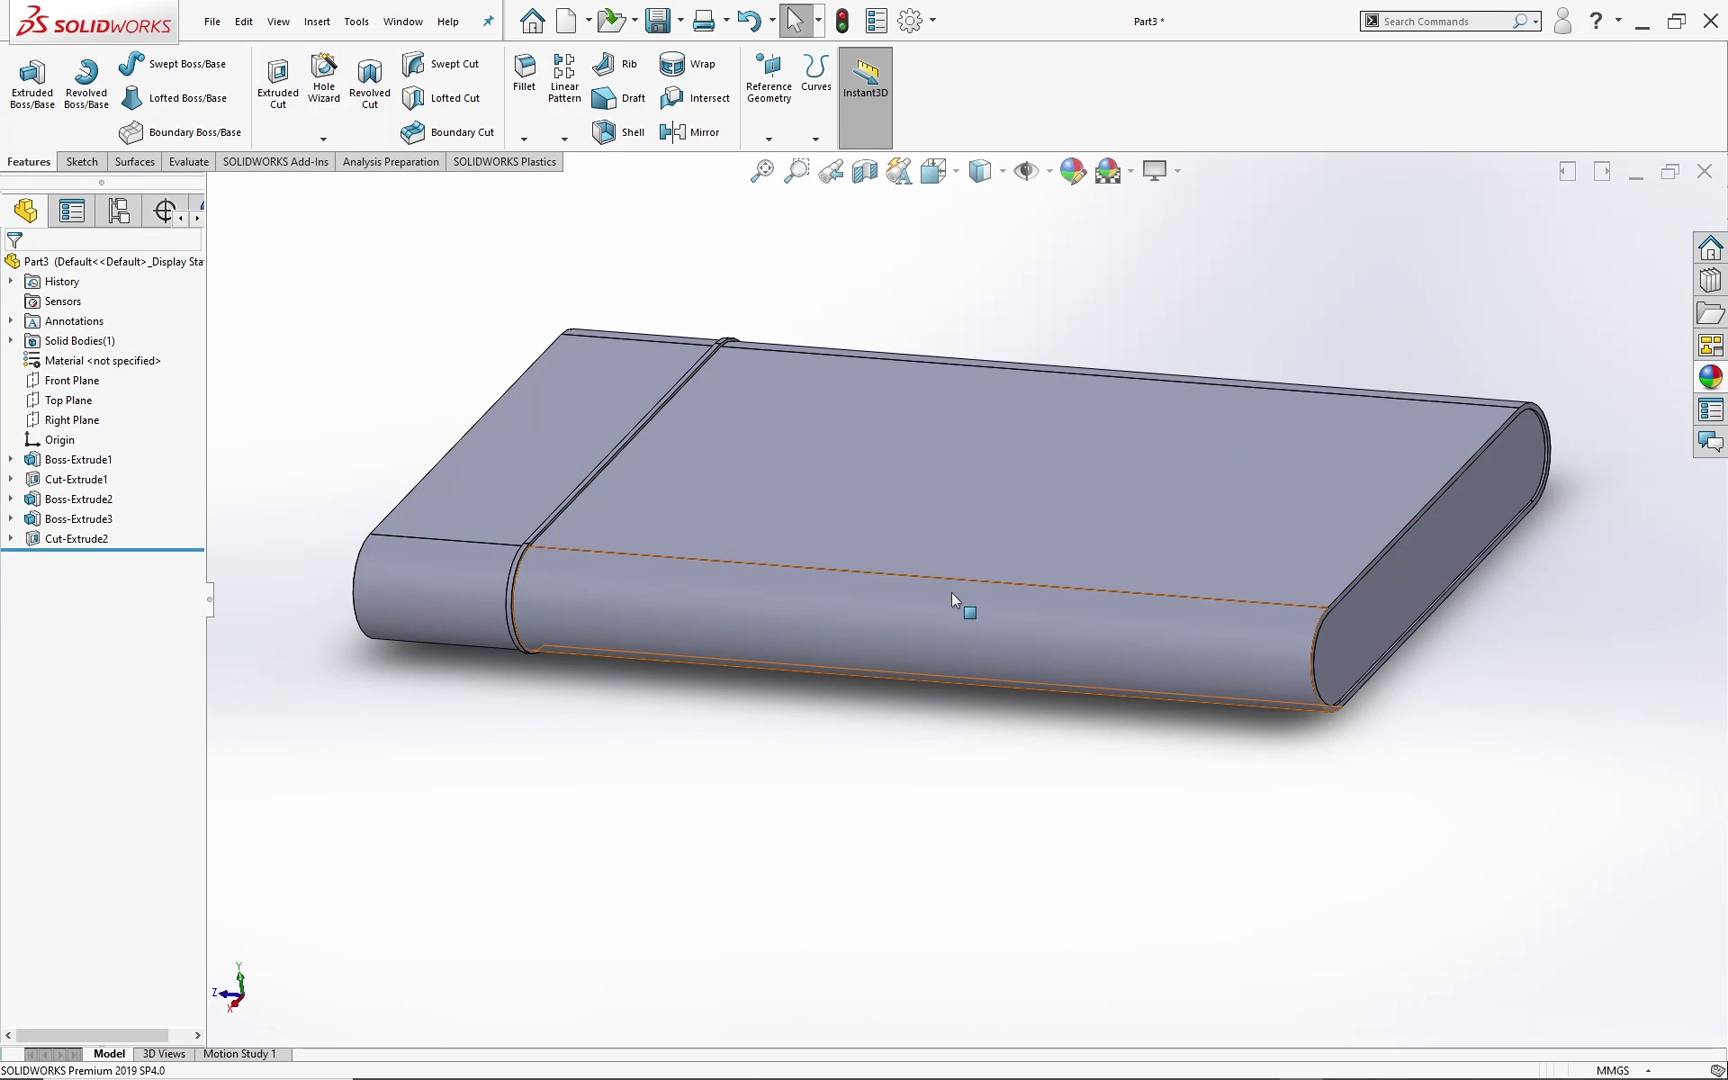
middle_drag(862, 637, 1050, 610)
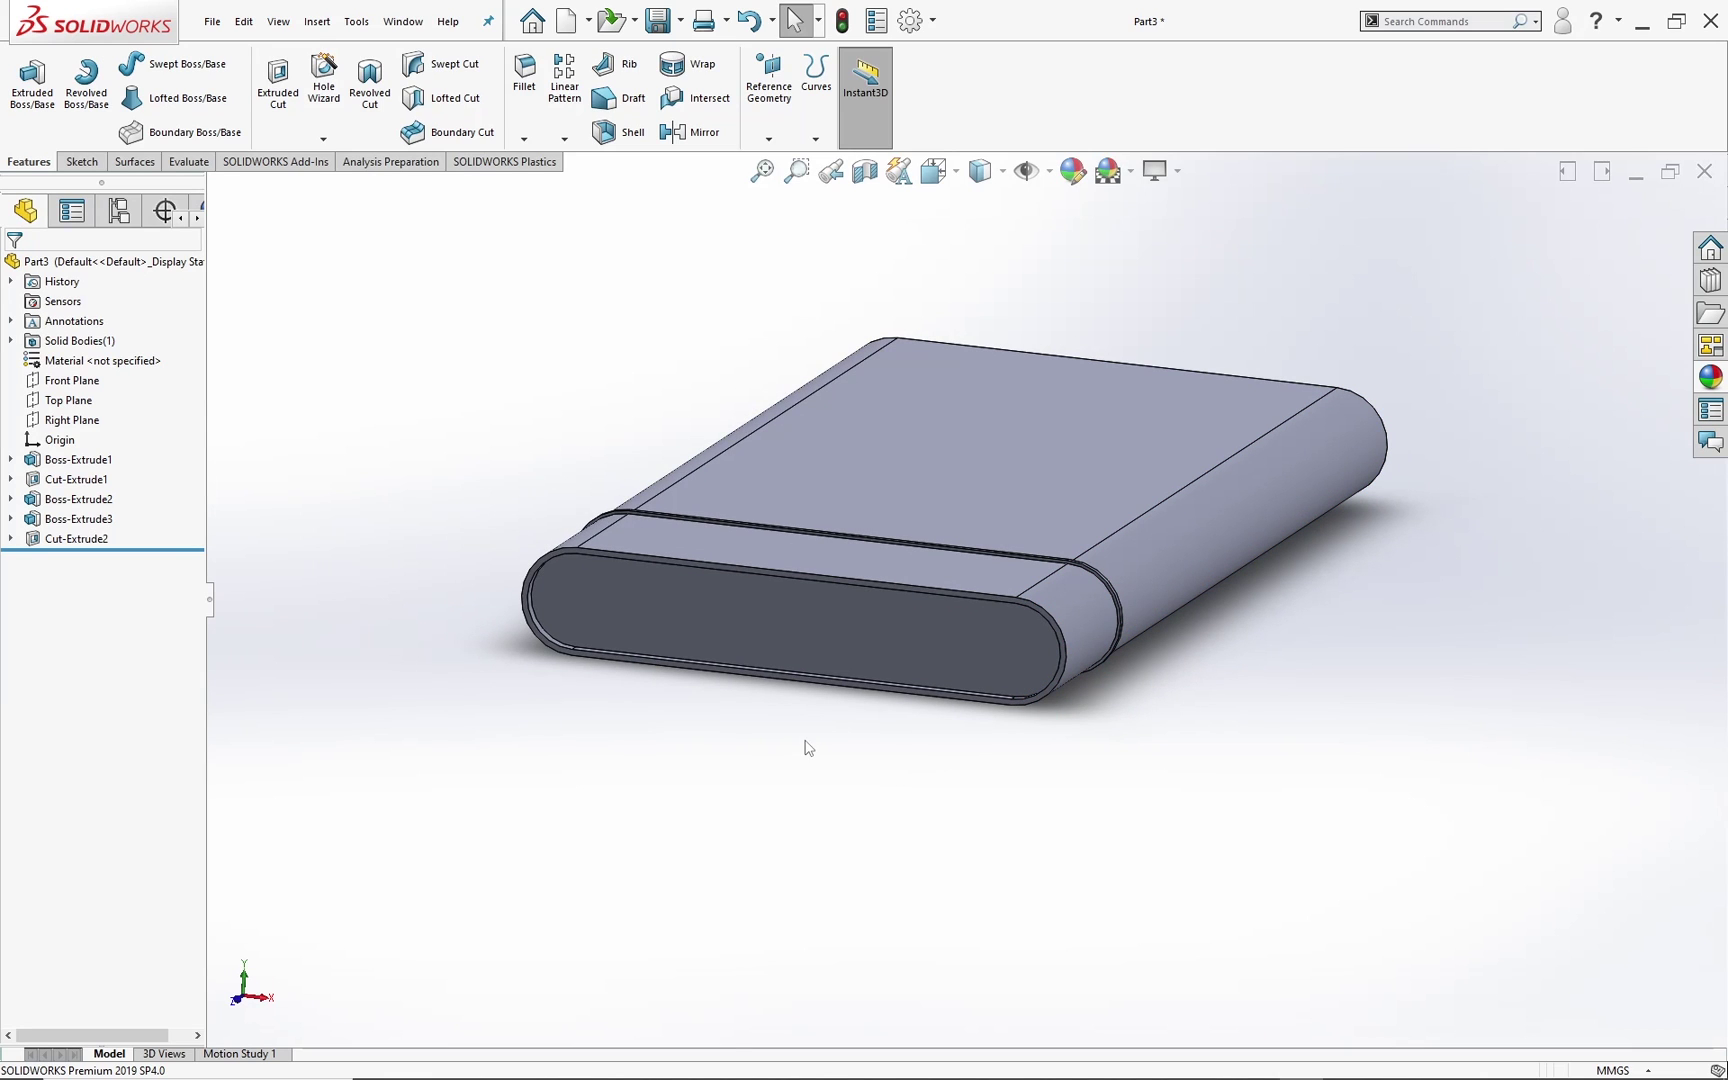
click(757, 641)
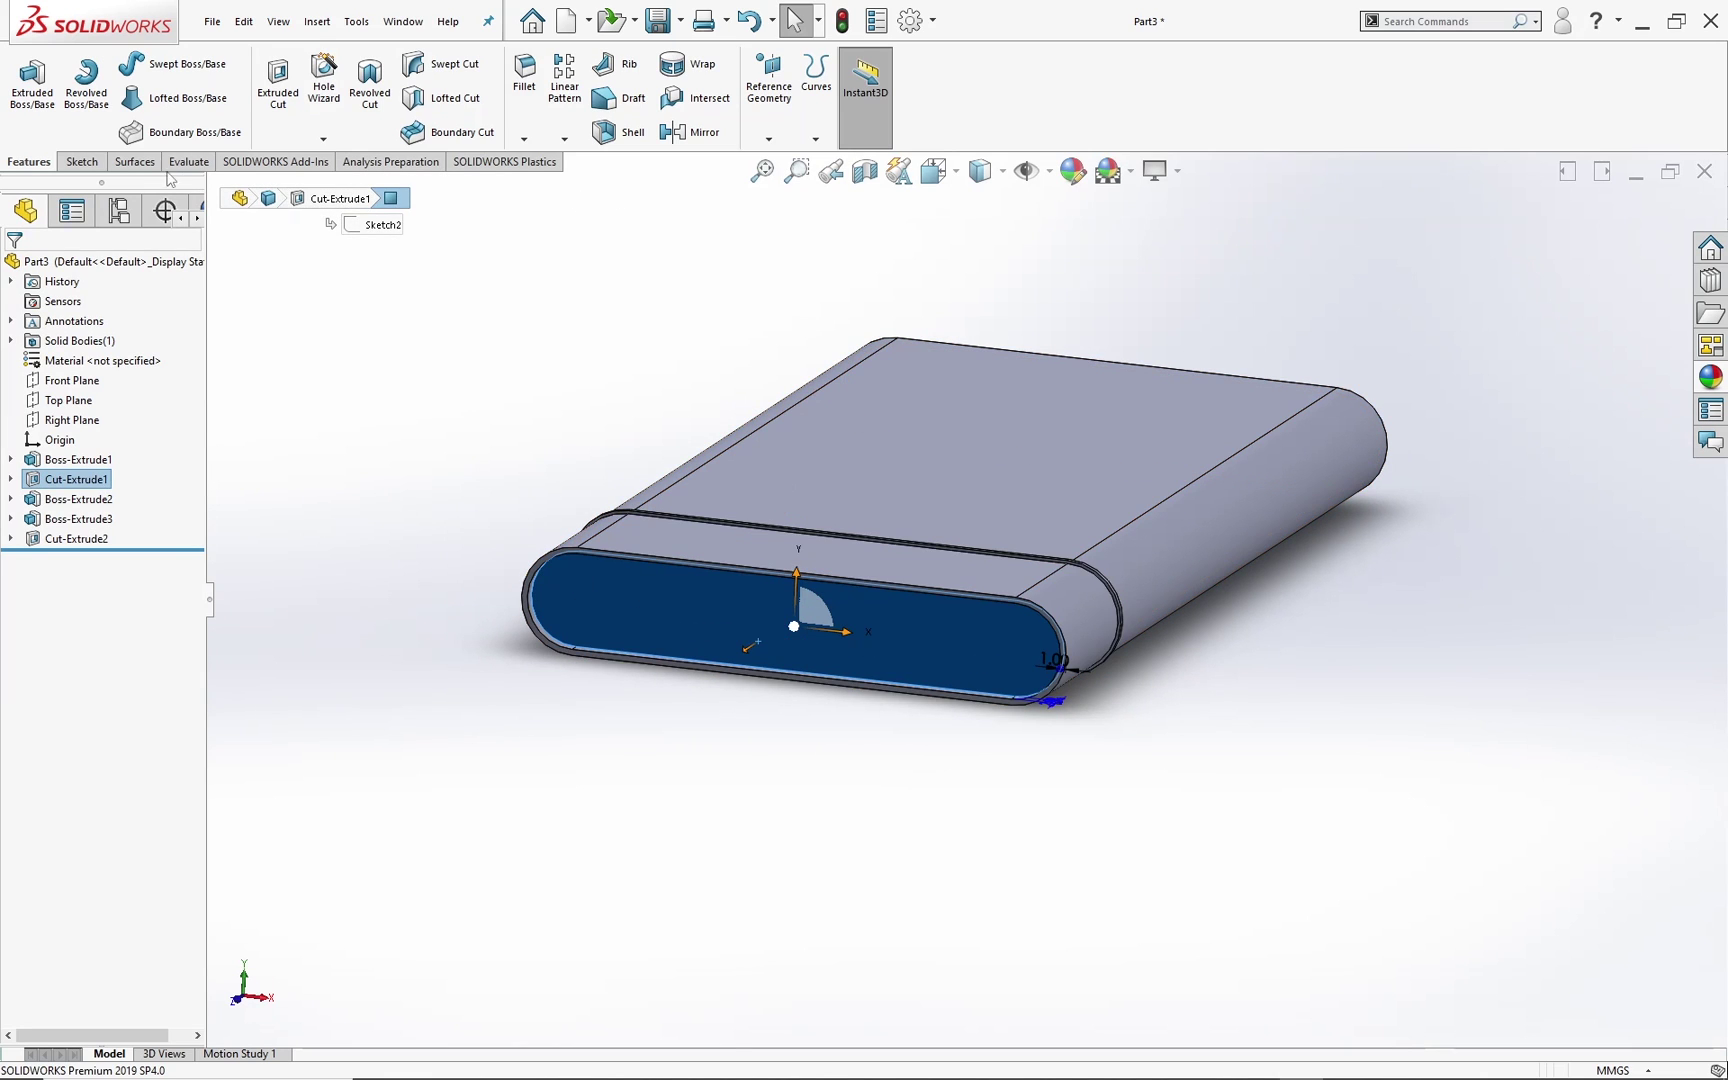
click(82, 161)
click(25, 75)
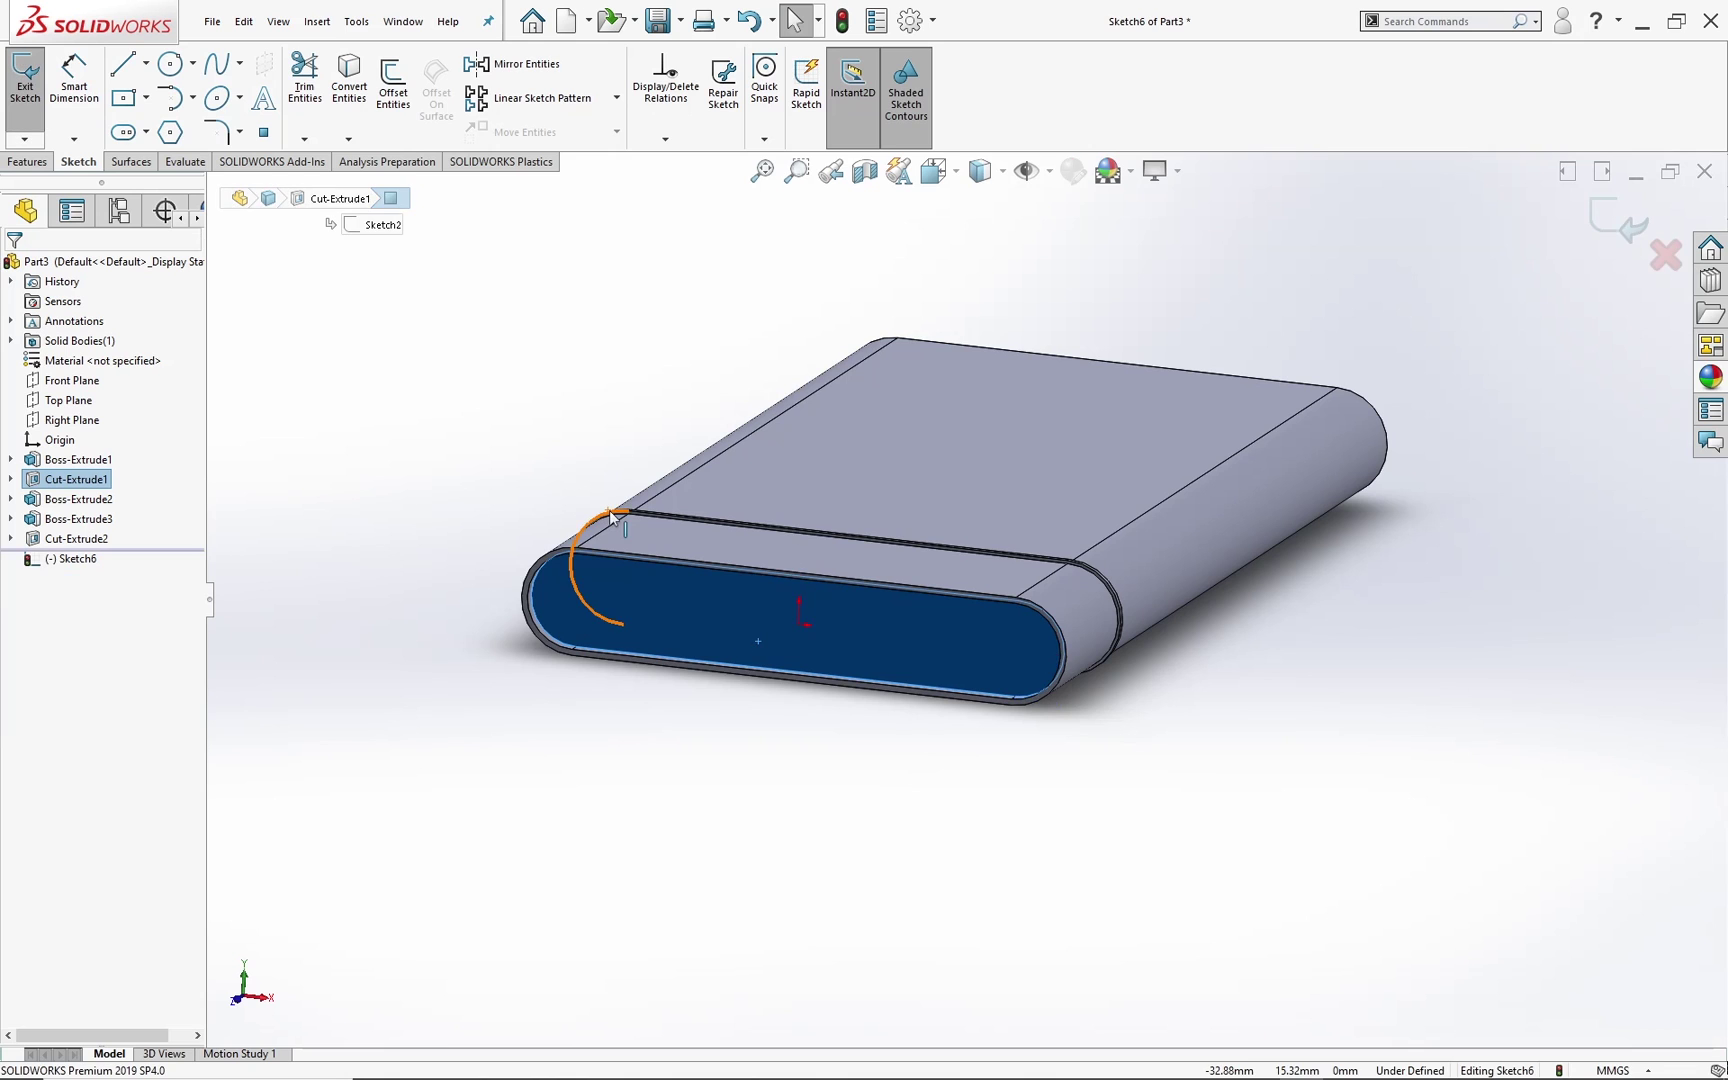
key(space)
click(702, 676)
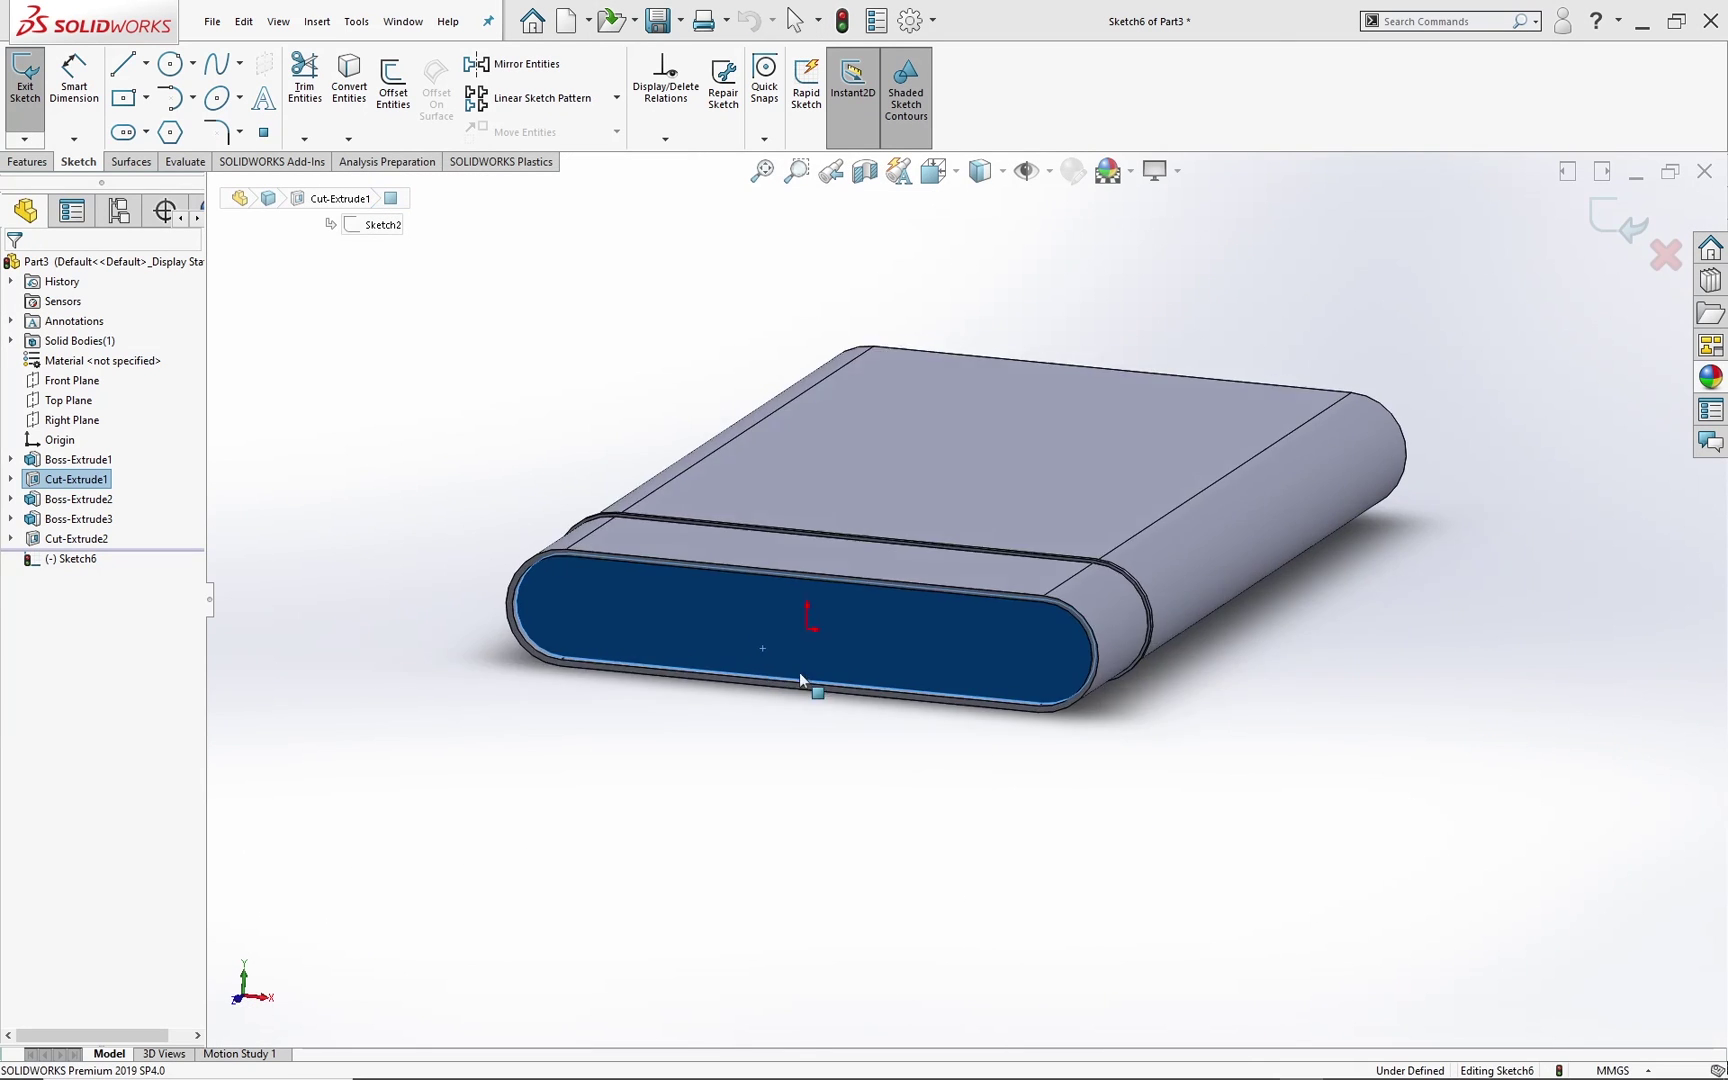
Step: Sketch a centre rectangle about 14.7 by 11.7 mm, centred about 31 mm to the right of the origin
scroll(1345, 622, down, 1)
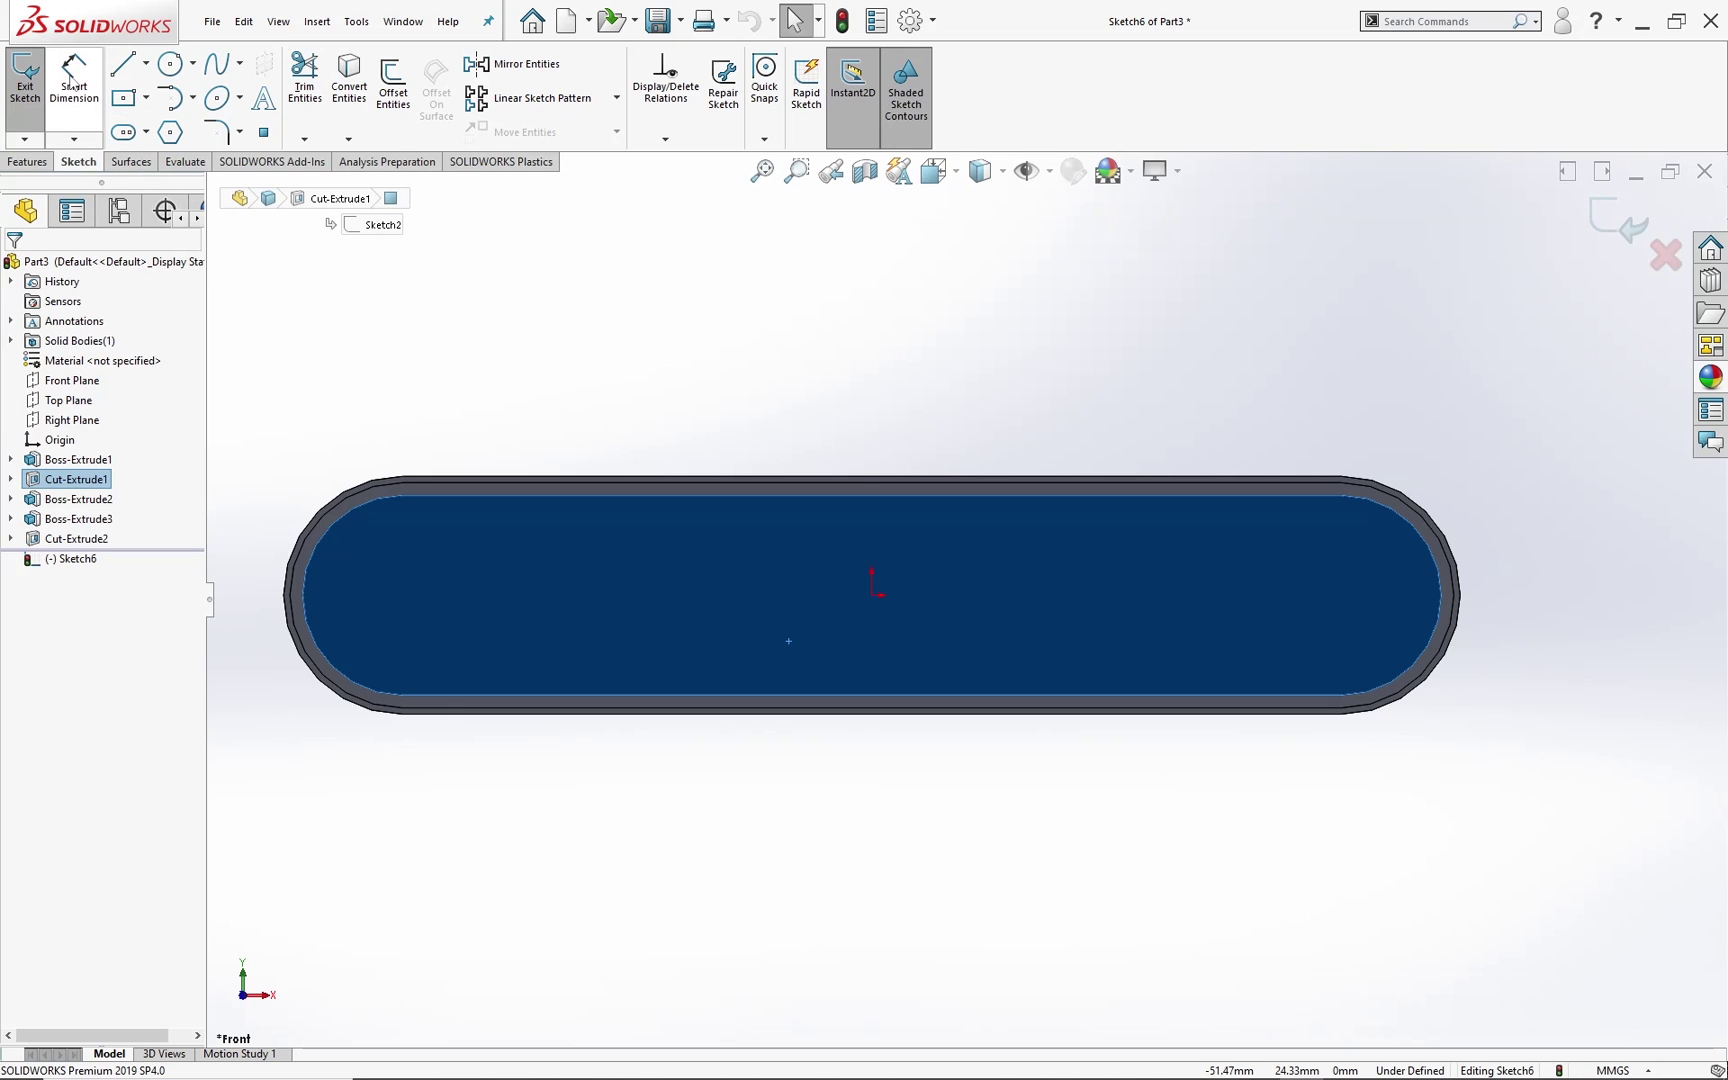
click(1257, 597)
click(1347, 662)
Step: Dimension the rectangle to a width of 15.5 mm and a height of 15 mm
click(74, 80)
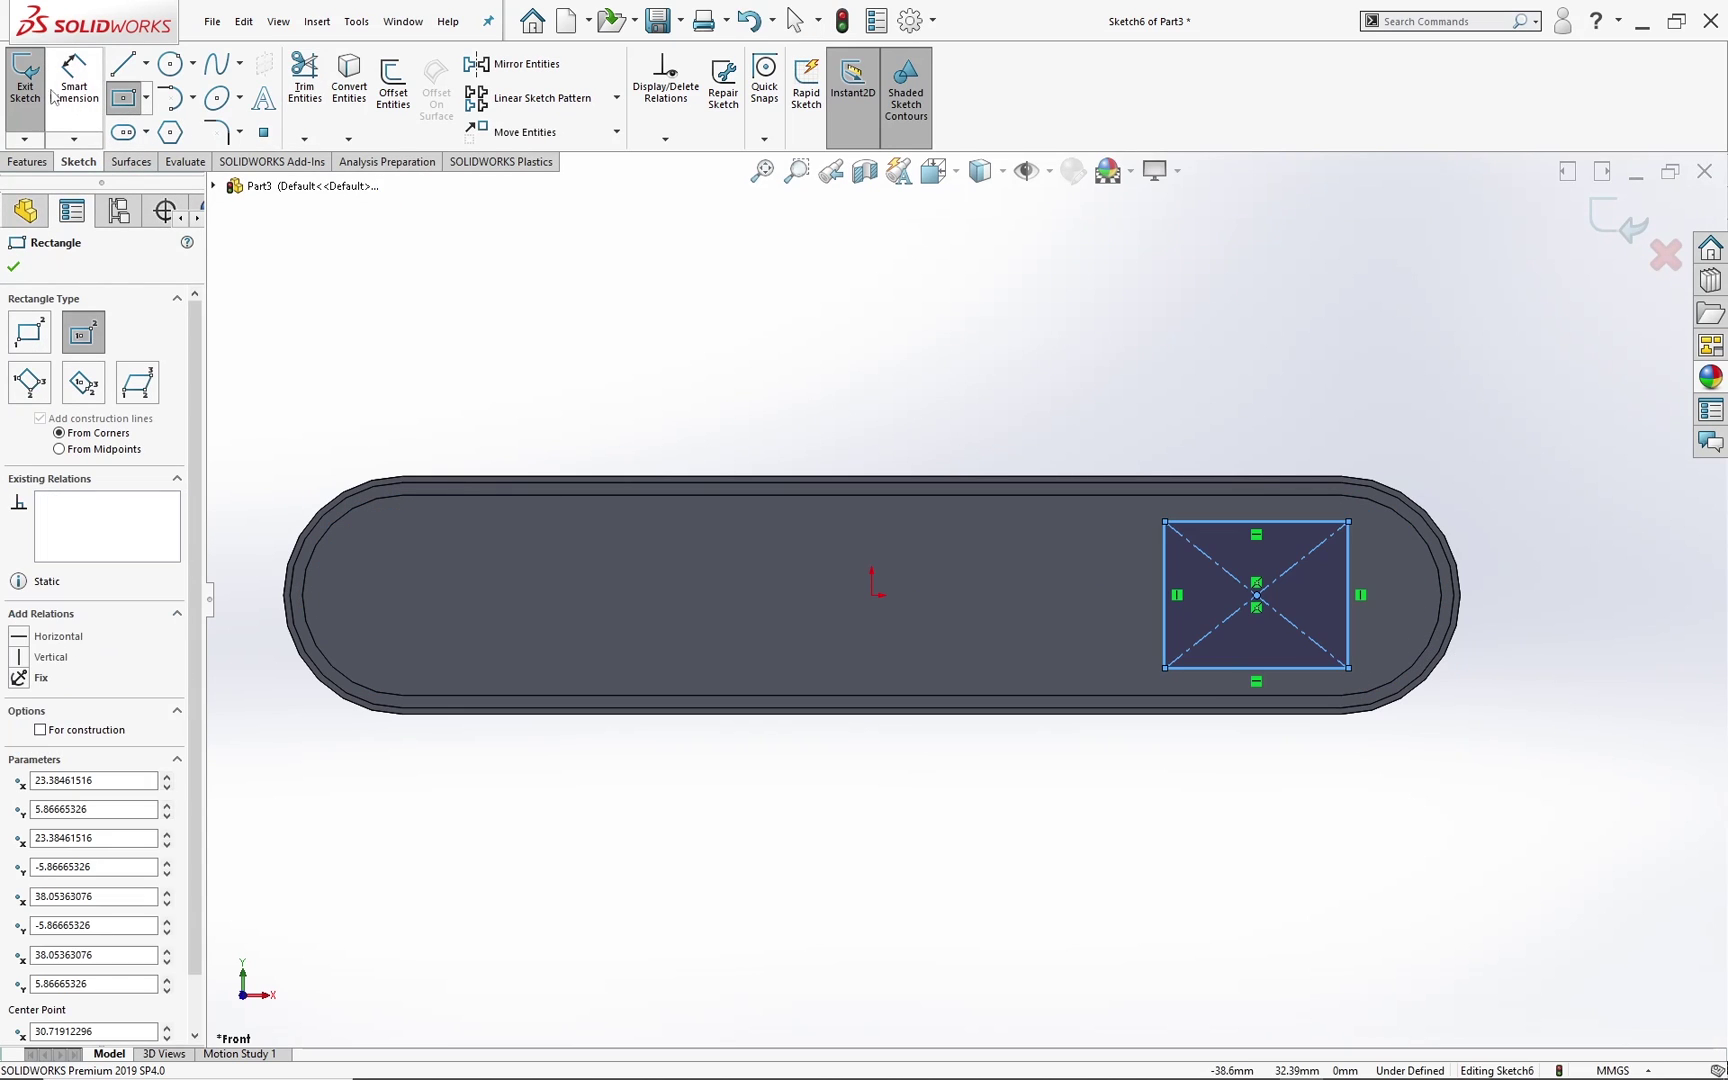
click(1210, 520)
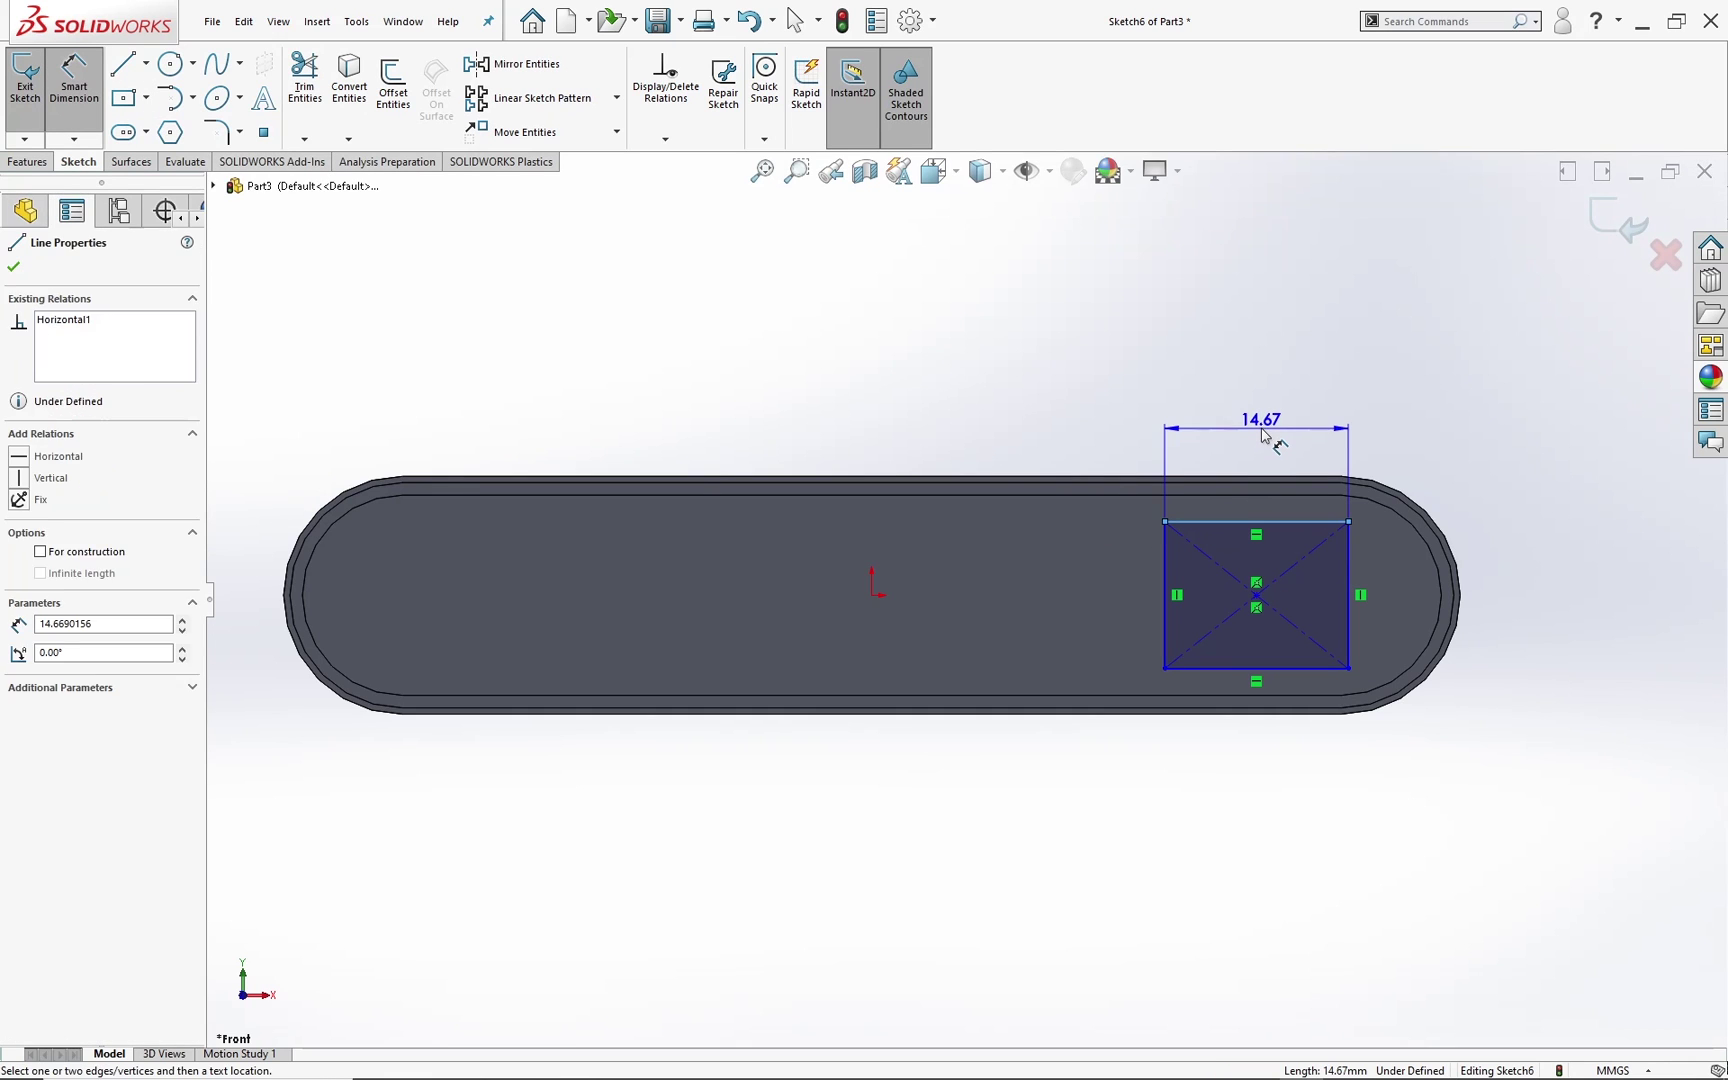
click(1263, 433)
text(15.5)
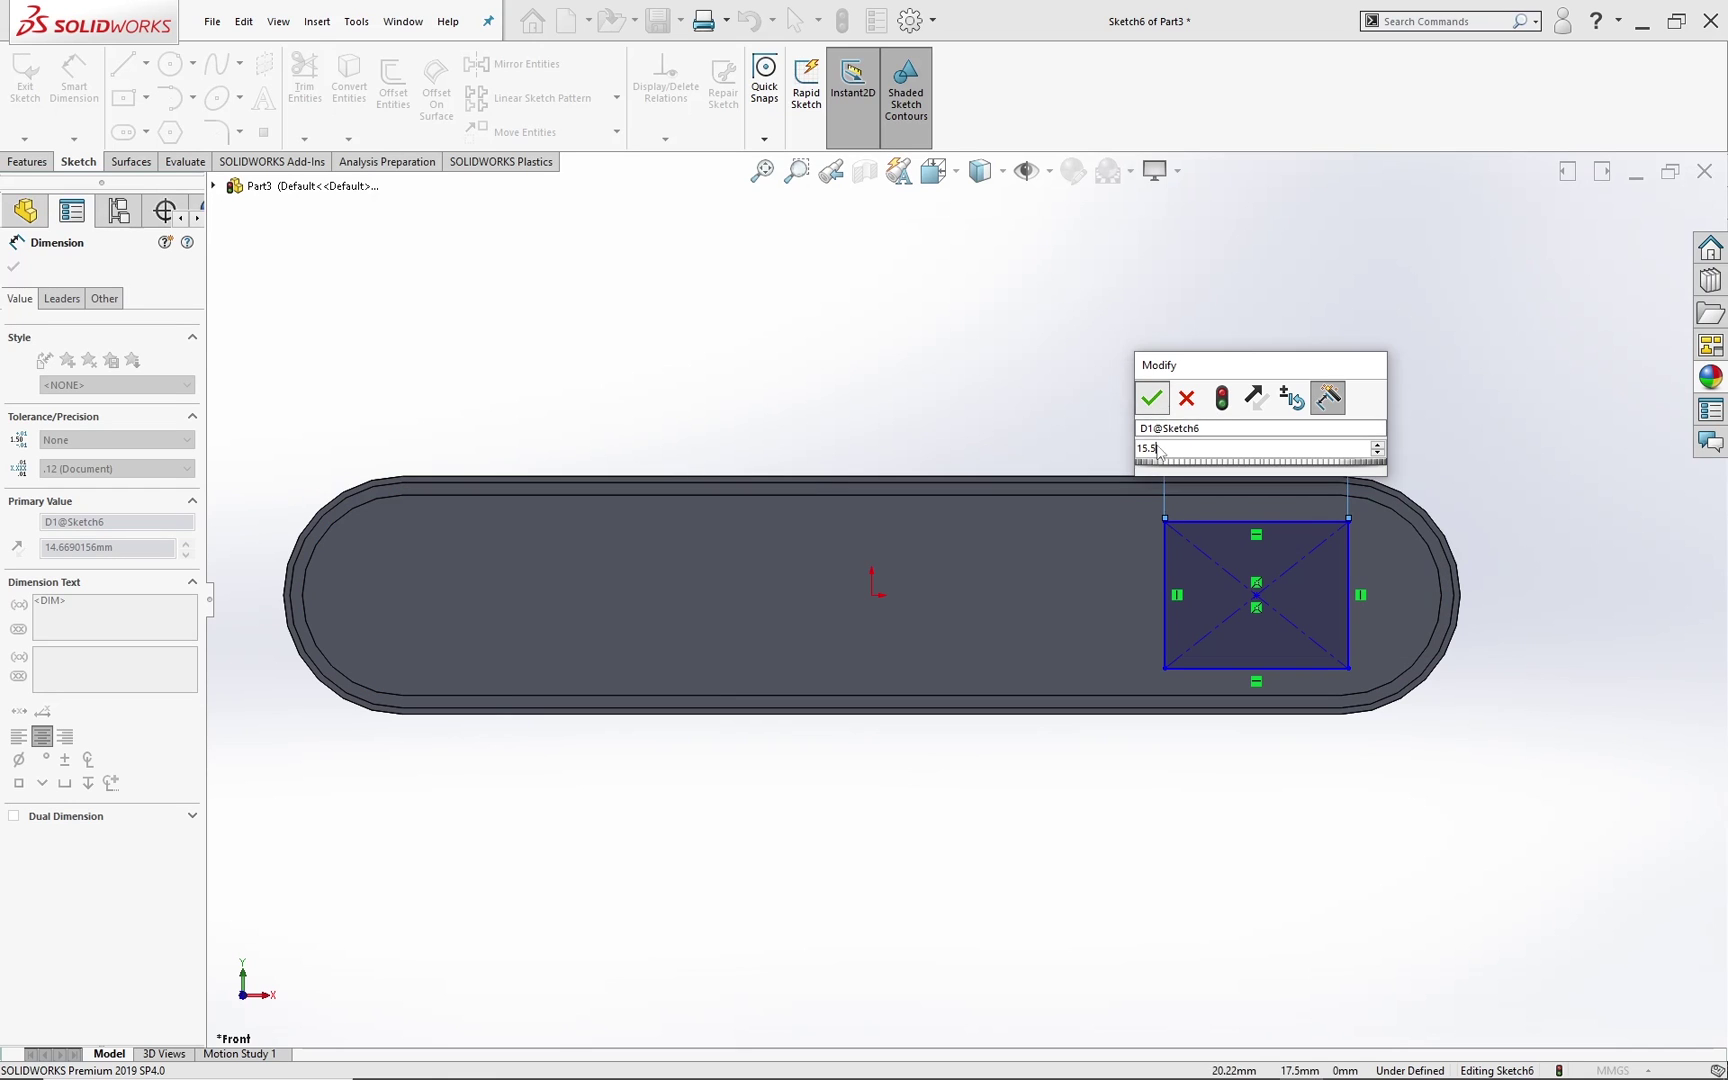
click(1149, 399)
click(1415, 576)
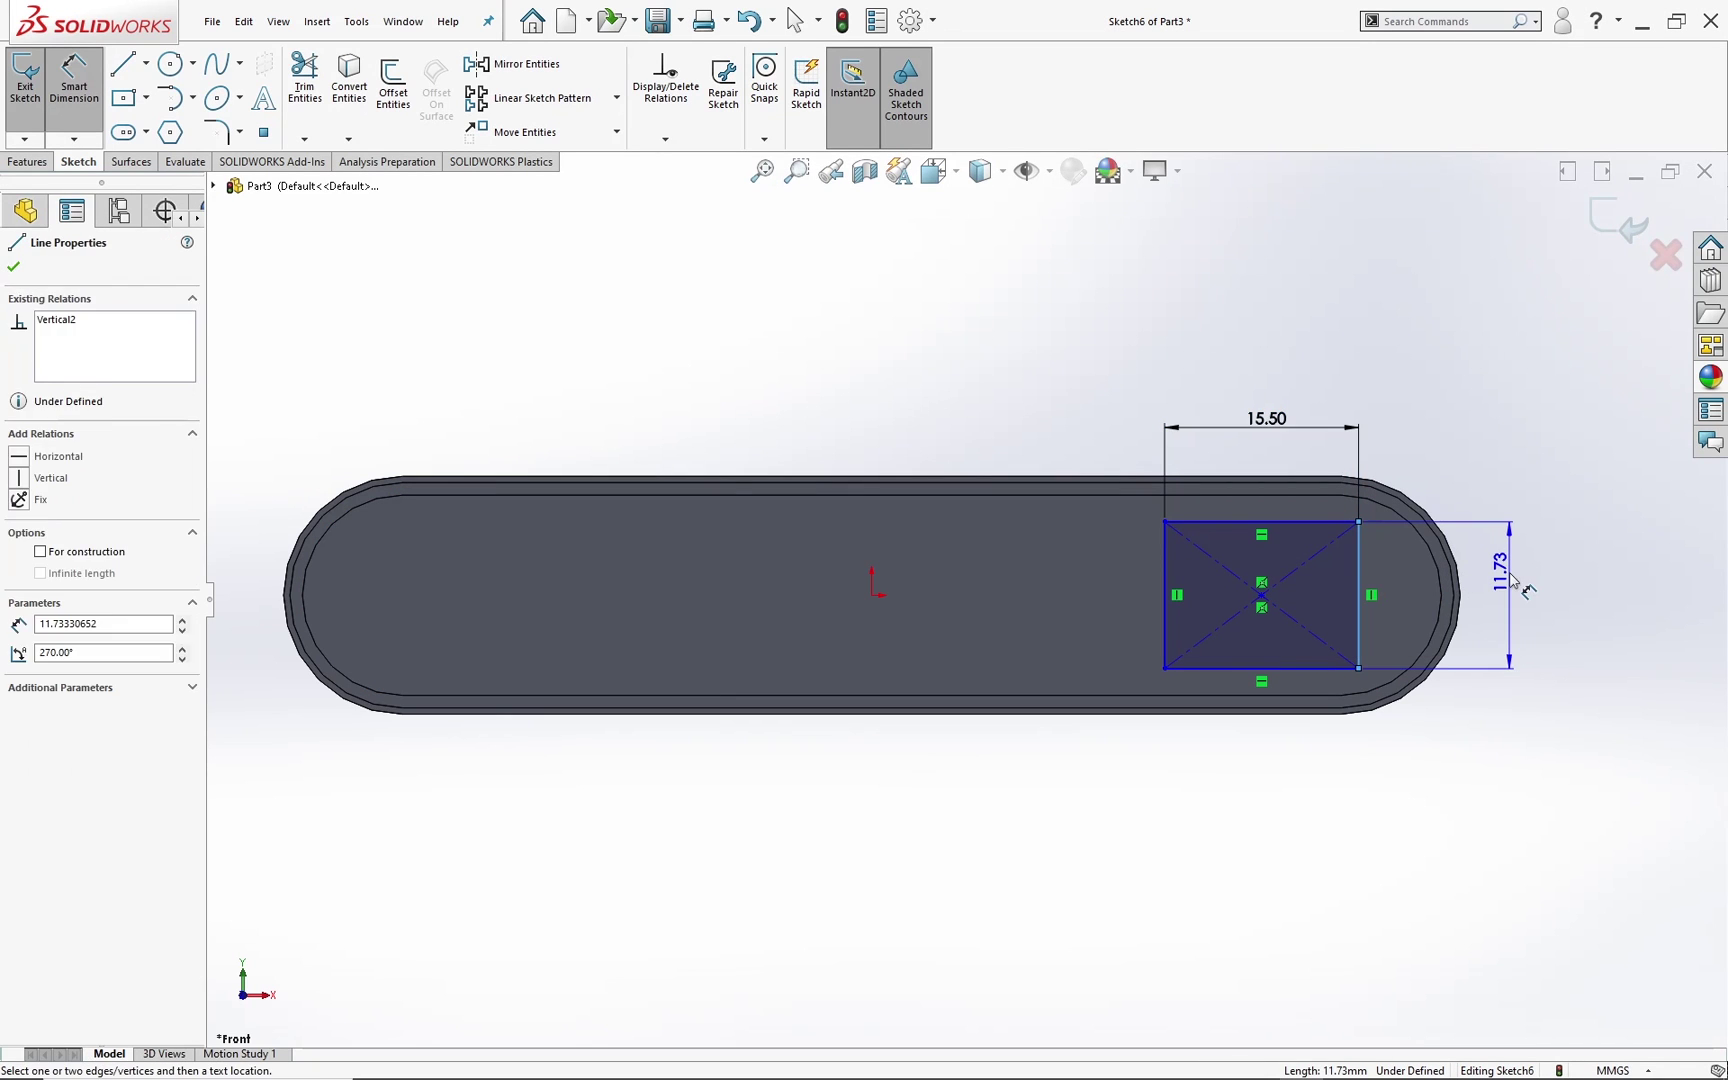
click(1577, 622)
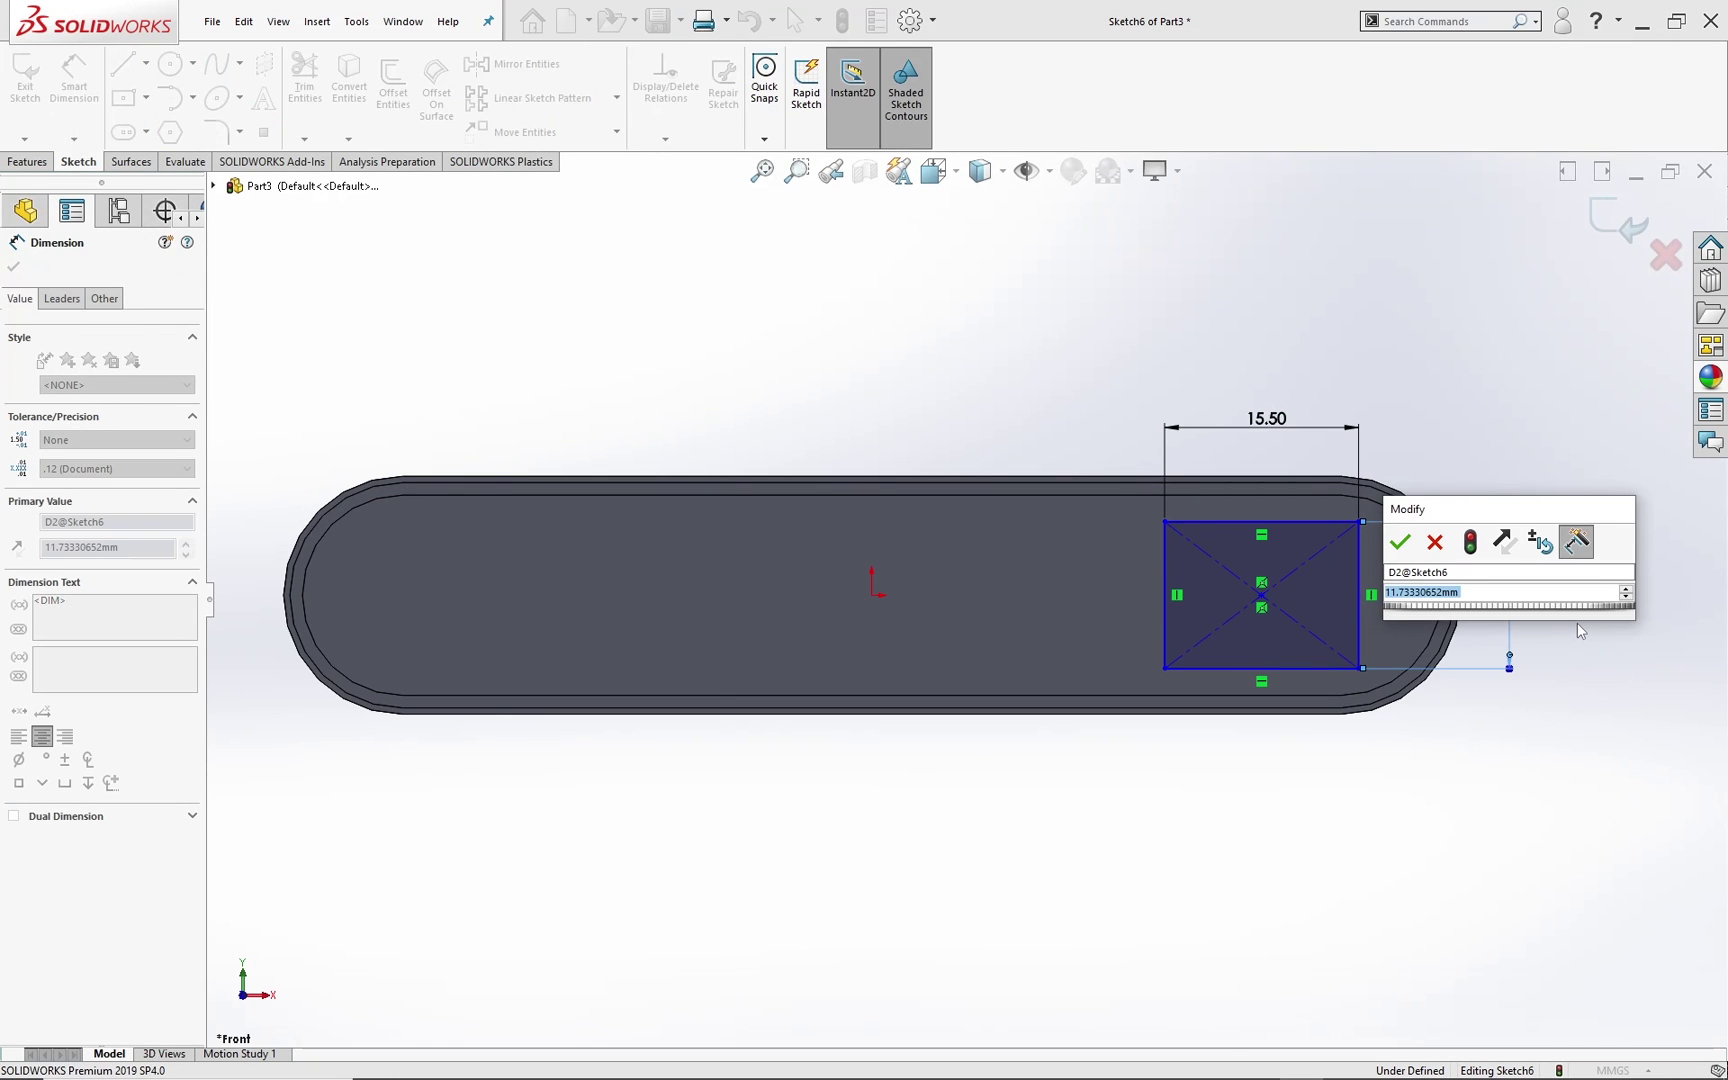
text(15)
key(Return)
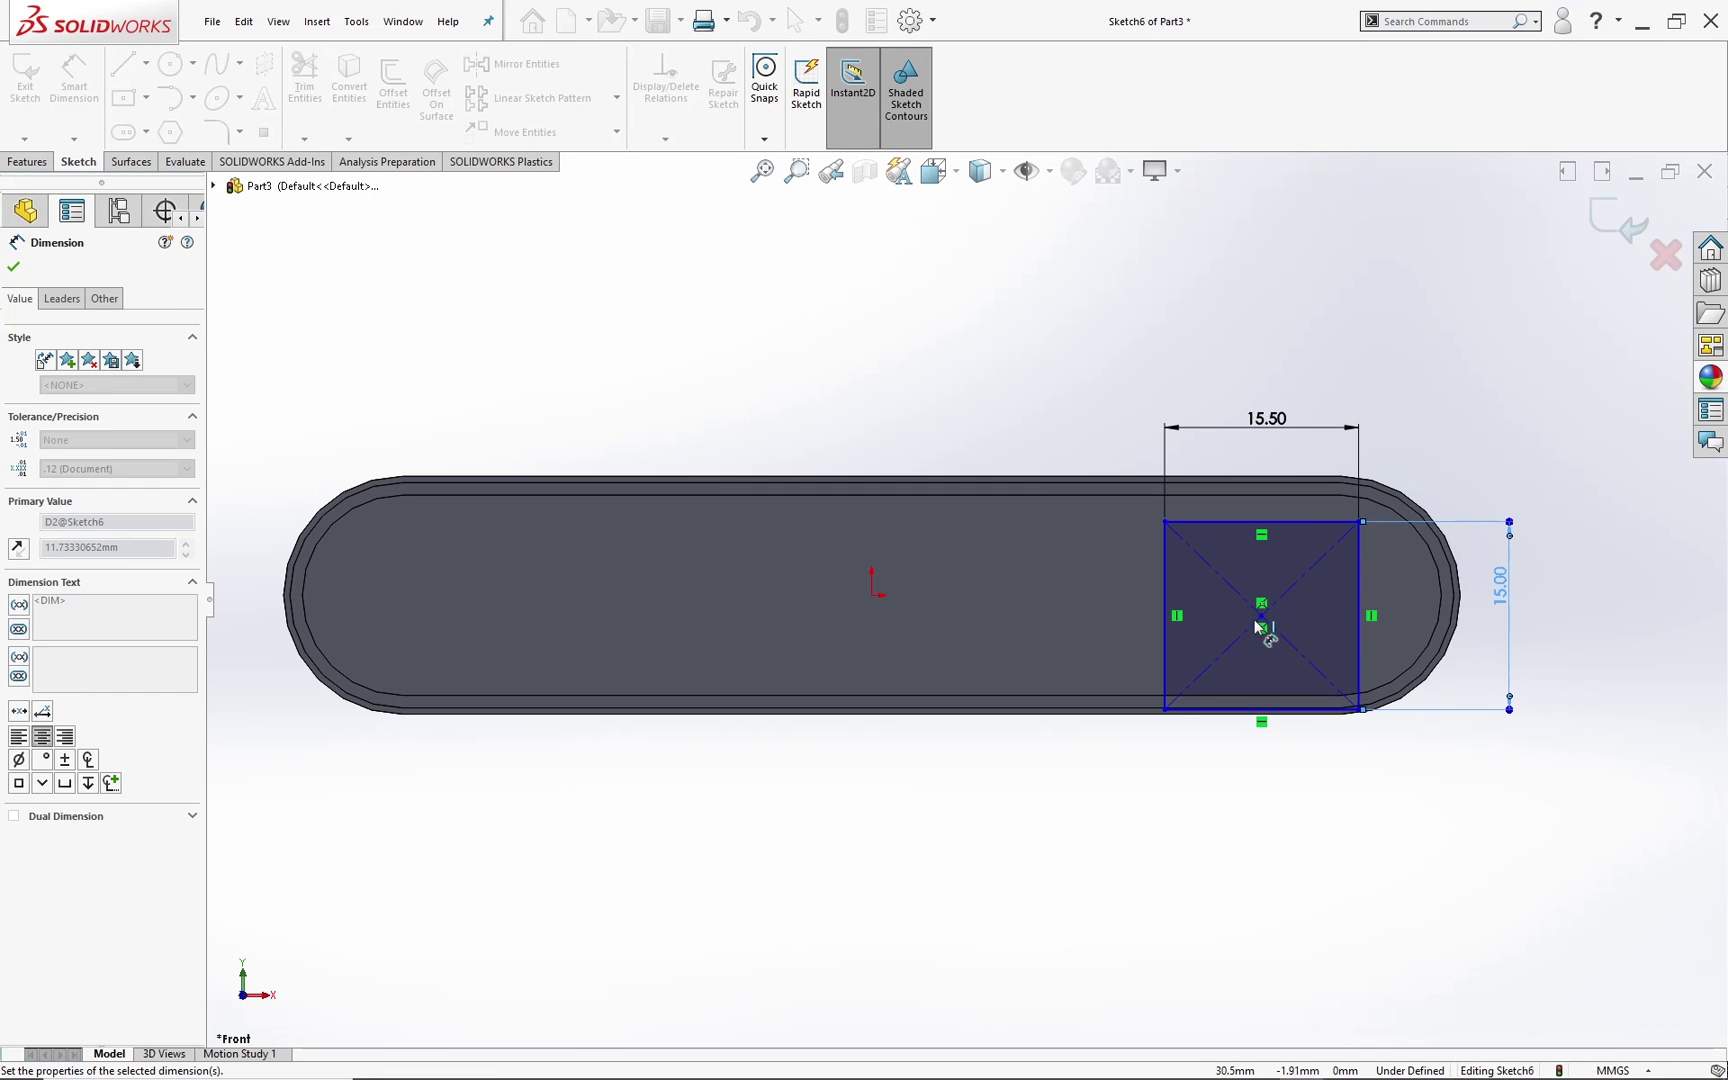
Step: Dimension the horizontal distance between the origin and the rectangle's centre as 27 mm
click(872, 596)
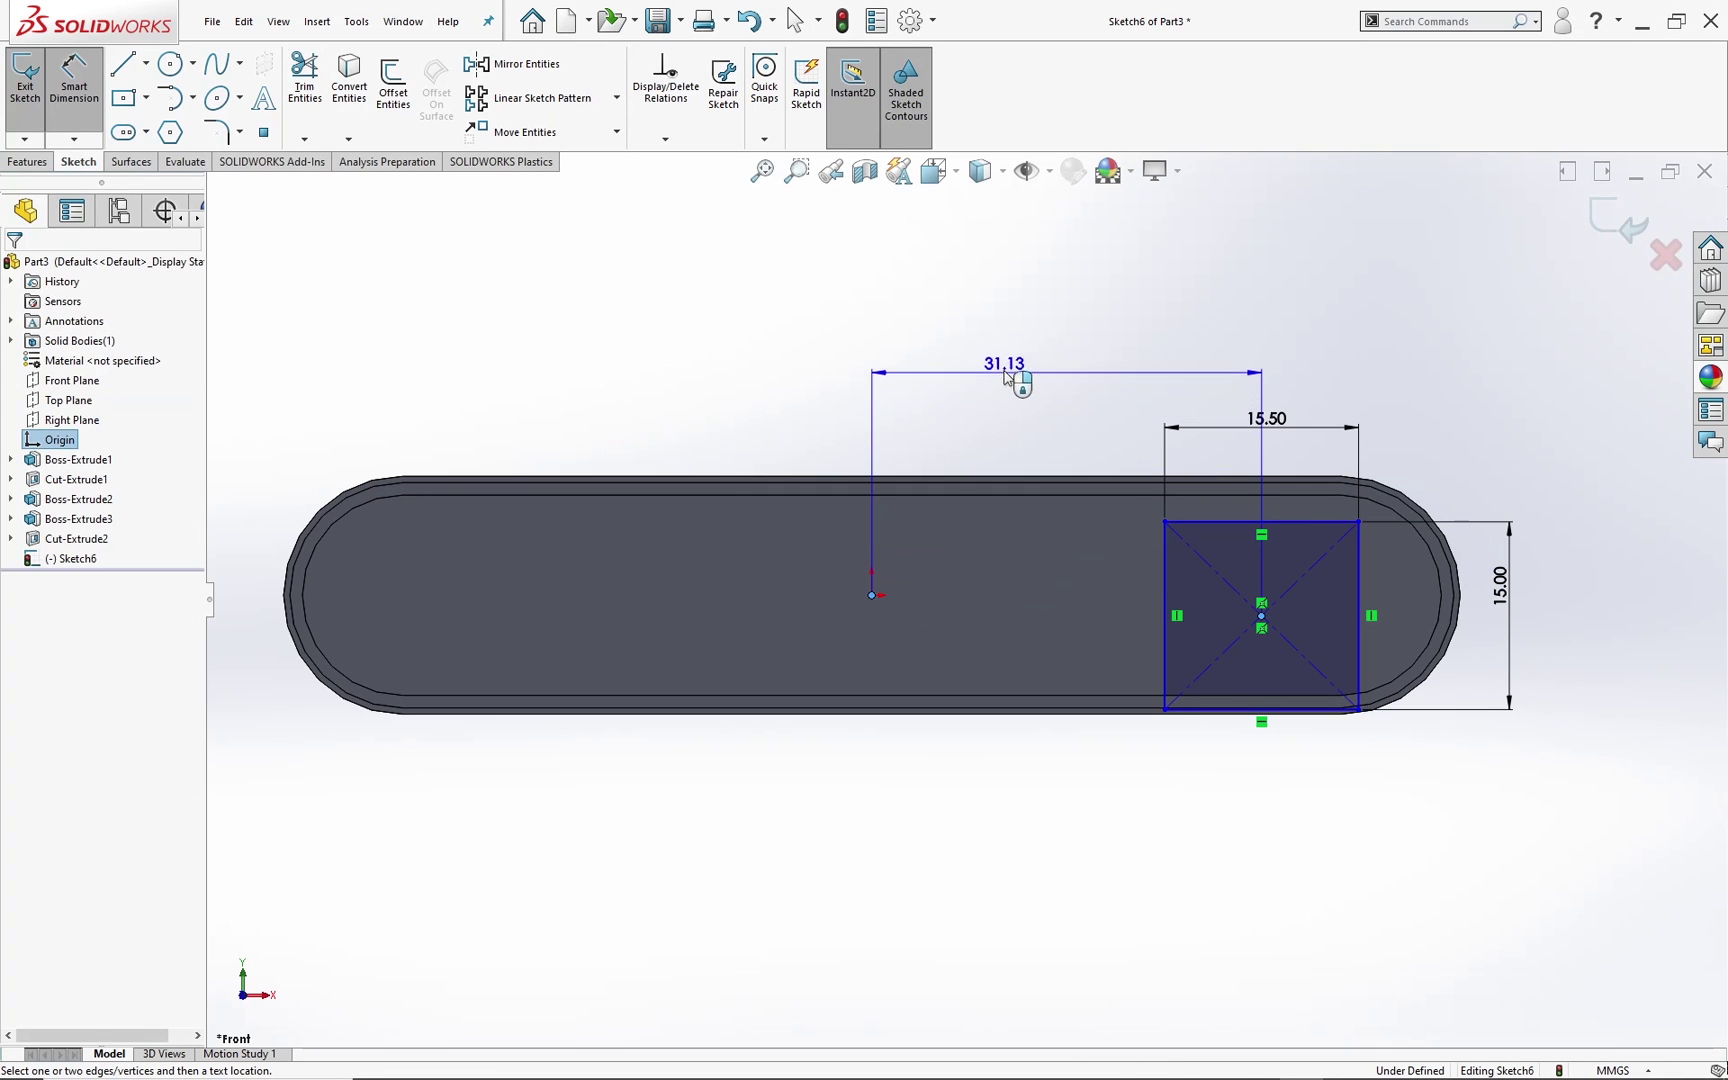
click(1093, 389)
text(27)
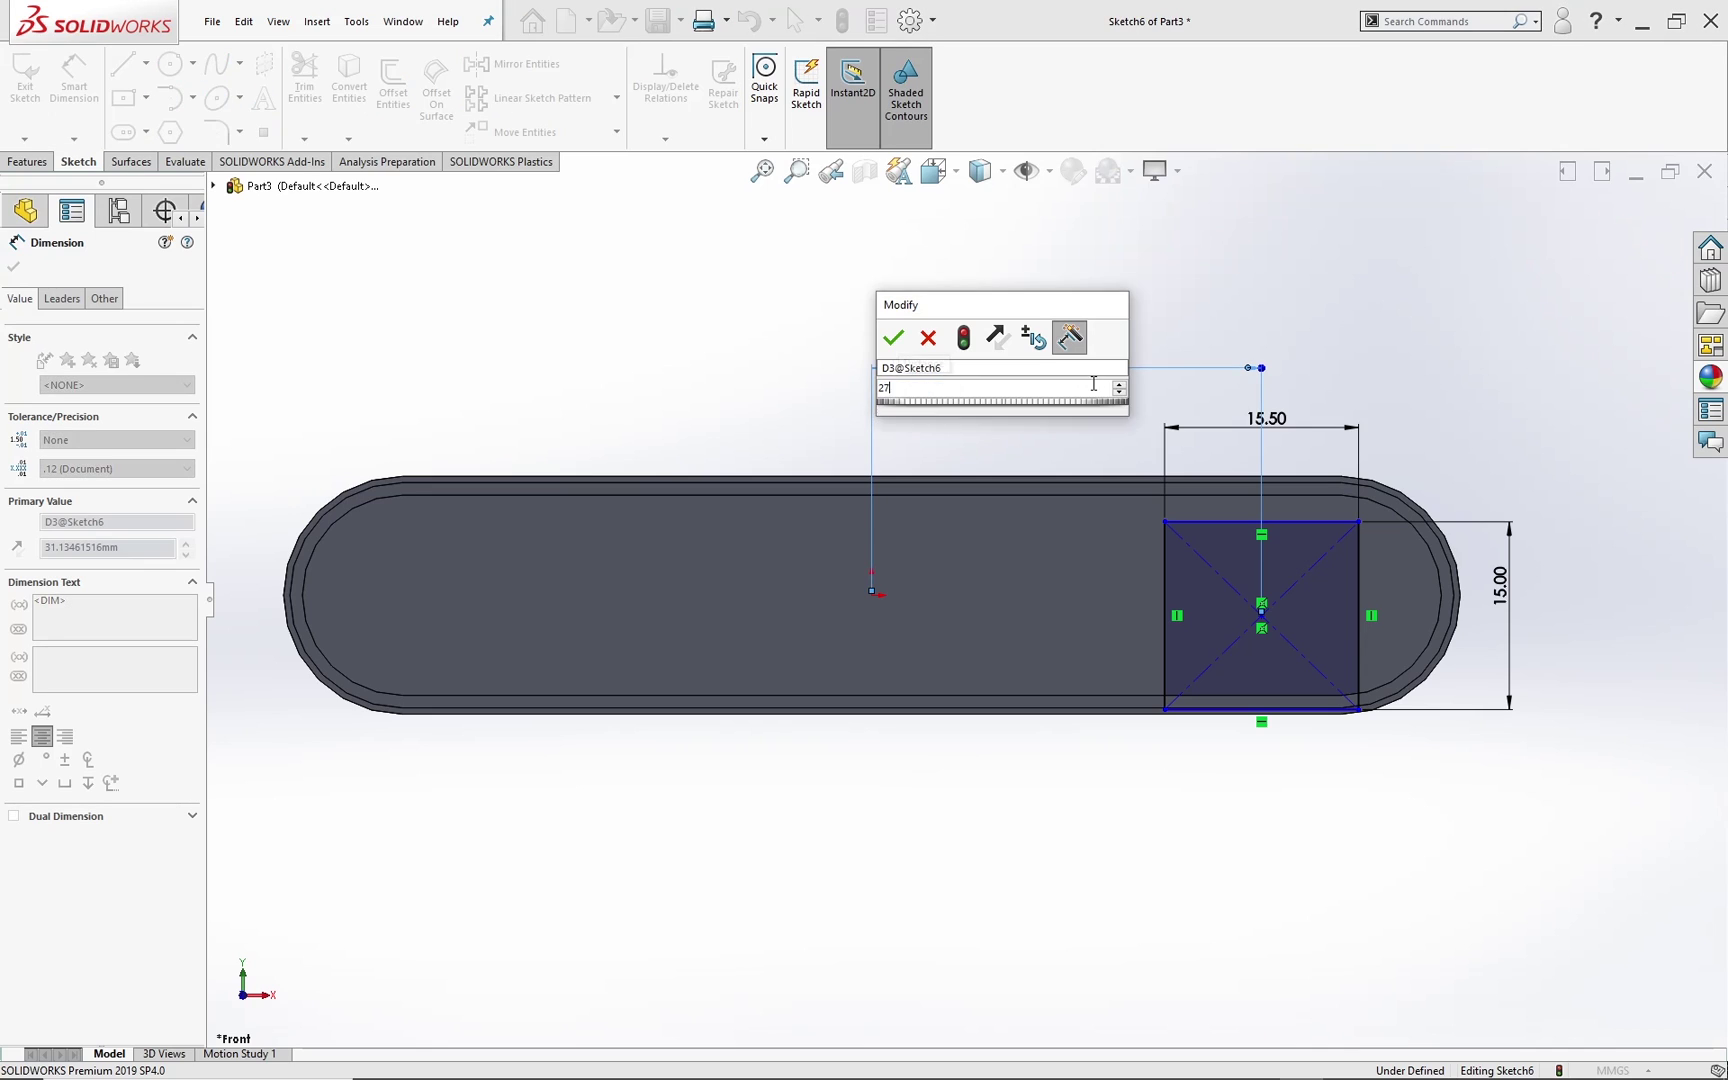
key(Return)
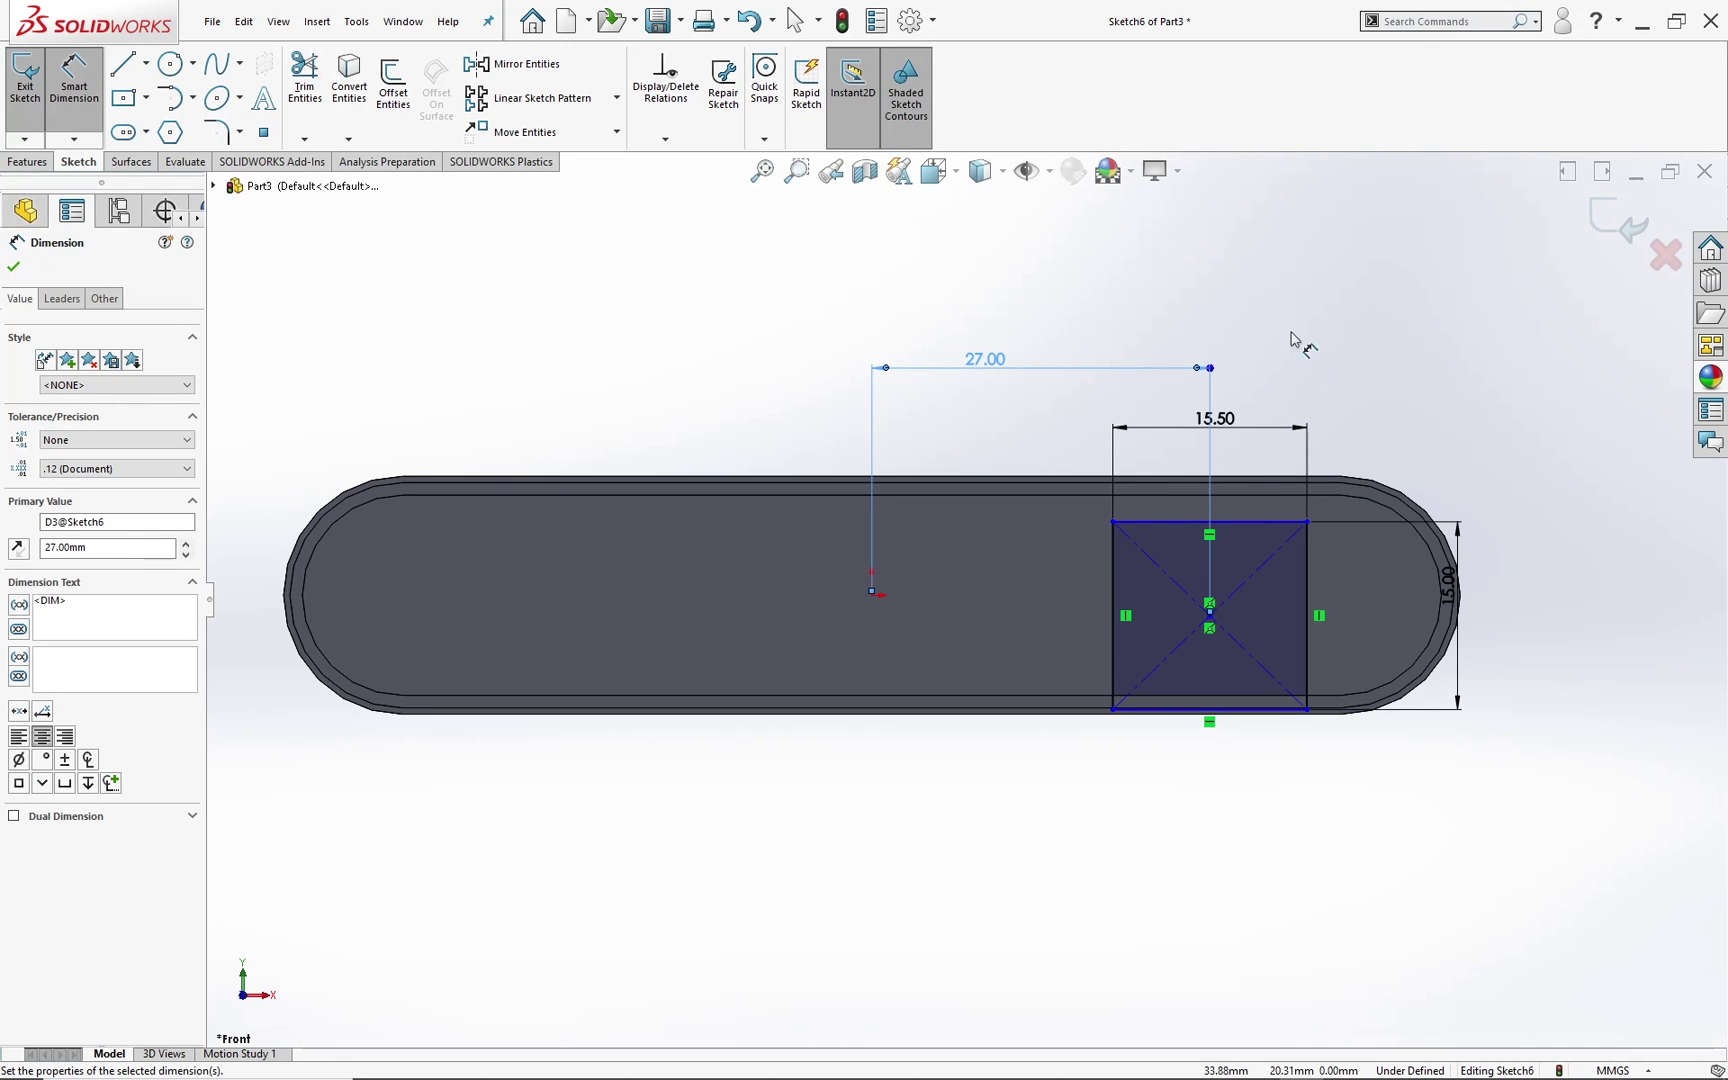
key(Escape)
key(Escape)
Step: Add a horizontal relation between the rectangle's centre point and the origin, and finish the sketch
click(872, 593)
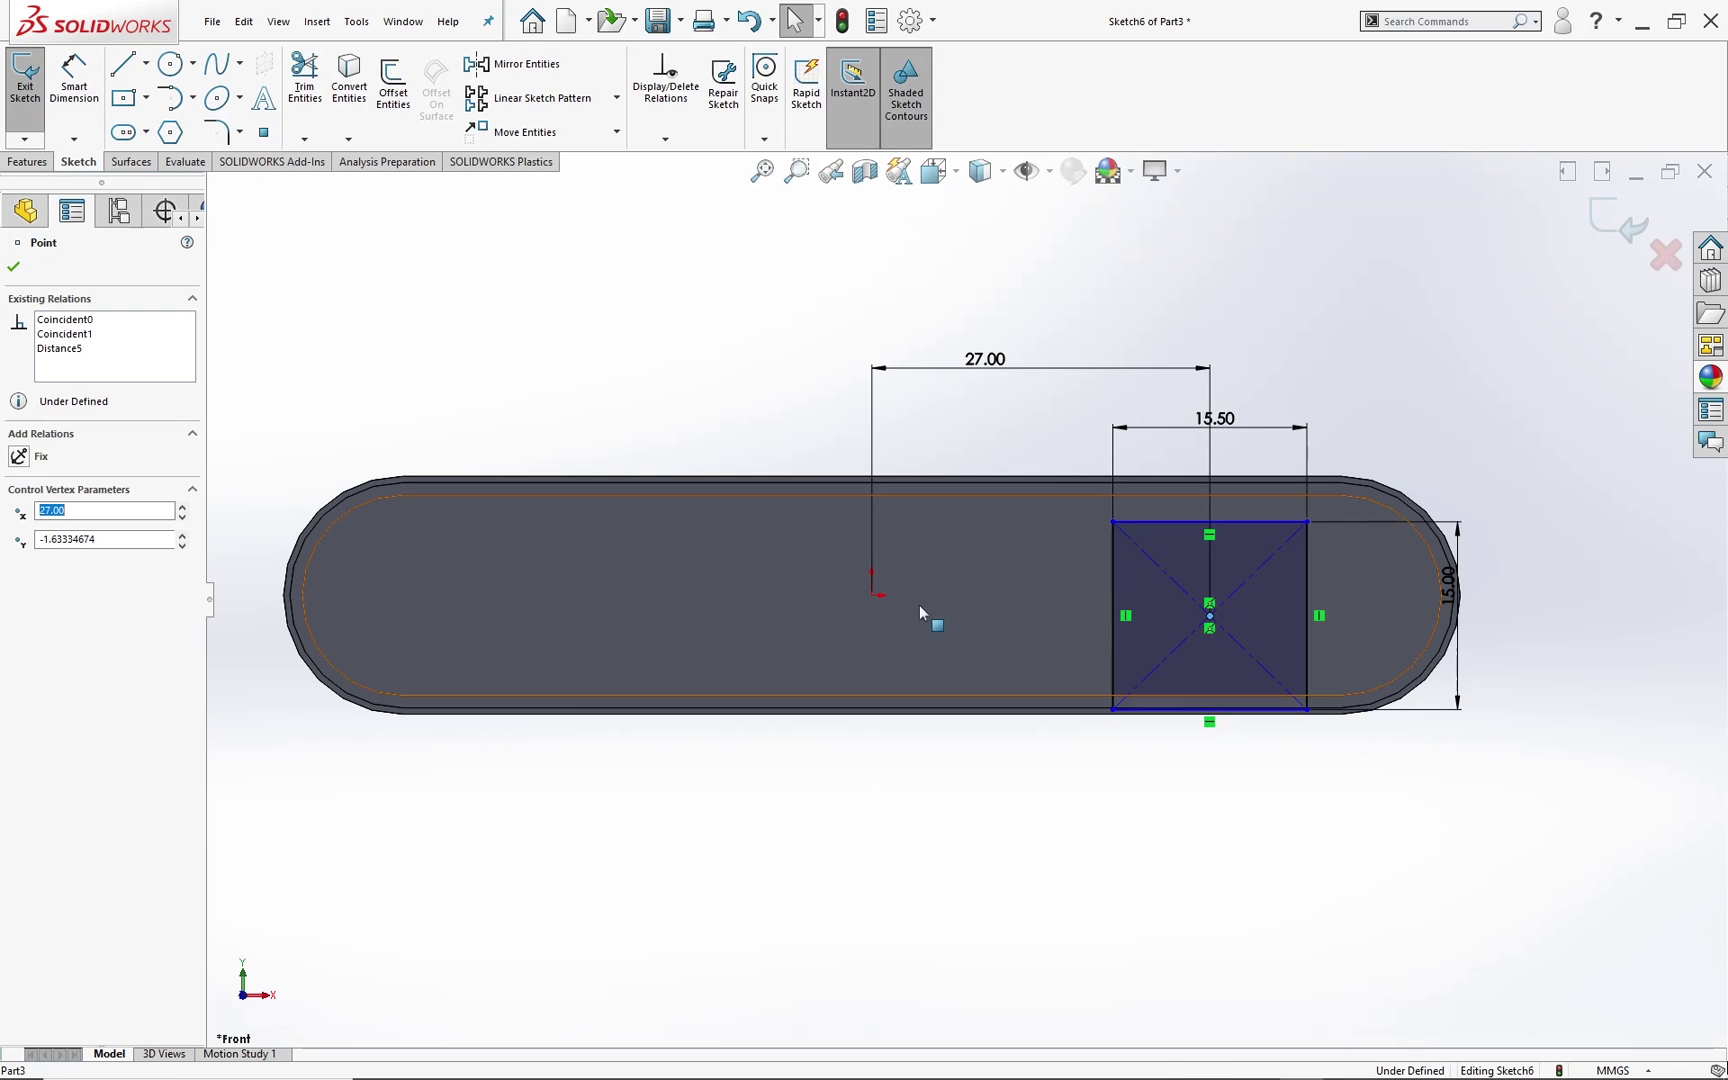
ctrl+click(873, 596)
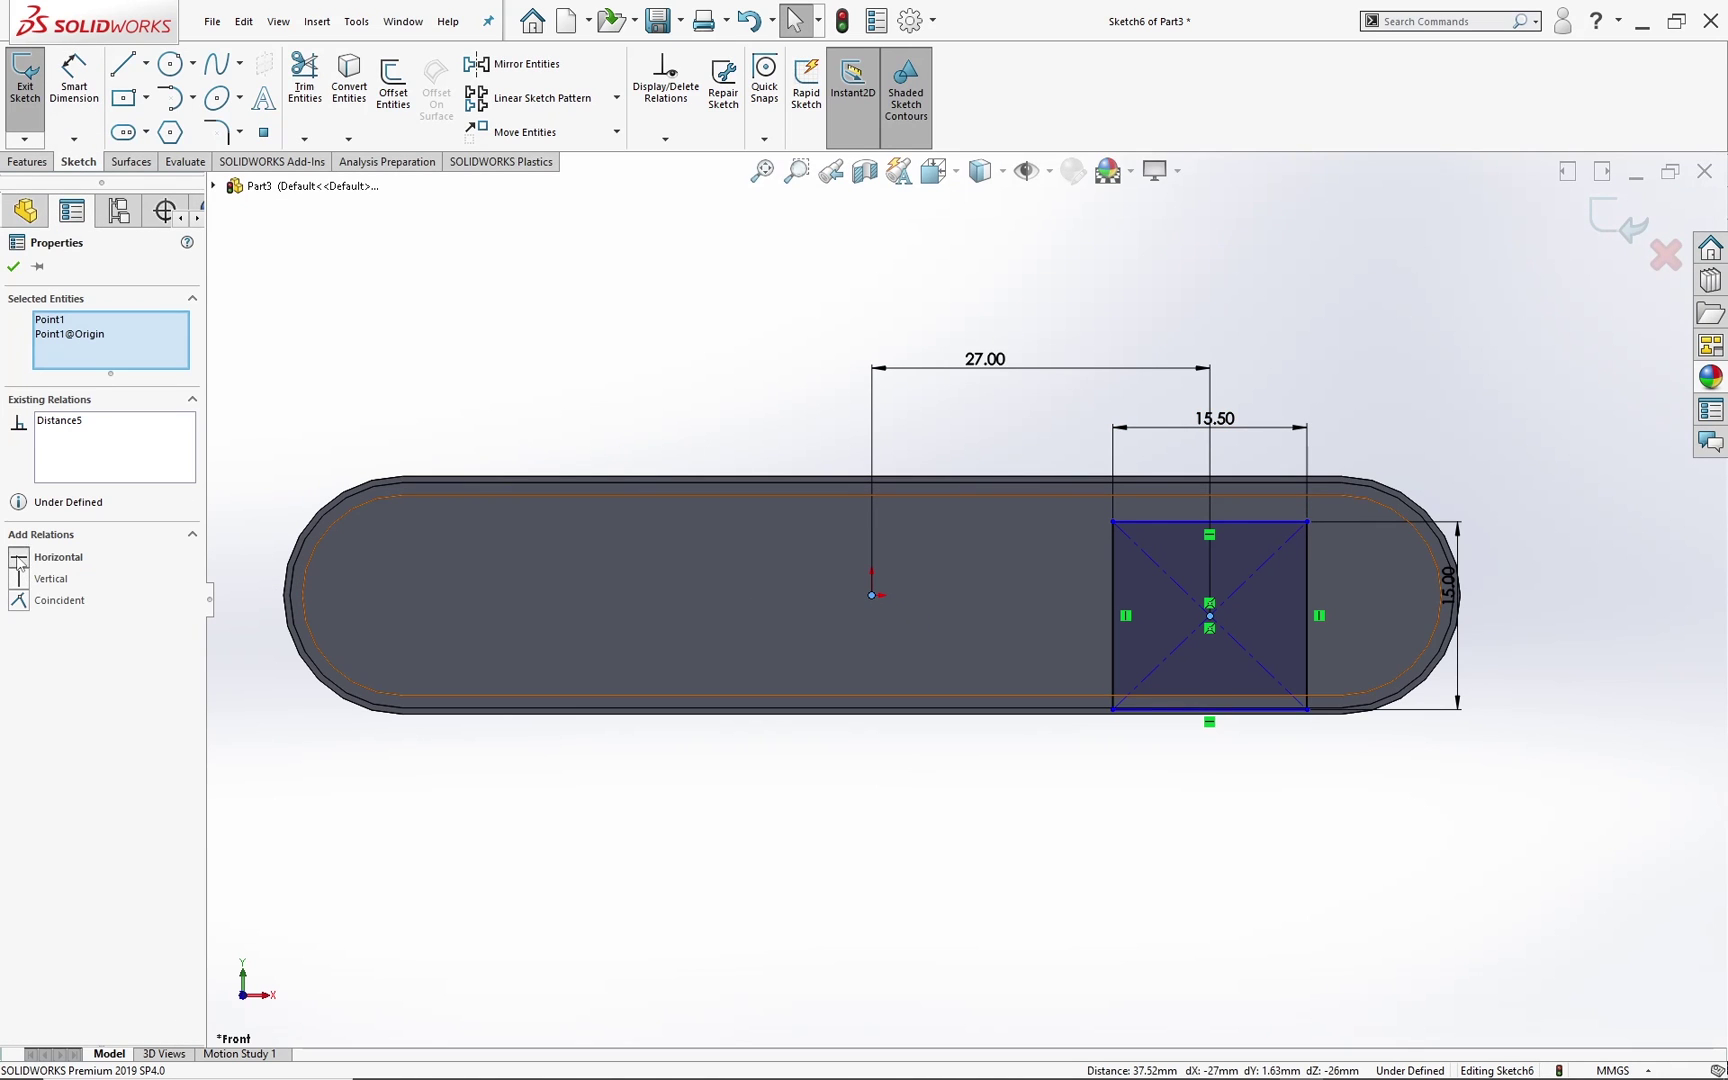
click(19, 563)
click(1377, 335)
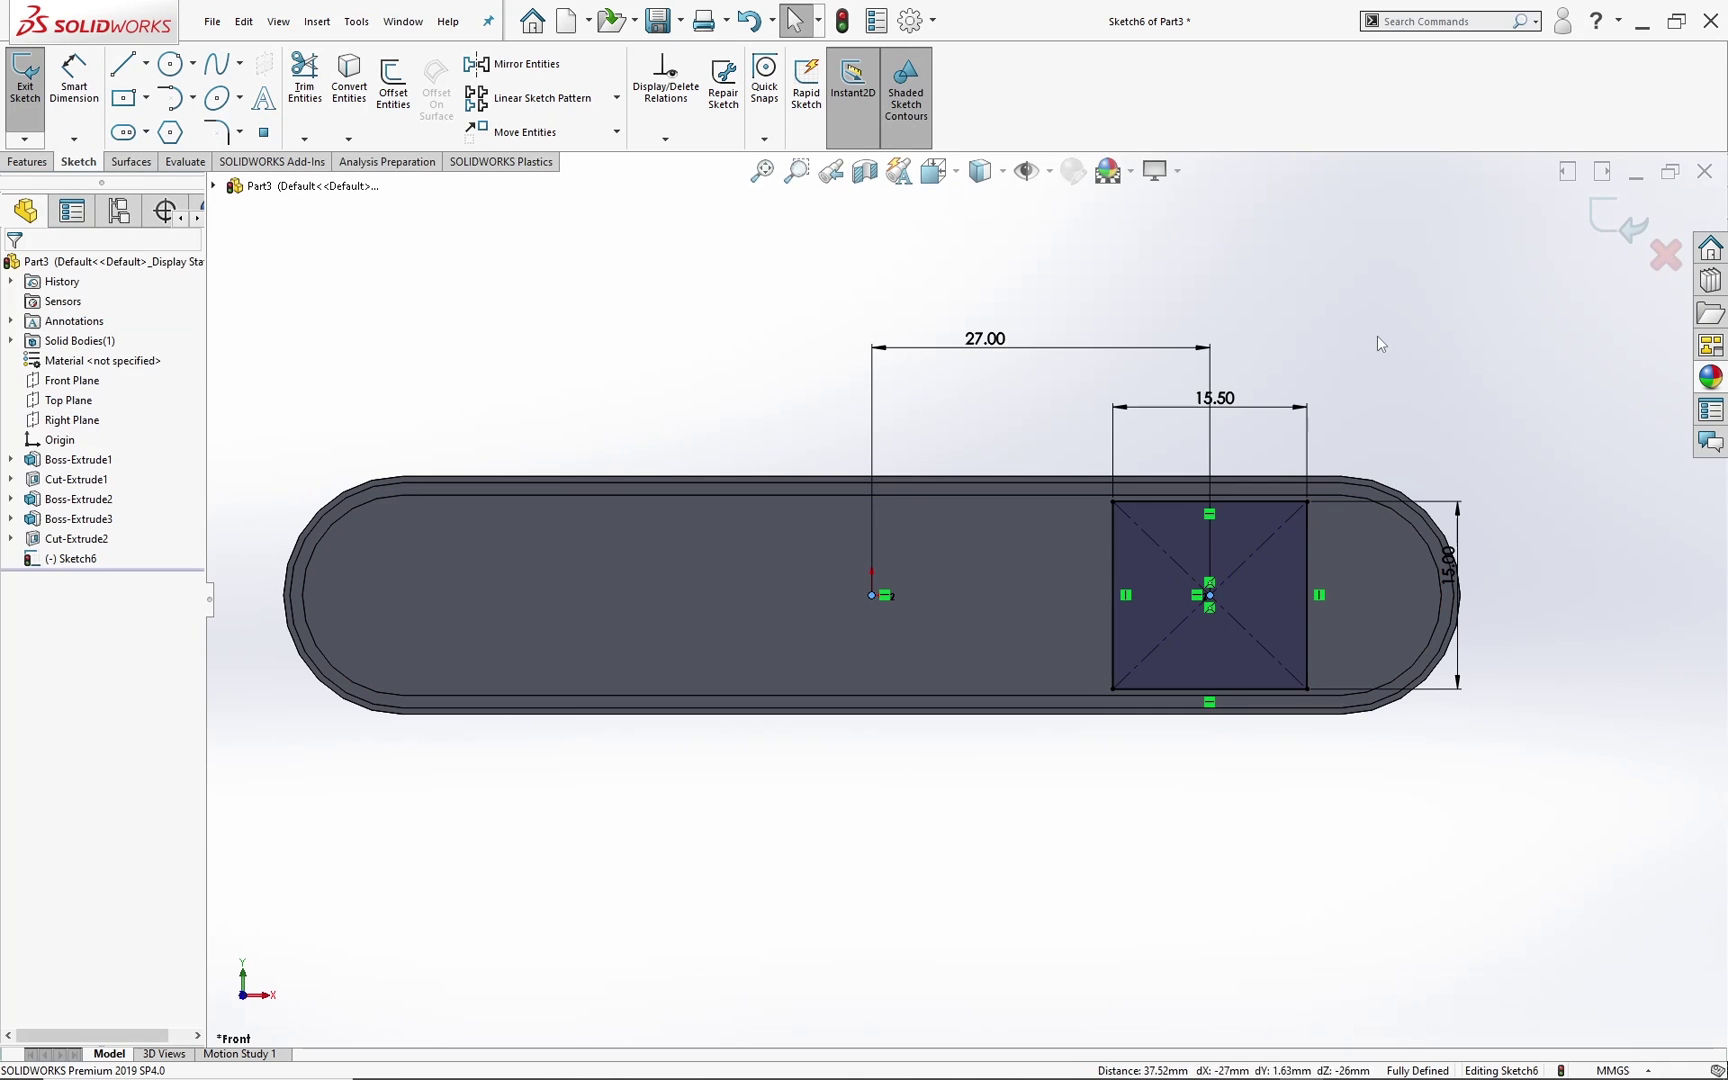
click(1630, 225)
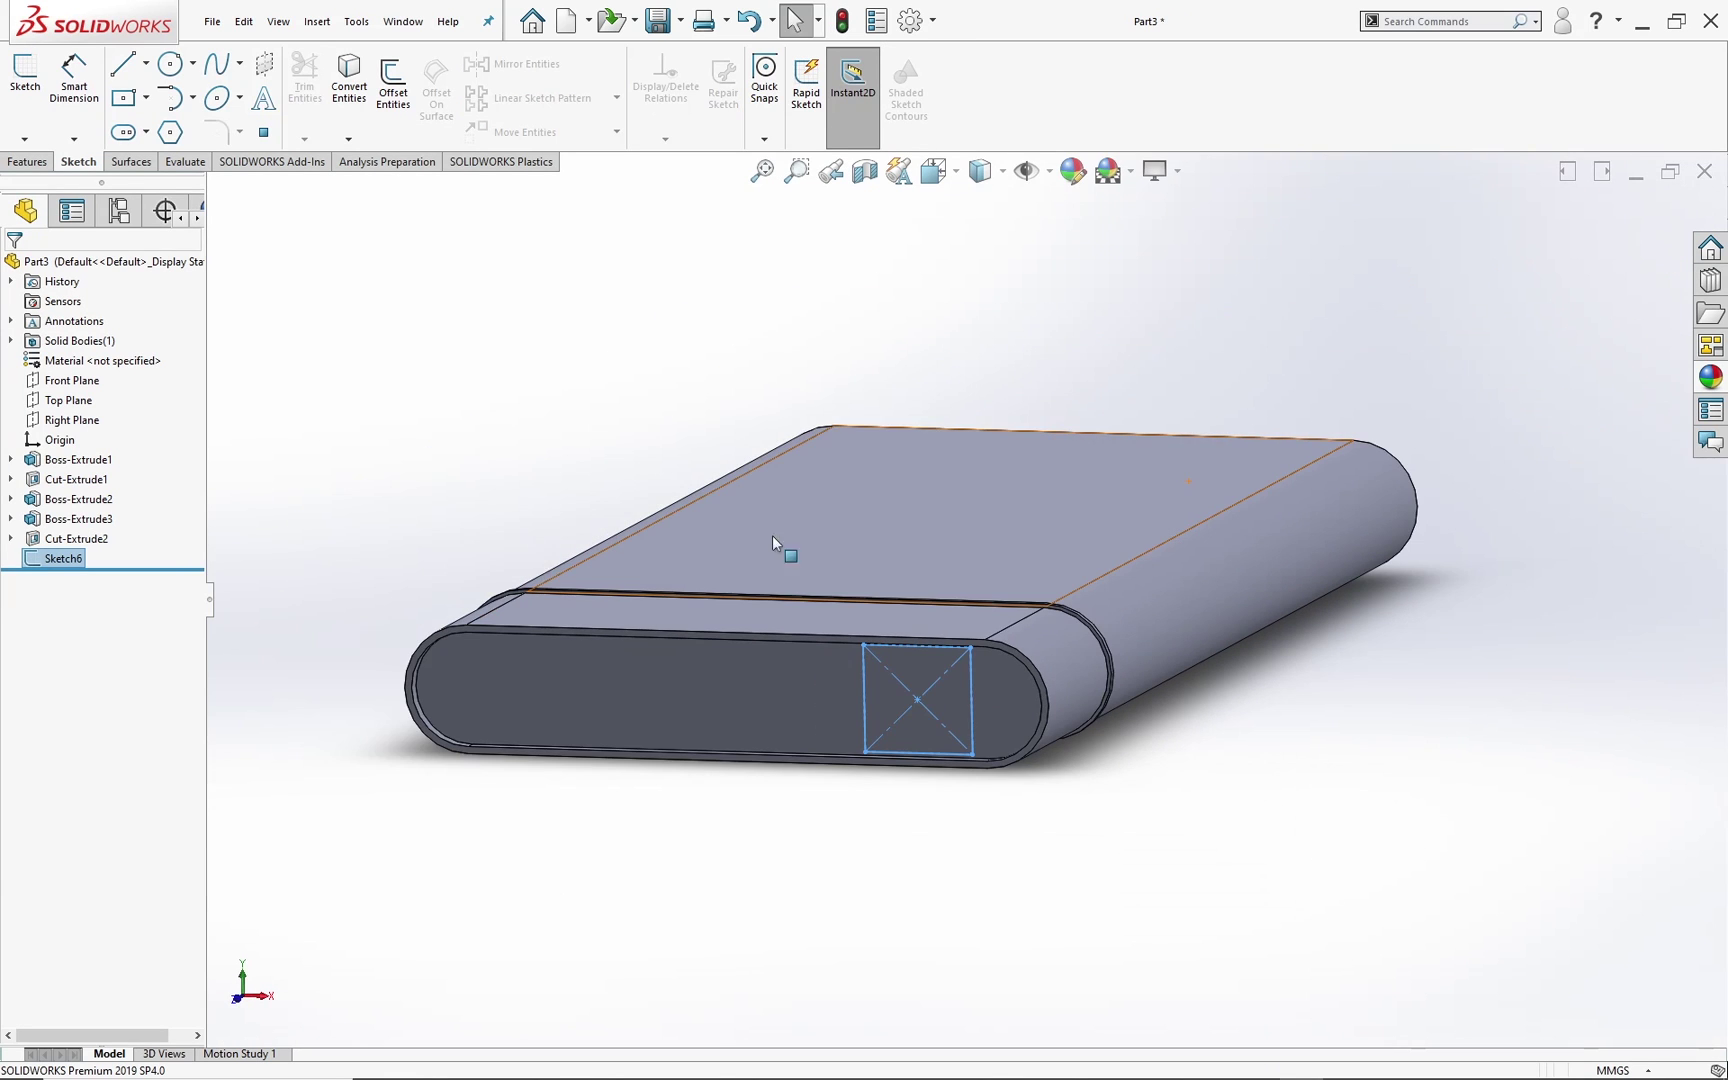
Step: Cut the rectangle as a blind pocket 8 mm deep into the recessed front face
click(28, 161)
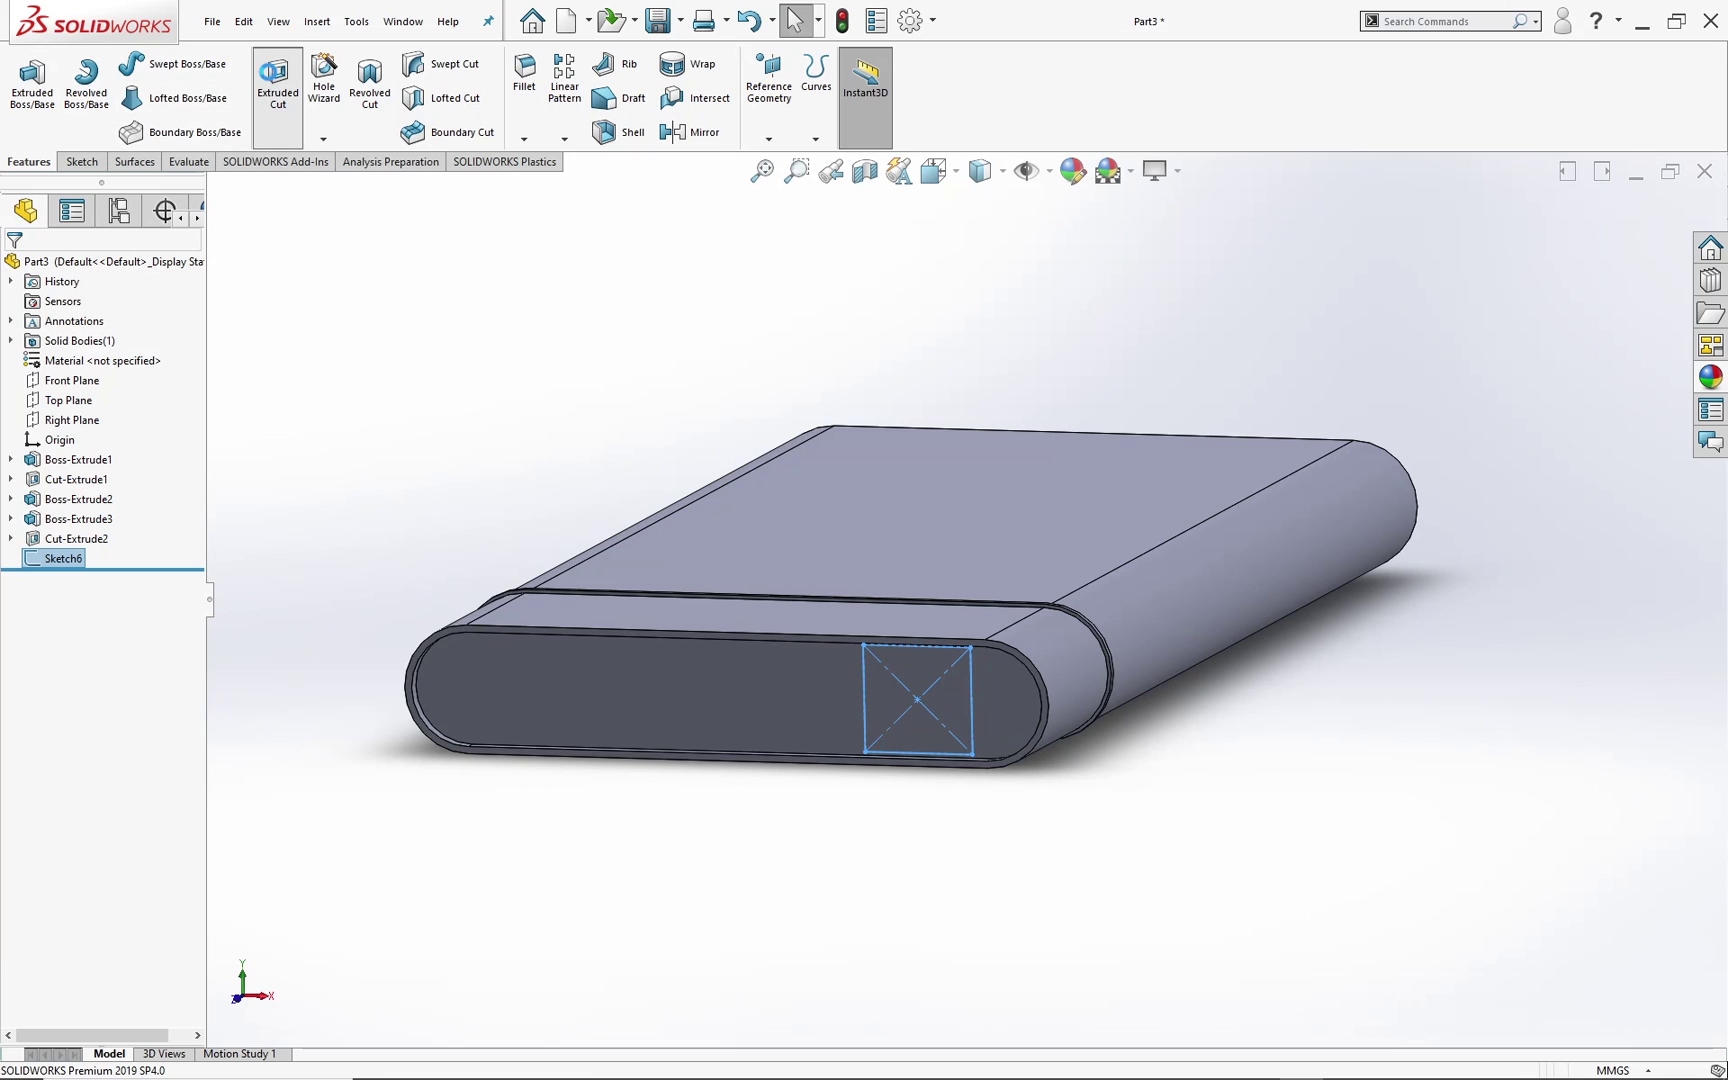
text(8)
key(Return)
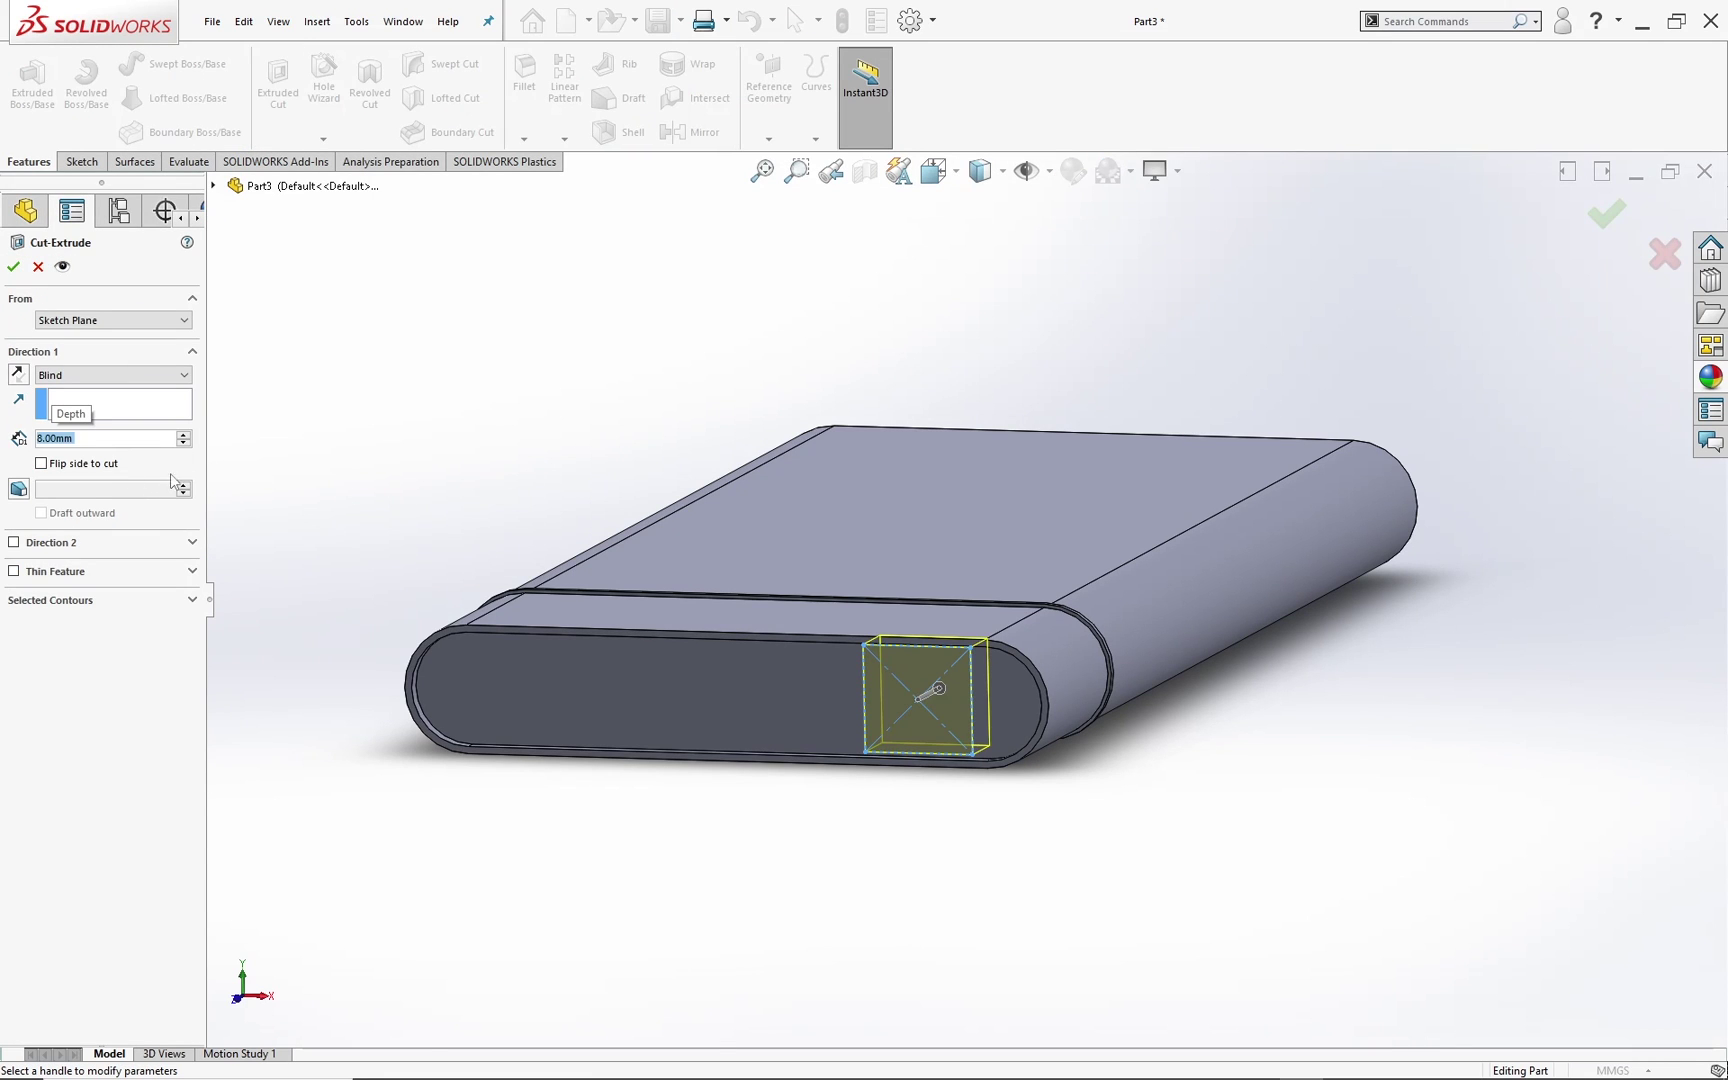
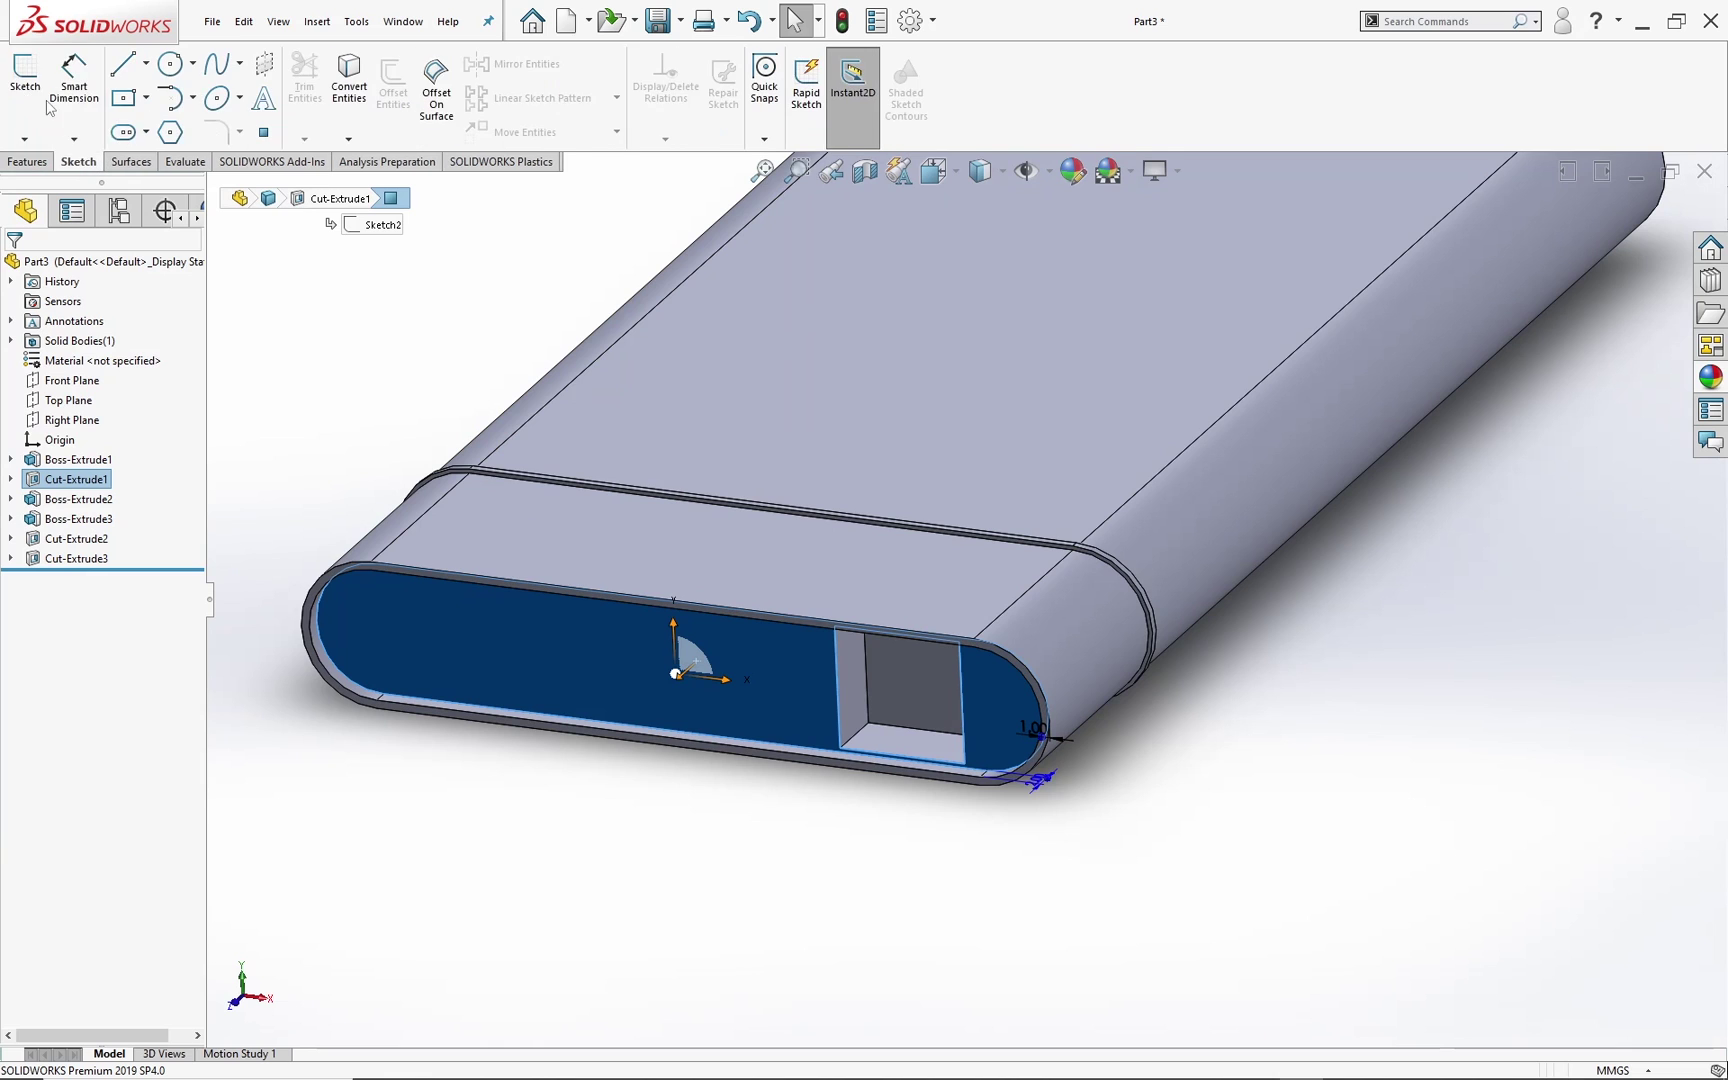
Step: Start another sketch on the recessed front face around the square pocket and view it face-on
click(25, 80)
click(655, 520)
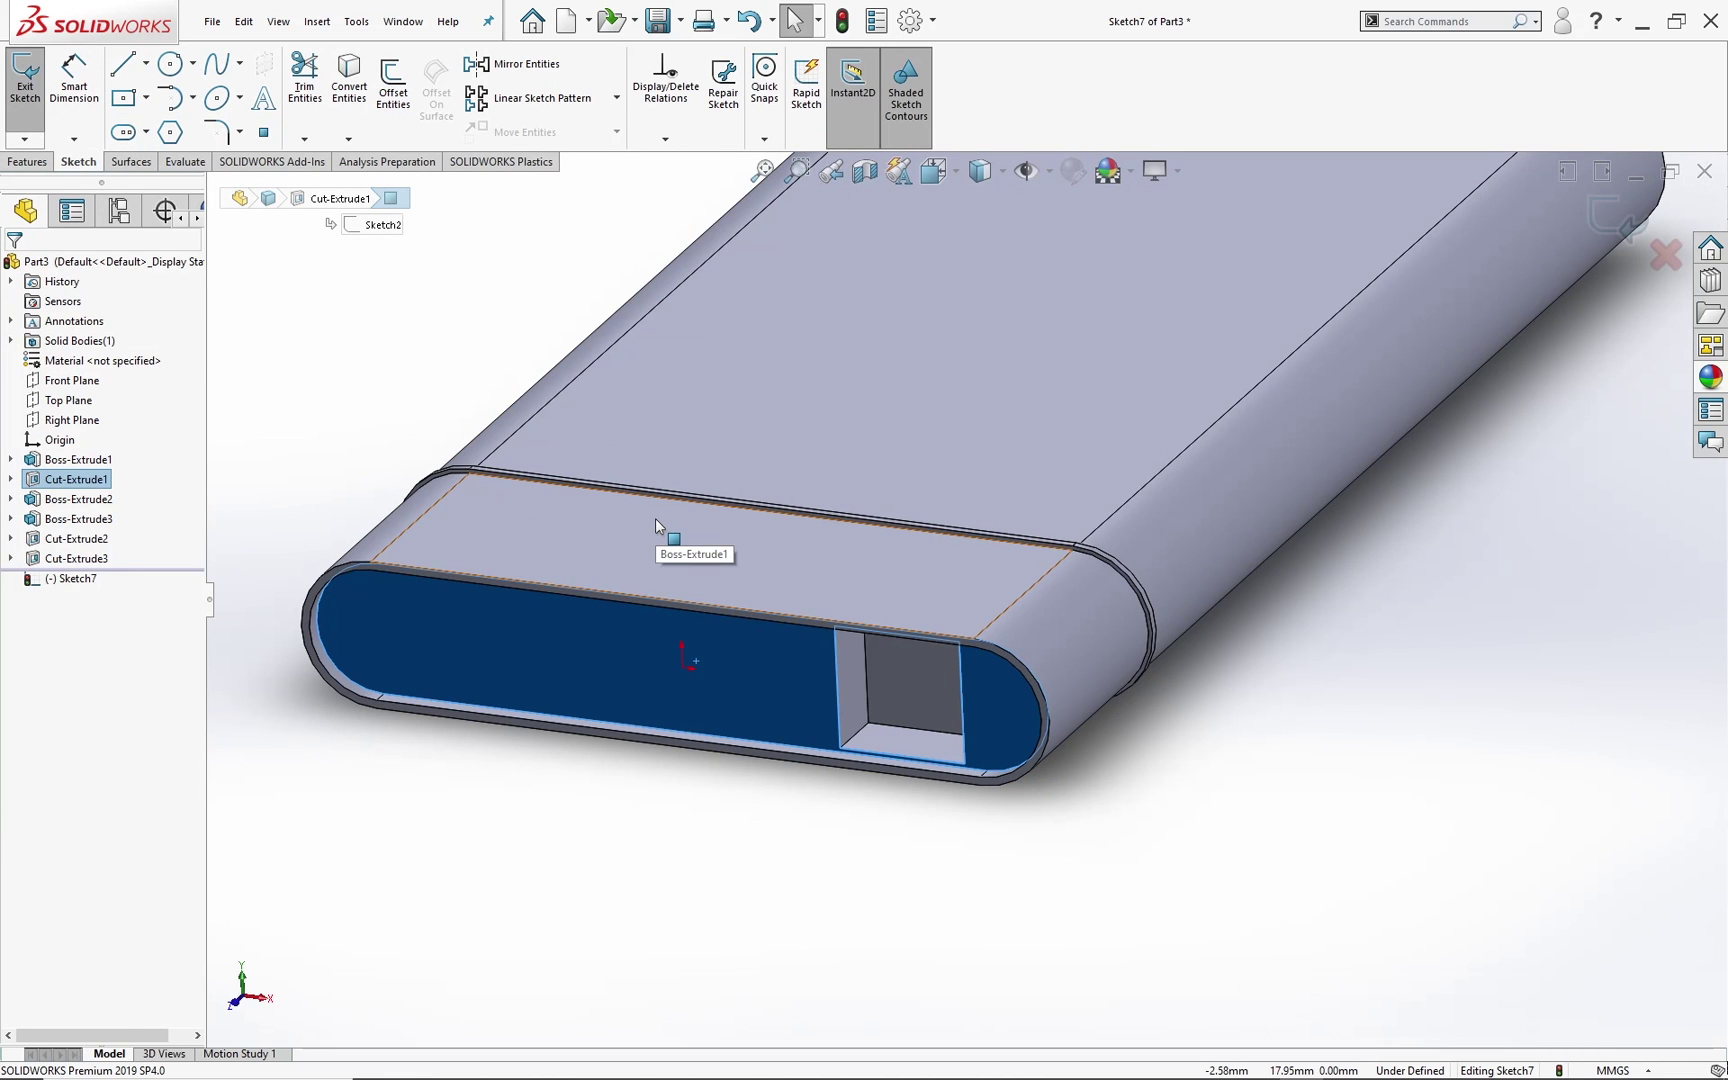
right_click(70, 578)
click(136, 556)
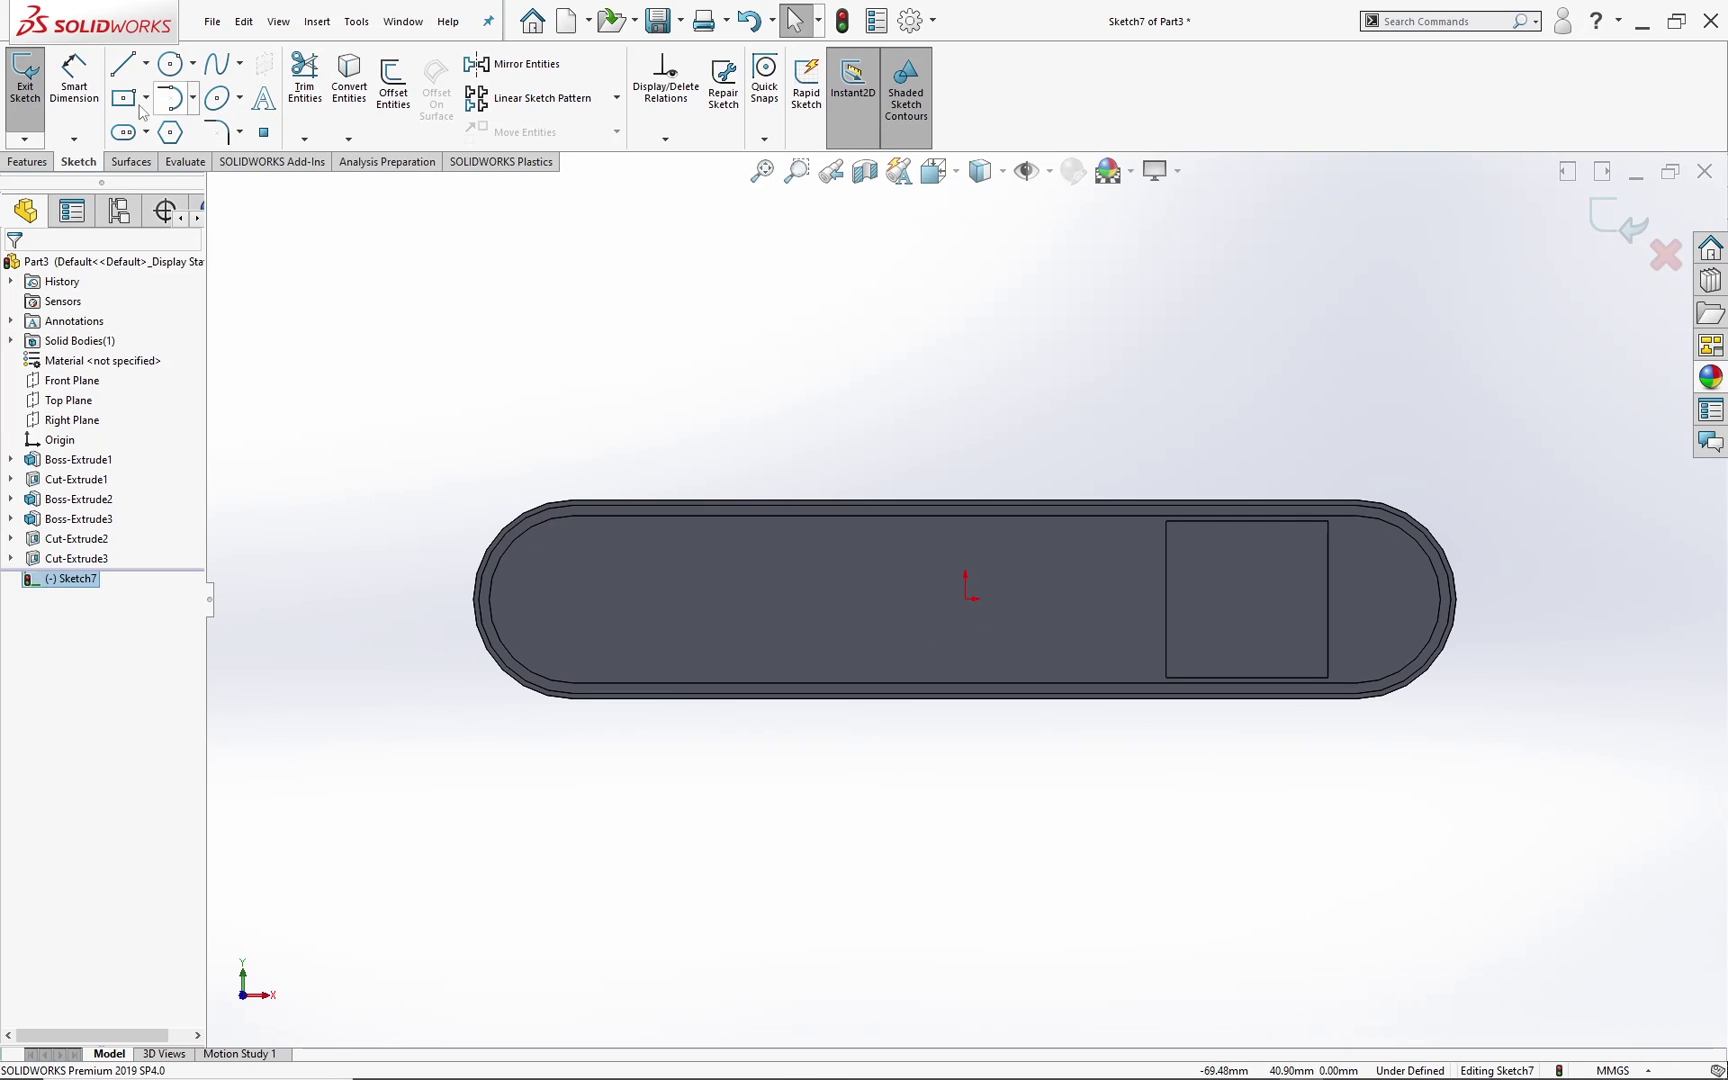
Step: Sketch a centre rectangle level with the origin, centred about 4 mm to its right, between the origin and the pocket
scroll(1022, 615, down, 2)
click(1001, 596)
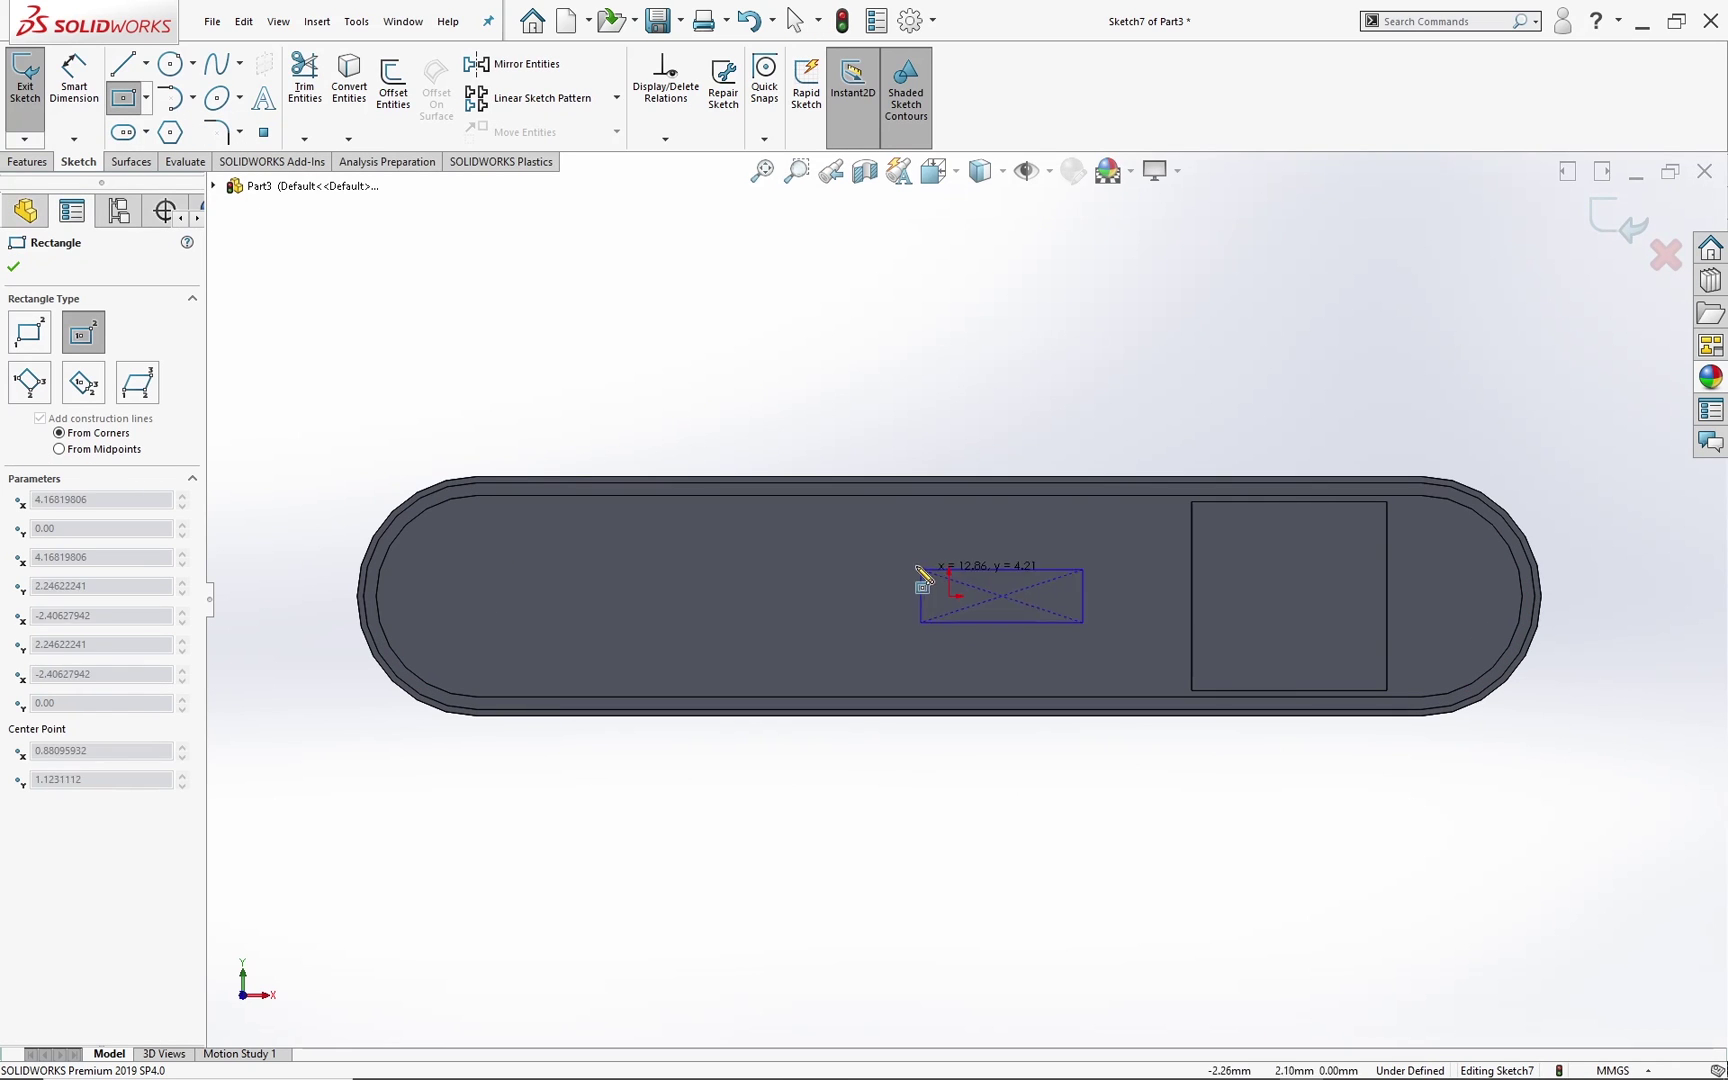
click(886, 555)
click(851, 596)
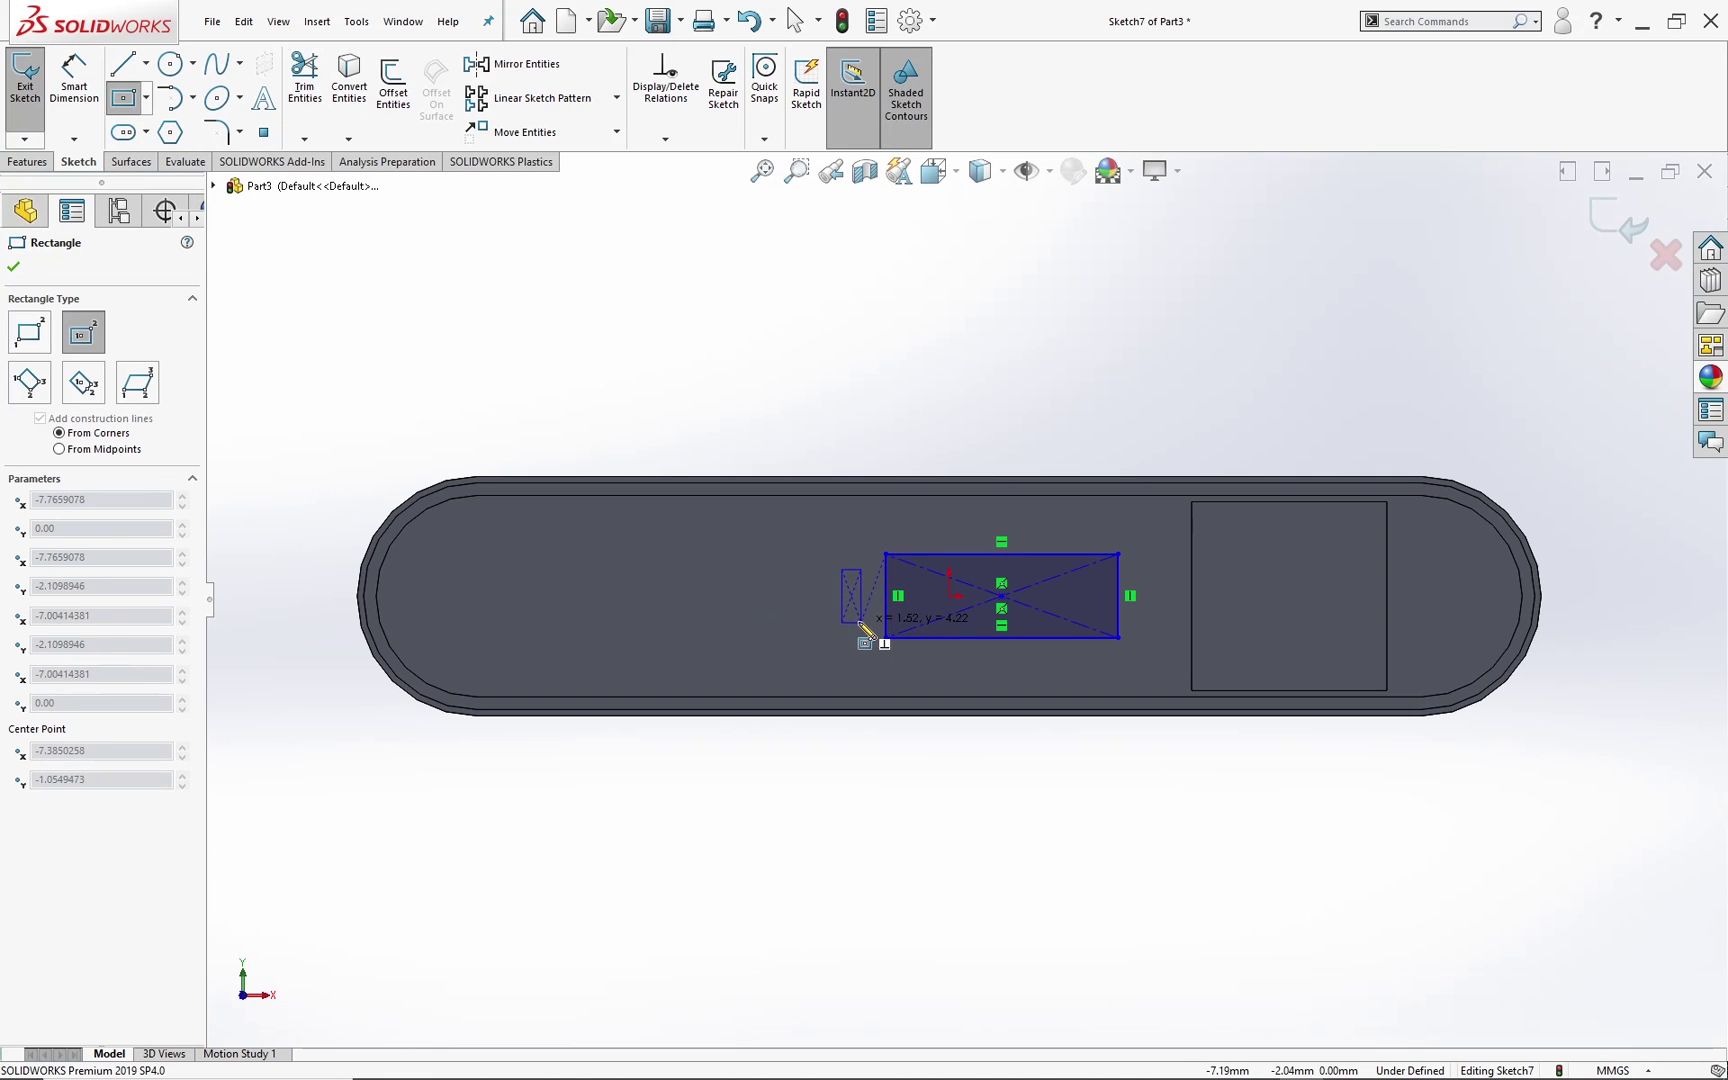
key(Escape)
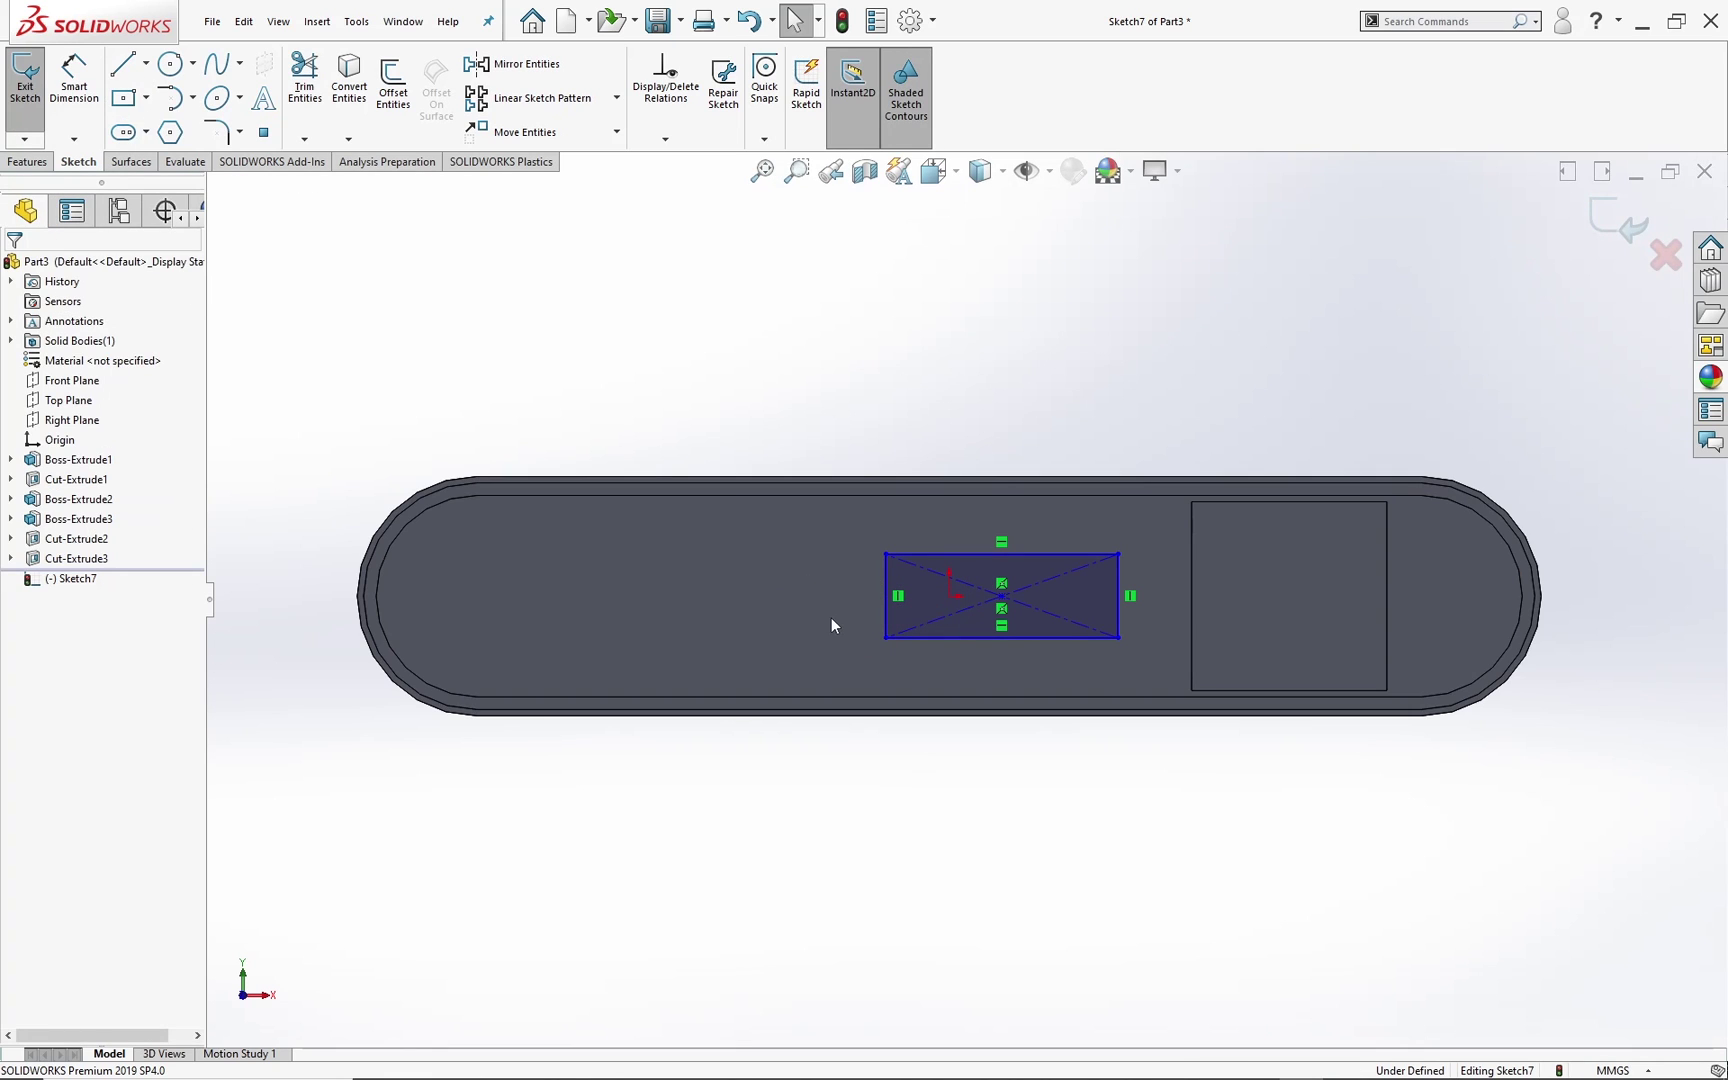
Step: Sketch a second centre rectangle about 14.9 by 6.6 mm, centred about 19 mm to the left of the origin
key(Return)
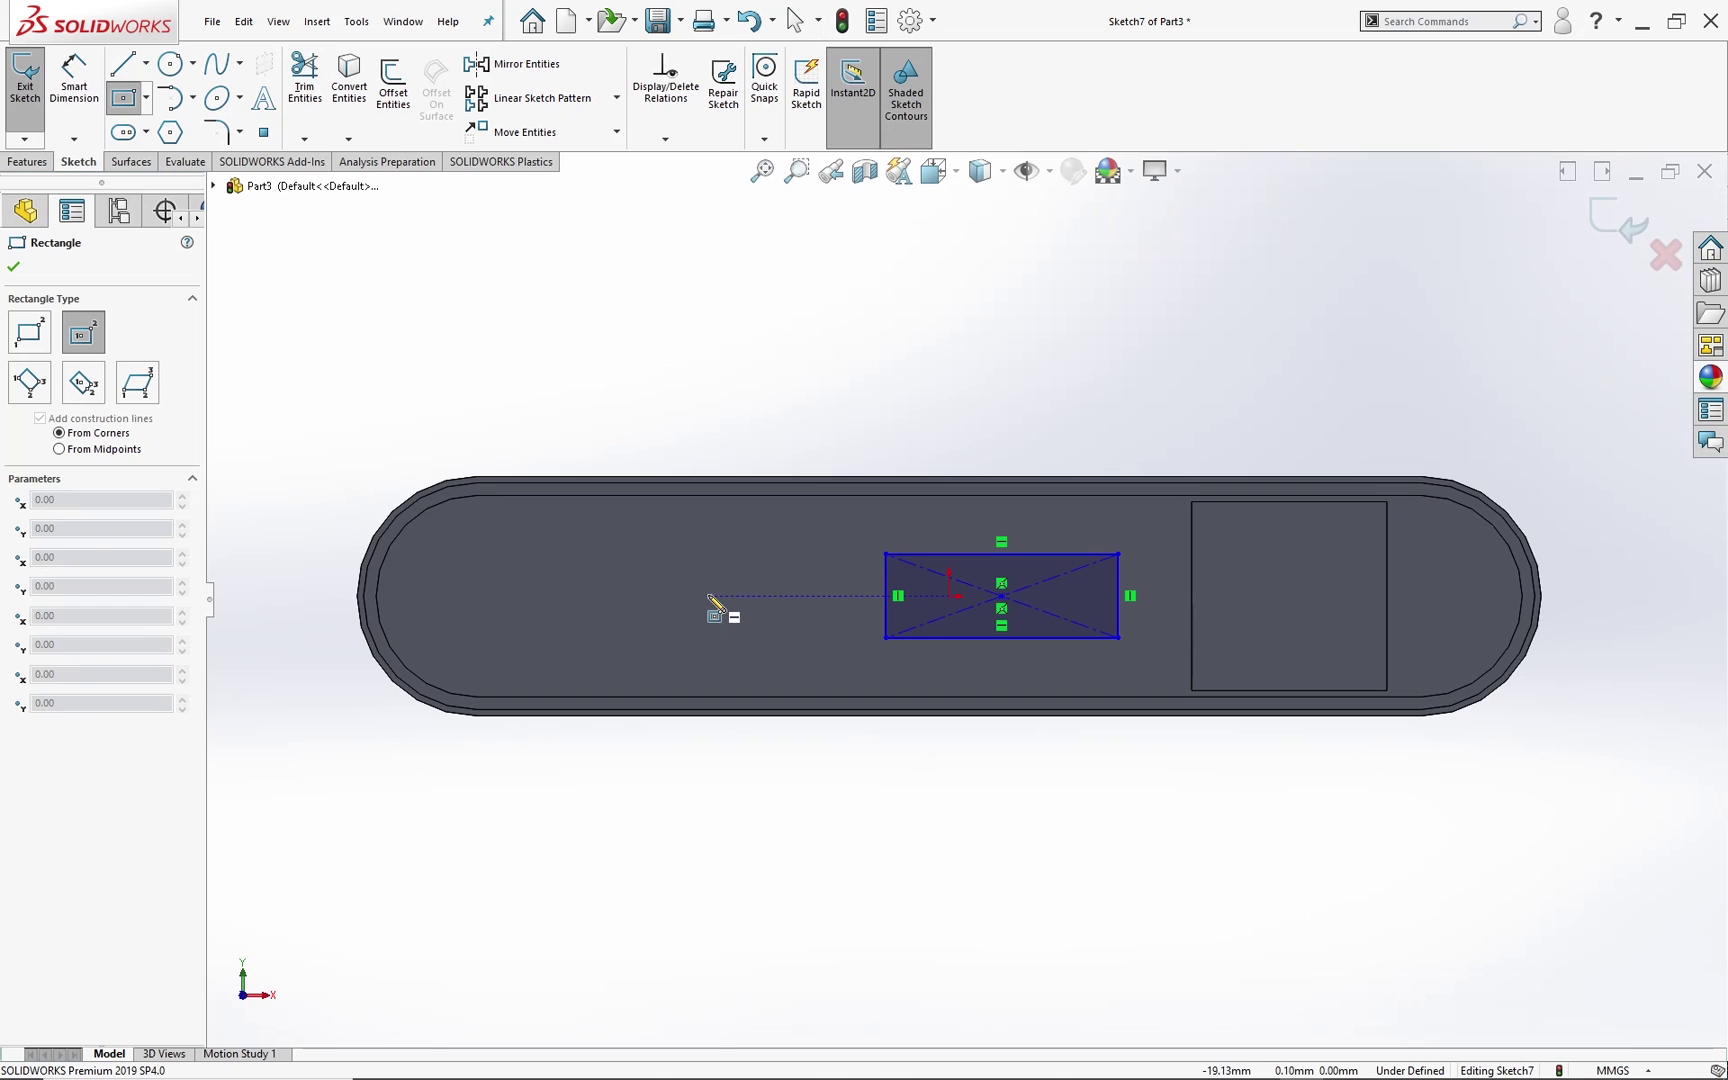
click(709, 596)
click(802, 637)
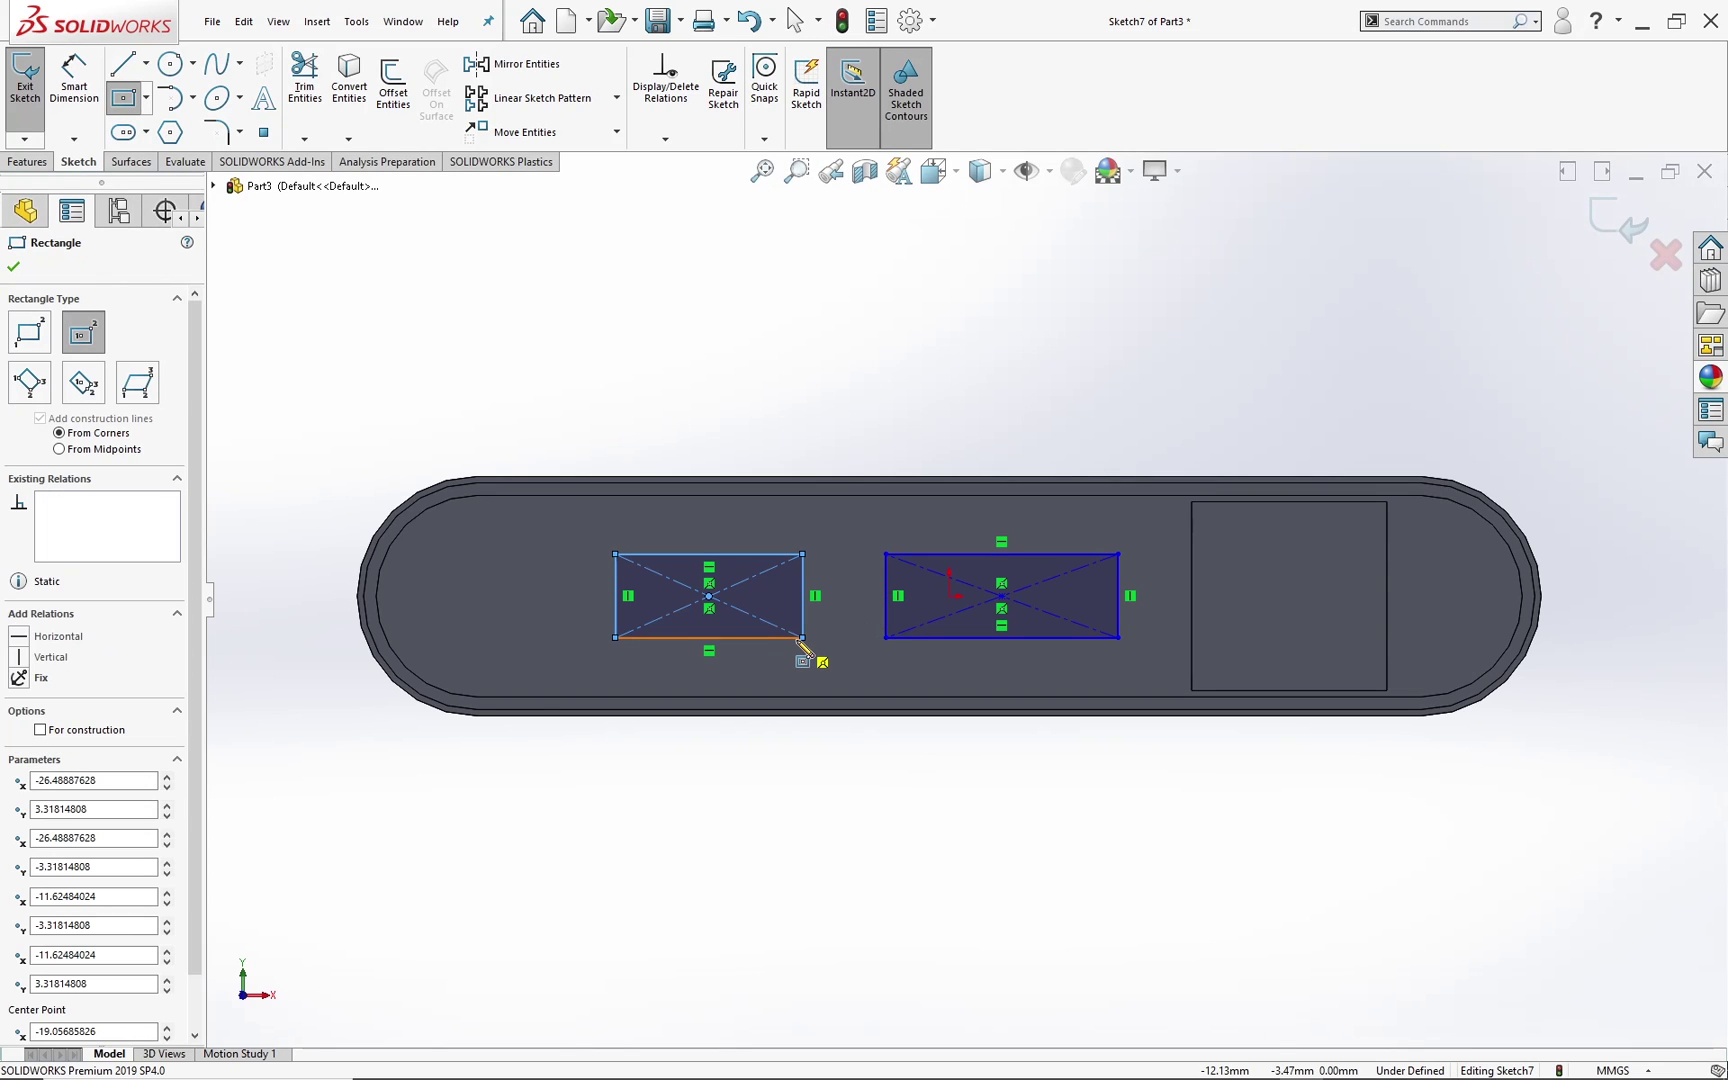
key(Escape)
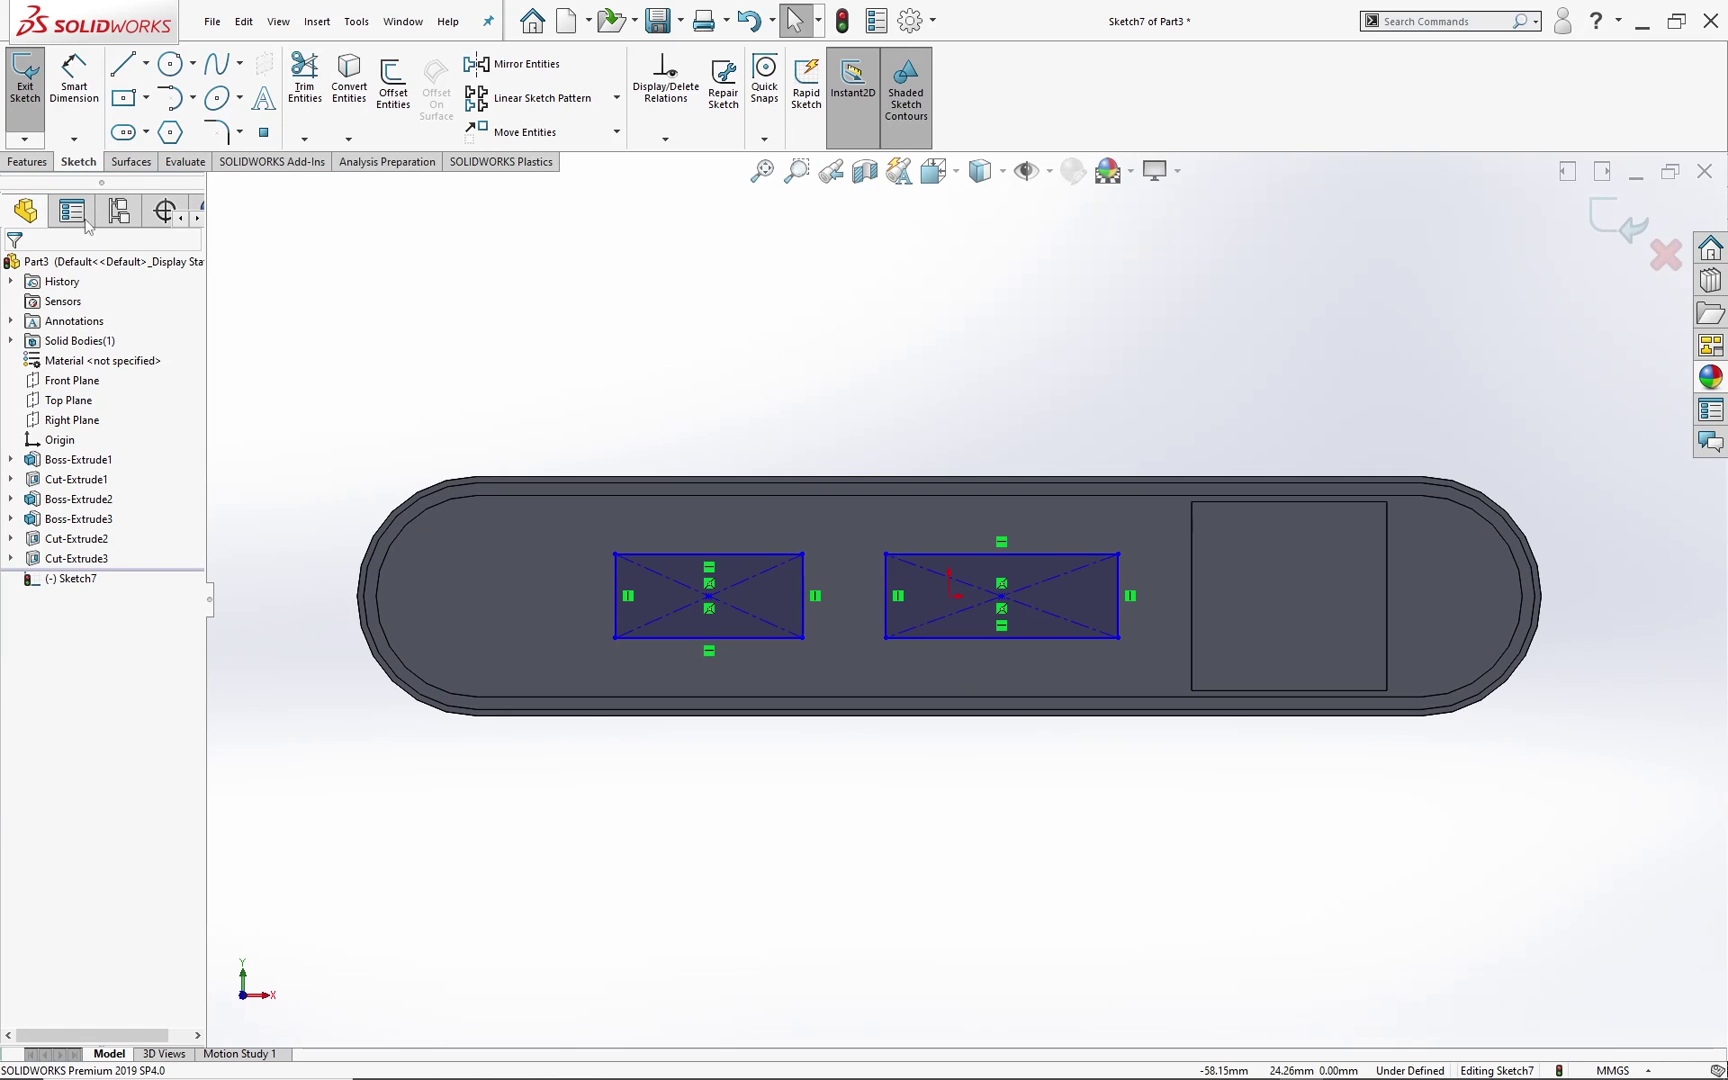
Step: Dimension the gap between the facing vertical sides of the two rectangles as 8 mm
click(89, 62)
click(804, 590)
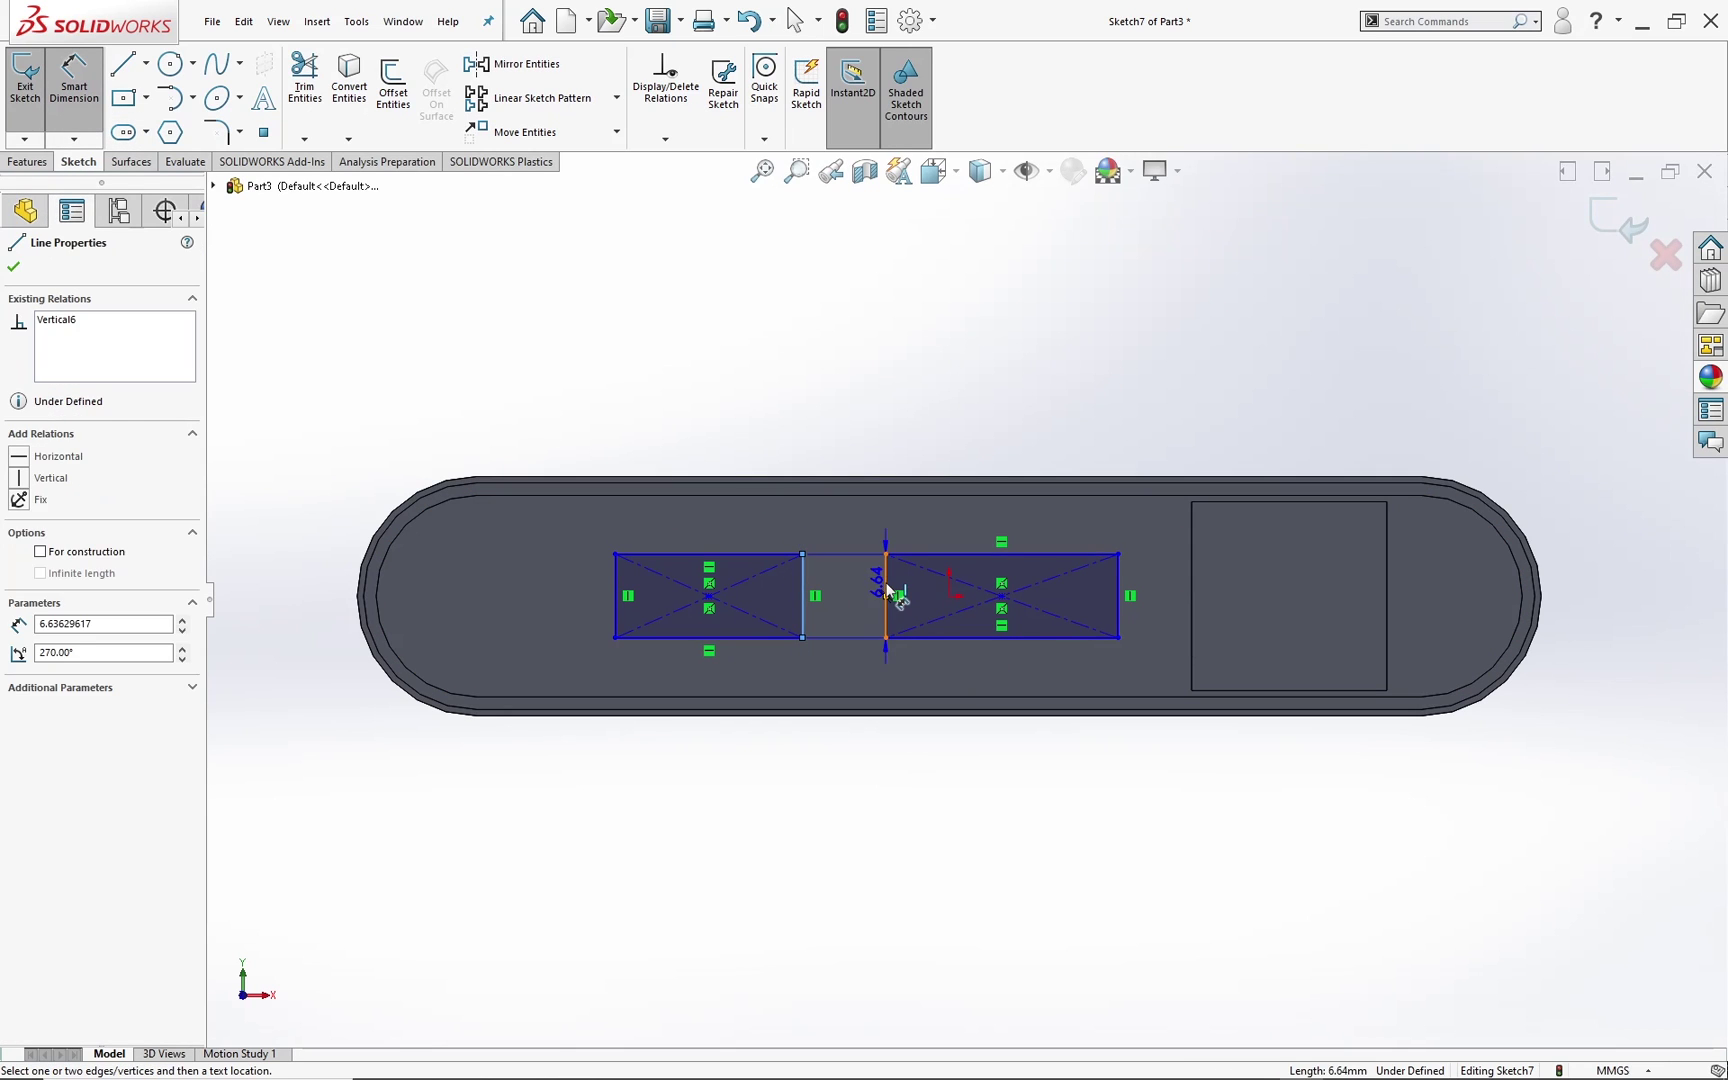
click(886, 560)
click(859, 531)
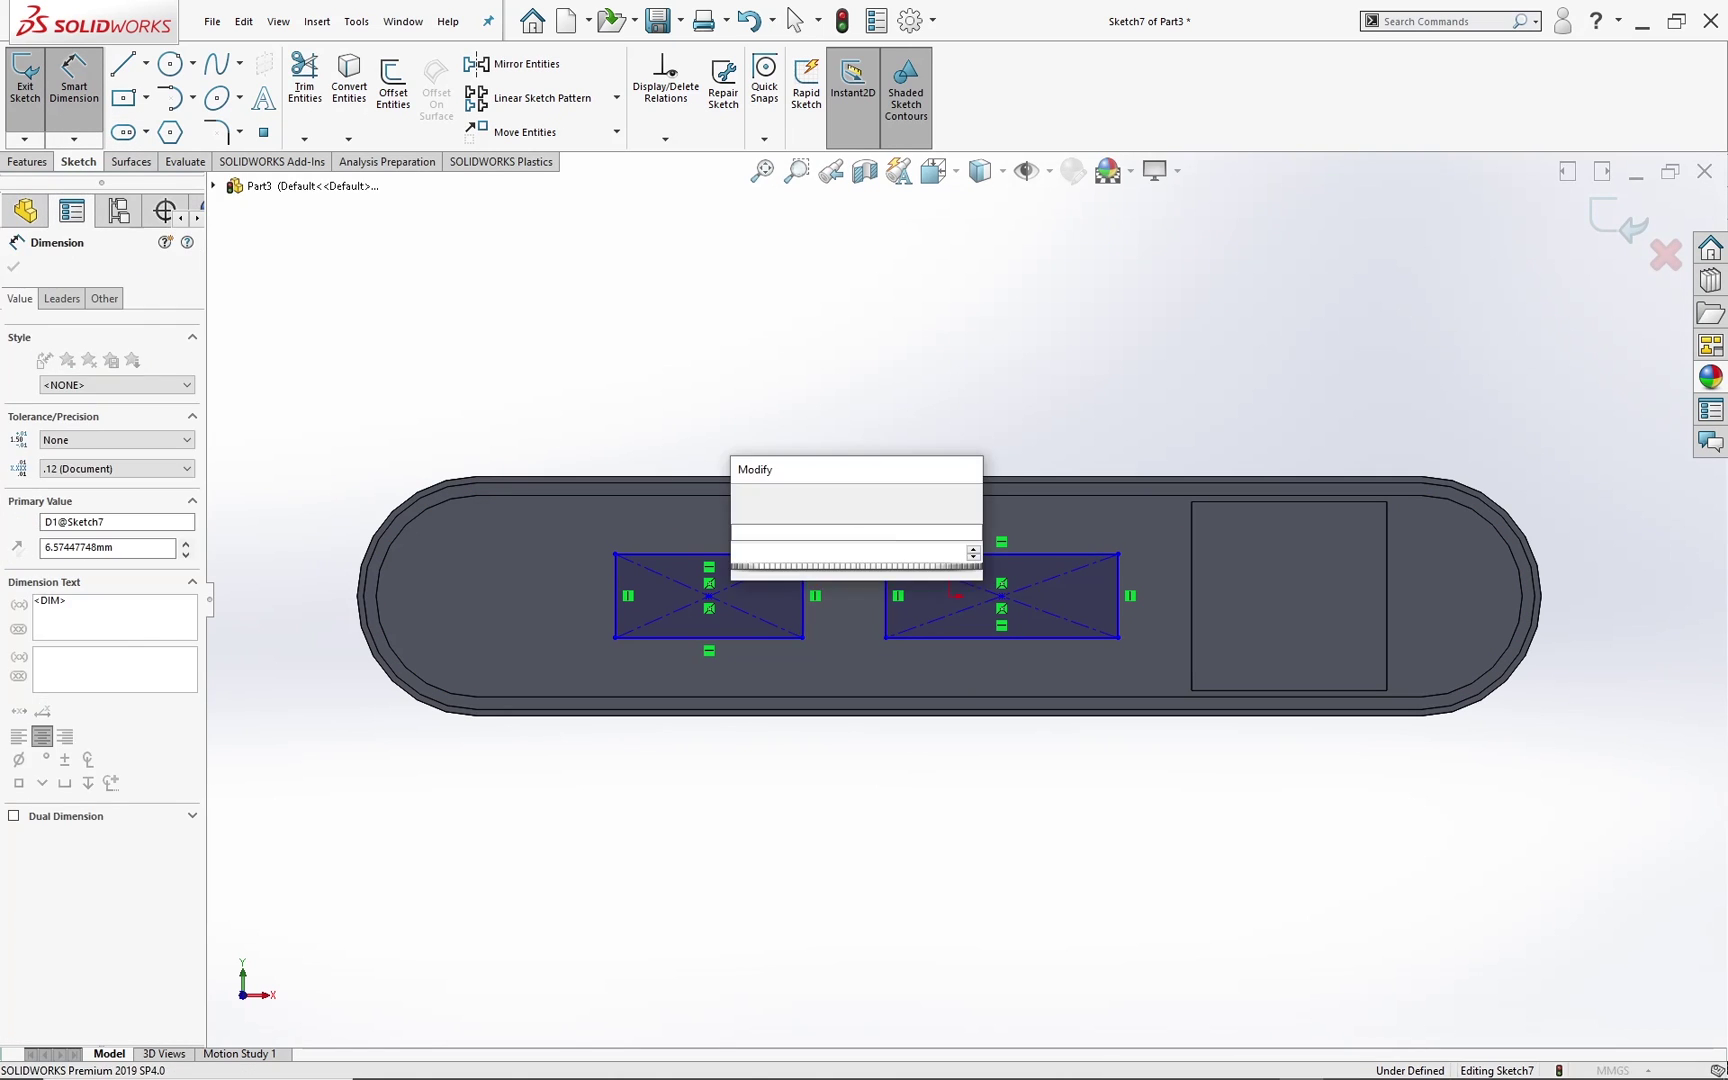
text(8)
key(Return)
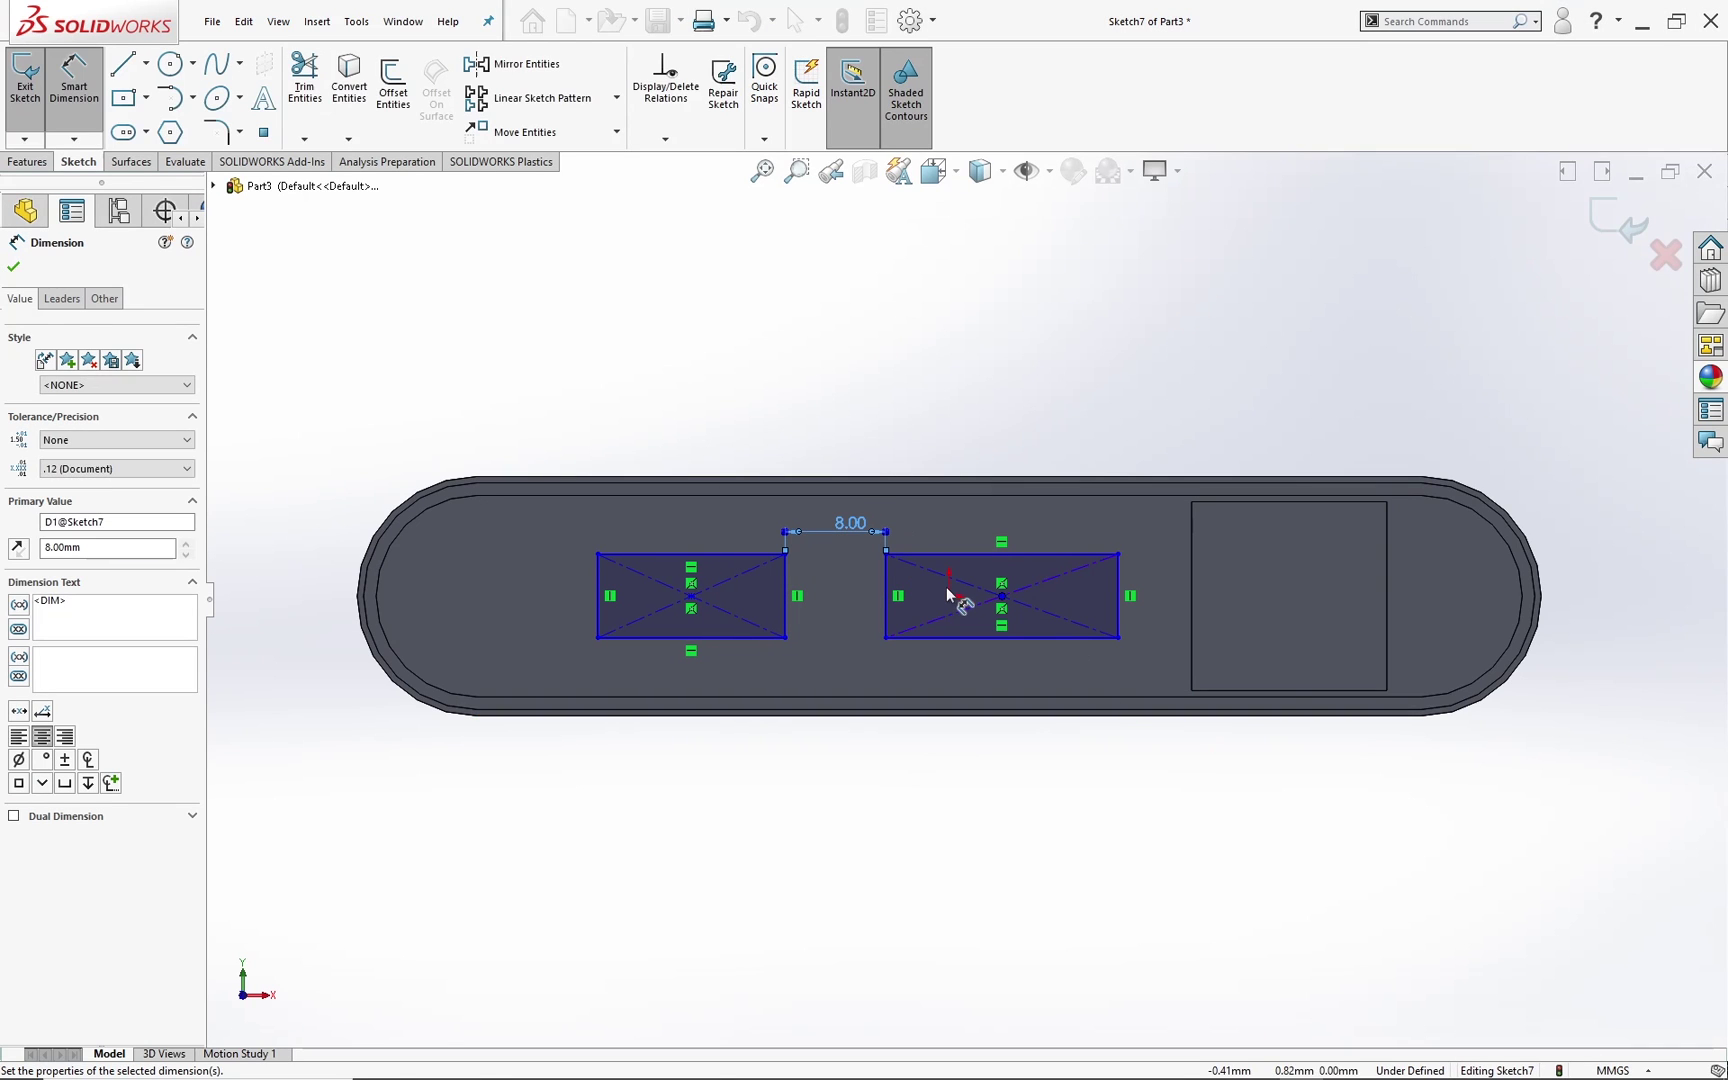
Step: Dimension the horizontal distance from the origin to the near vertical side of the rectangle beside the pocket as 2 mm
click(950, 596)
click(905, 561)
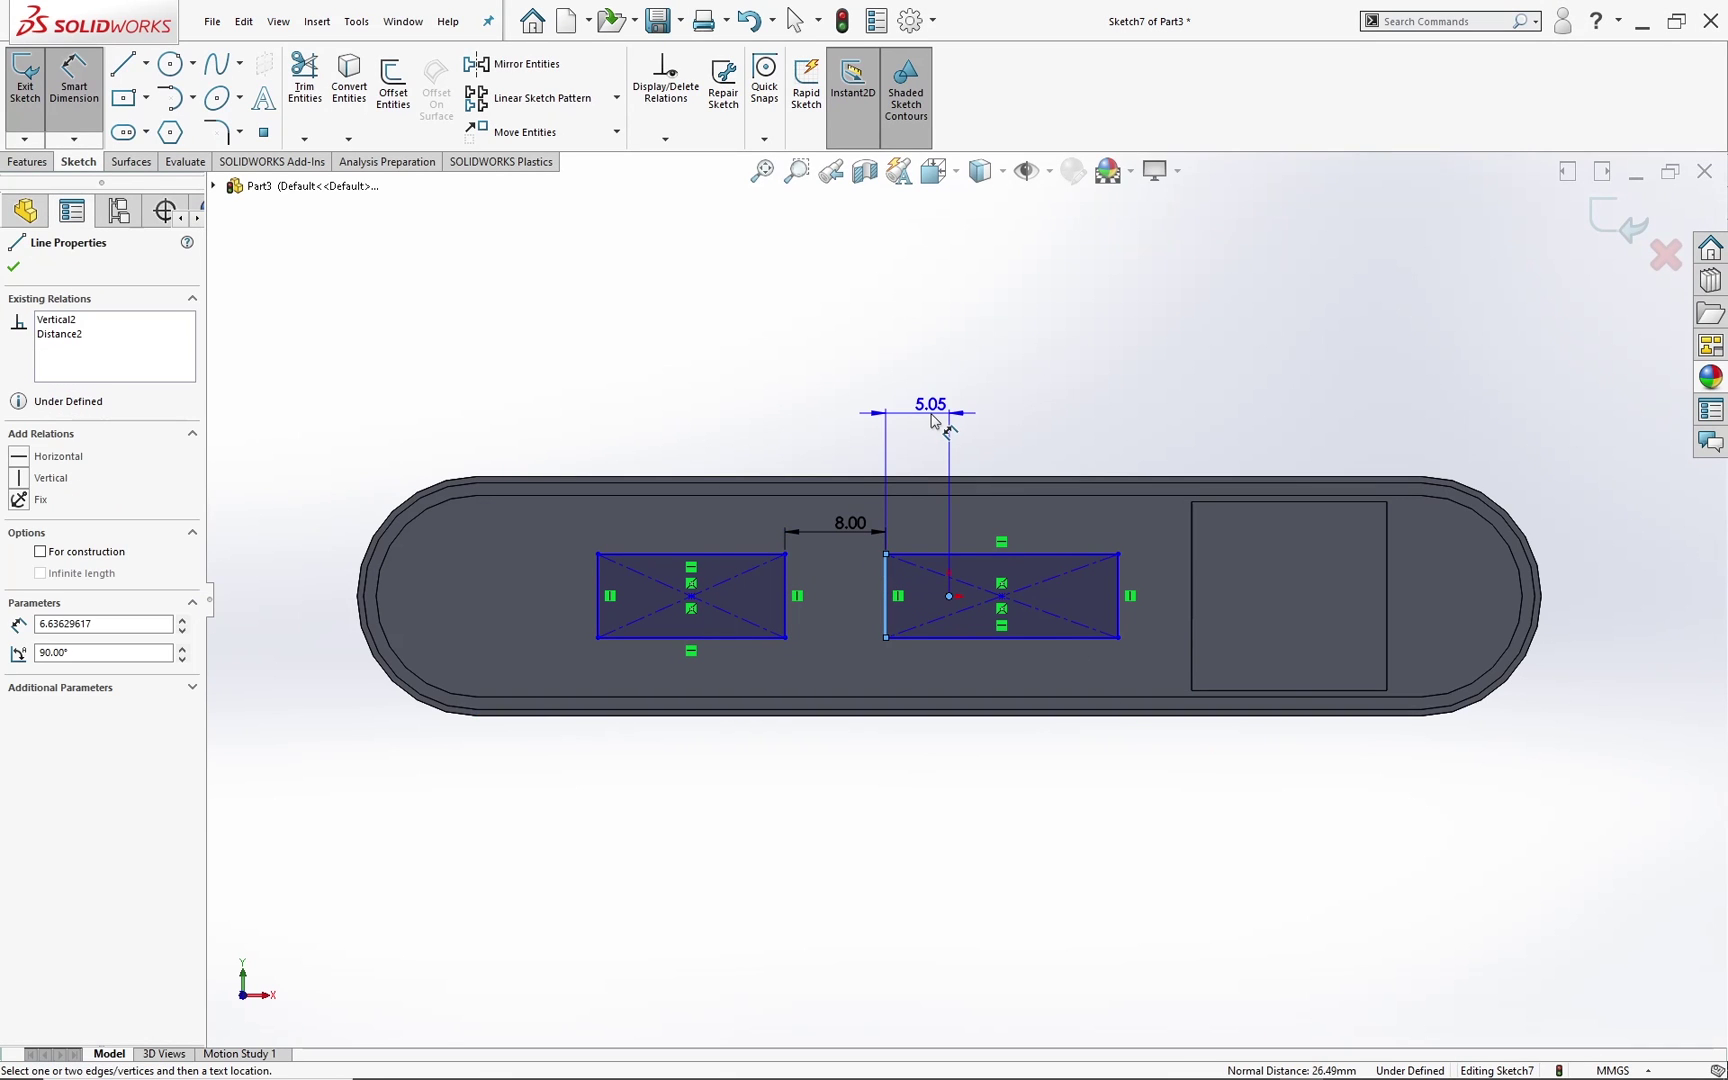
click(933, 420)
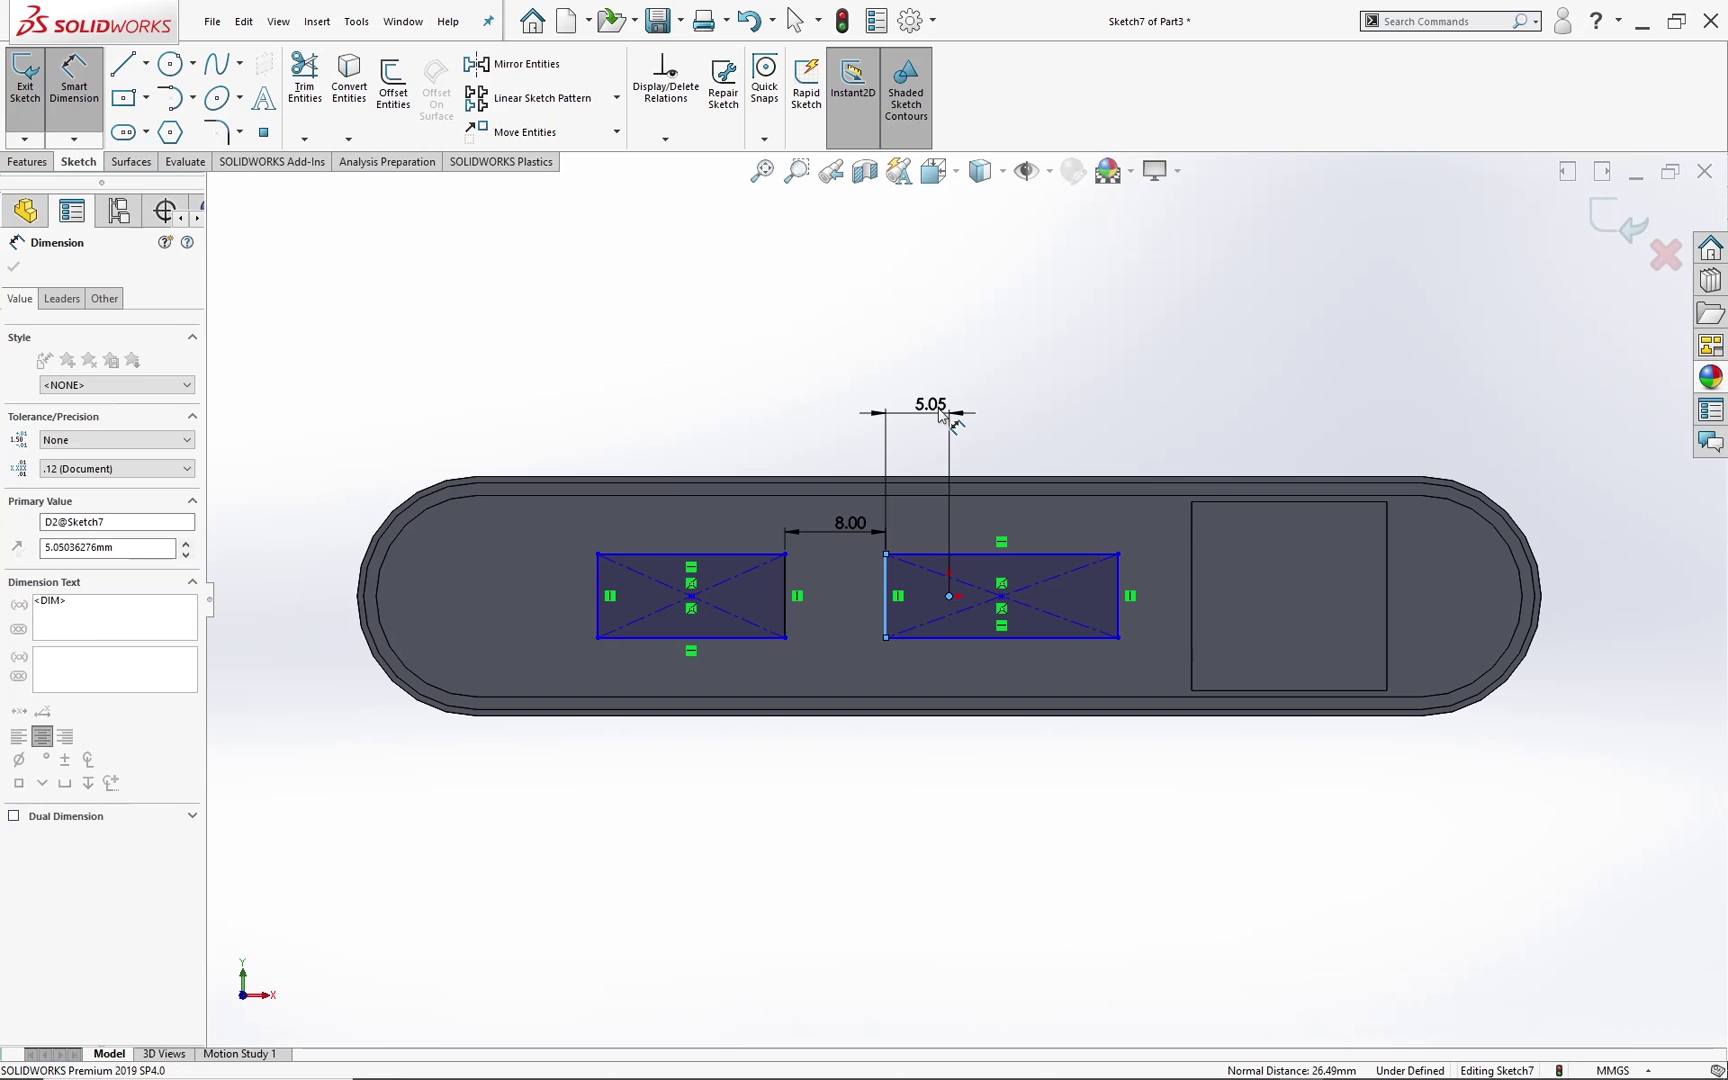
text(2)
key(Return)
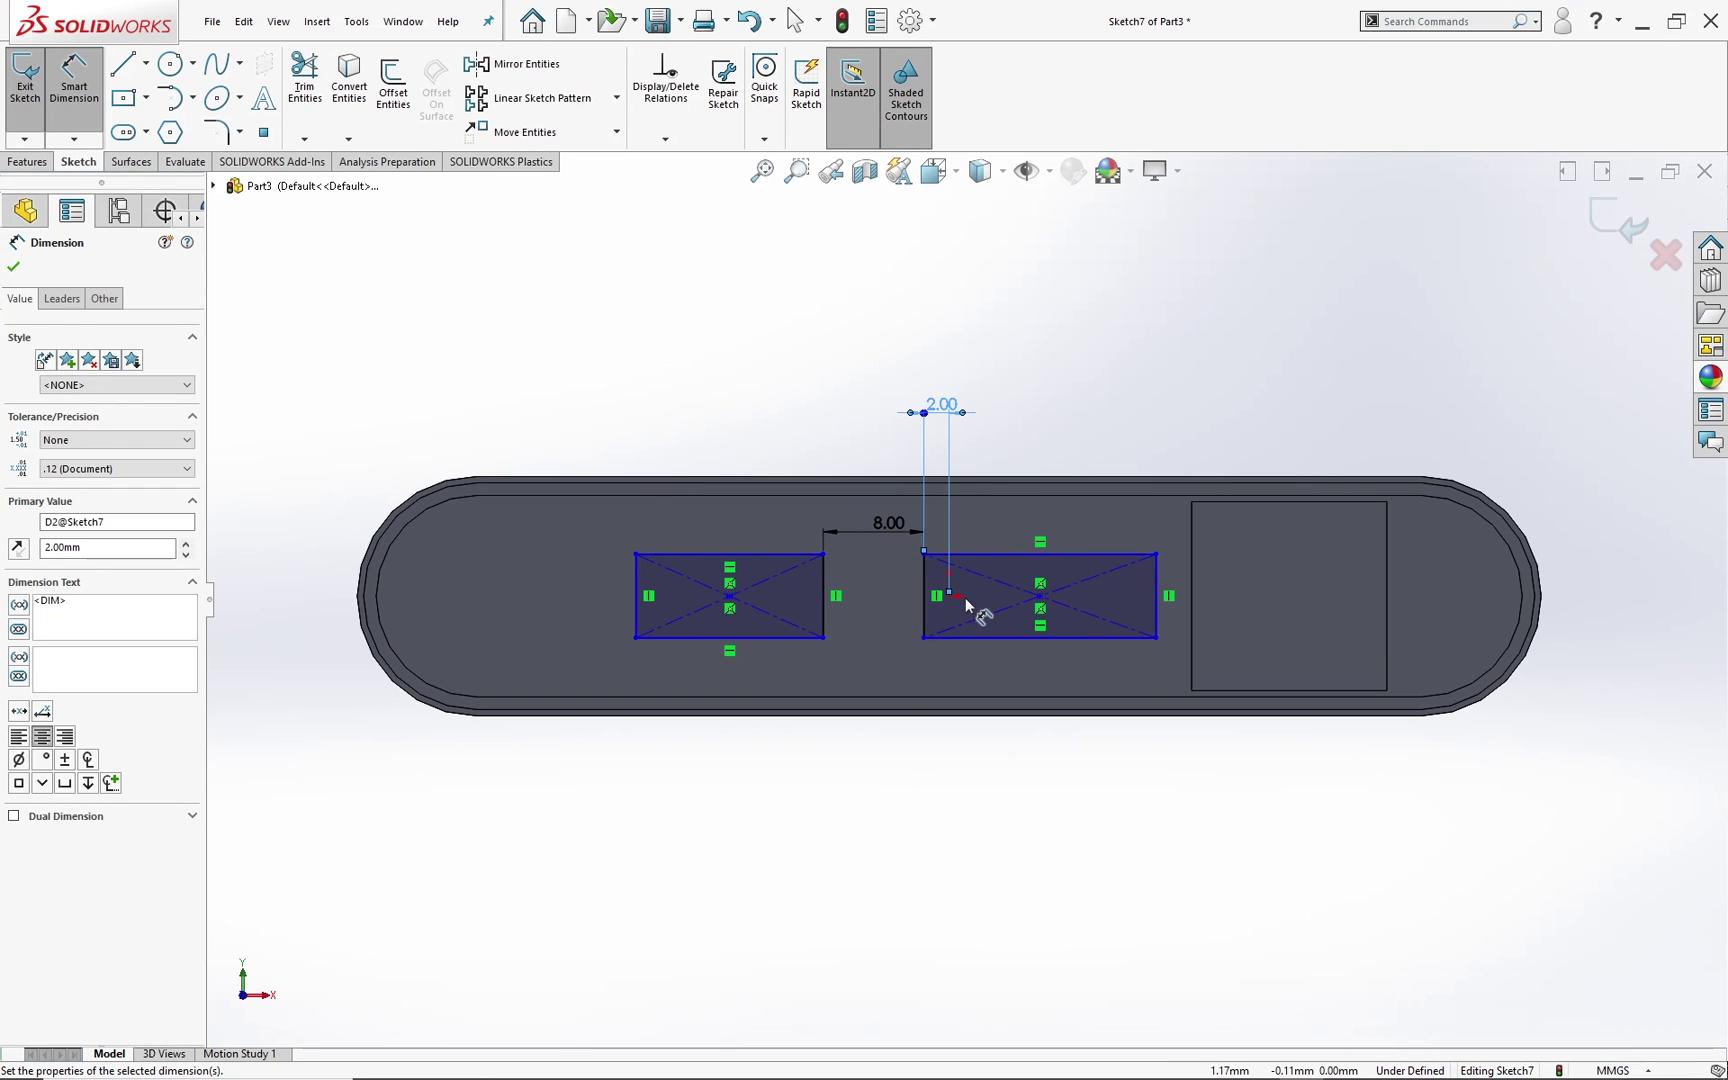
key(Escape)
Step: Make the facing vertical sides of the two rectangles equal in length
click(925, 572)
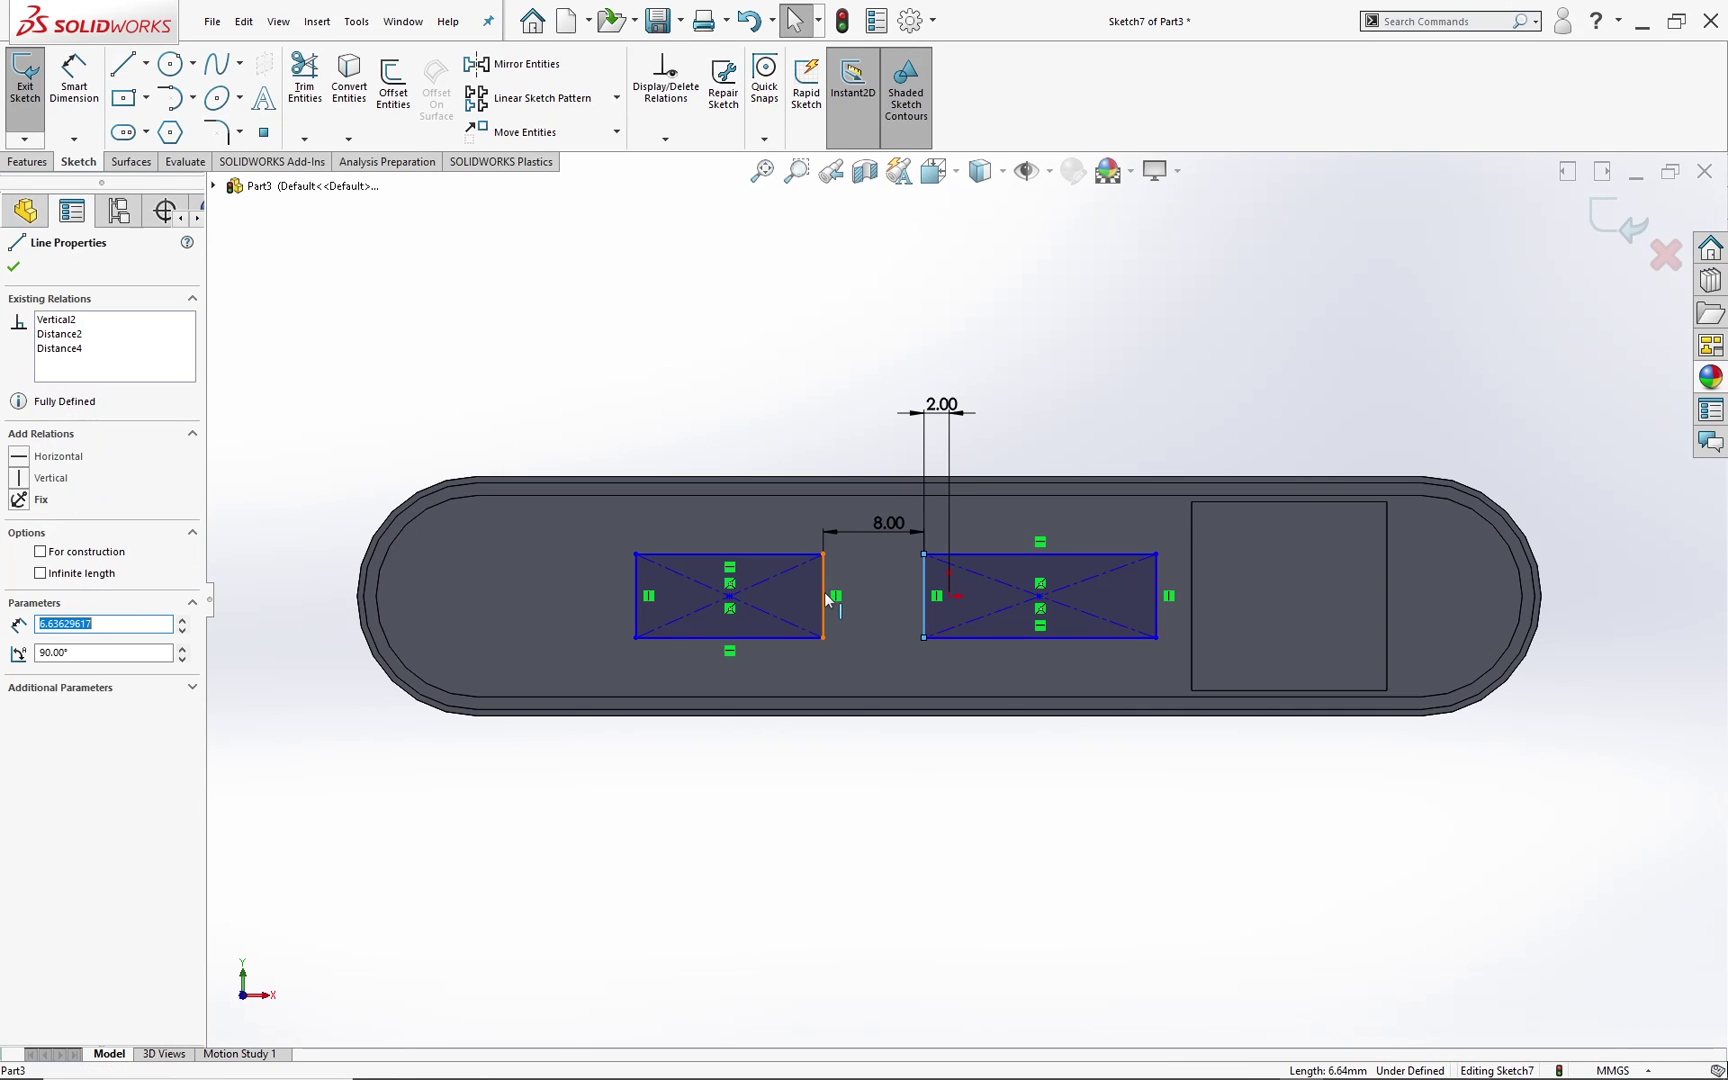
ctrl+click(823, 596)
click(26, 666)
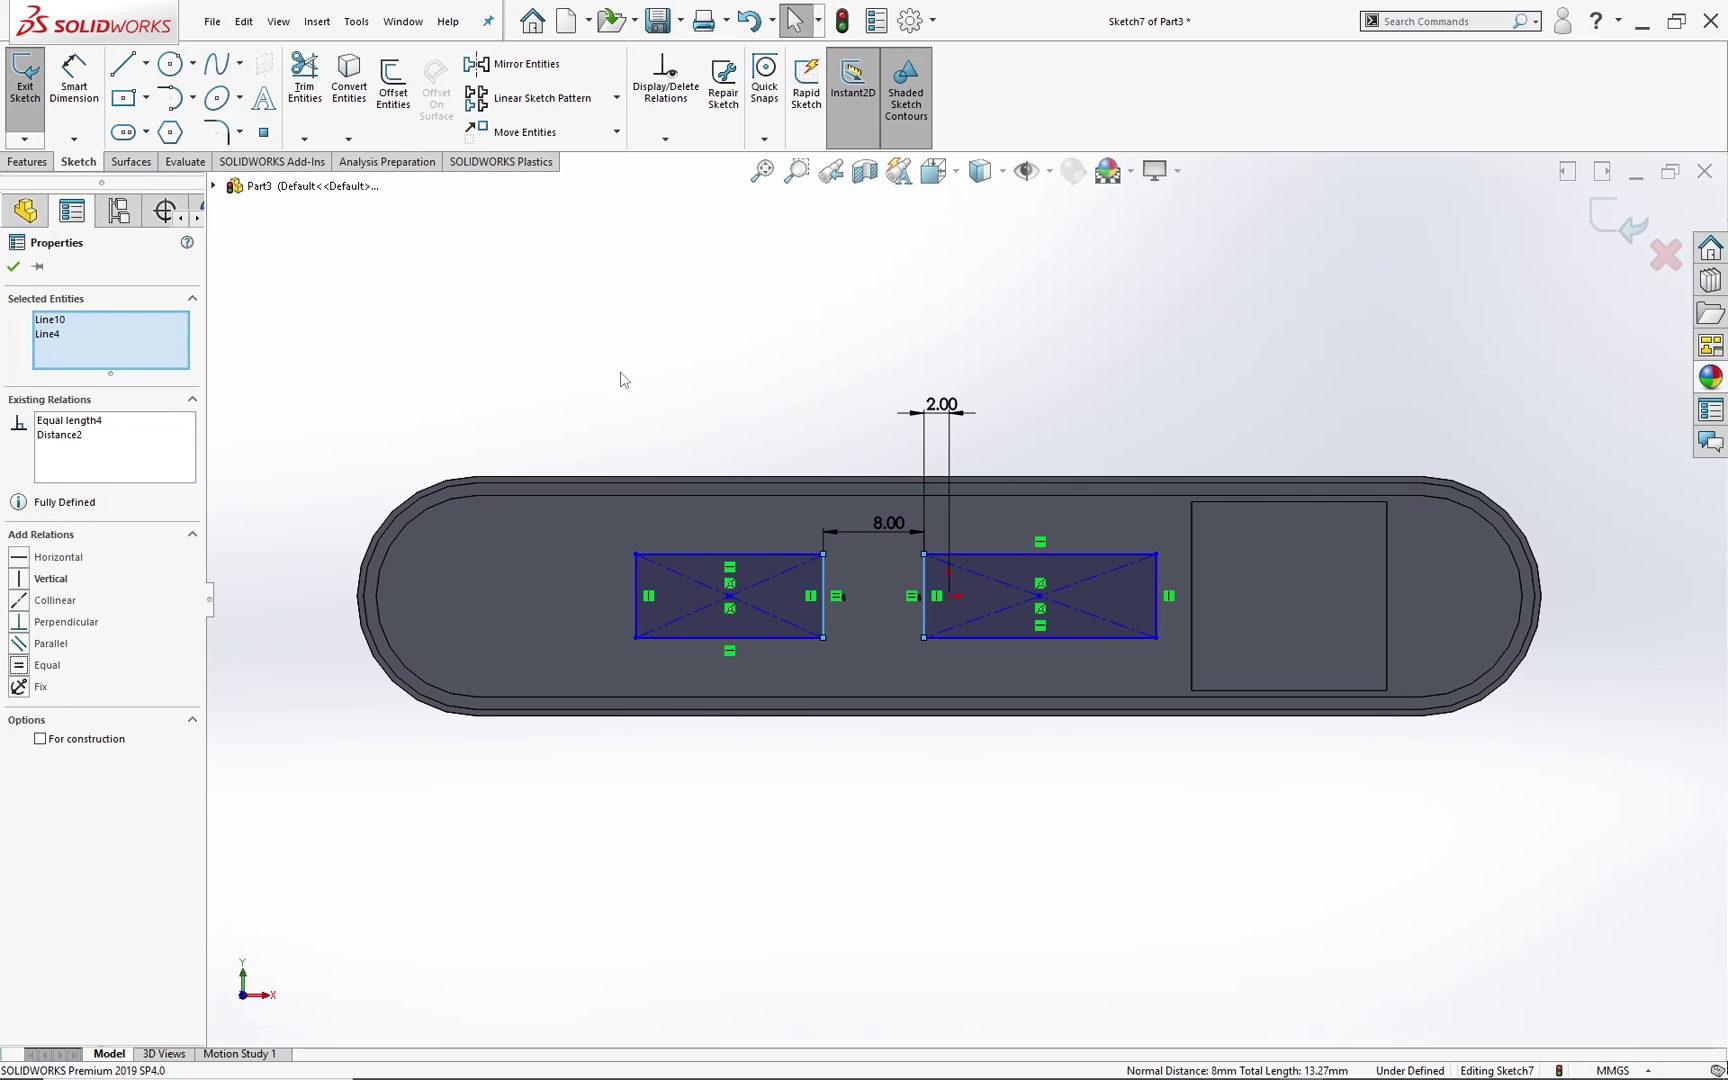
click(617, 374)
Step: Make the upper horizontal sides of the two rectangles equal in length
click(775, 568)
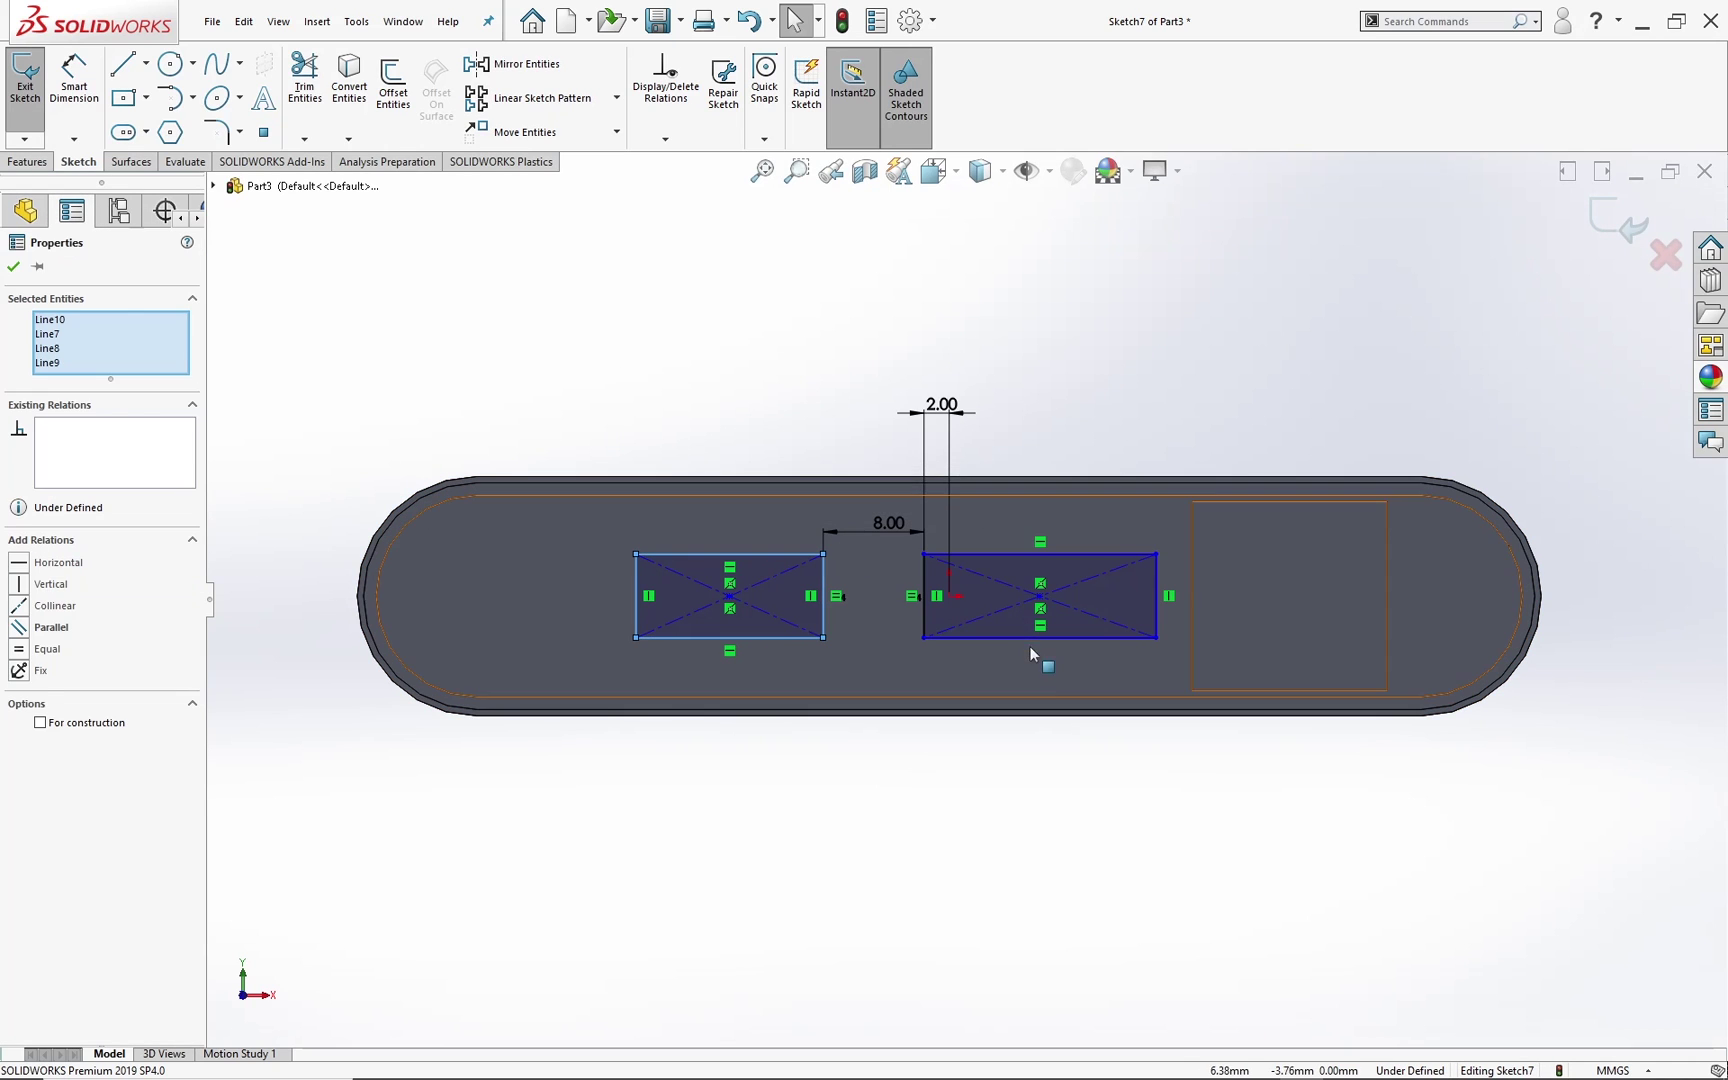
click(995, 764)
click(775, 555)
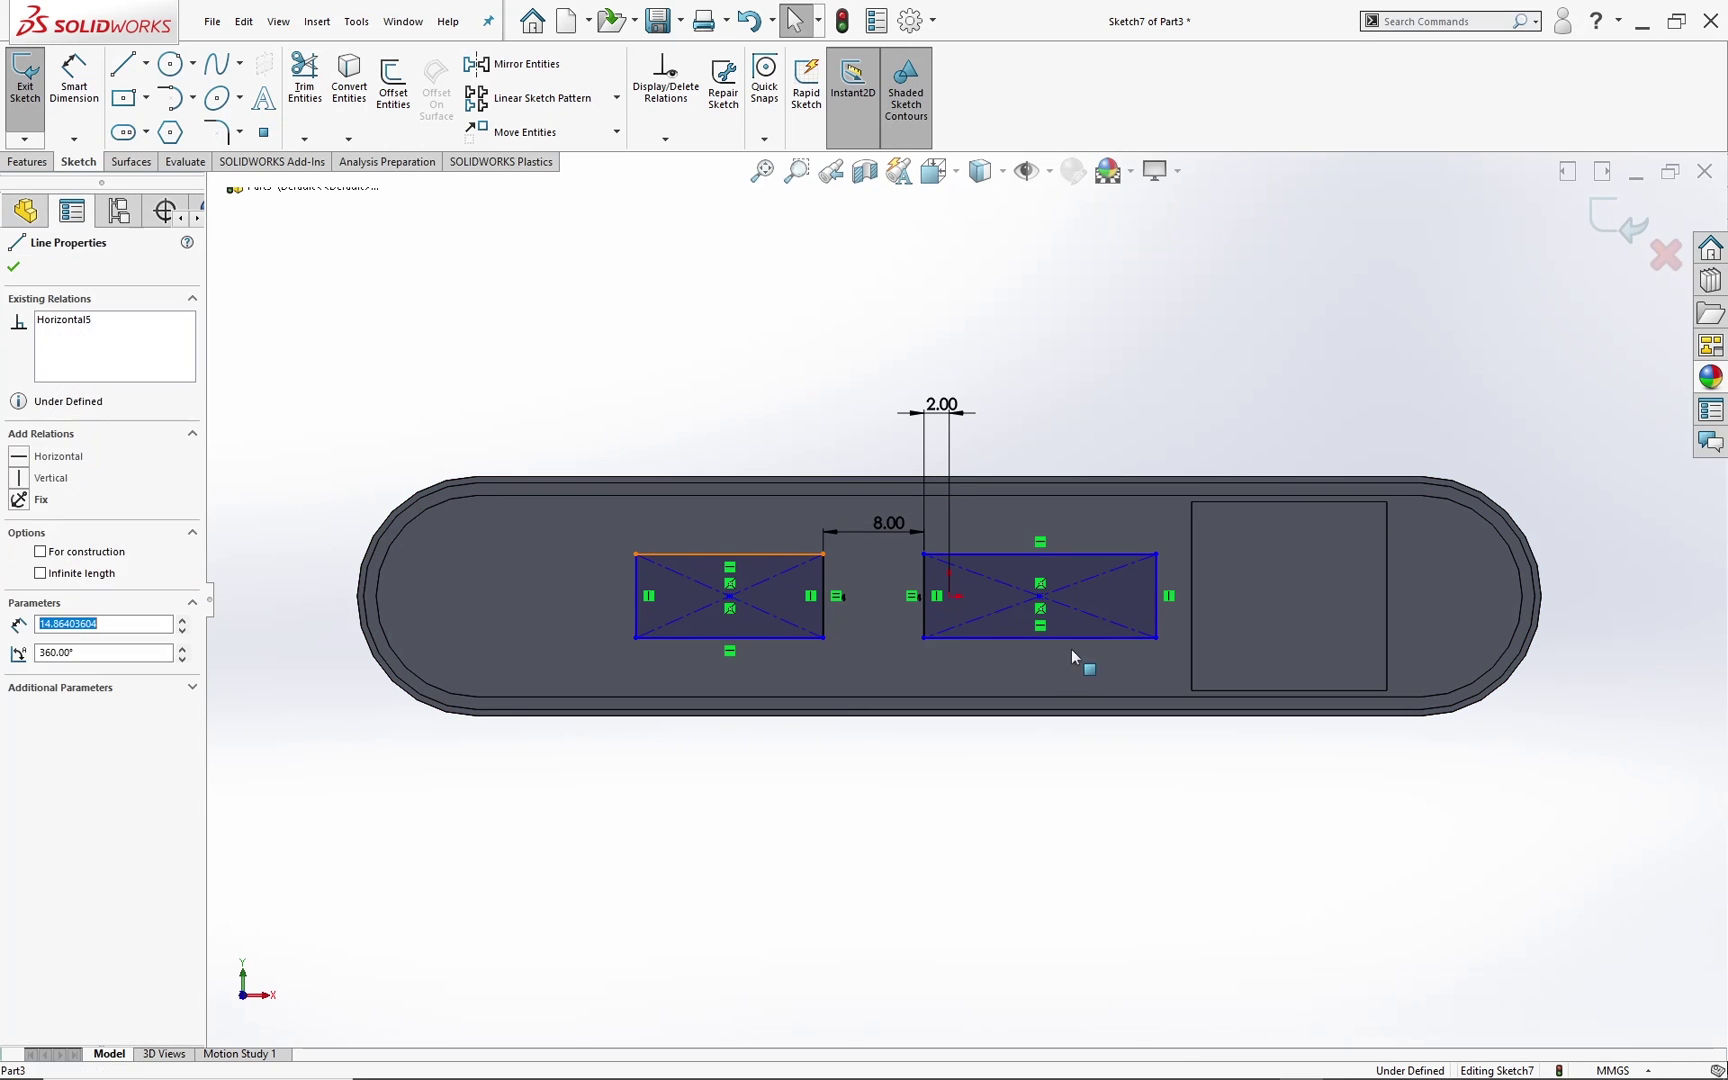
ctrl+click(1056, 554)
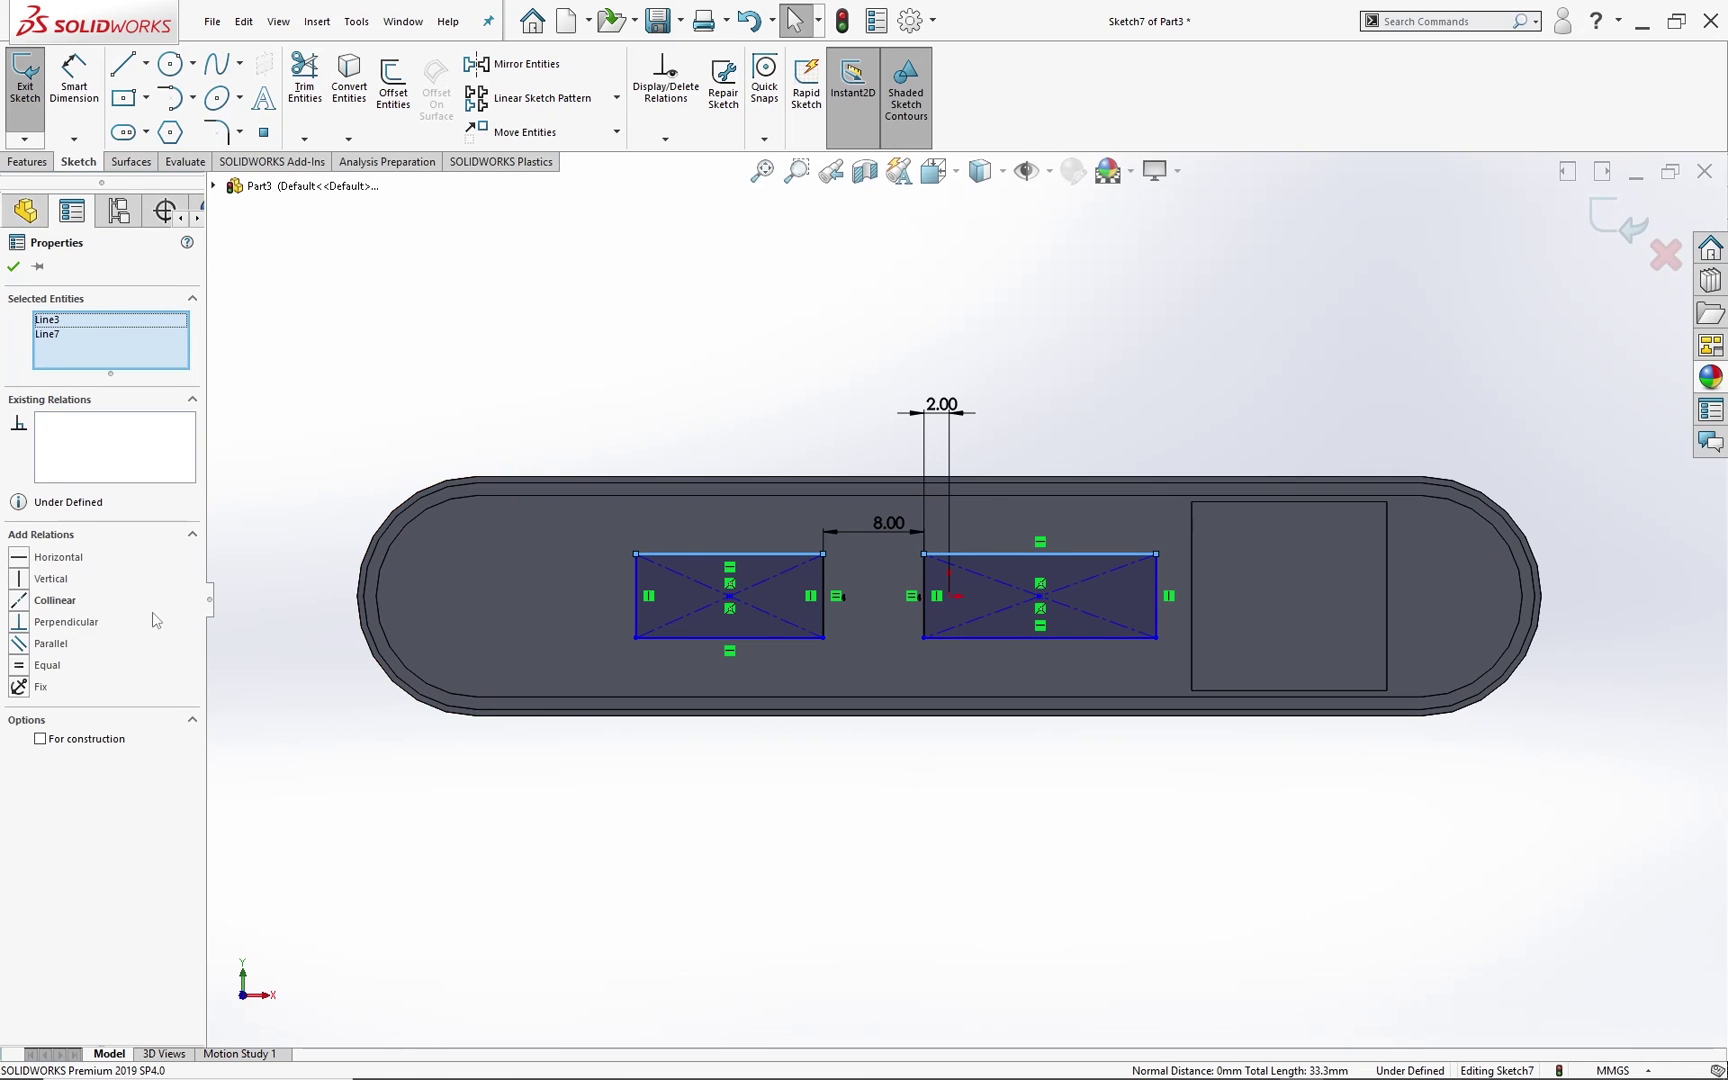
click(22, 666)
click(482, 397)
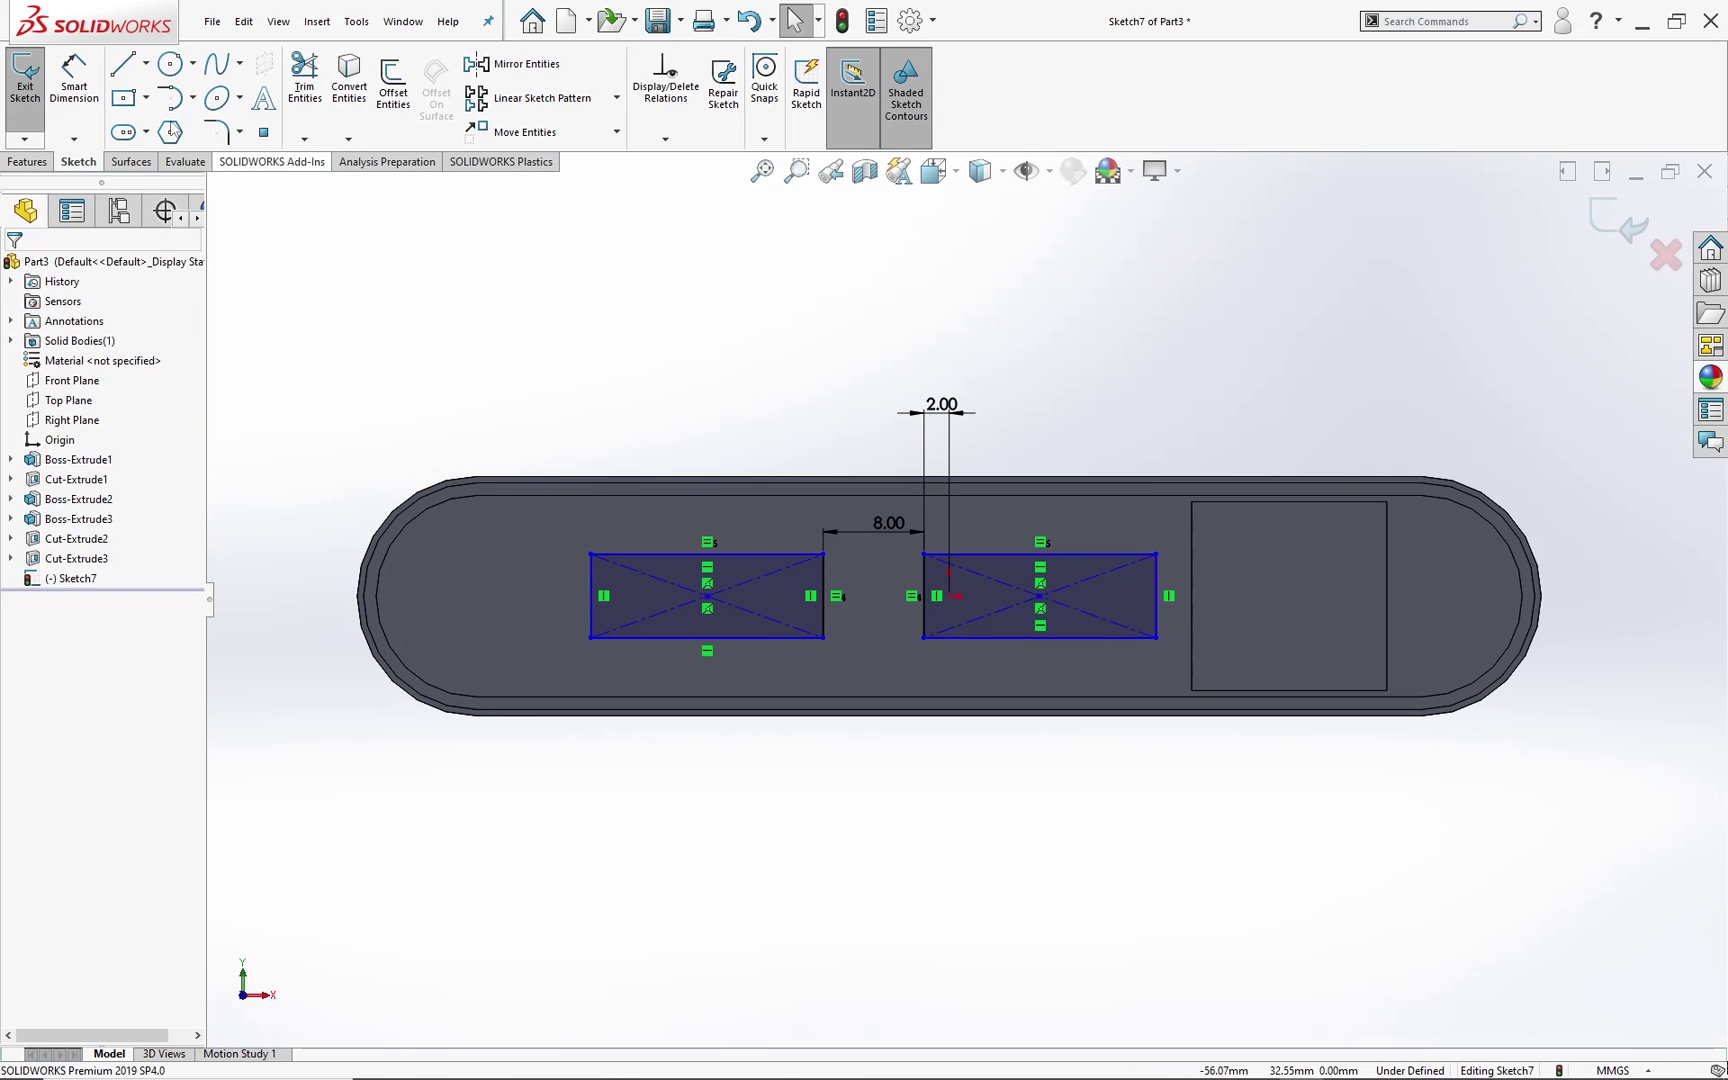
Step: Dimension the lower side of the rectangle beside the pocket as 13.1 mm
click(74, 80)
click(1000, 637)
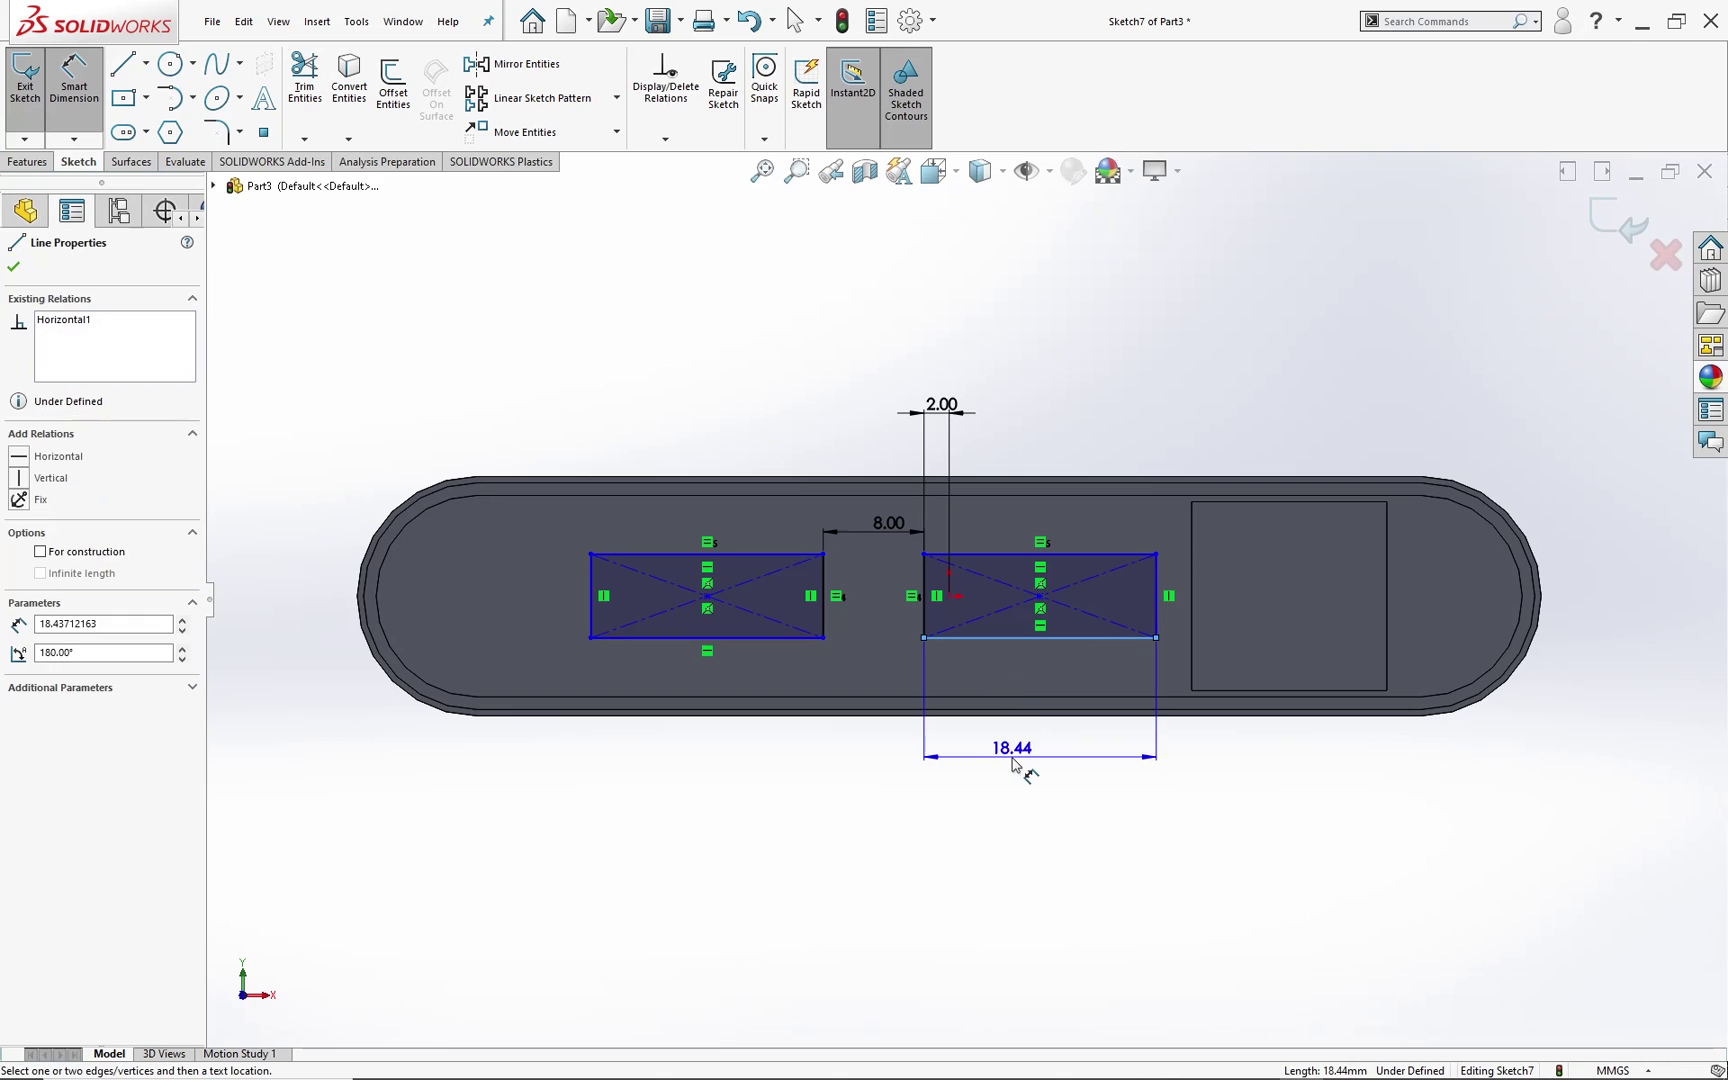
click(1013, 764)
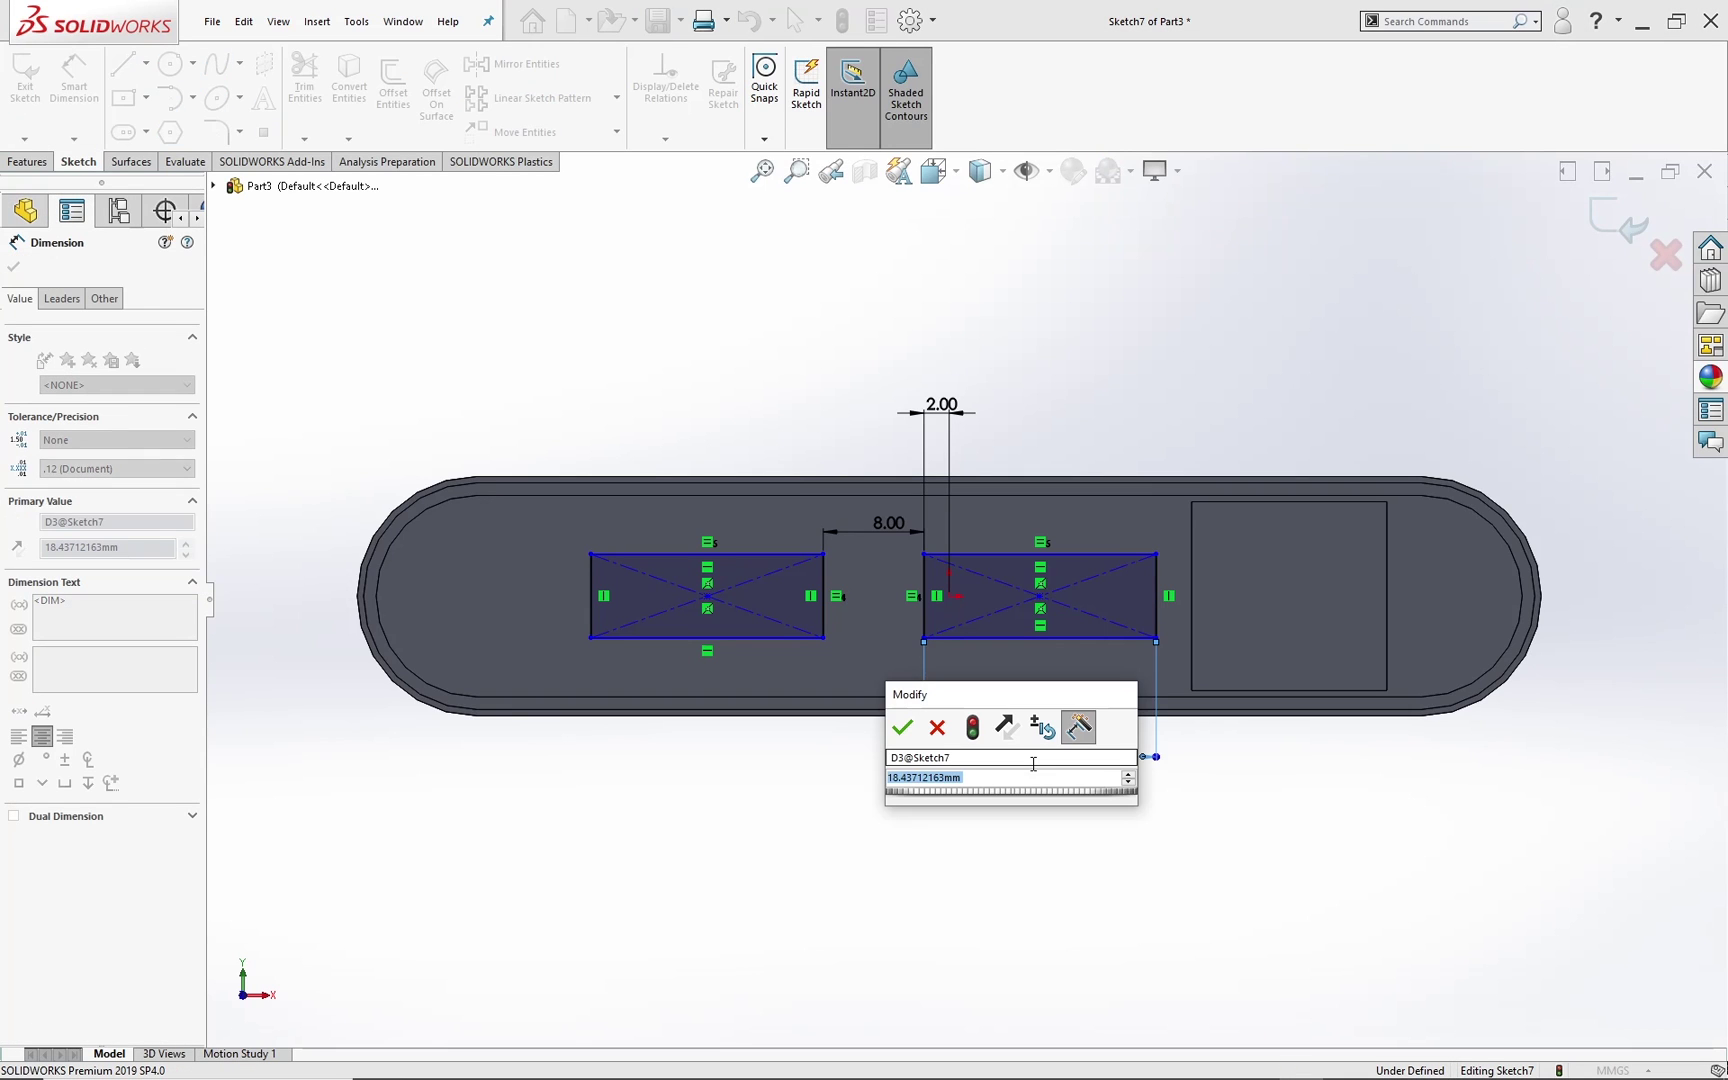
text(13.1)
key(Return)
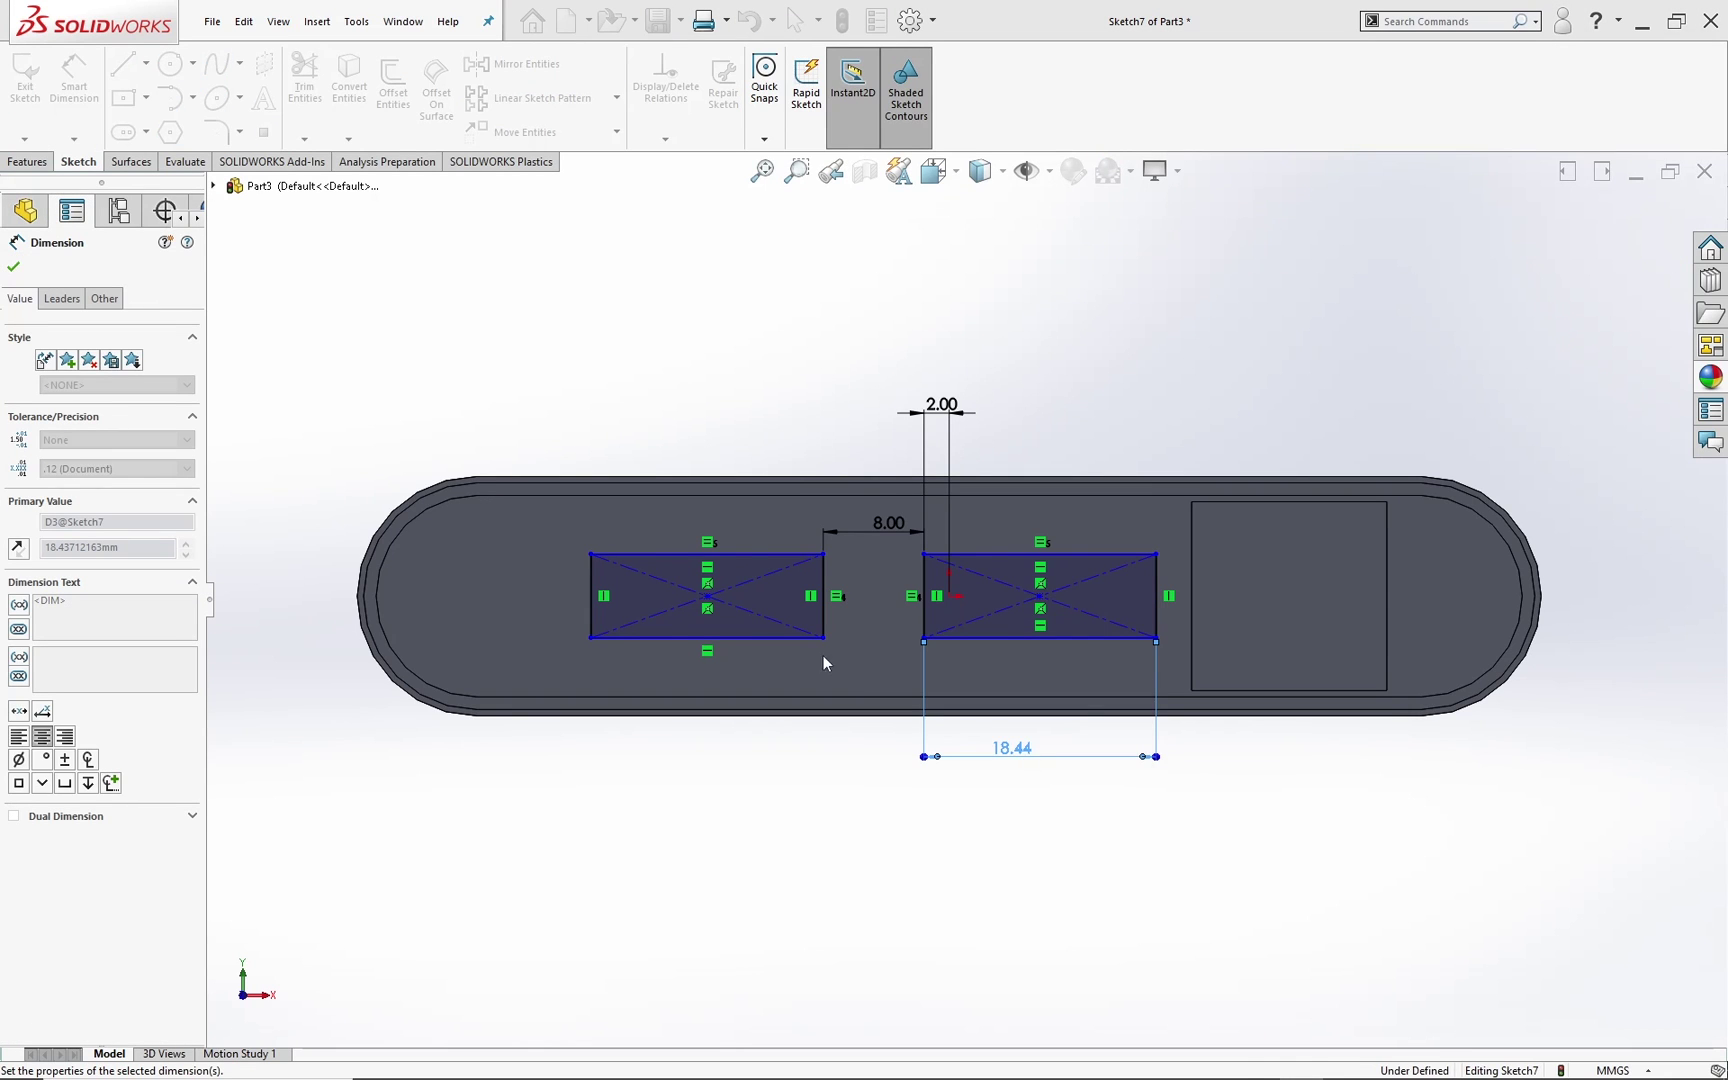
Step: Dimension the outer vertical side of the rectangle farther from the pocket as 5.72 mm
click(658, 596)
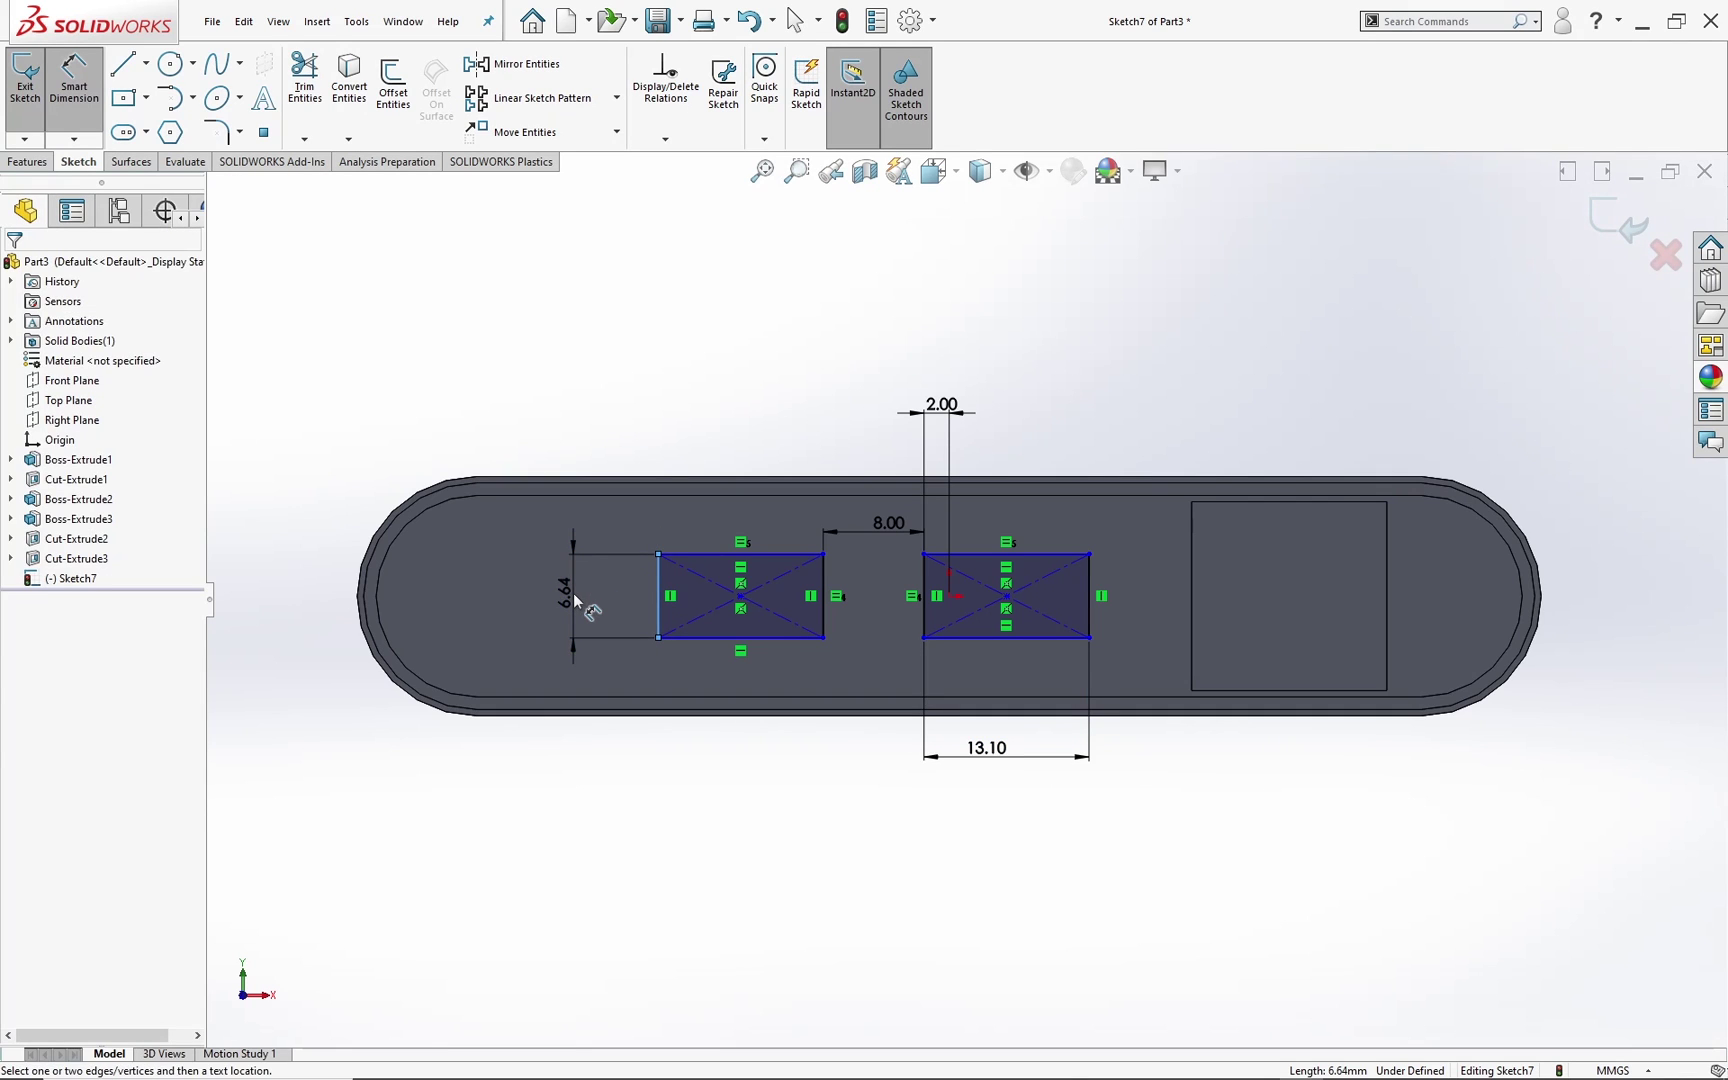
click(572, 596)
text(5.72)
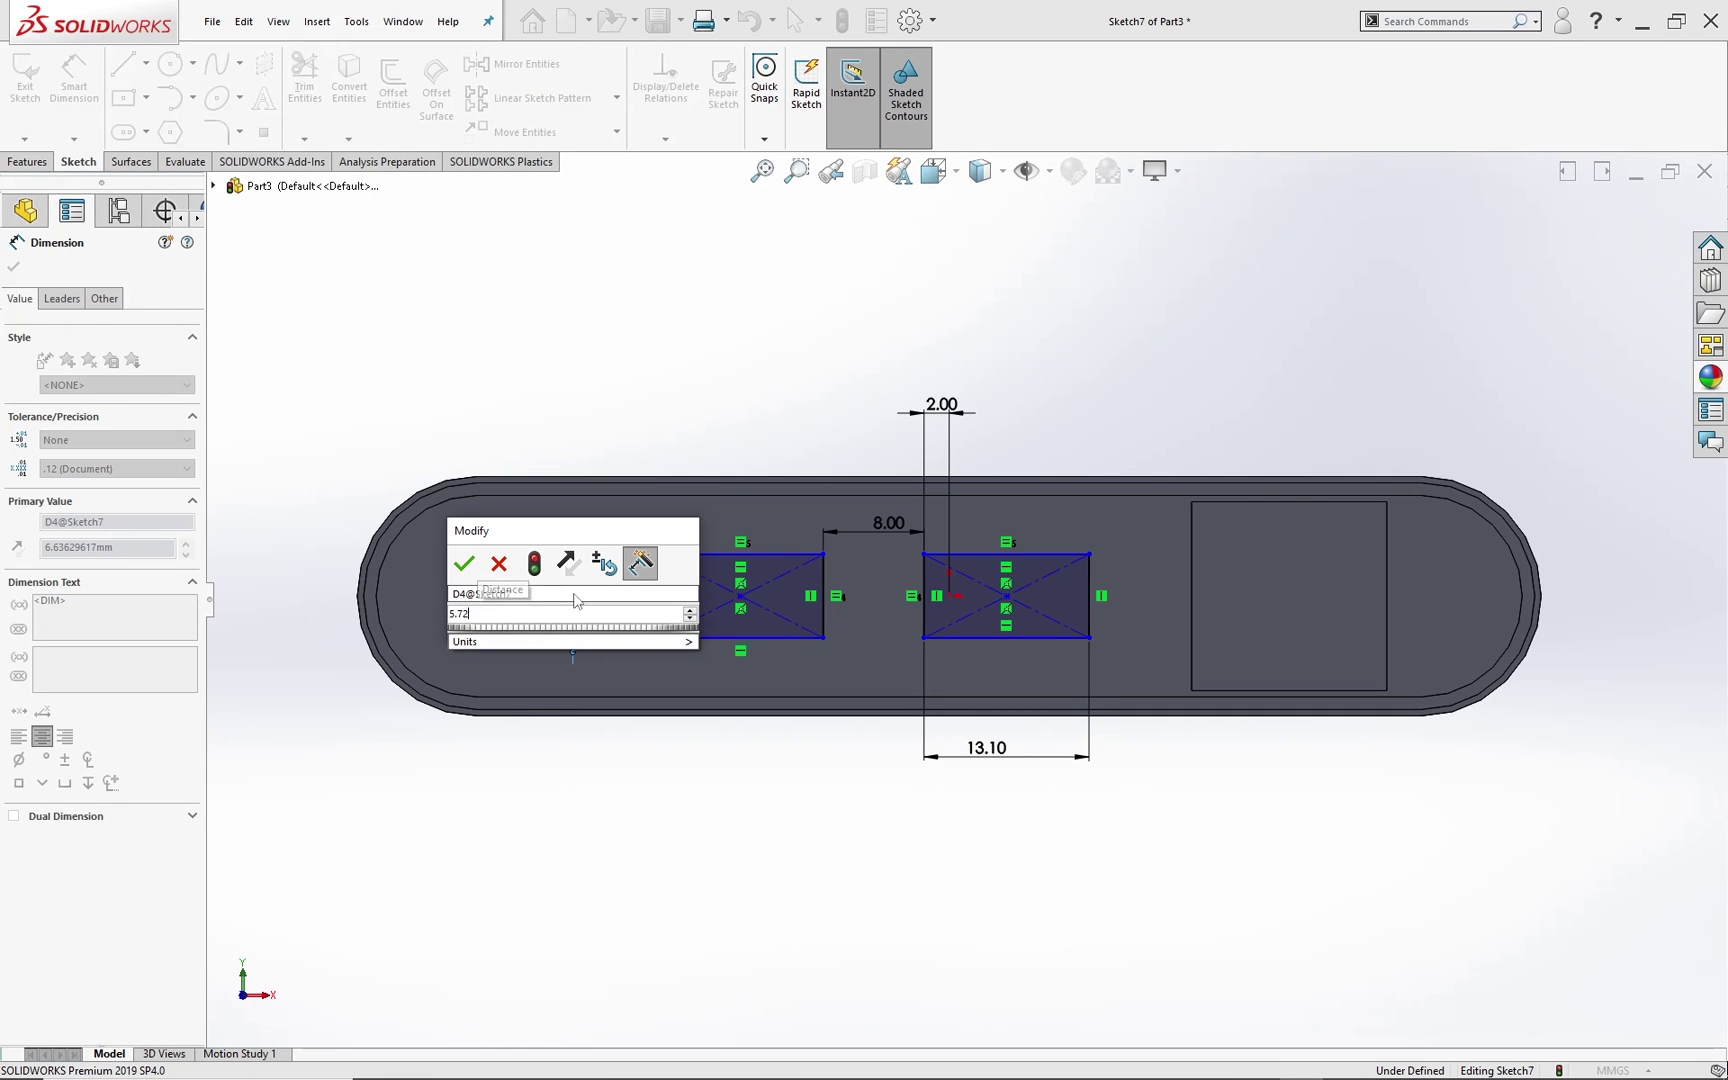
key(Return)
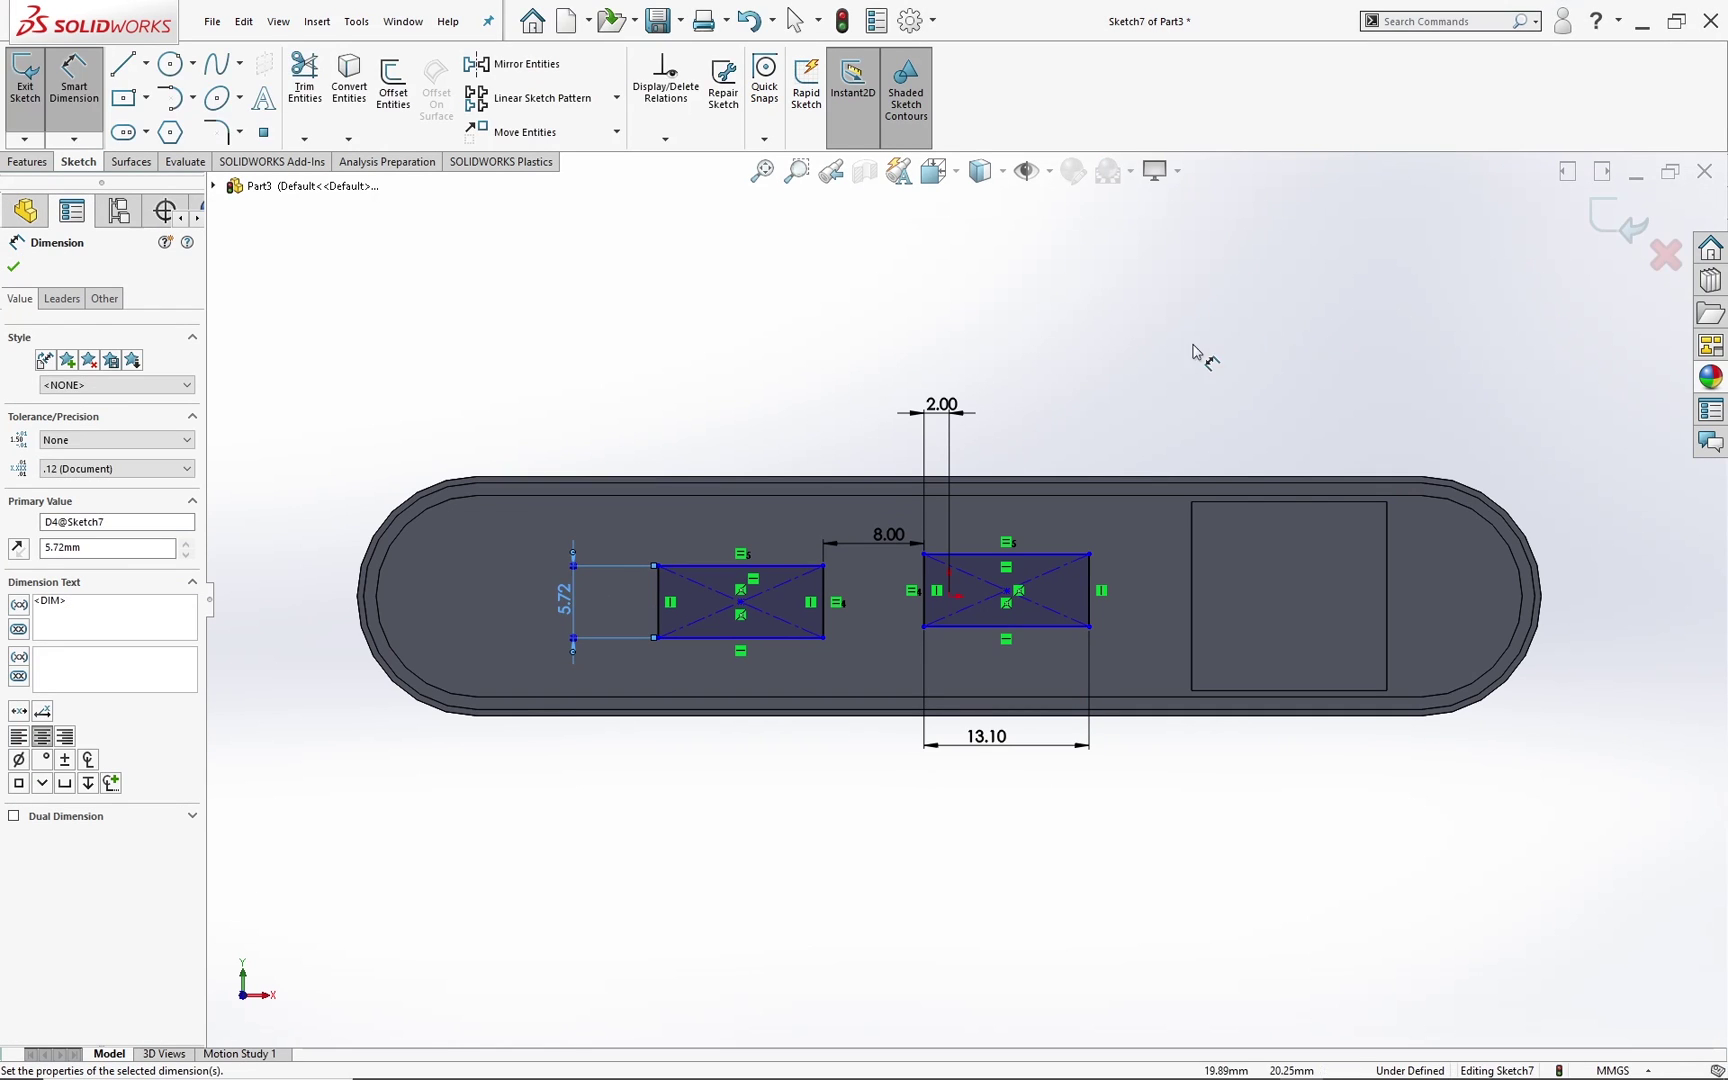
key(Escape)
key(Escape)
Step: Add a horizontal relation between the centre points of both rectangles and the origin
scroll(1040, 450, down, 1)
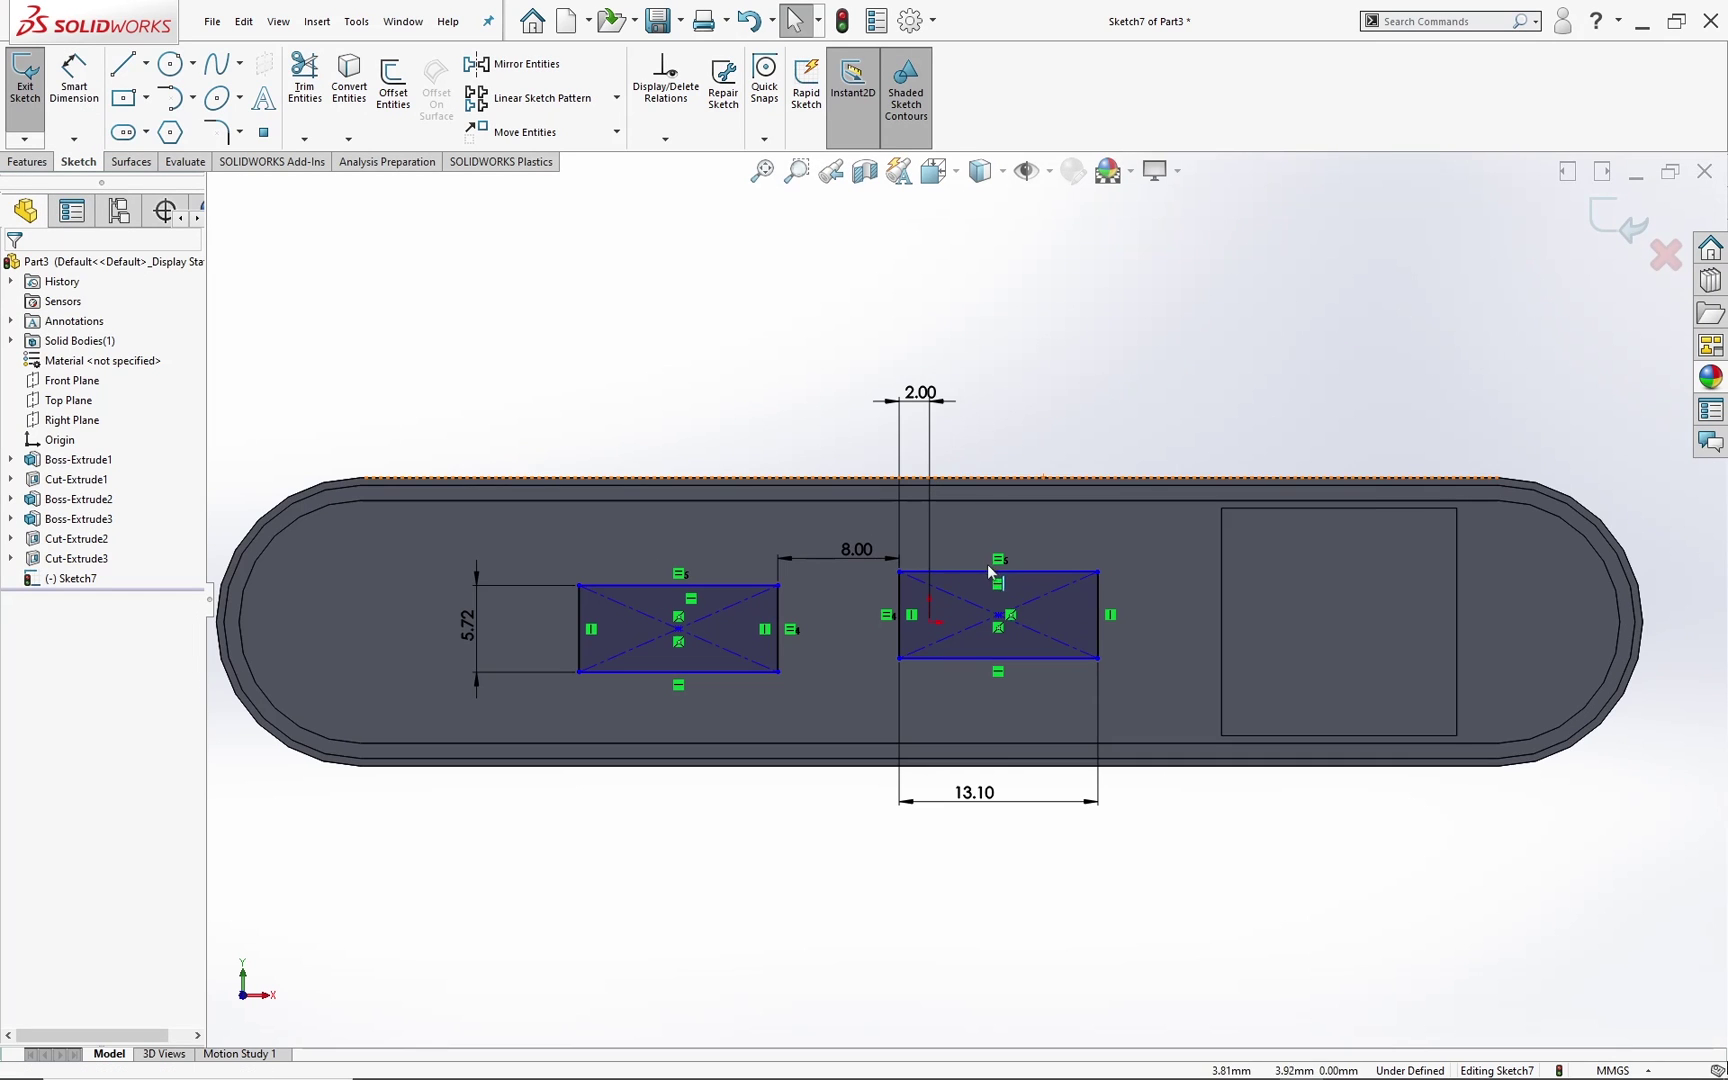
click(999, 615)
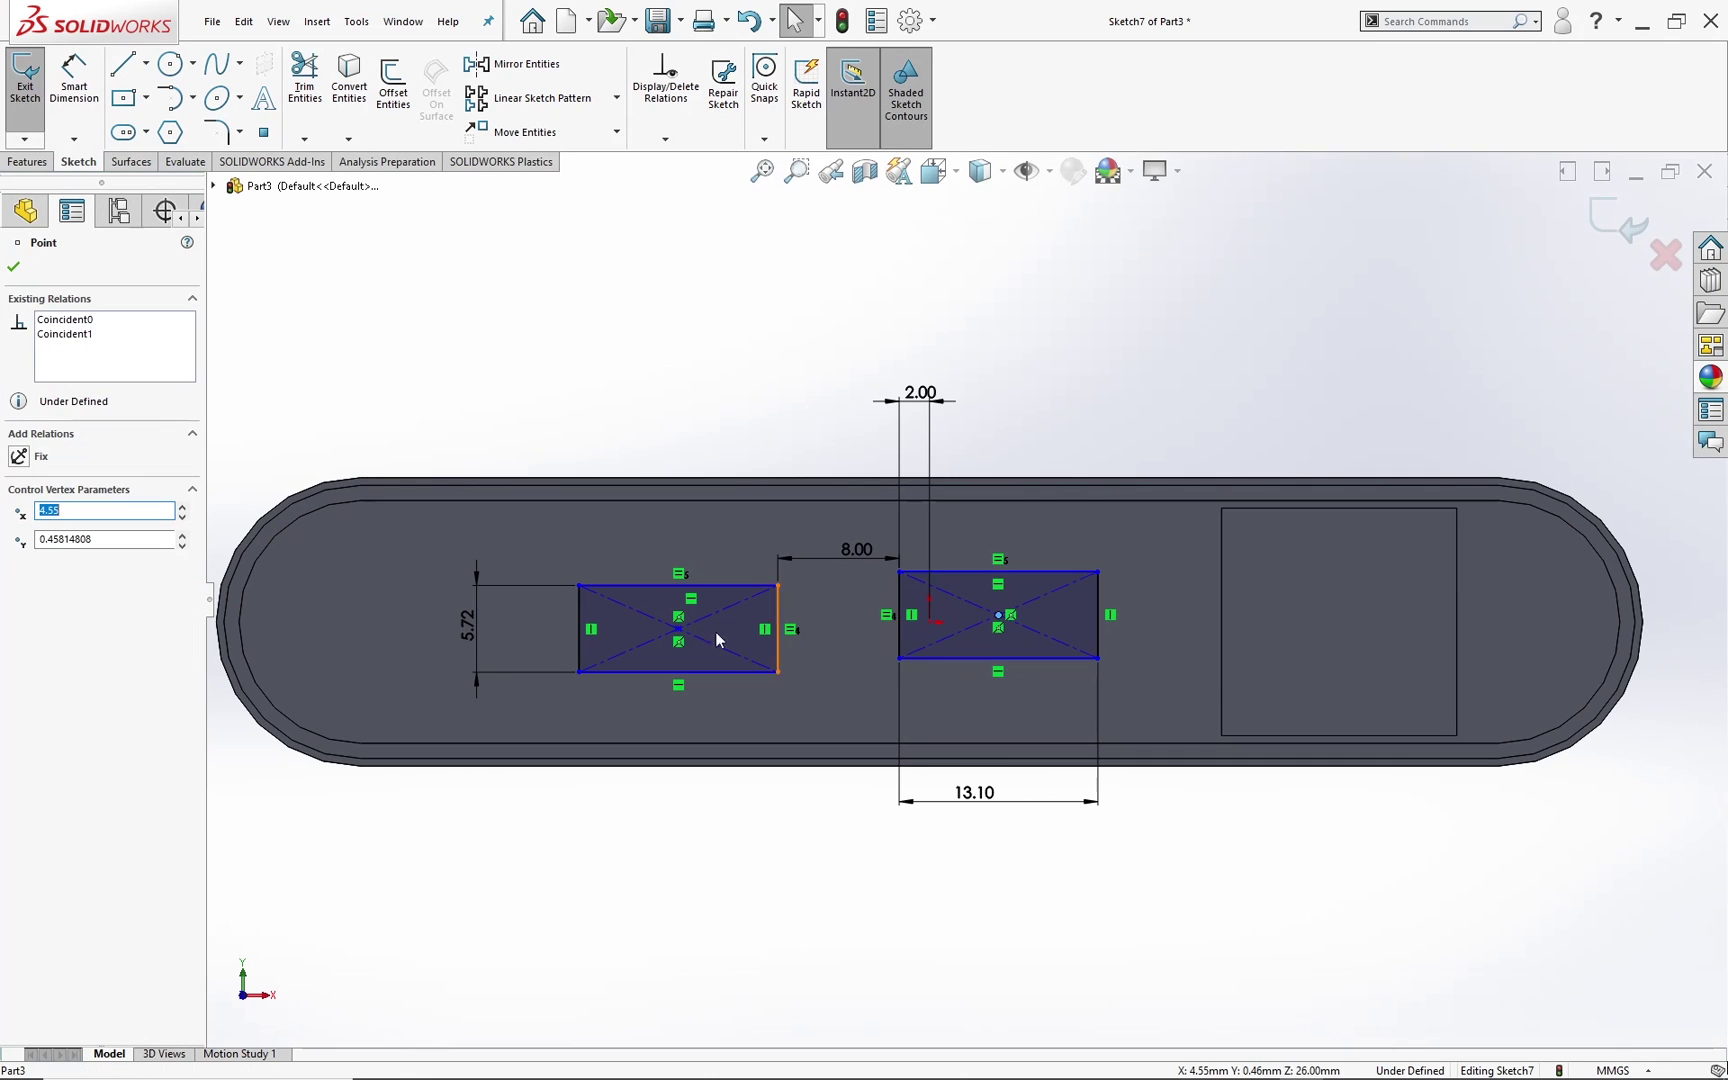
ctrl+click(678, 629)
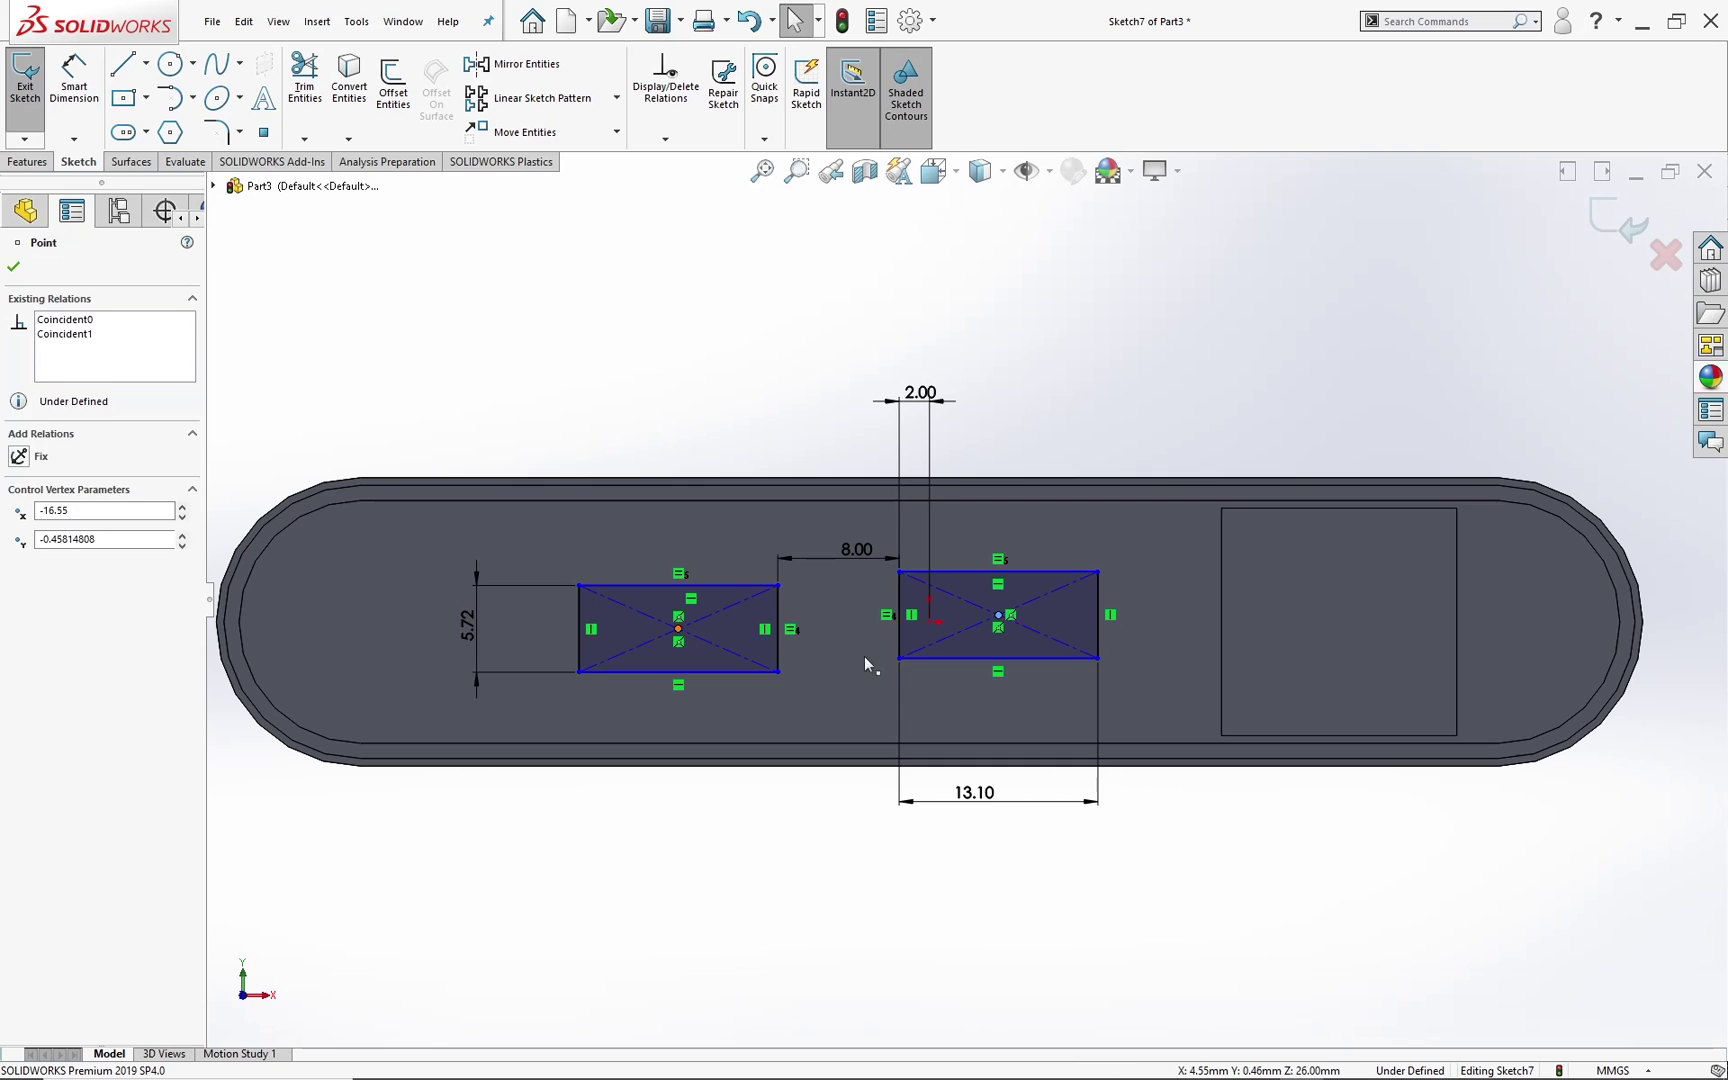
ctrl+click(930, 623)
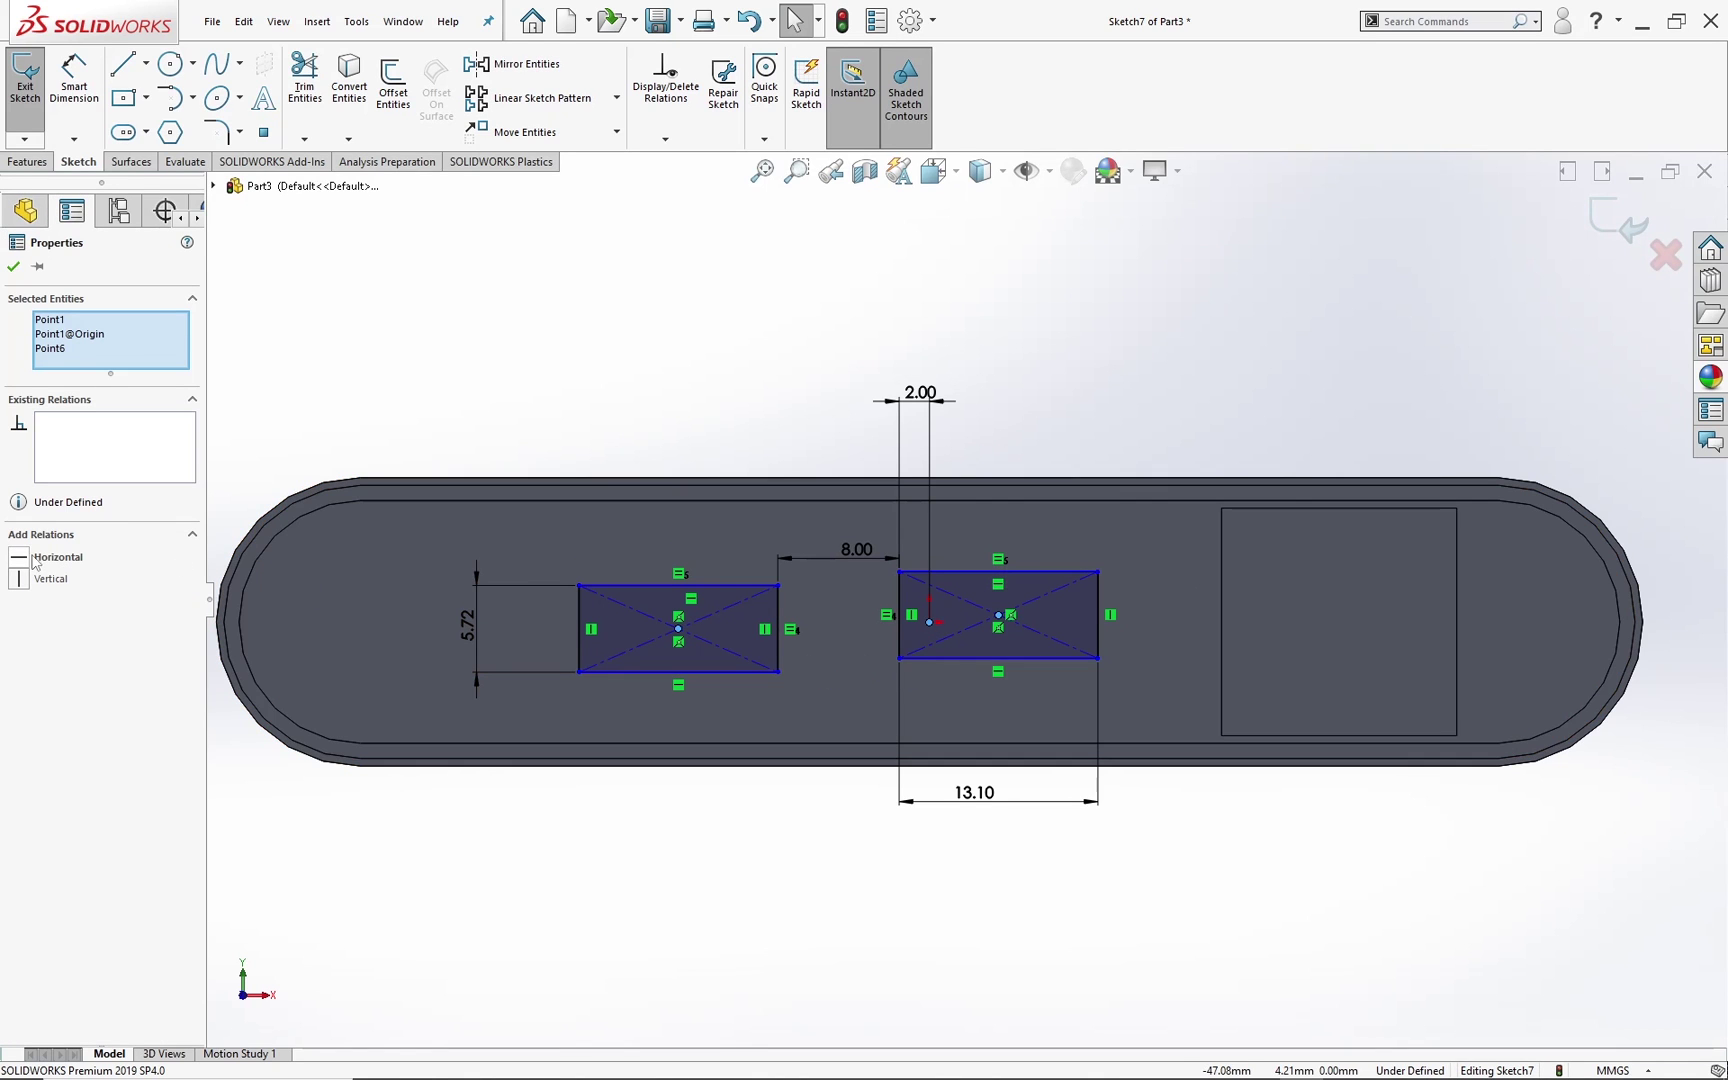
click(18, 558)
click(718, 345)
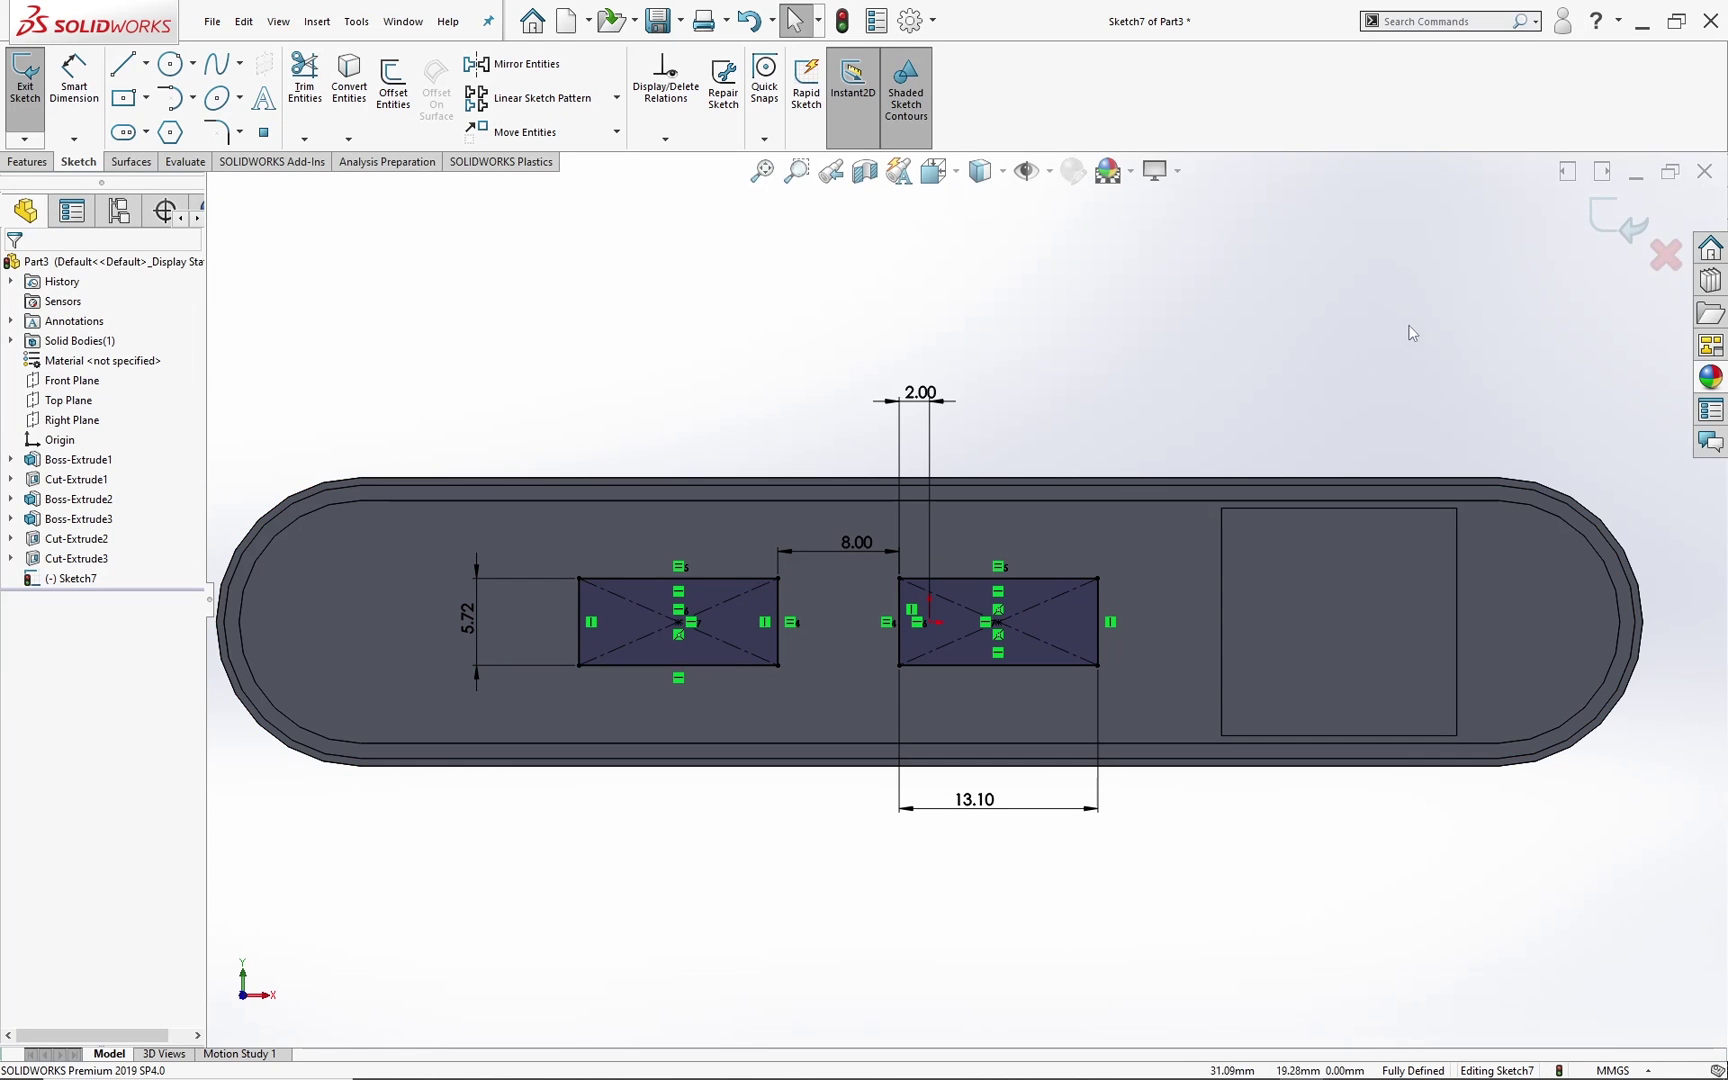
Step: Finish the sketch and cut-extrude both rectangles to a blind depth of 15 mm into the body
click(1597, 218)
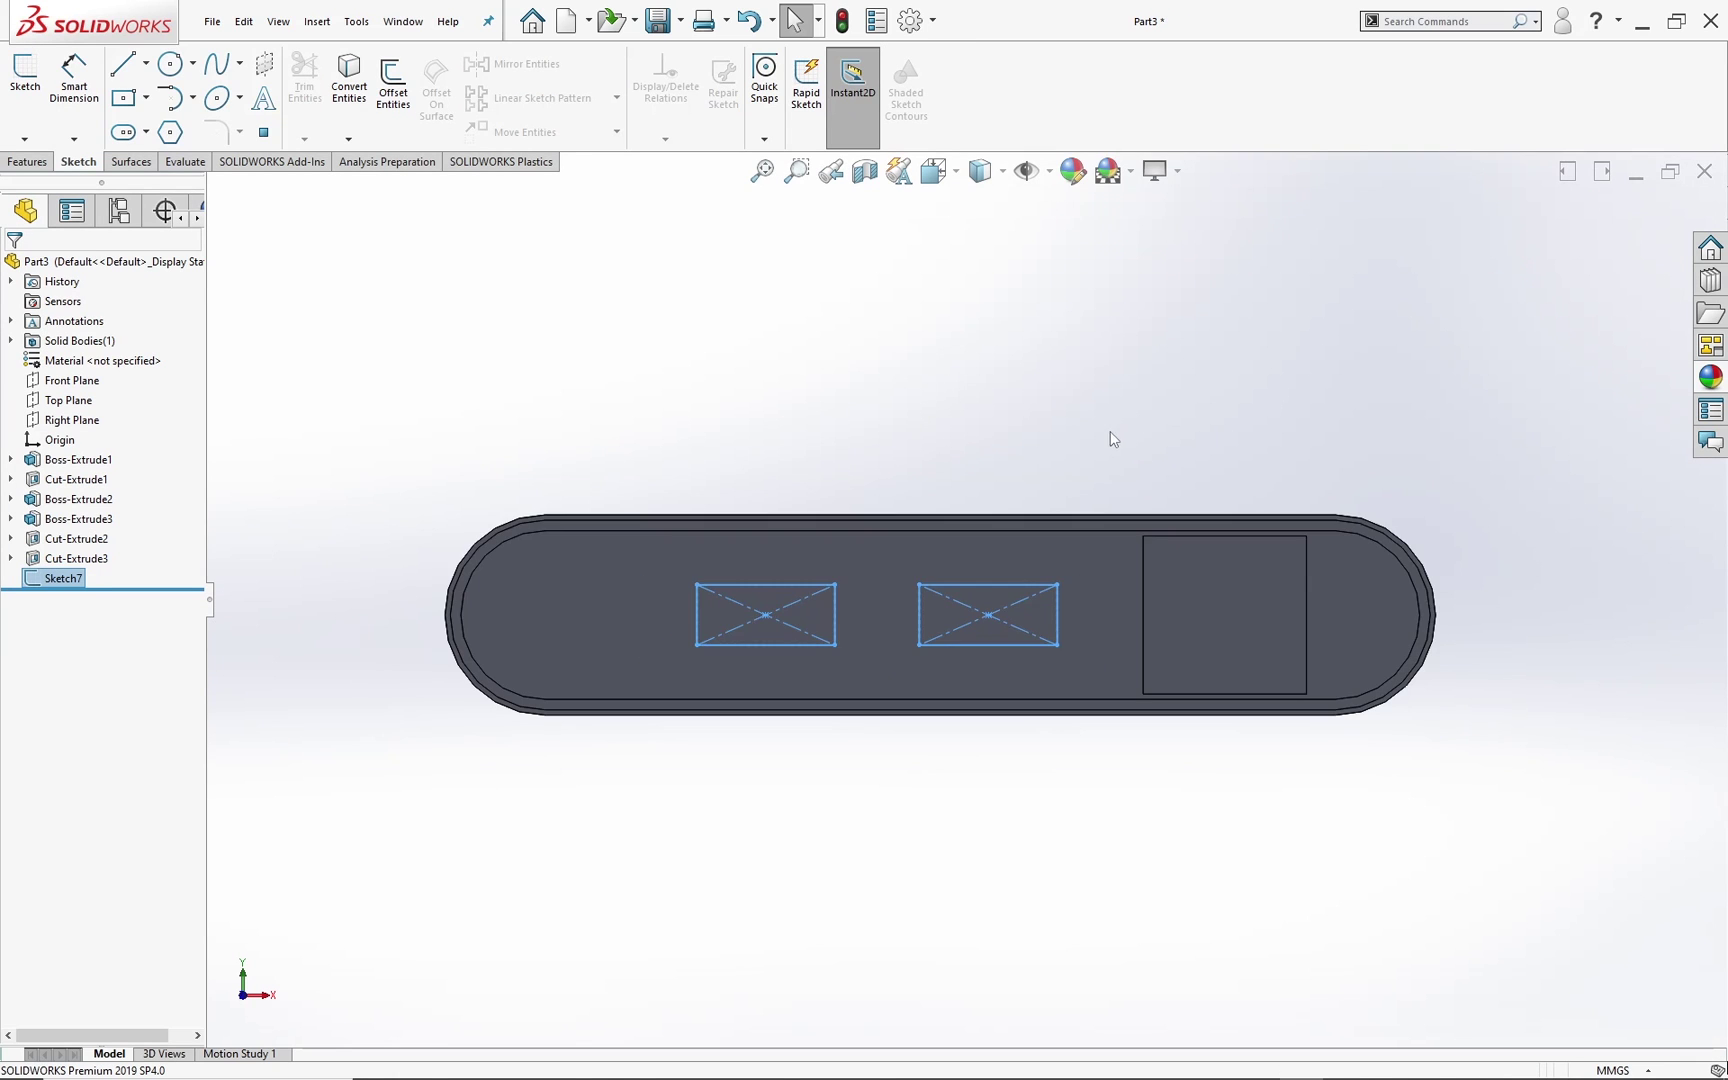
key(ctrl+7)
click(68, 580)
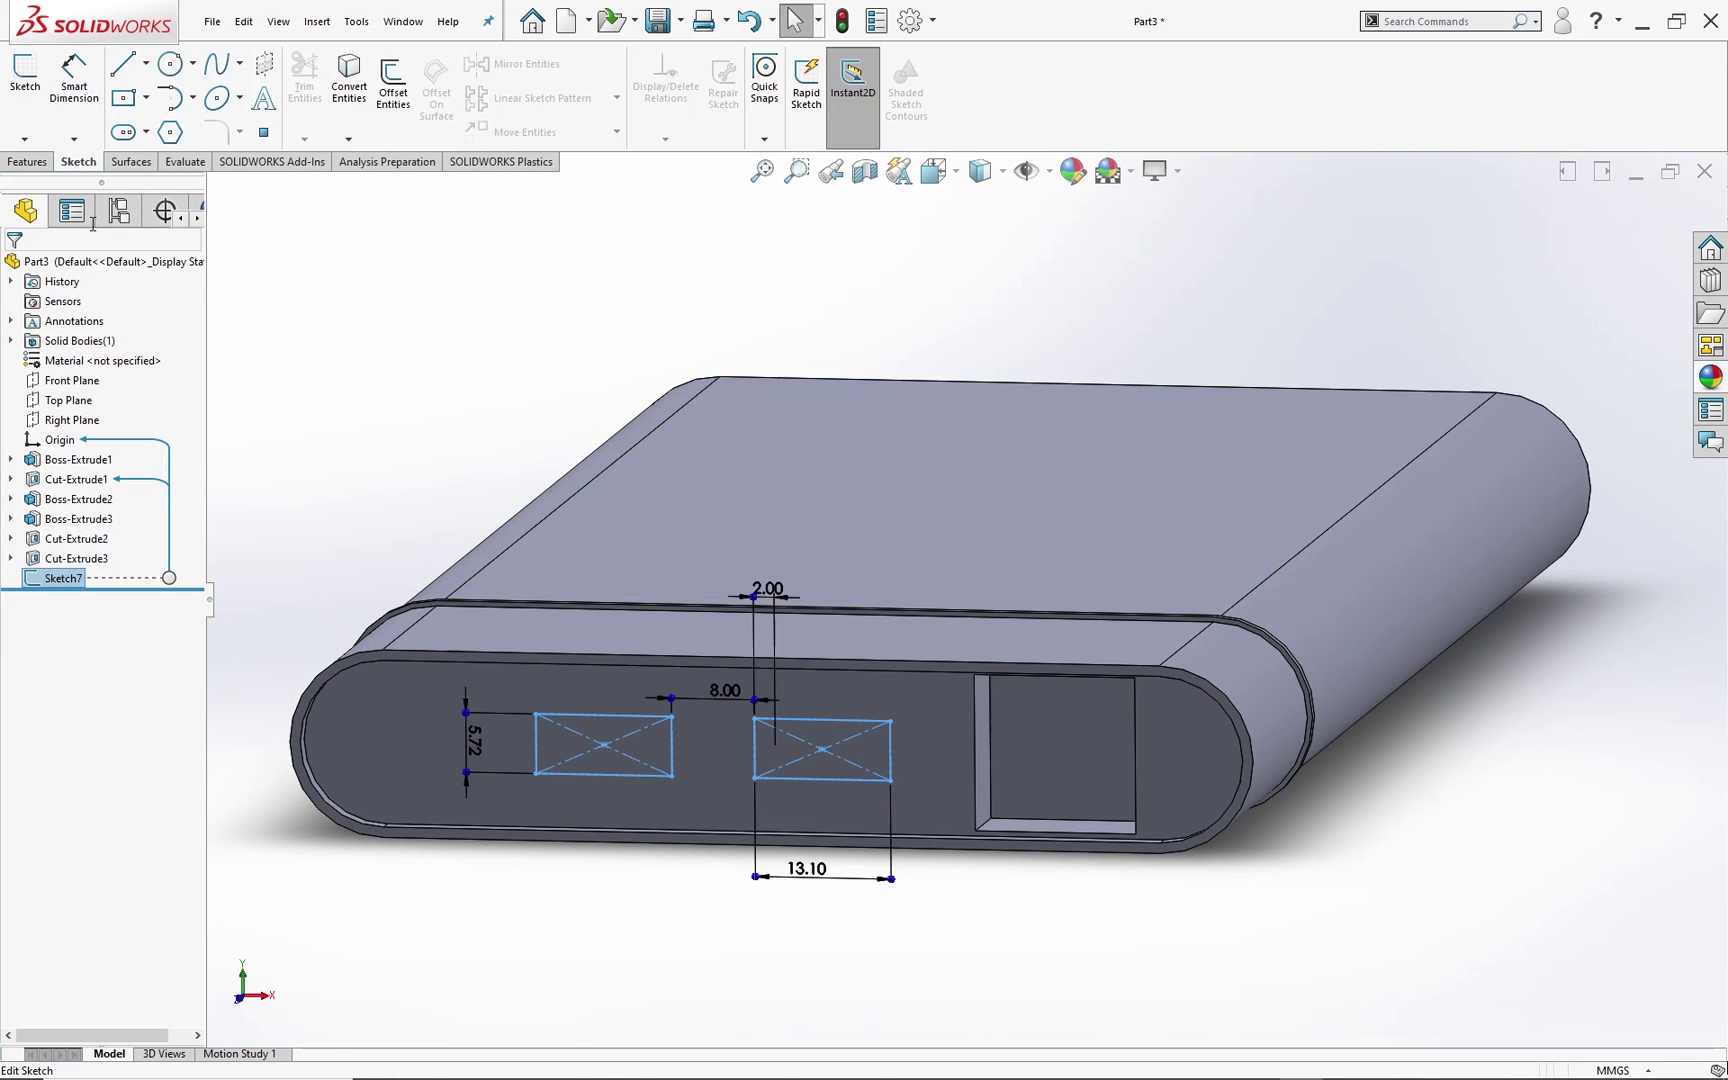
click(30, 162)
click(278, 85)
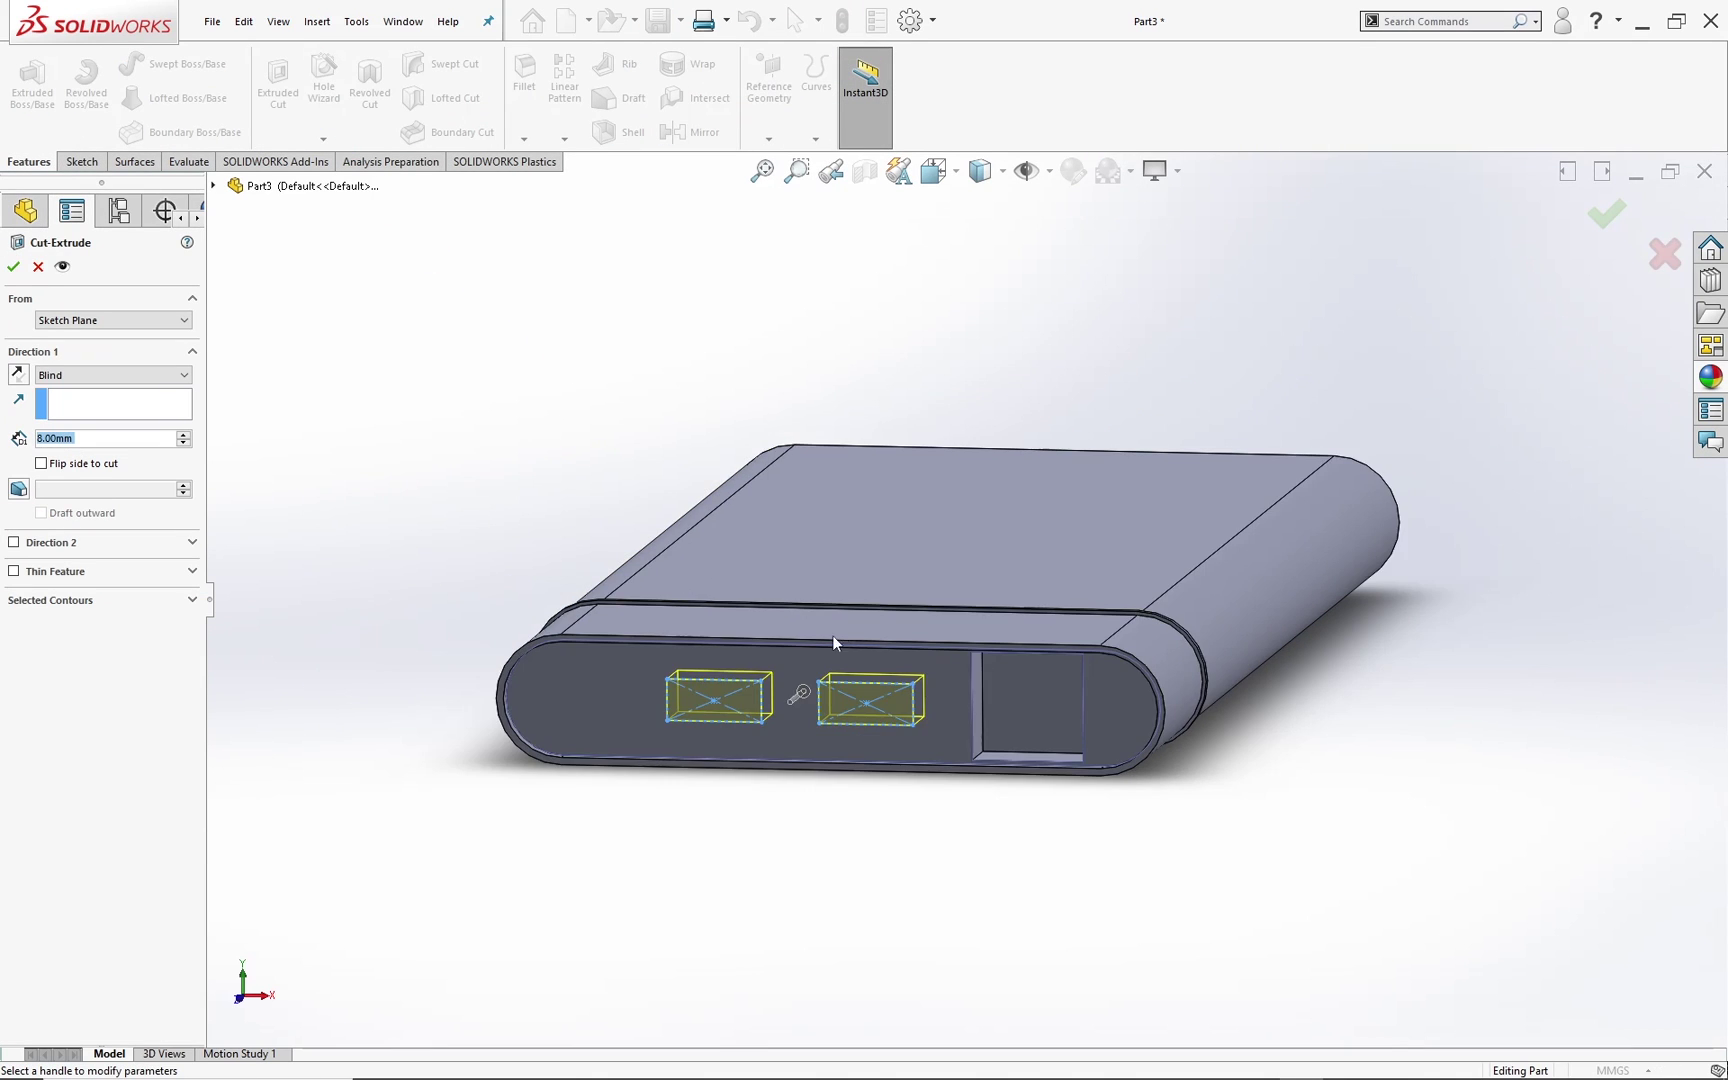
middle_drag(837, 643, 790, 662)
click(117, 441)
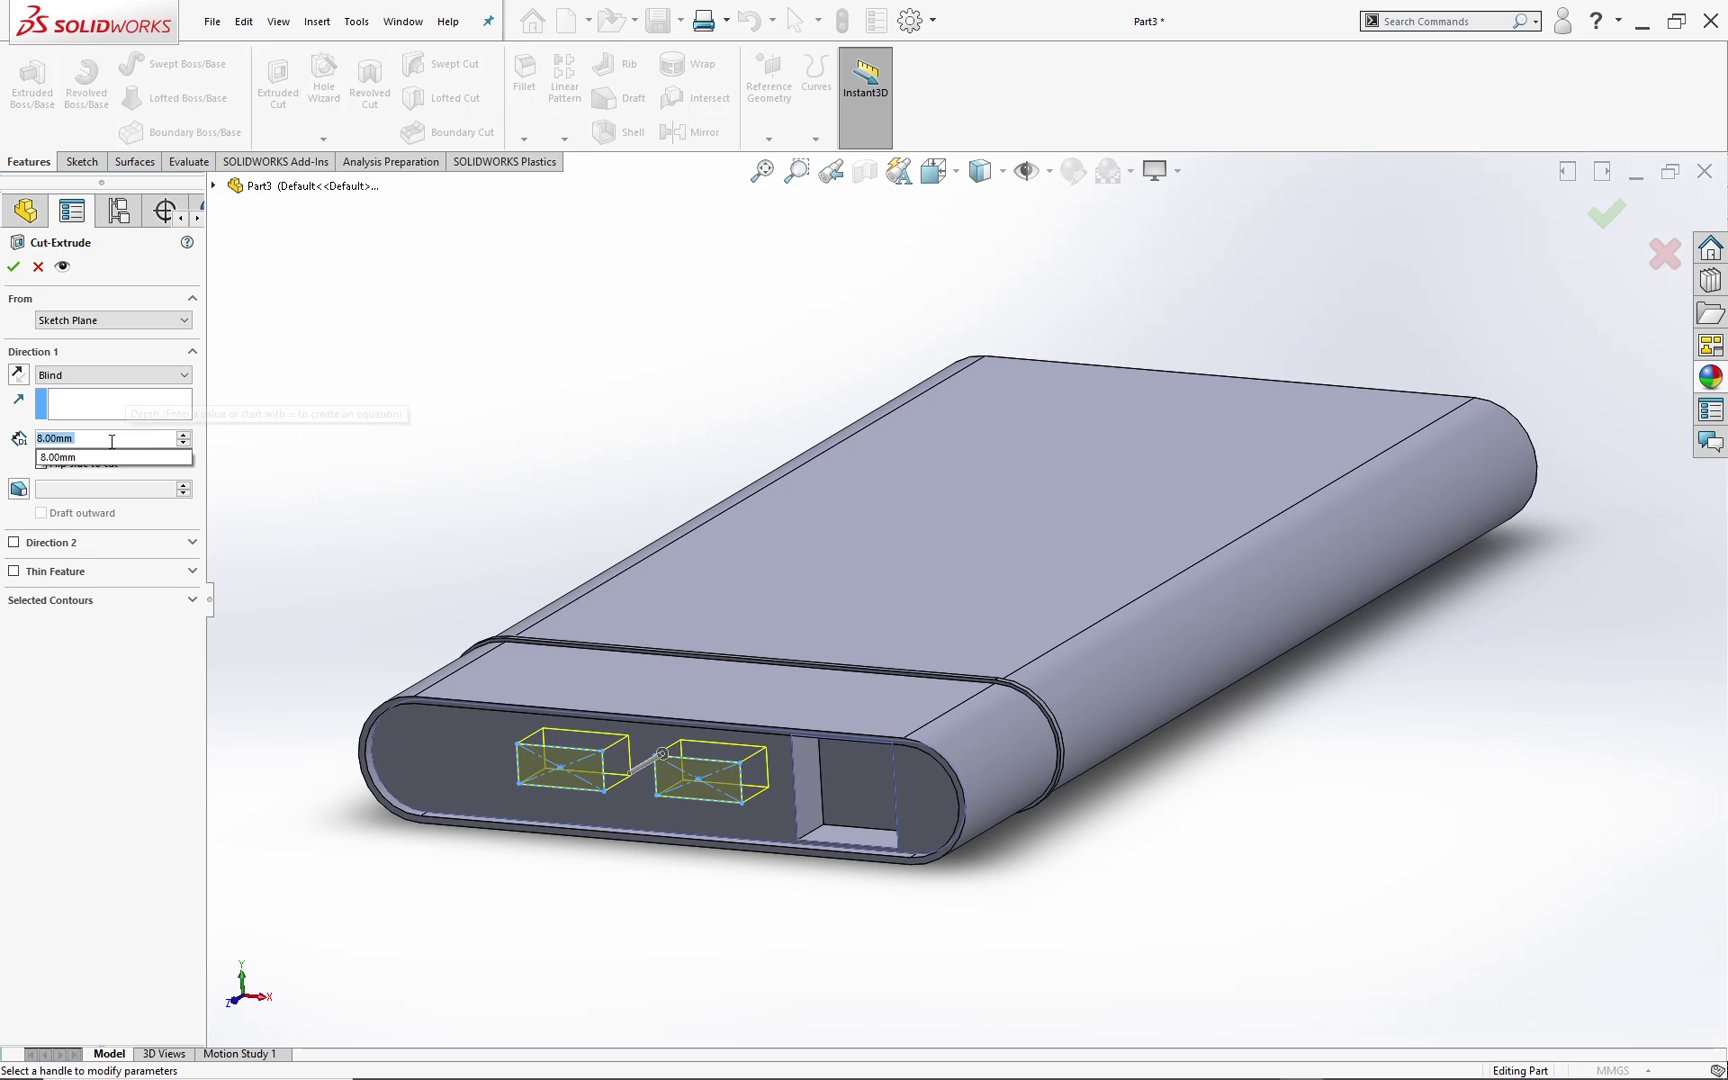
text(15)
key(Return)
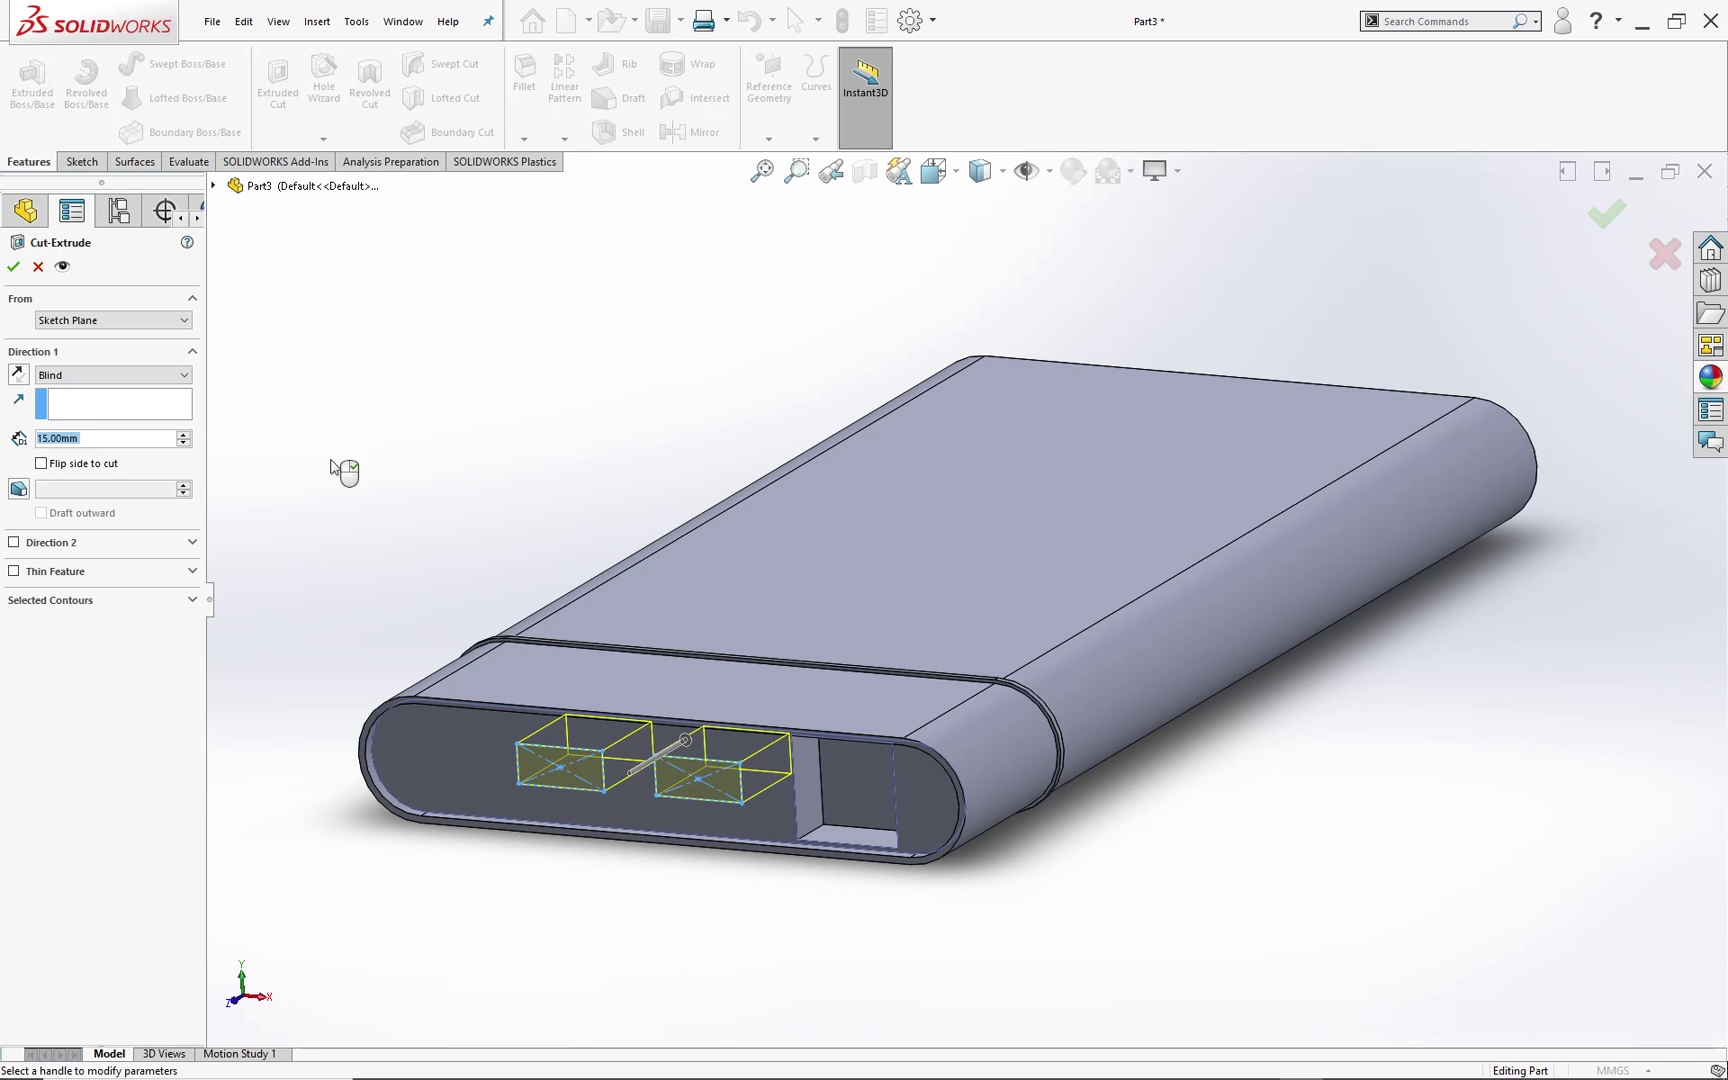
click(1619, 222)
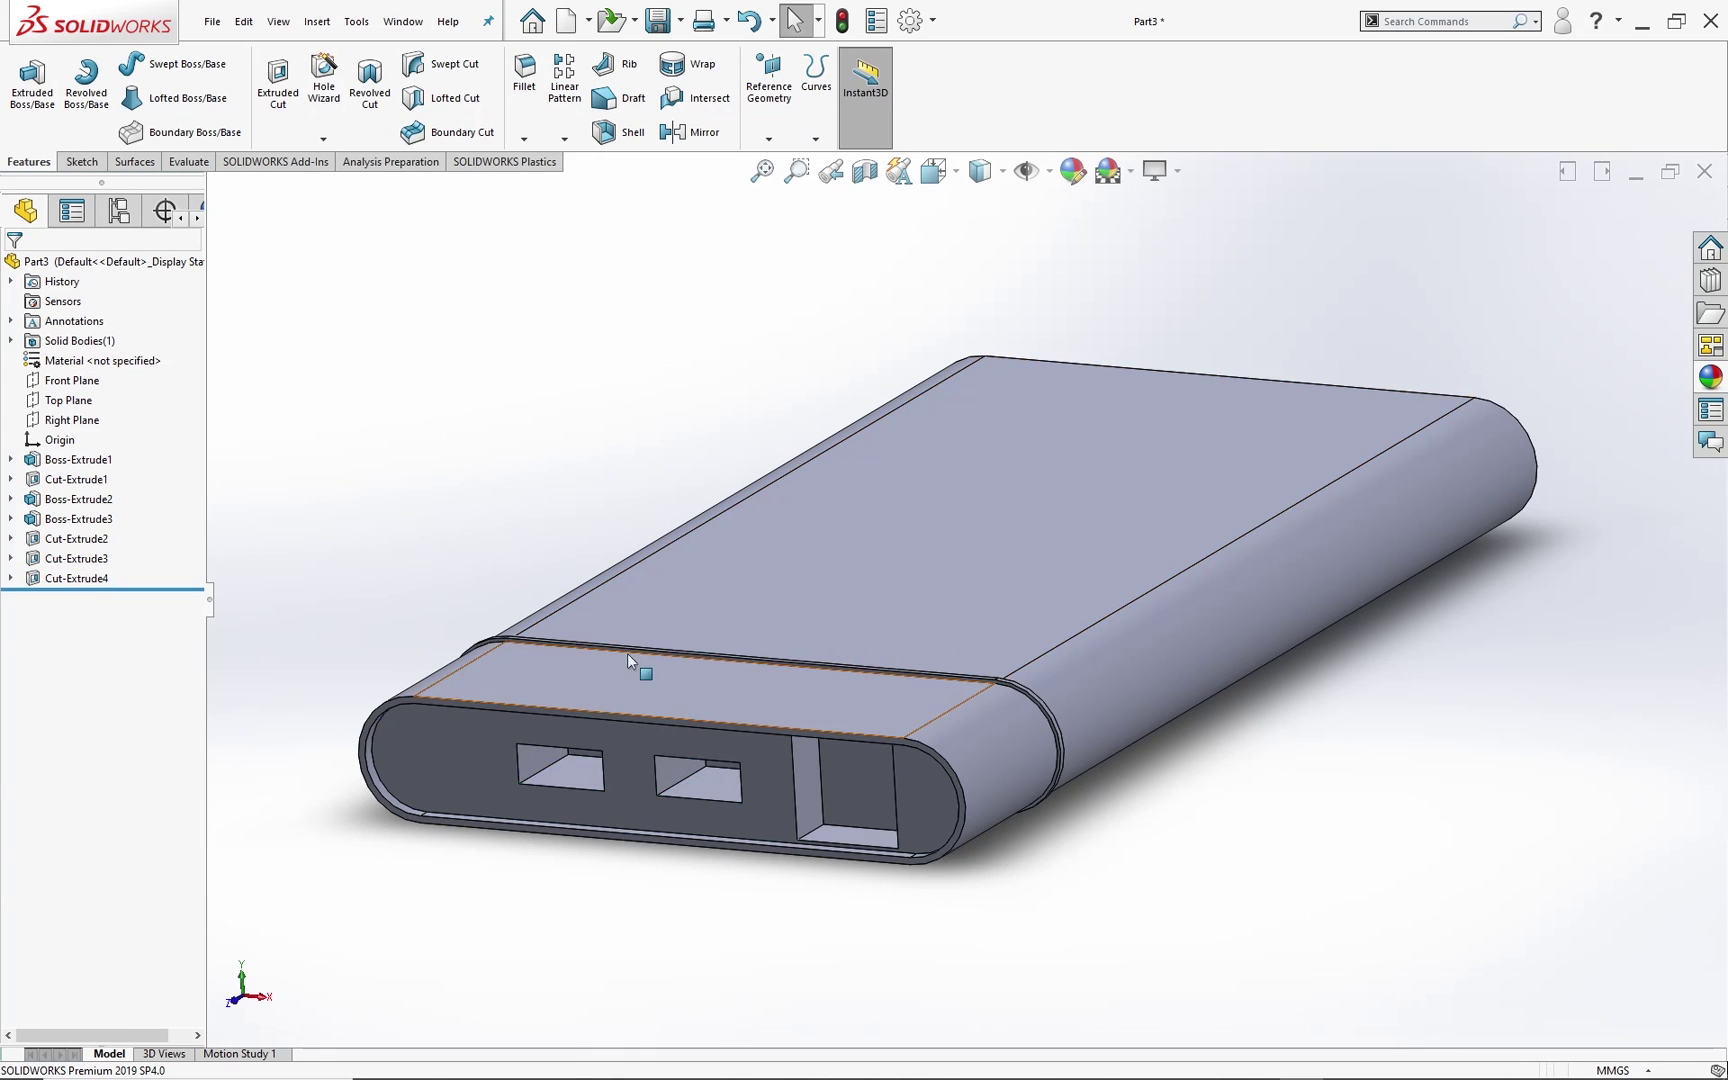
Step: Start a cut-extrude sketch on the recessed front face around the openings and view it from the front
middle_drag(640, 667, 586, 757)
click(585, 760)
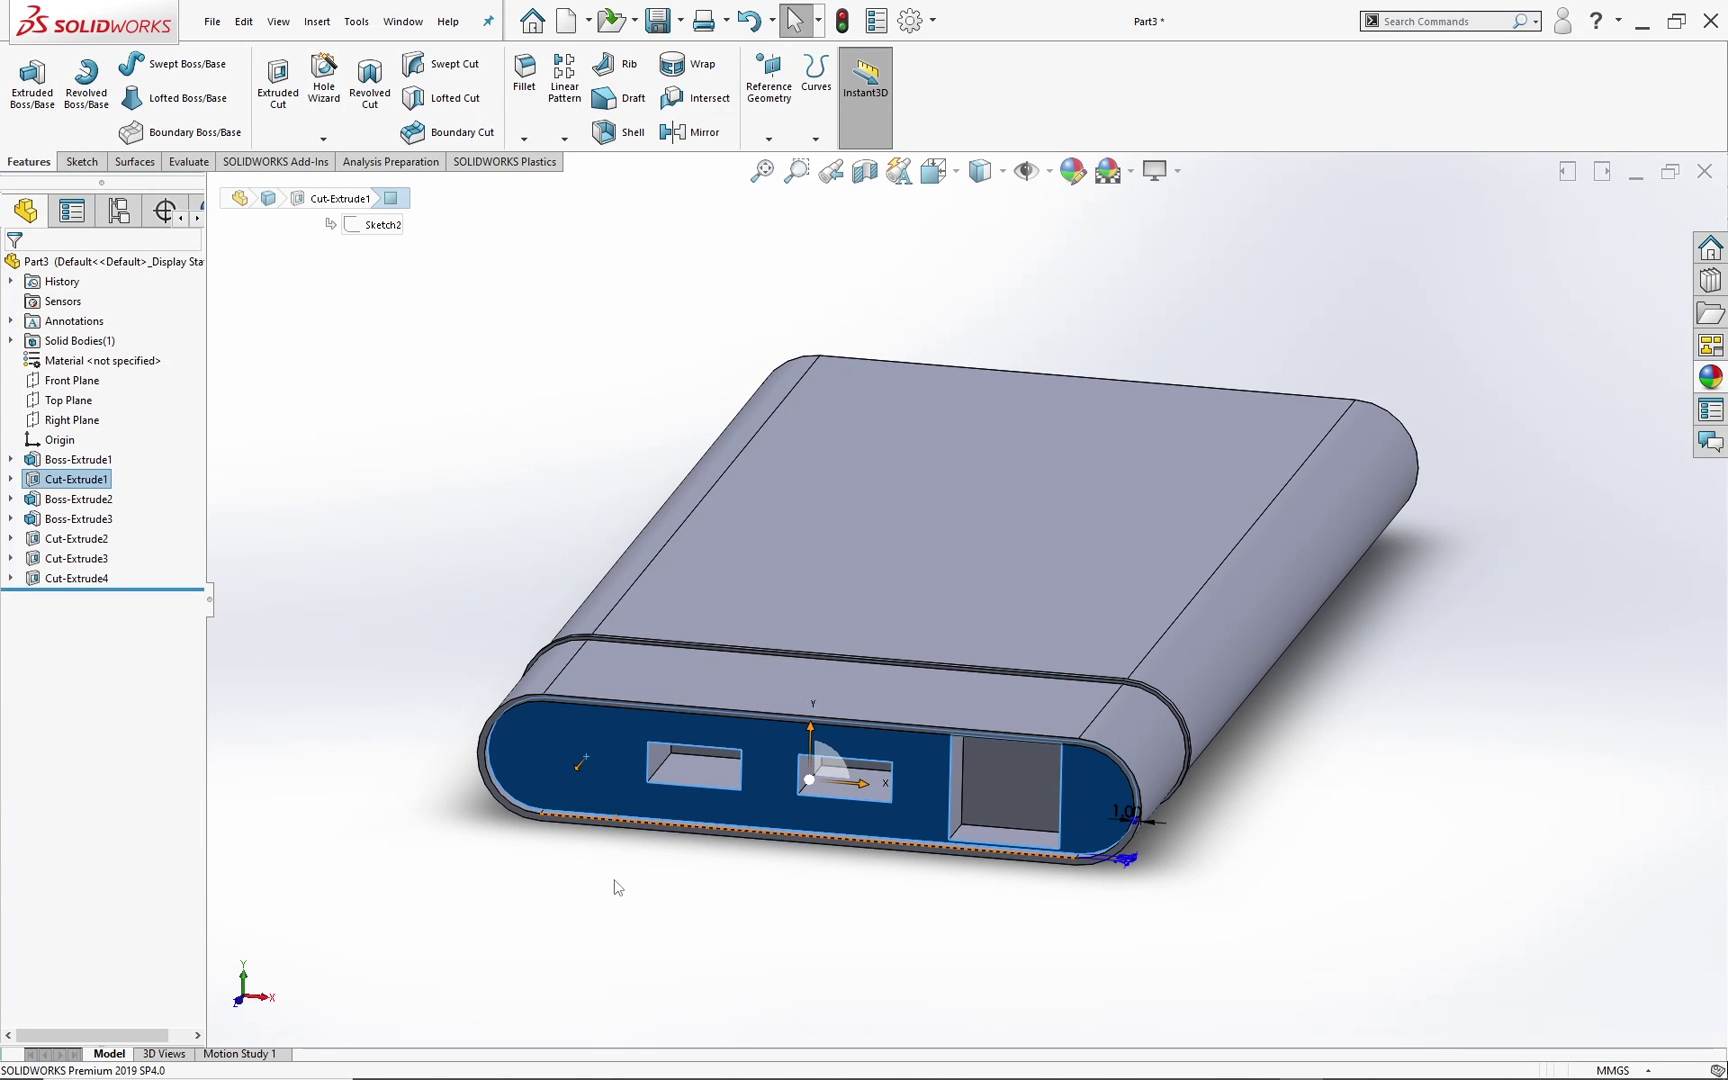
click(517, 874)
click(560, 770)
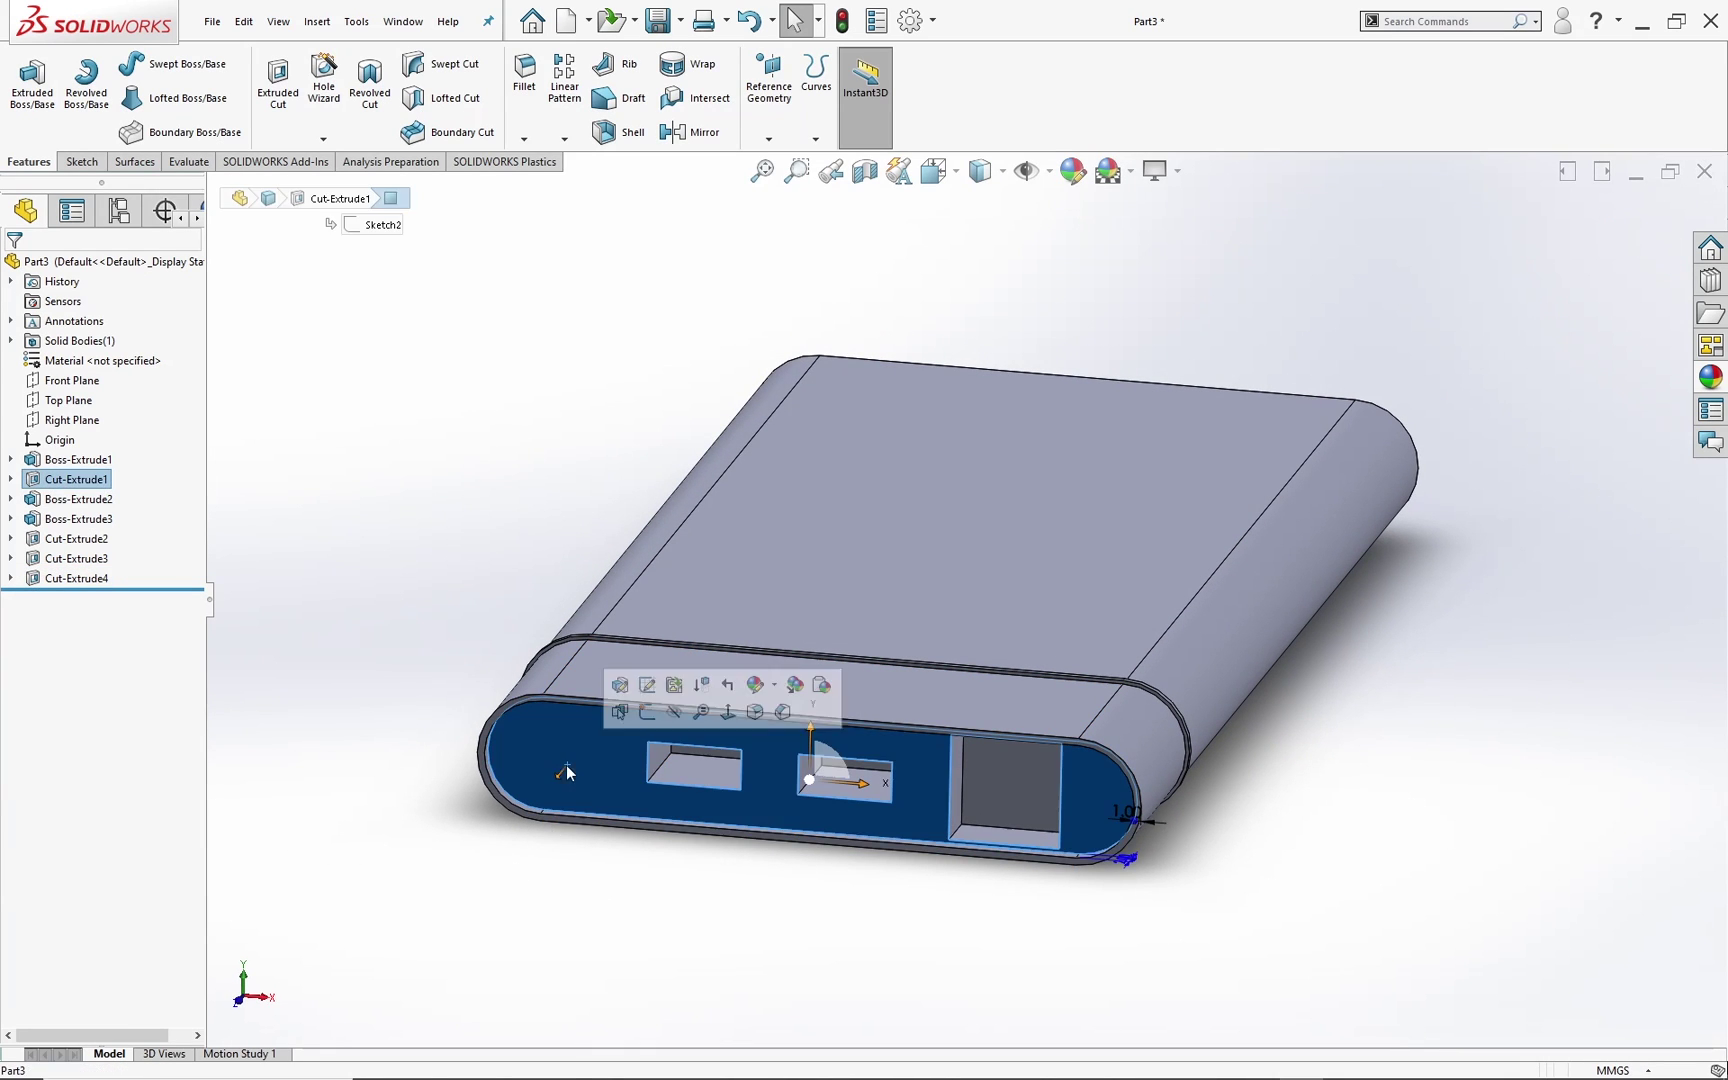
click(280, 80)
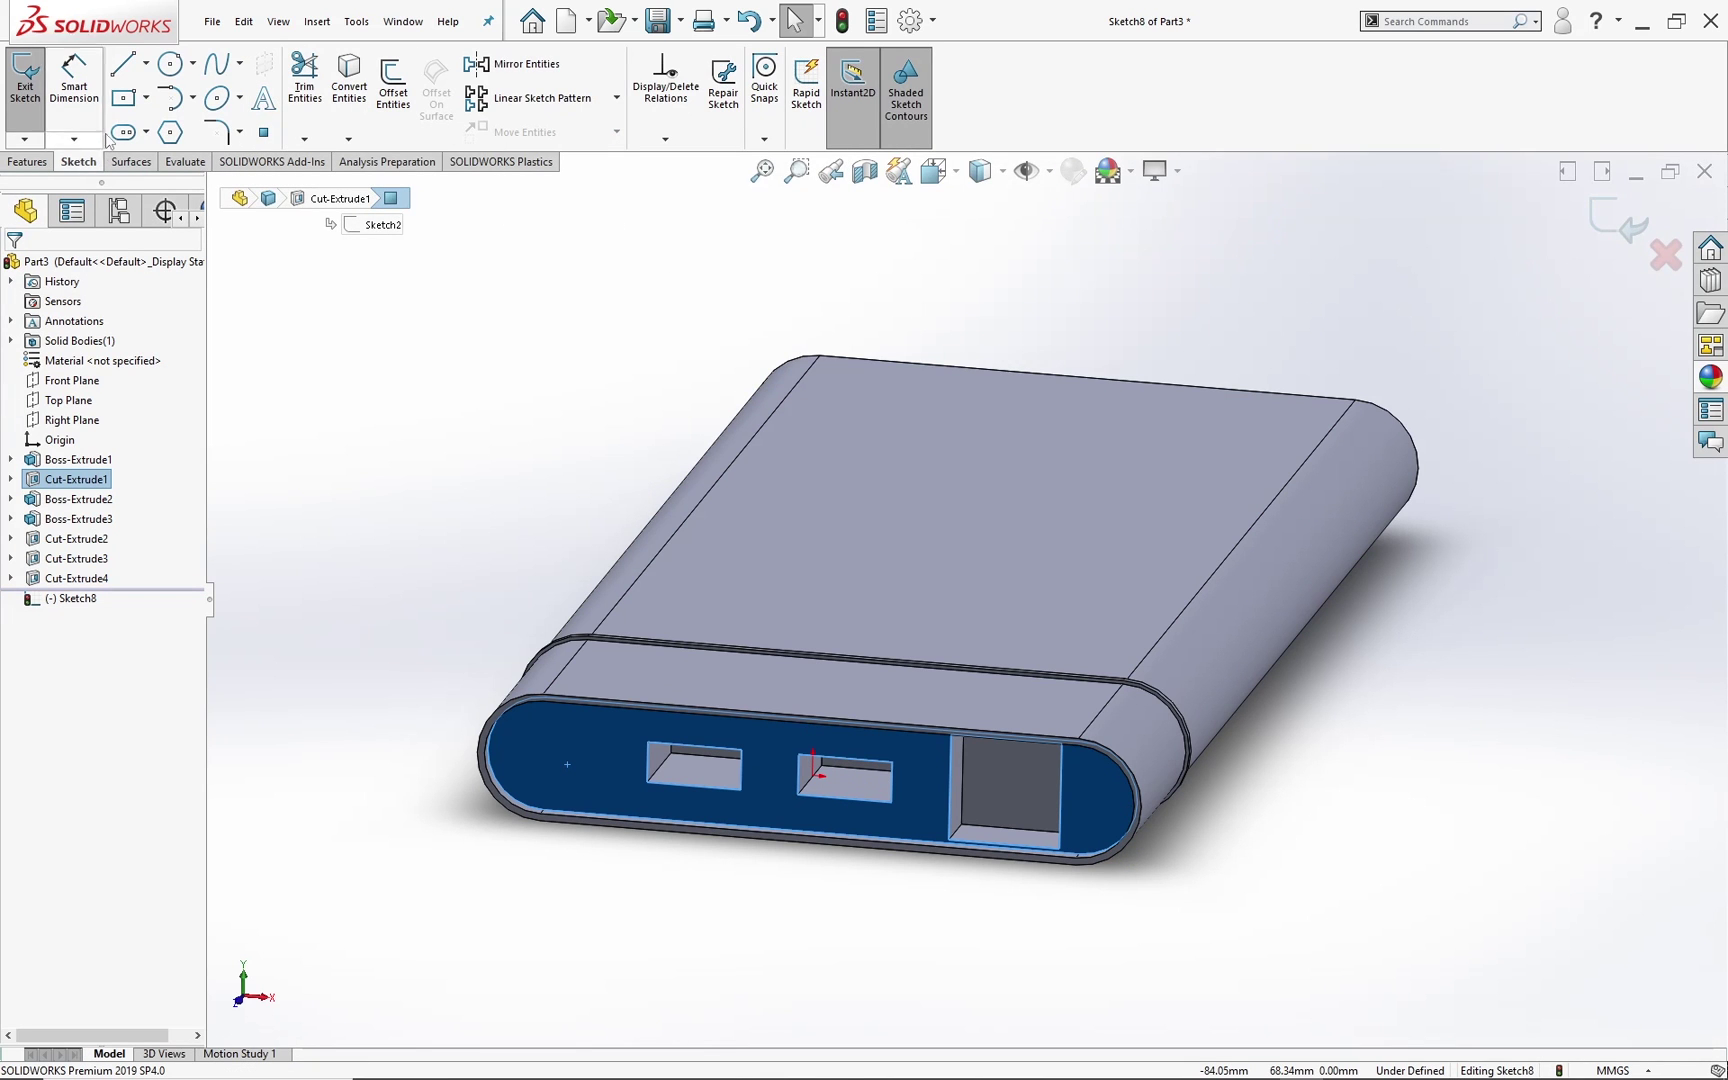
key(space)
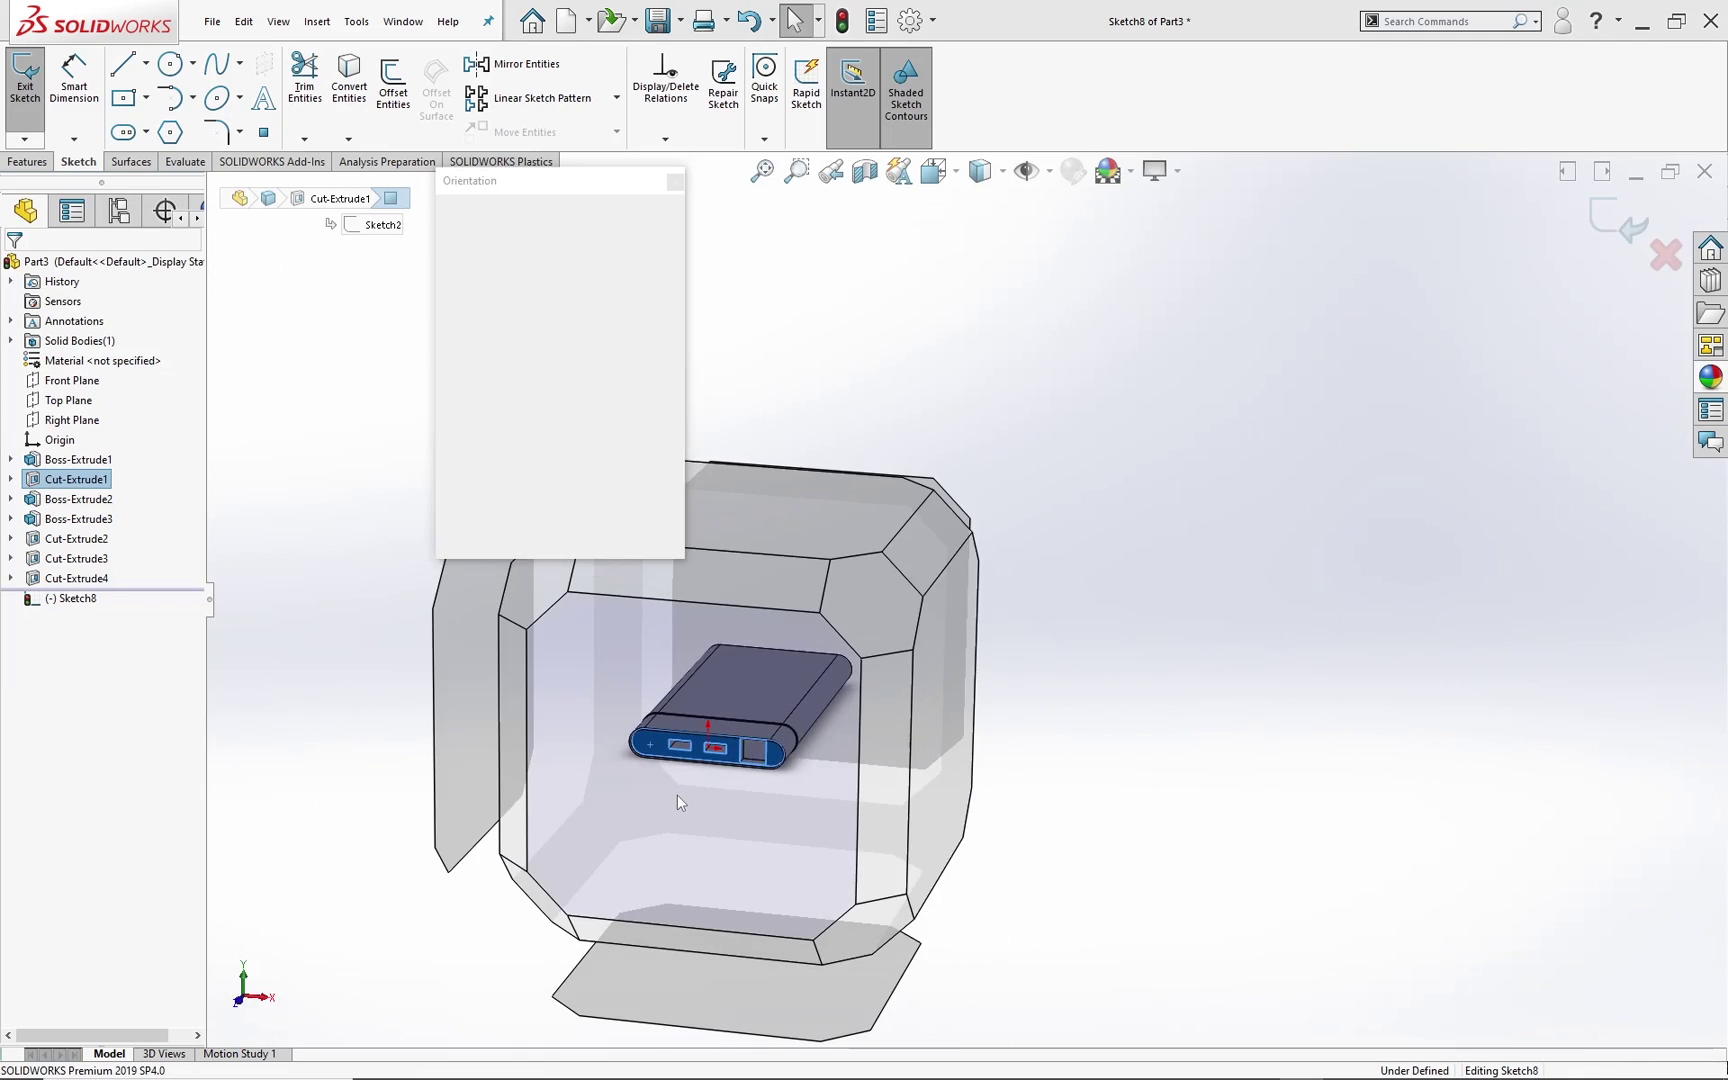
click(677, 801)
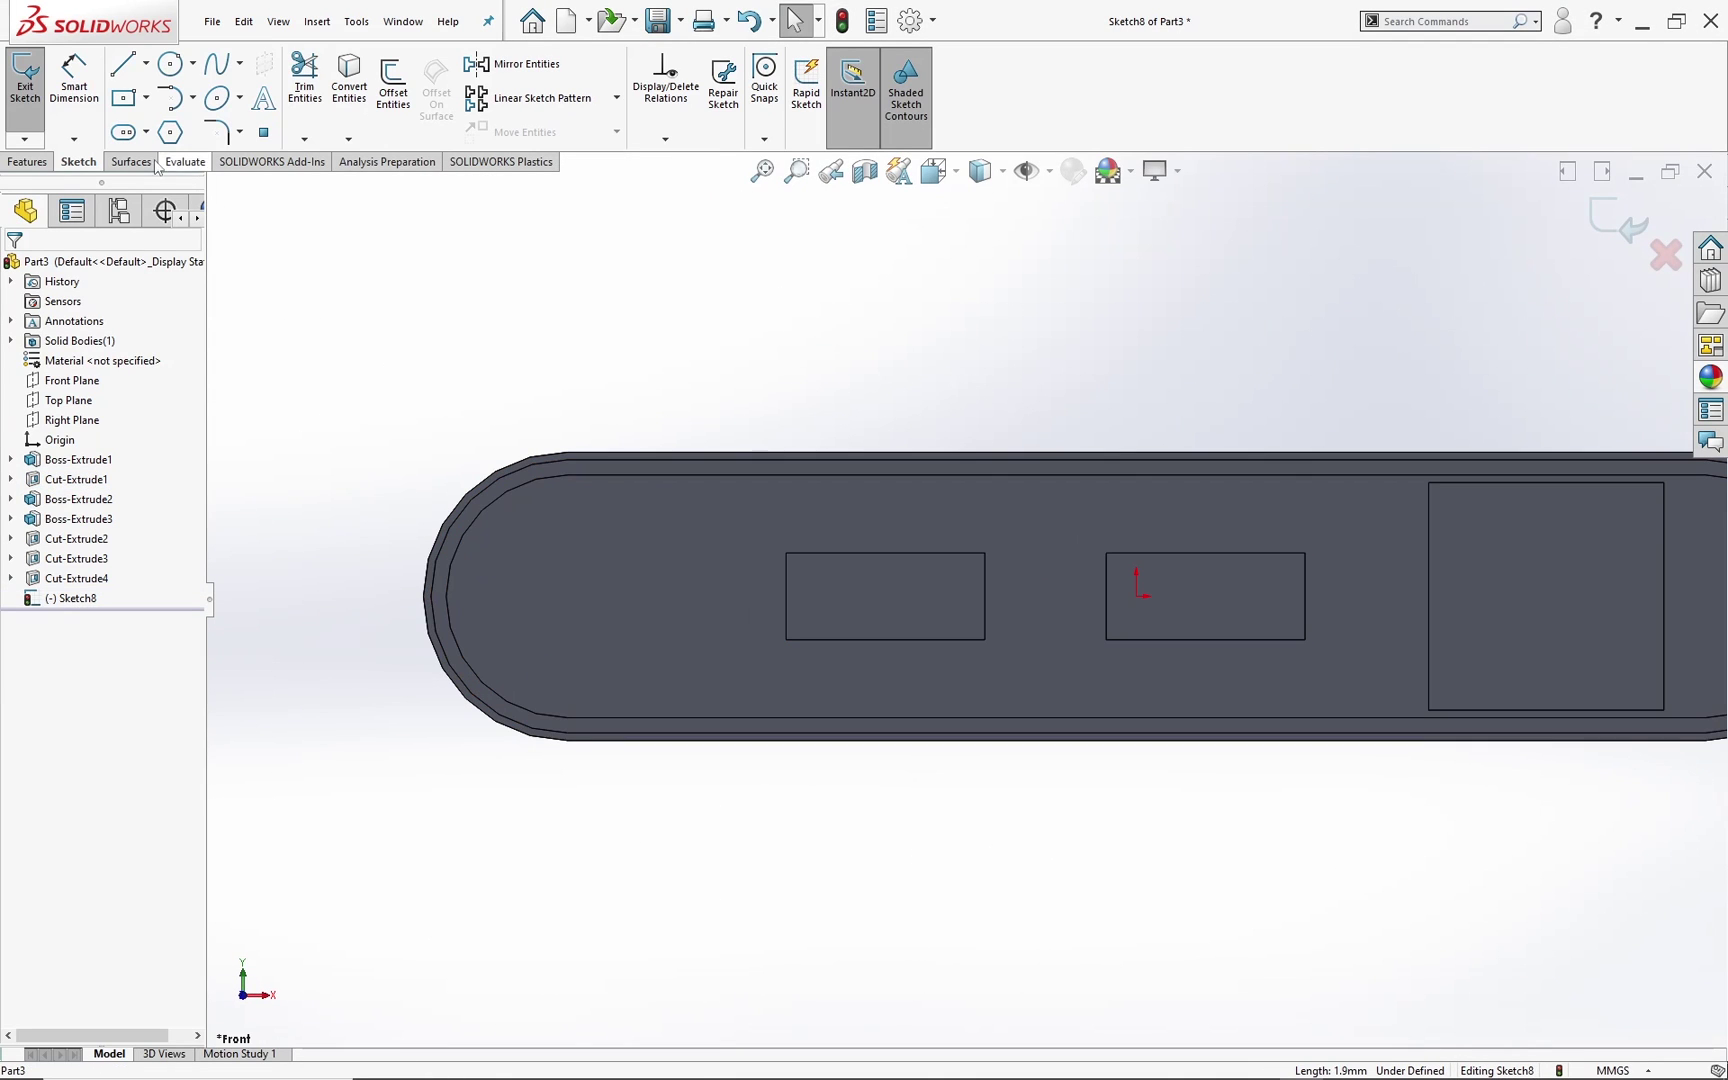
Step: Sketch a centre rectangle about 12.8 by 6.2 mm, centred about 34.5 mm to the left of the origin
click(123, 97)
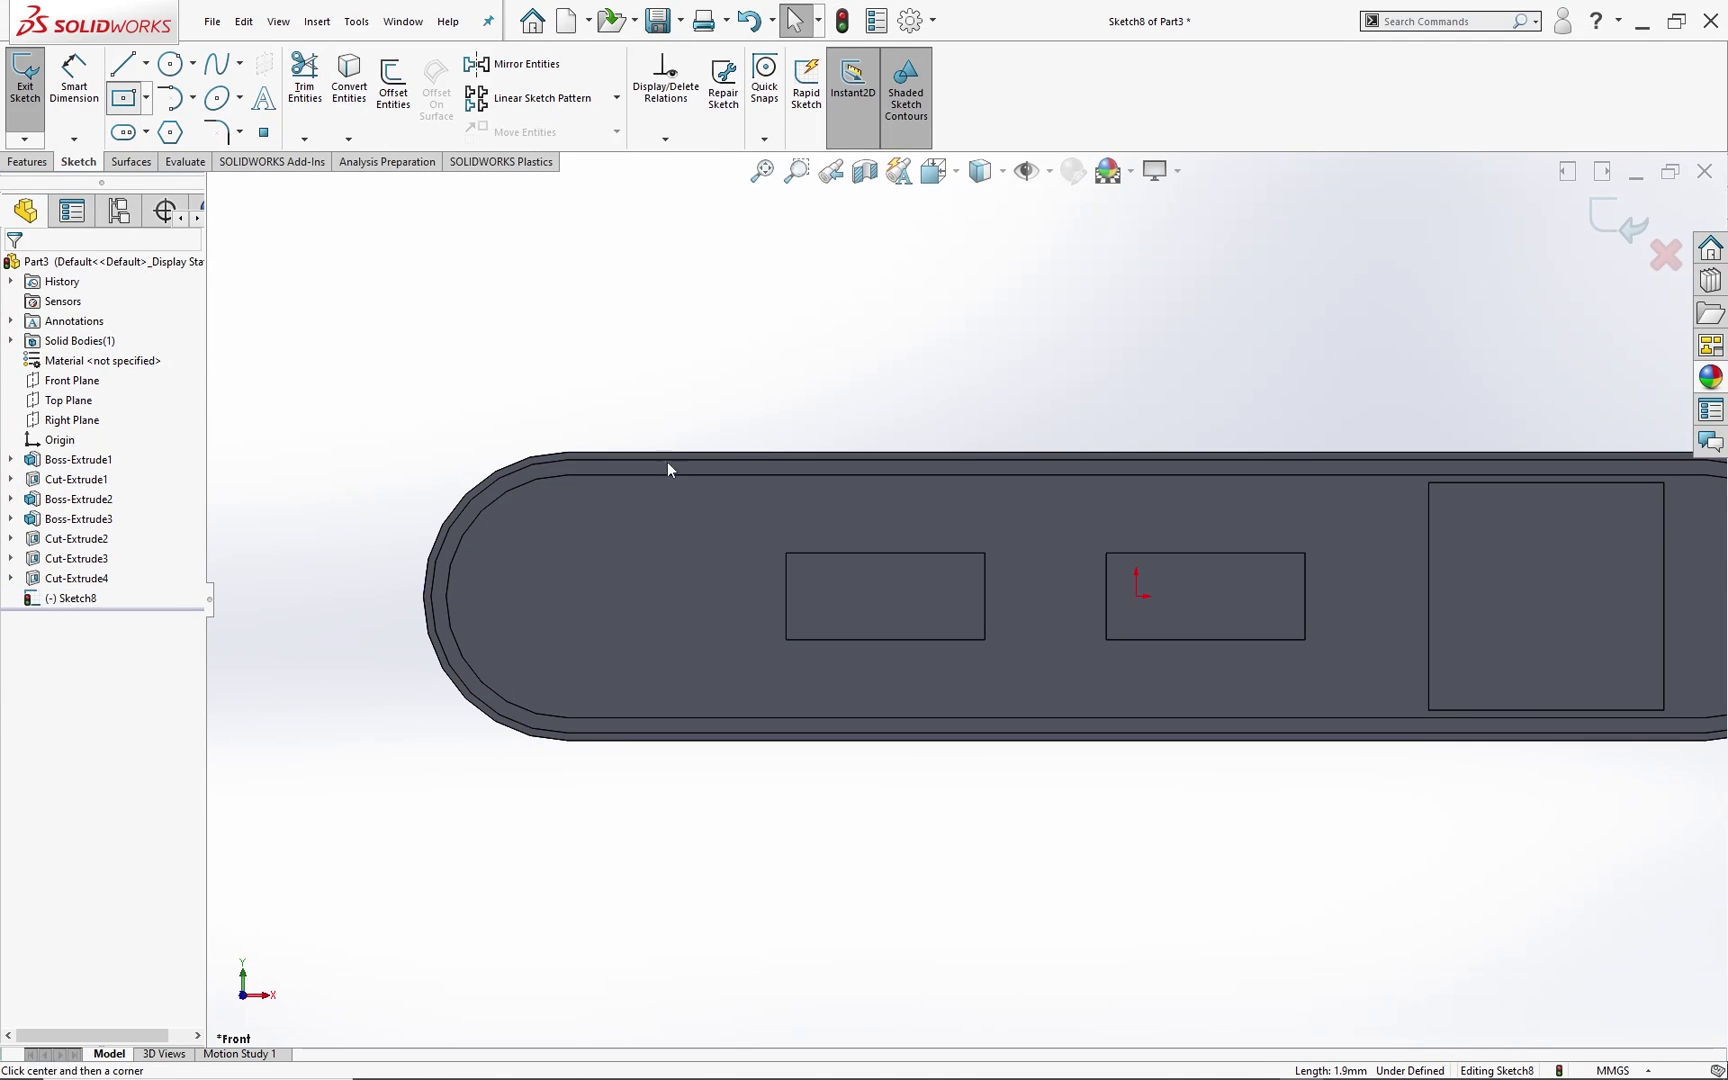
click(613, 597)
click(710, 643)
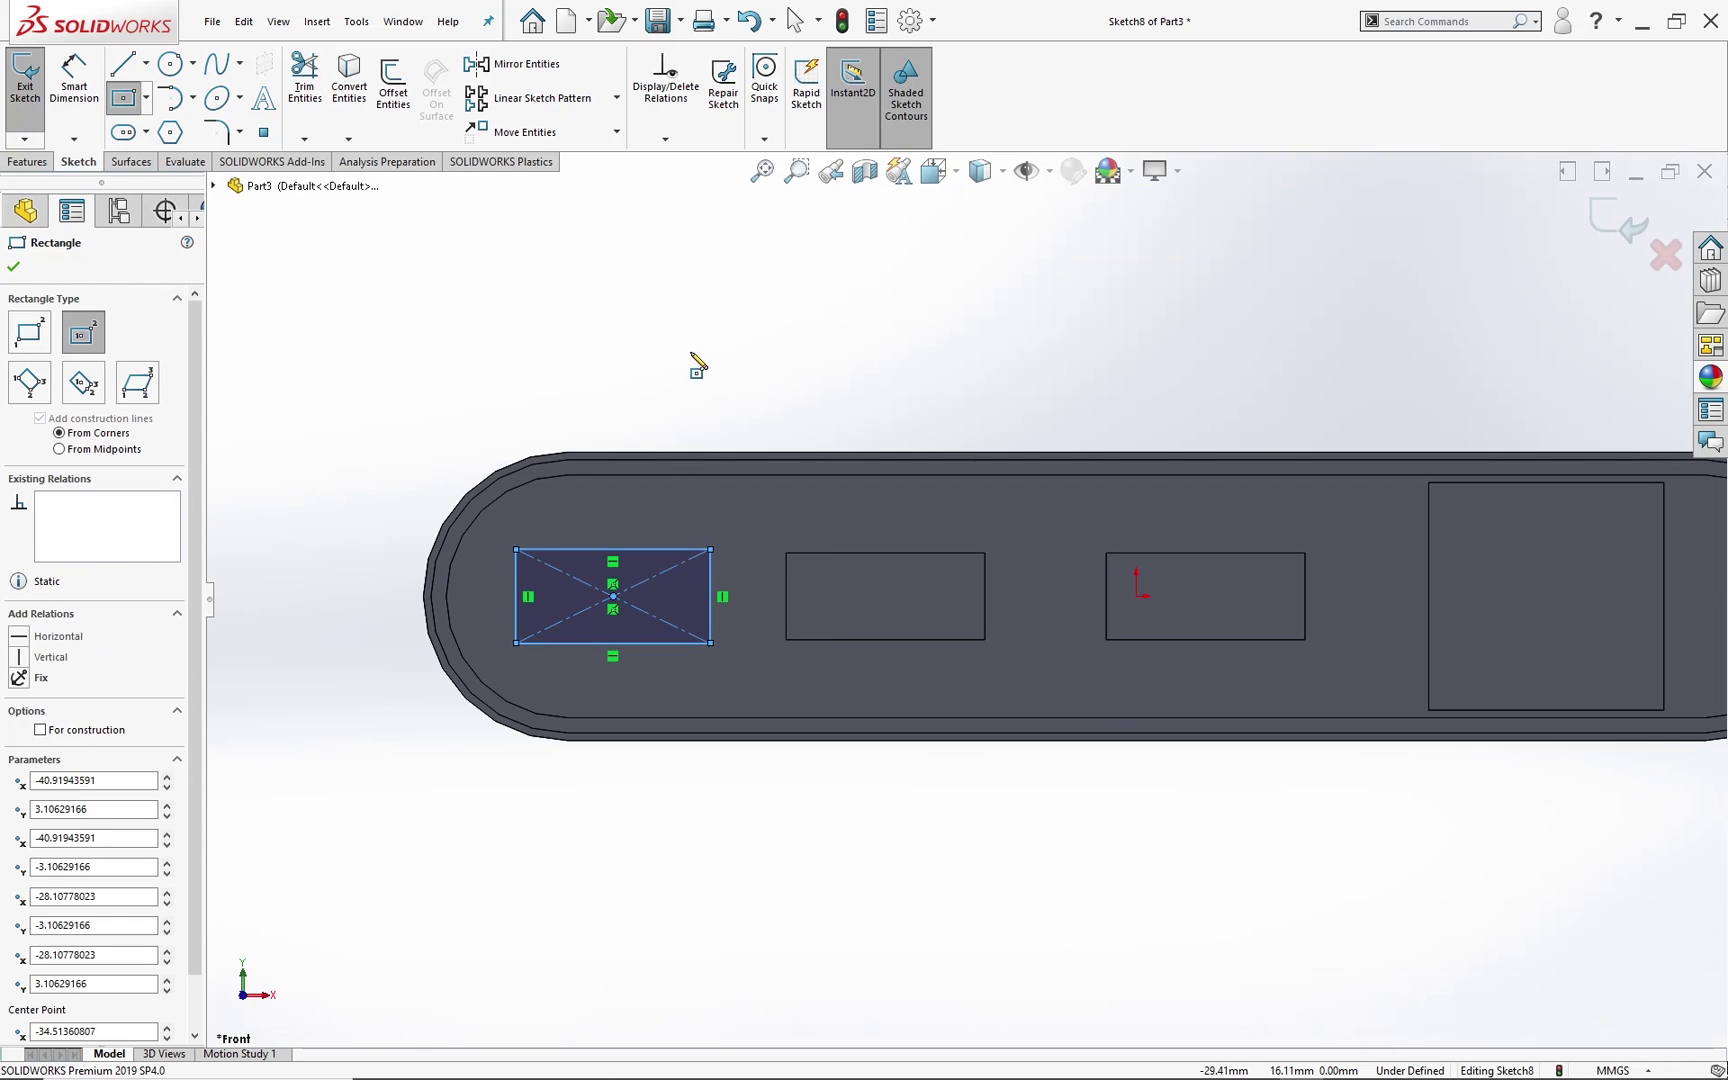
key(Escape)
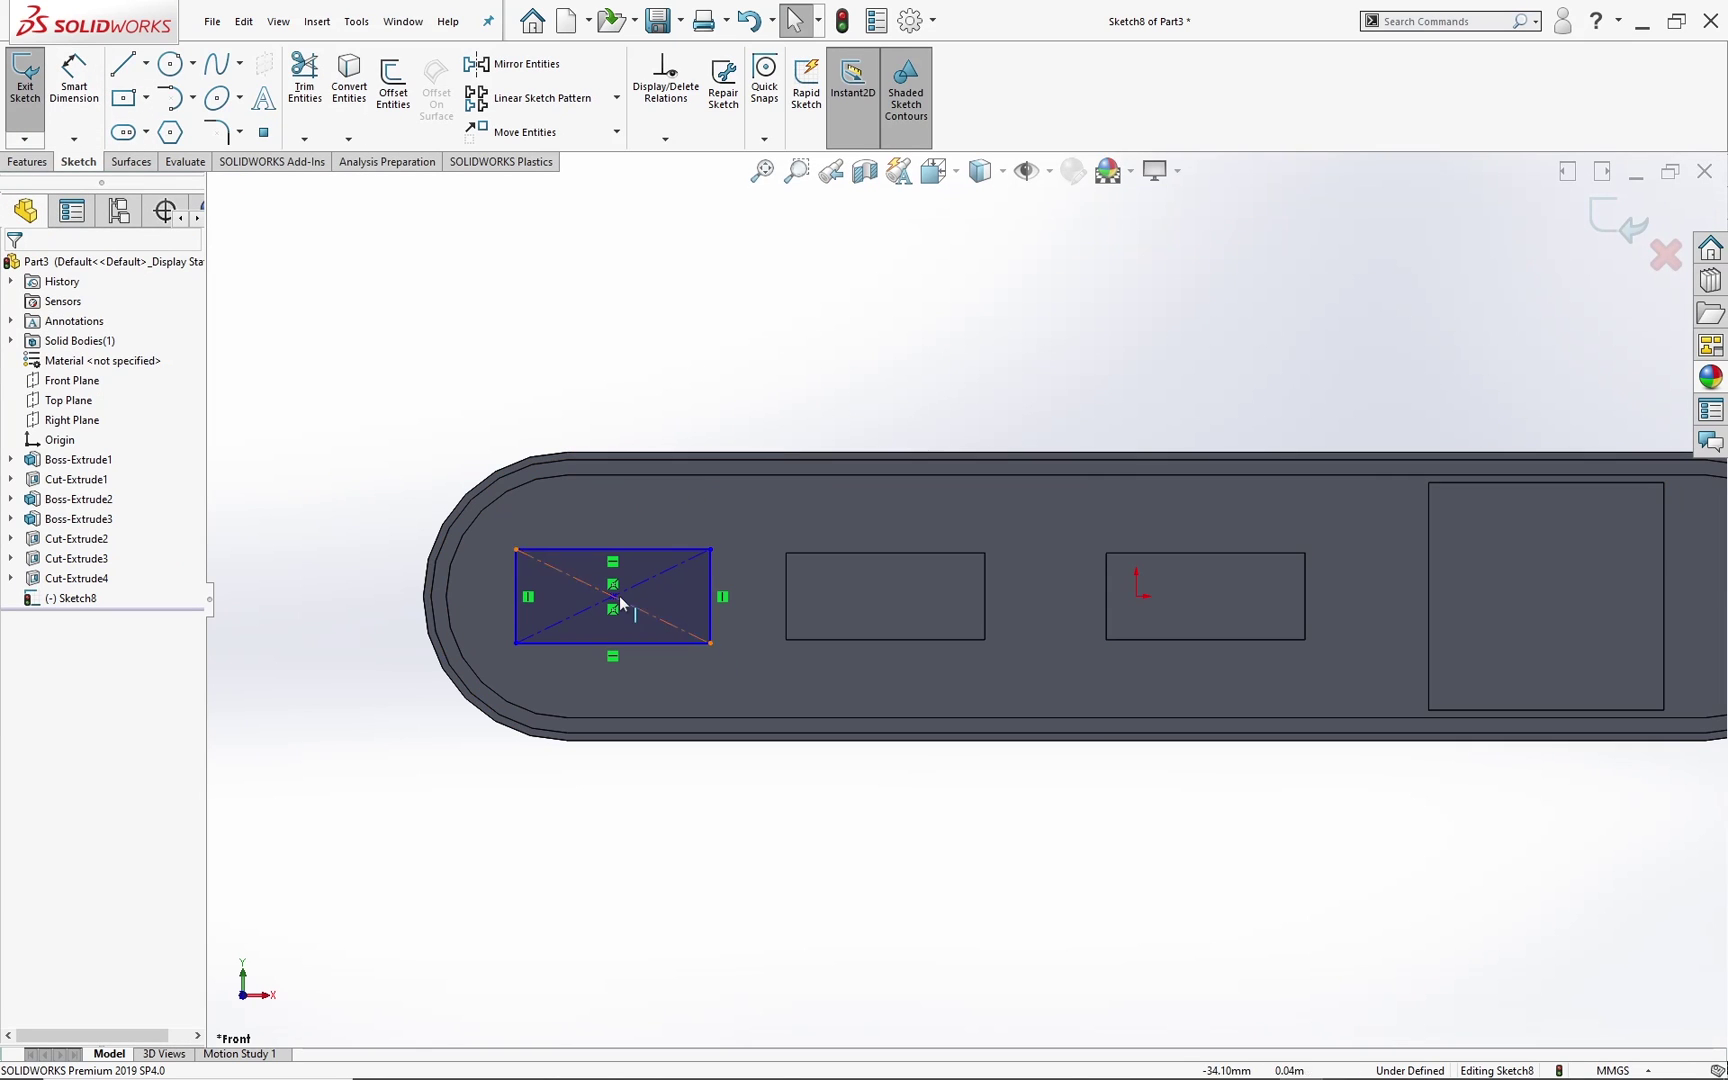
Step: Add a horizontal relation between the new rectangle's centre point and the origin
click(613, 596)
ctrl+click(1136, 596)
ctrl+click(1136, 596)
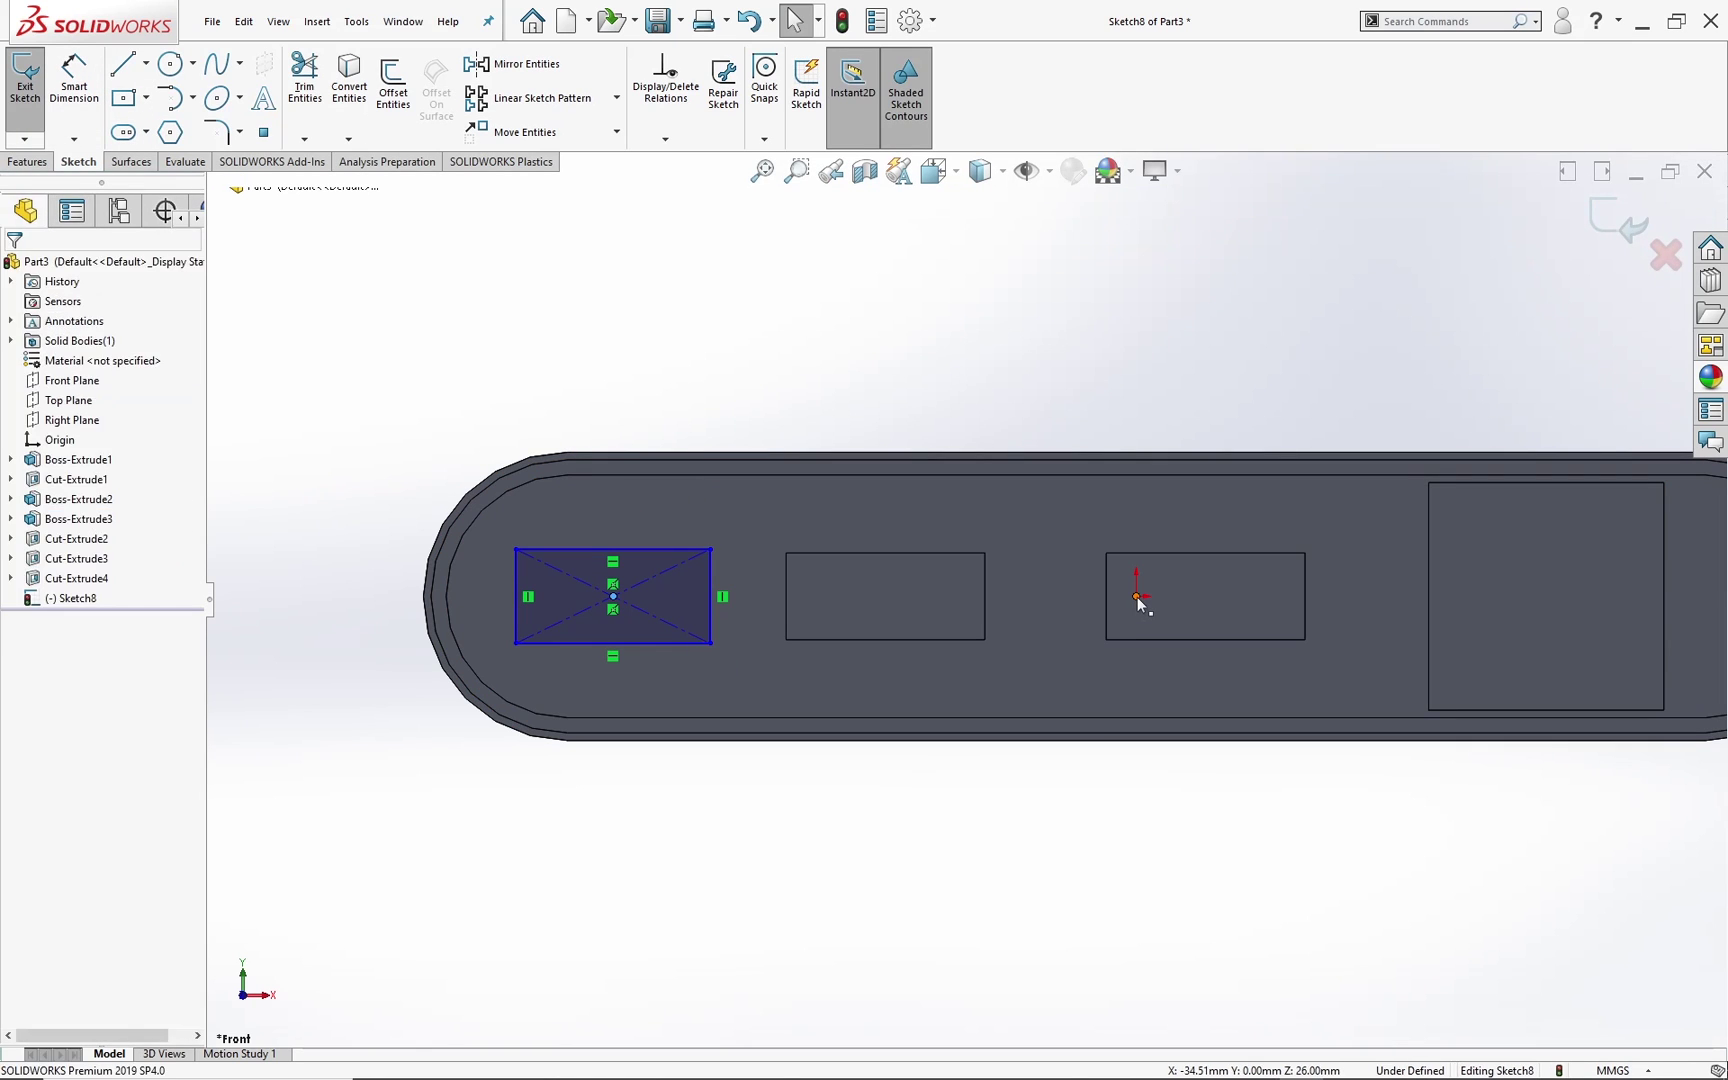
ctrl+click(1136, 596)
click(1189, 516)
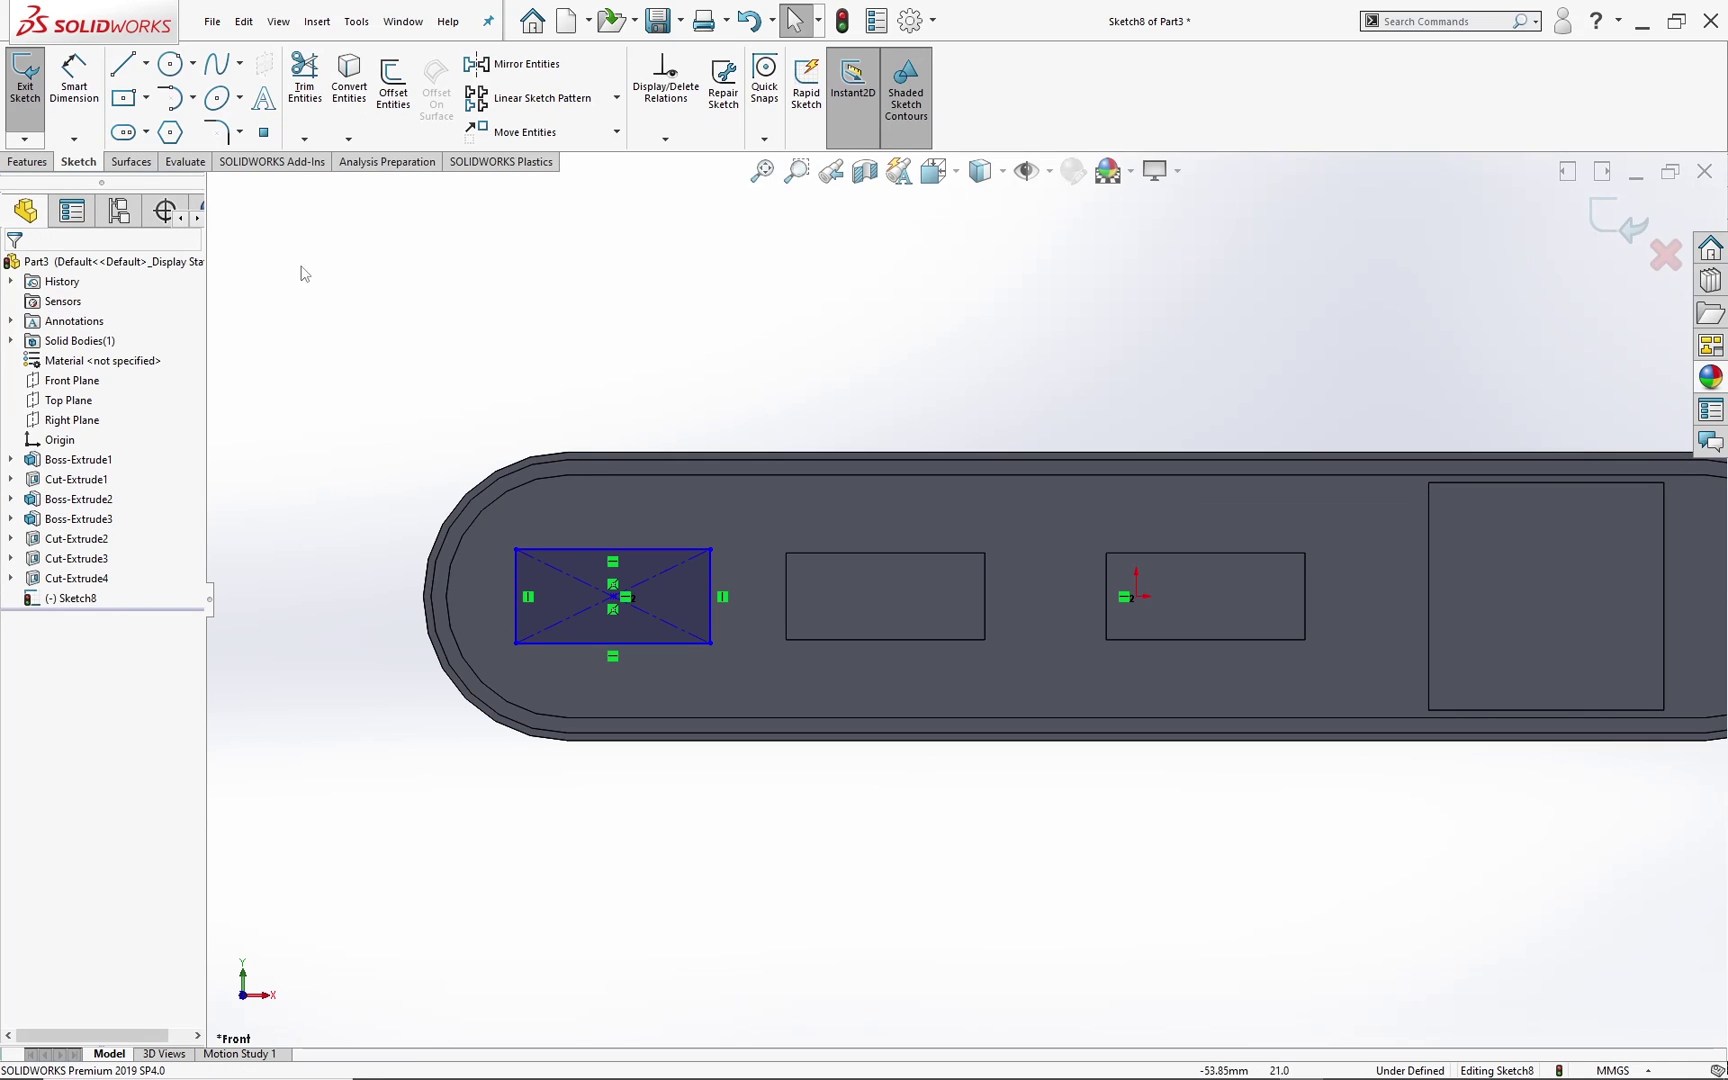
Step: Dimension the new rectangle to 8.94 mm wide and 3.16 mm high
click(74, 75)
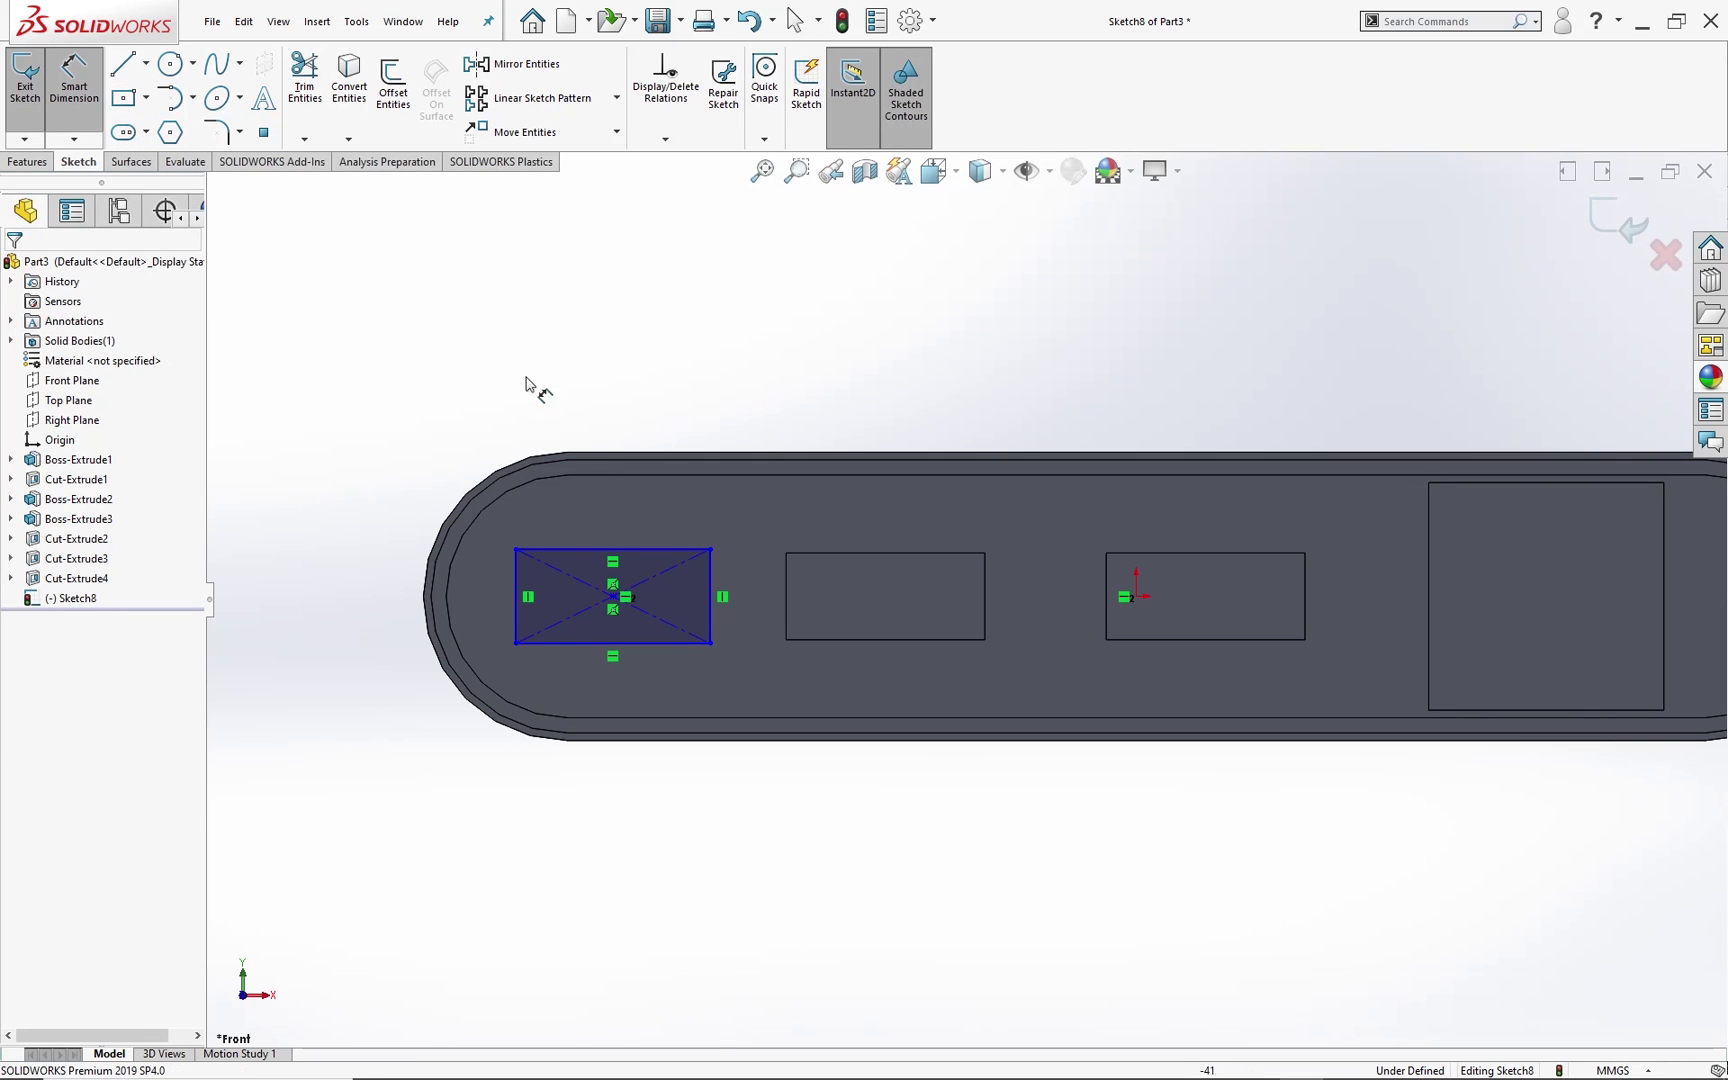
click(626, 548)
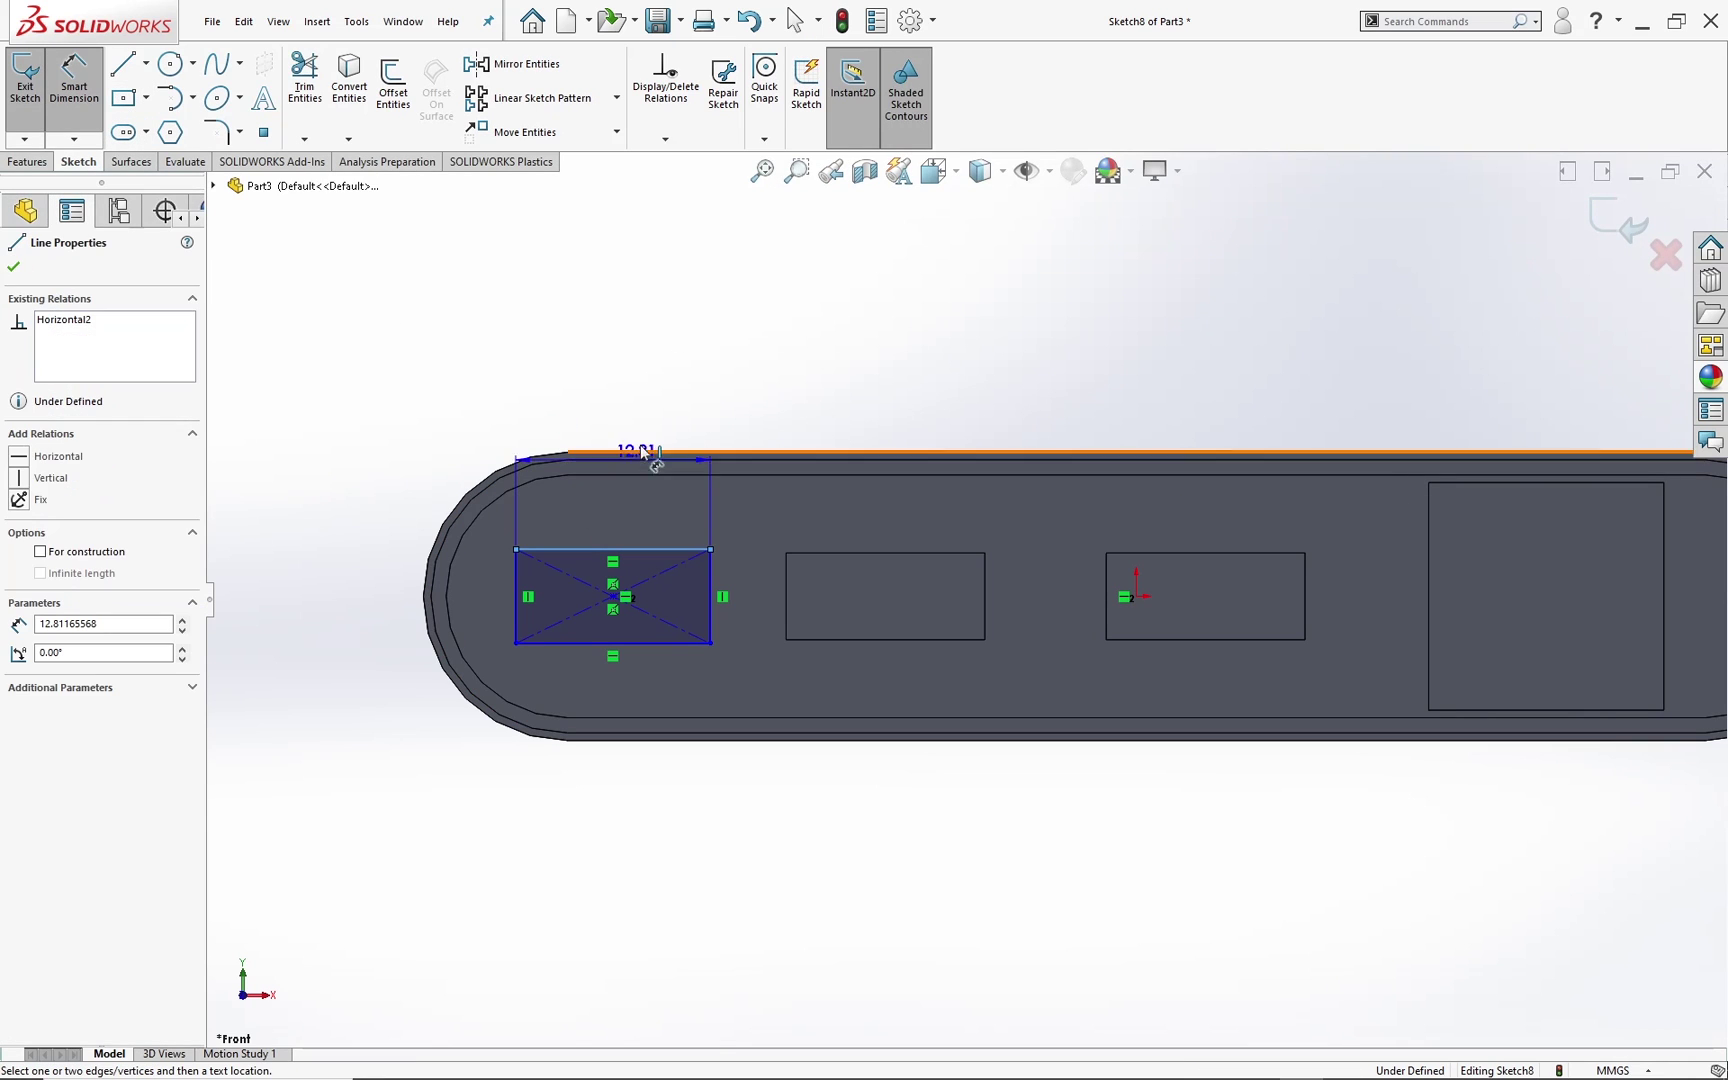
click(669, 402)
text(8.94)
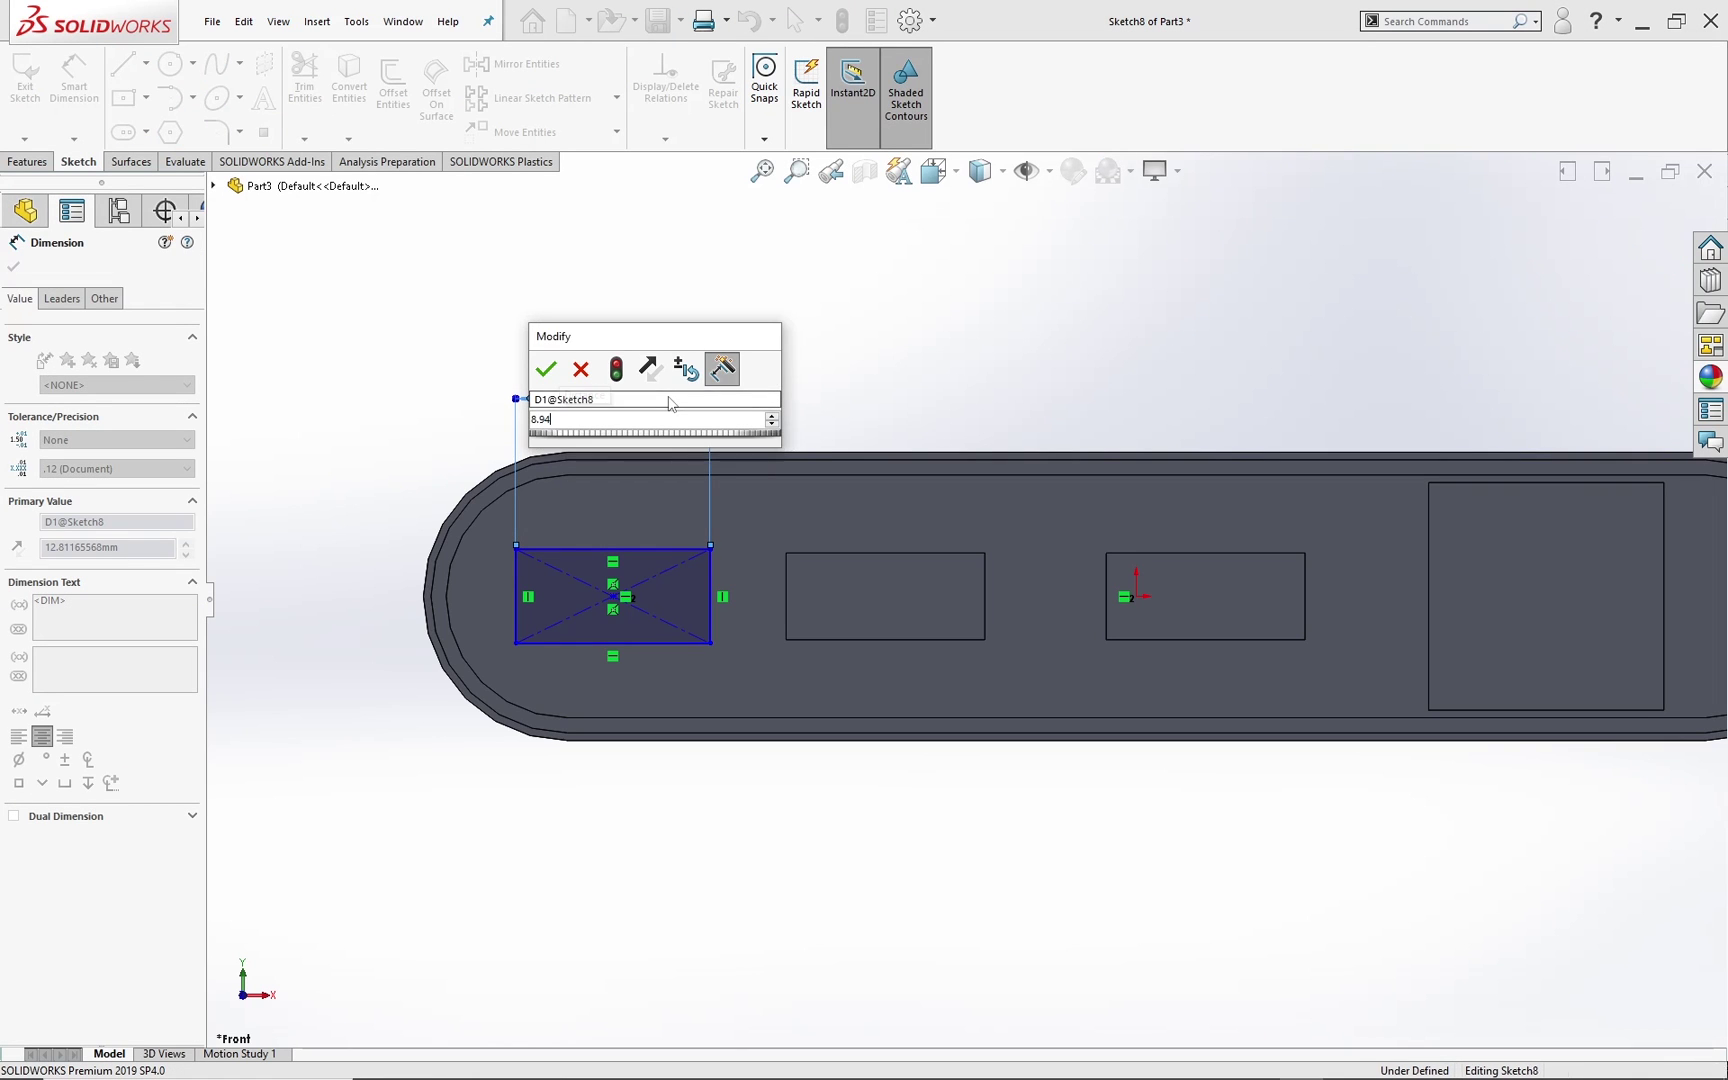
key(Return)
click(546, 612)
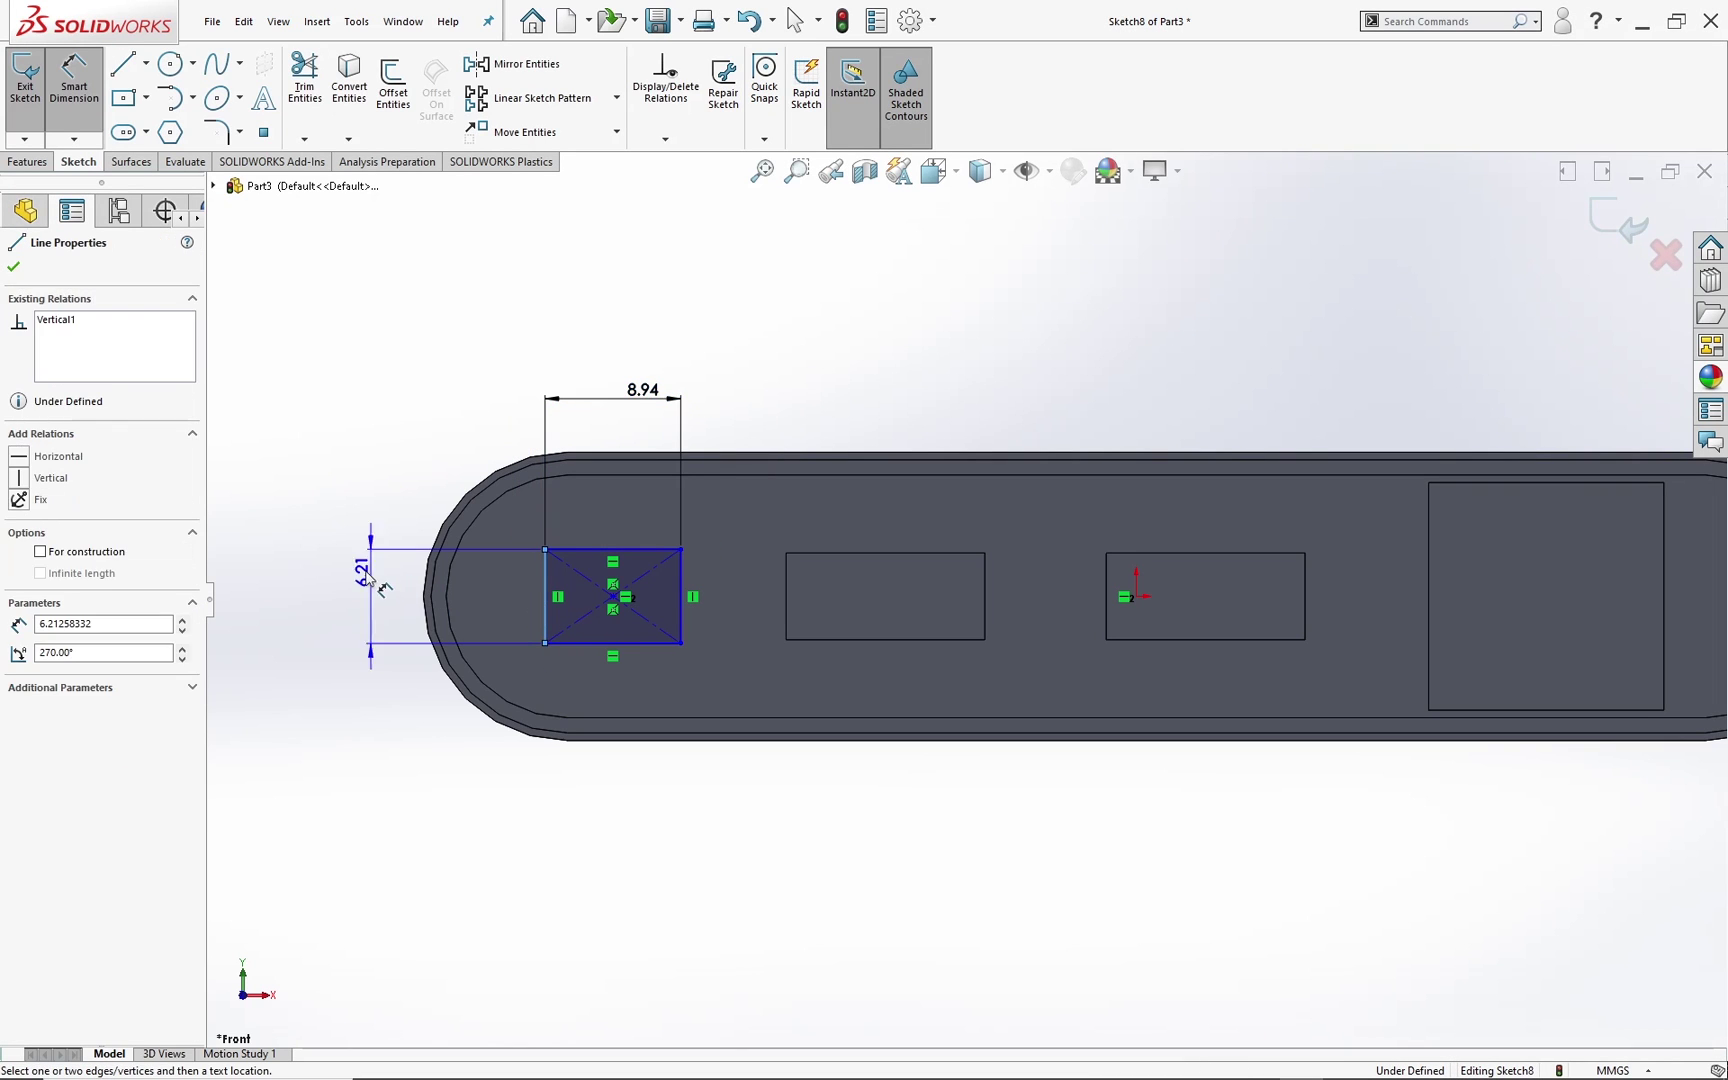
click(349, 585)
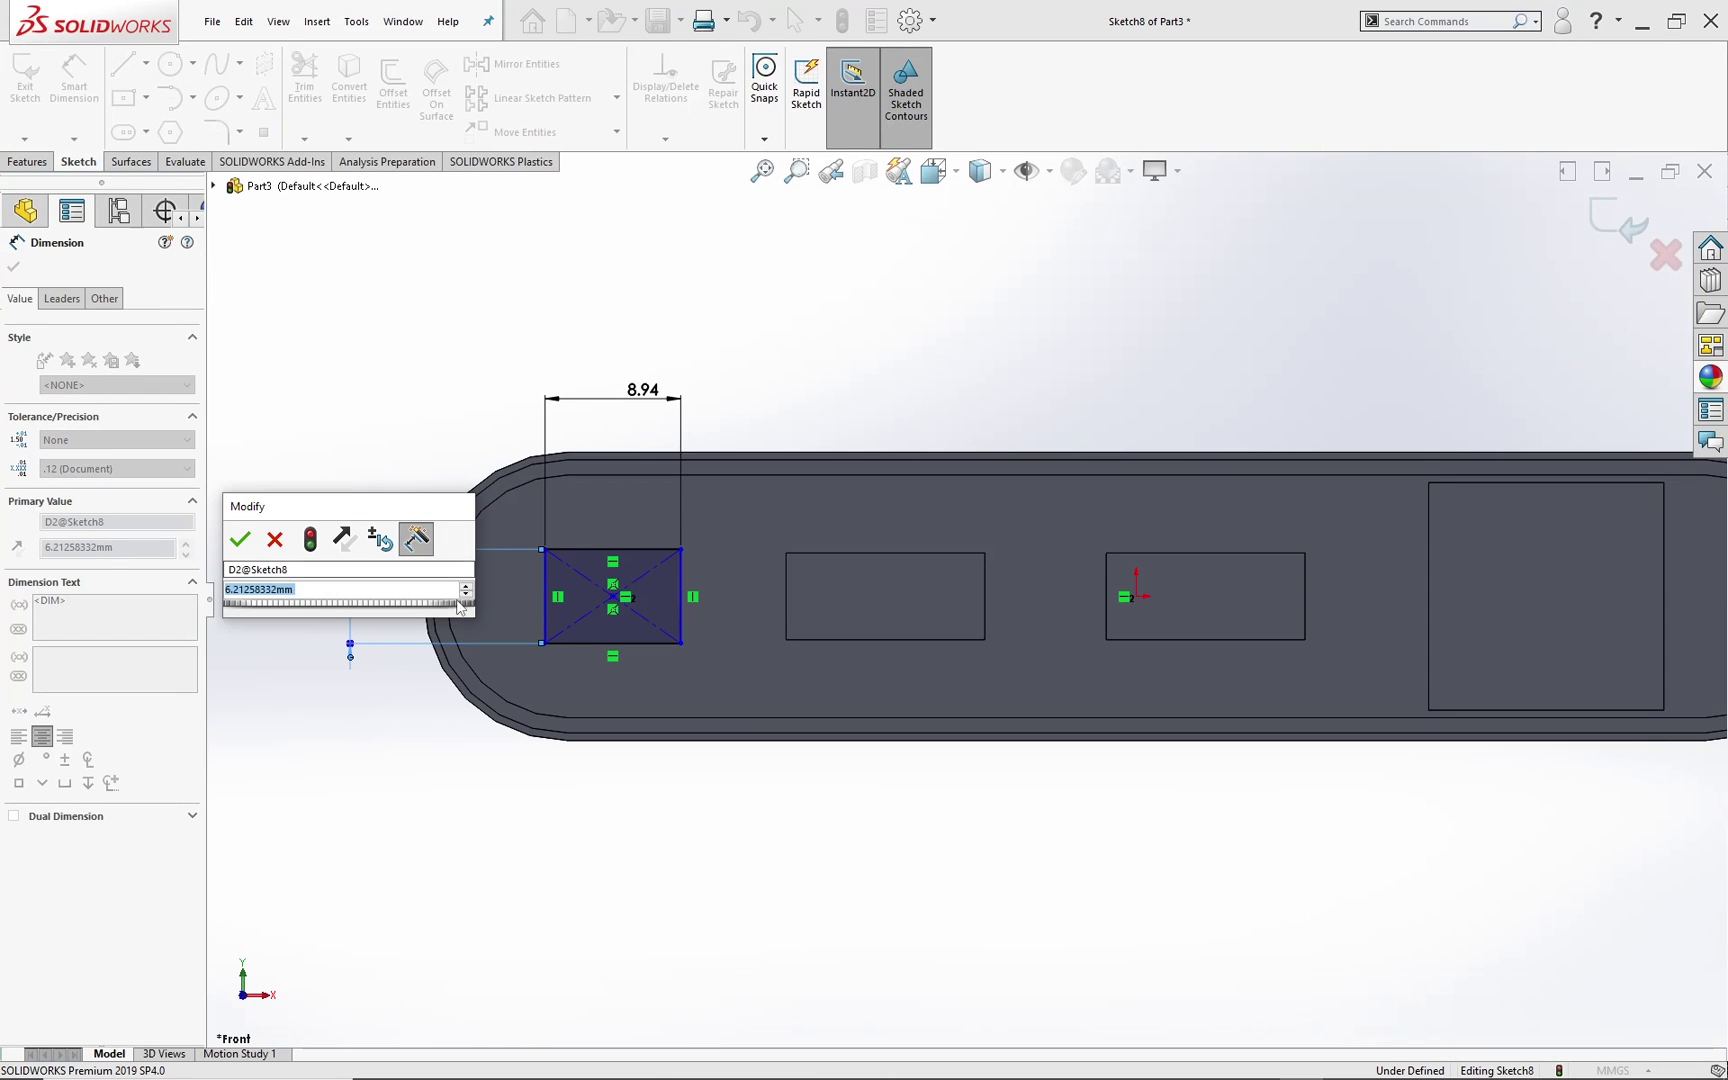
key(Escape)
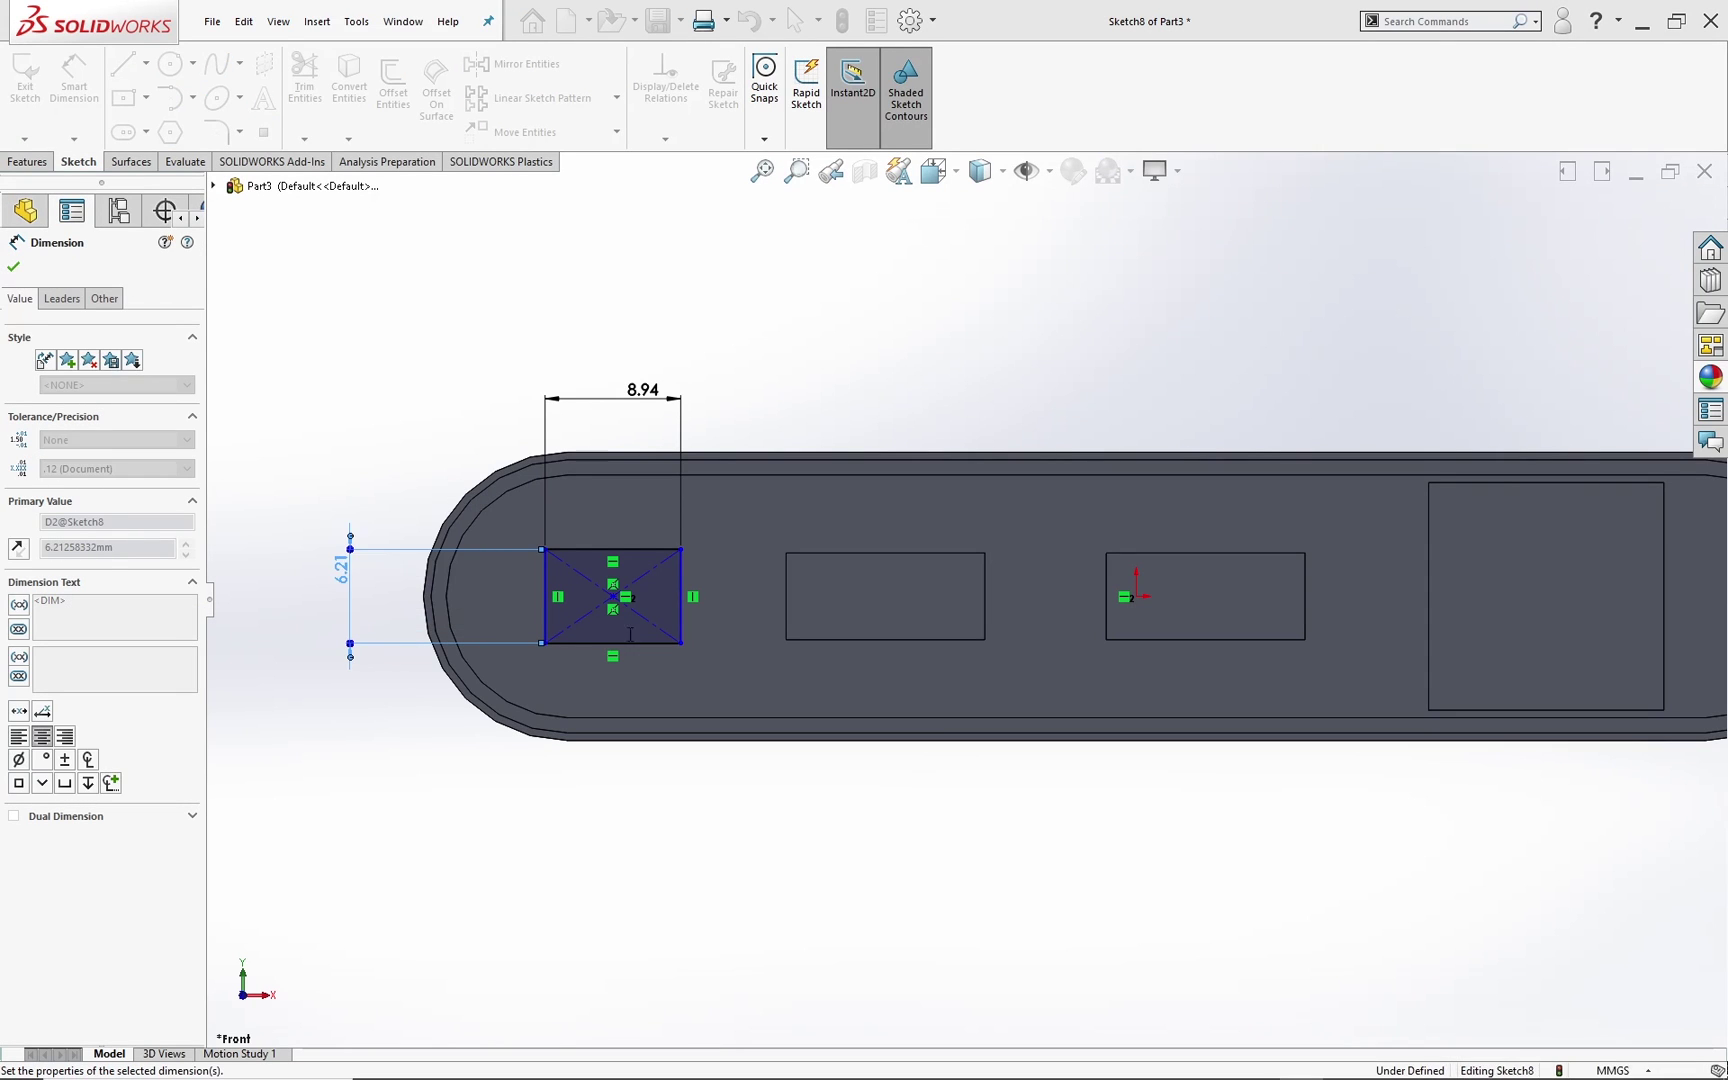
Step: Dimension the distance from the midpoint of the small rectangle's right edge to the origin as 30 mm
click(681, 603)
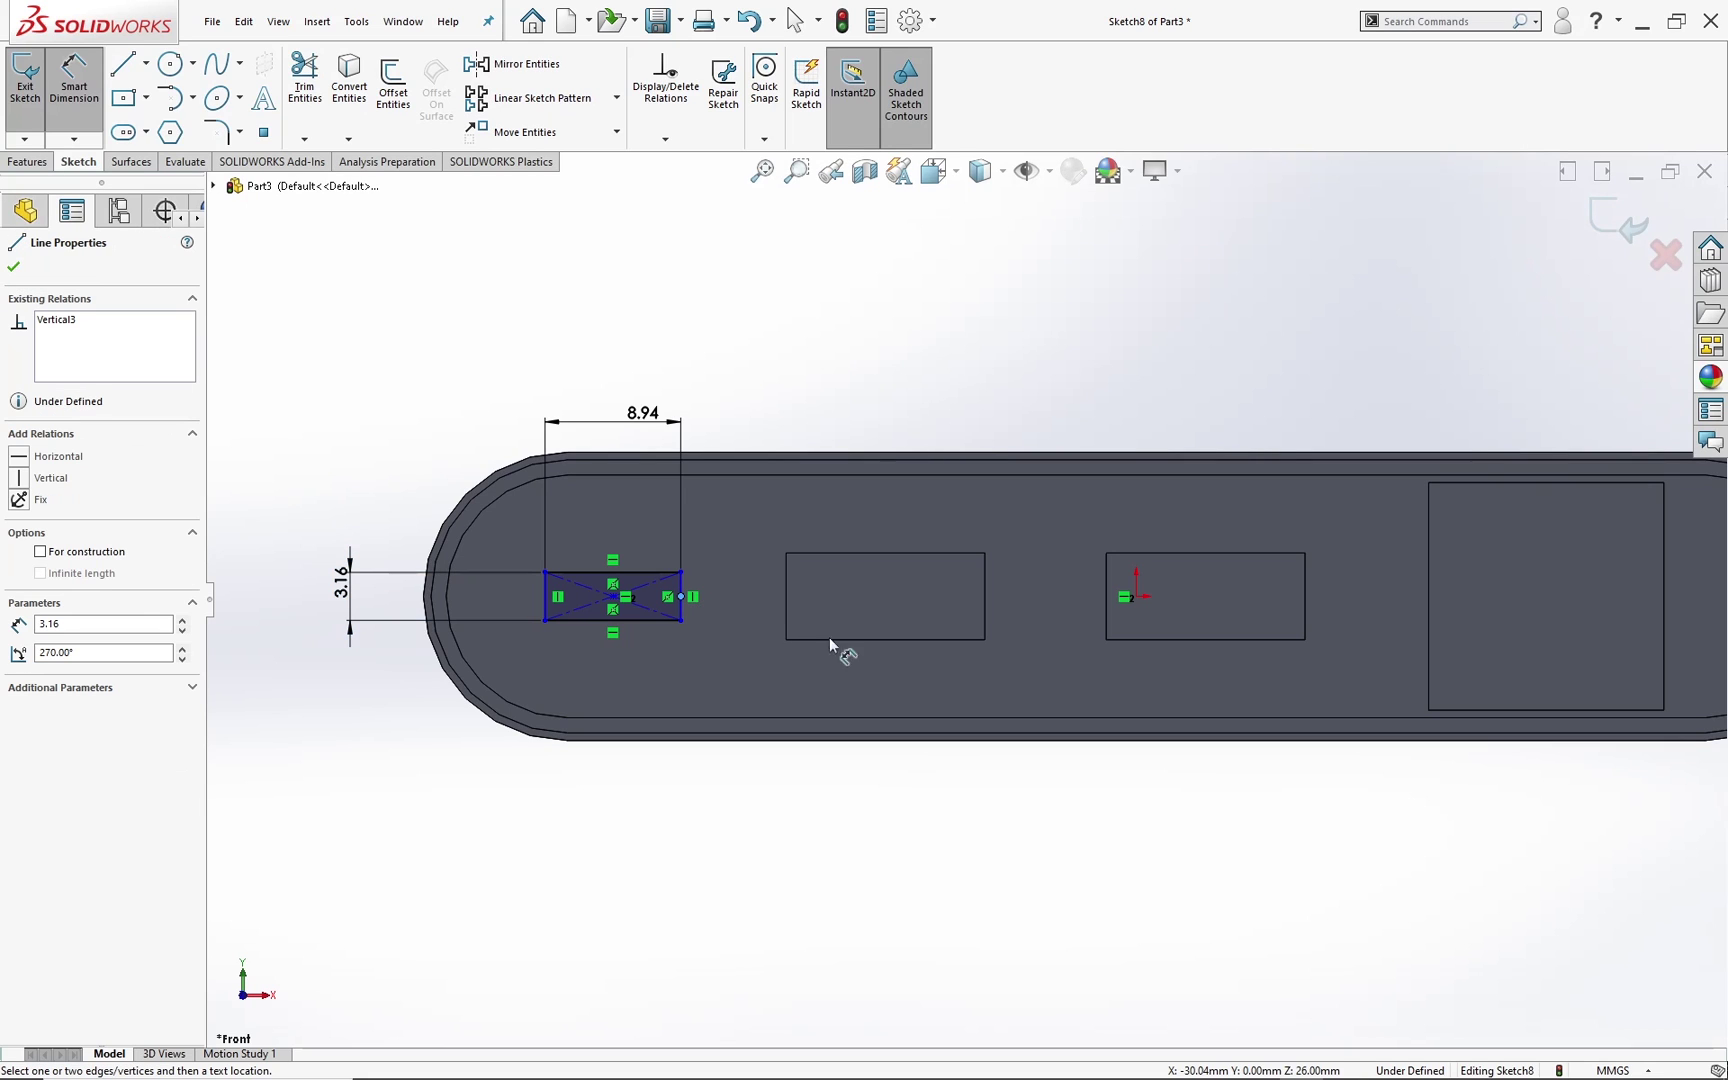
click(1137, 598)
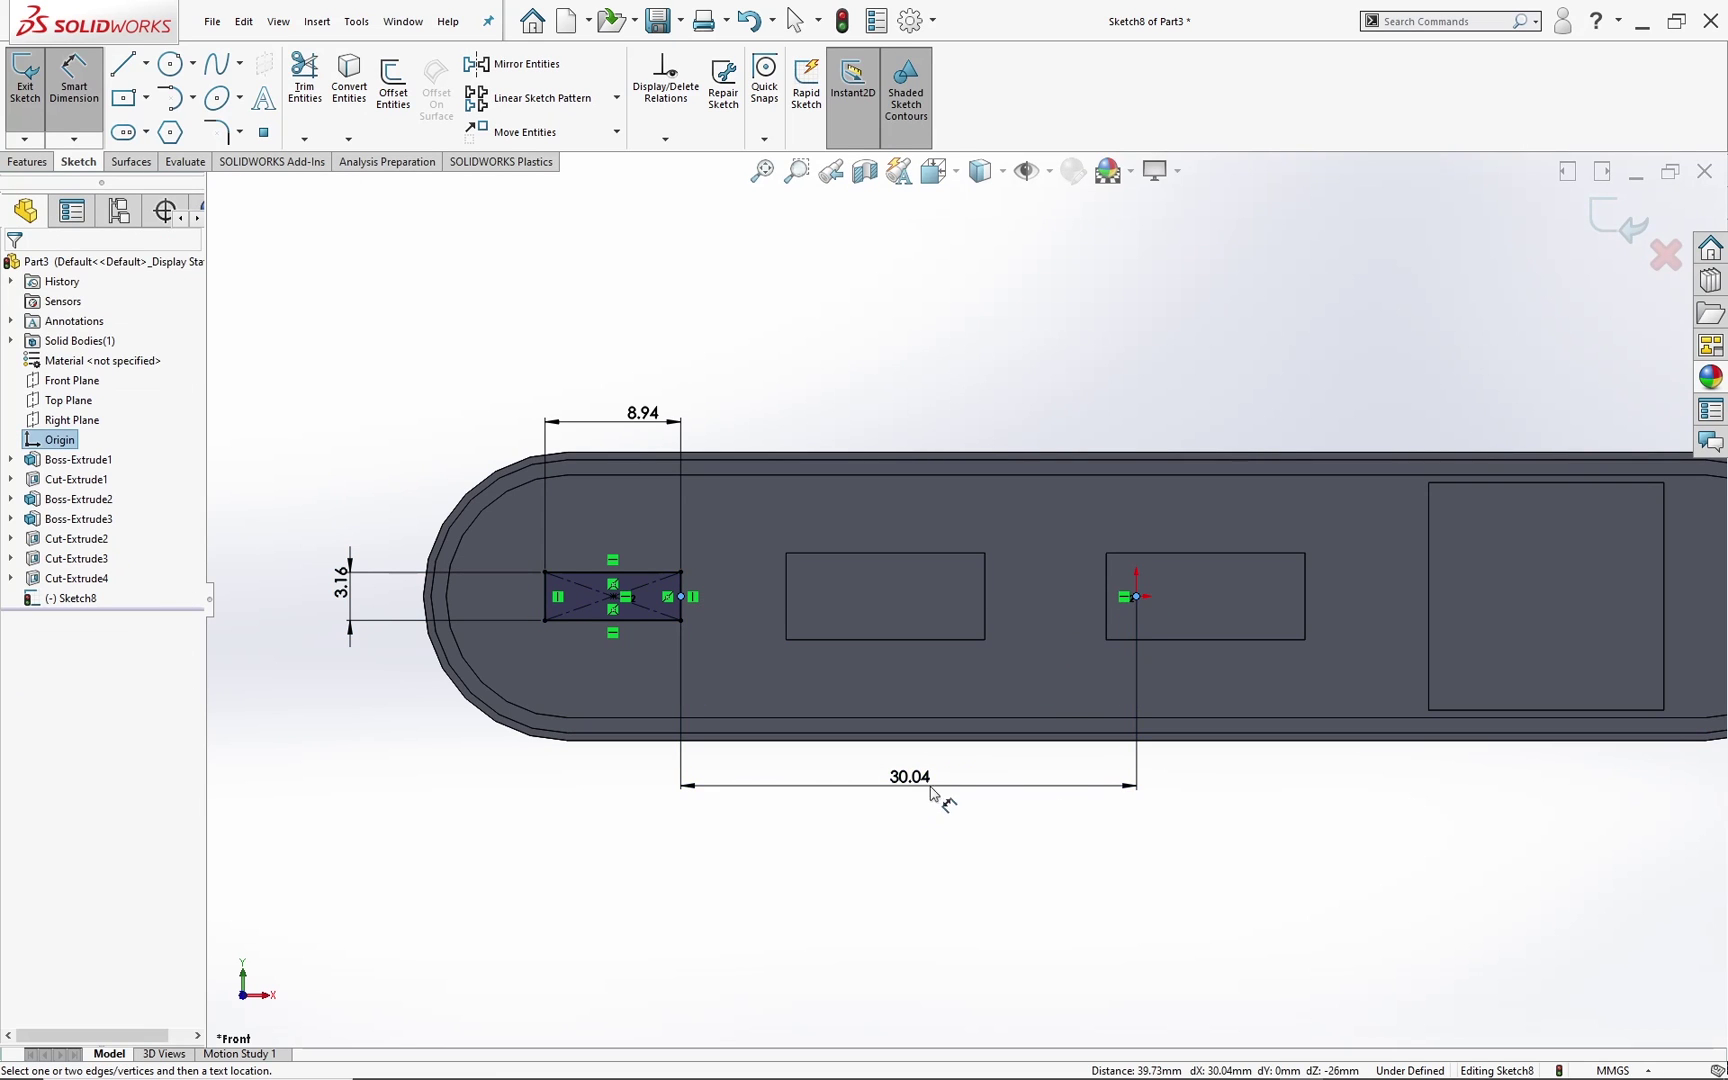
click(1052, 798)
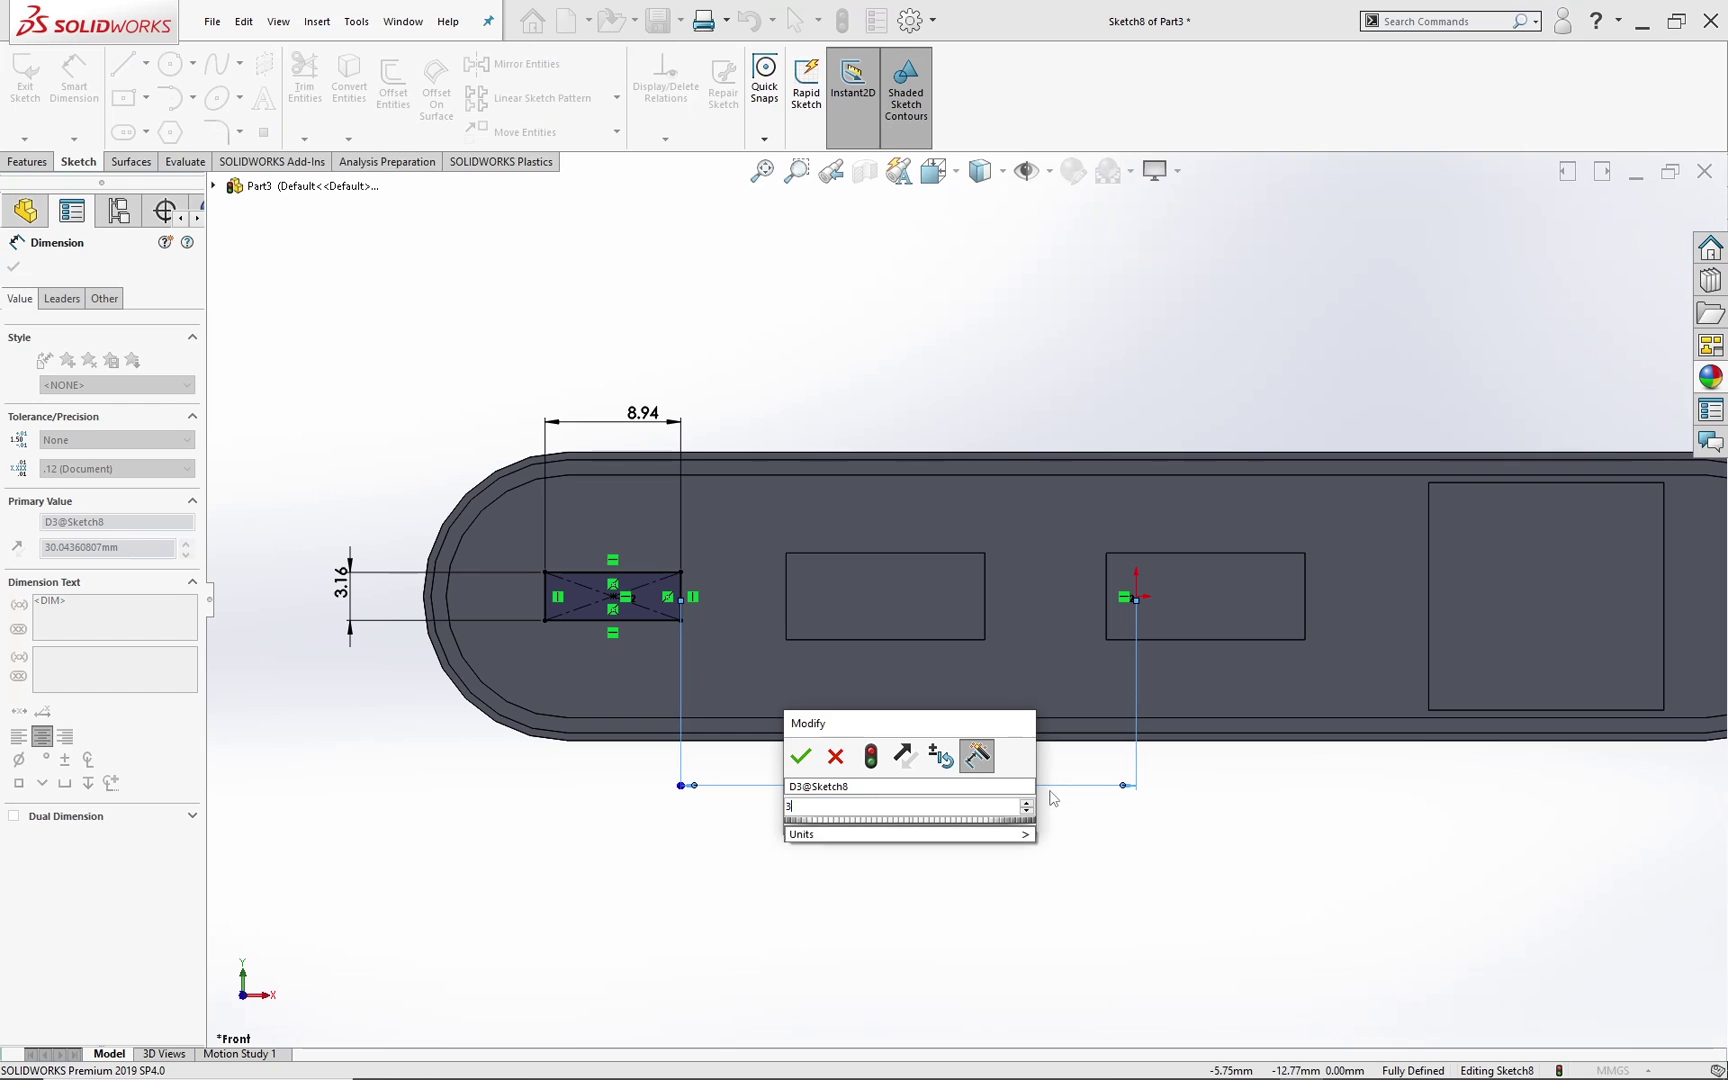
key(Return)
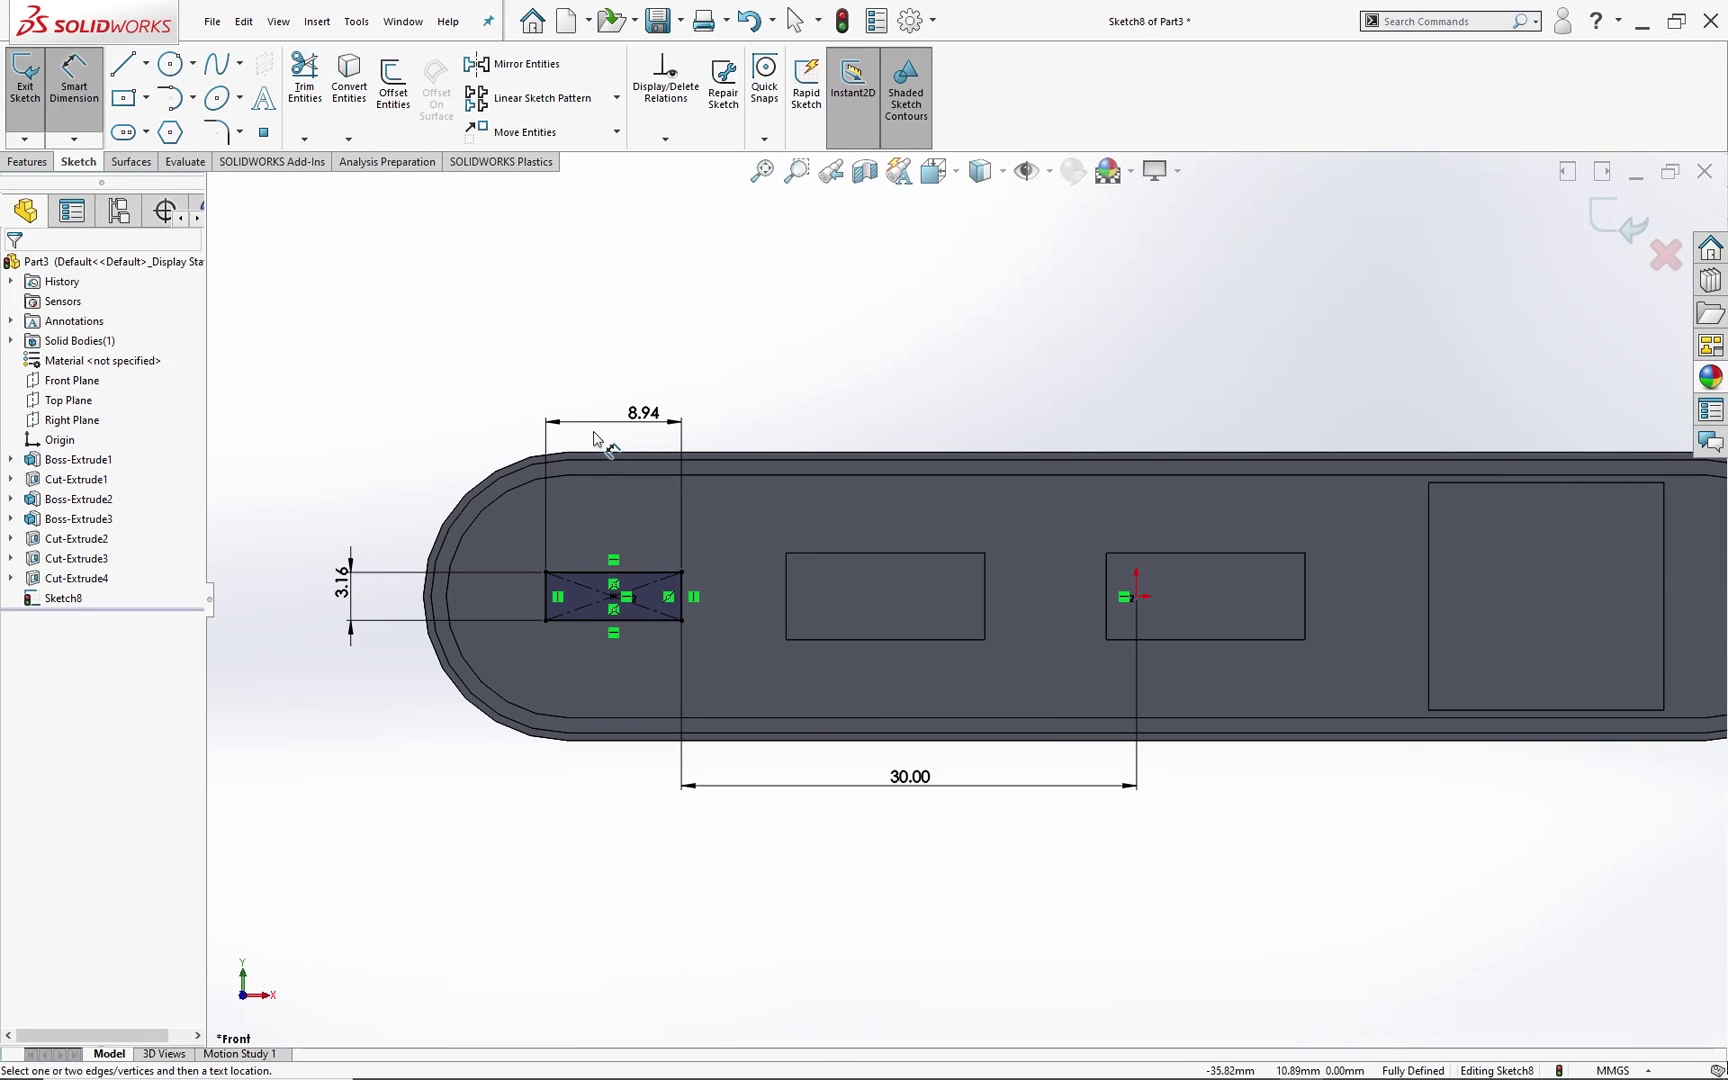
key(Escape)
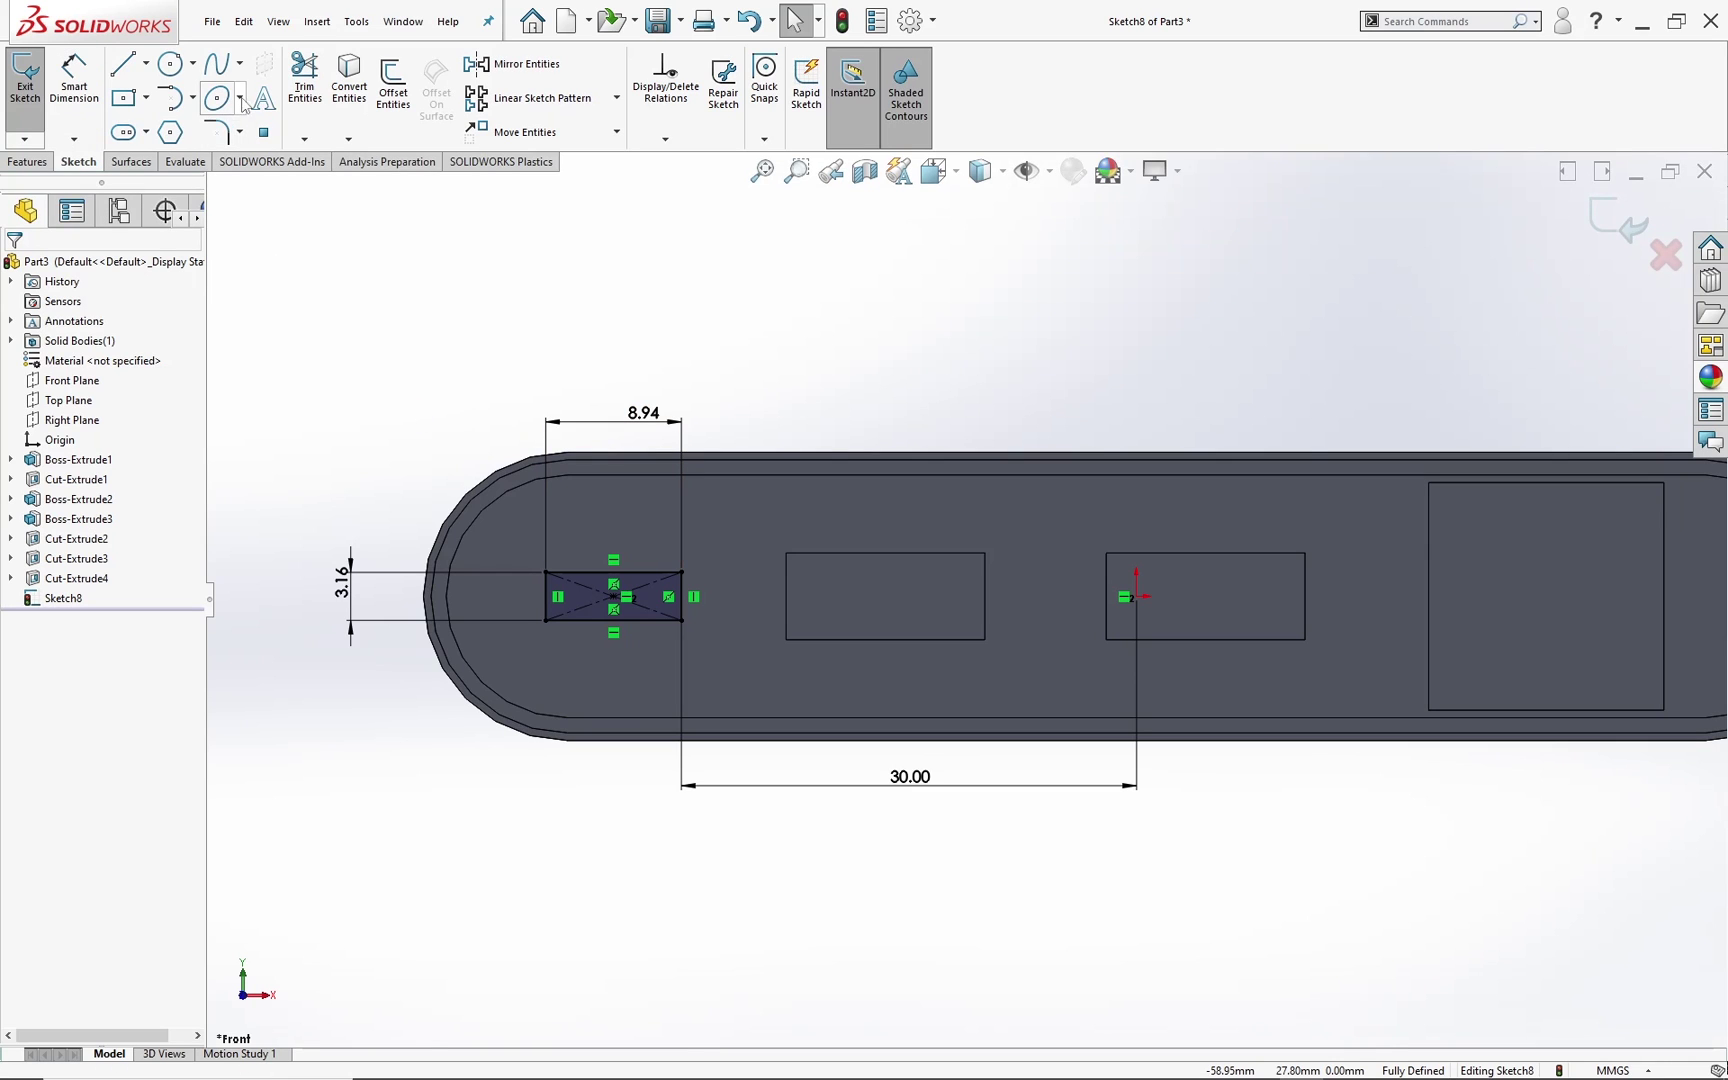
Step: Apply a sketch fillet with a 1.3 mm radius to the small rectangle's two left corners
click(228, 134)
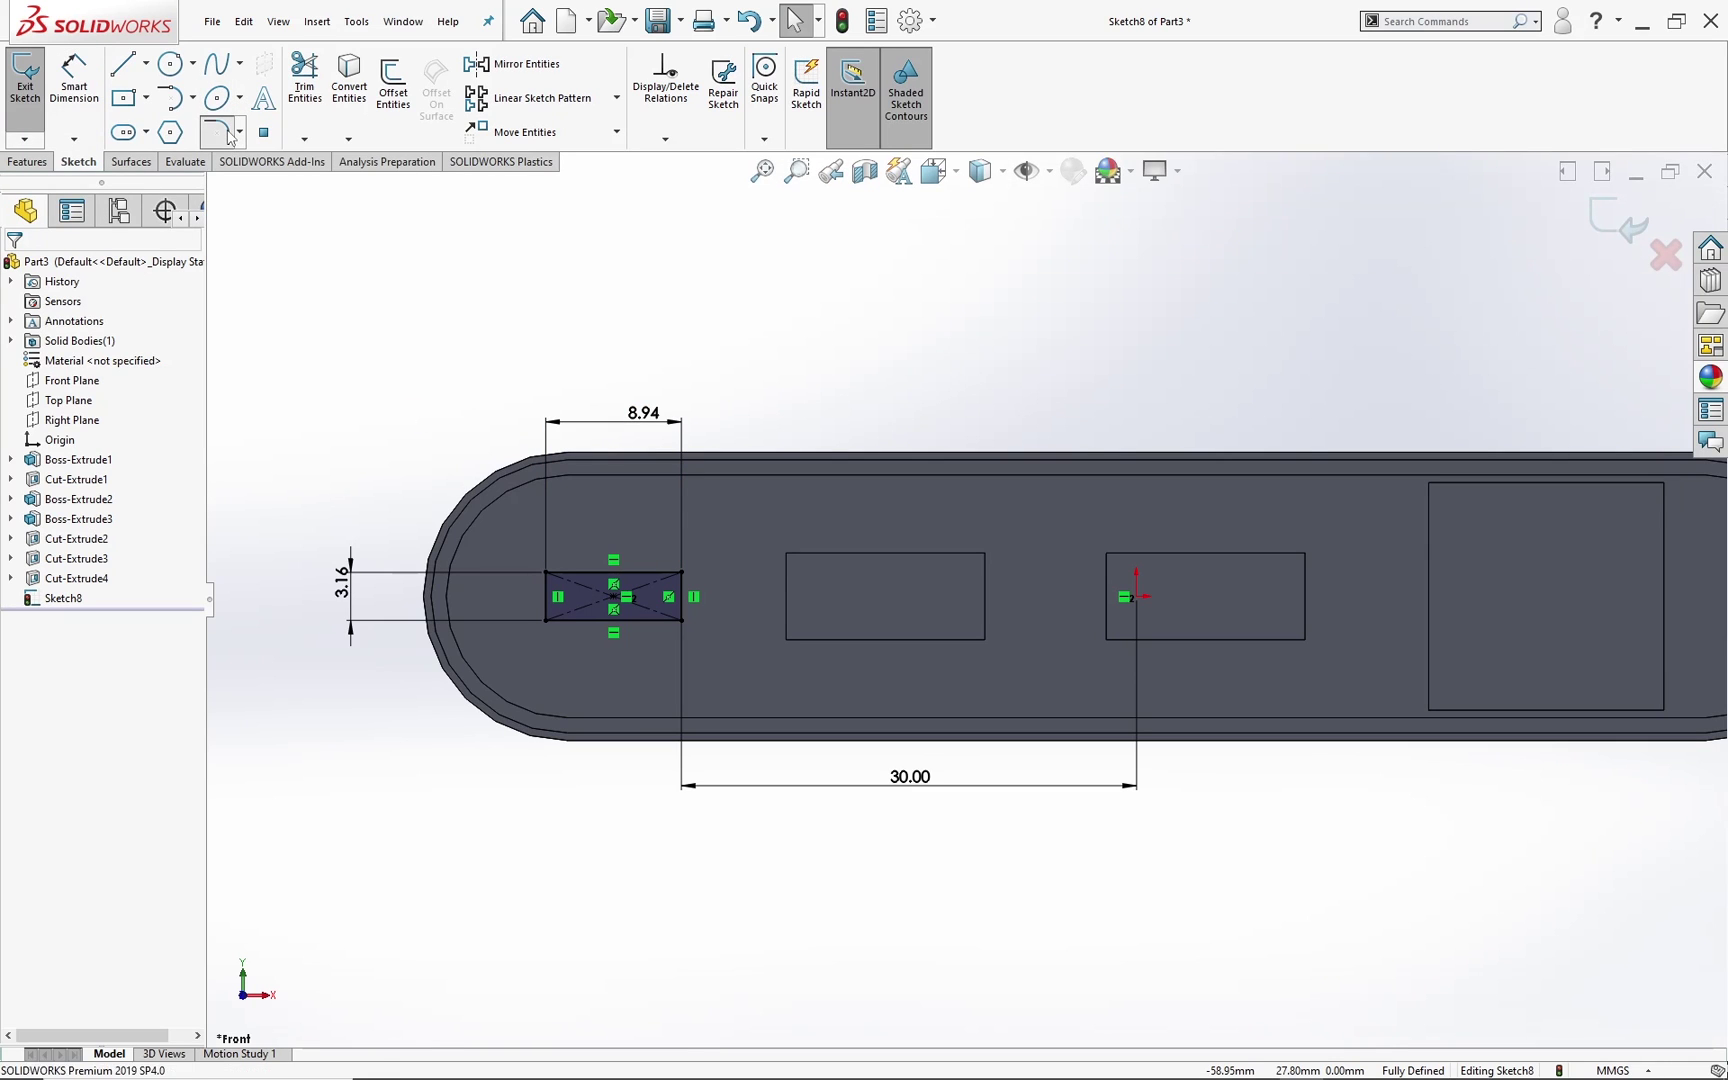
scroll(620, 576, down, 3)
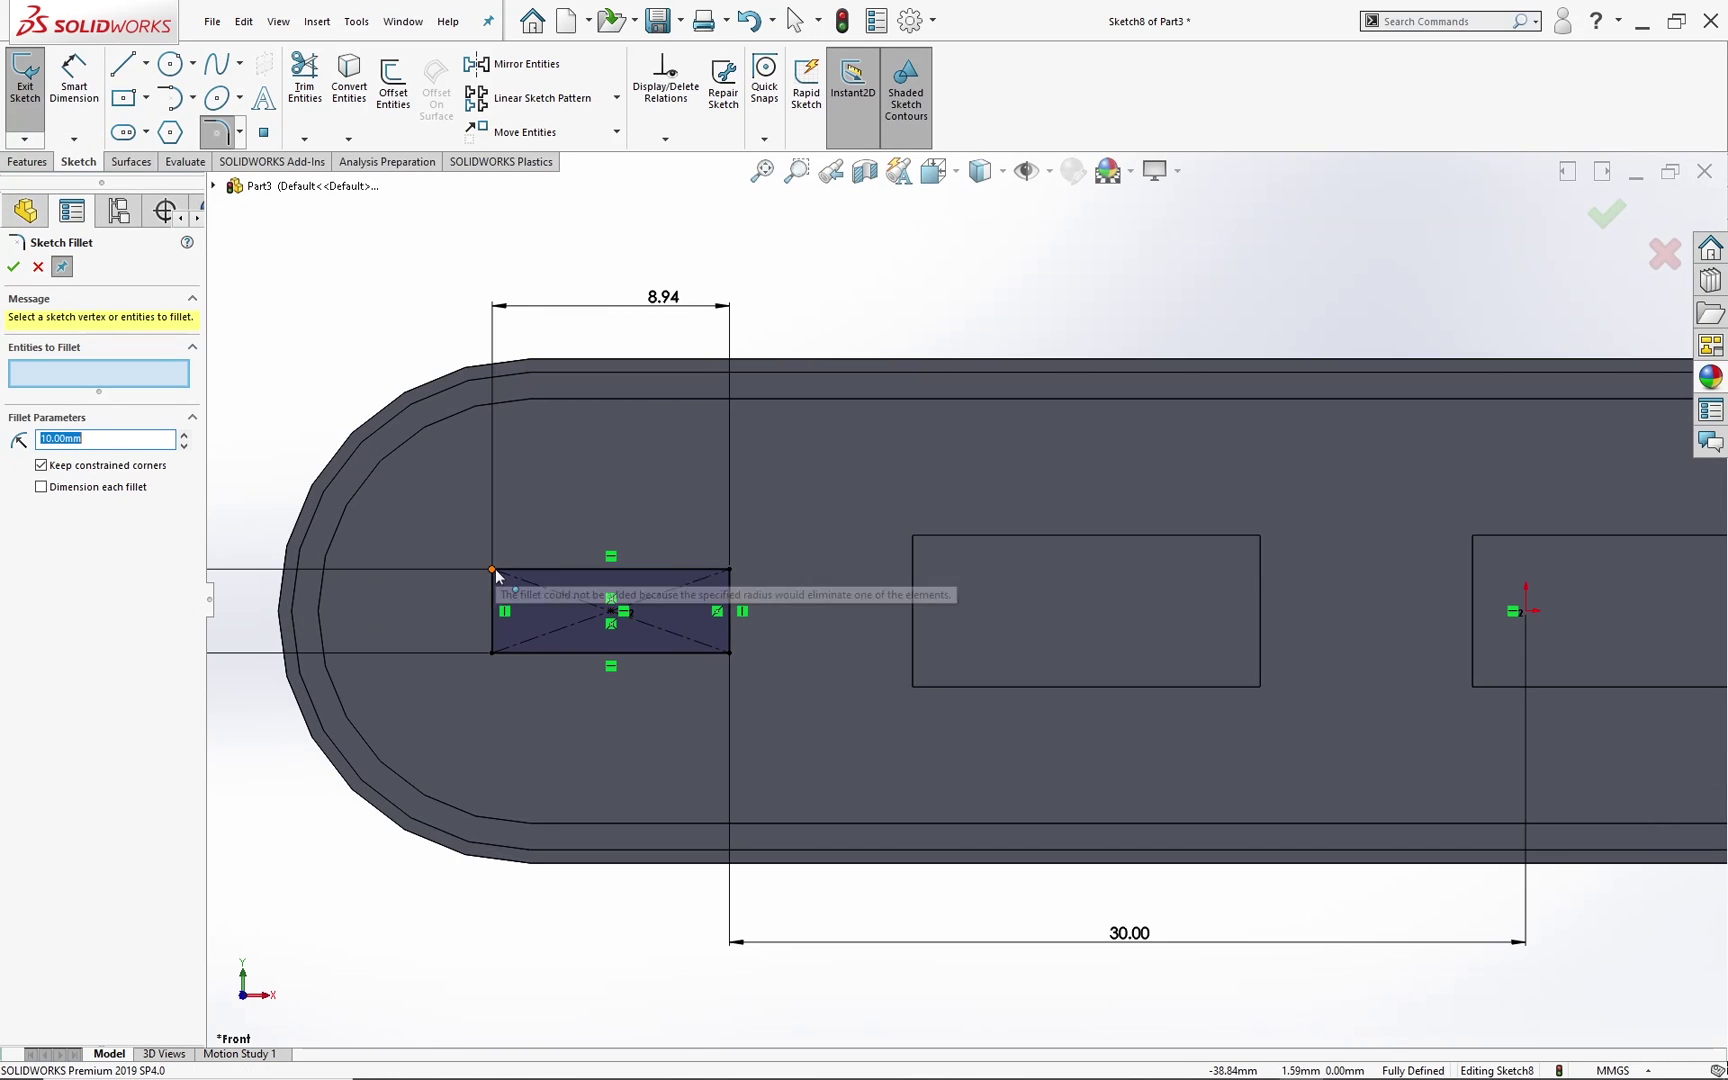
click(491, 572)
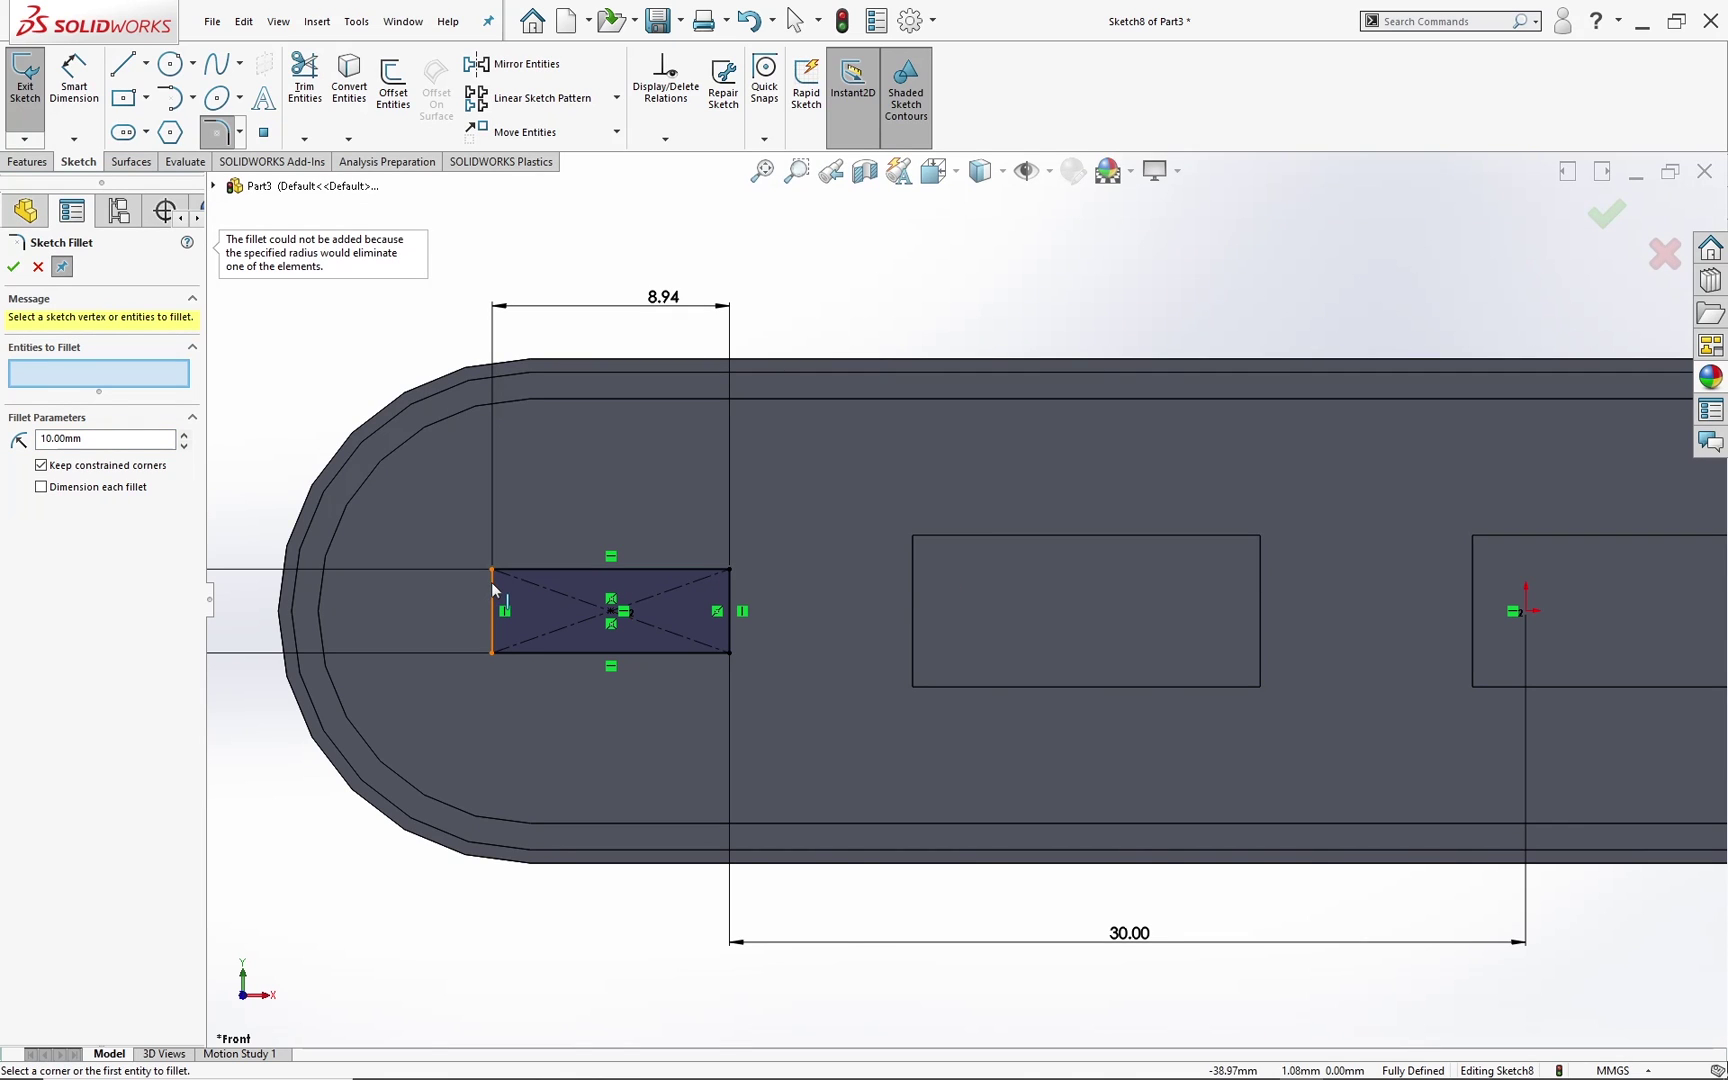
click(492, 590)
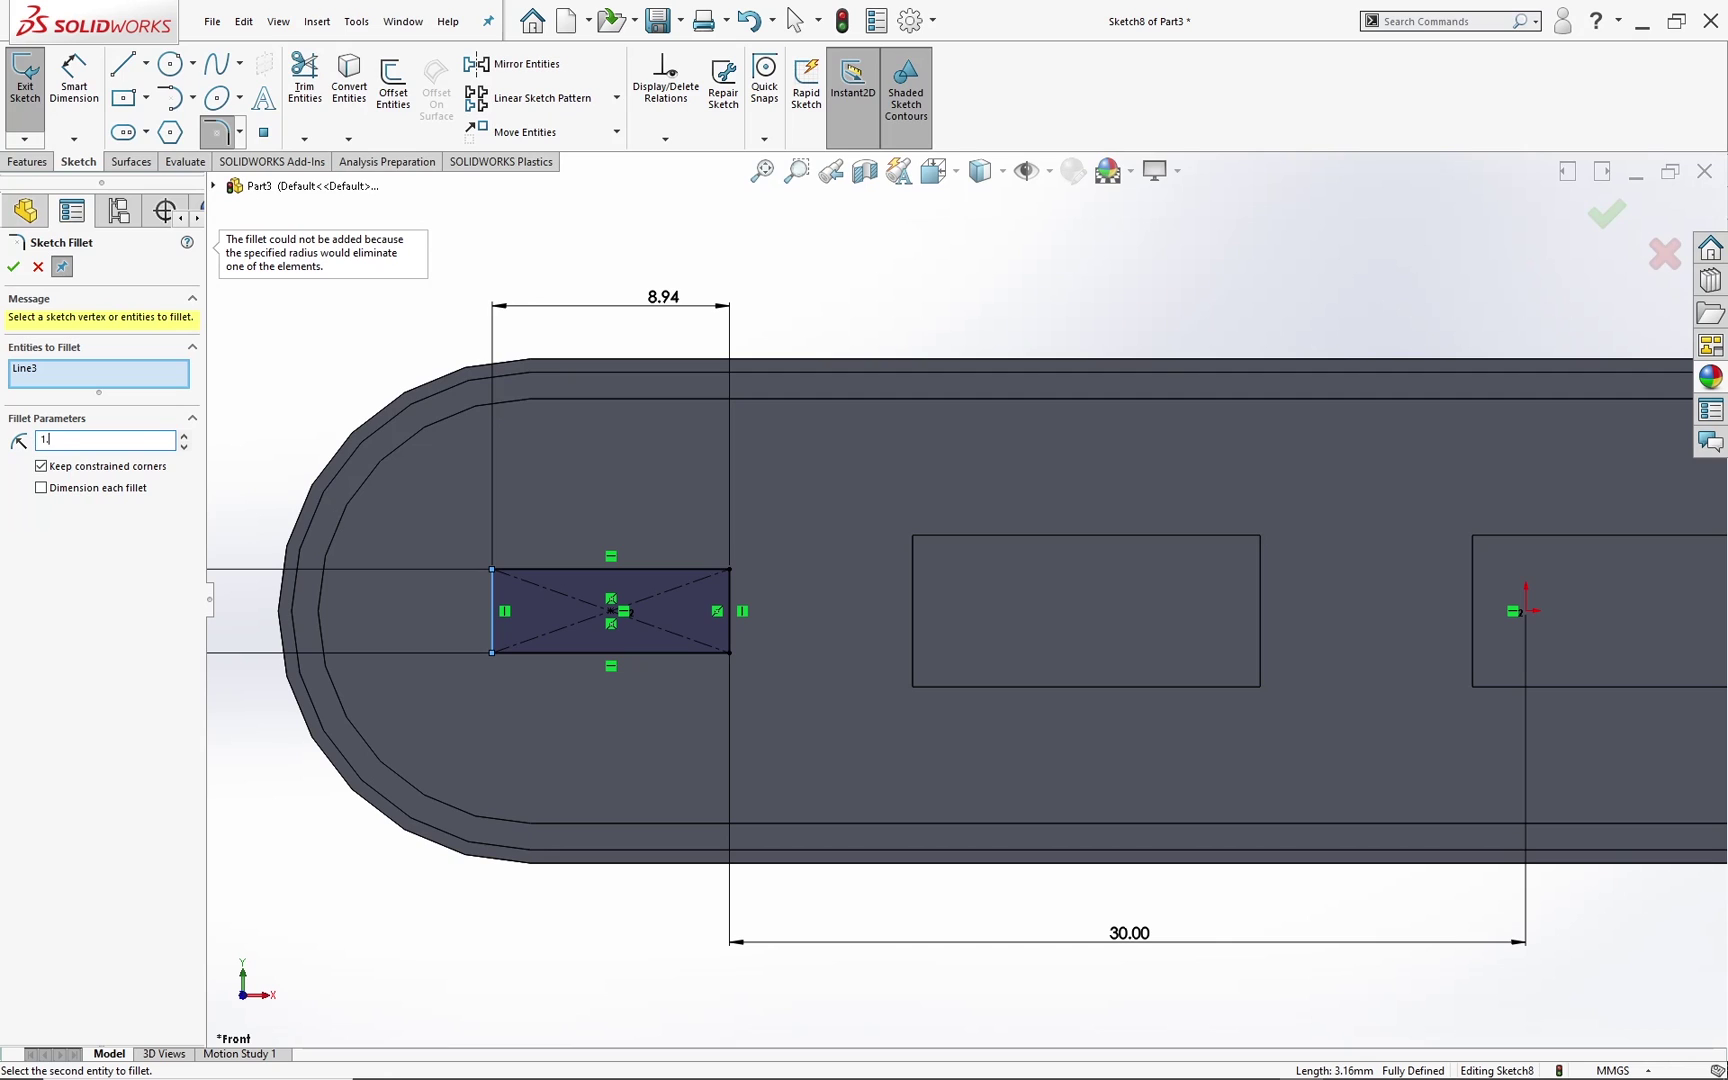
text(.3)
right_click(50, 385)
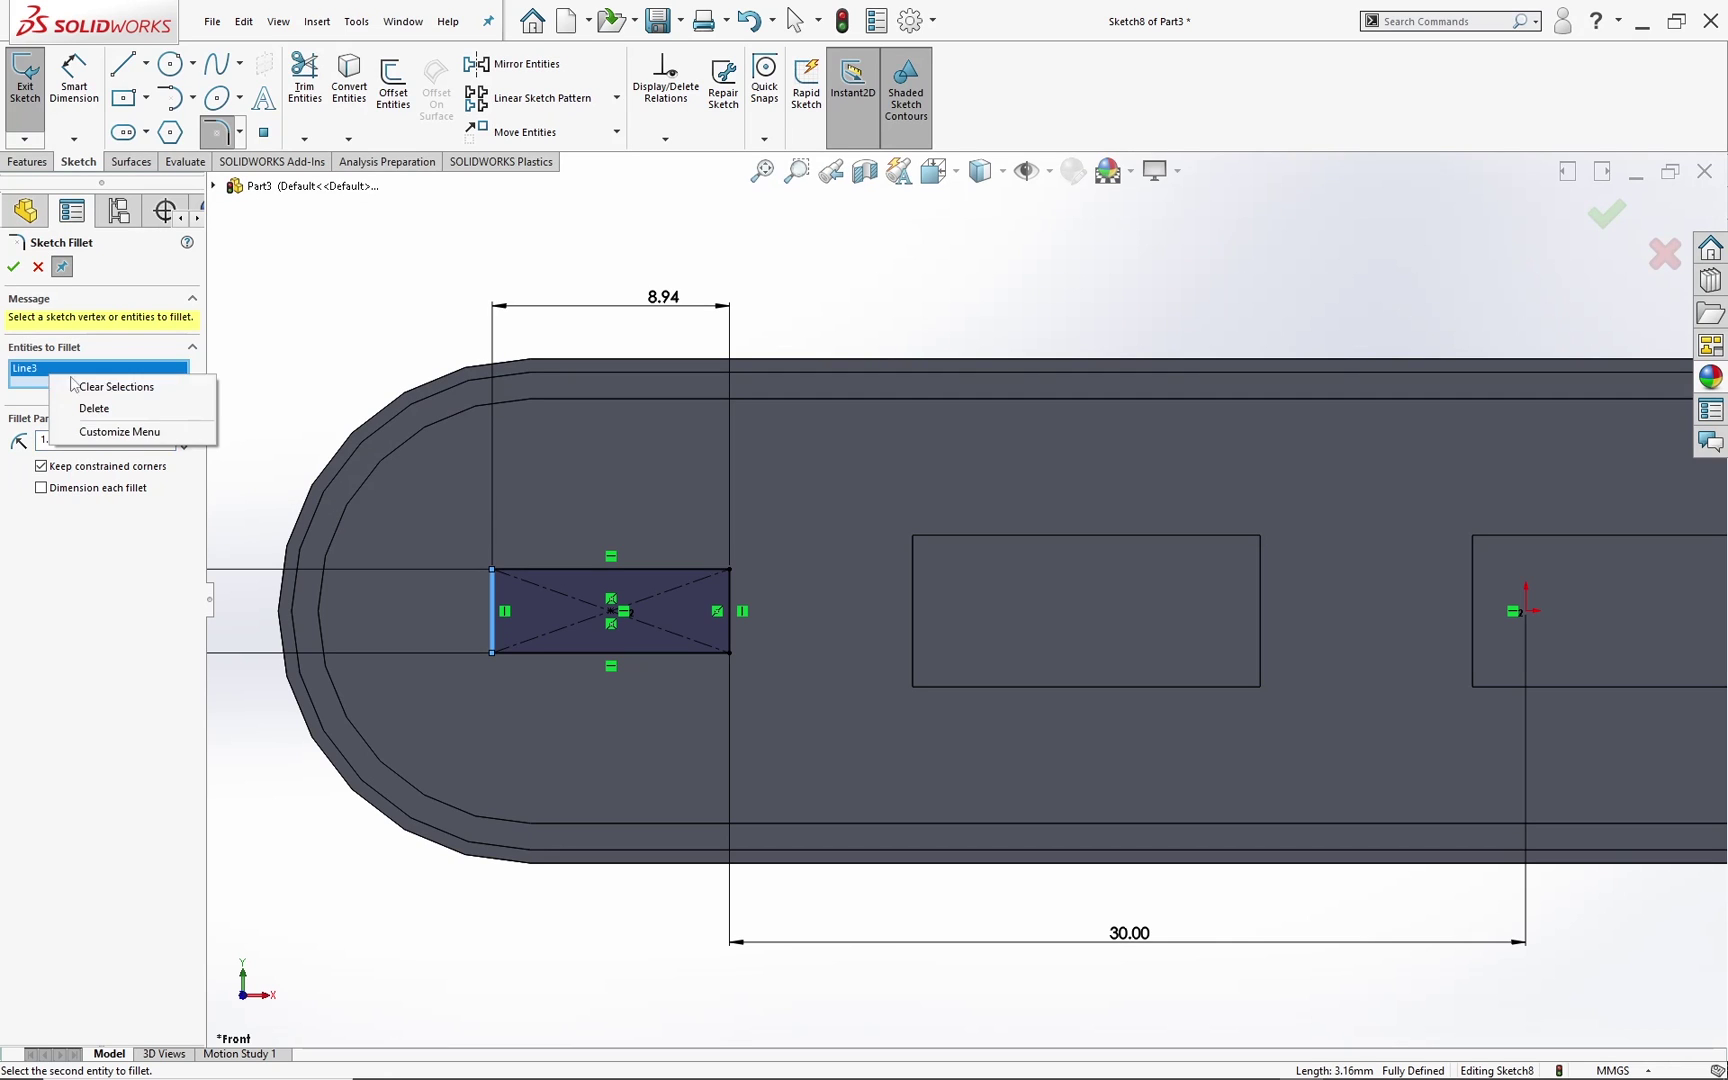
click(80, 391)
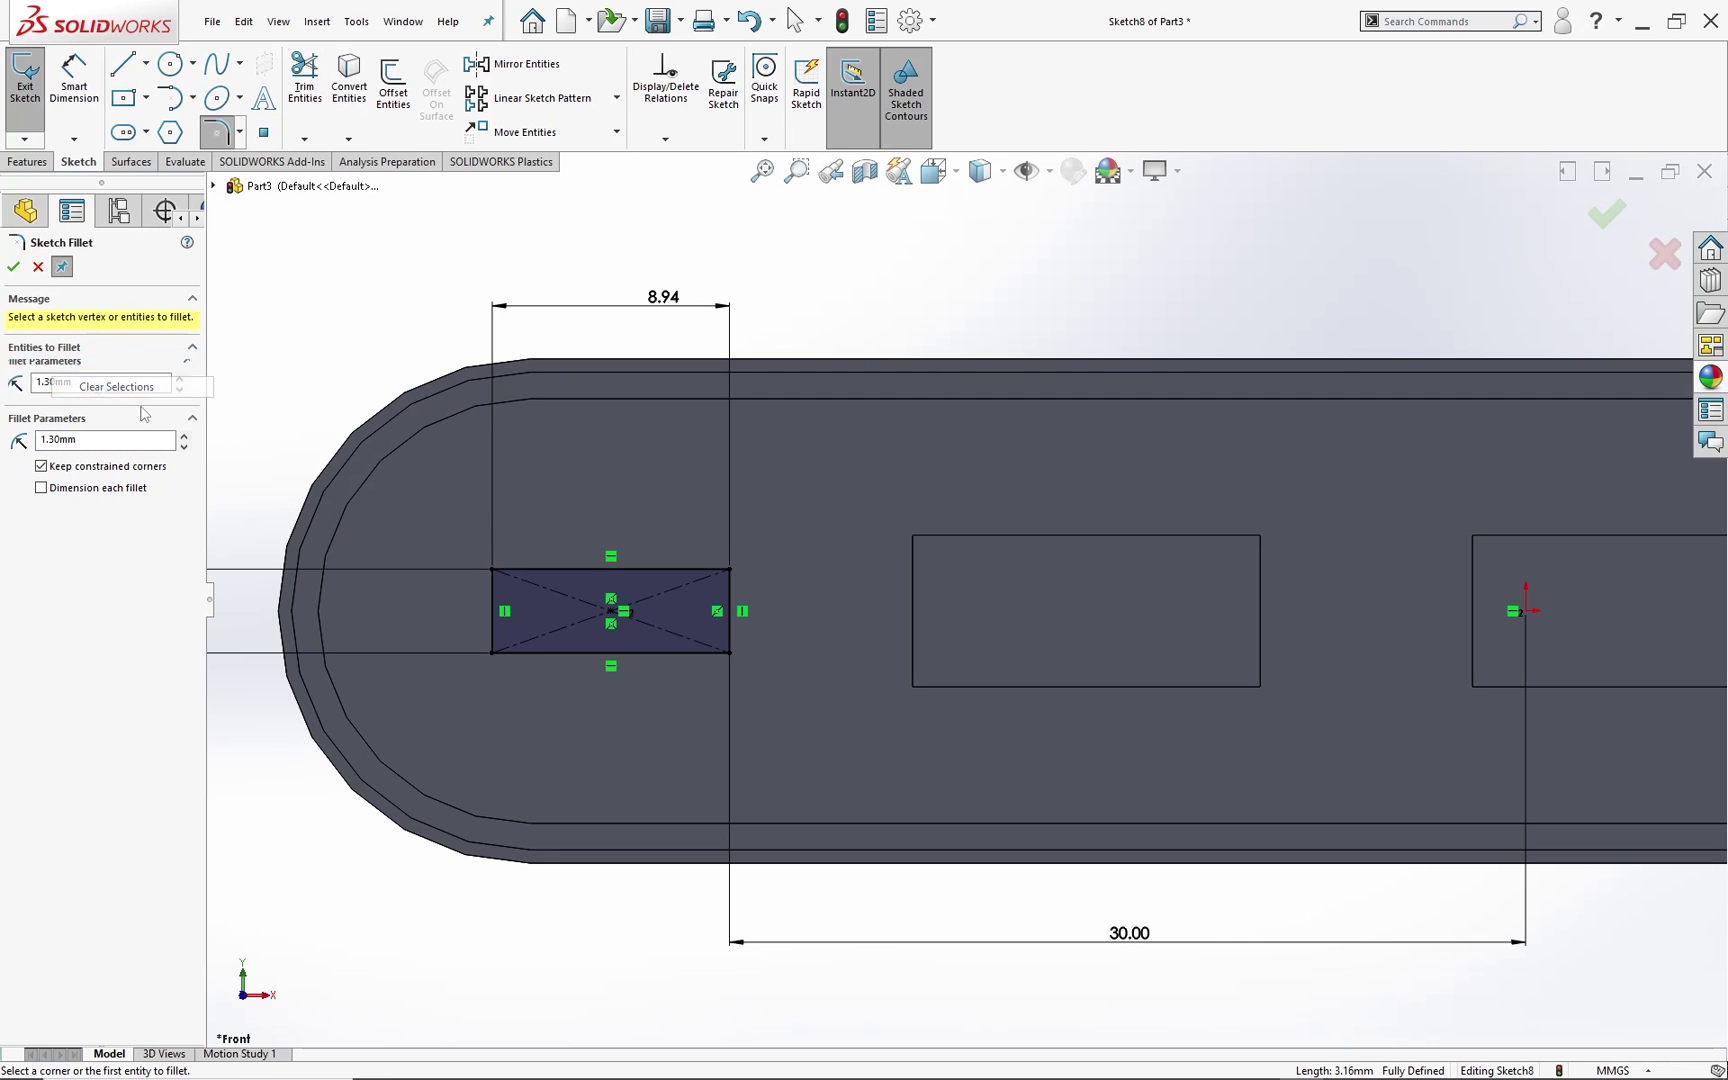
click(493, 570)
click(495, 655)
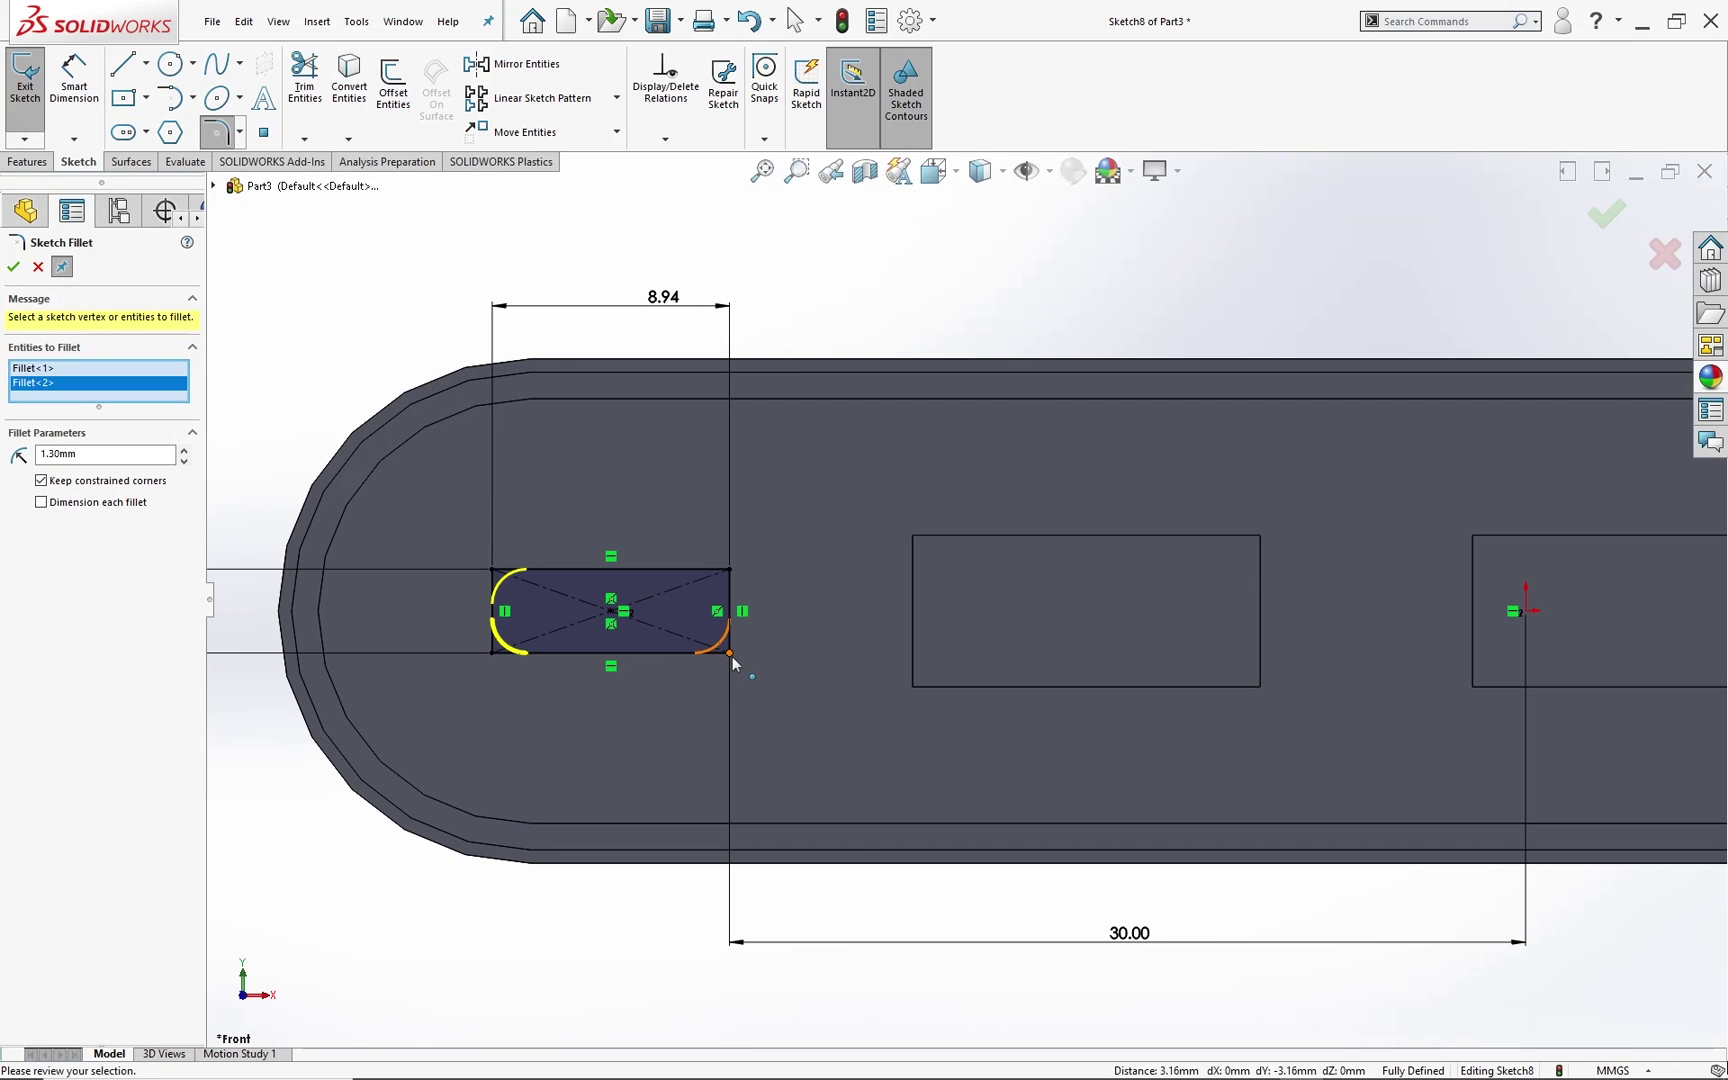
Step: Fillet the rectangle's two right corners with the same radius, accept removing the conflicting relations, and finish the sketch fillet
click(731, 655)
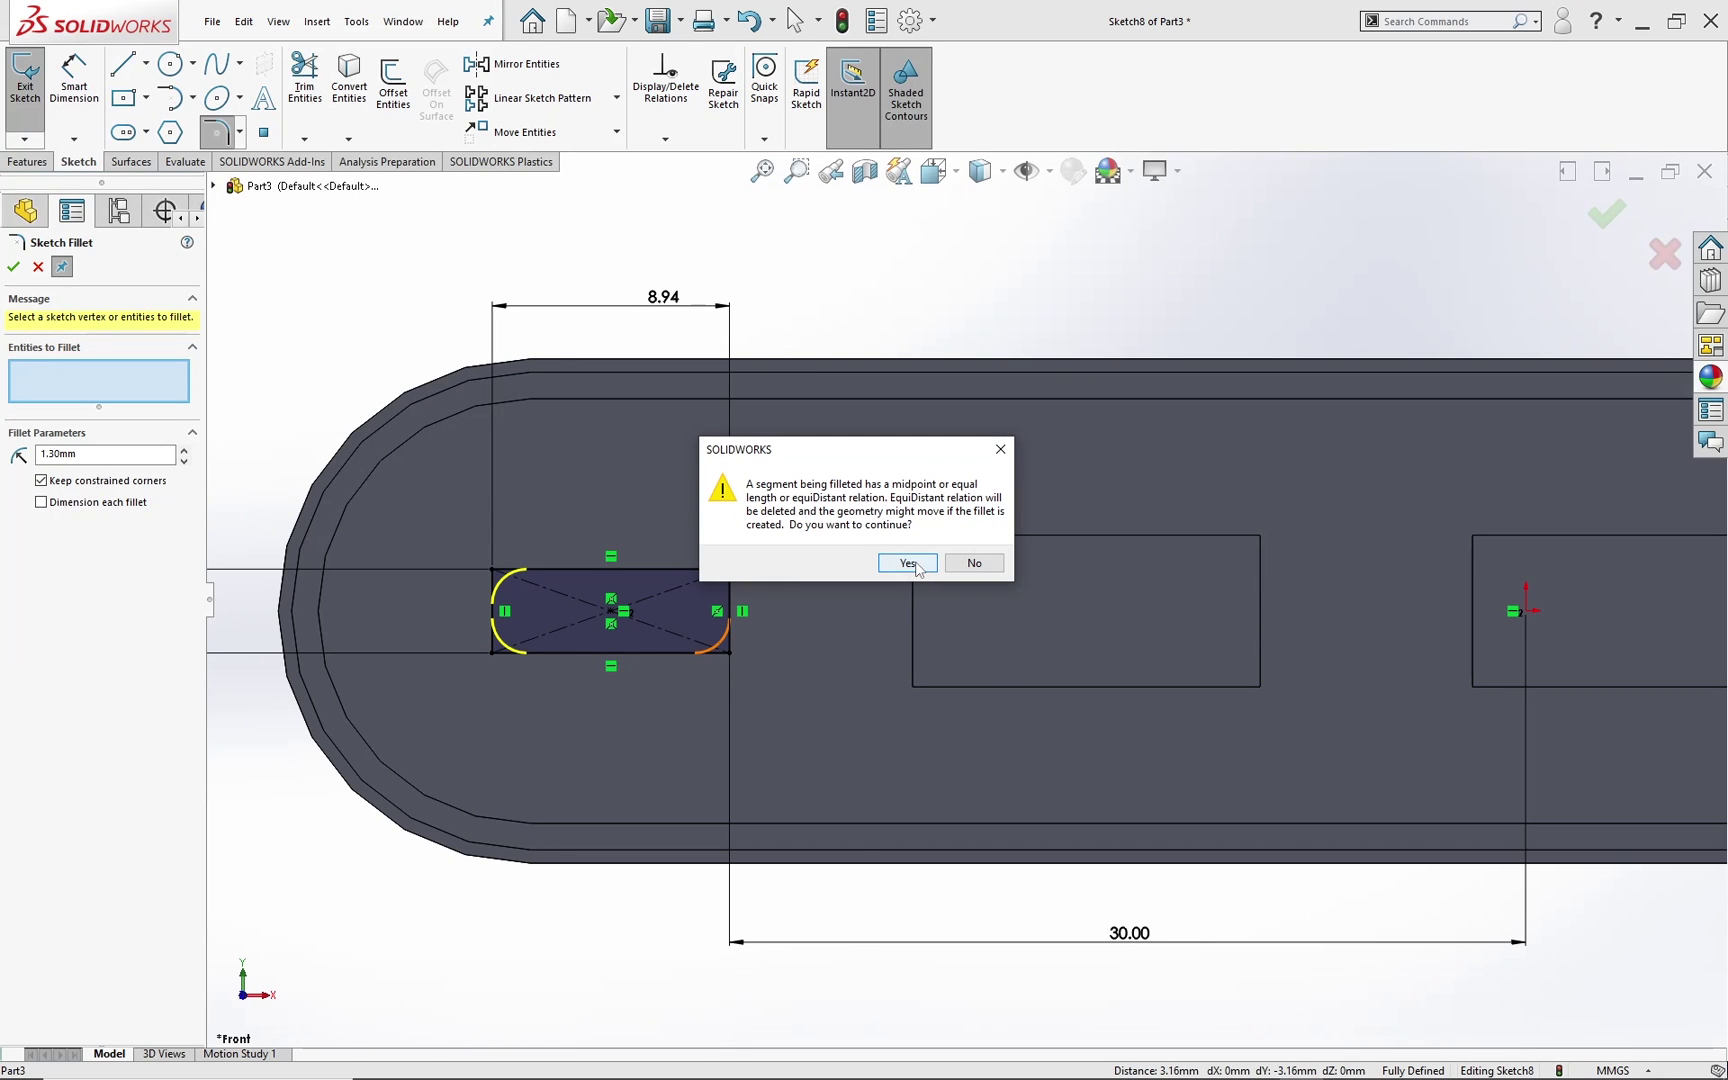
click(916, 566)
click(729, 570)
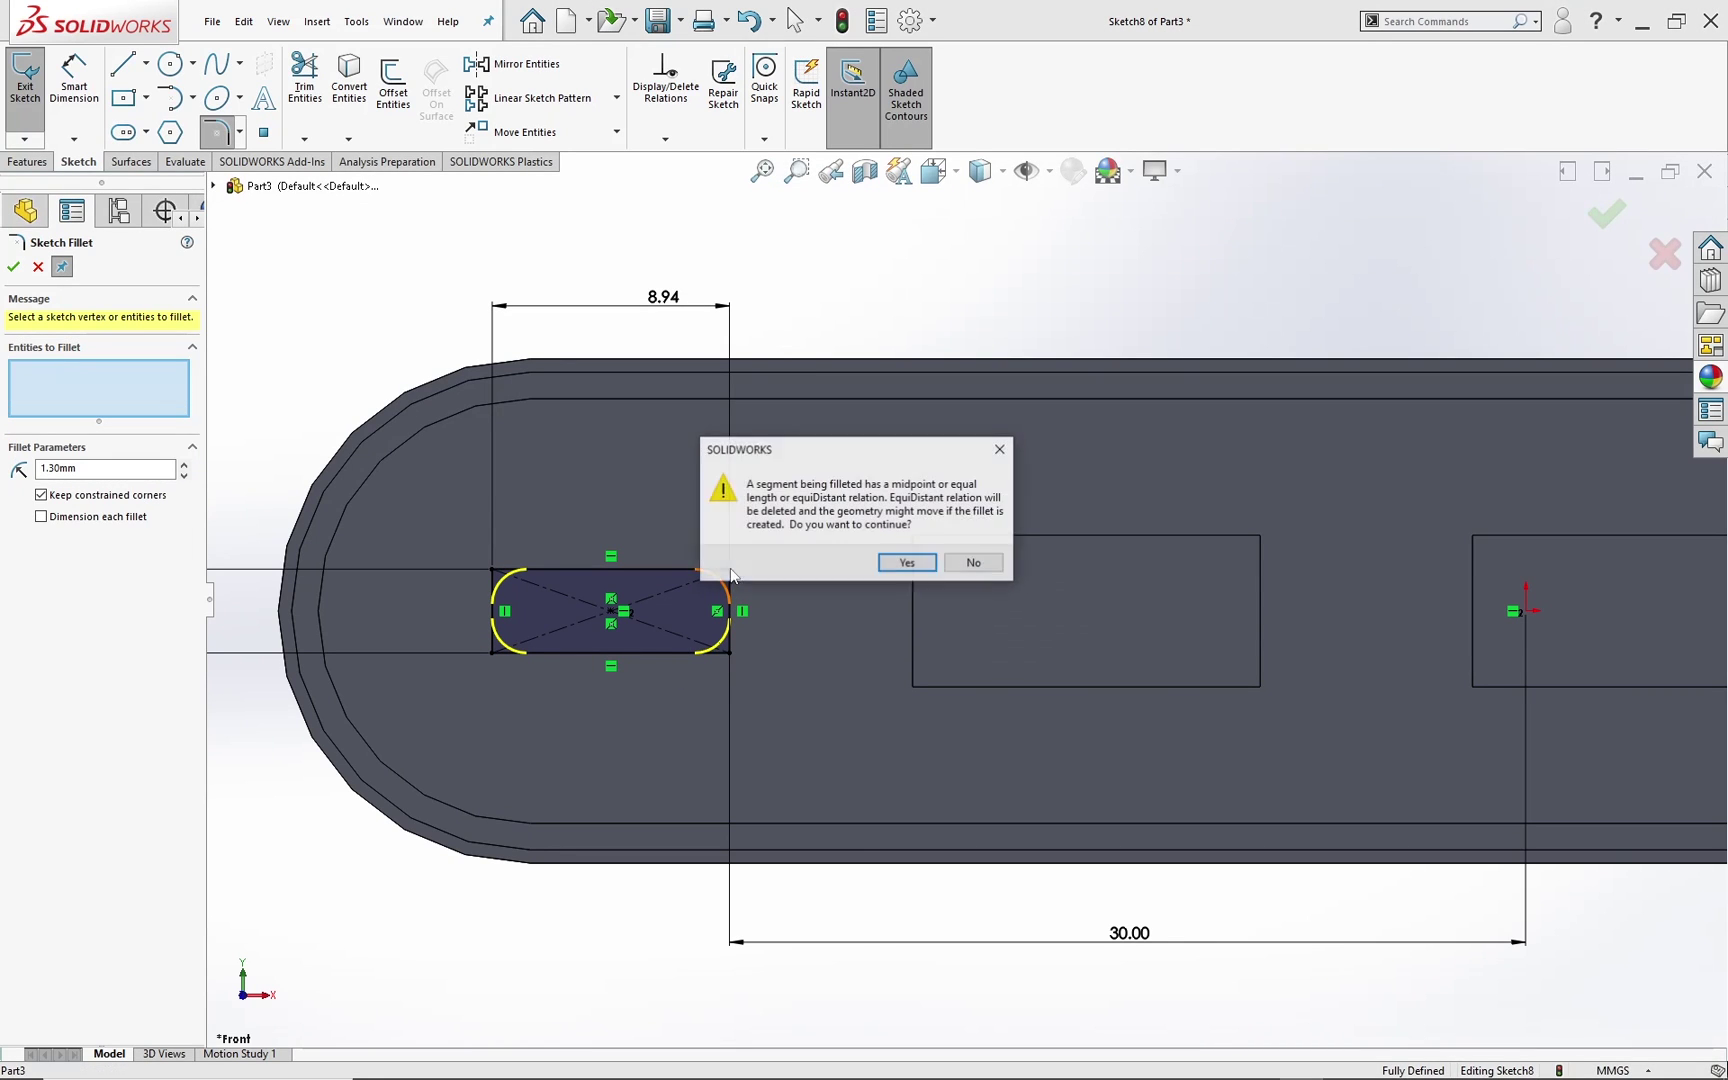
click(907, 565)
click(15, 268)
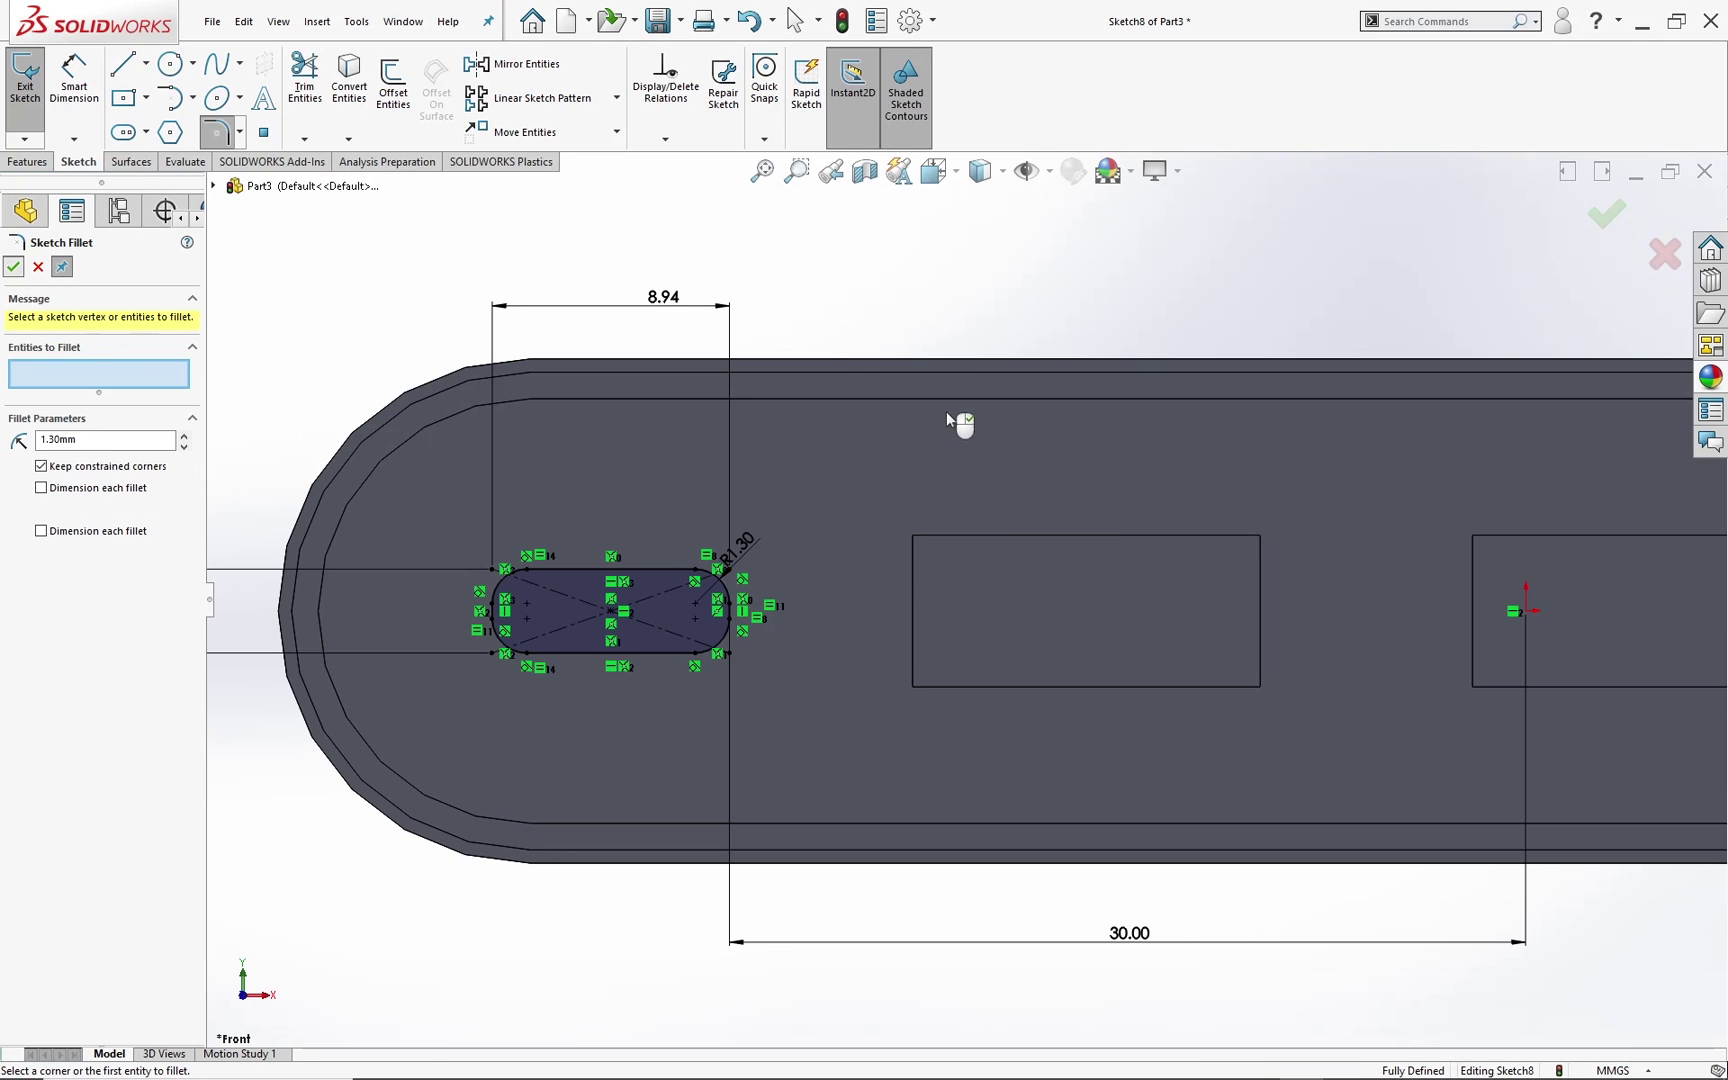
scroll(967, 297, up, 5)
scroll(1118, 653, down, 3)
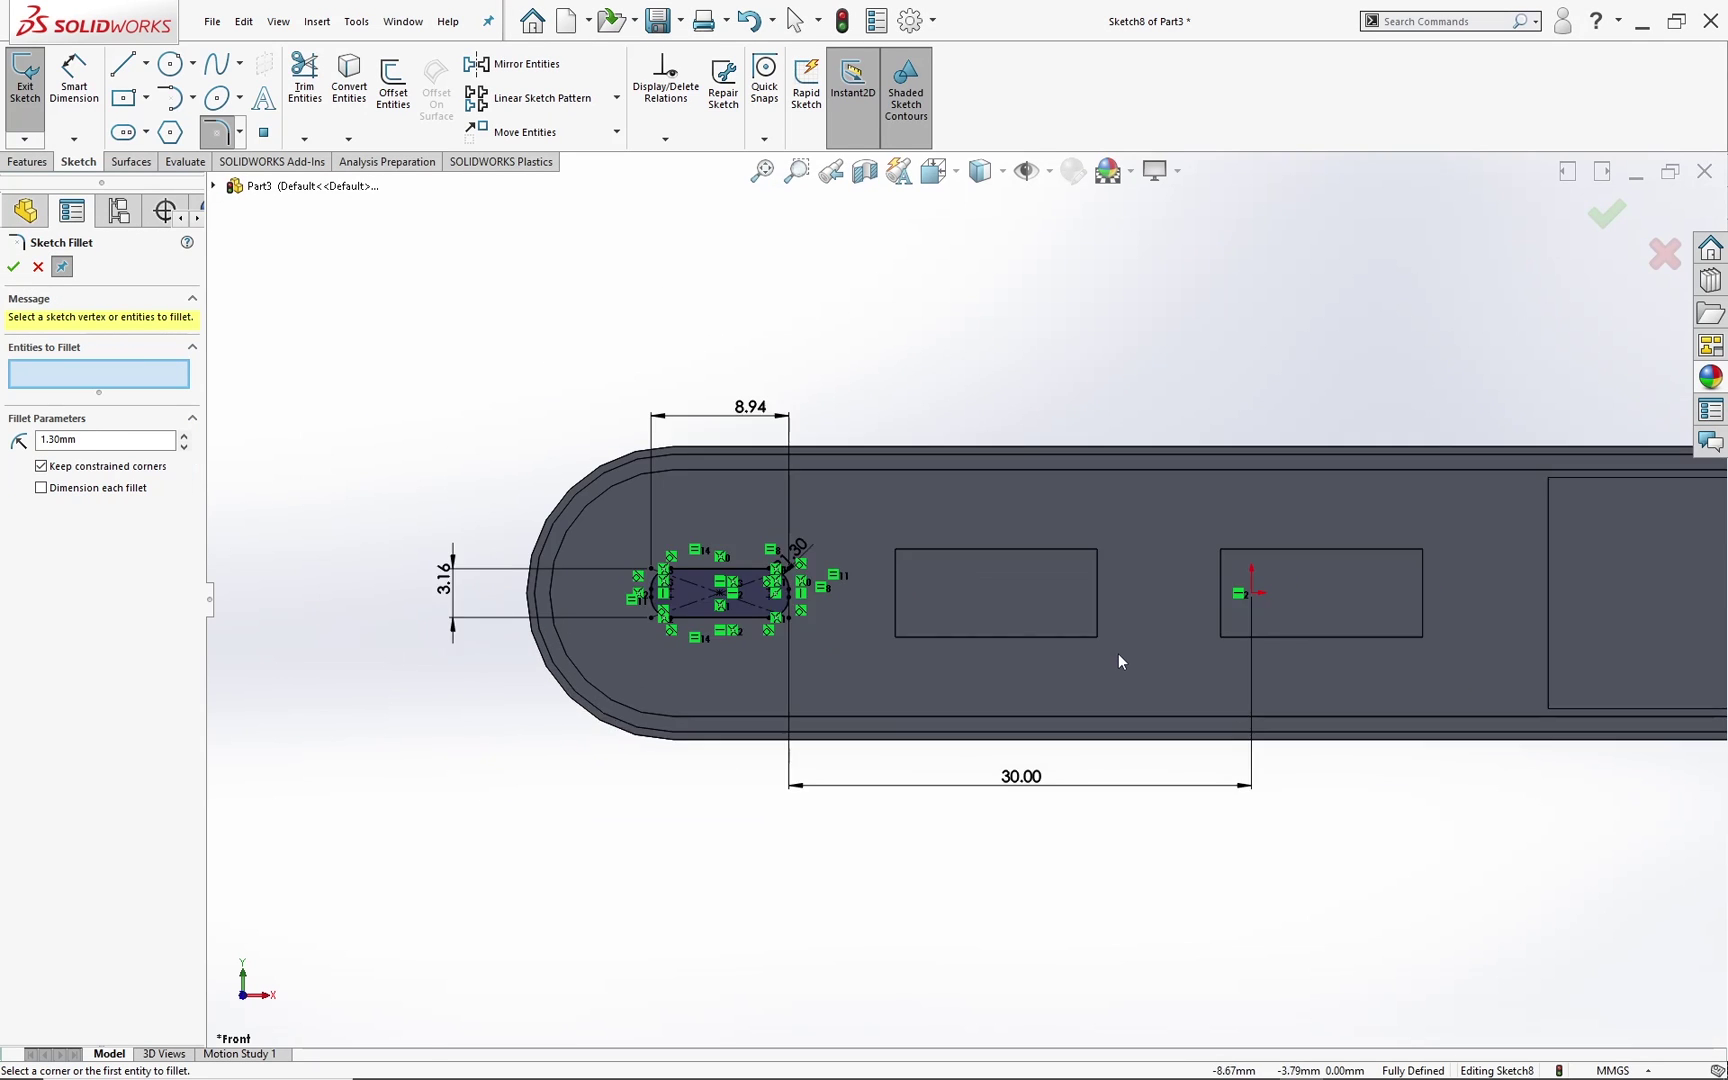
click(1605, 213)
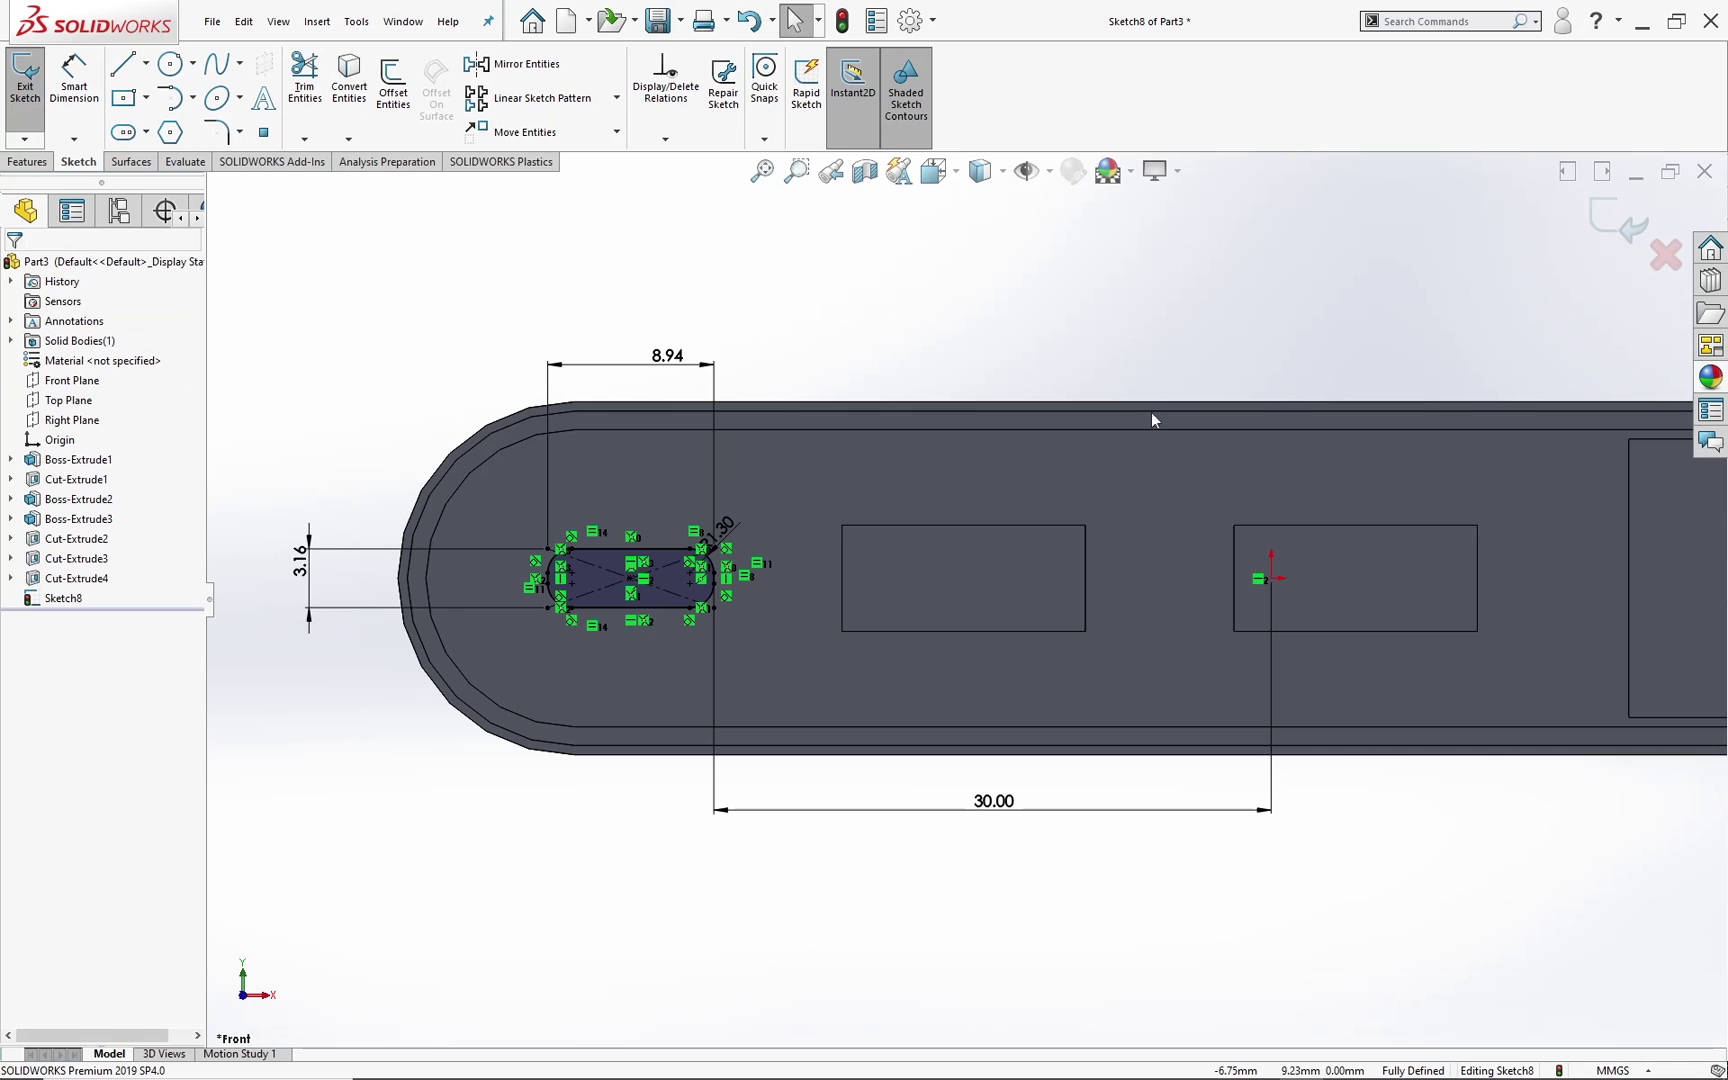
Step: Cut-extrude the rounded rectangle to a blind depth of 8 mm into the body
scroll(1035, 549, up, 3)
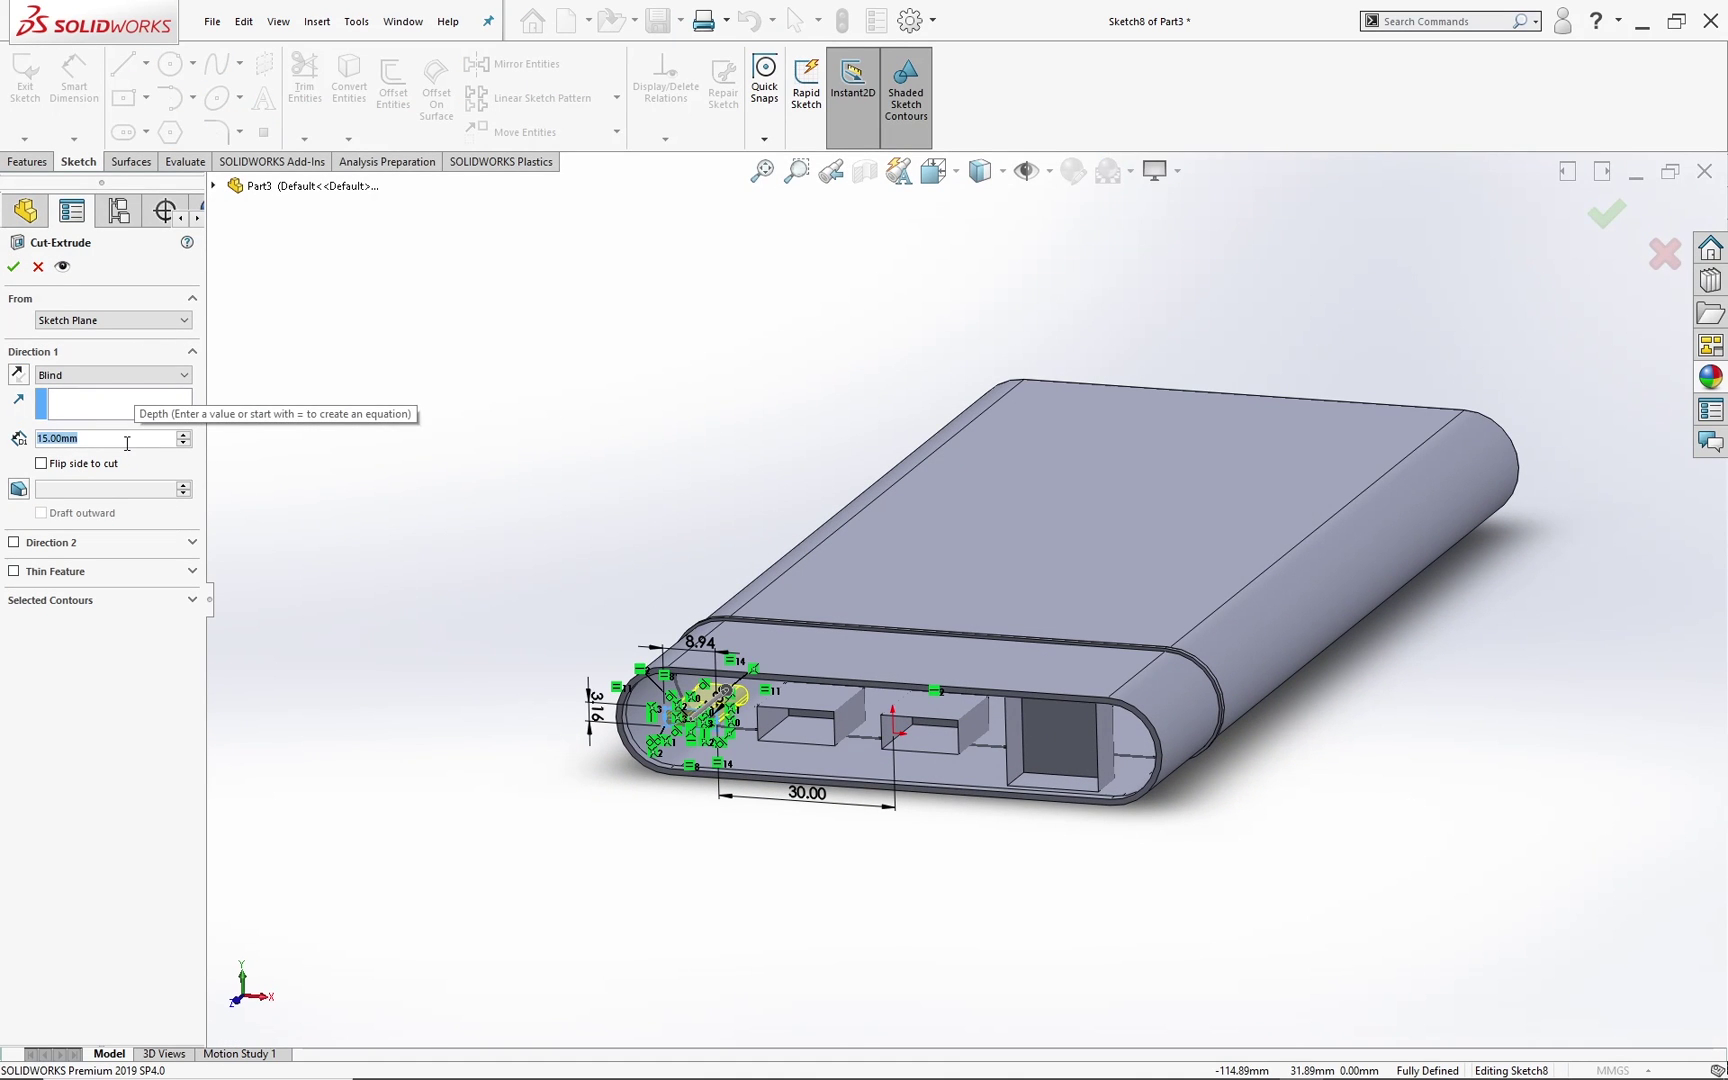
text(8)
key(Return)
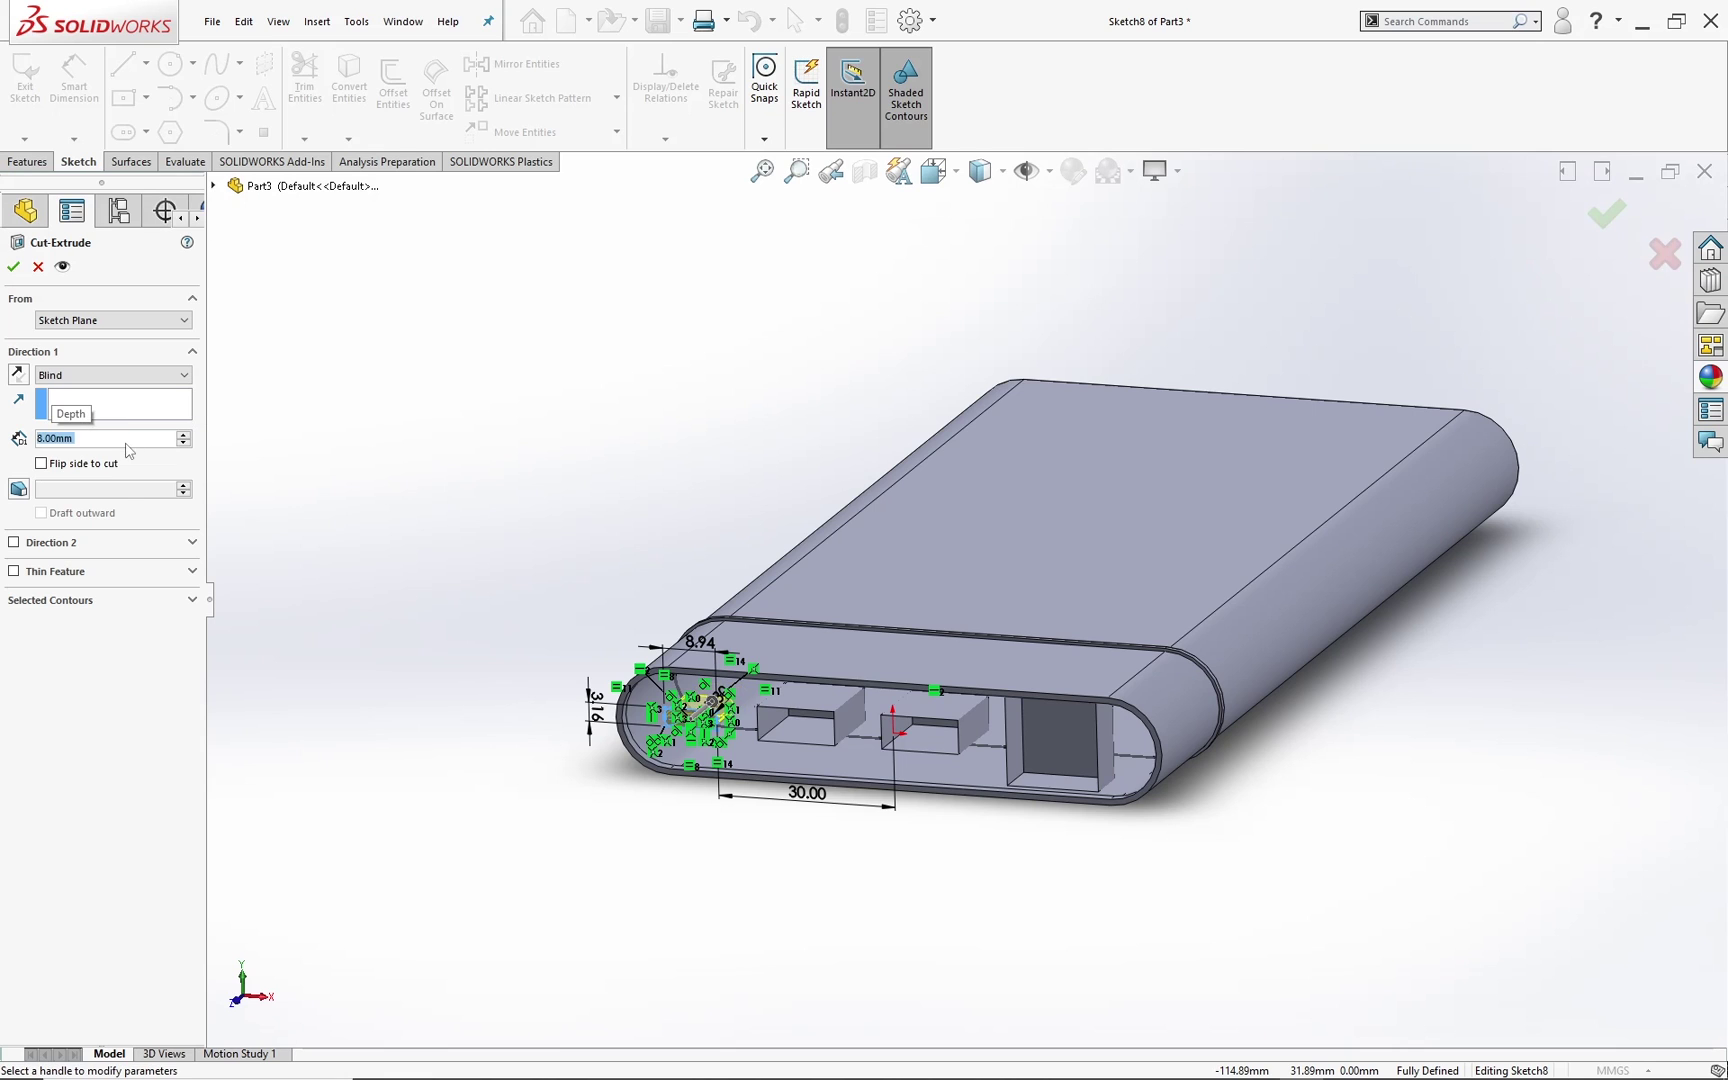
click(1612, 216)
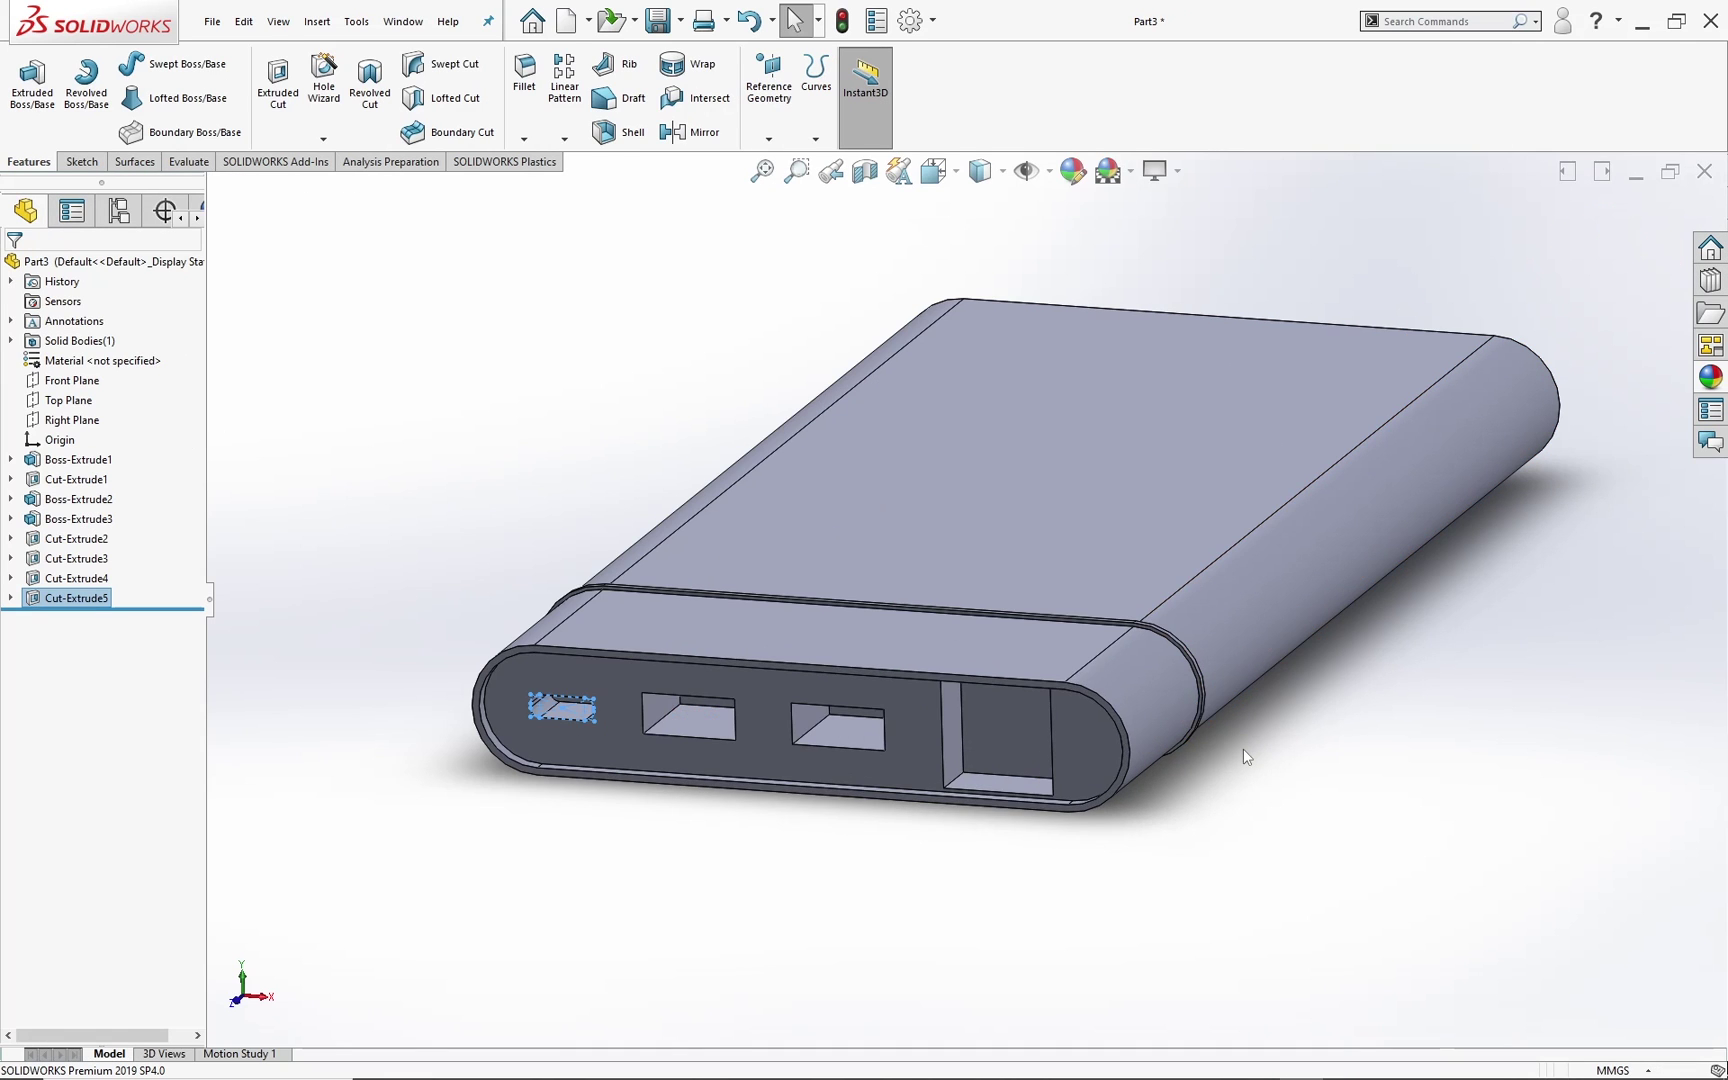
scroll(1247, 757, down, 2)
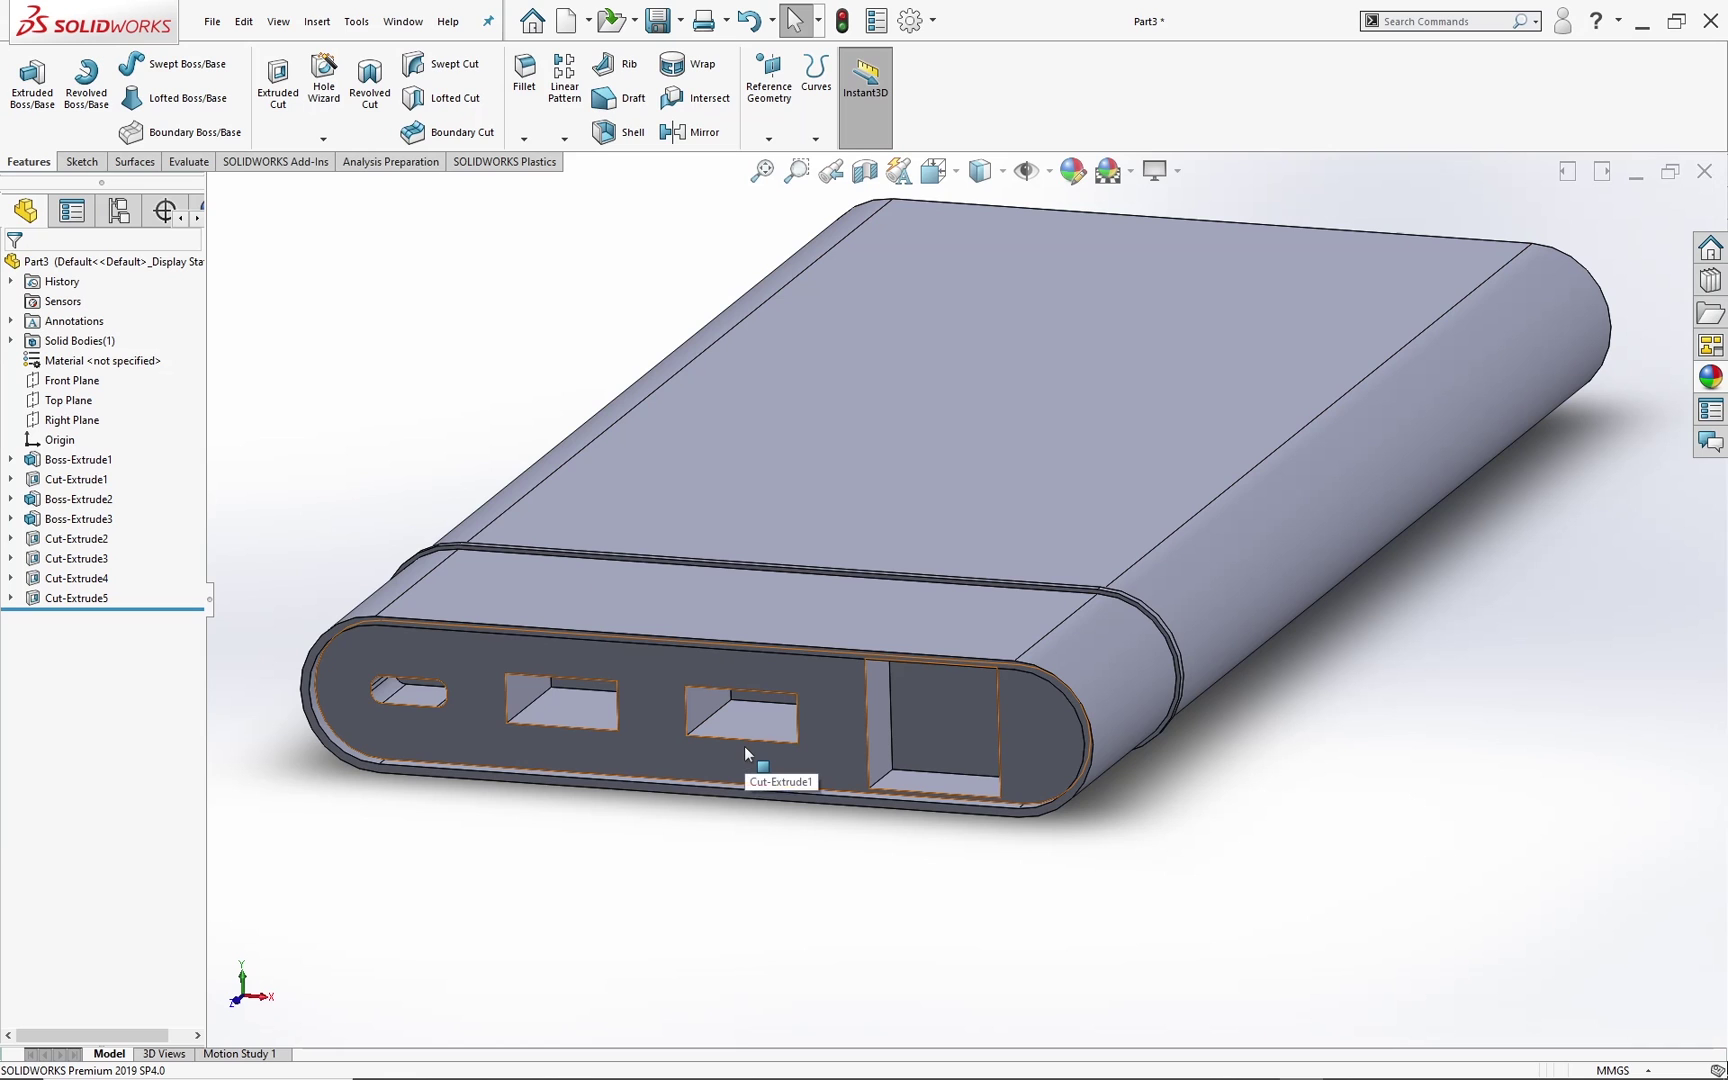
middle_drag(761, 698, 747, 805)
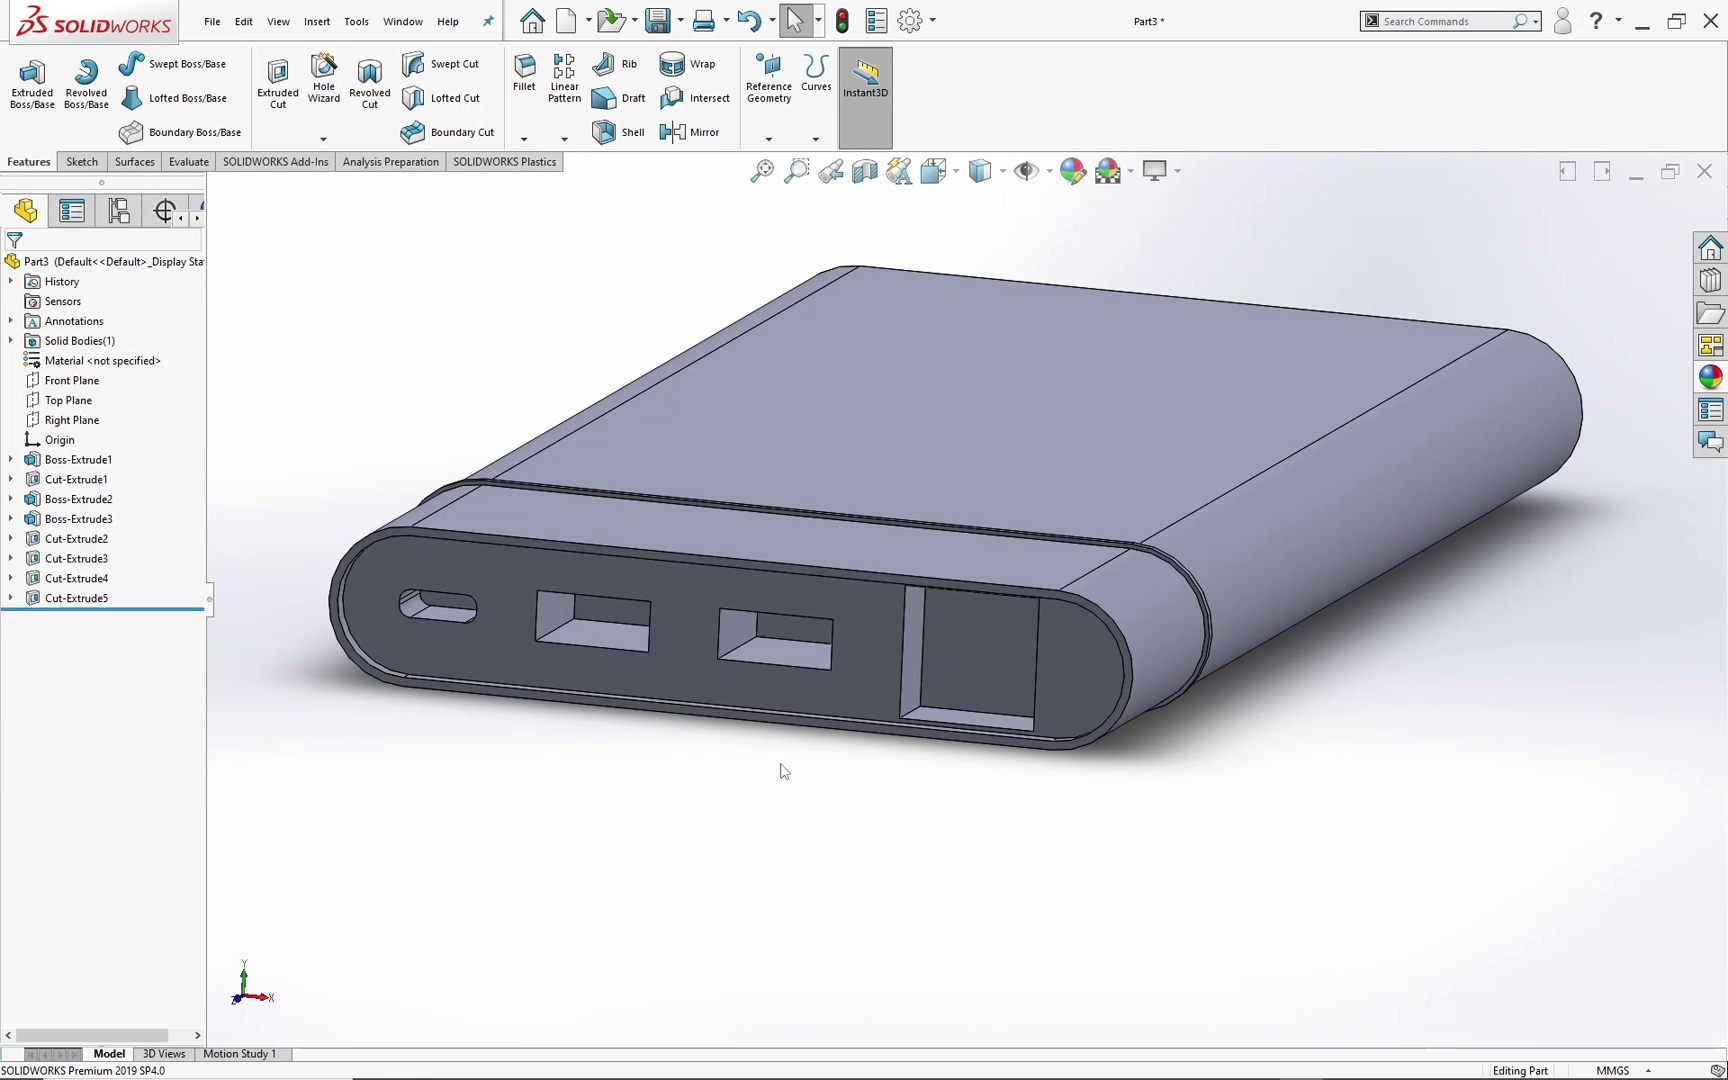
middle_drag(787, 768, 806, 810)
scroll(806, 810, up, 2)
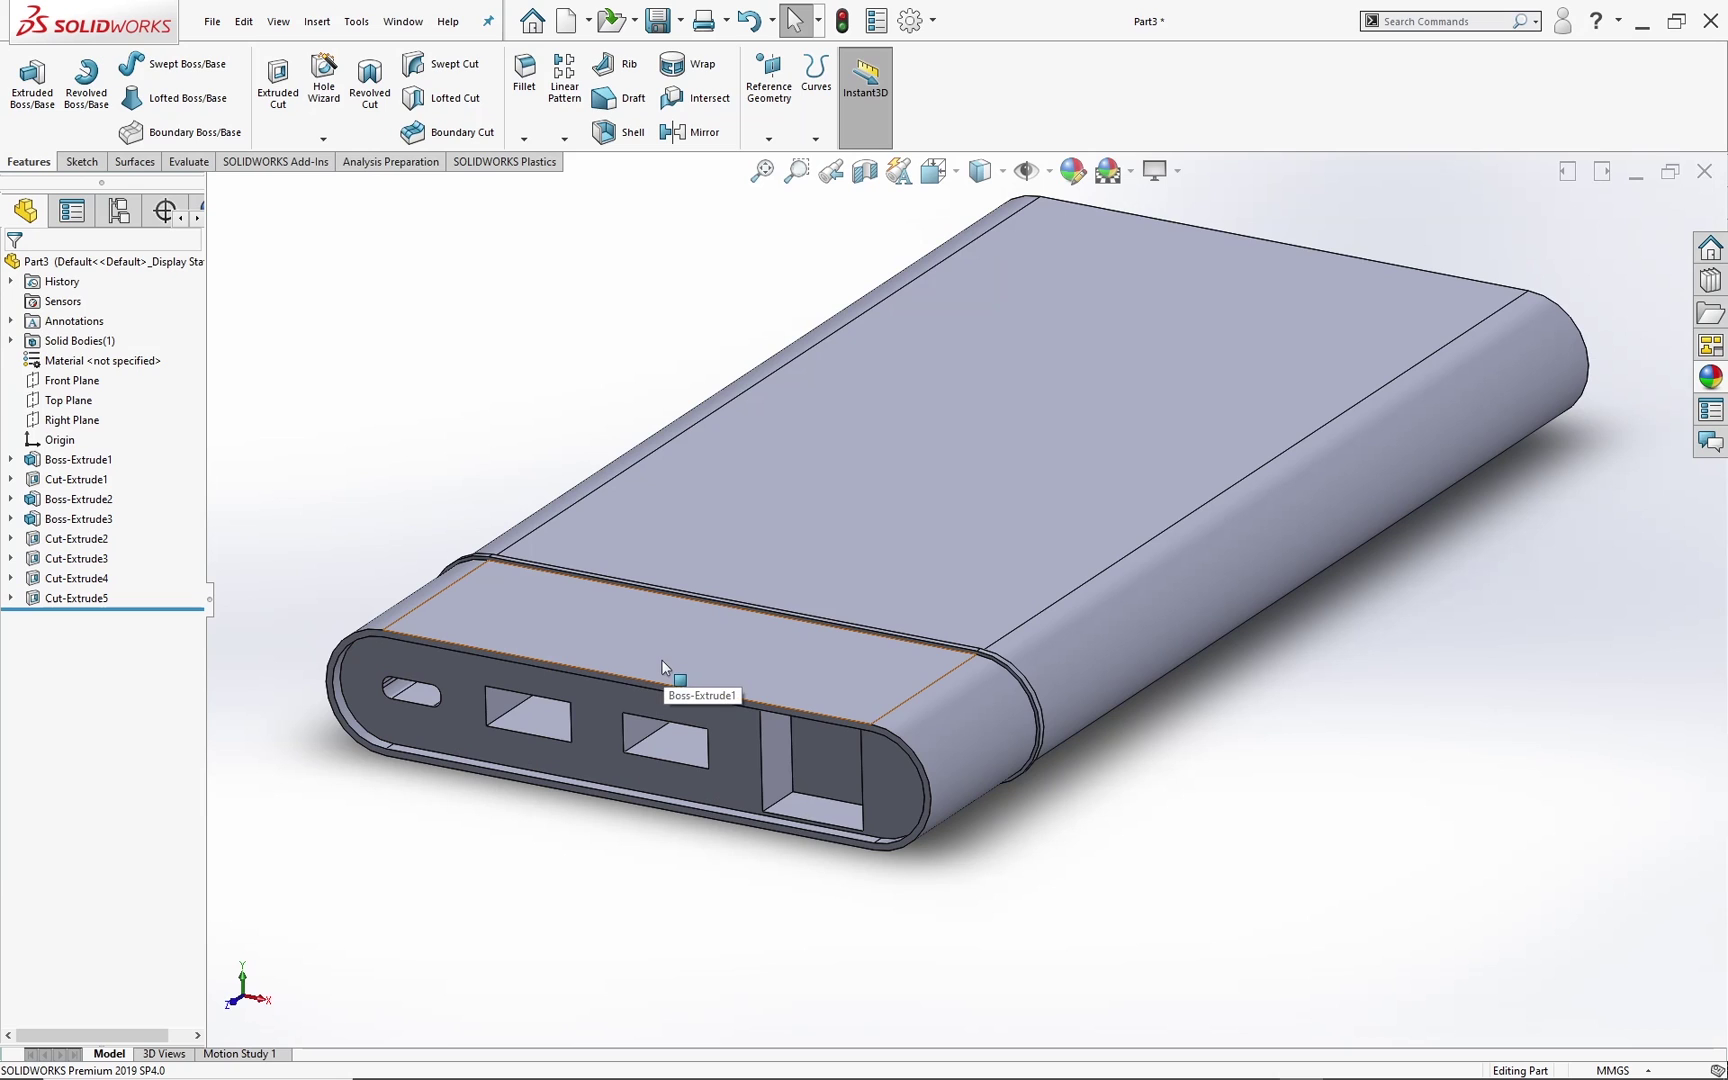
Step: Save the part as "powerbank body.SLDPRT" in the 03 Power Bank folder
key(ctrl+s)
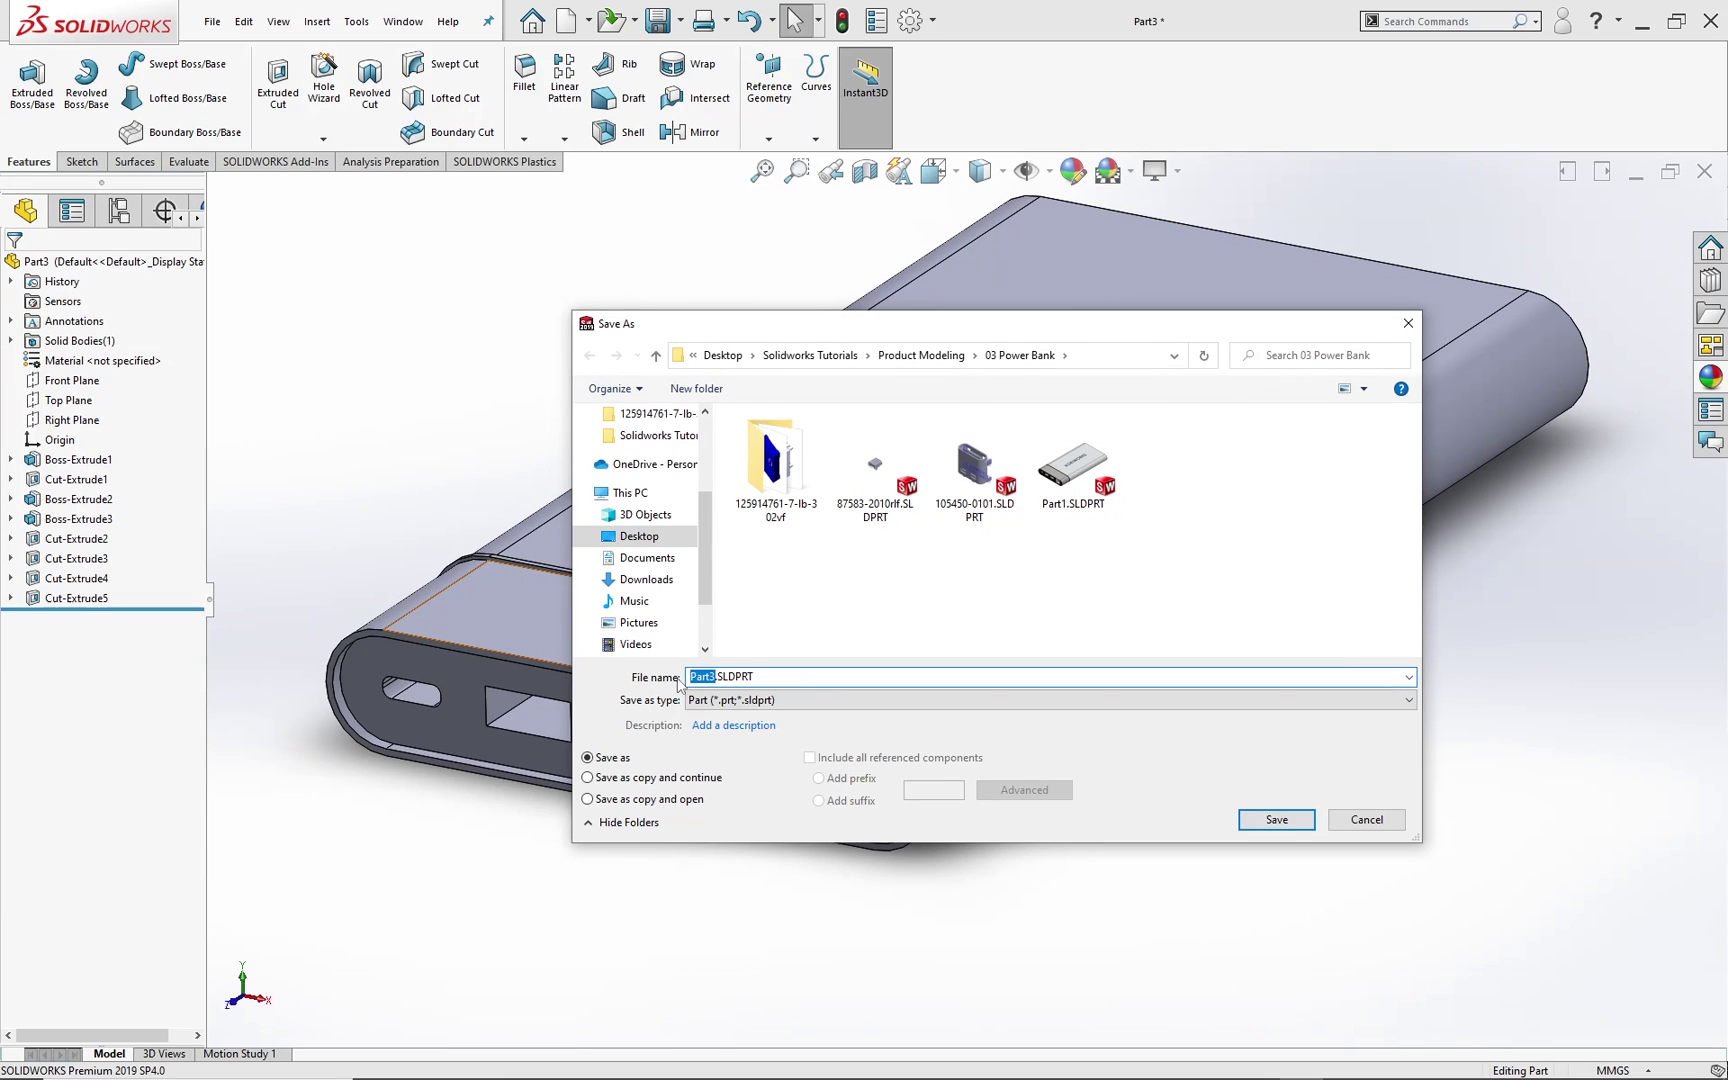
text(owe)
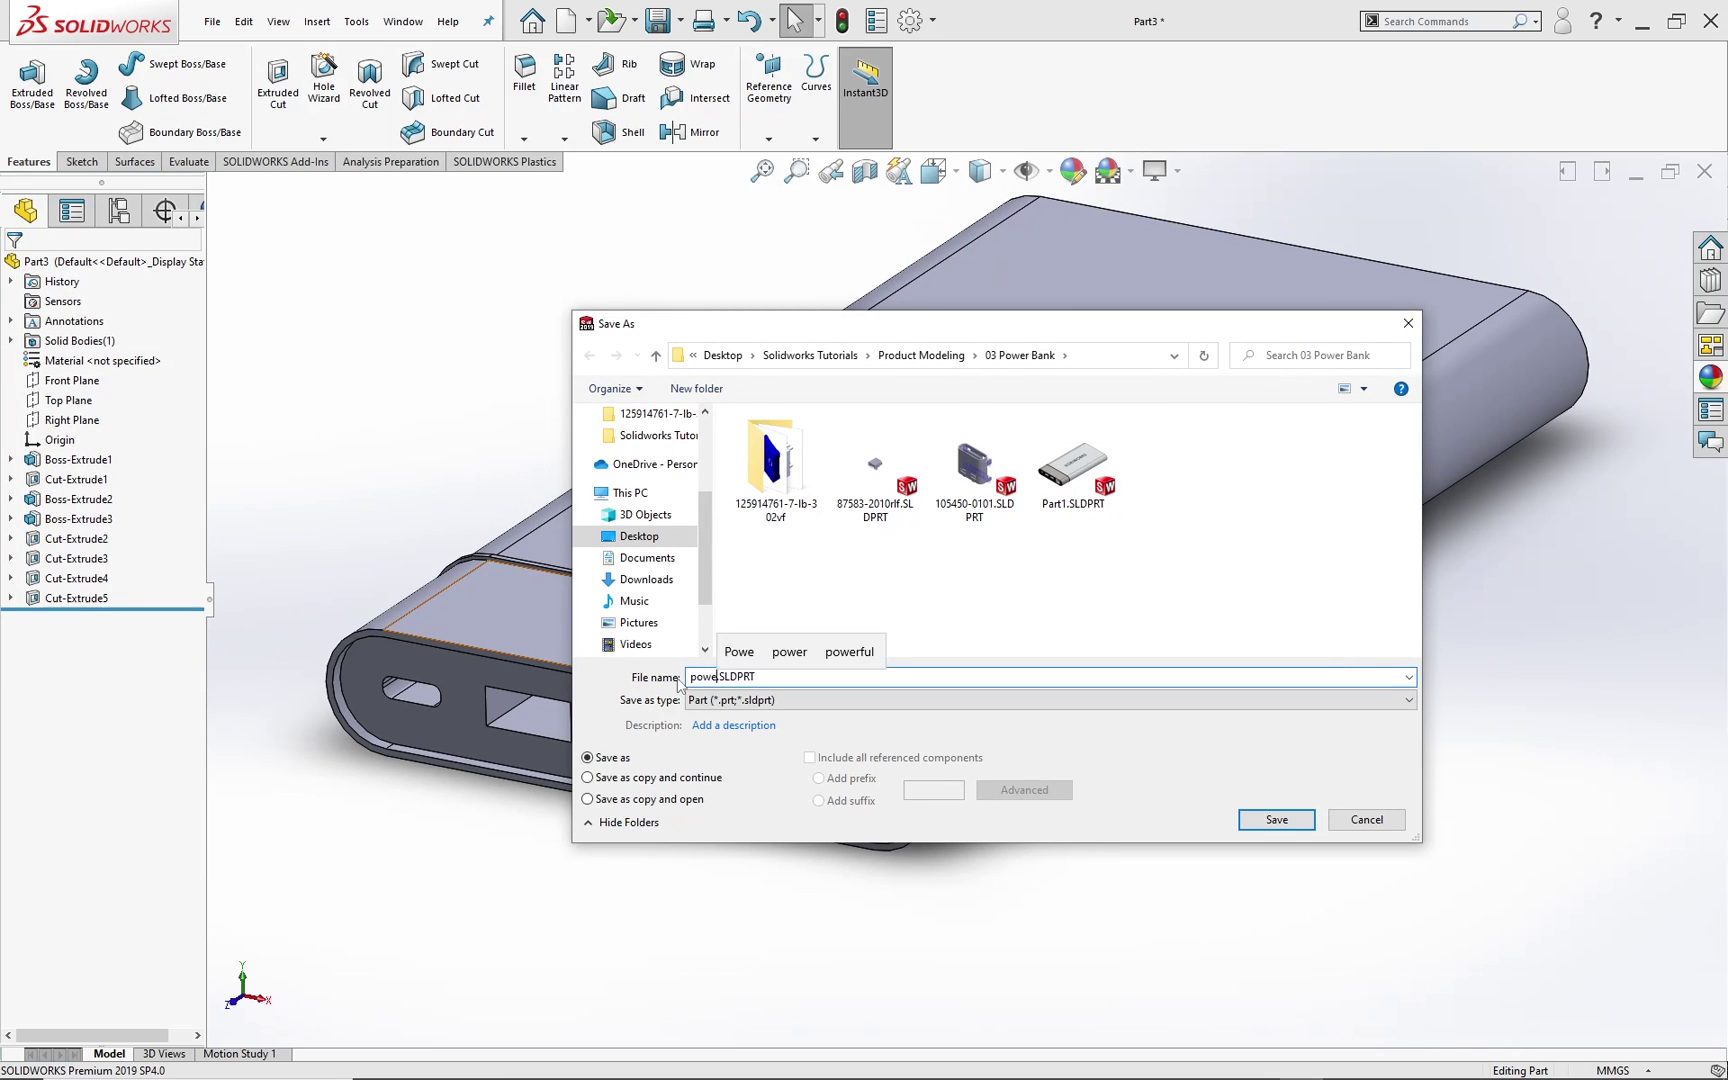
text(rbank body)
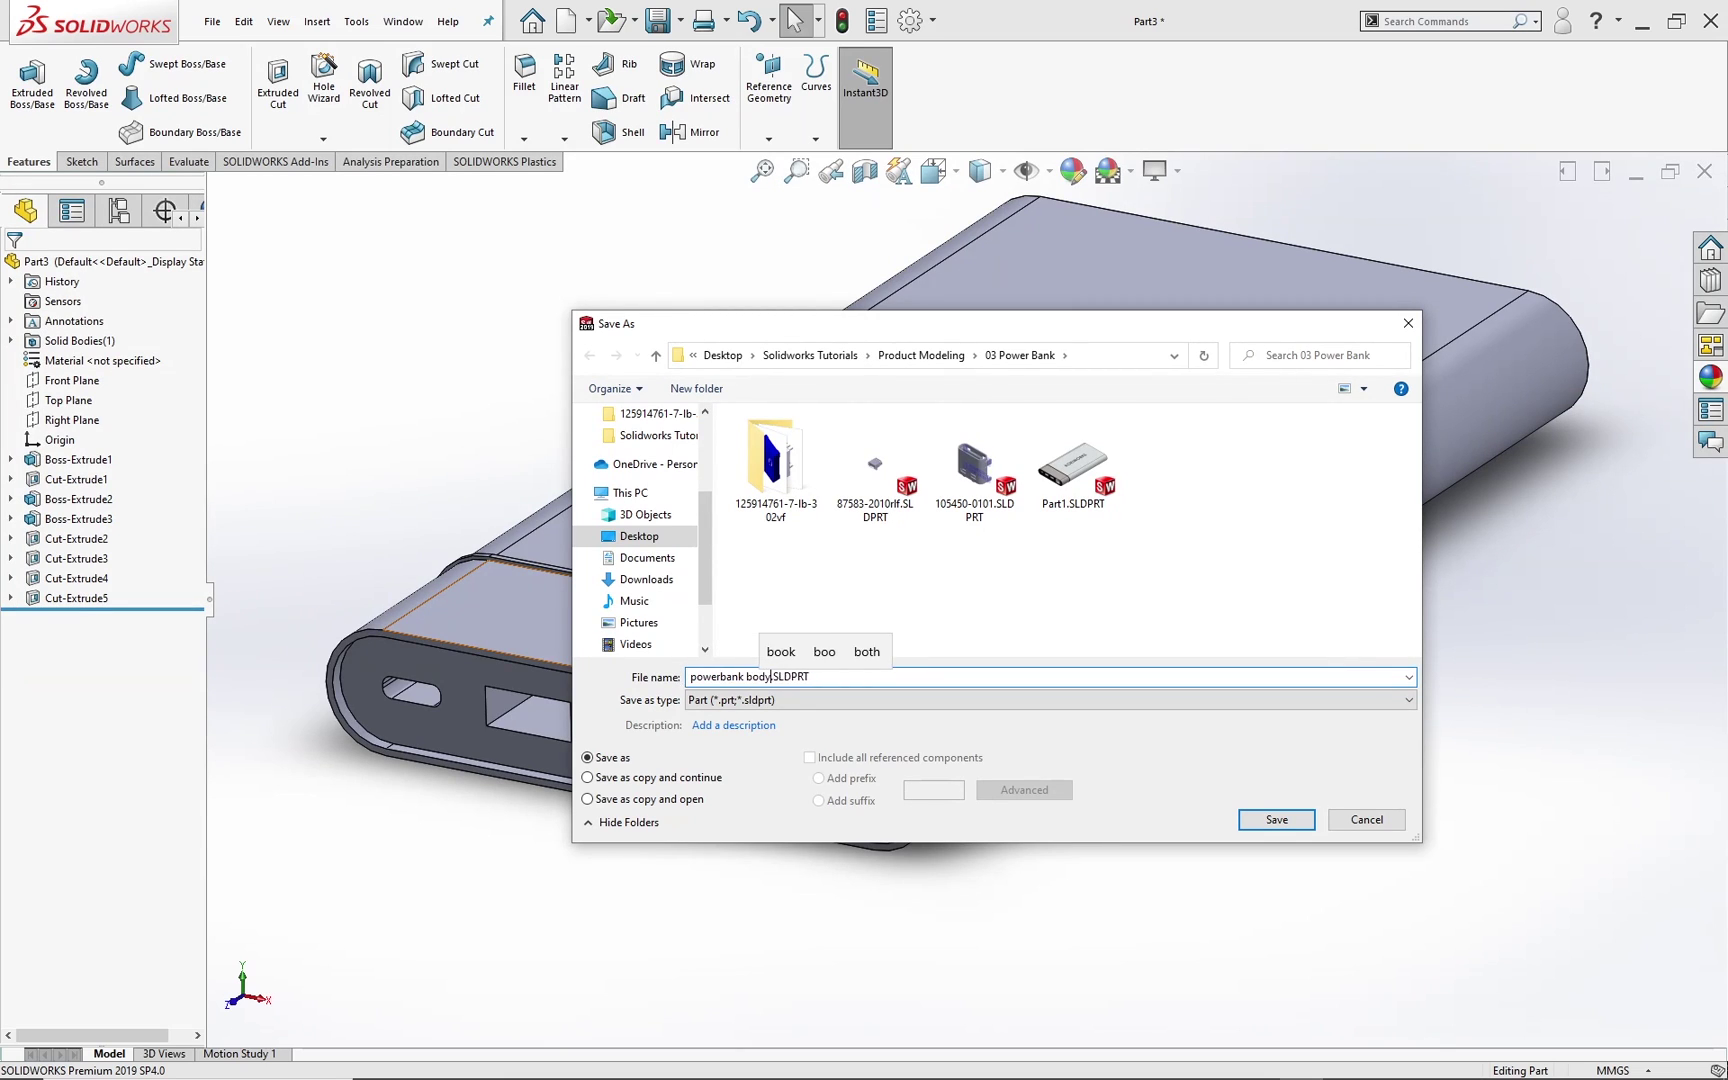
key(Return)
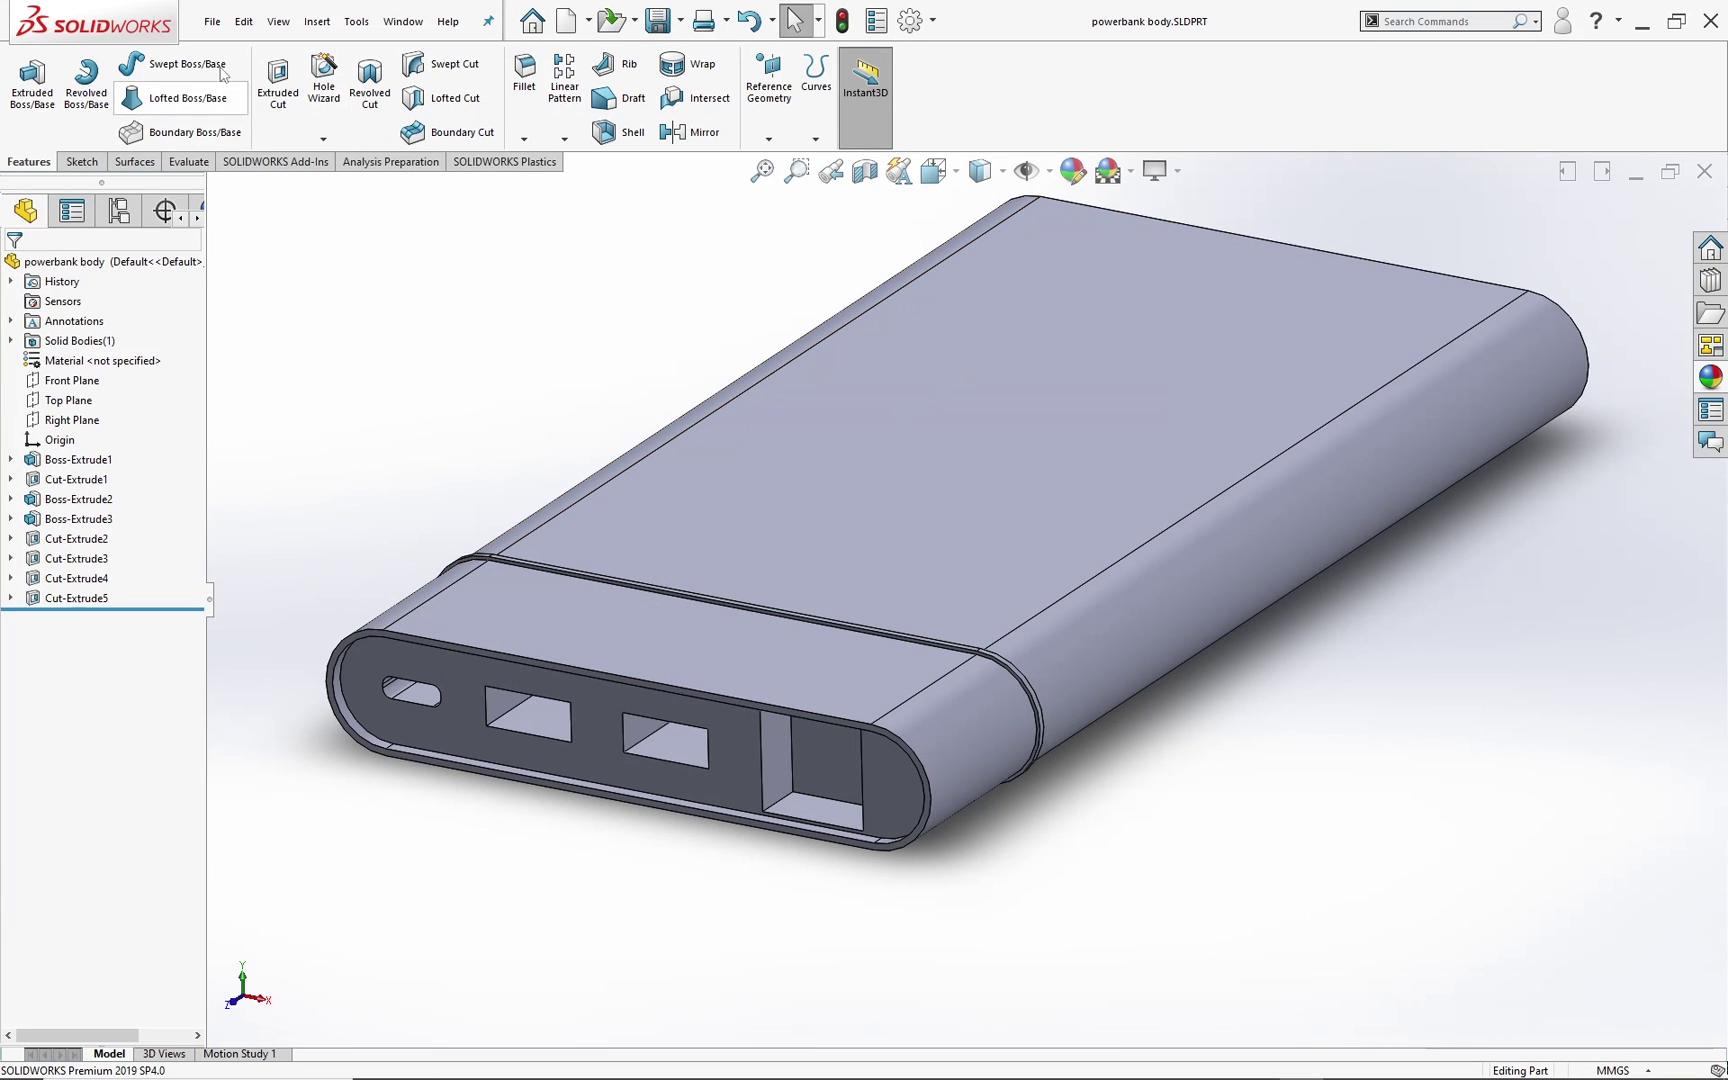
Step: Create a new assembly and place the powerbank body part in it as the first component
click(217, 24)
click(238, 56)
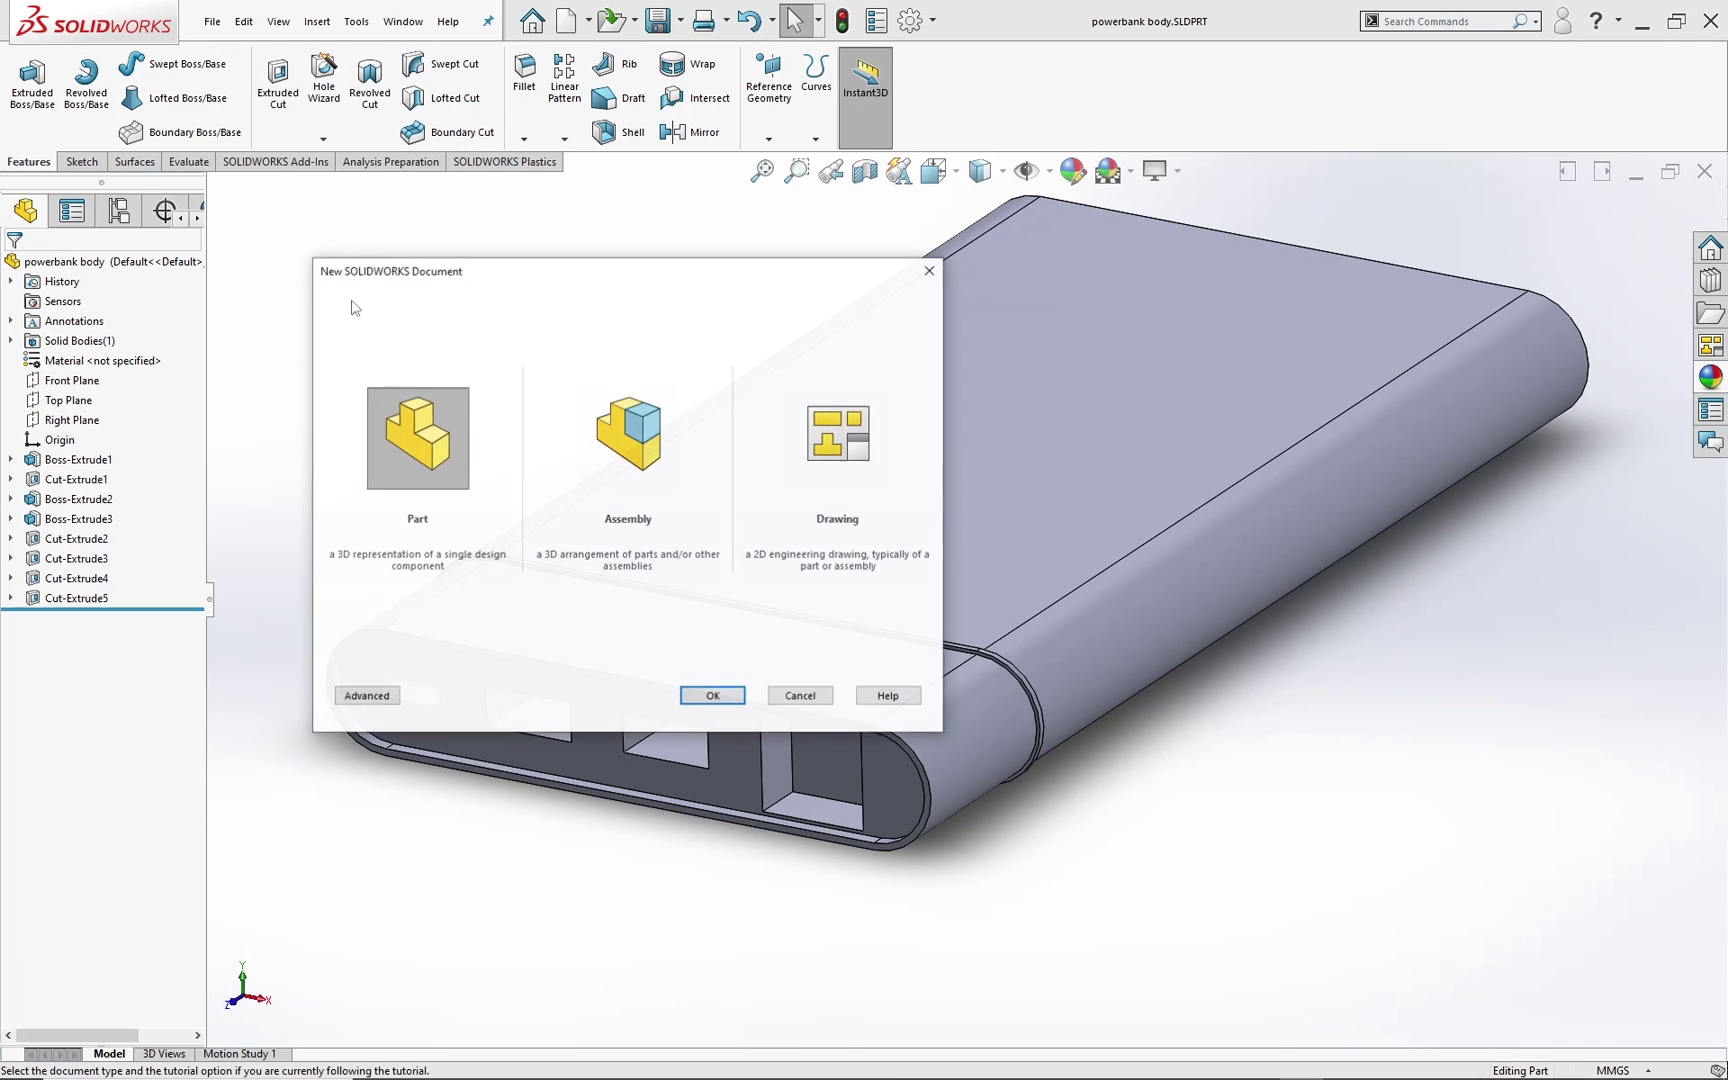
click(646, 462)
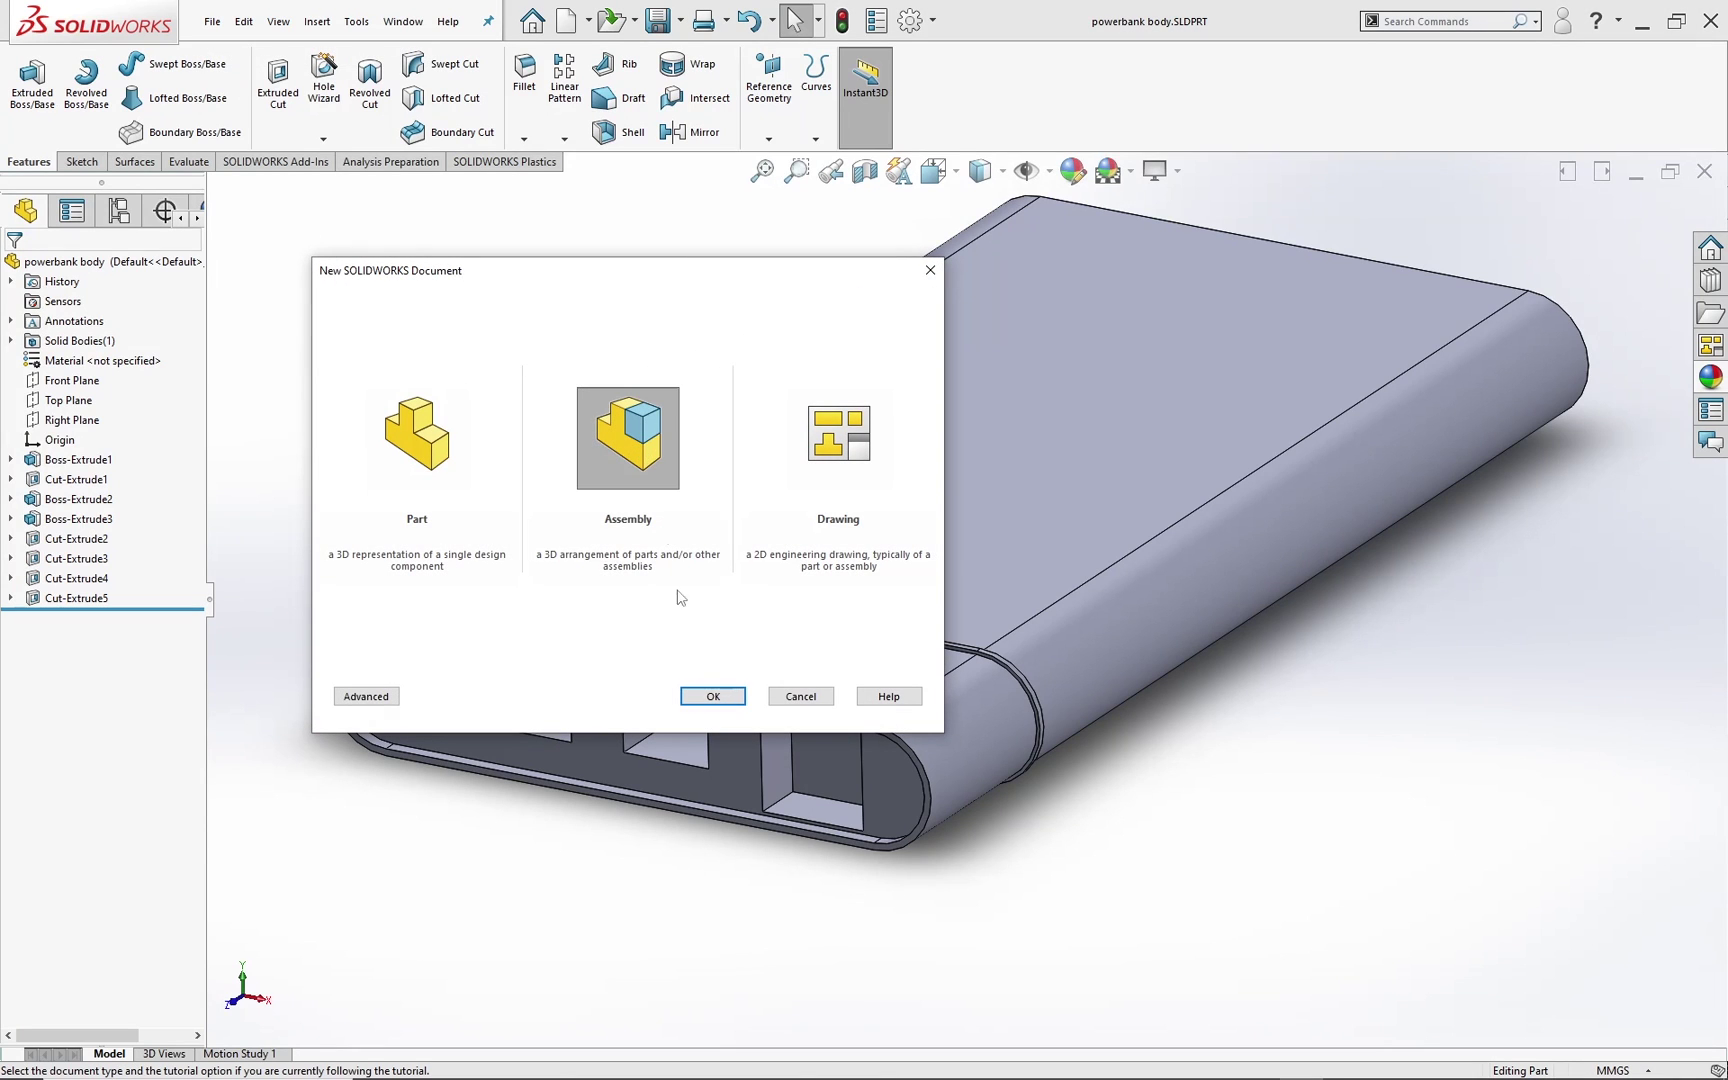
click(720, 698)
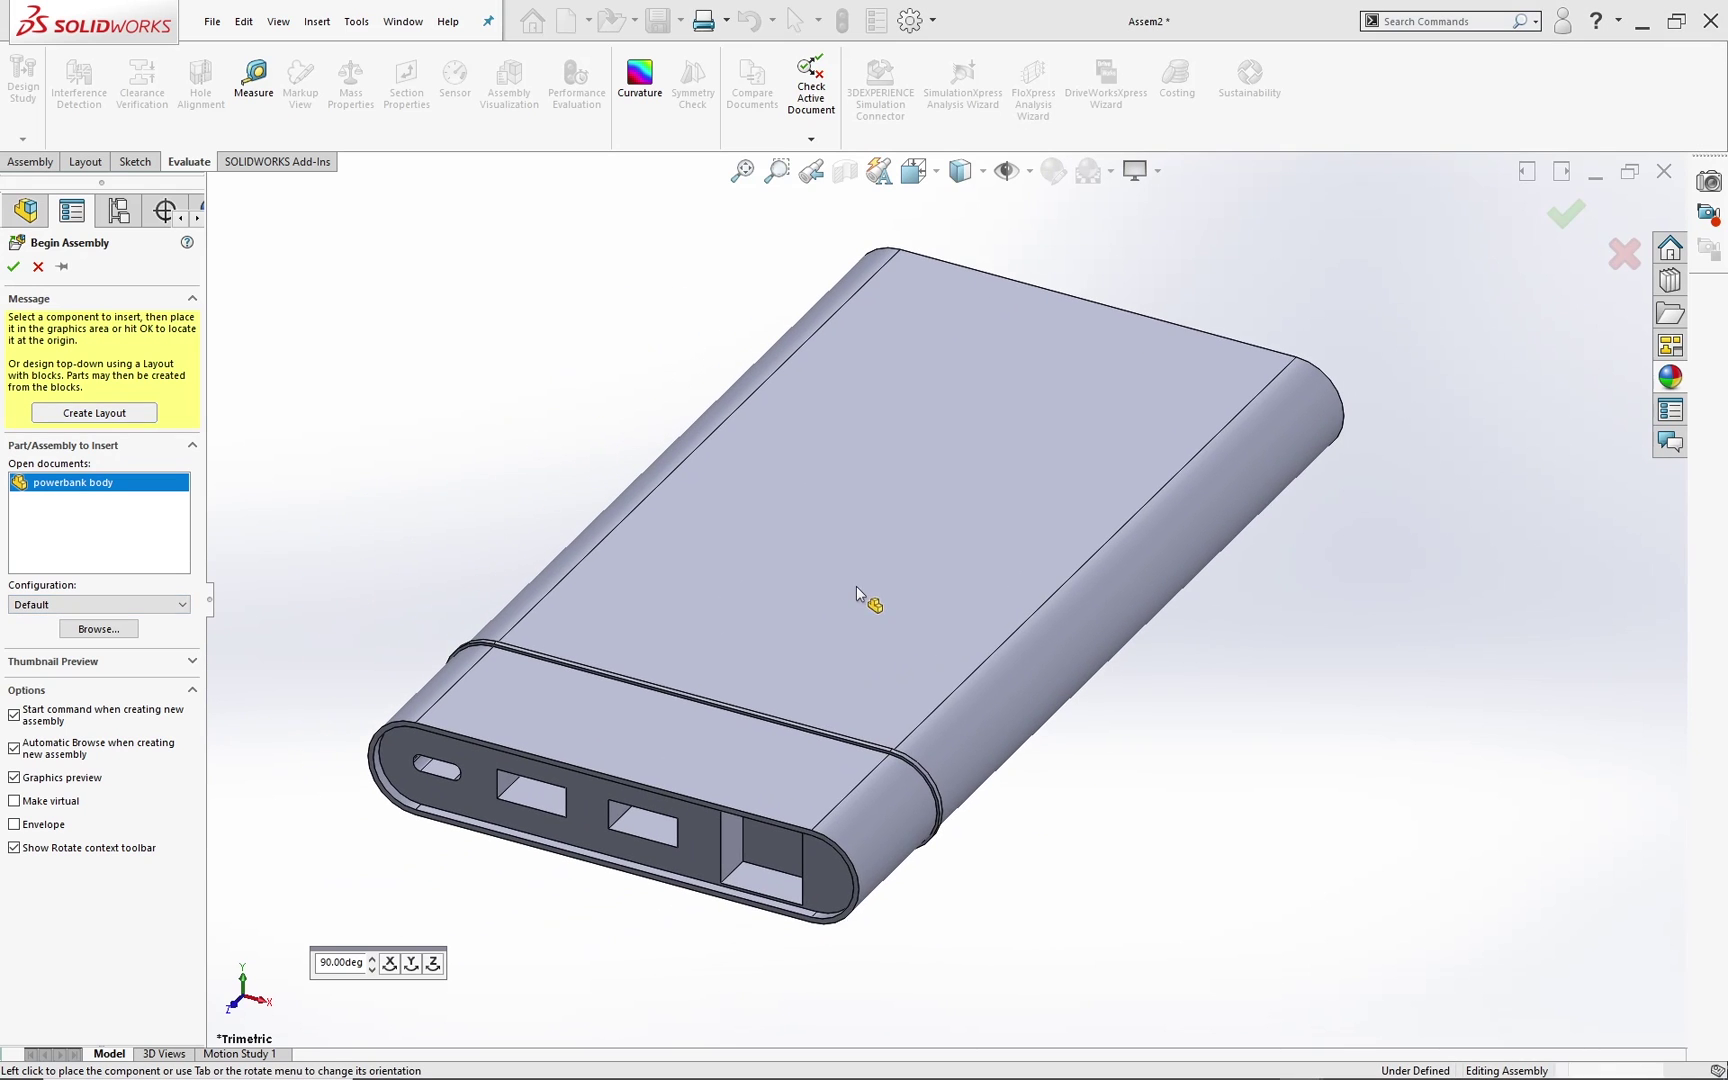
click(858, 590)
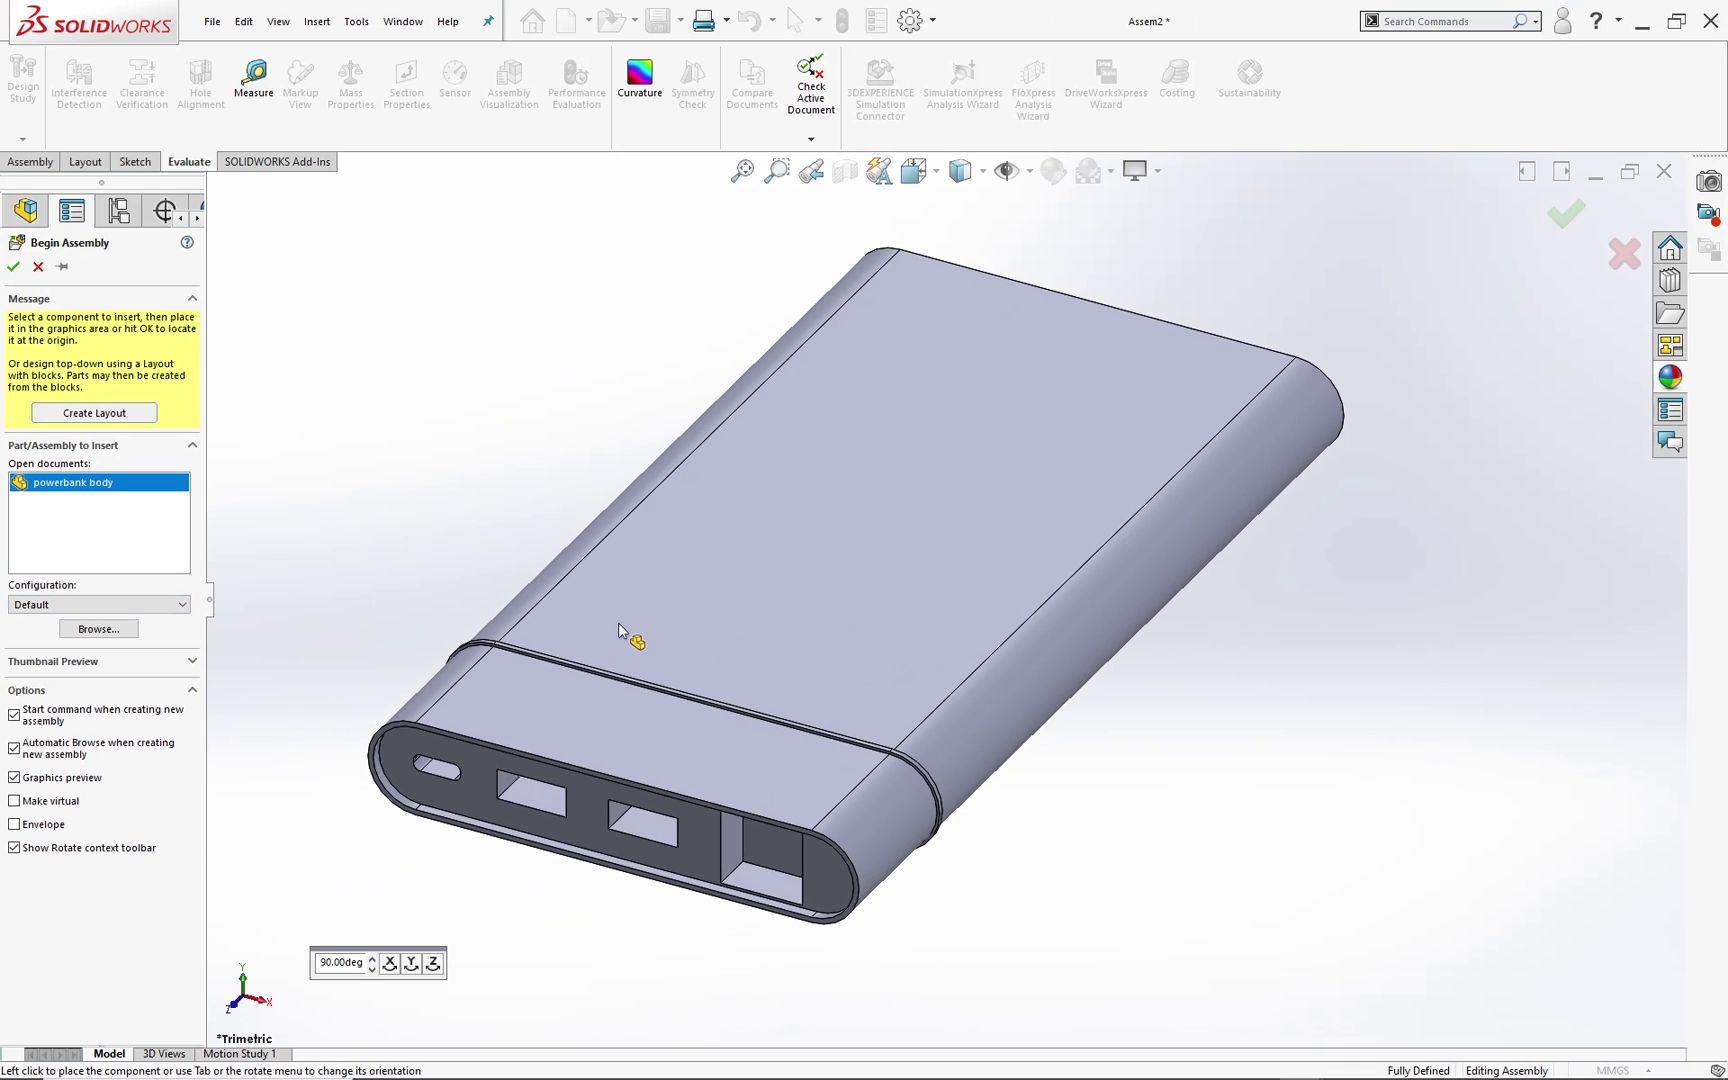
click(606, 630)
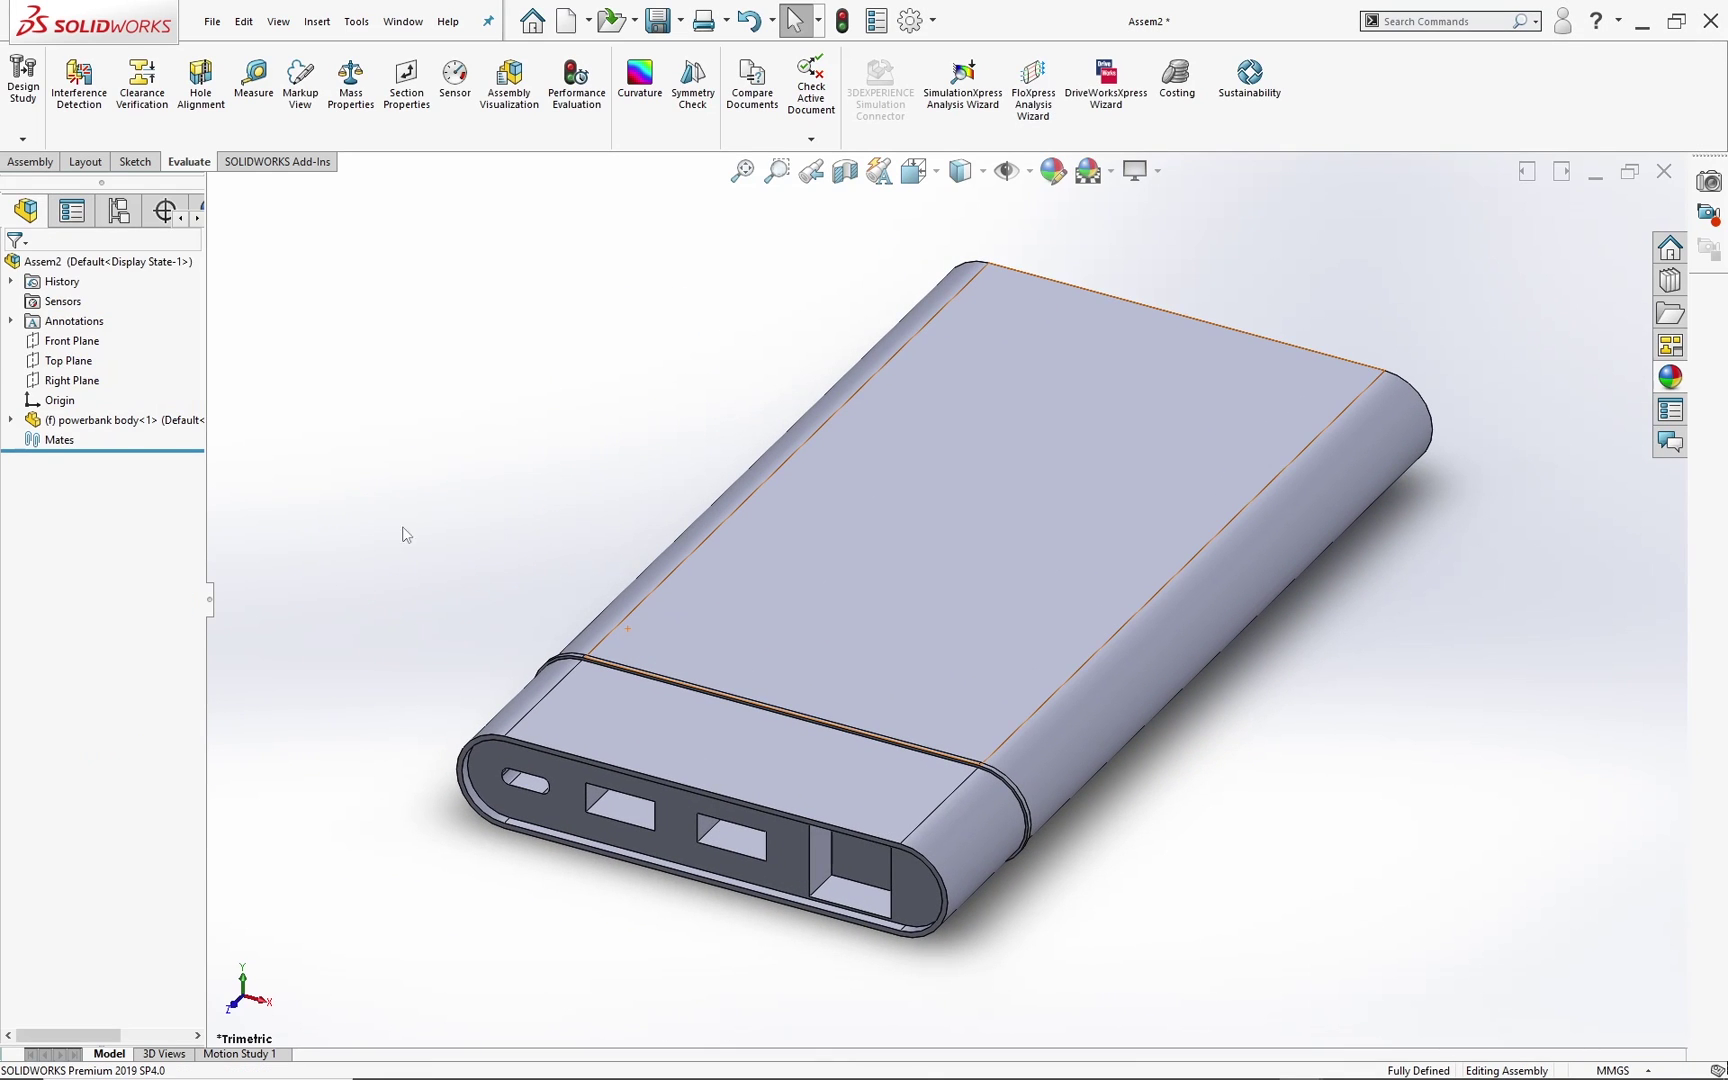
click(30, 161)
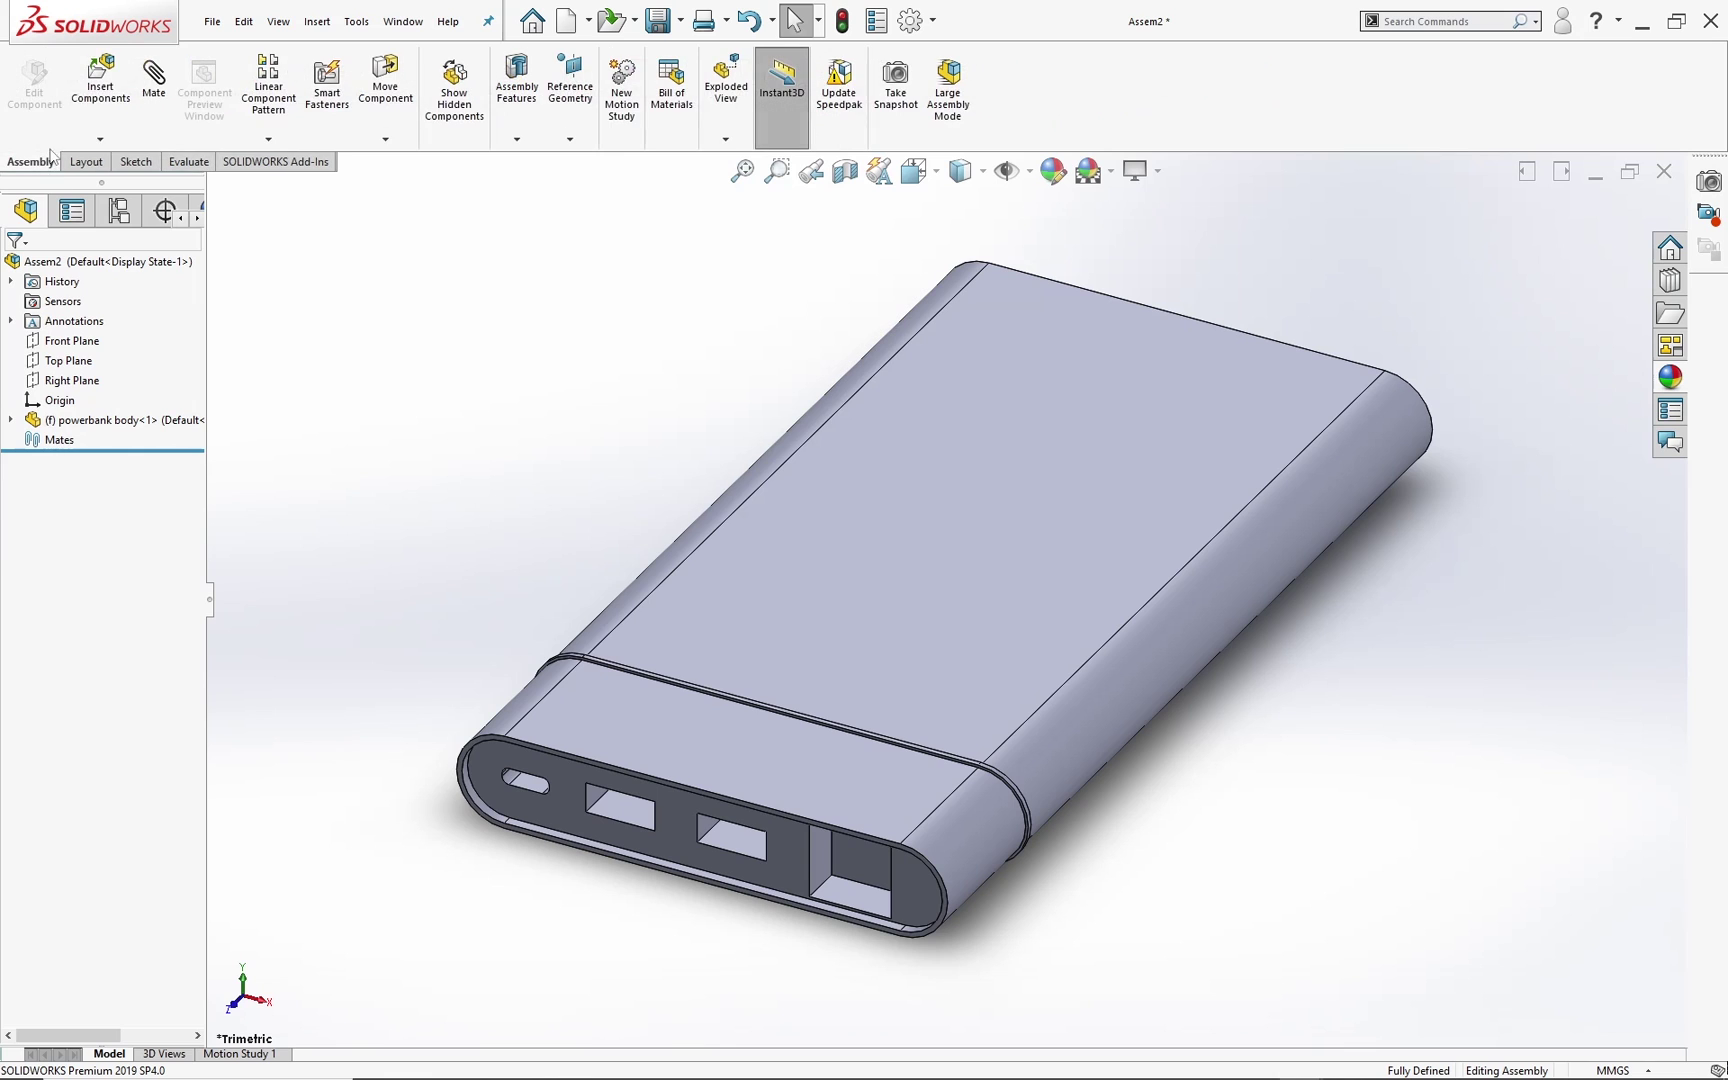
click(97, 87)
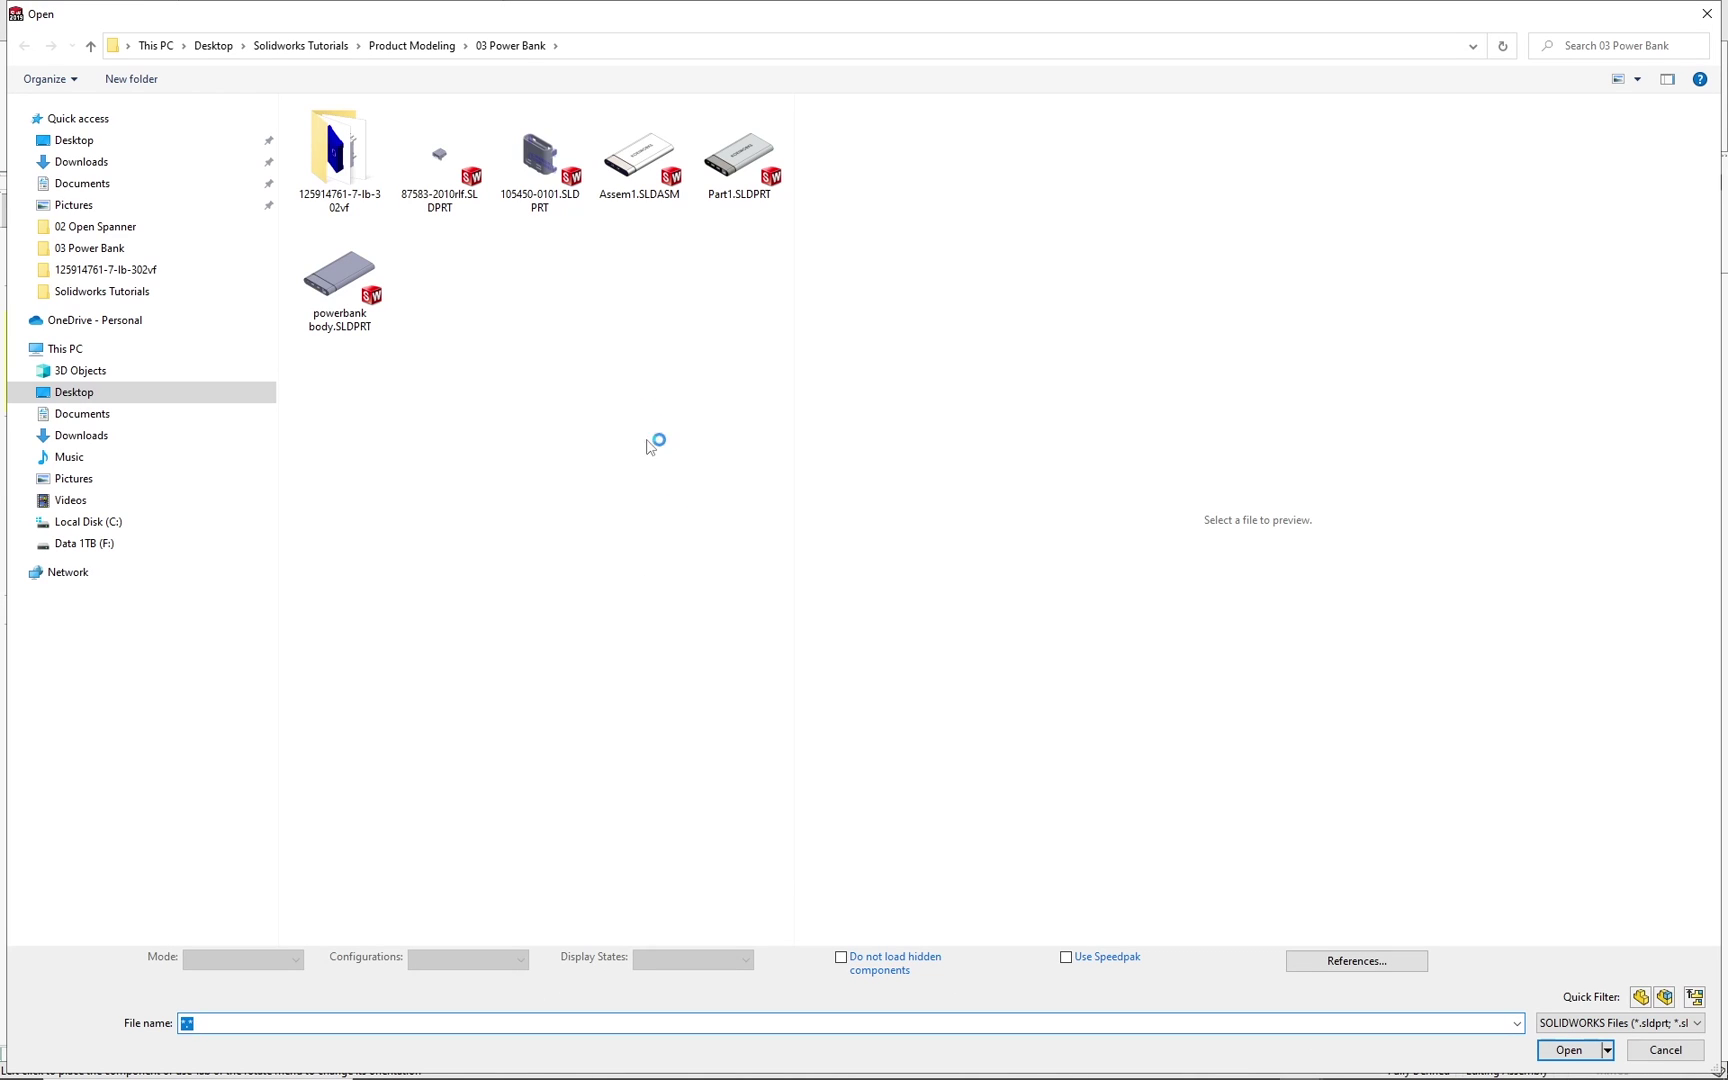
click(440, 155)
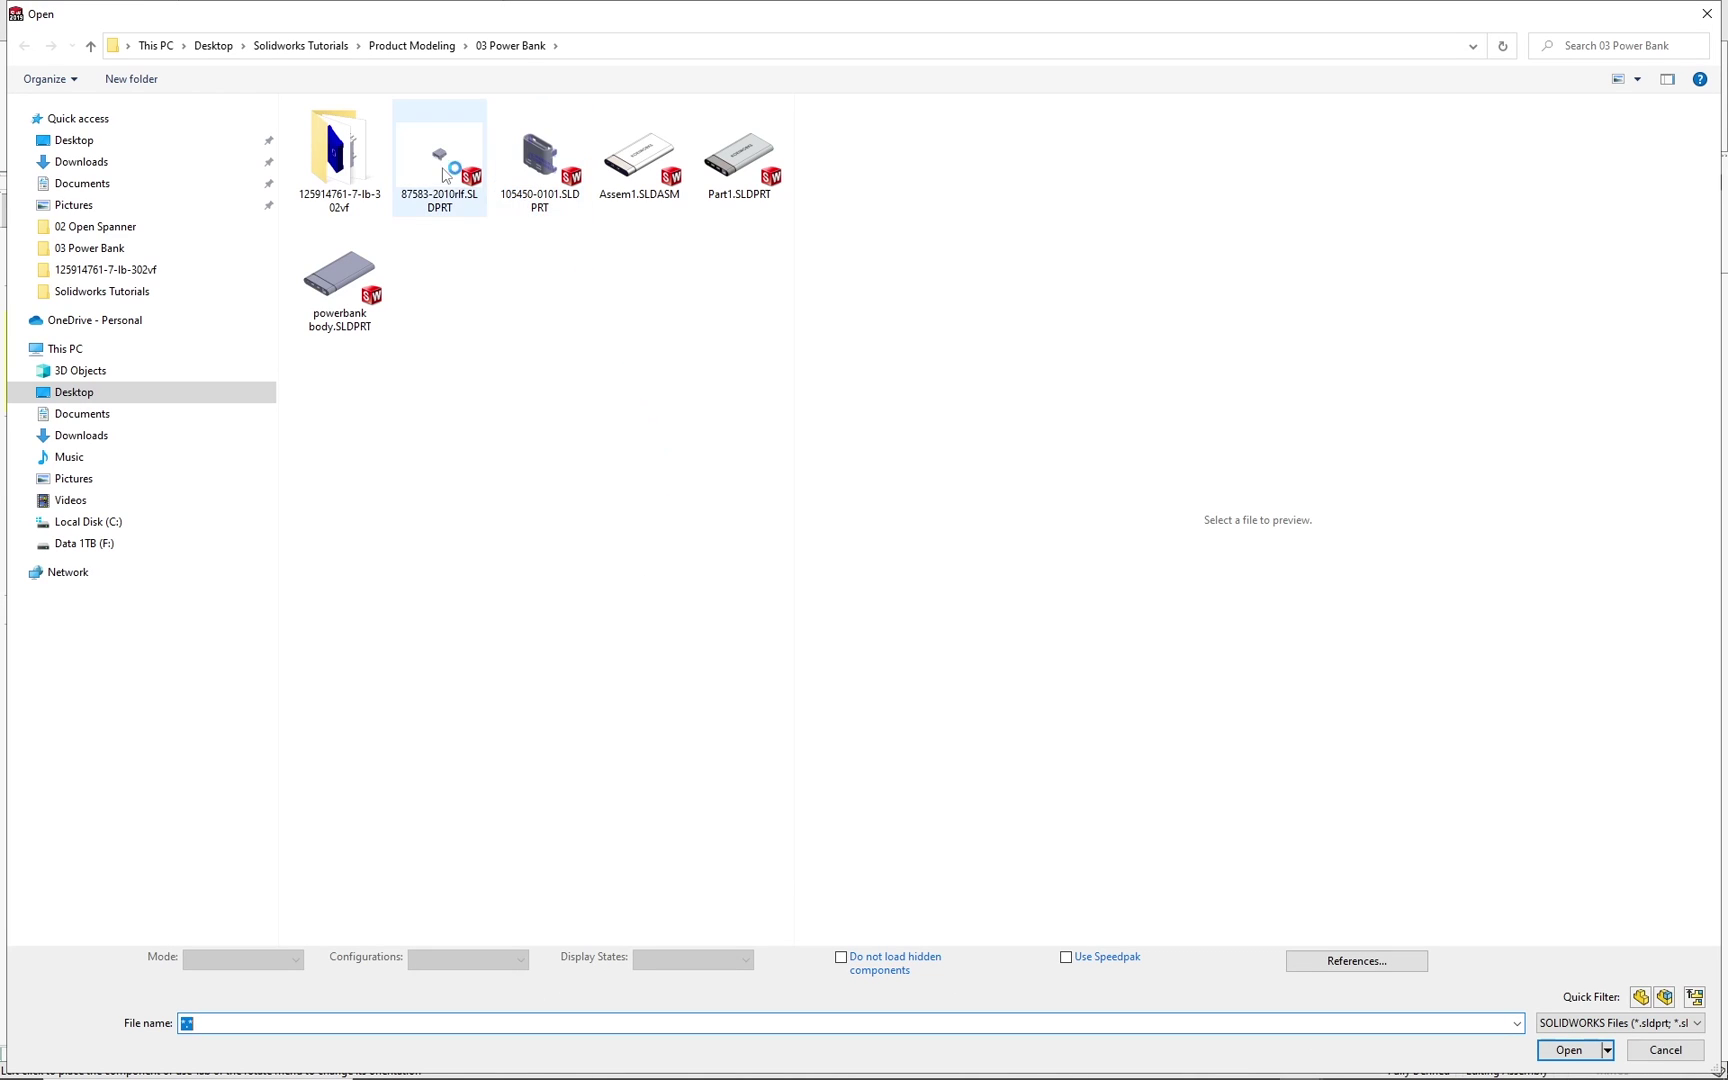
ctrl+click(549, 163)
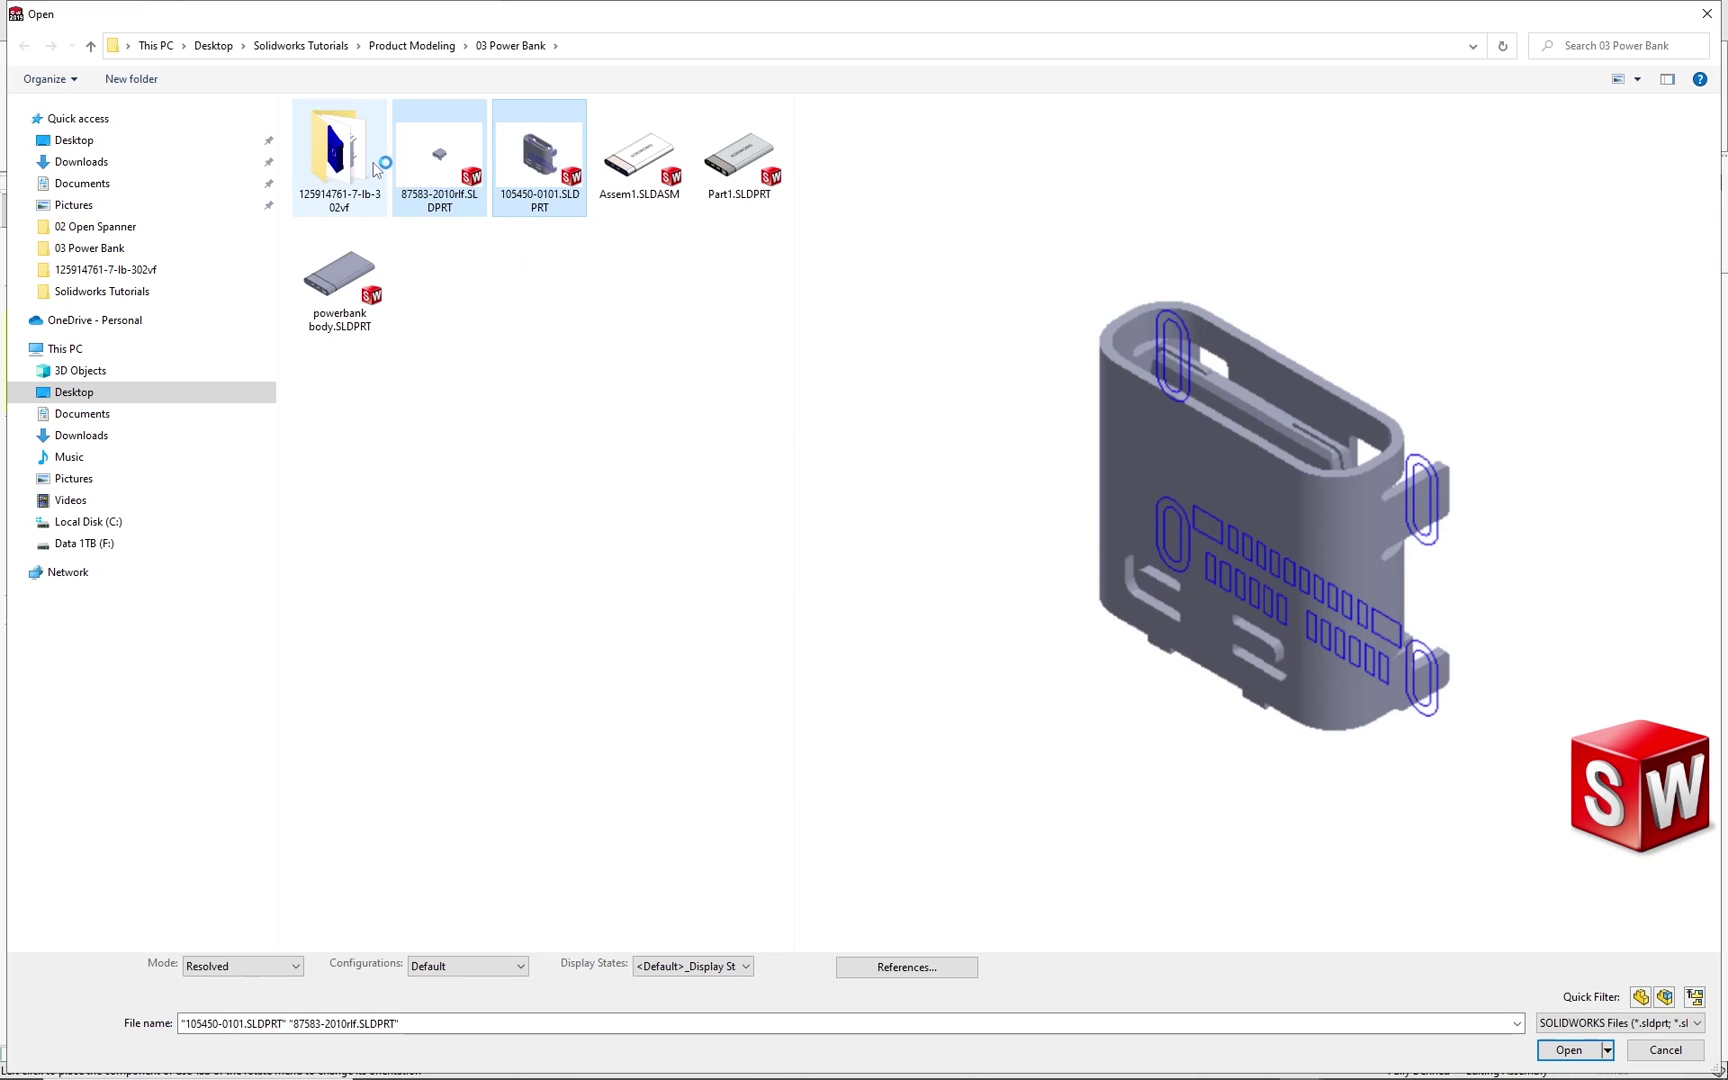
click(1569, 1050)
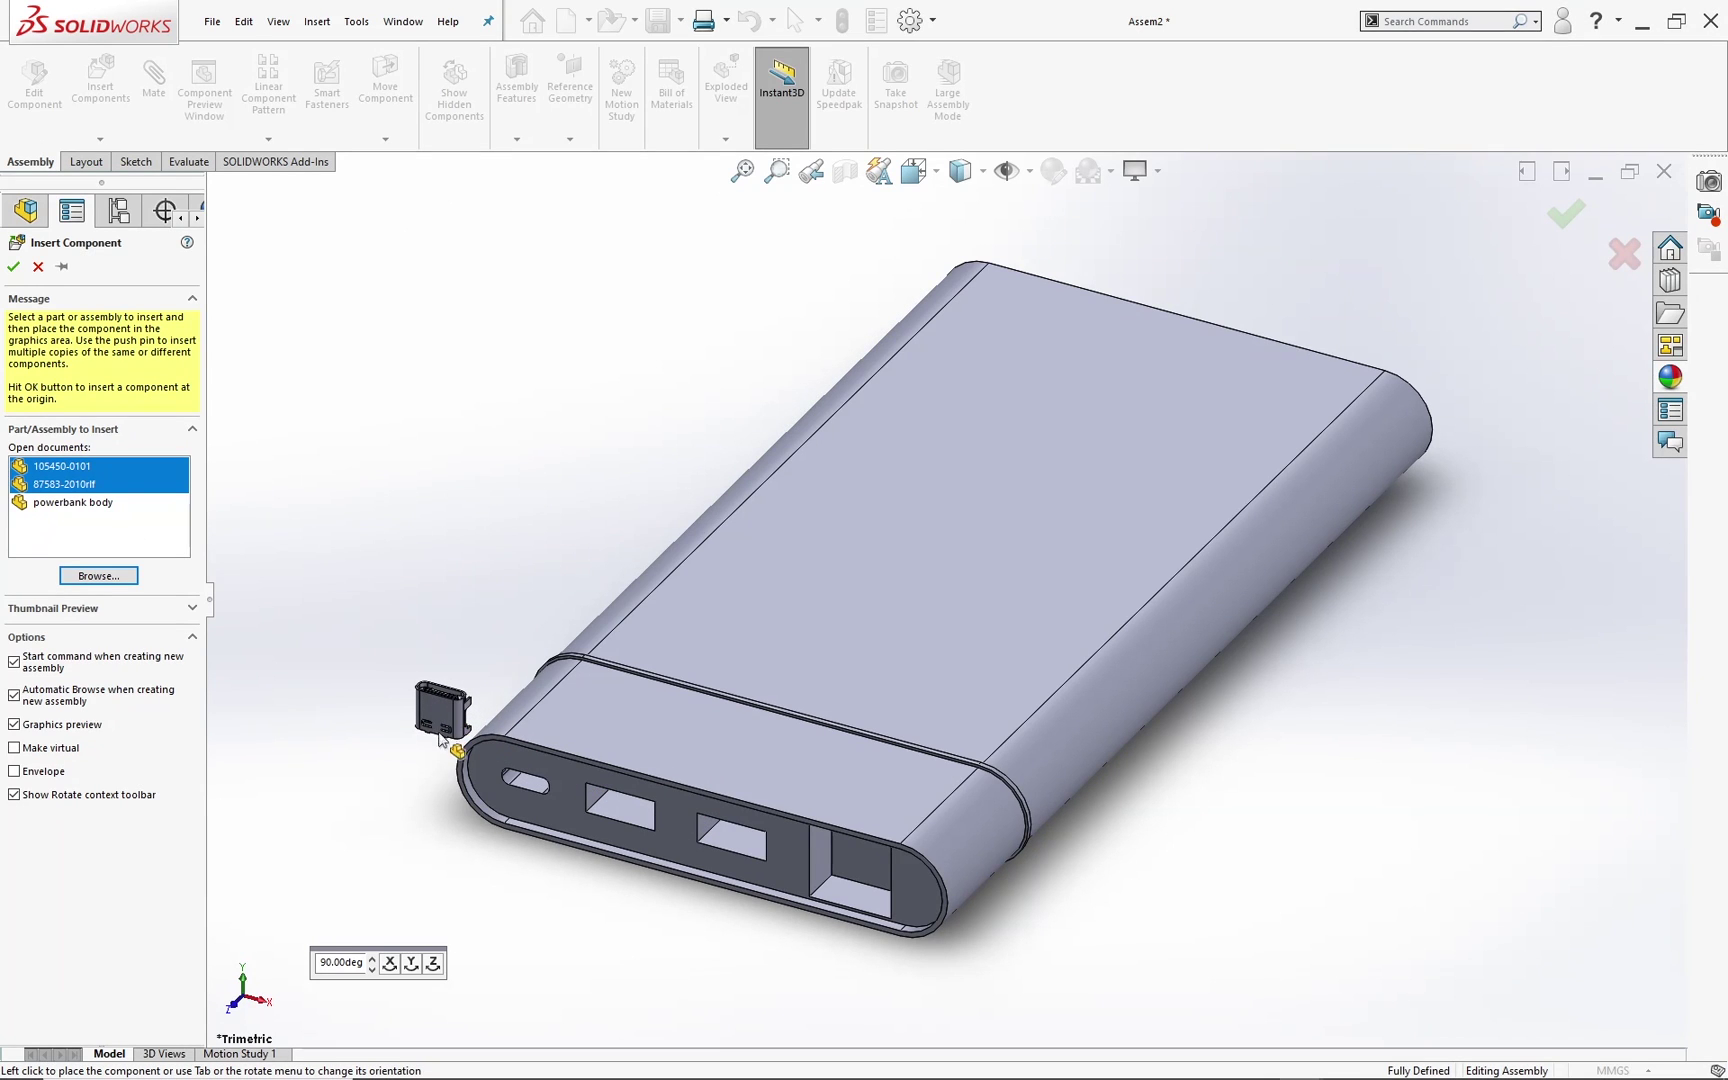
click(444, 718)
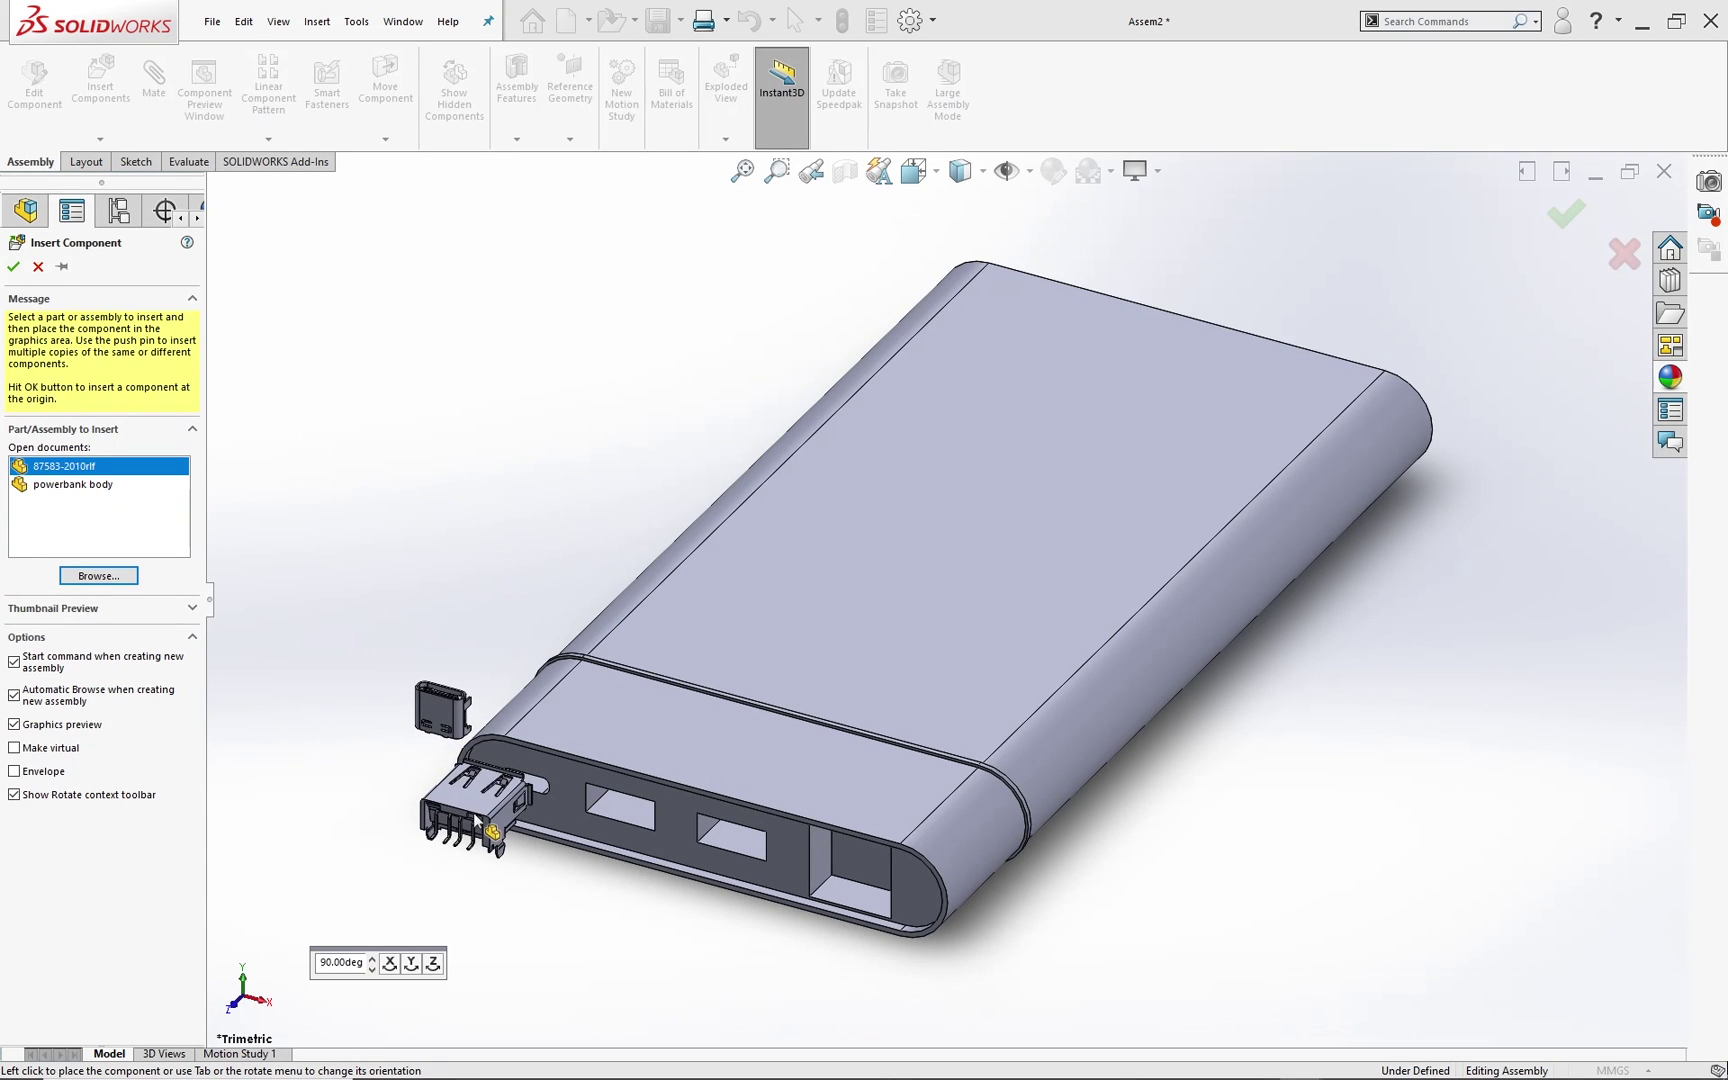
click(478, 822)
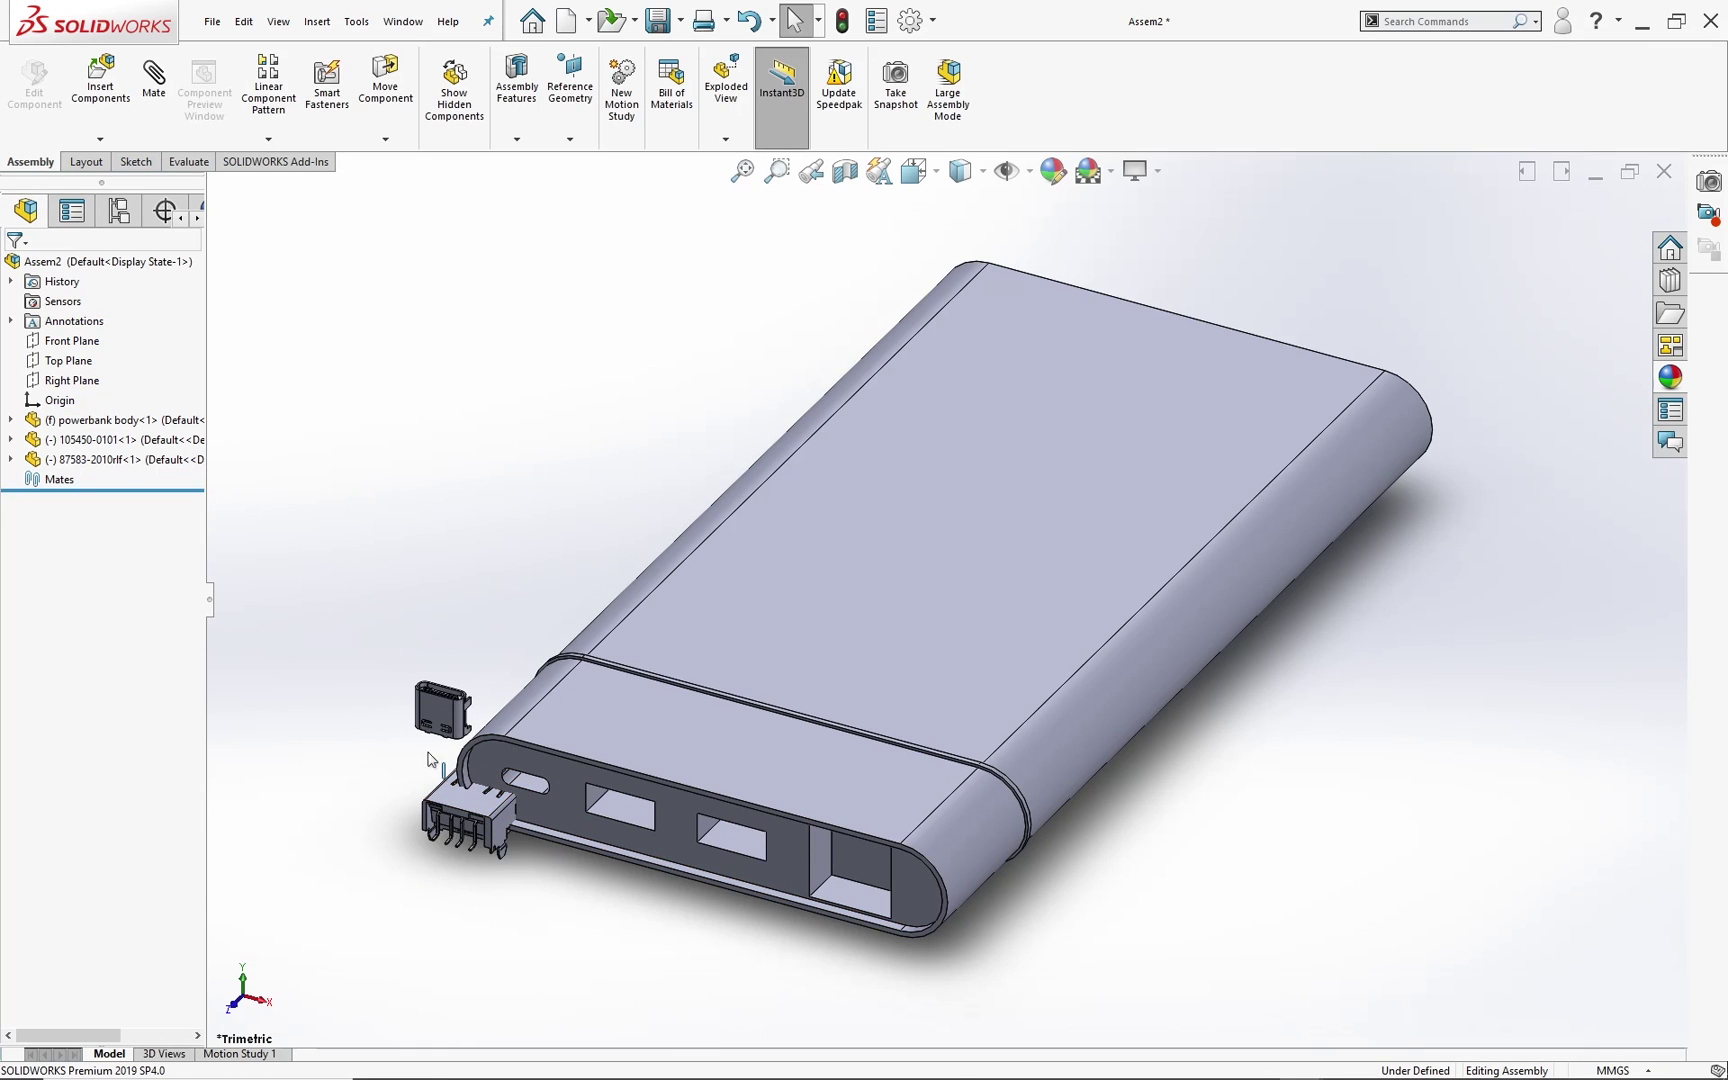
click(100, 72)
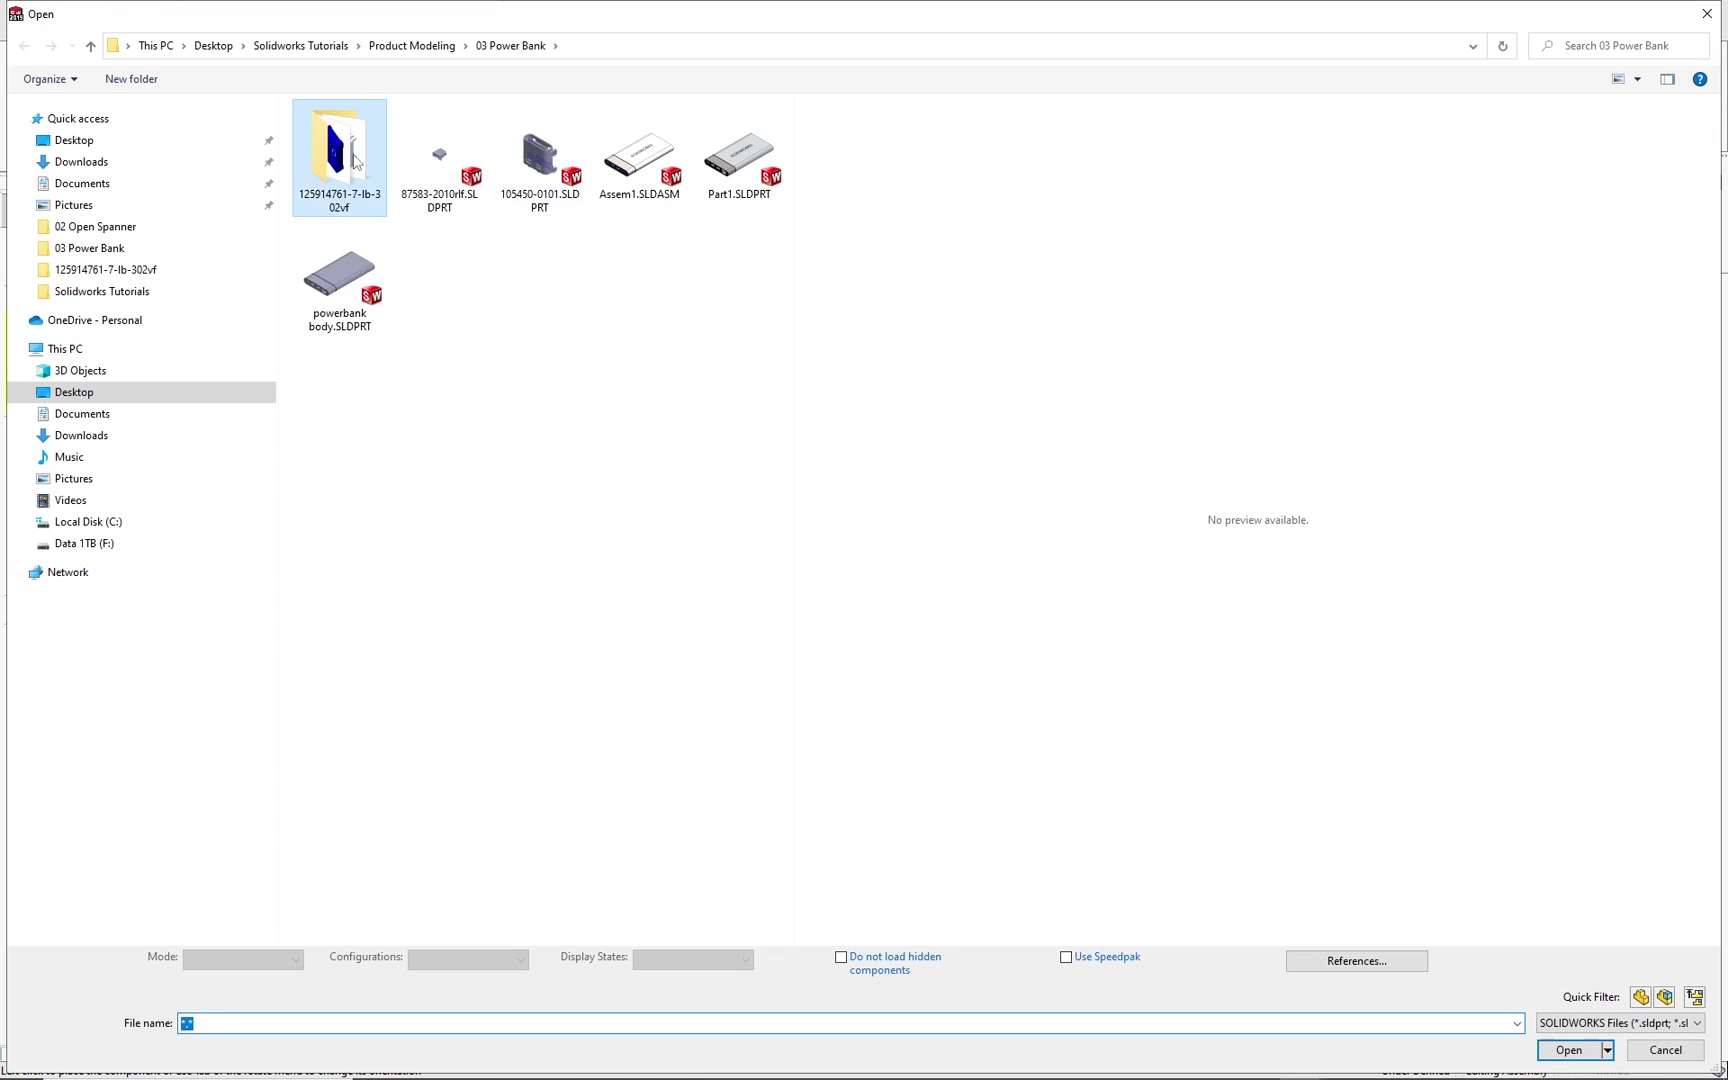
double_click(345, 172)
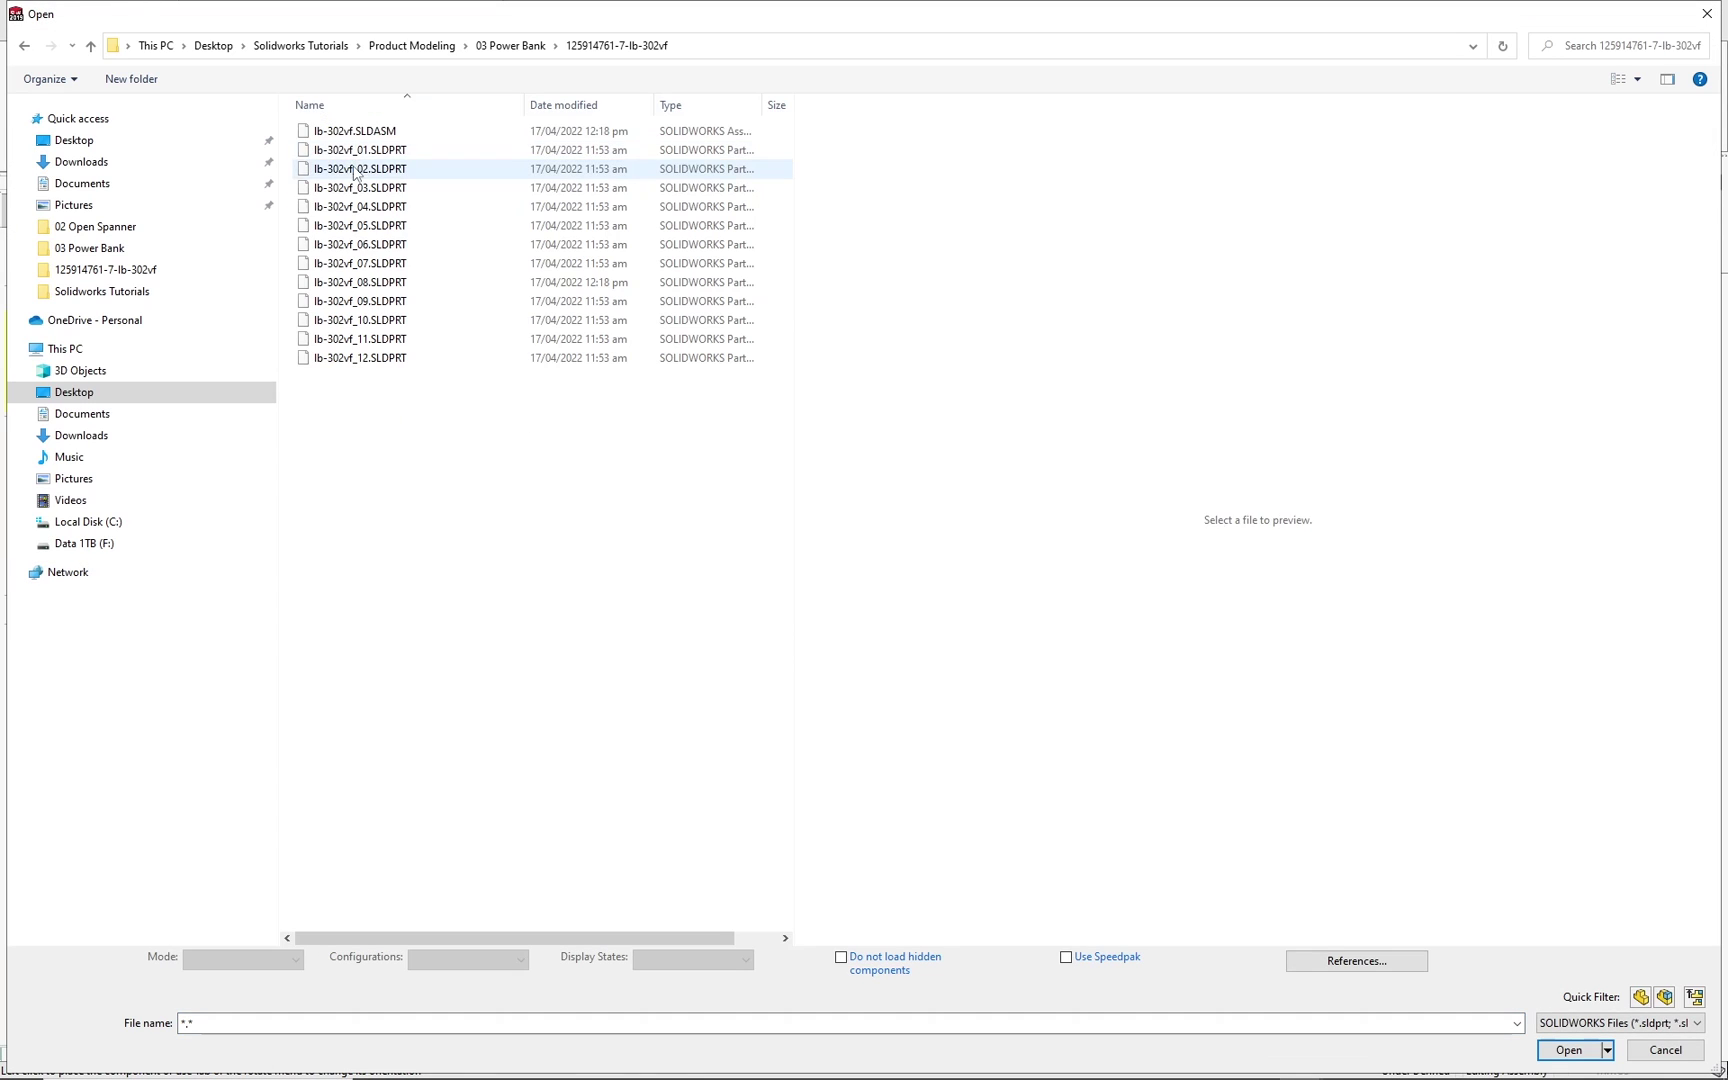
click(352, 132)
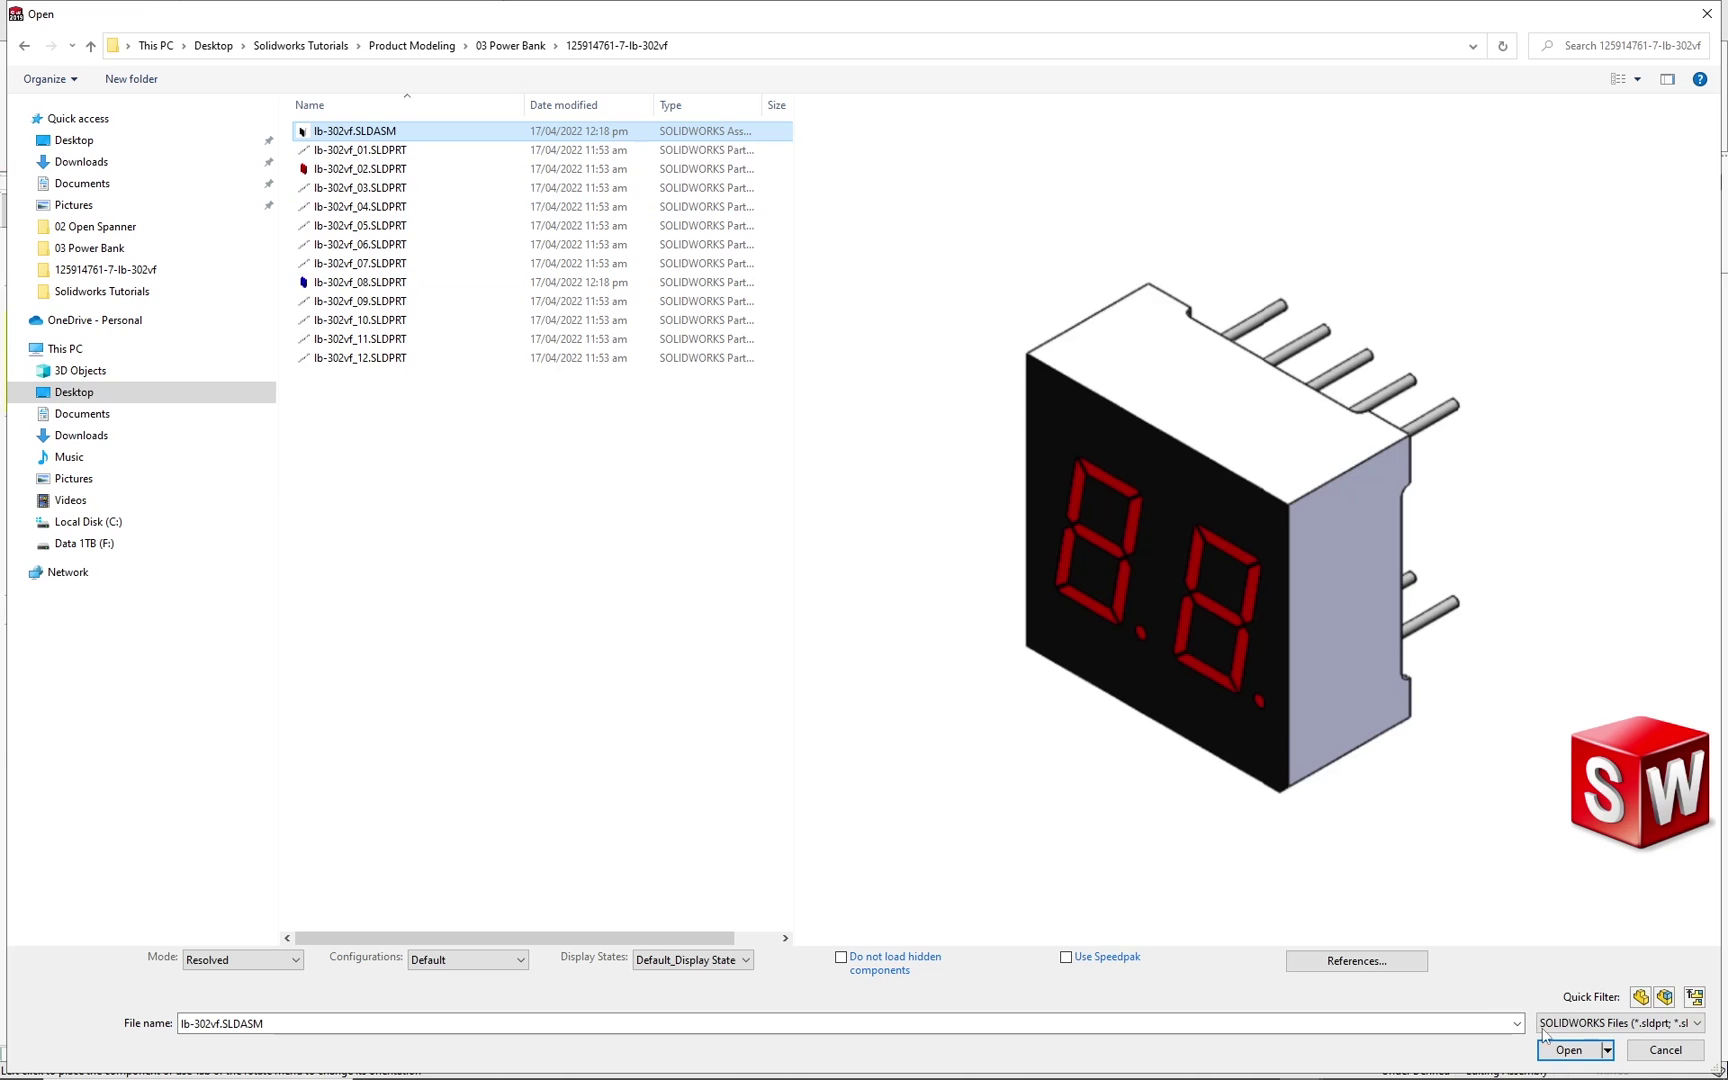
click(1562, 1049)
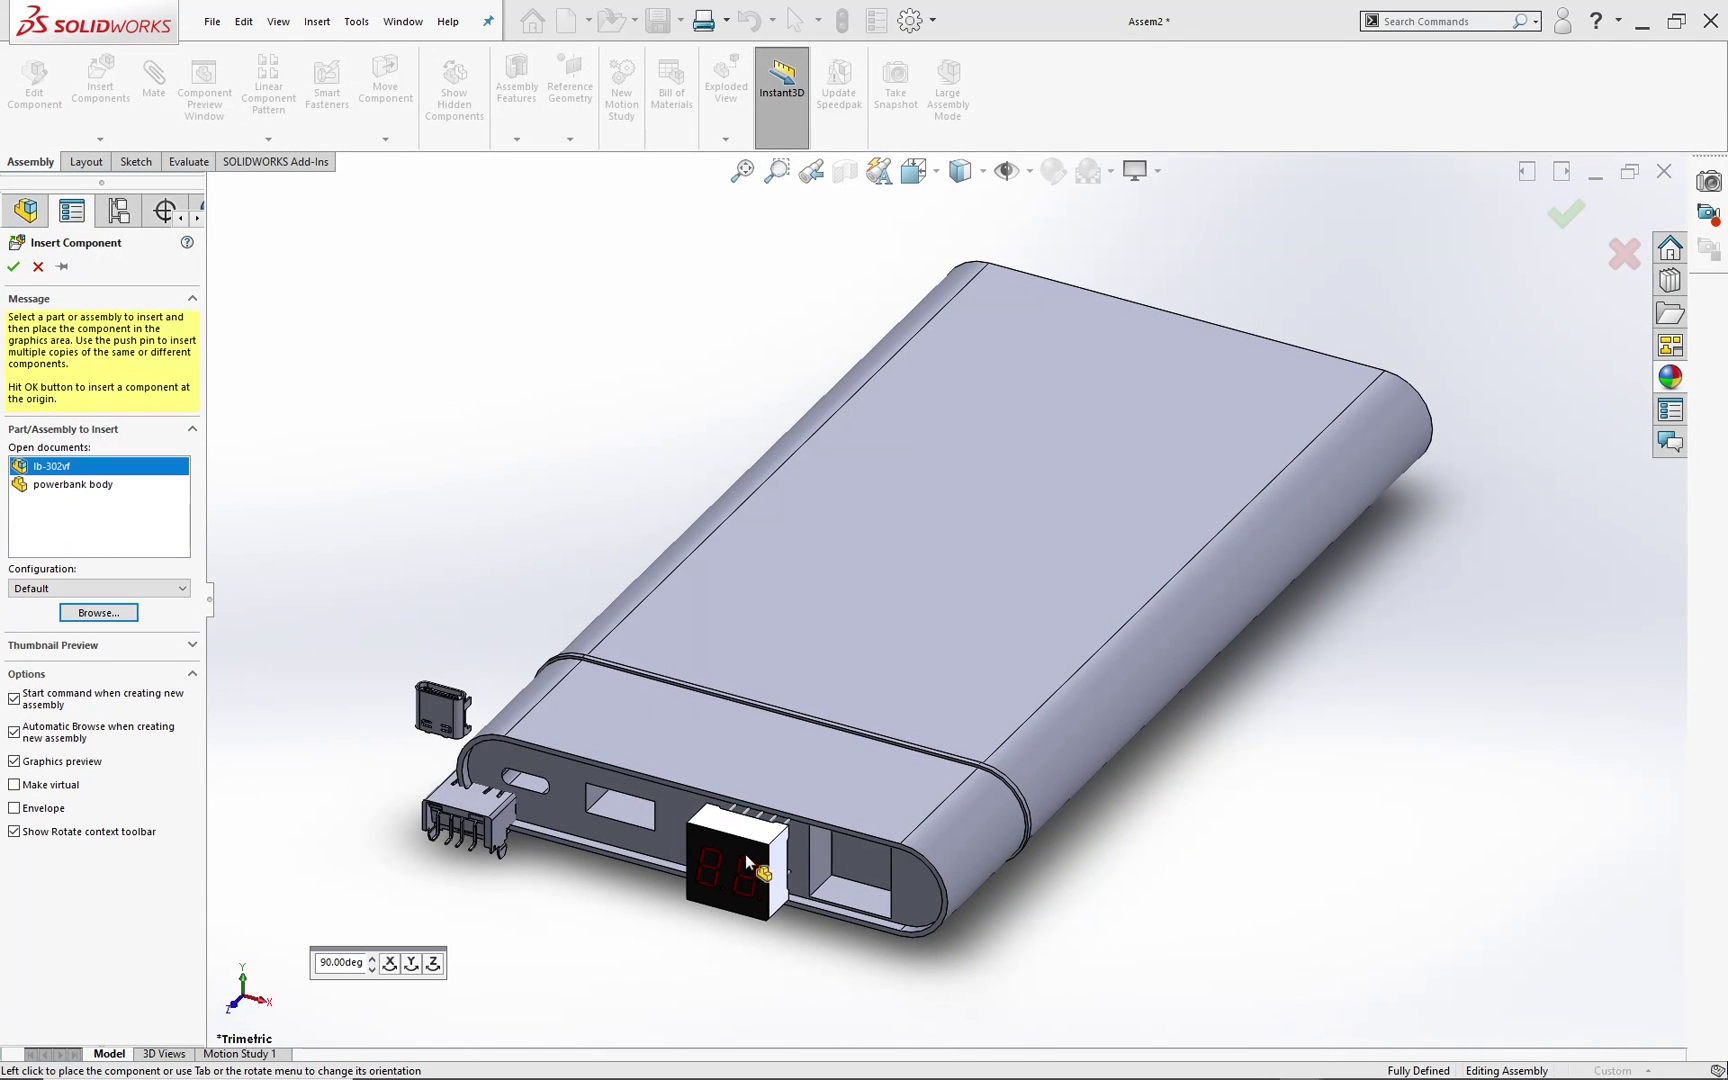
click(746, 854)
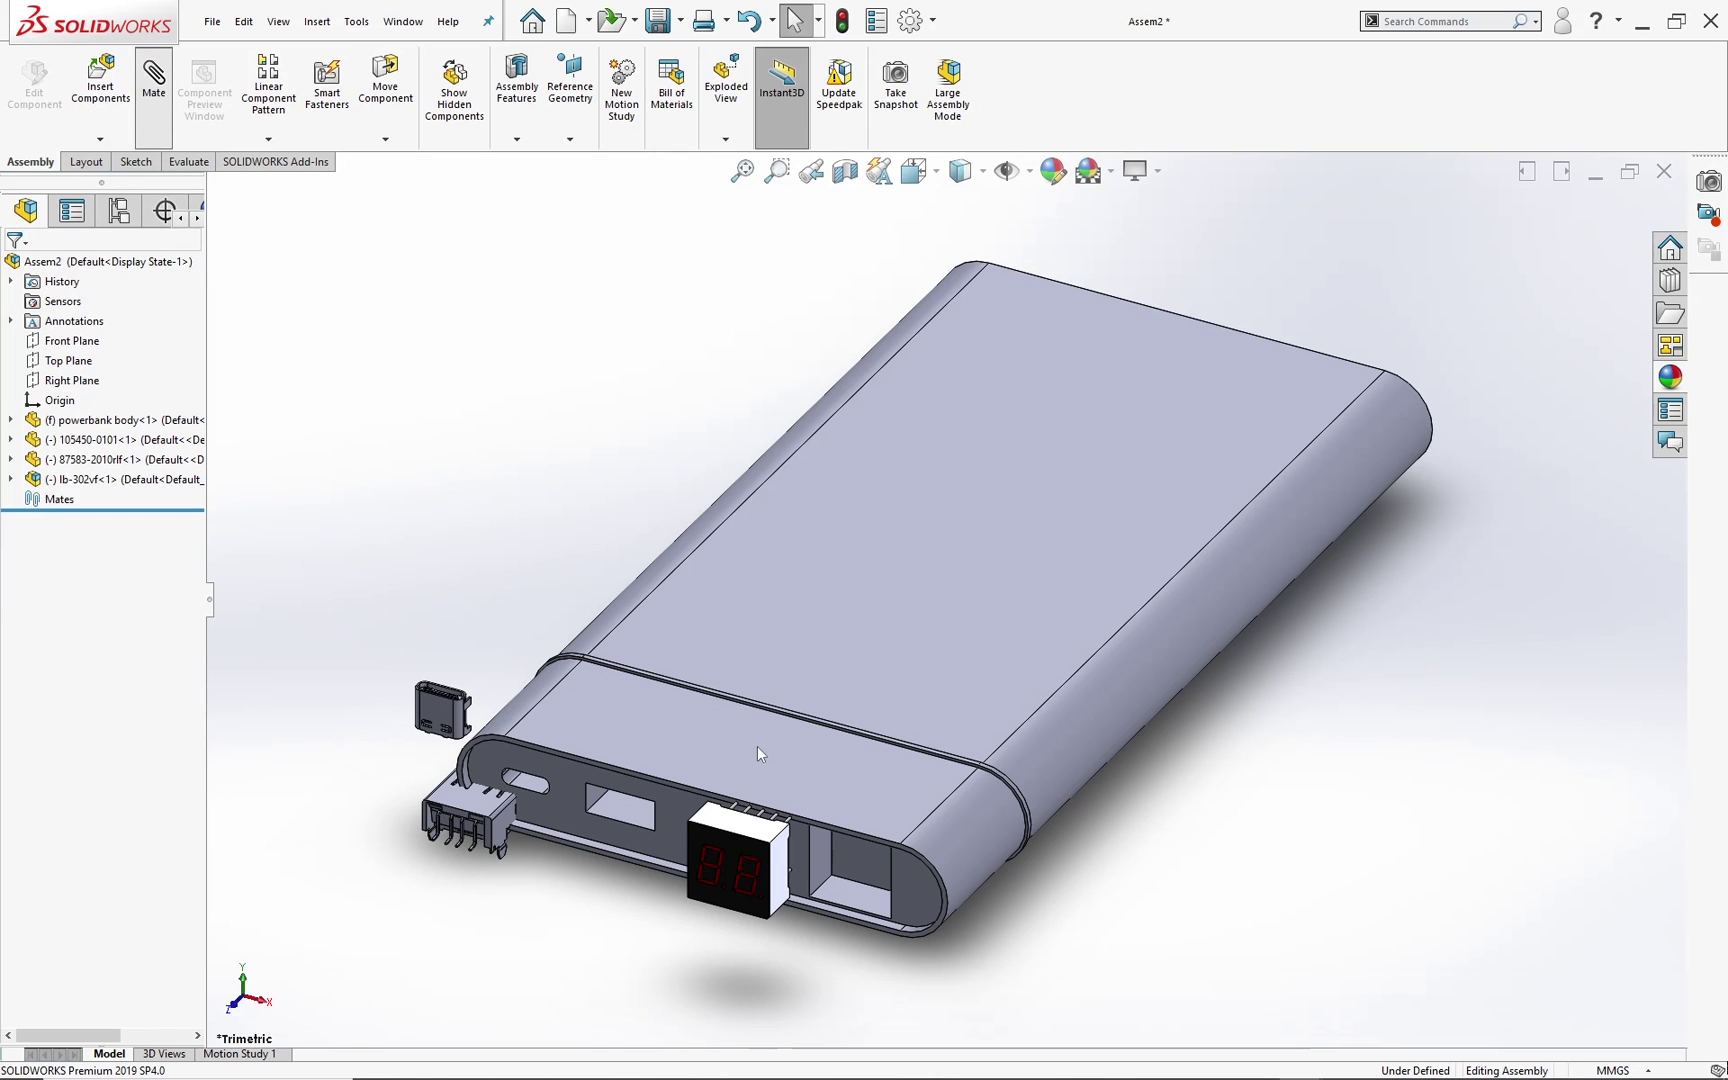
Step: Add a coincident mate between the display's right side face and the matching side wall of the large square pocket
key(m)
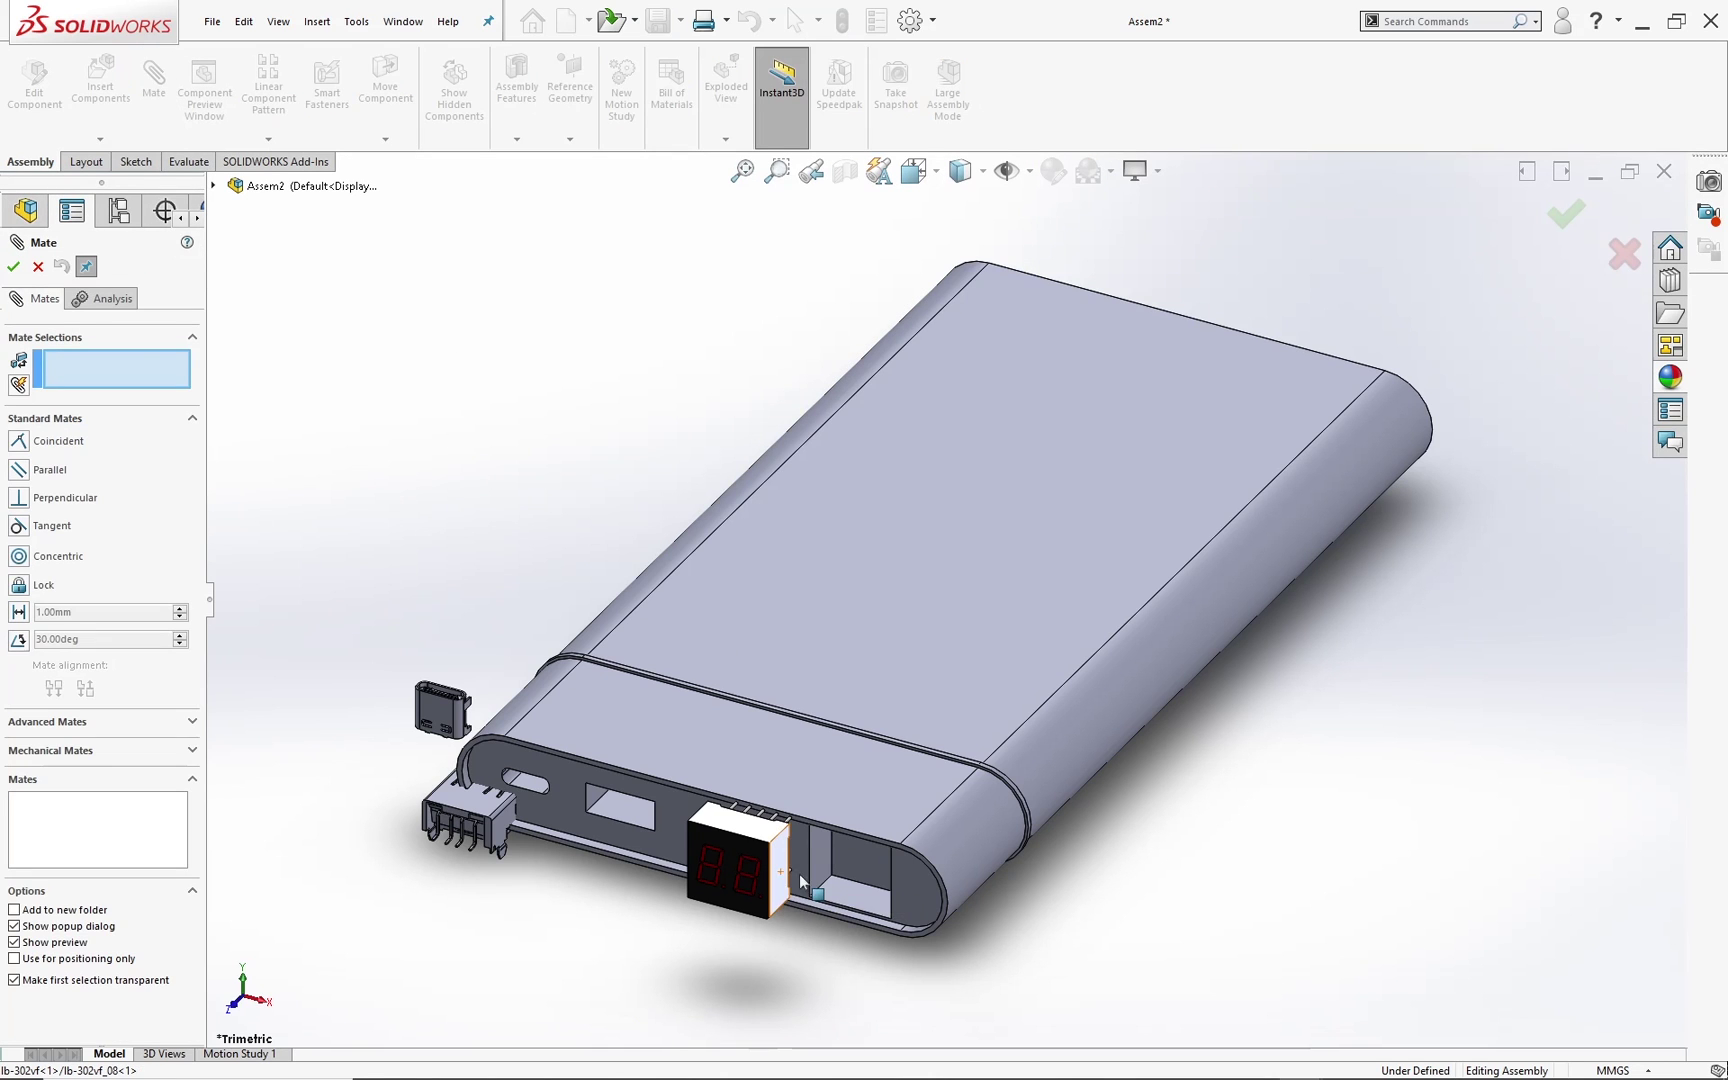
click(799, 873)
middle_drag(799, 873, 1122, 845)
scroll(1122, 845, down, 5)
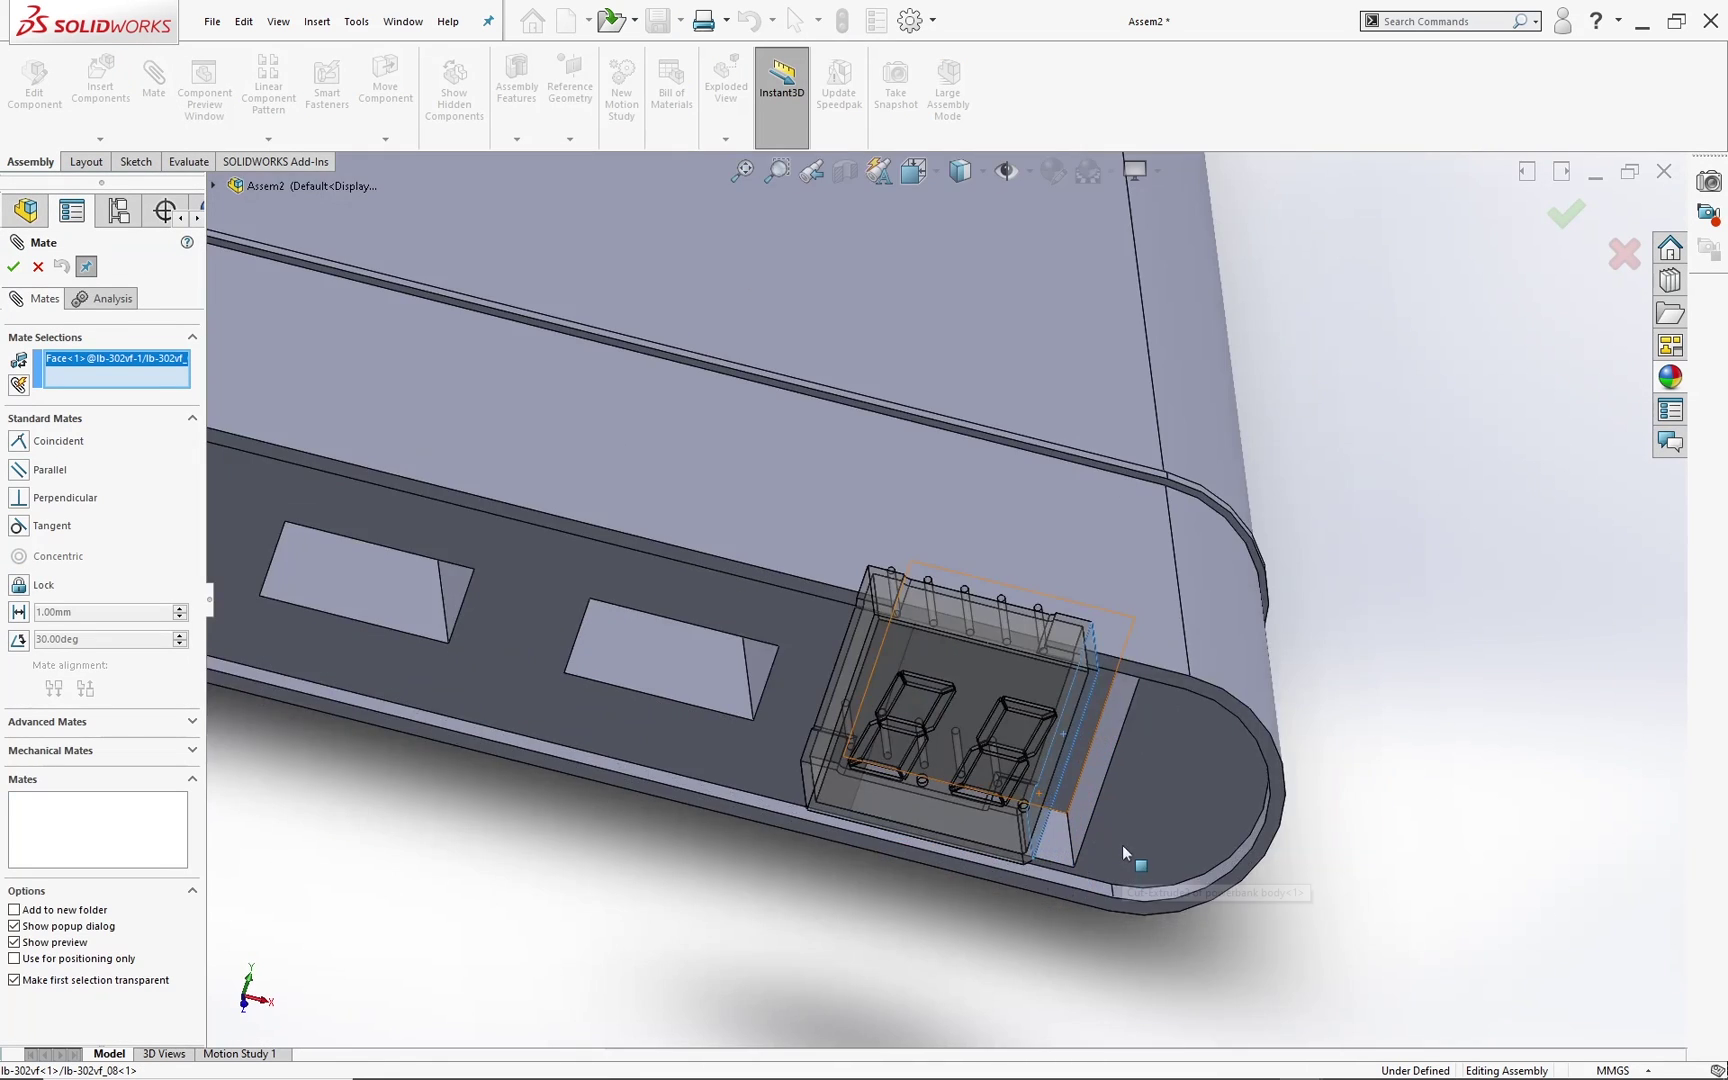
click(1102, 761)
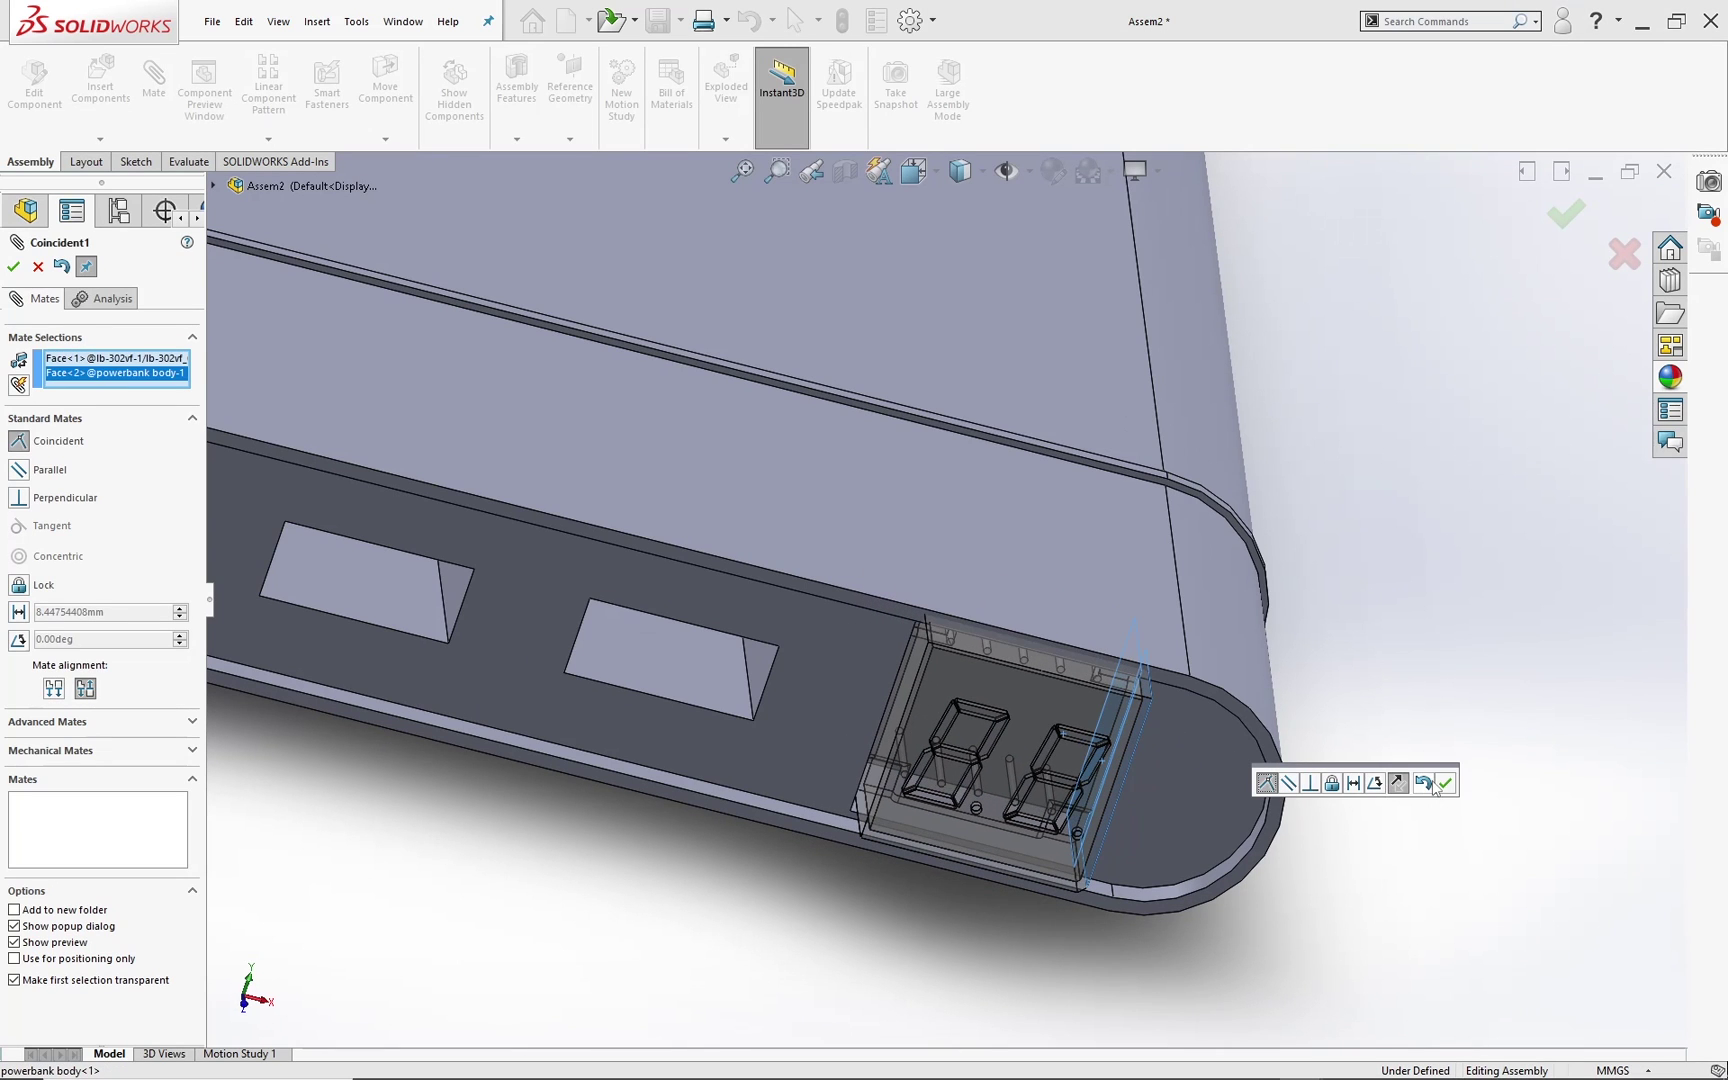
click(1440, 784)
Step: Add a coincident mate between the display's top face and the upper wall of the square pocket
mouse_move(1040, 705)
mouse_down()
mouse_move(1017, 774)
mouse_move(1041, 720)
mouse_up()
click(1048, 680)
middle_drag(1048, 678, 1107, 566)
click(1087, 595)
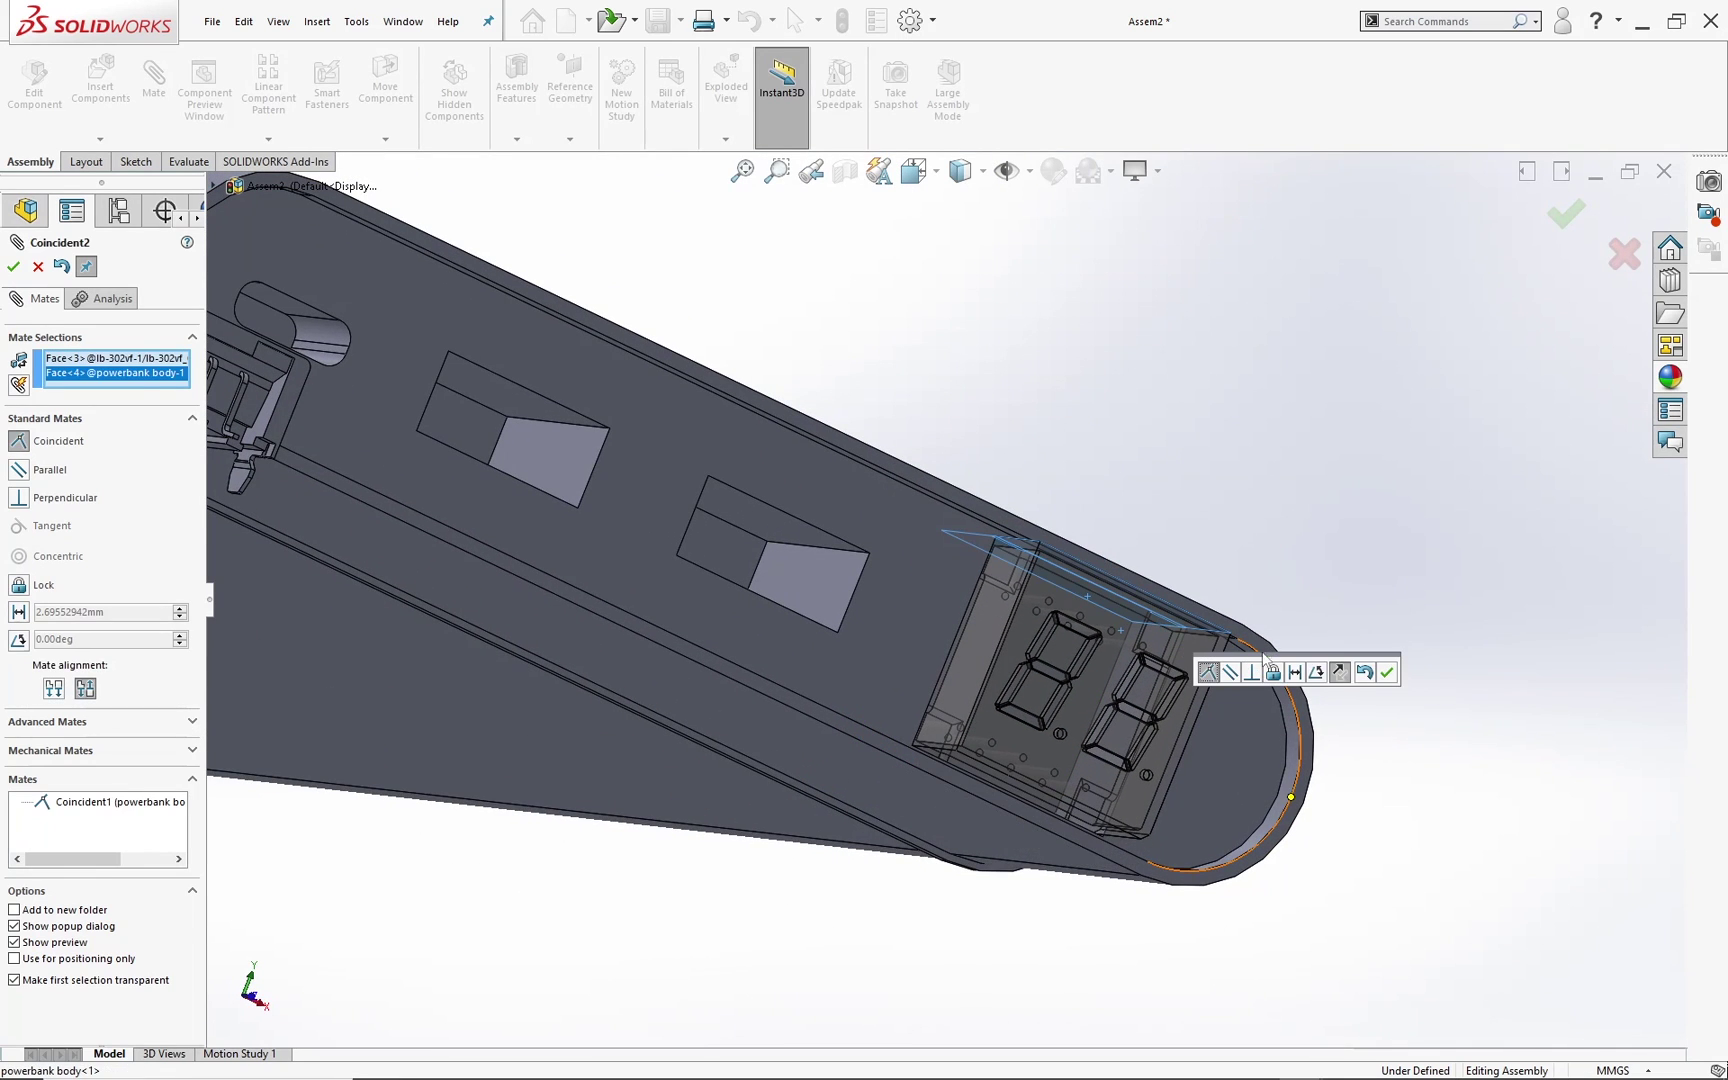
click(1386, 672)
Step: Mate the display's front face coincident with the recessed front face of the body
middle_drag(1386, 672, 1090, 650)
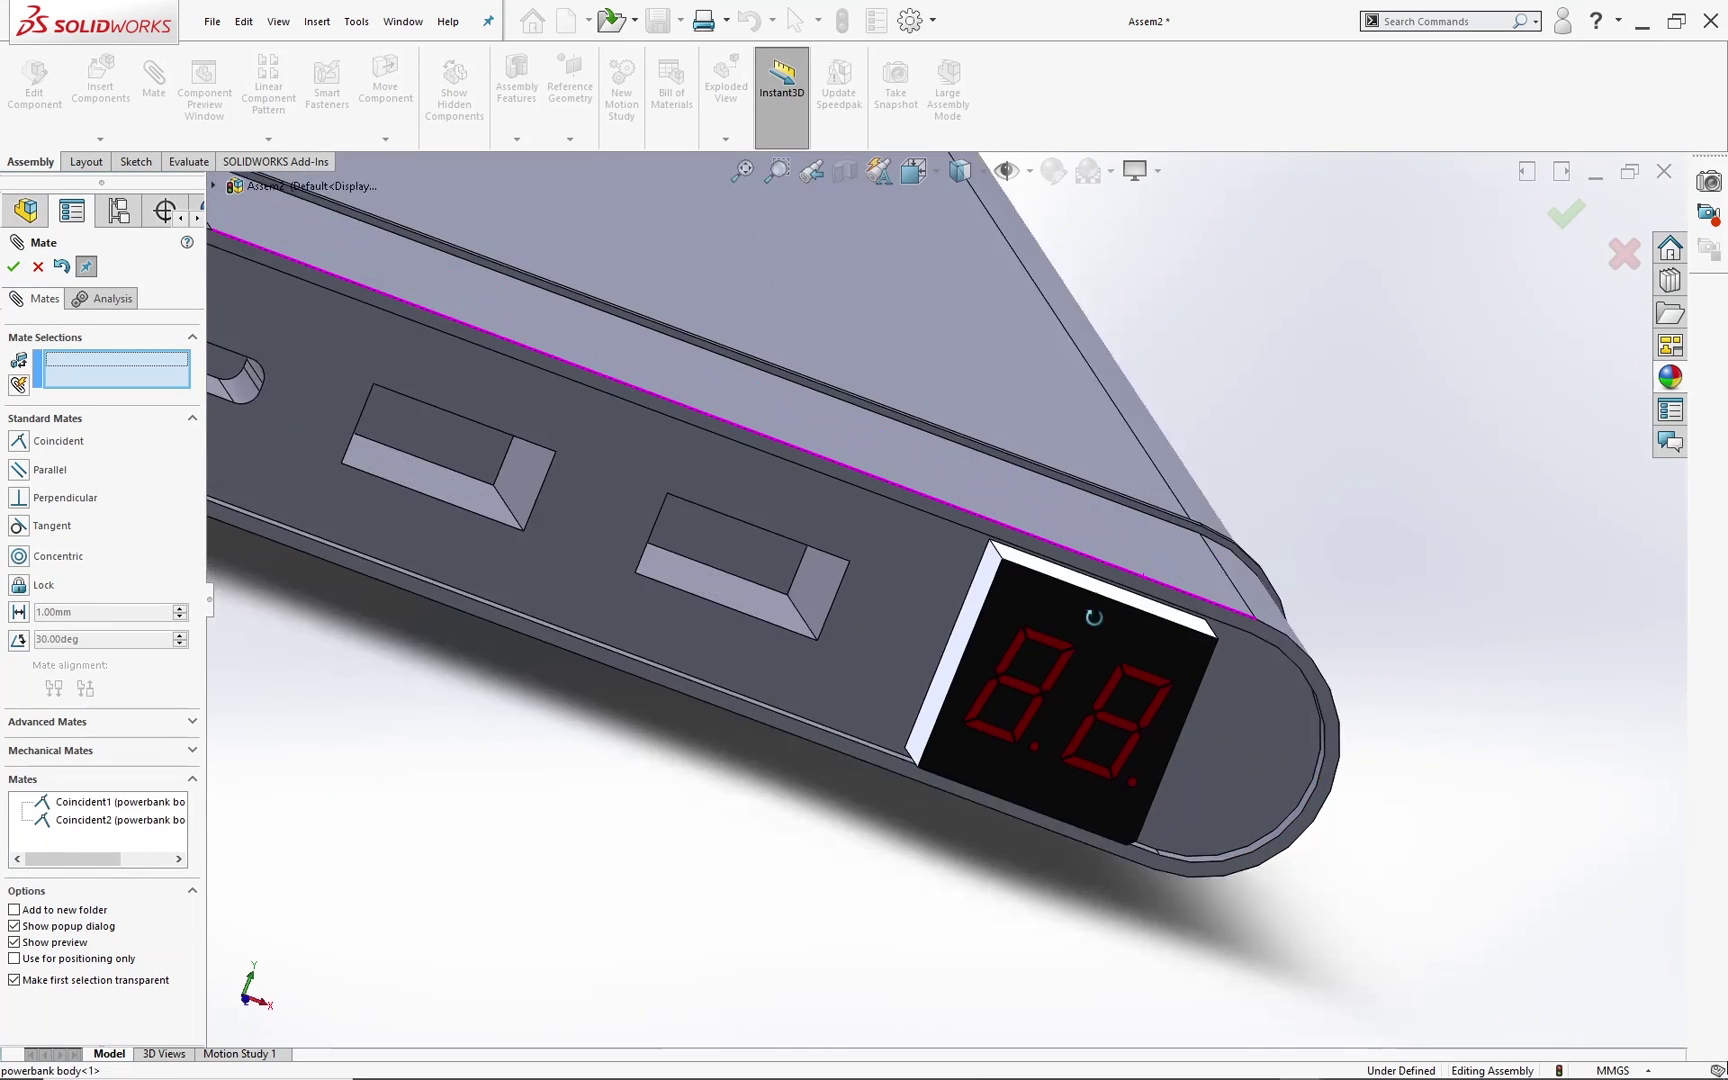
scroll(1089, 649, down, 3)
click(1150, 642)
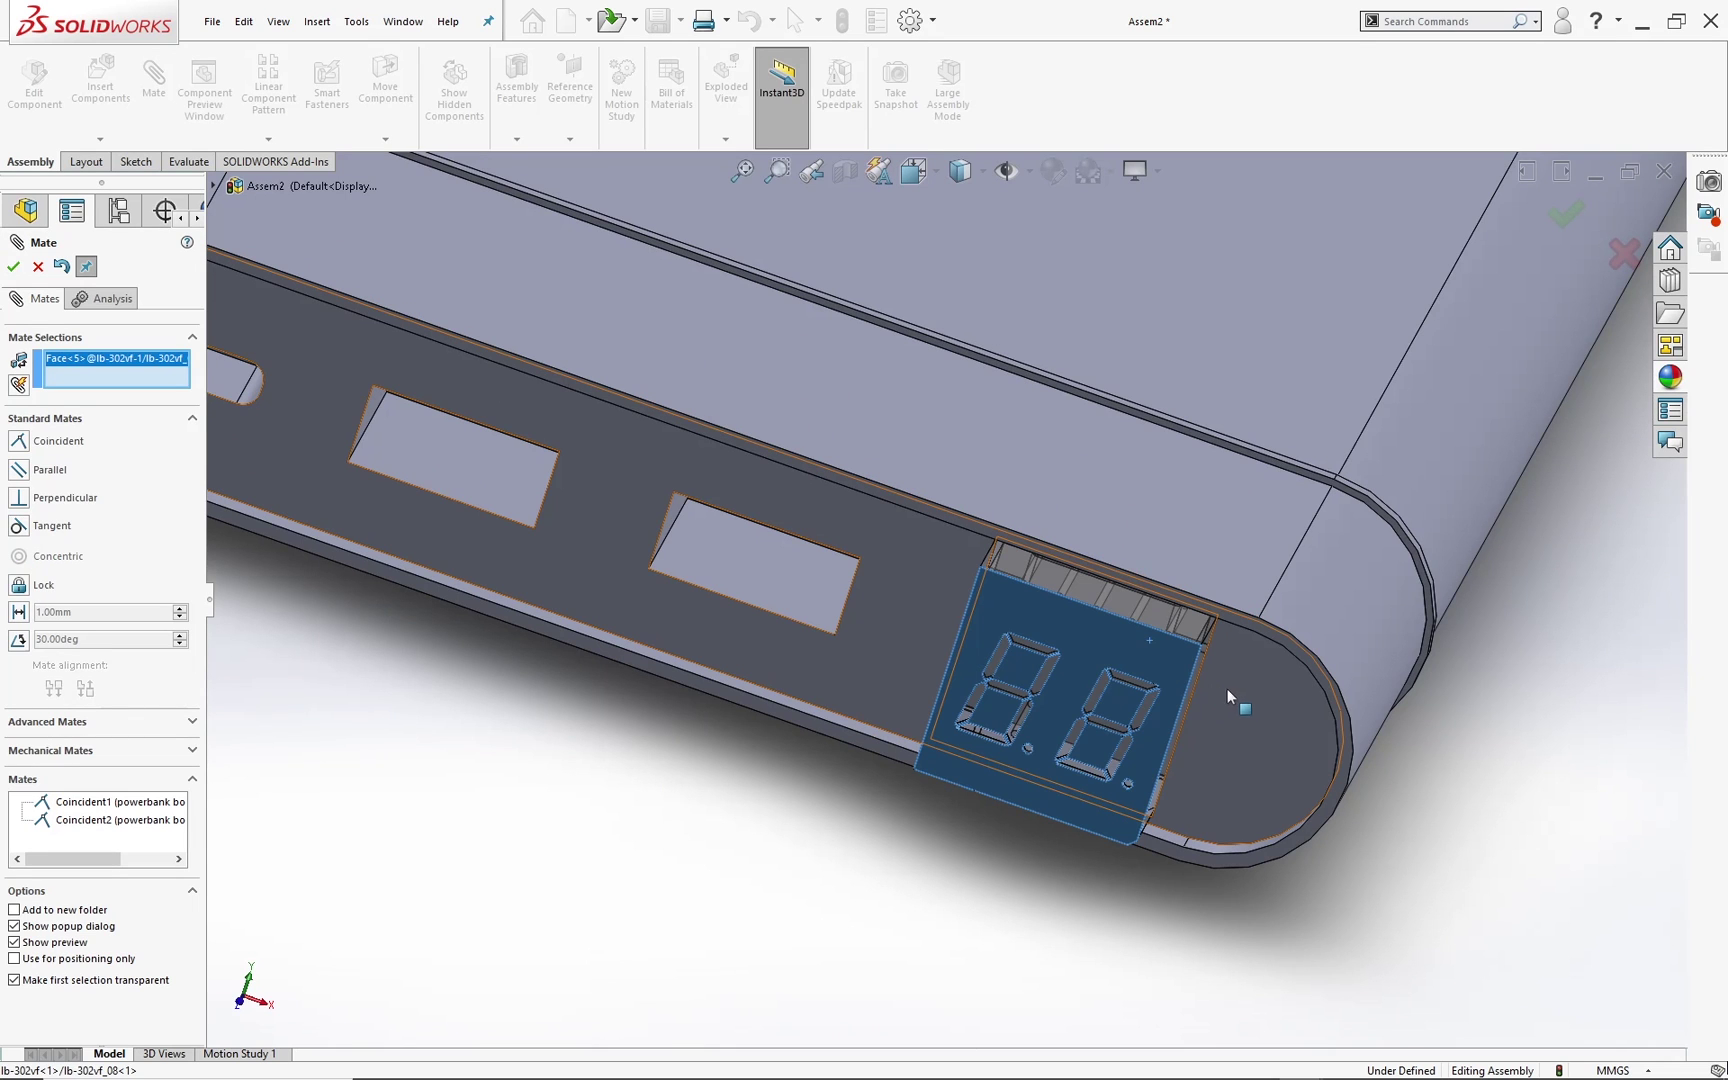
click(1247, 693)
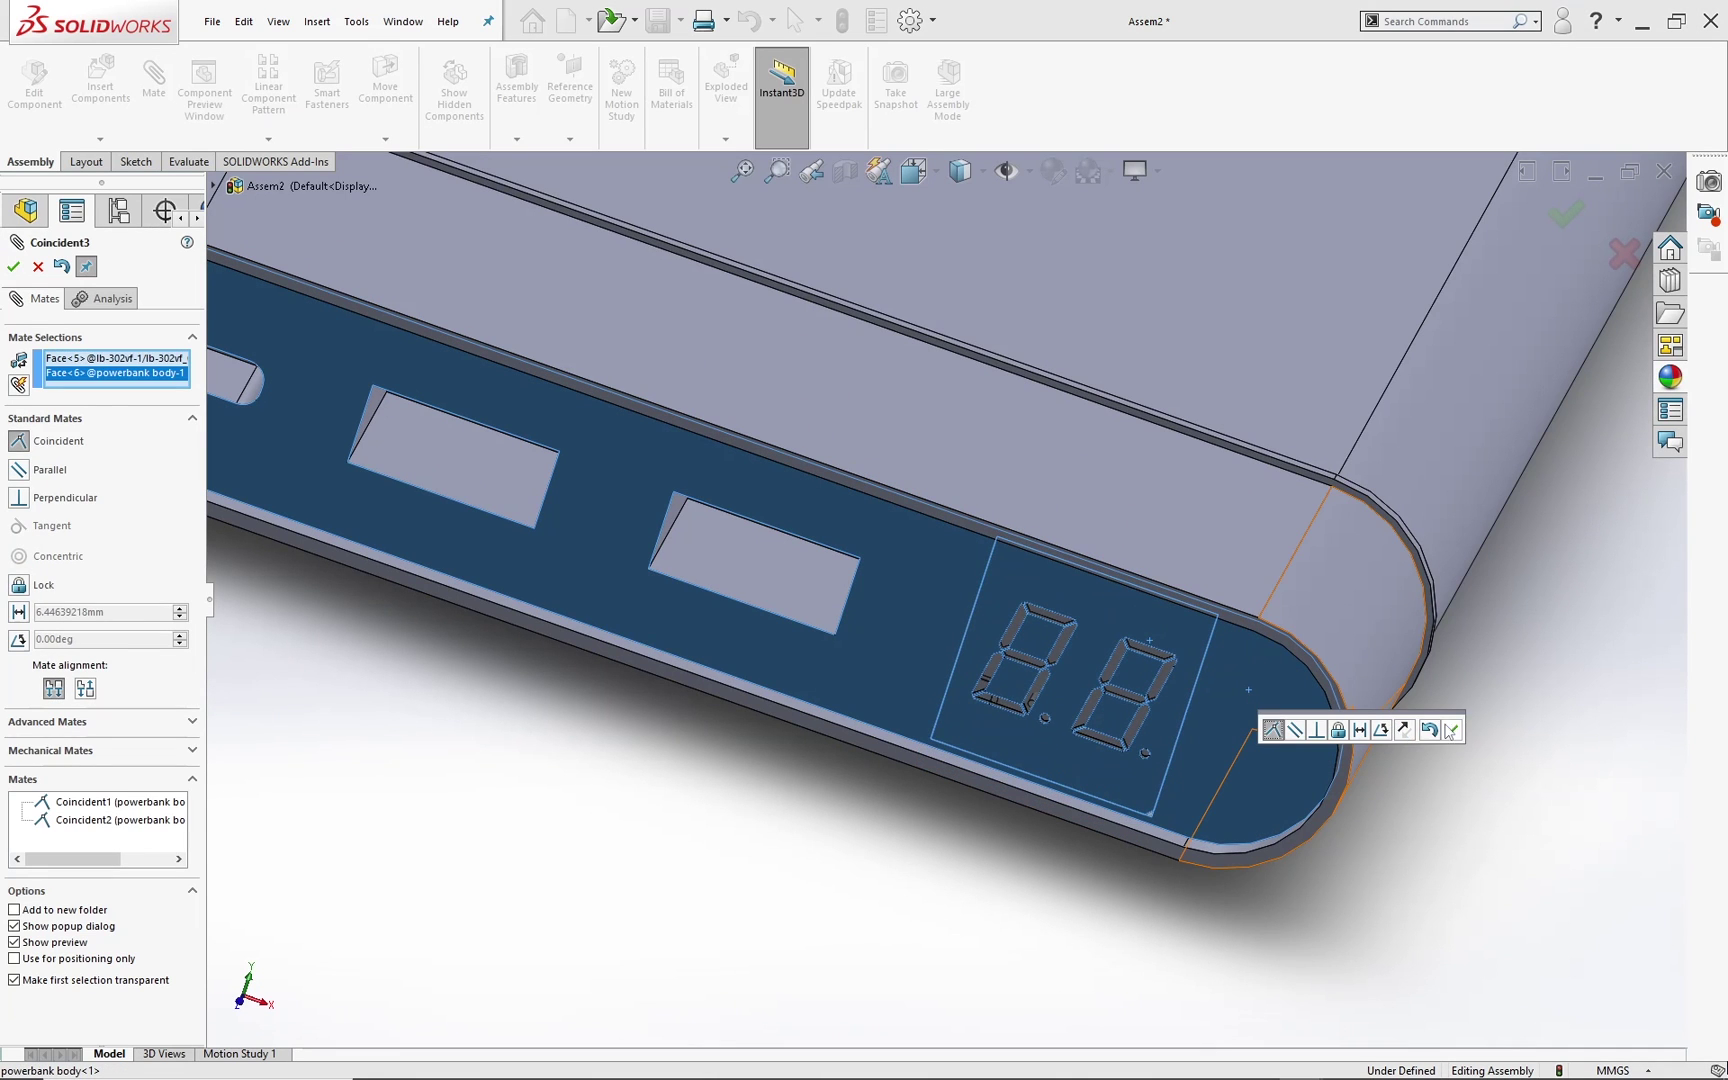
click(1451, 729)
Step: Mate the USB connector's side face coincident with the left side wall of the first rectangular port opening
scroll(1053, 687, up, 3)
middle_drag(1053, 687, 600, 590)
scroll(536, 571, down, 4)
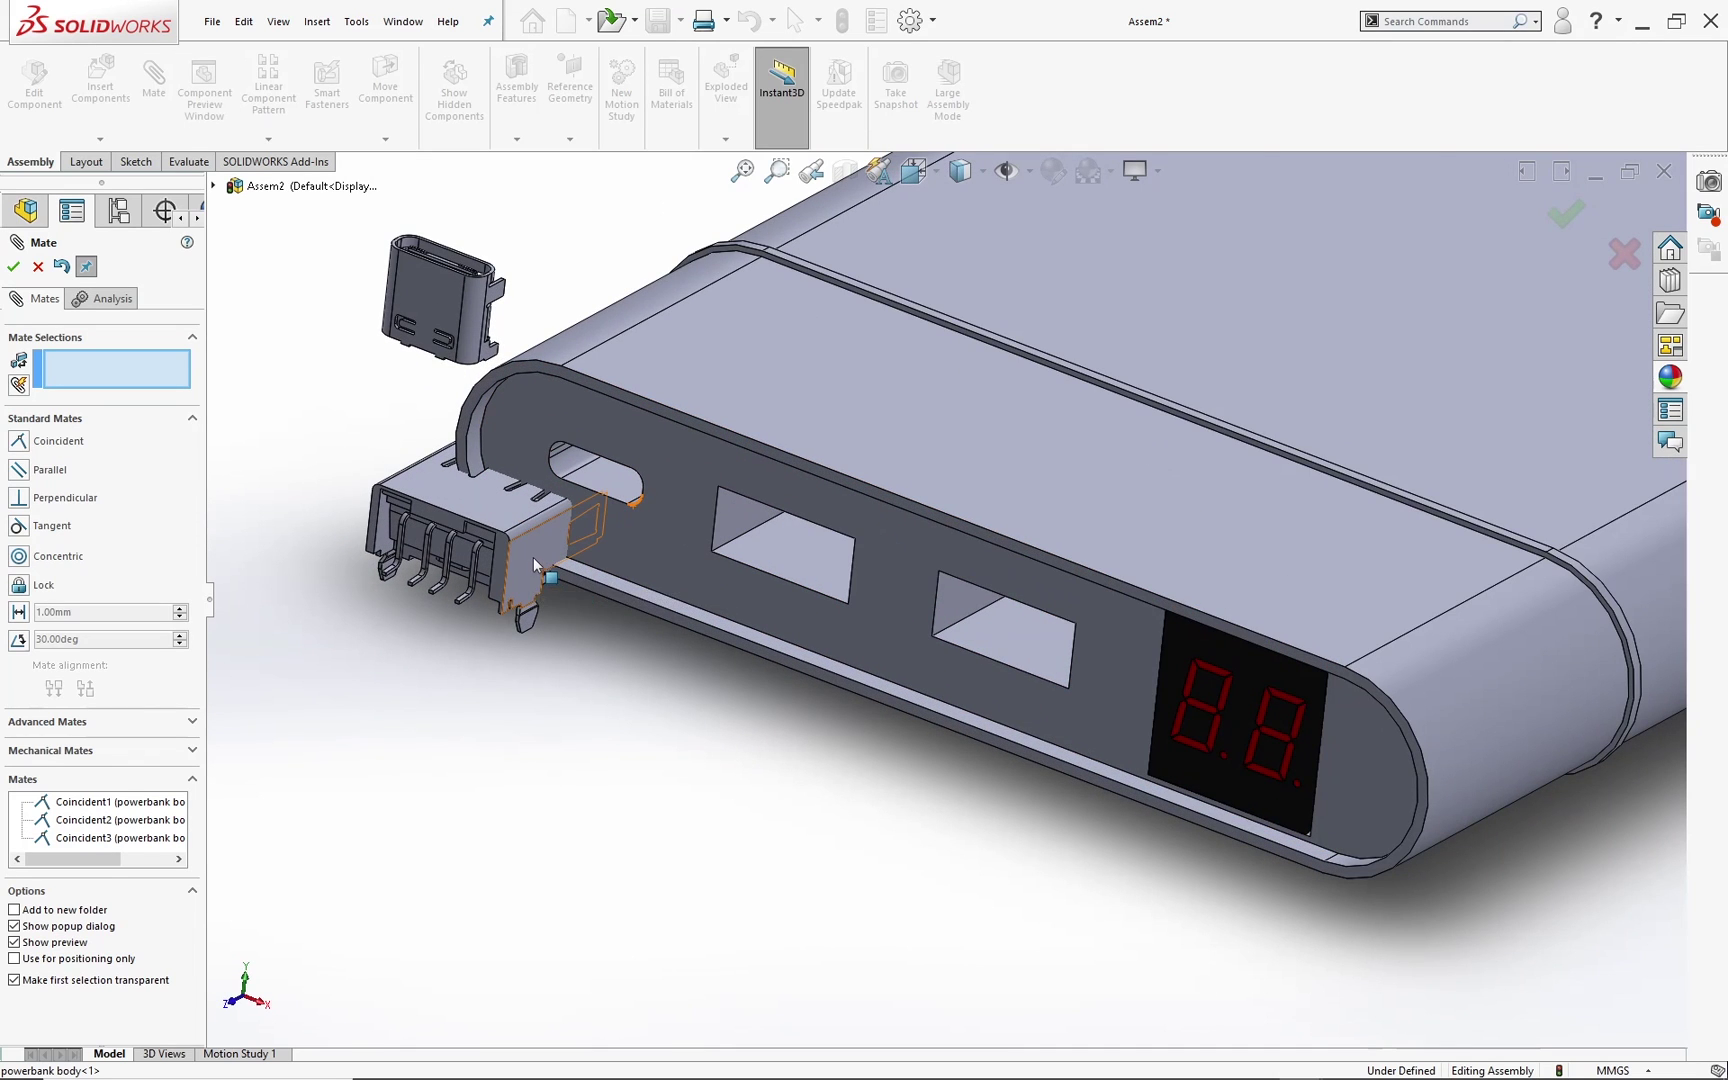
click(536, 563)
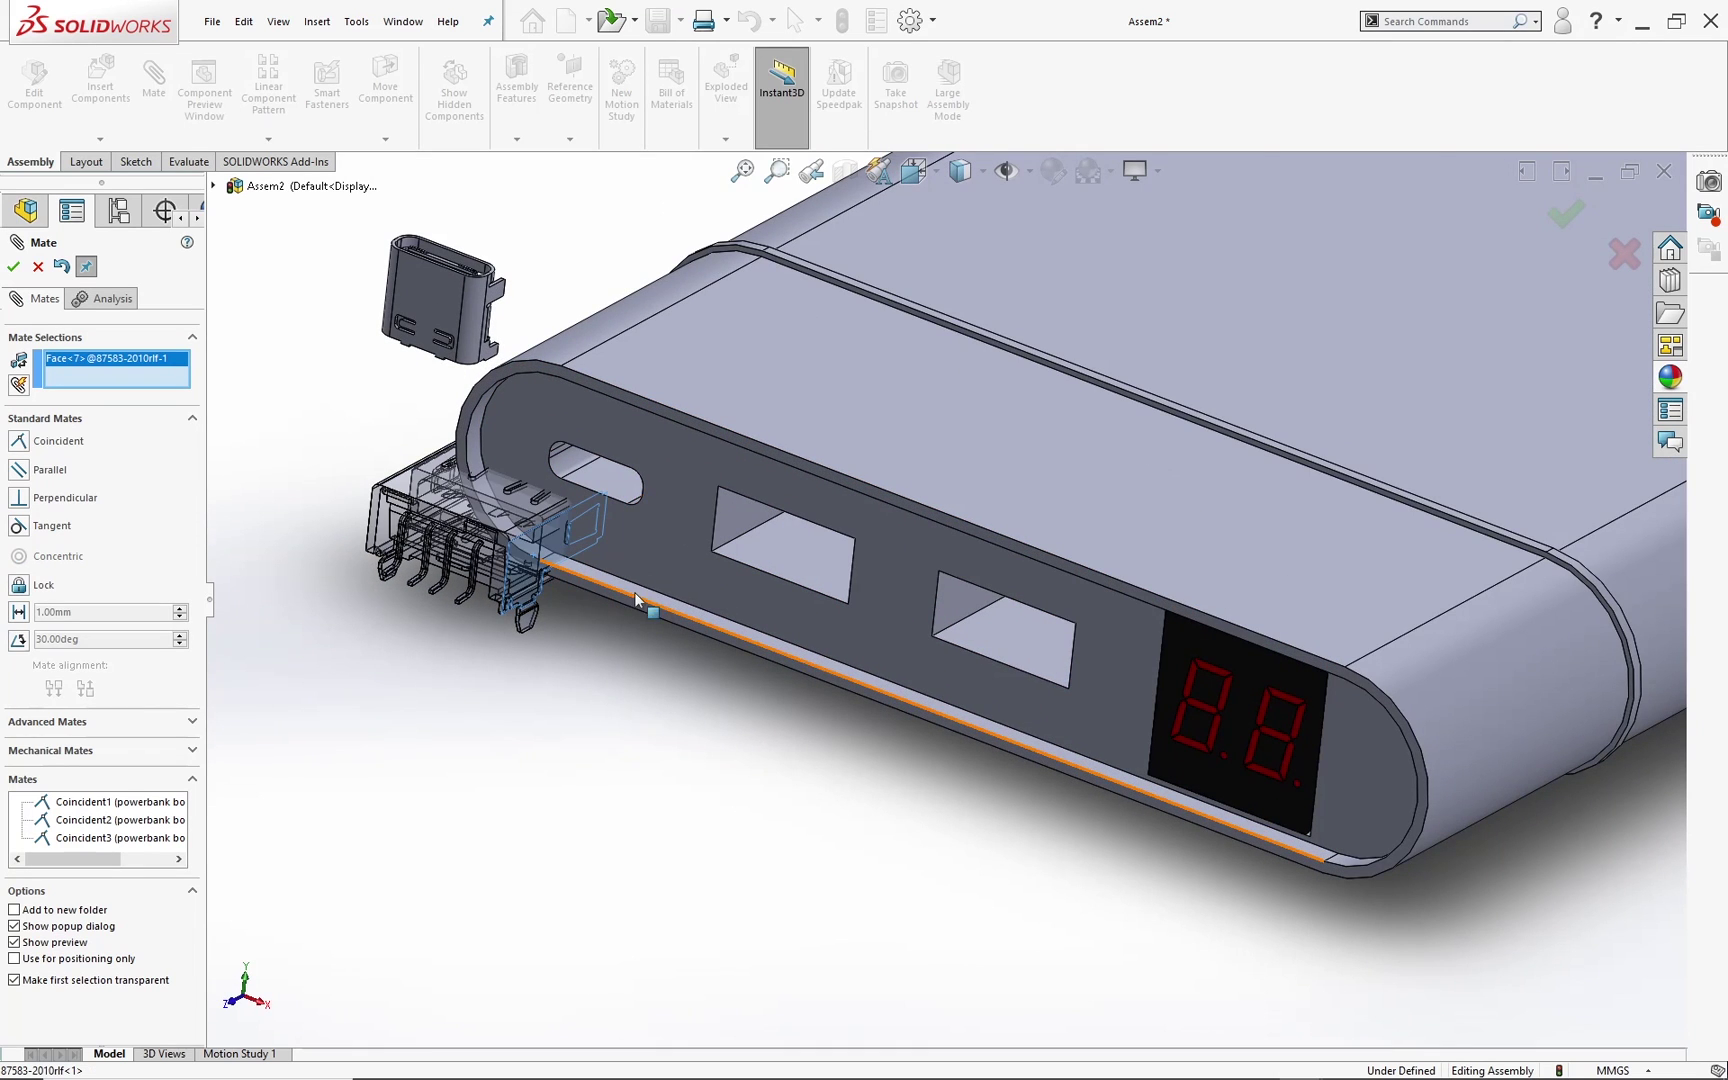
click(727, 530)
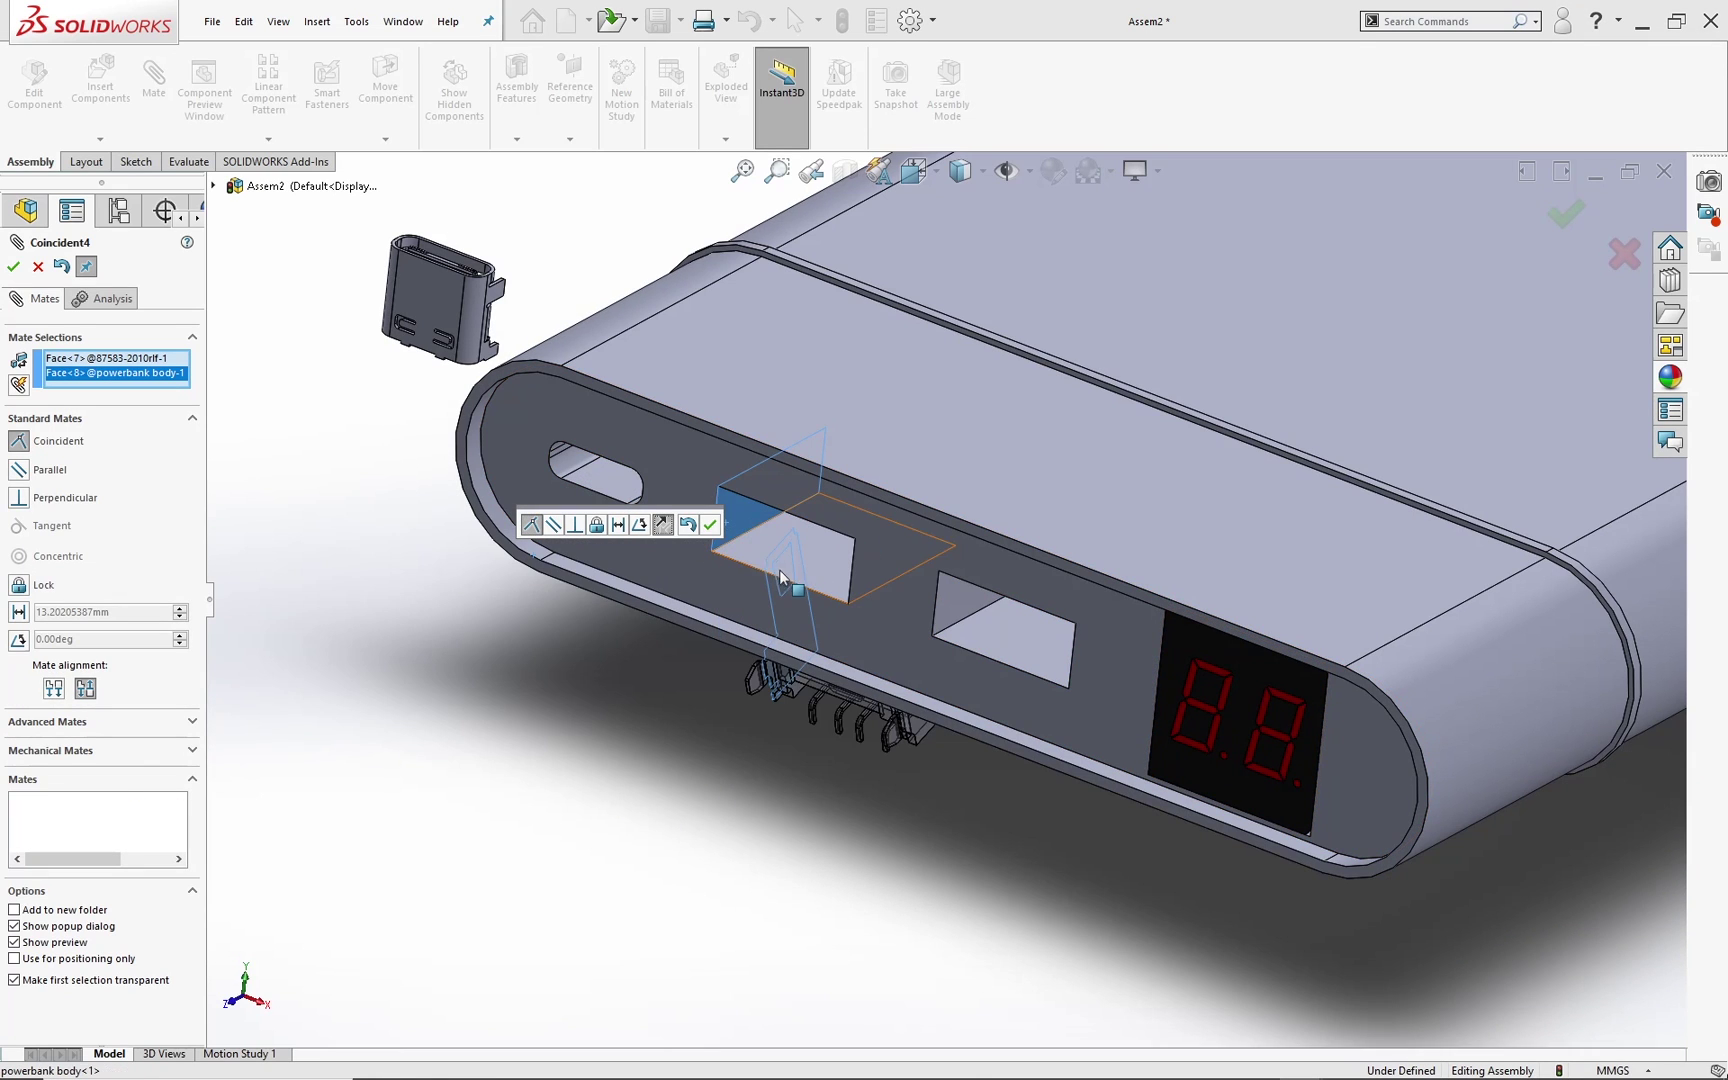
click(710, 524)
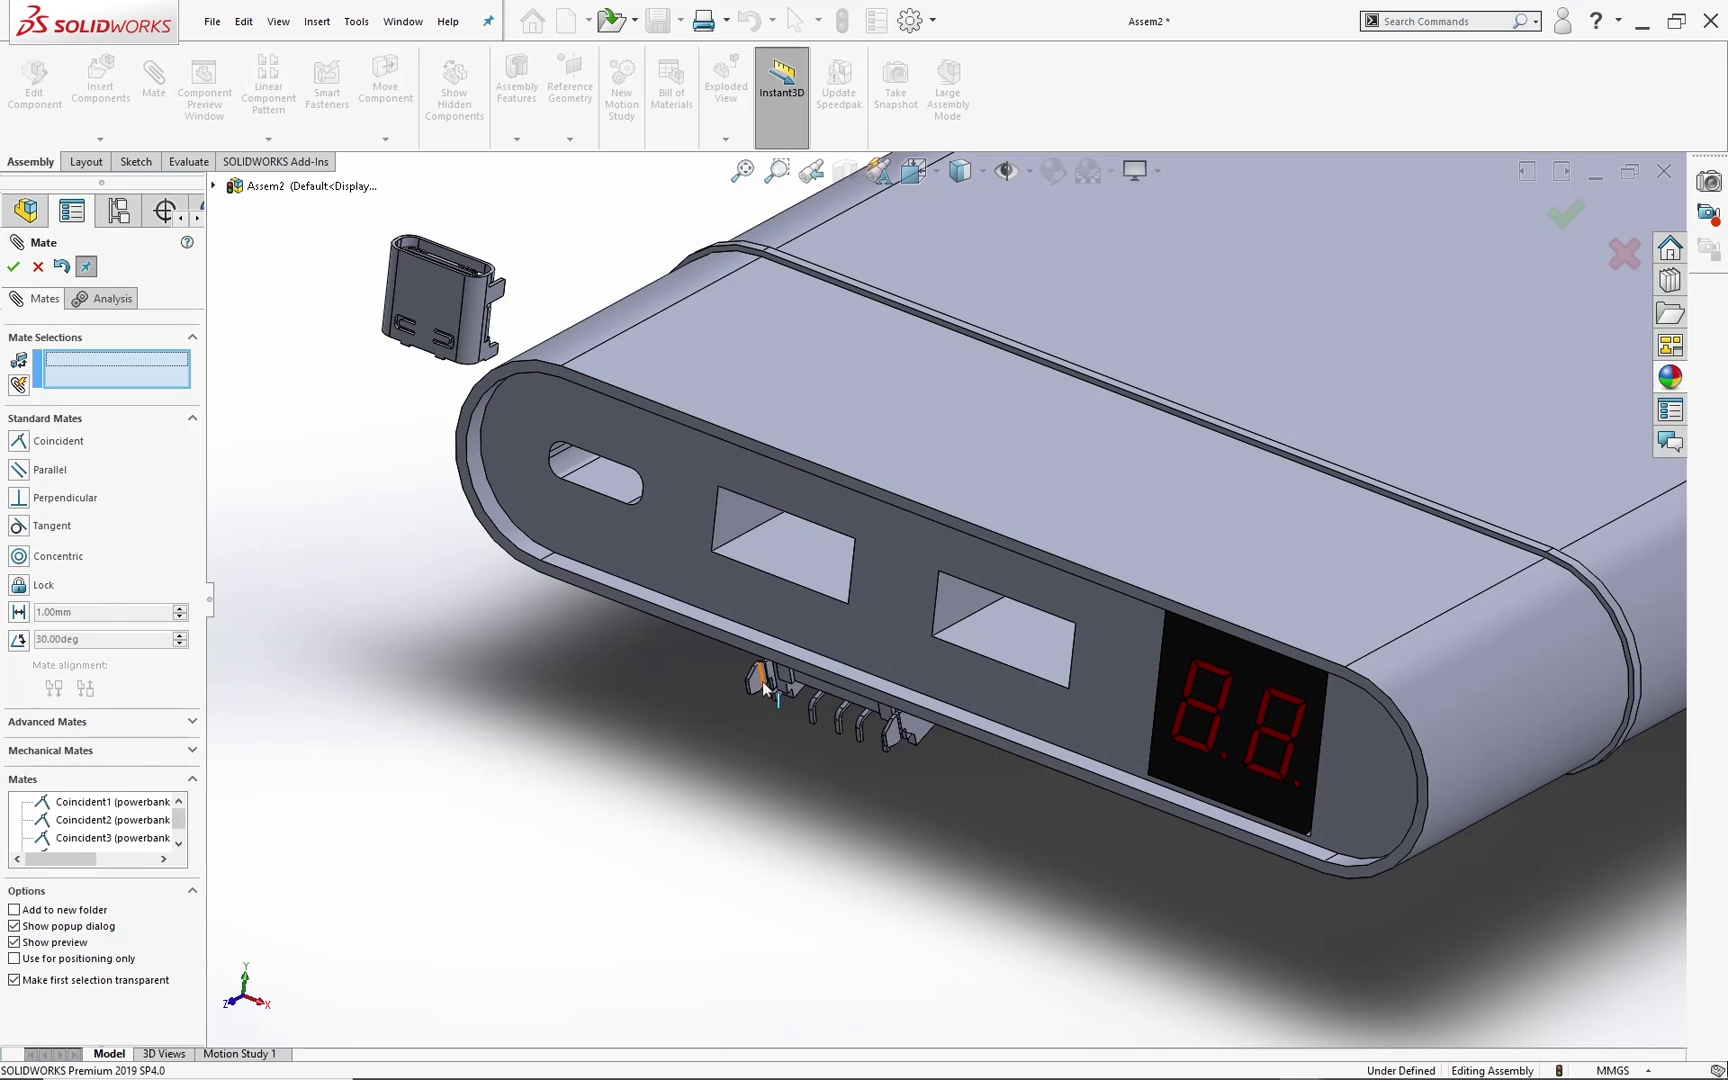
Step: Mate the USB connector's top face coincident with the upper wall of the same rectangular opening
right_drag(765, 688, 682, 695)
middle_drag(682, 695, 571, 729)
click(825, 649)
middle_drag(886, 688, 995, 501)
scroll(690, 758, down, 5)
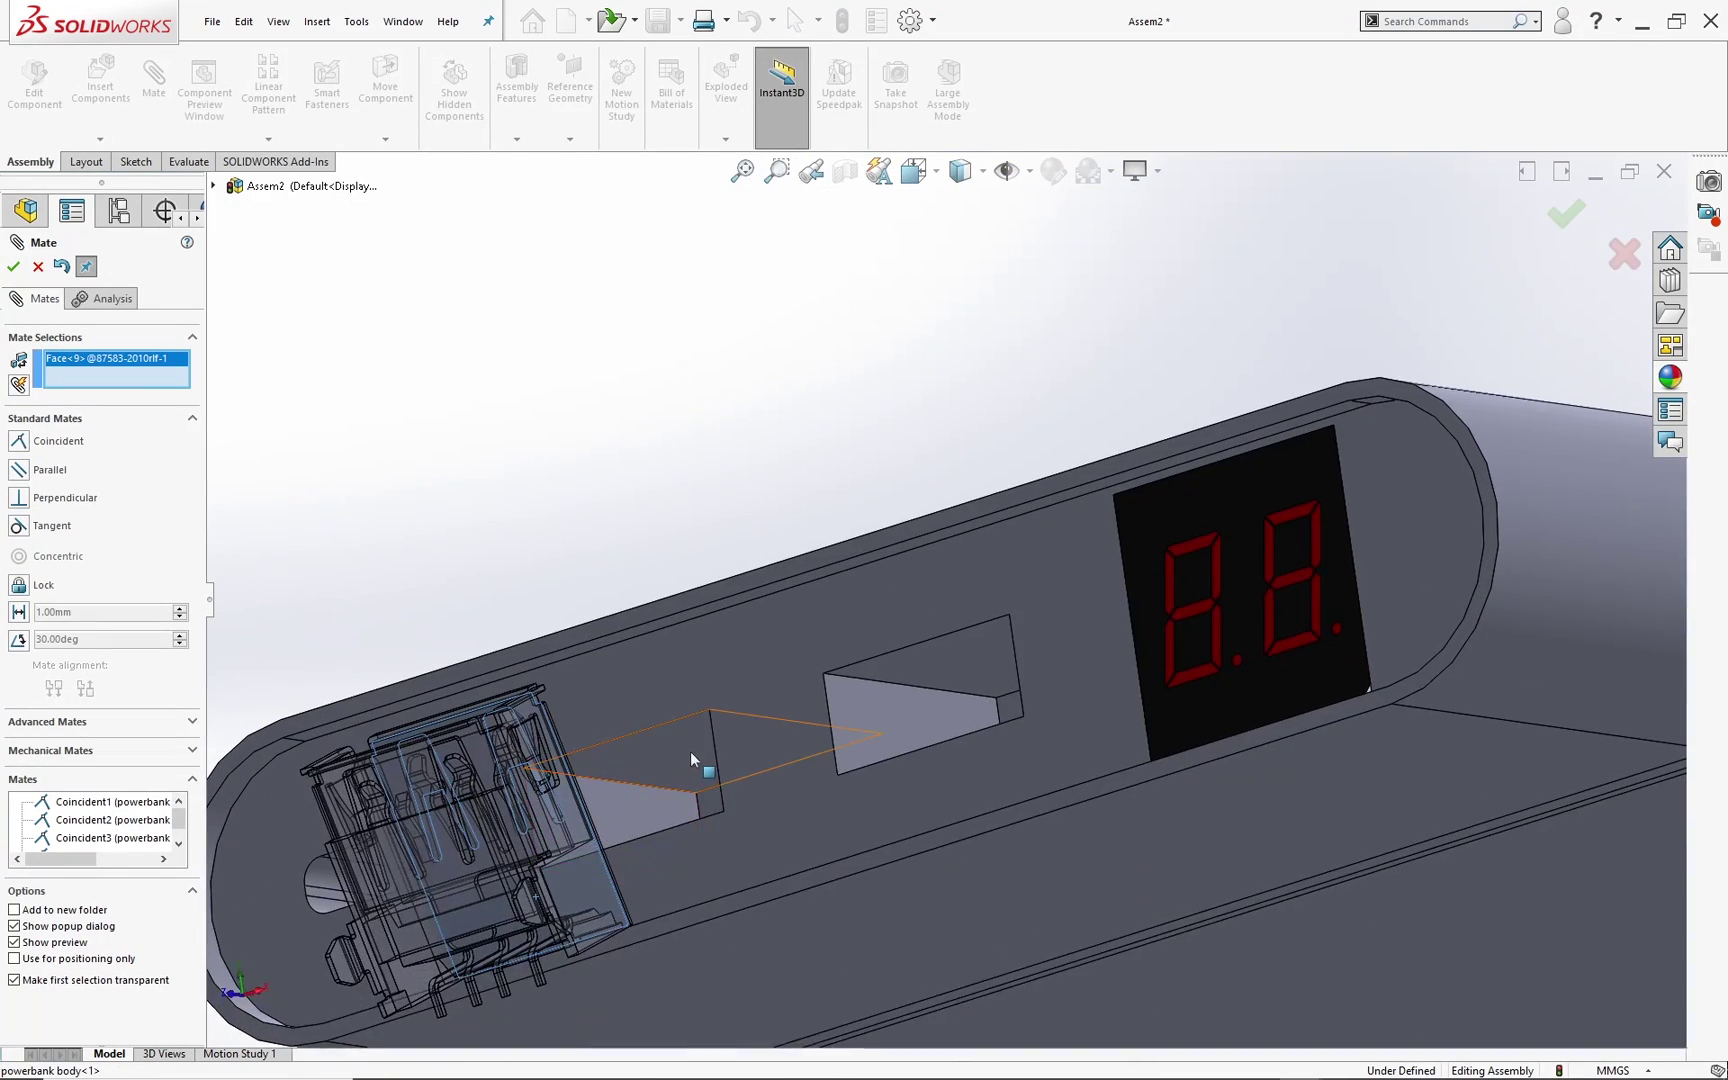
click(691, 755)
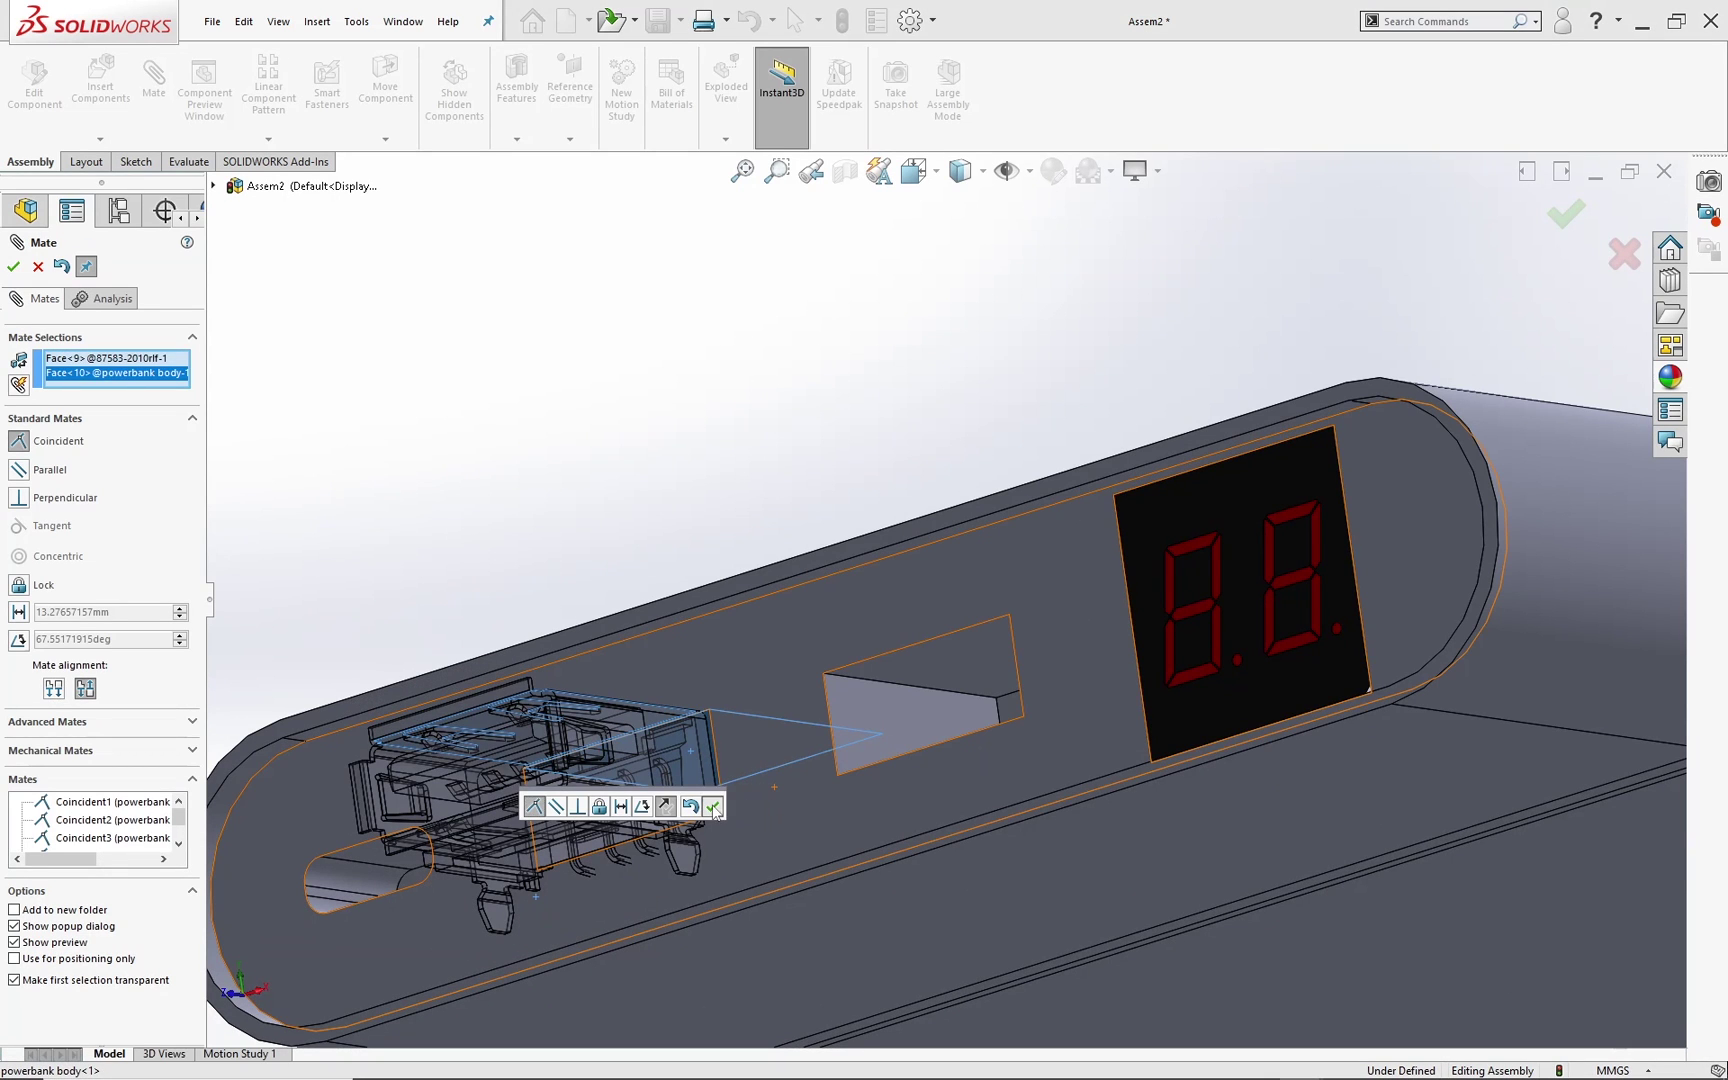
click(712, 806)
Step: Mate the USB connector's front flange face coincident with the body's recessed front face
scroll(570, 697, up, 3)
middle_drag(570, 697, 758, 762)
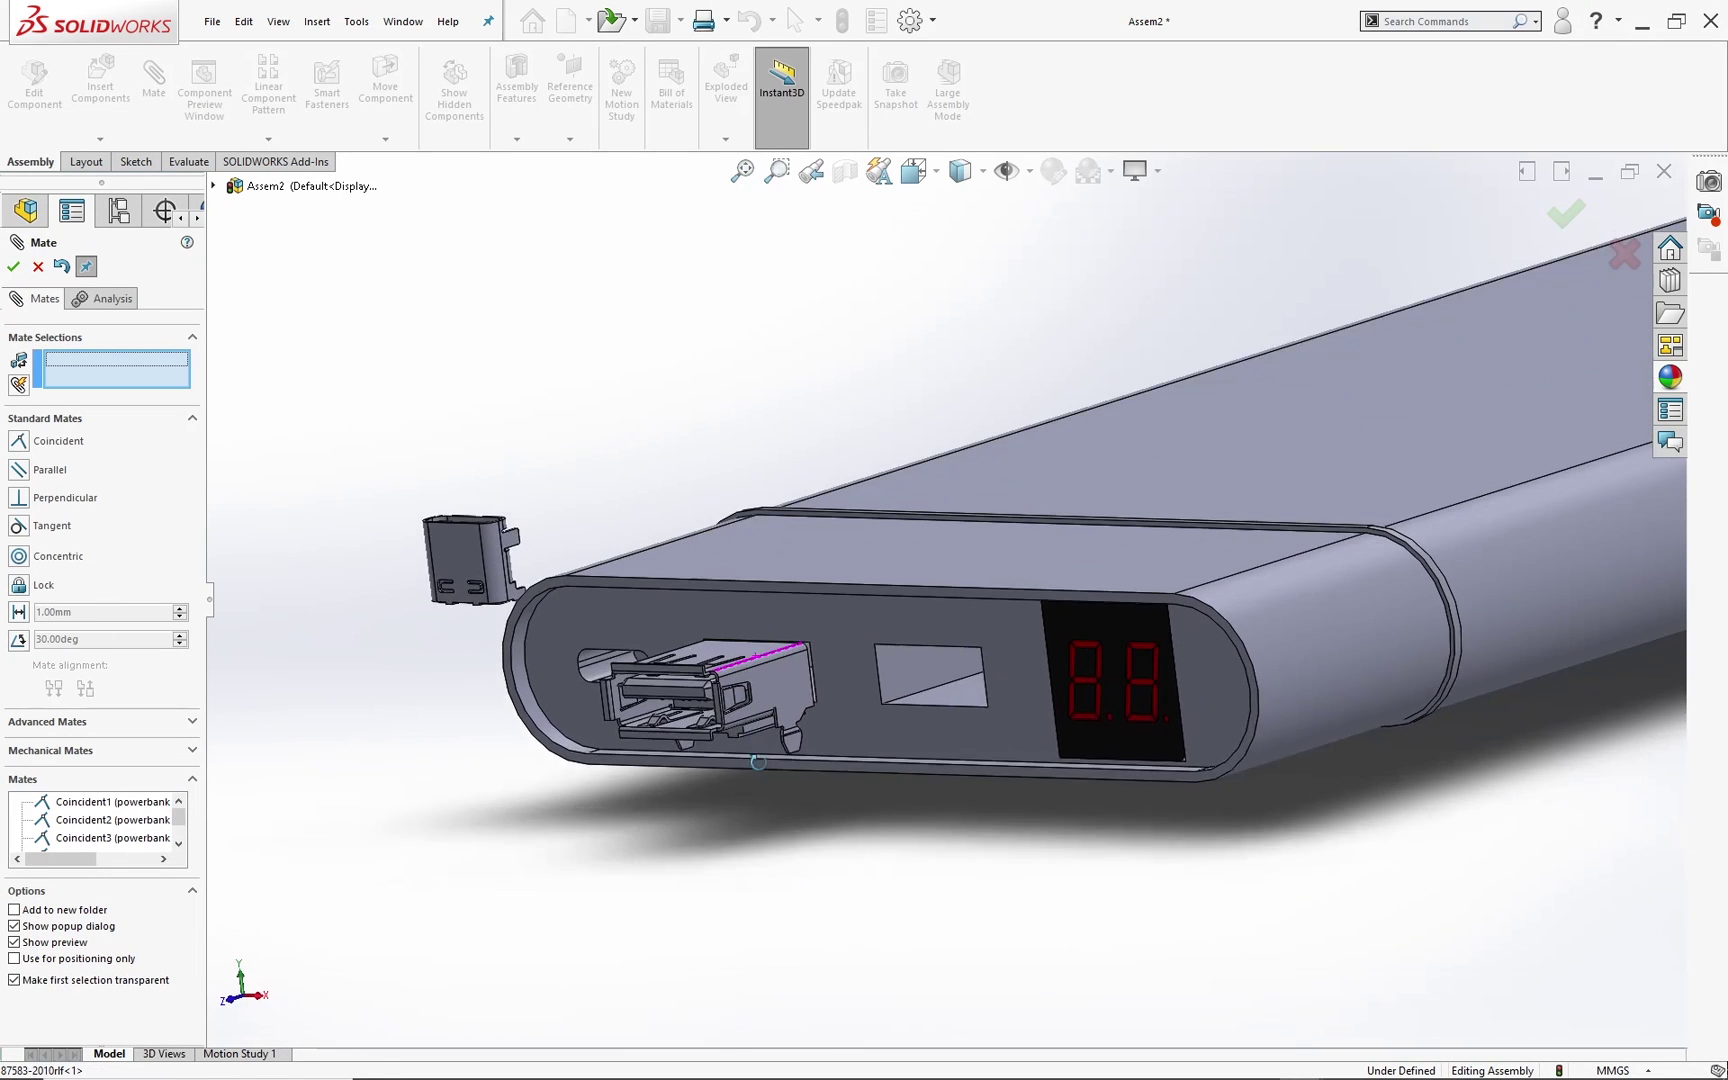
scroll(672, 675, down, 4)
click(711, 641)
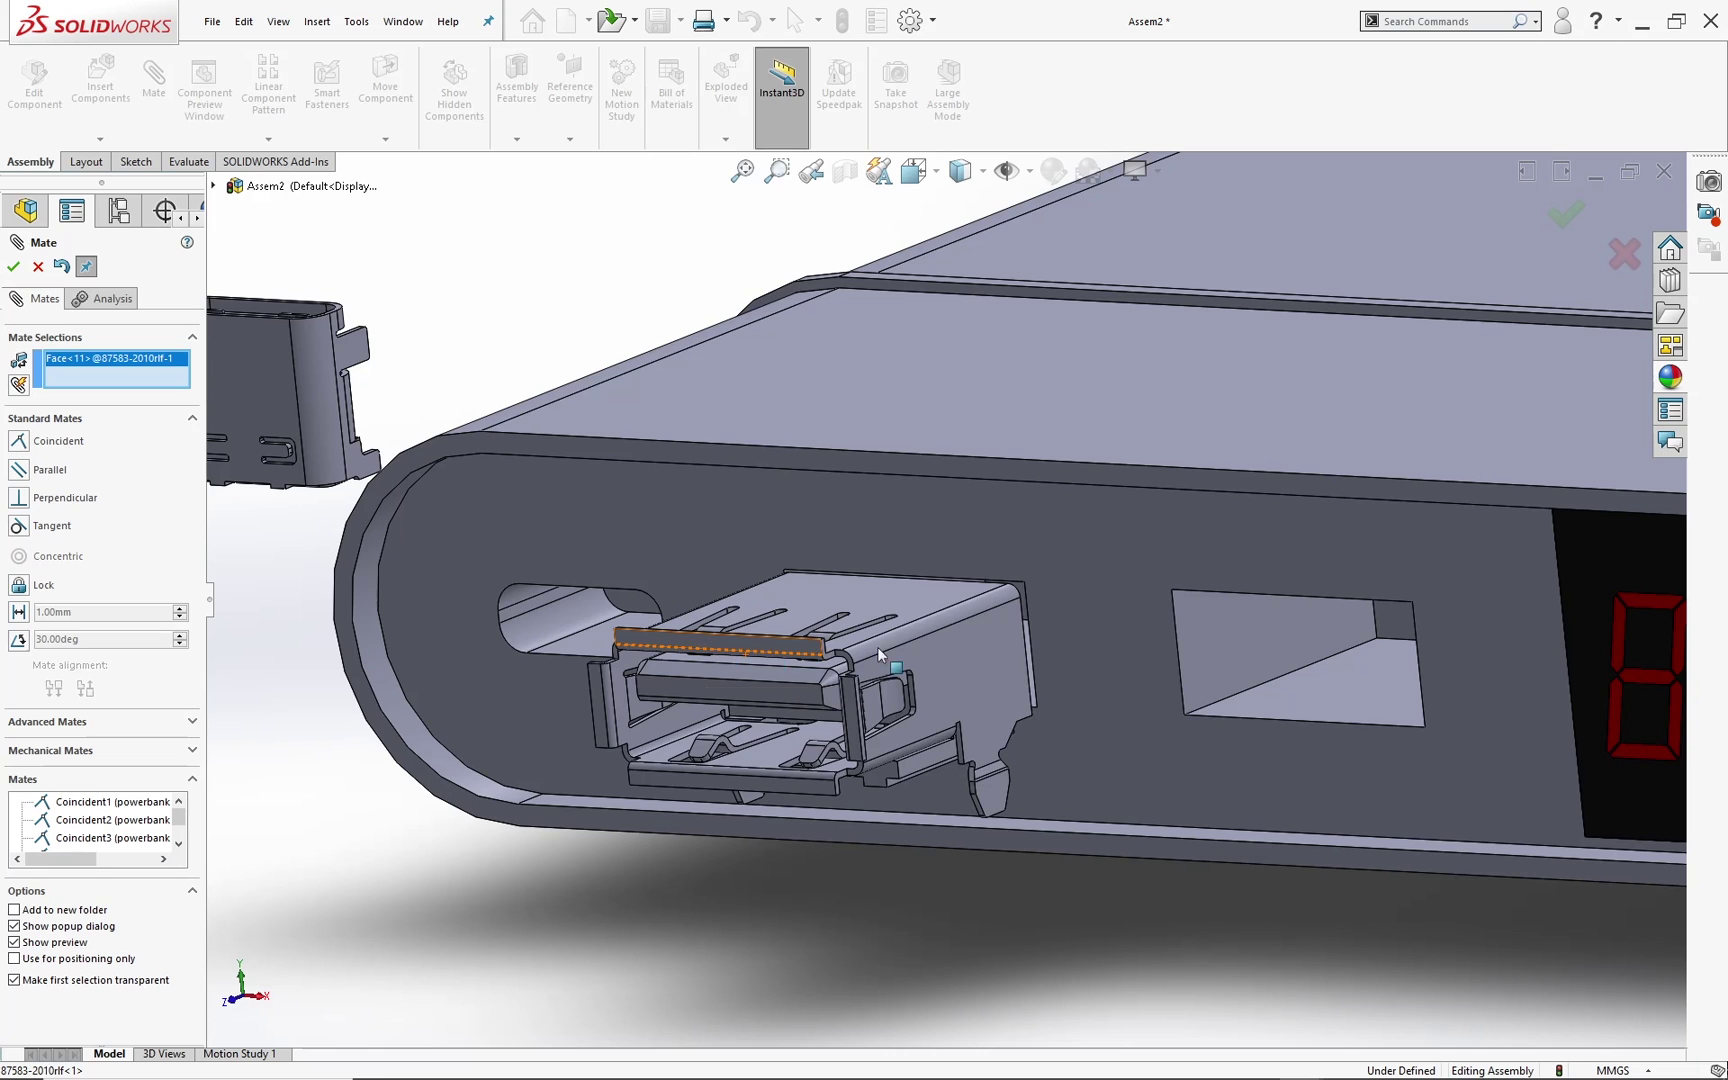
click(971, 527)
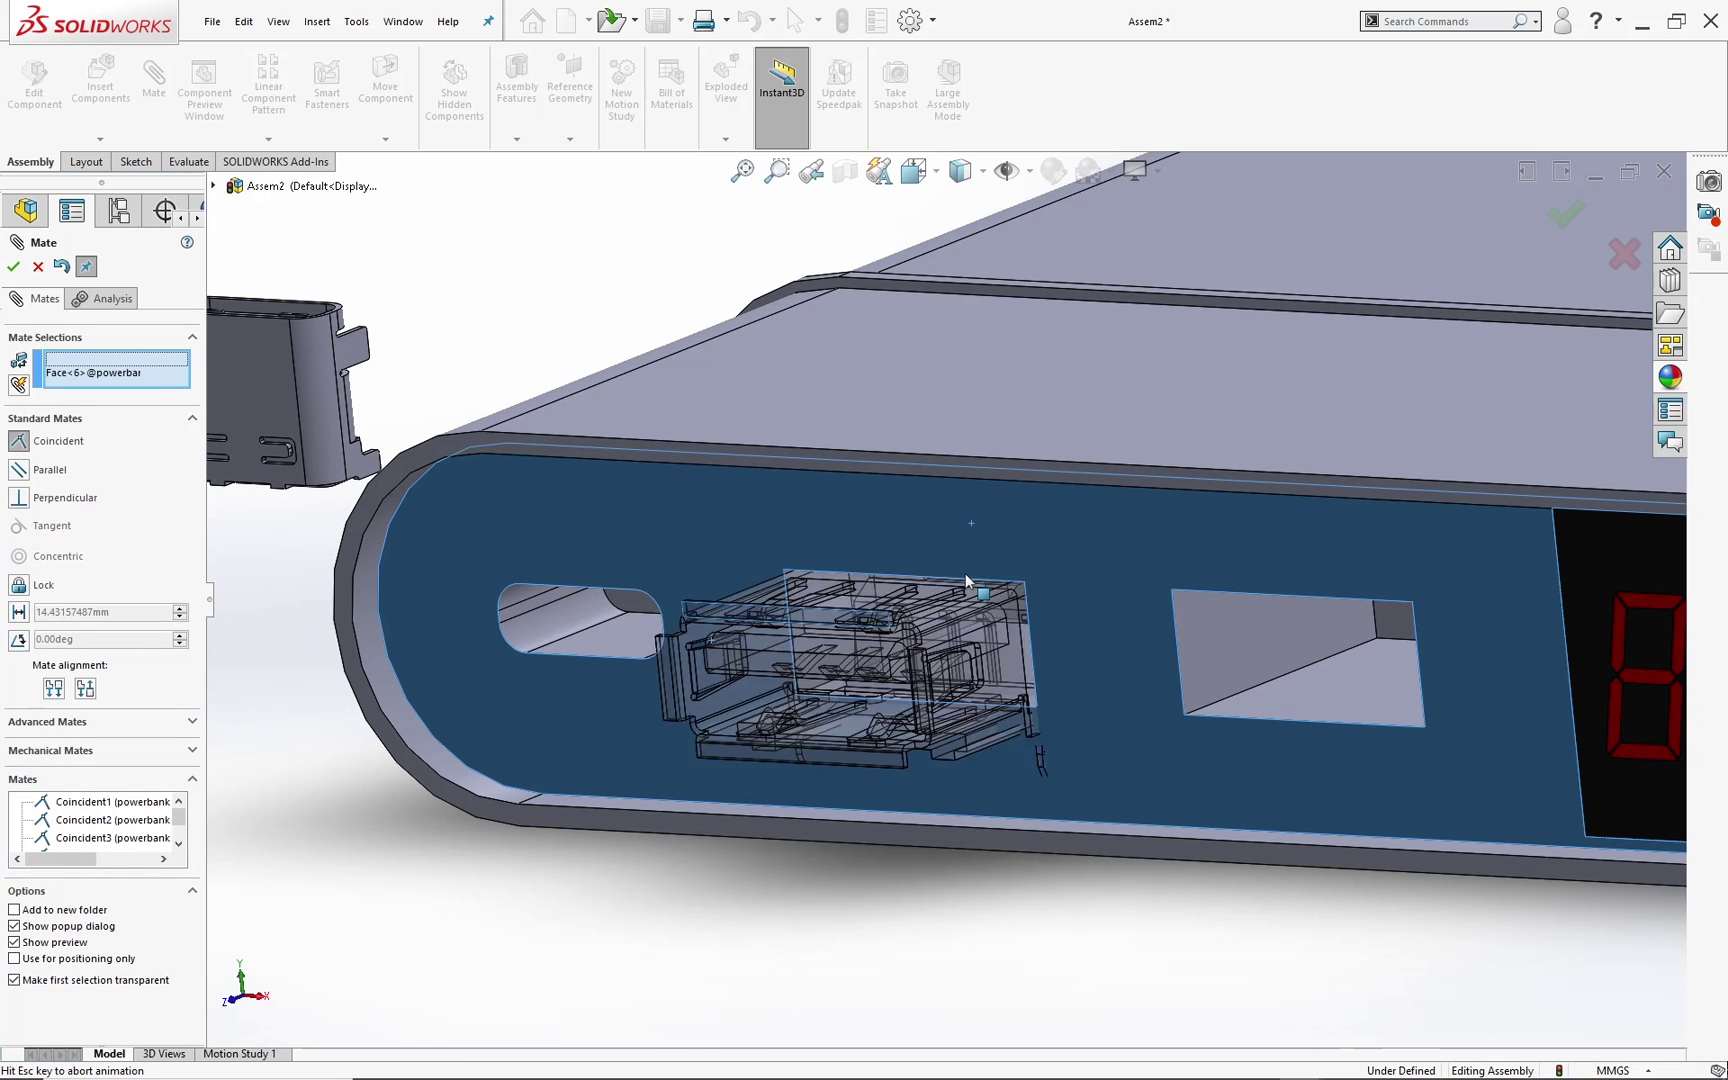
click(1188, 568)
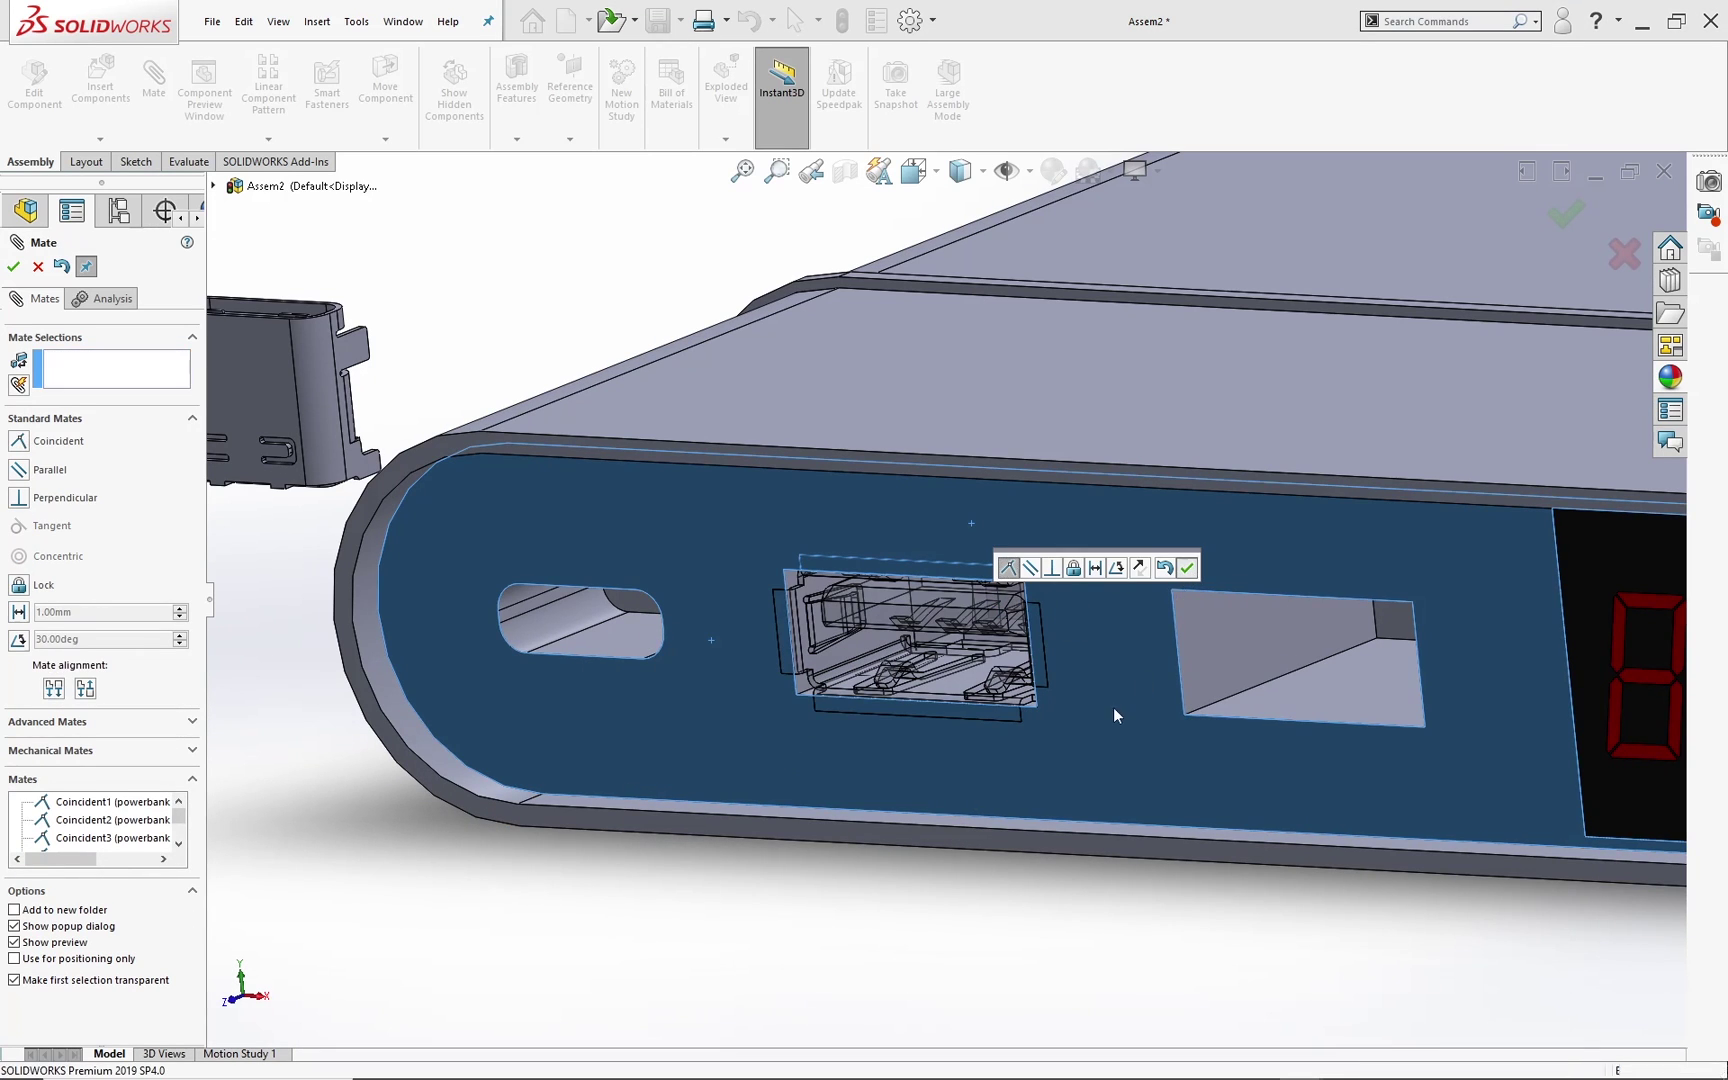
scroll(1054, 709, up, 6)
scroll(1105, 588, down, 3)
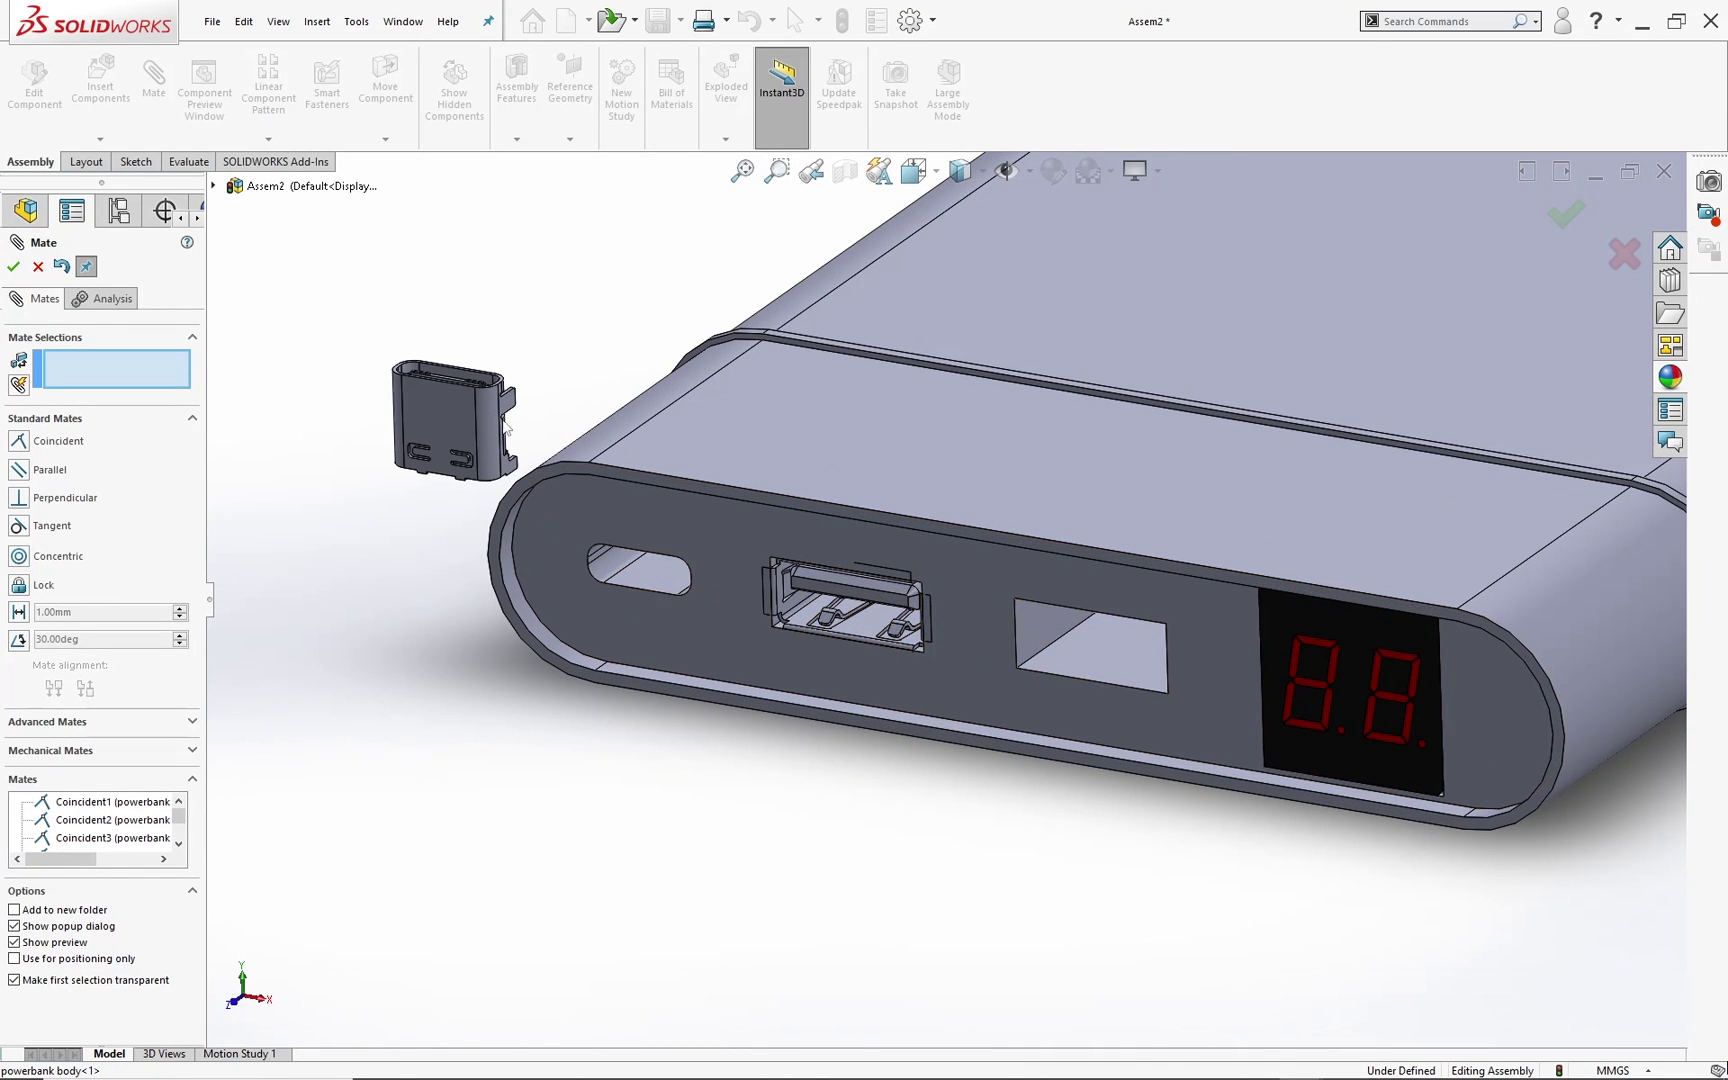
Step: Mate the USB-C connector's flat top face coincident with the upper wall of the rounded port slot
scroll(508, 416, down, 2)
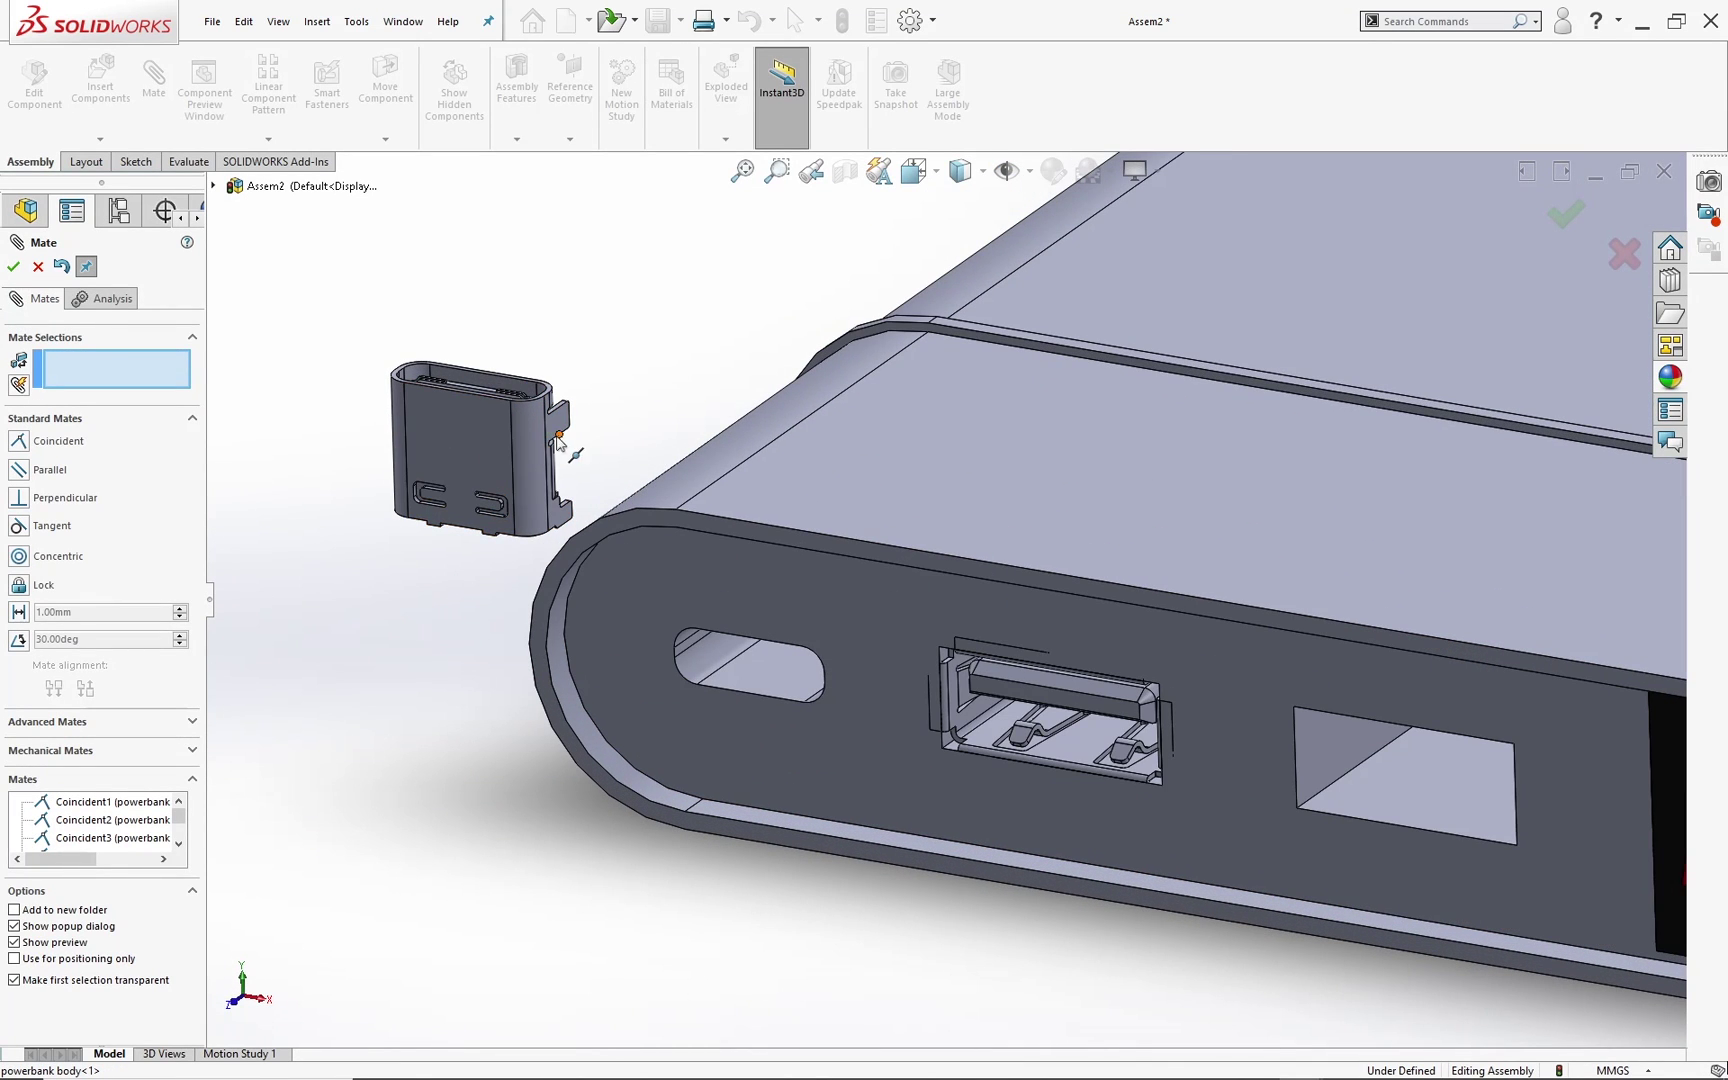
click(481, 437)
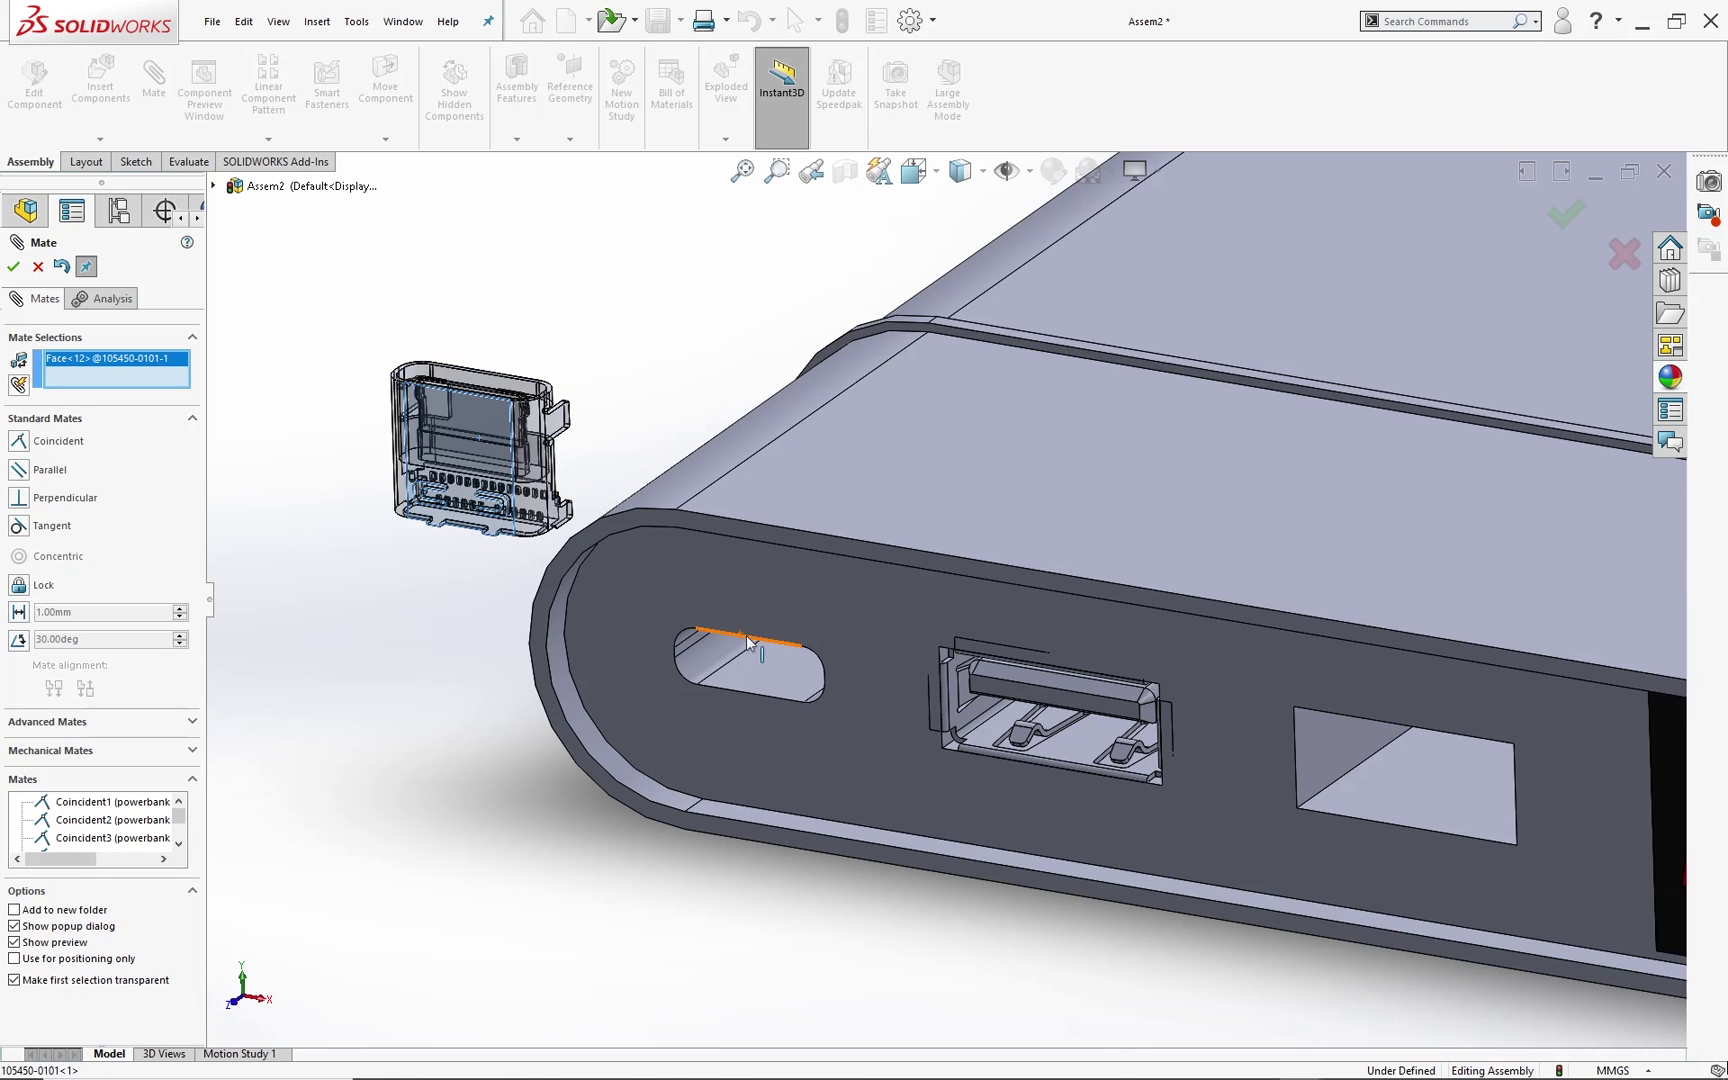
middle_drag(720, 640, 748, 609)
click(756, 651)
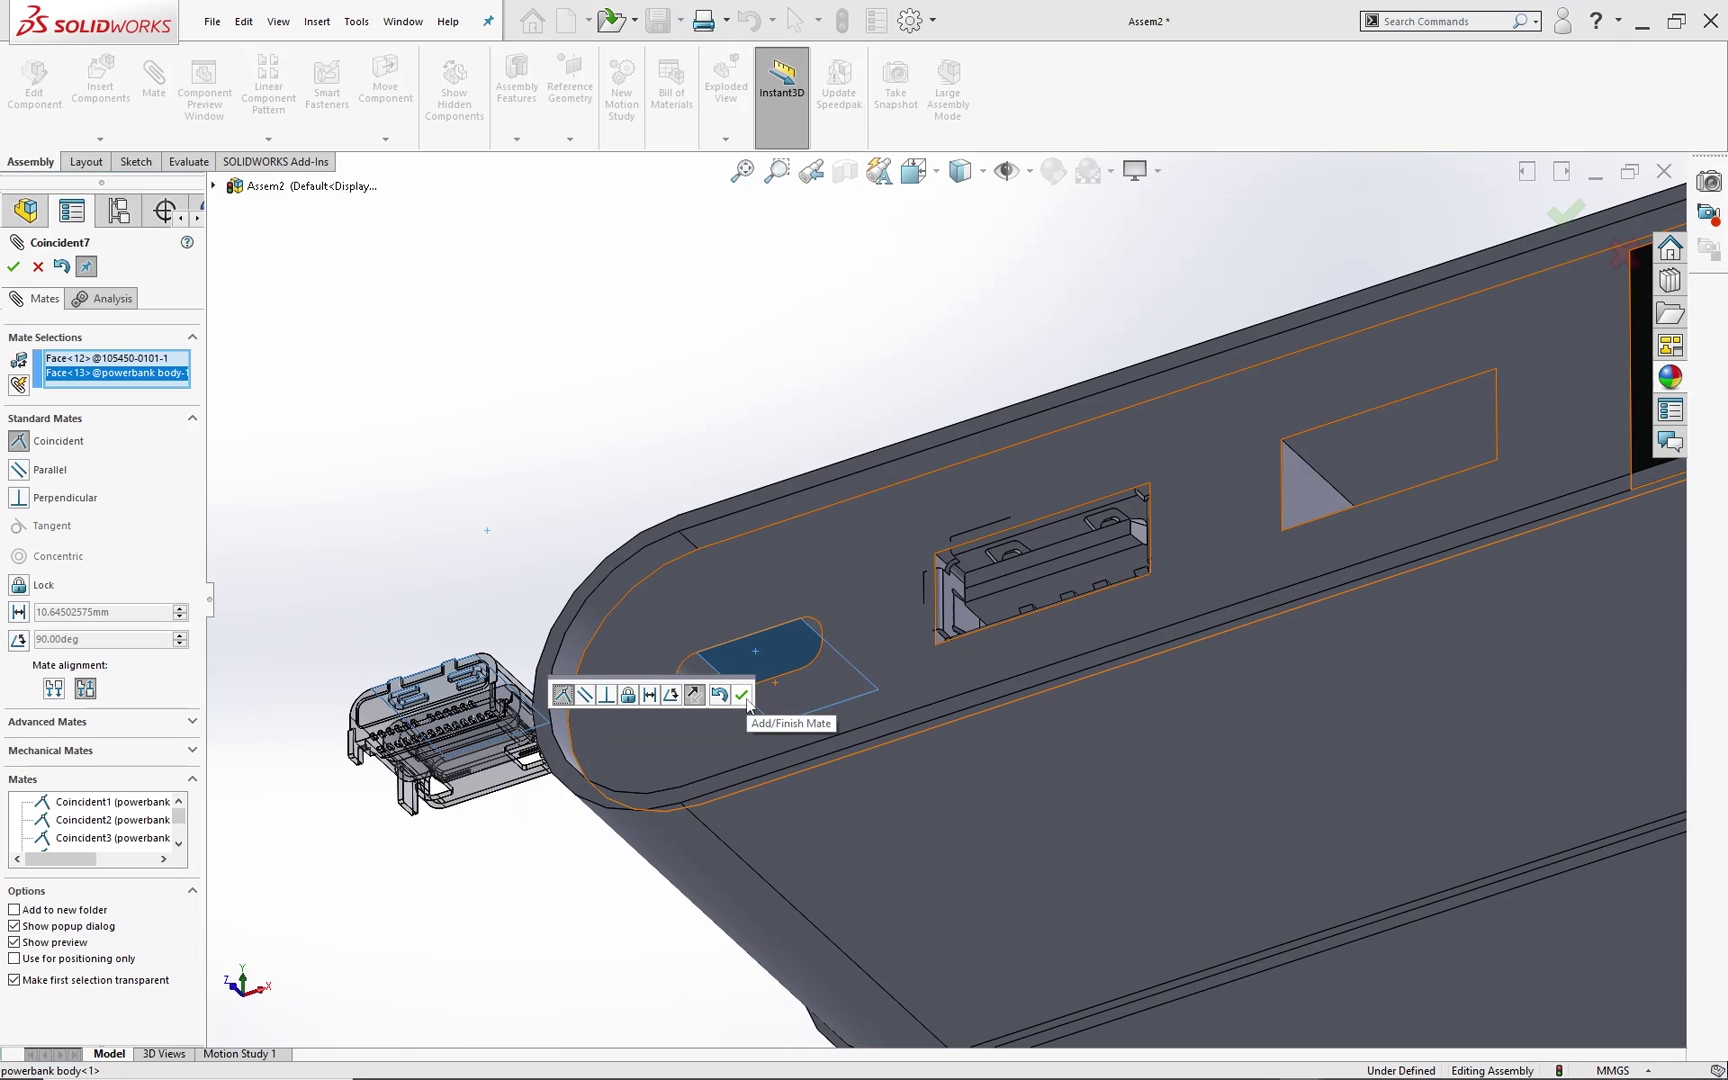
click(748, 703)
middle_drag(617, 660, 747, 748)
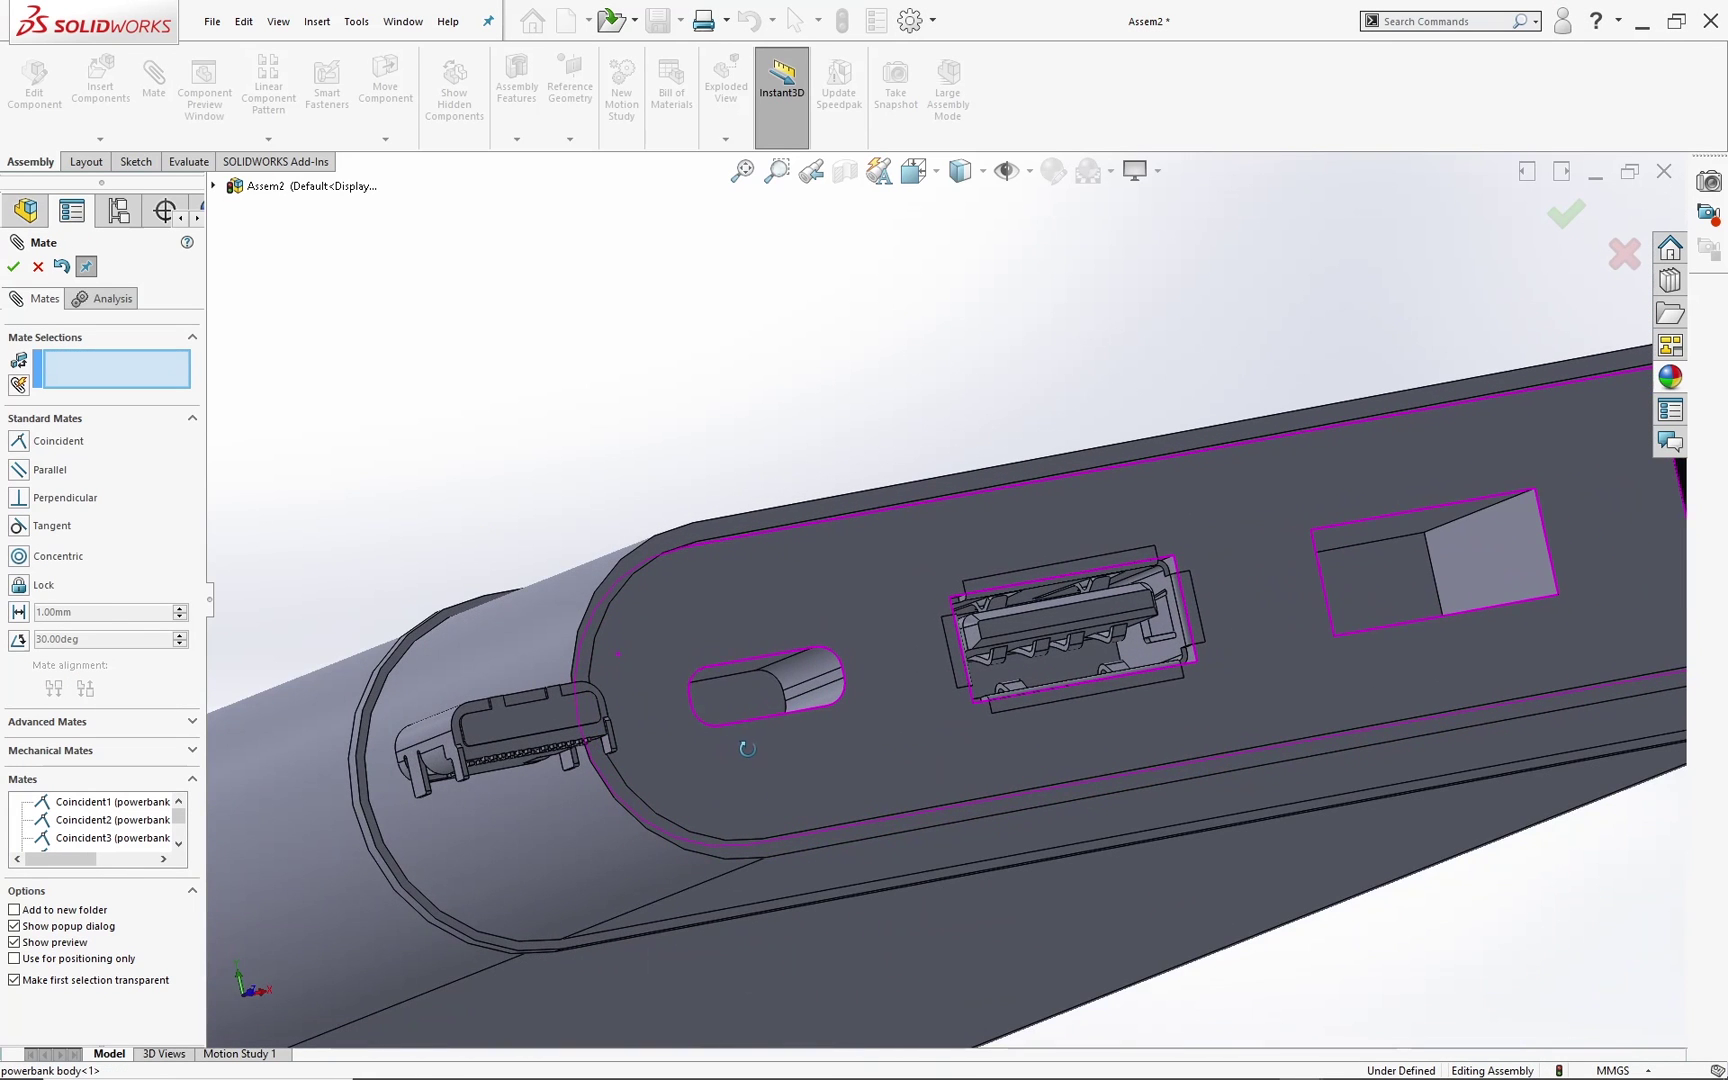
middle_drag(634, 737, 479, 786)
key(Escape)
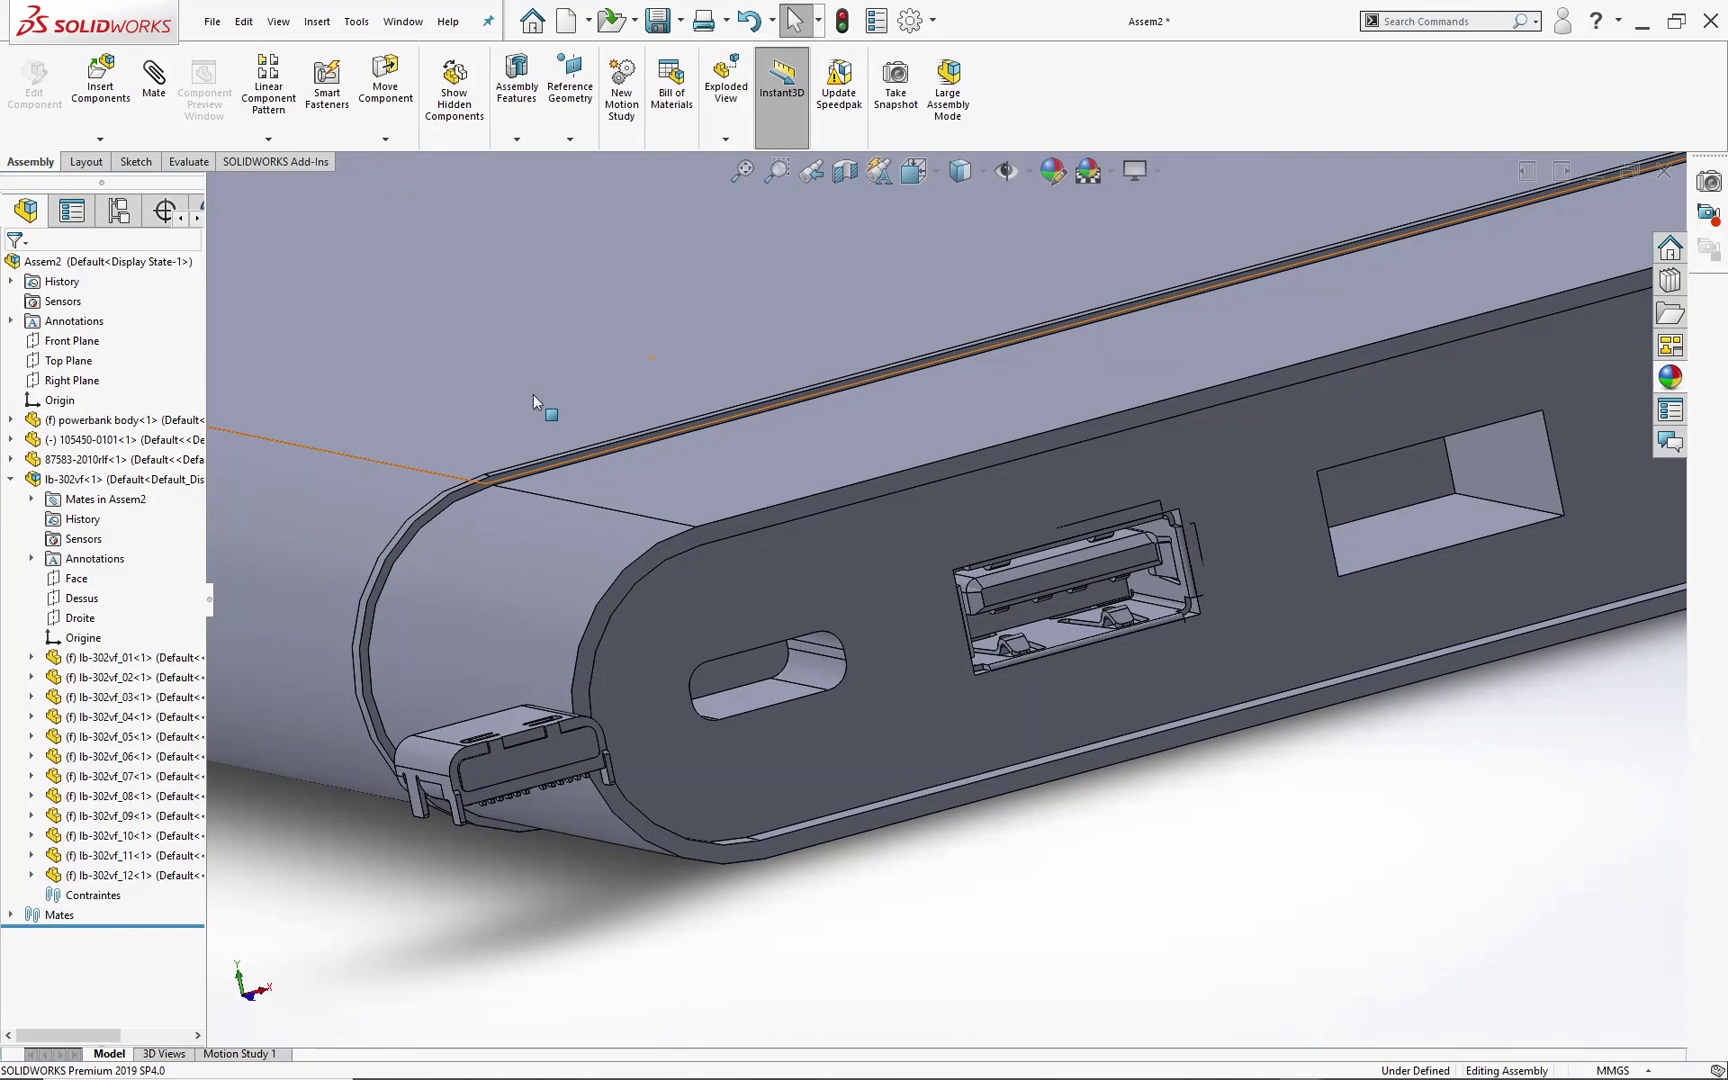
Step: Rotate the USB-C connector freely so that its port opening faces outward from the body's front
click(385, 139)
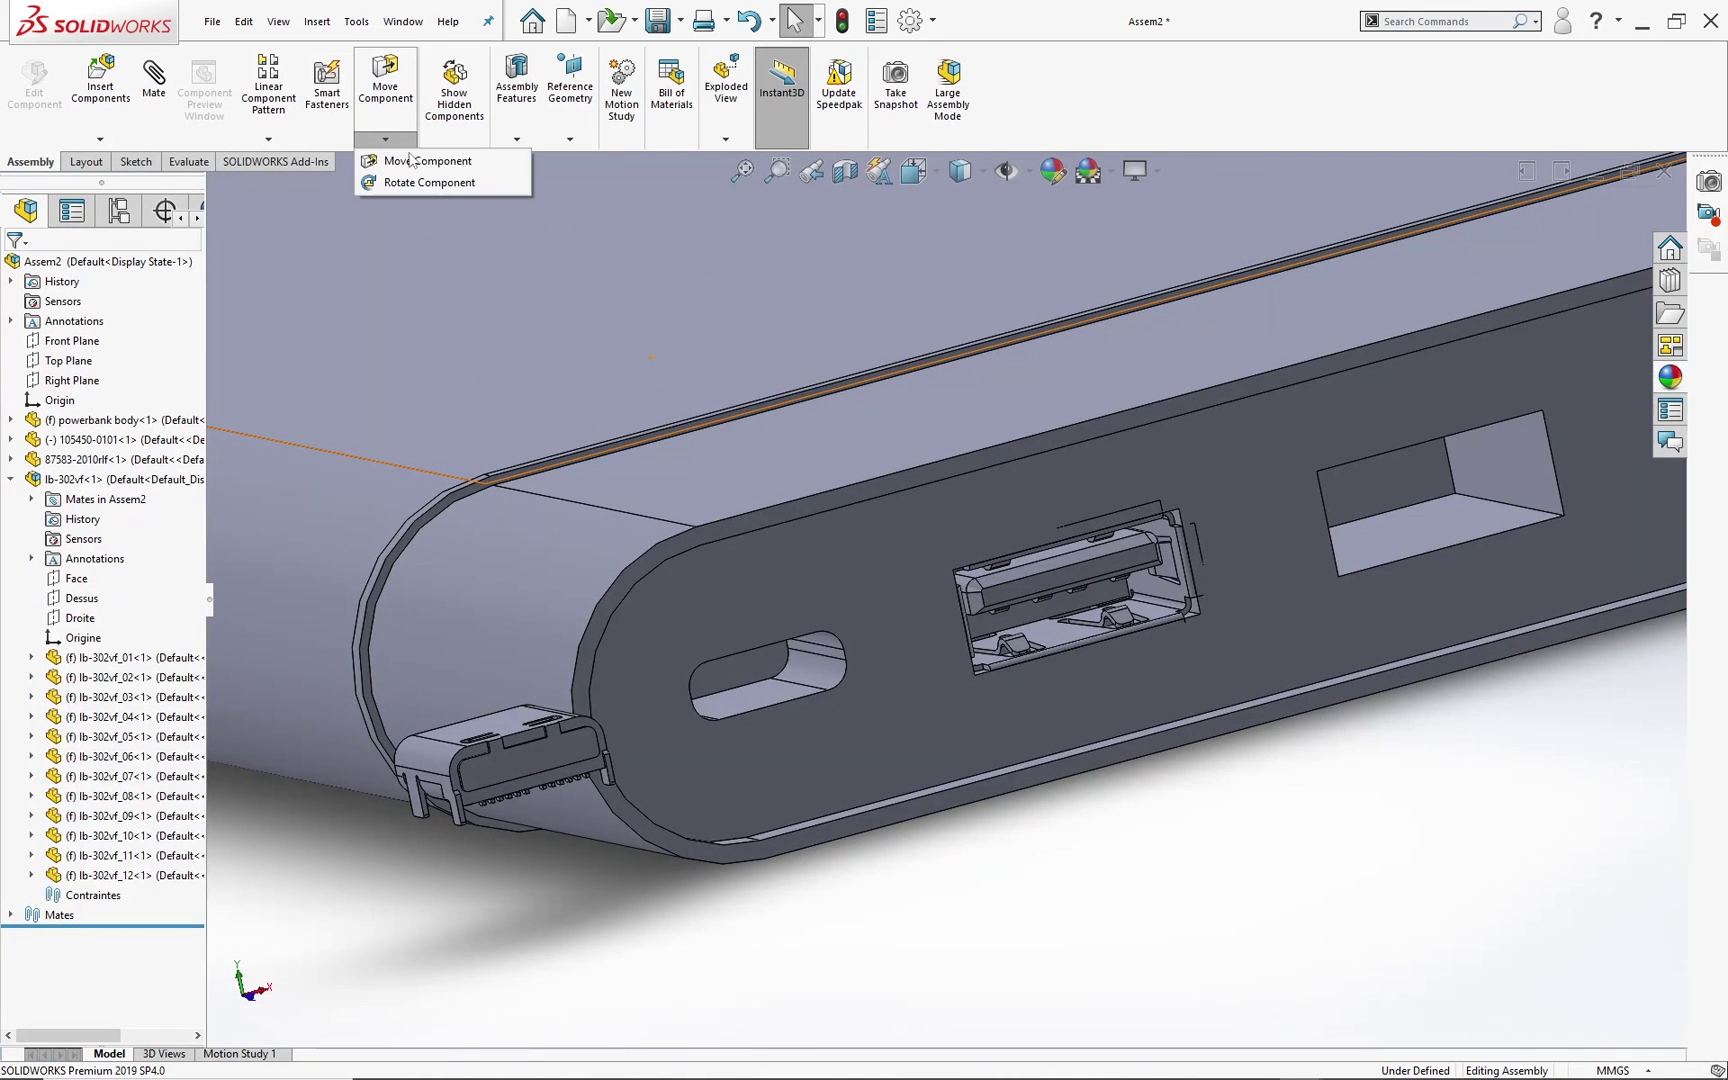
click(410, 182)
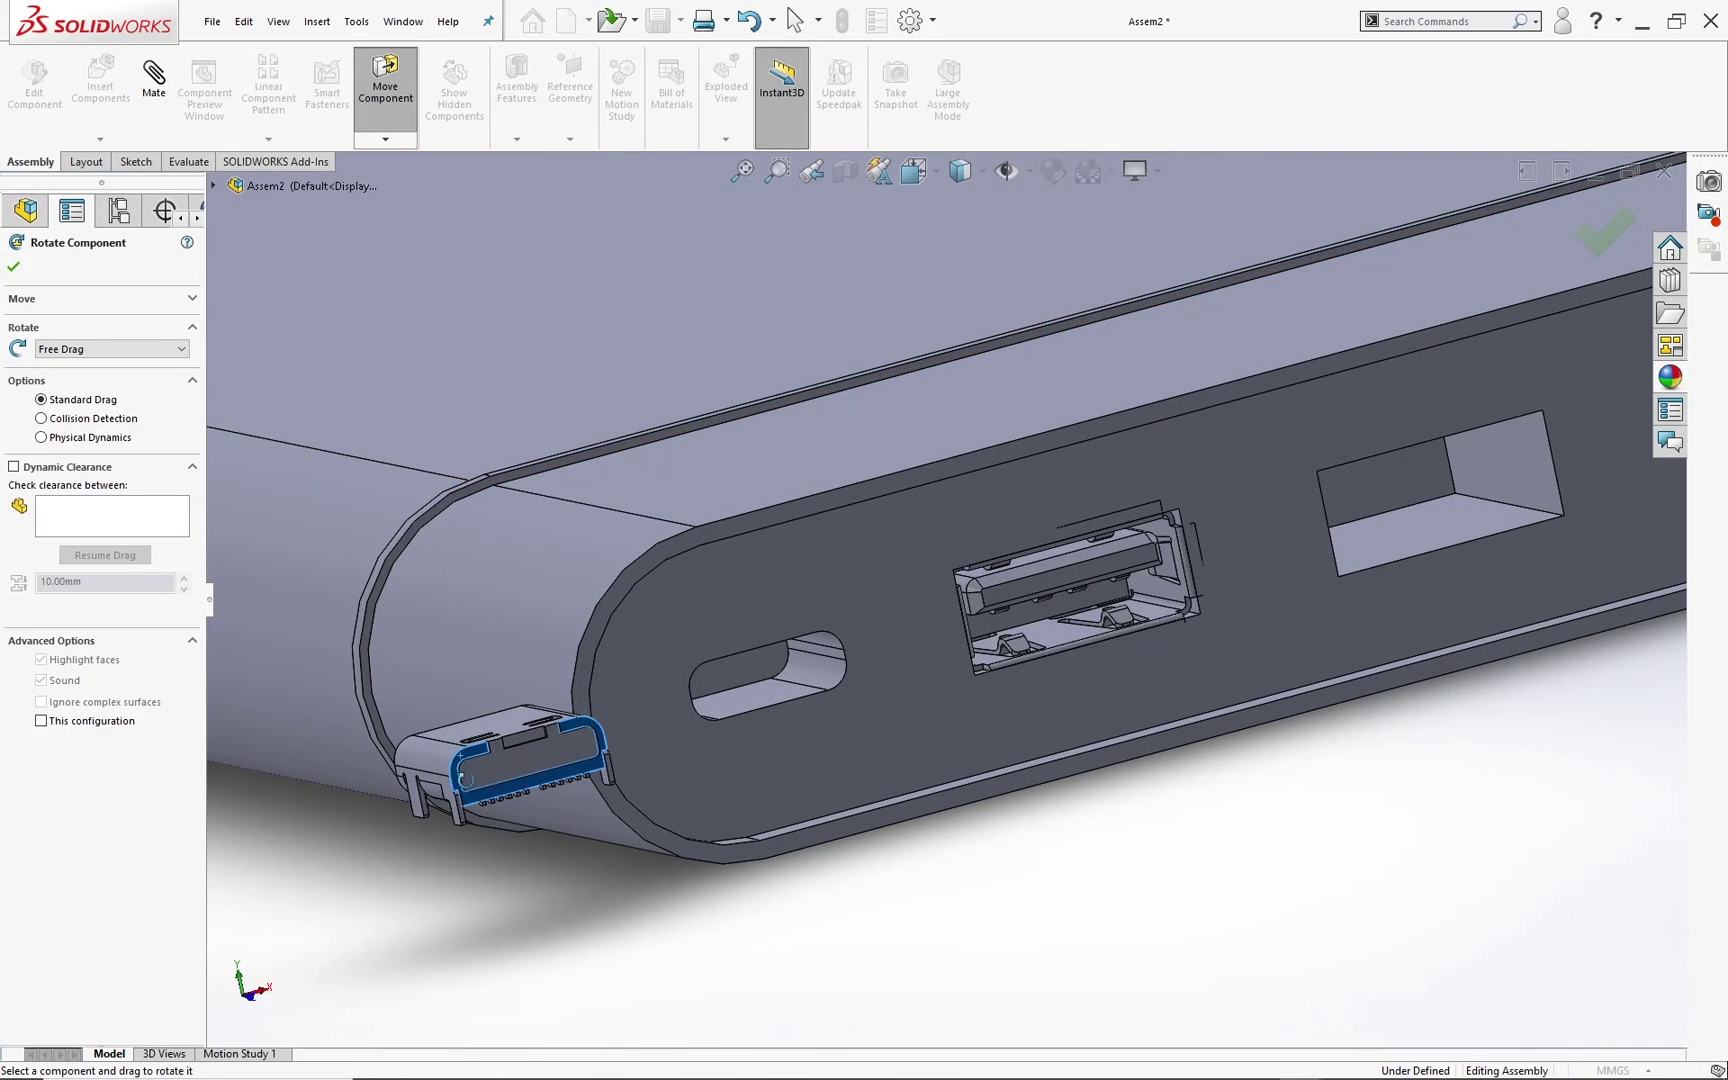
drag(479, 777, 776, 544)
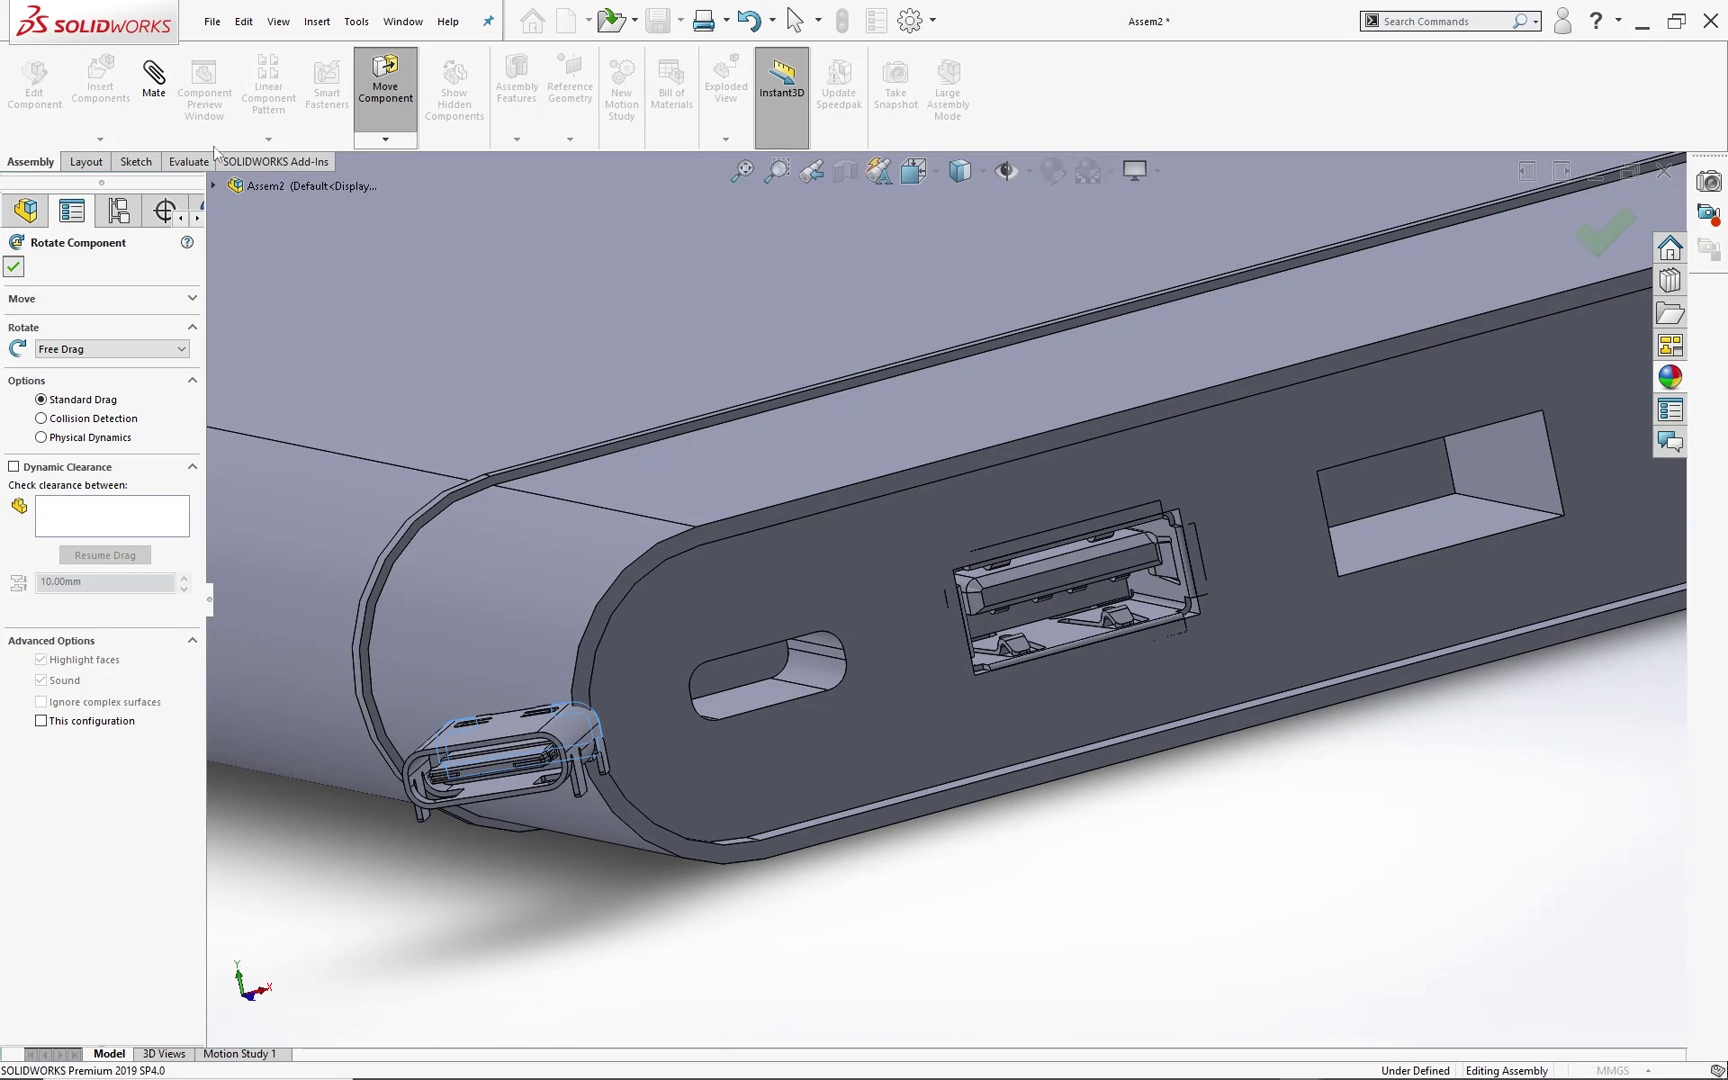
key(Escape)
Step: Mate the long side edge of the USB-C connector coincident with the right end wall of the rounded slot
click(157, 93)
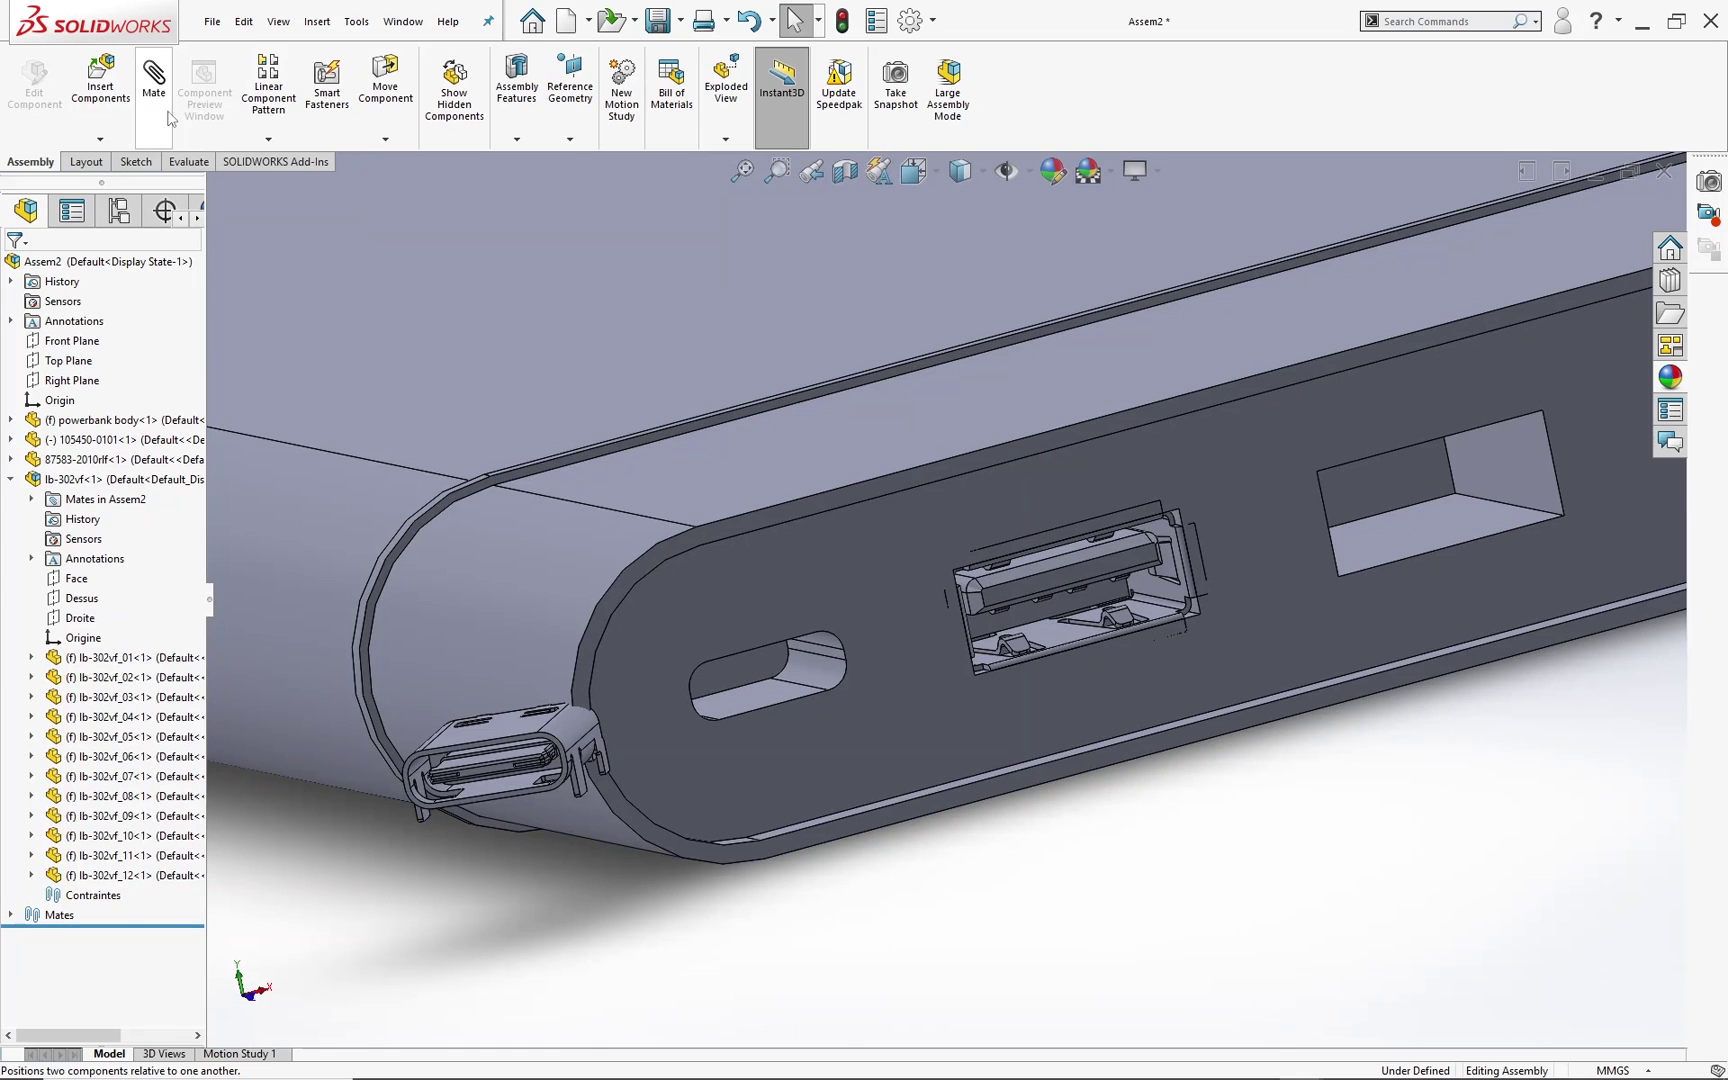
click(587, 736)
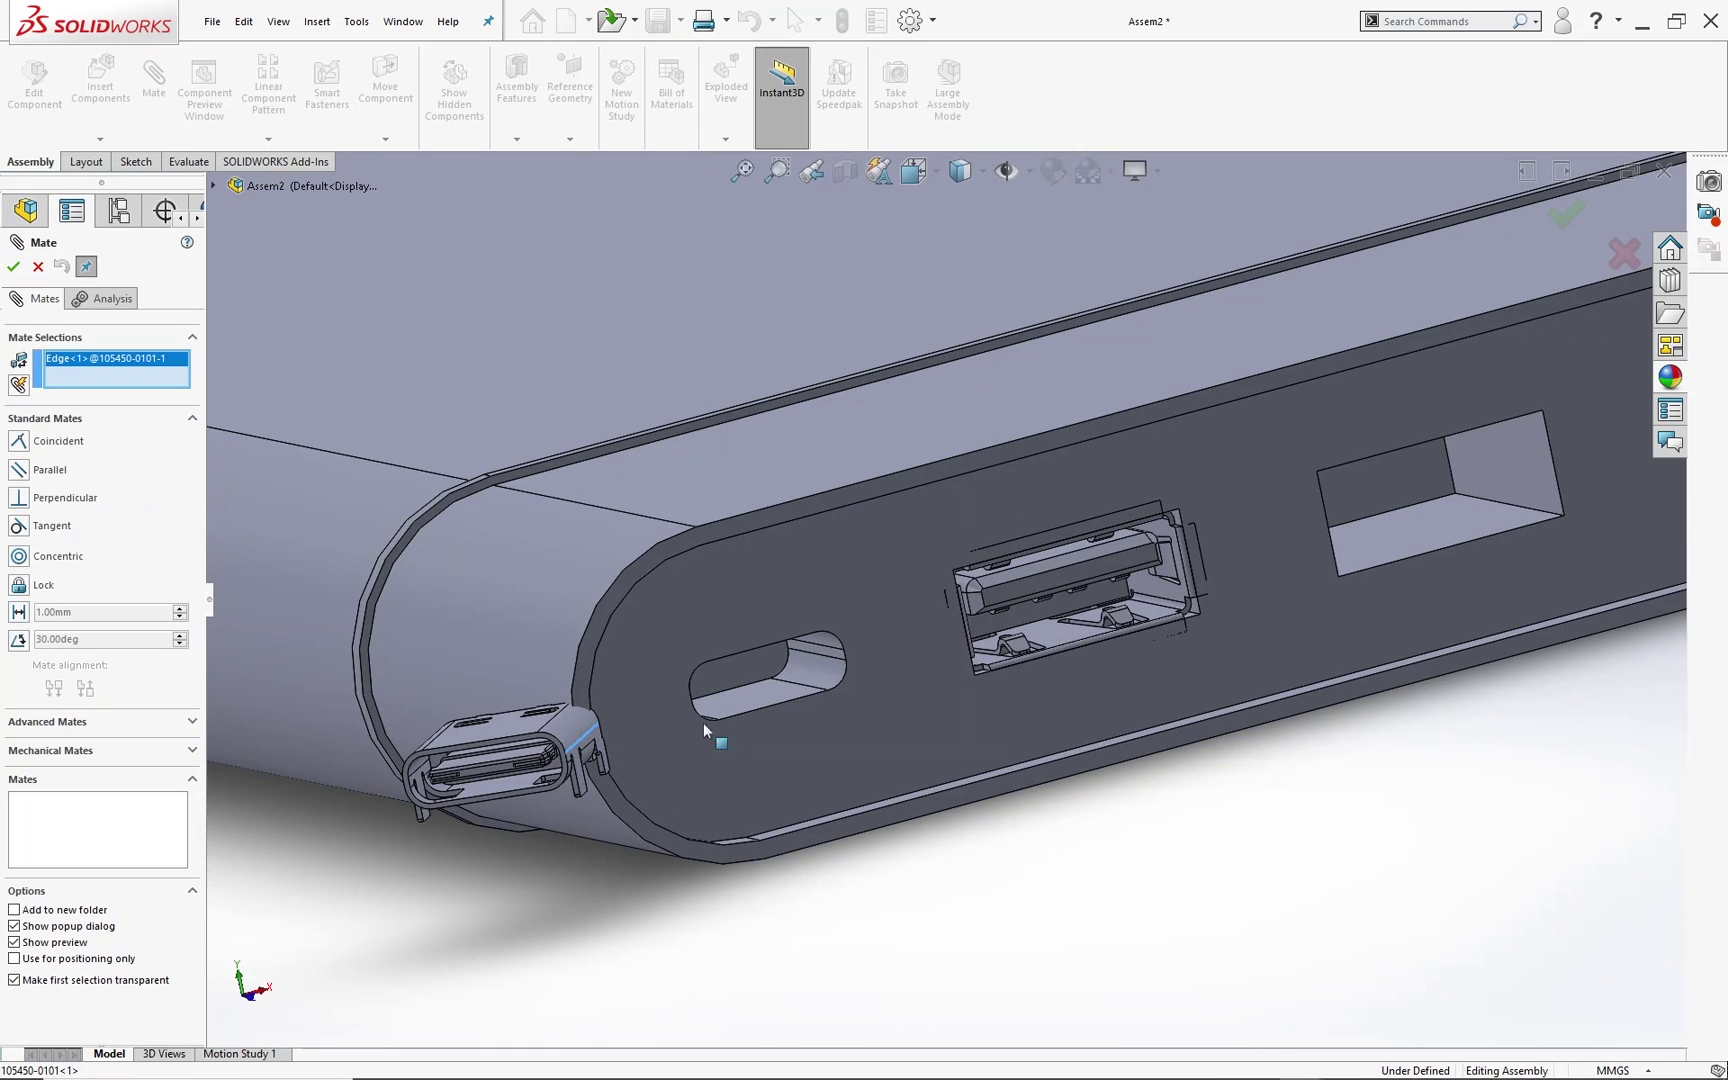
click(829, 660)
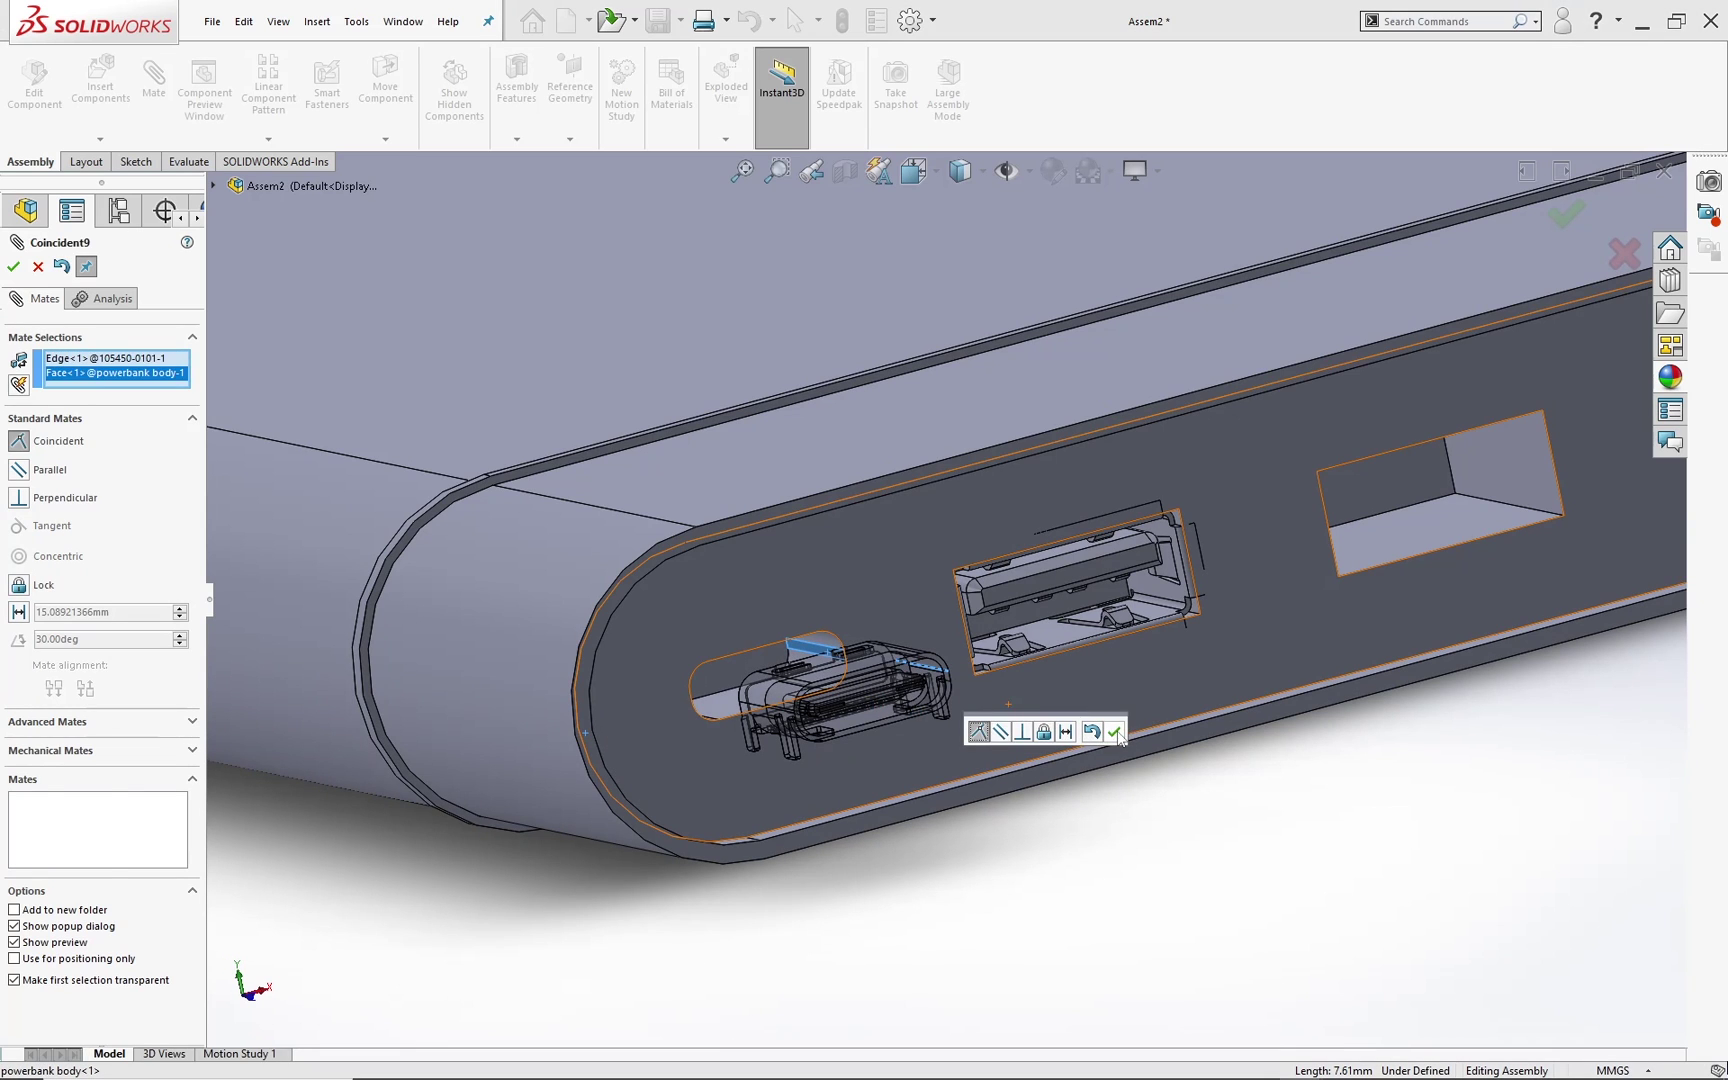
click(1117, 733)
Step: Mate the USB-C connector's front rim face coincident with the body's recessed front face and finish mating
scroll(810, 690, down, 5)
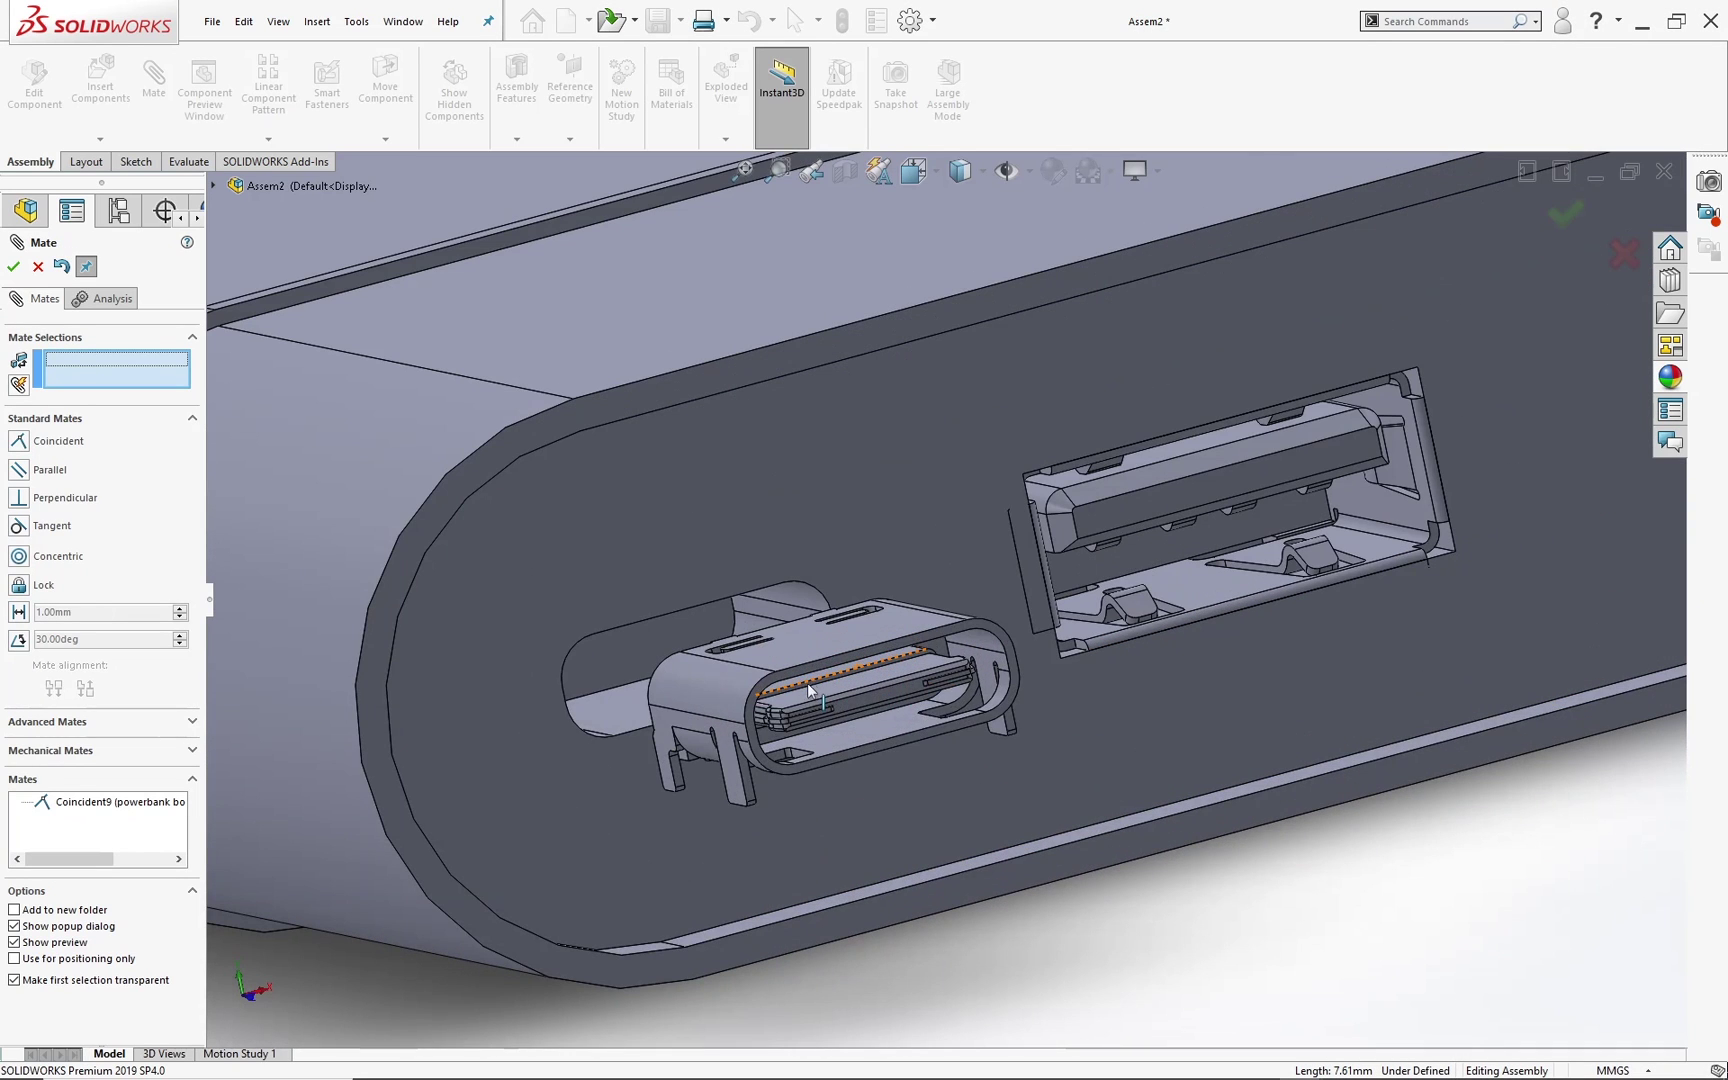
click(800, 688)
click(719, 574)
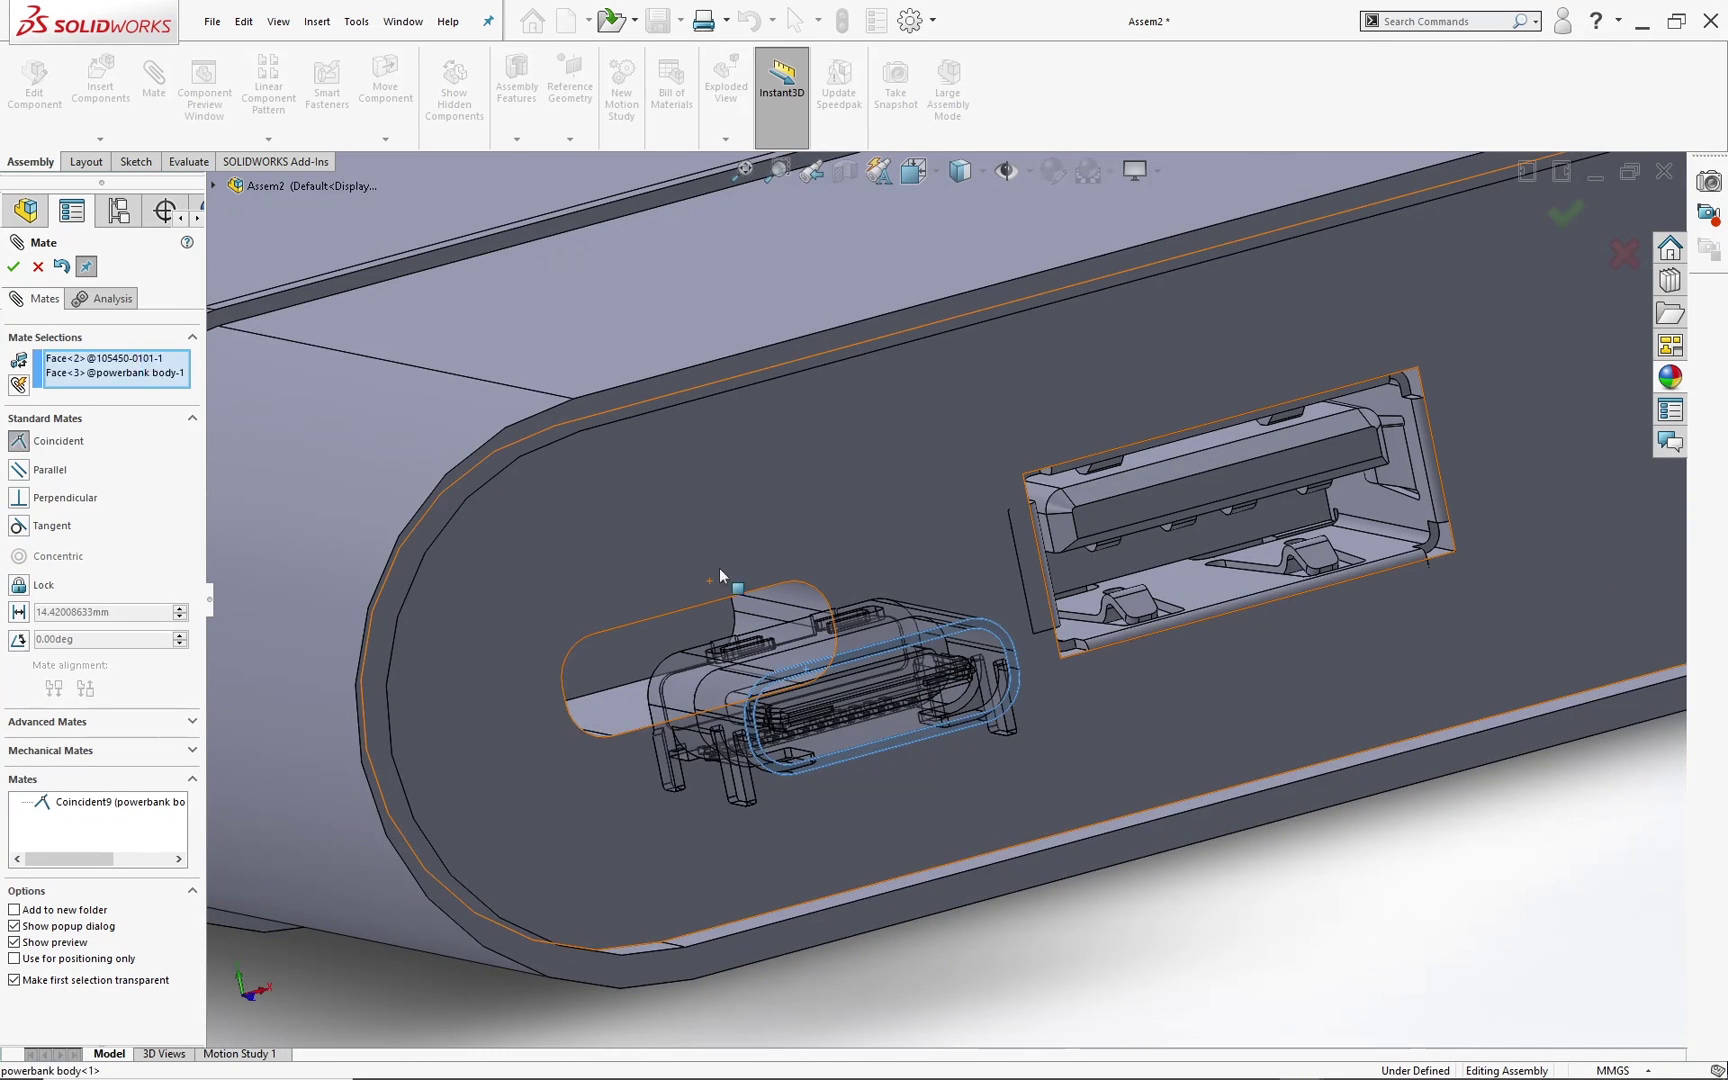
click(1071, 670)
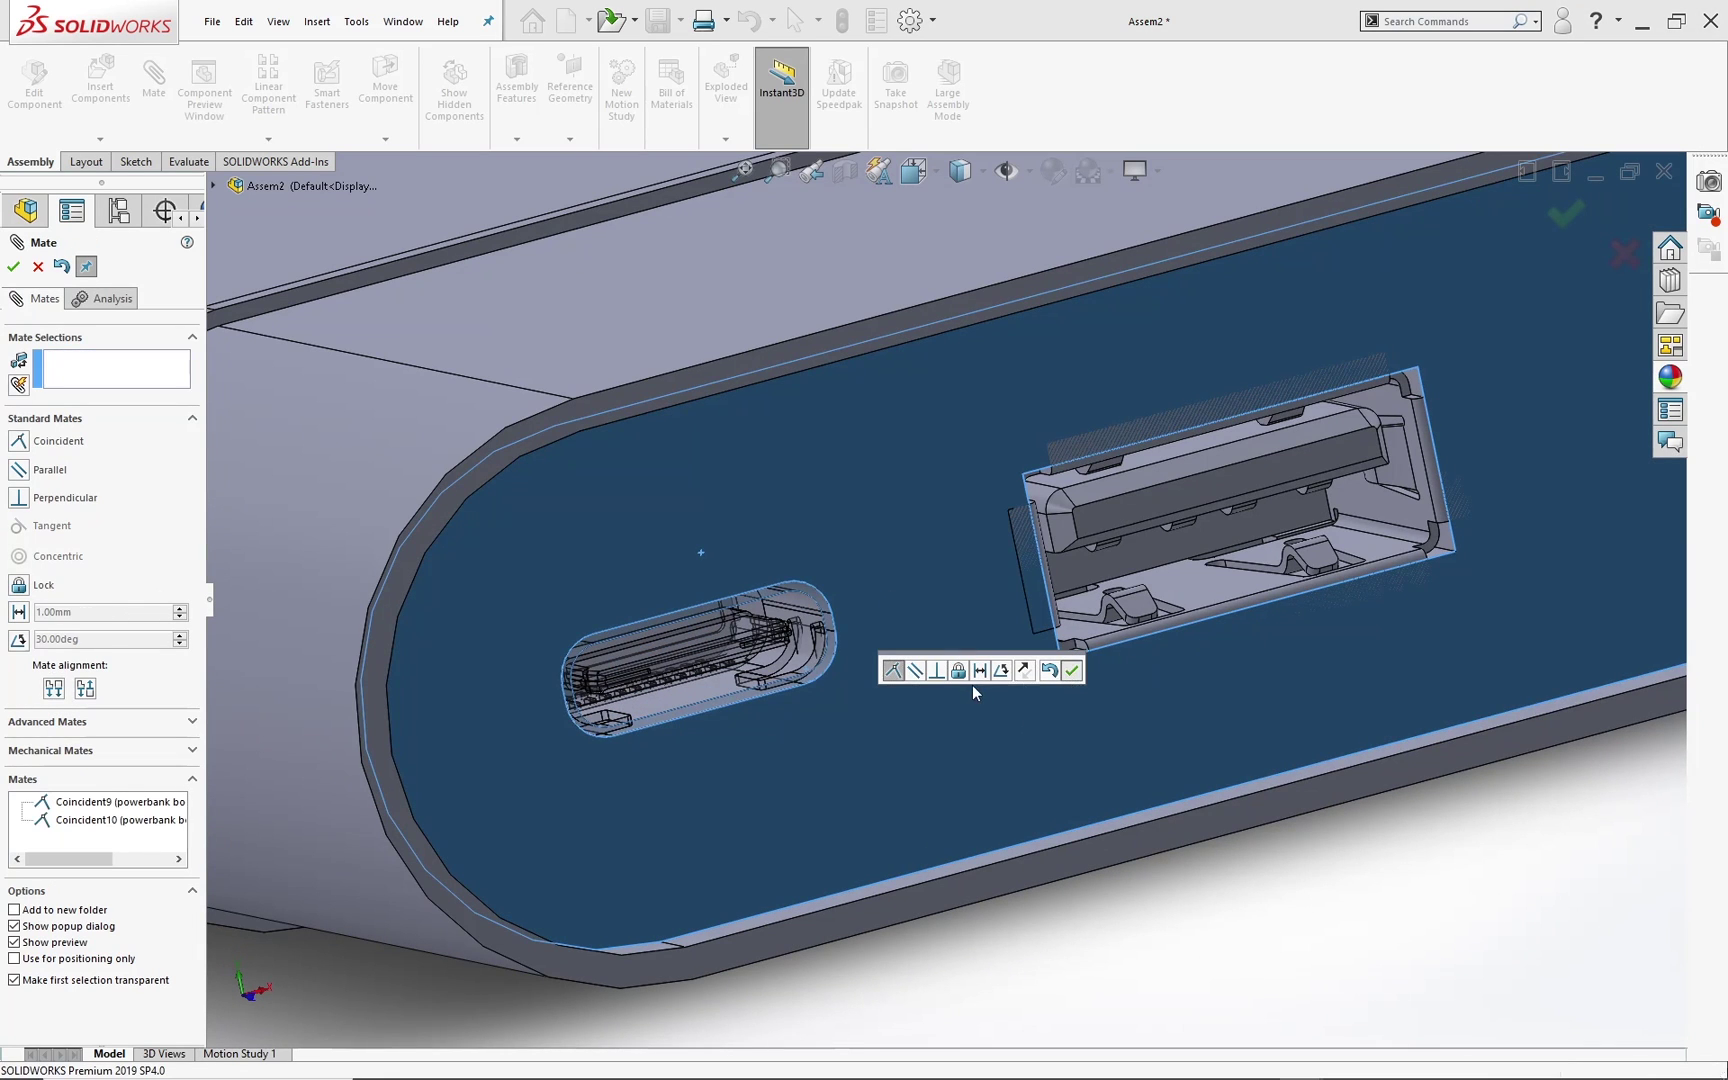
scroll(905, 683, up, 6)
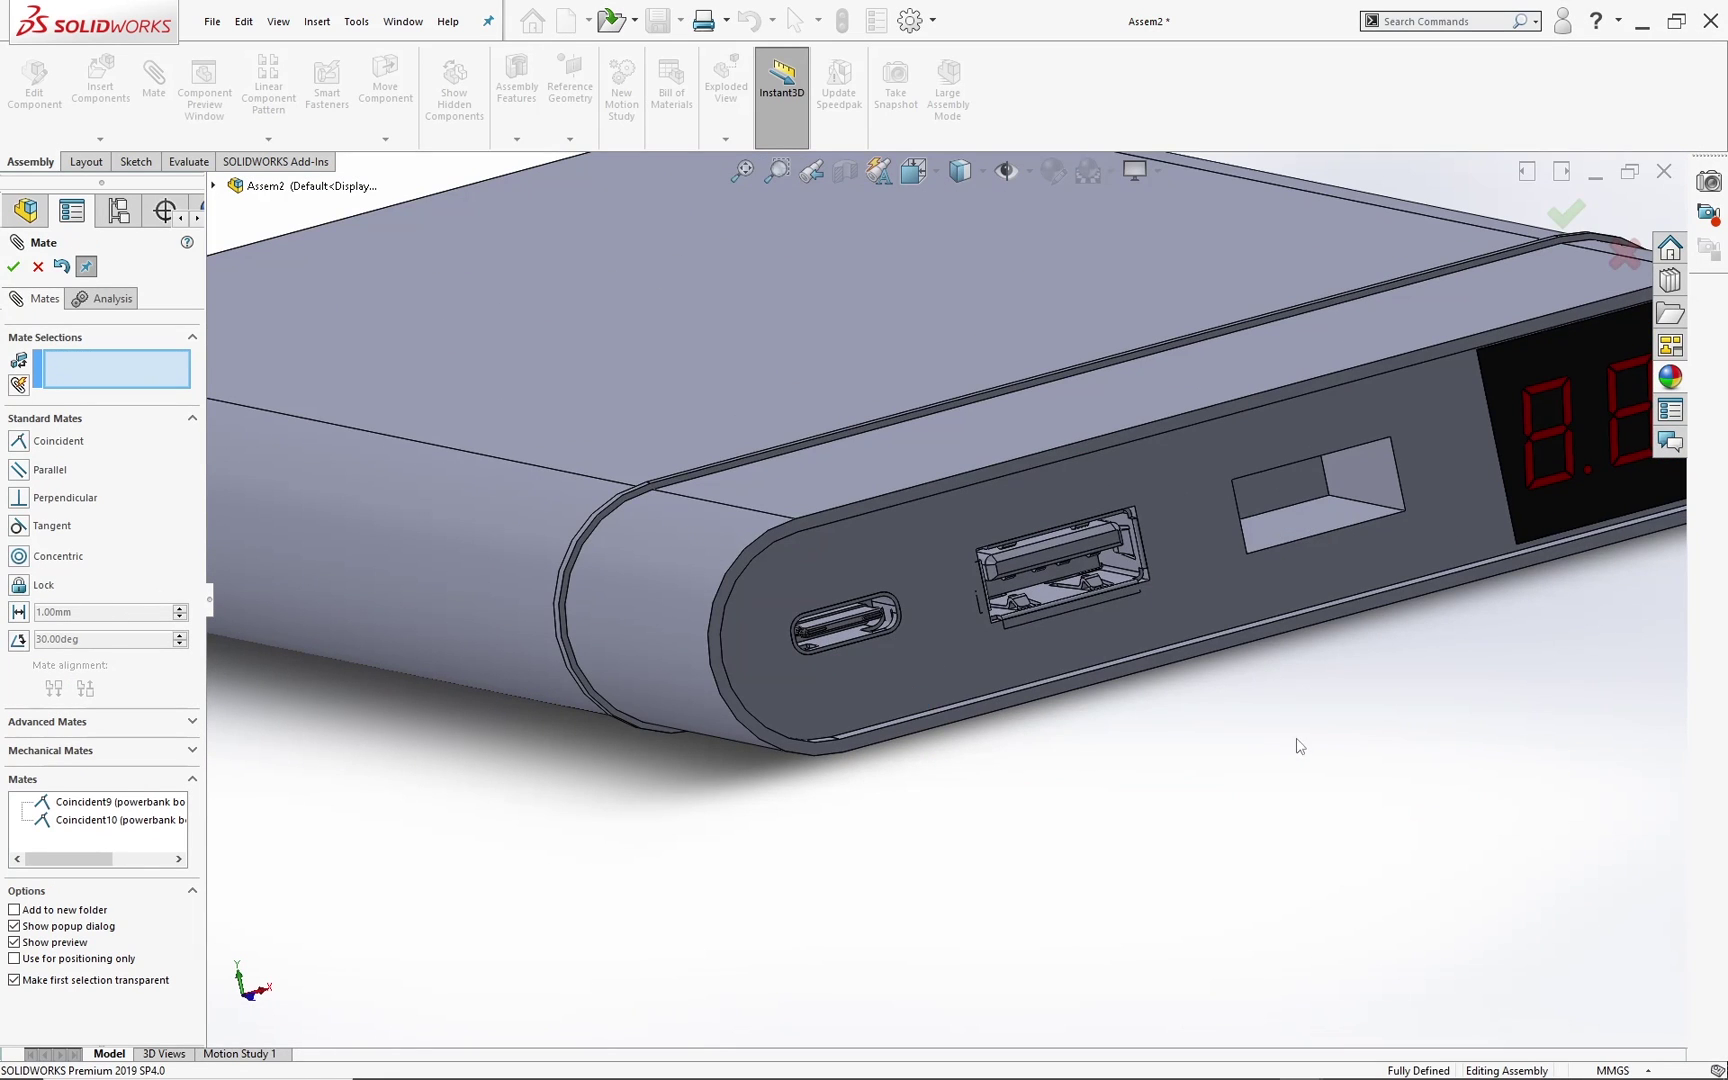
click(1568, 215)
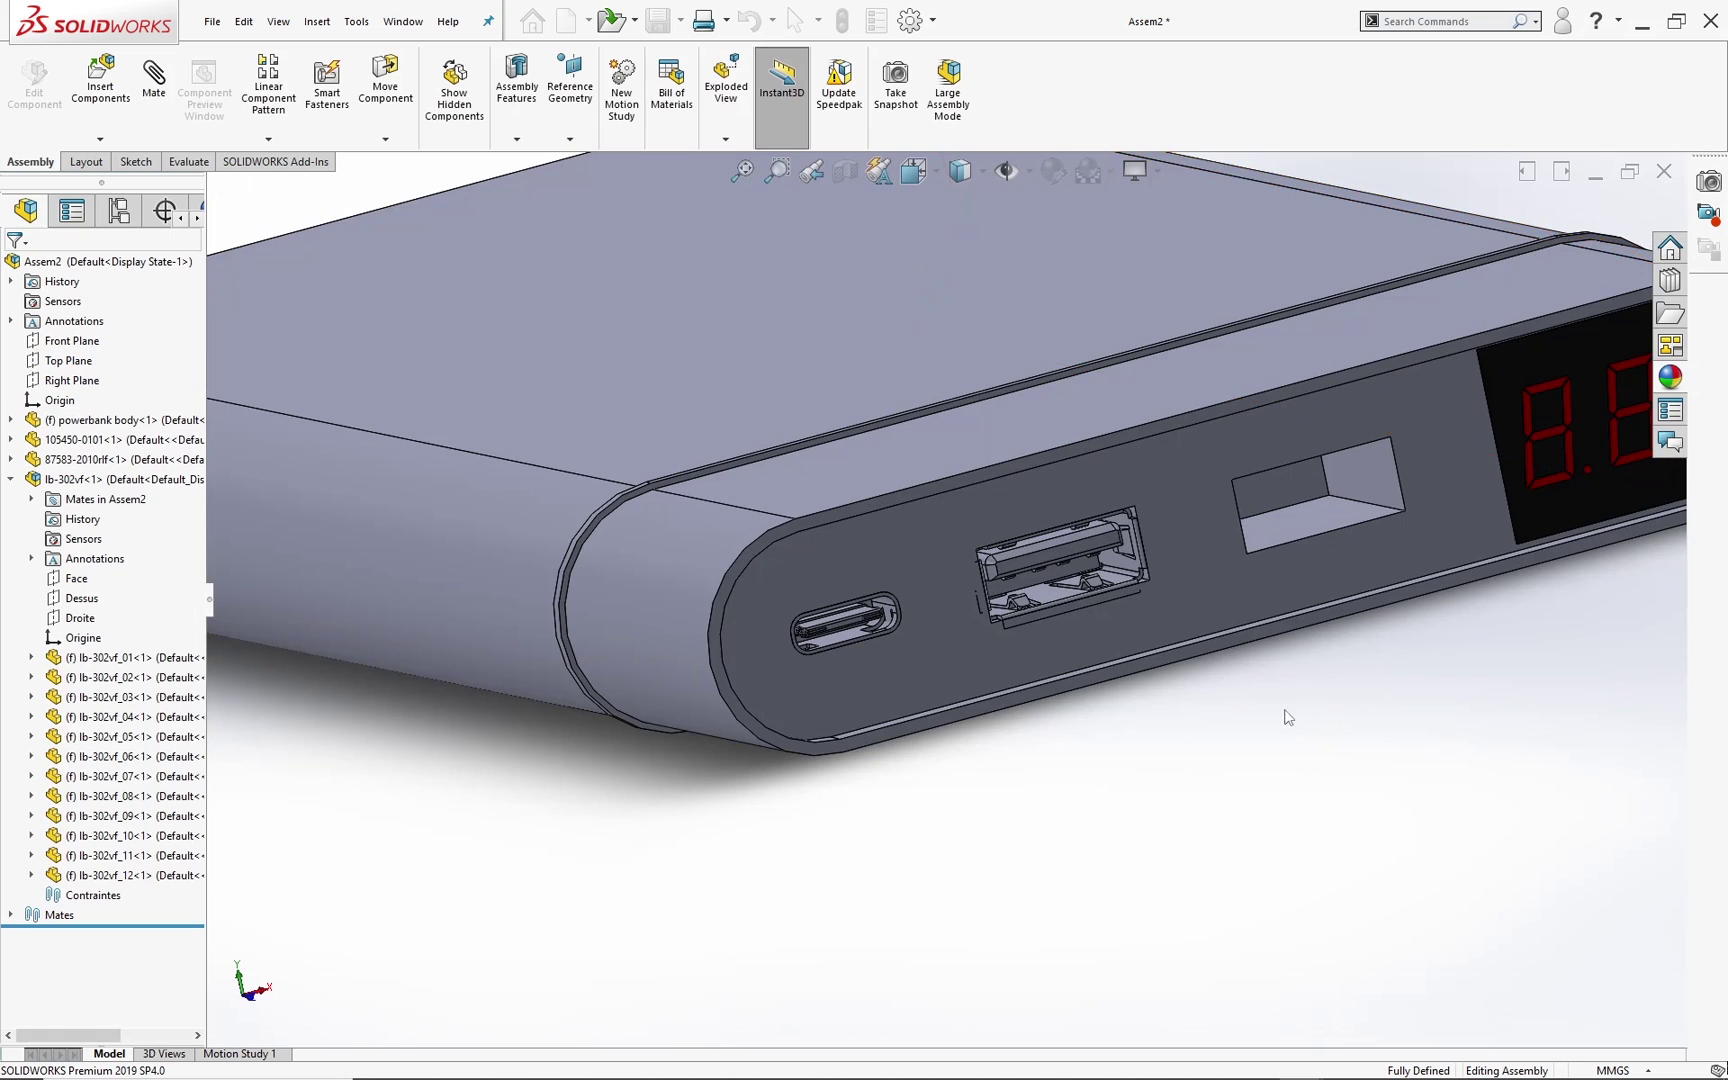
Step: Duplicate the mated USB-A connector 87583-2010rlf and place the copy just below the body's front face
middle_drag(1331, 714, 1136, 773)
scroll(1098, 641, up, 3)
scroll(1245, 477, down, 6)
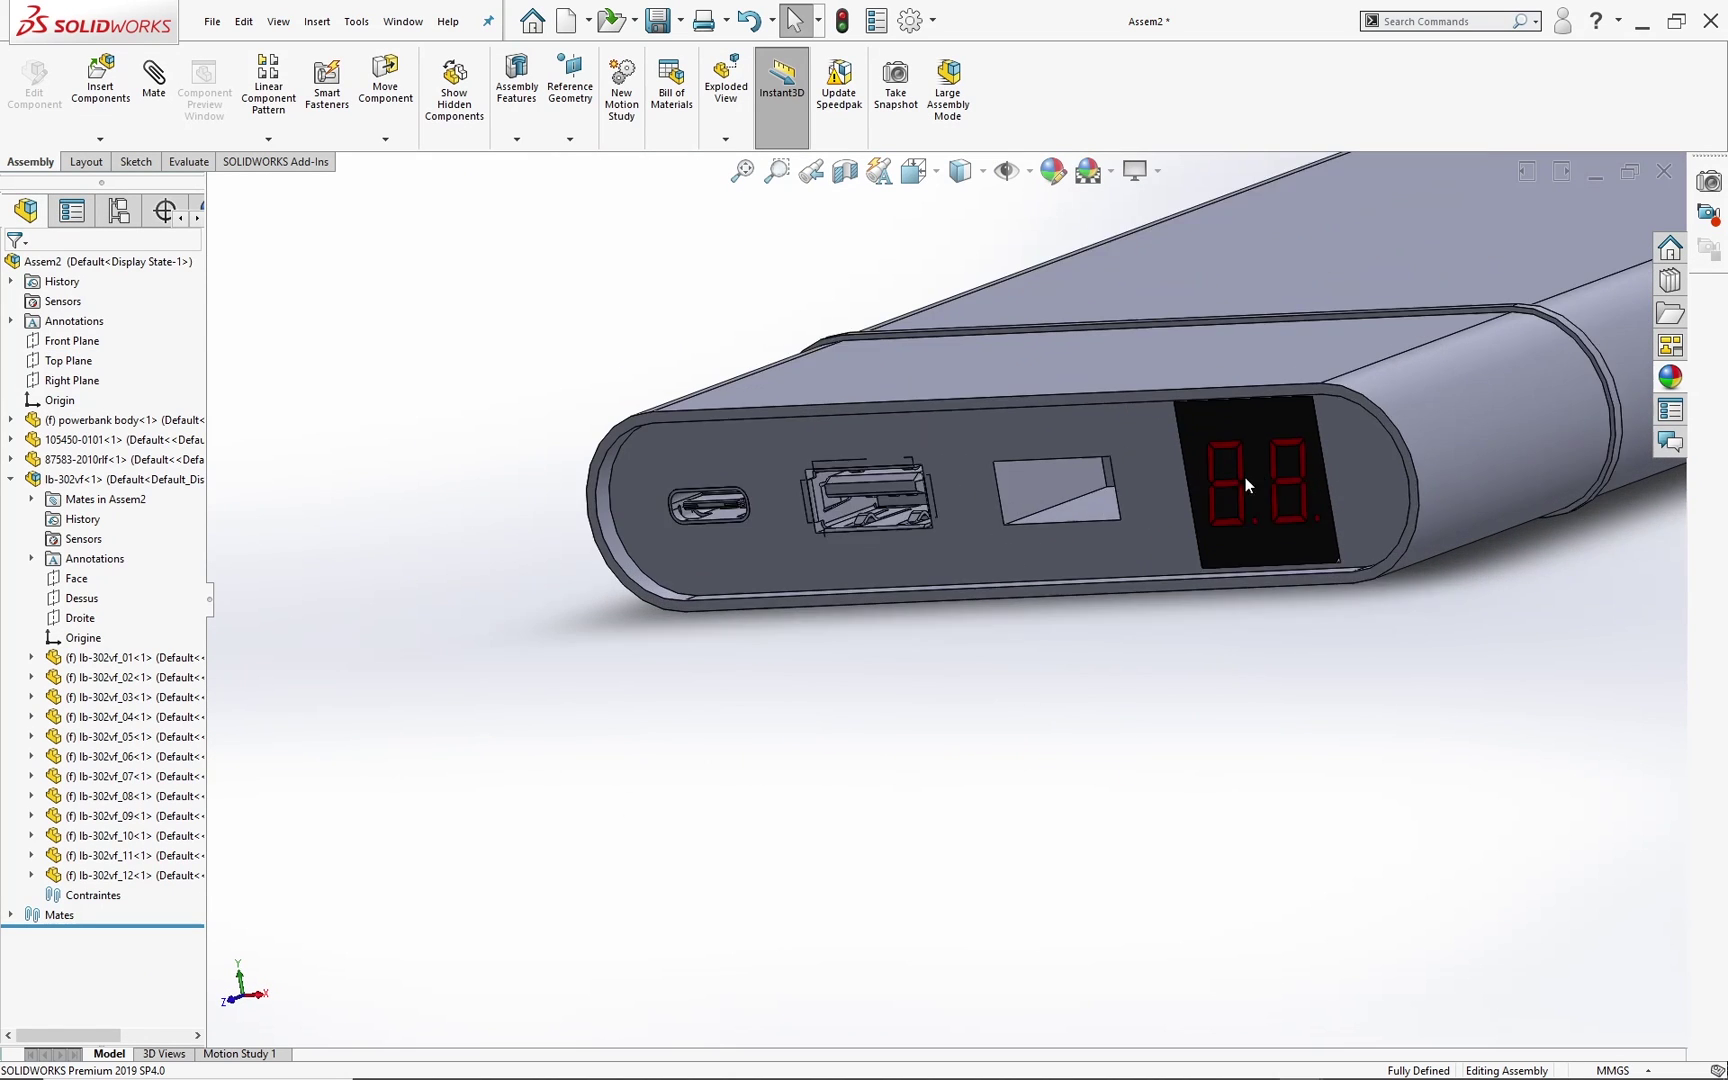
scroll(680, 531, down, 2)
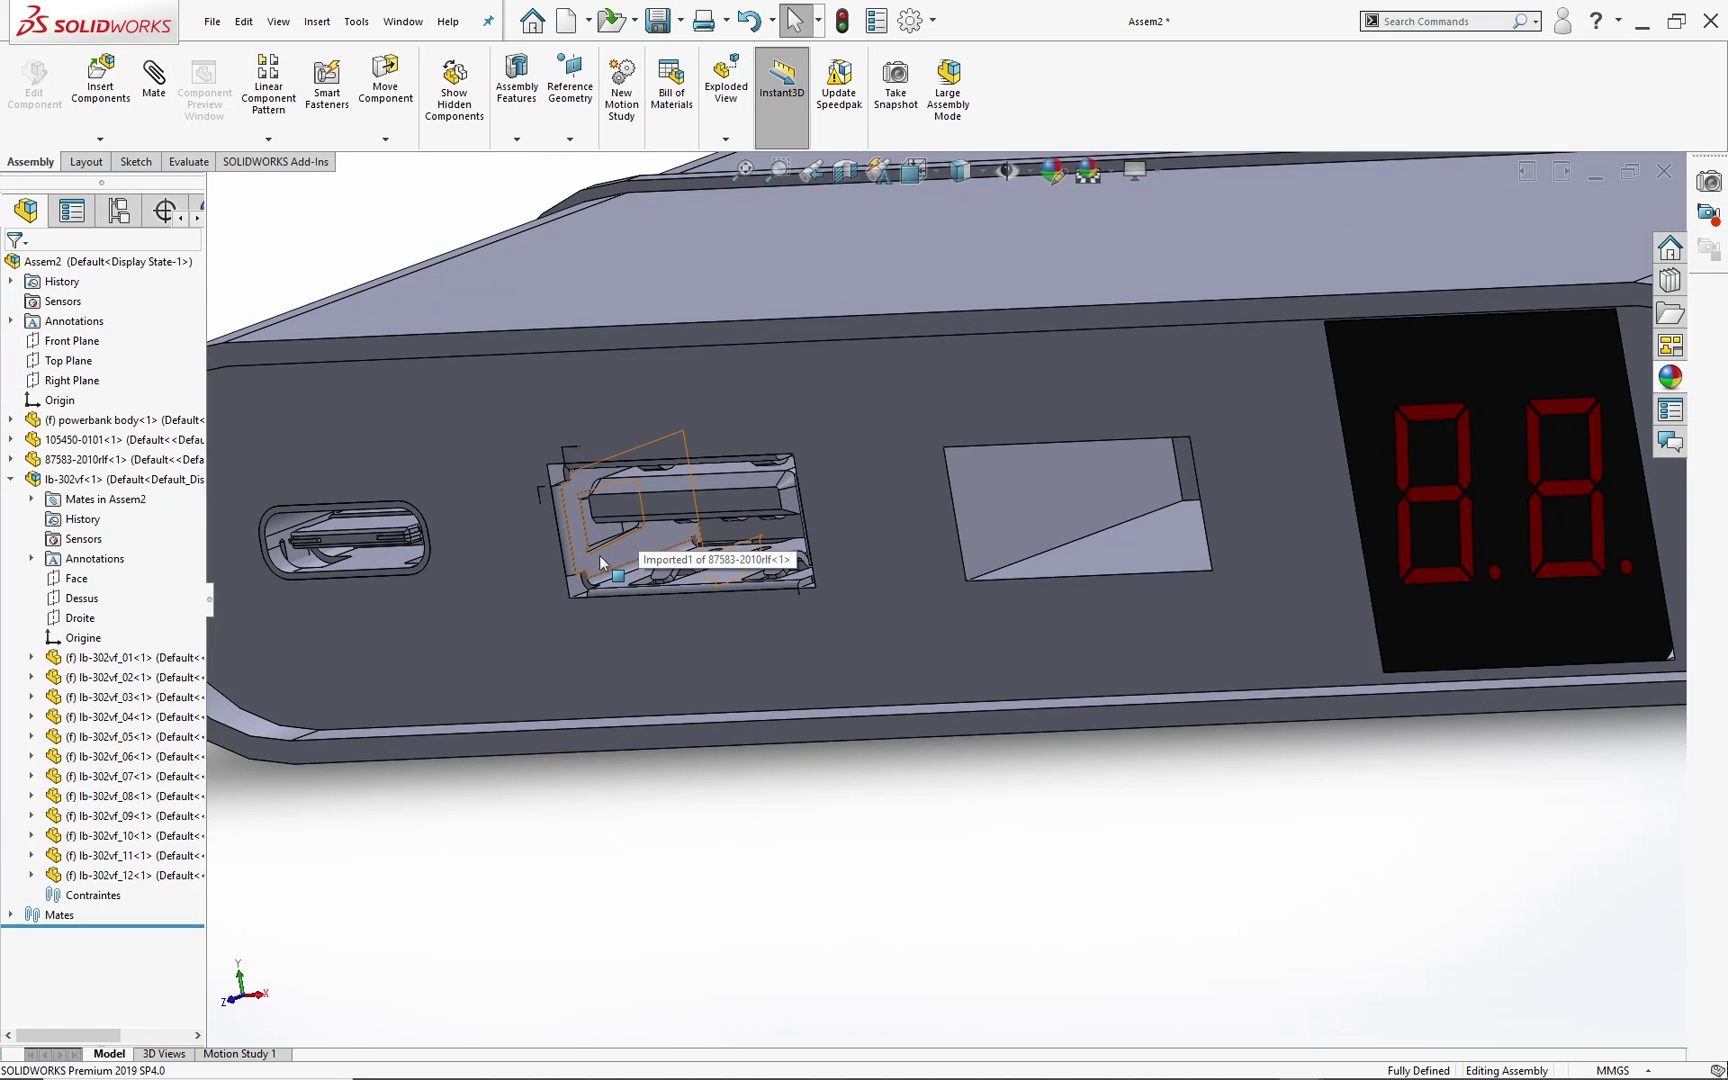
click(600, 556)
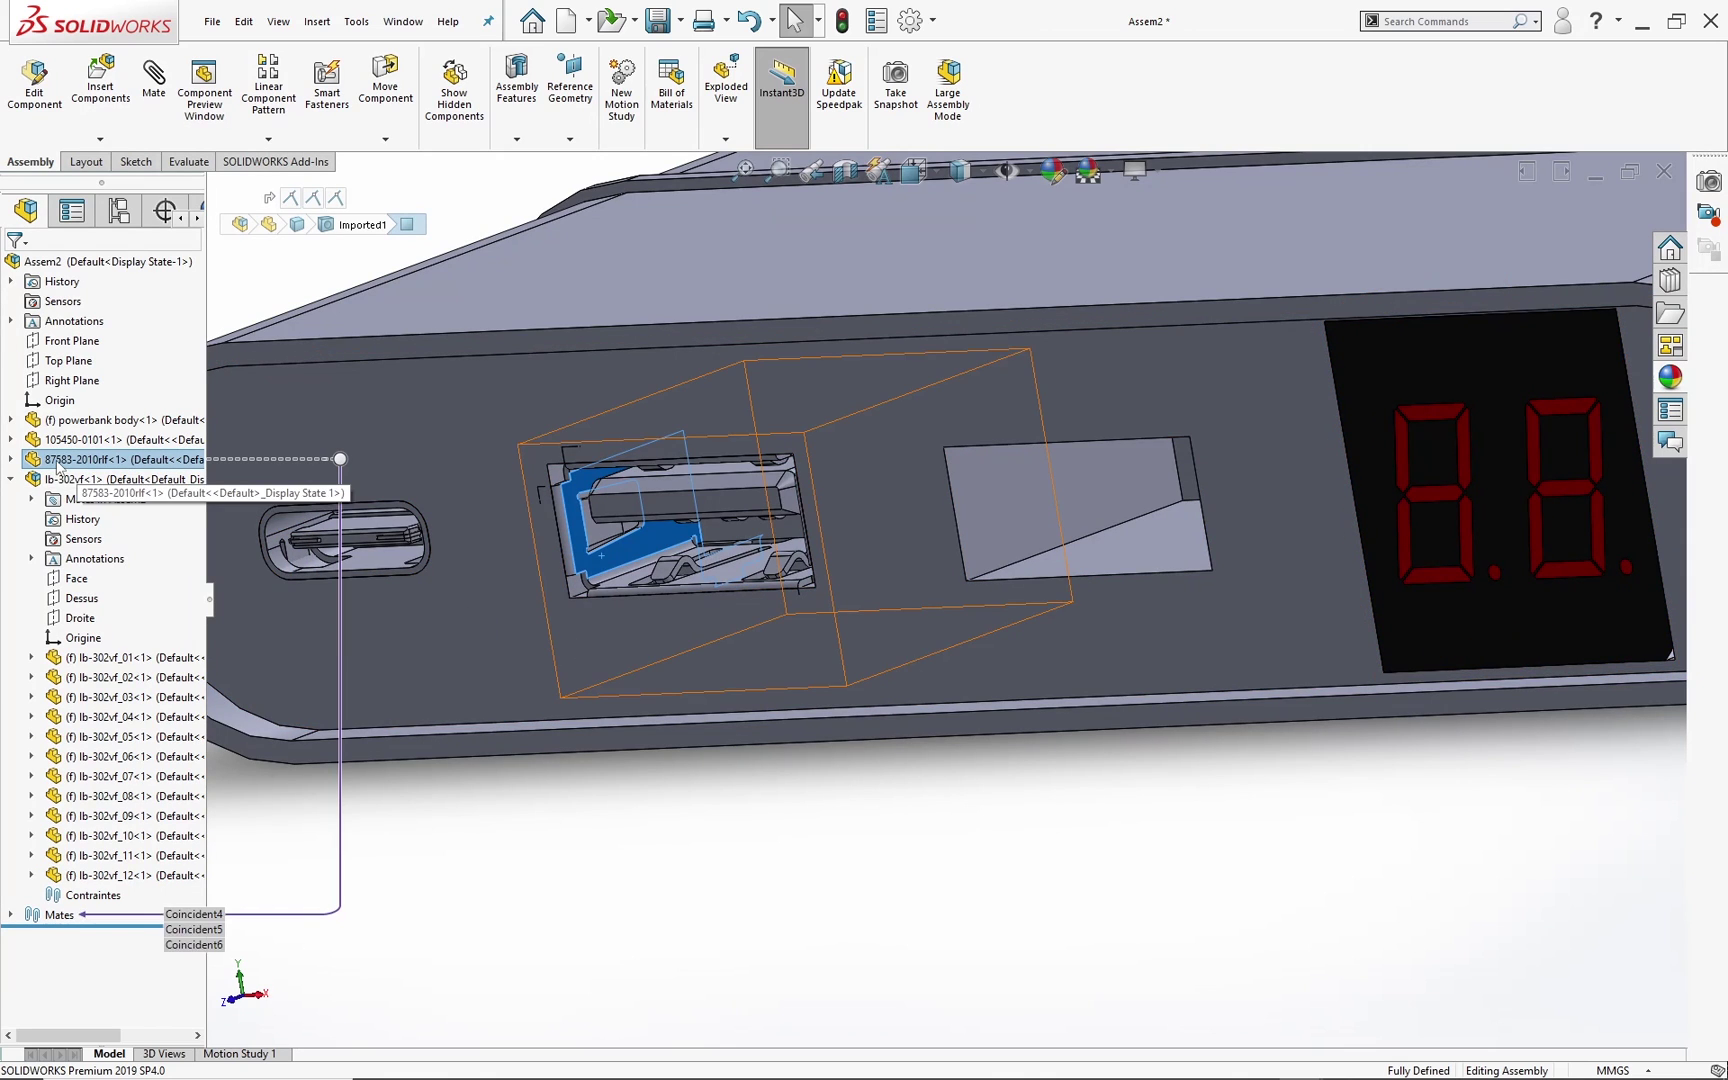
click(62, 462)
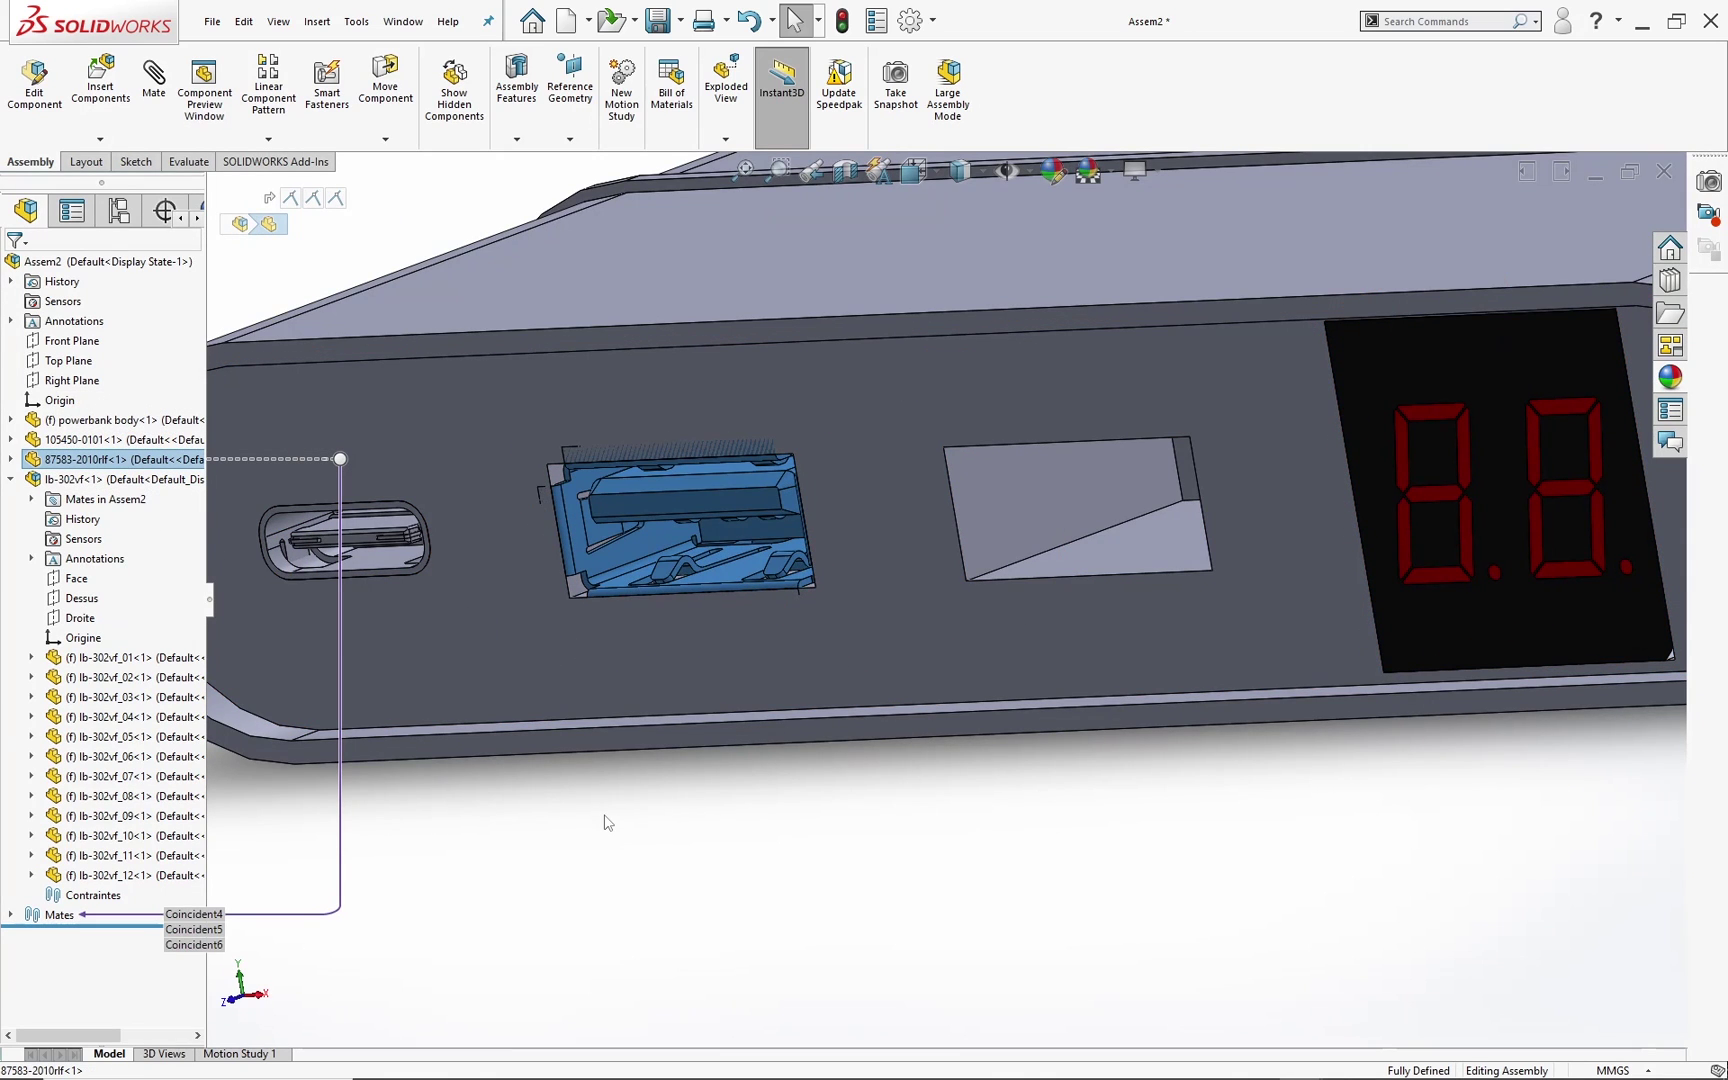
click(690, 881)
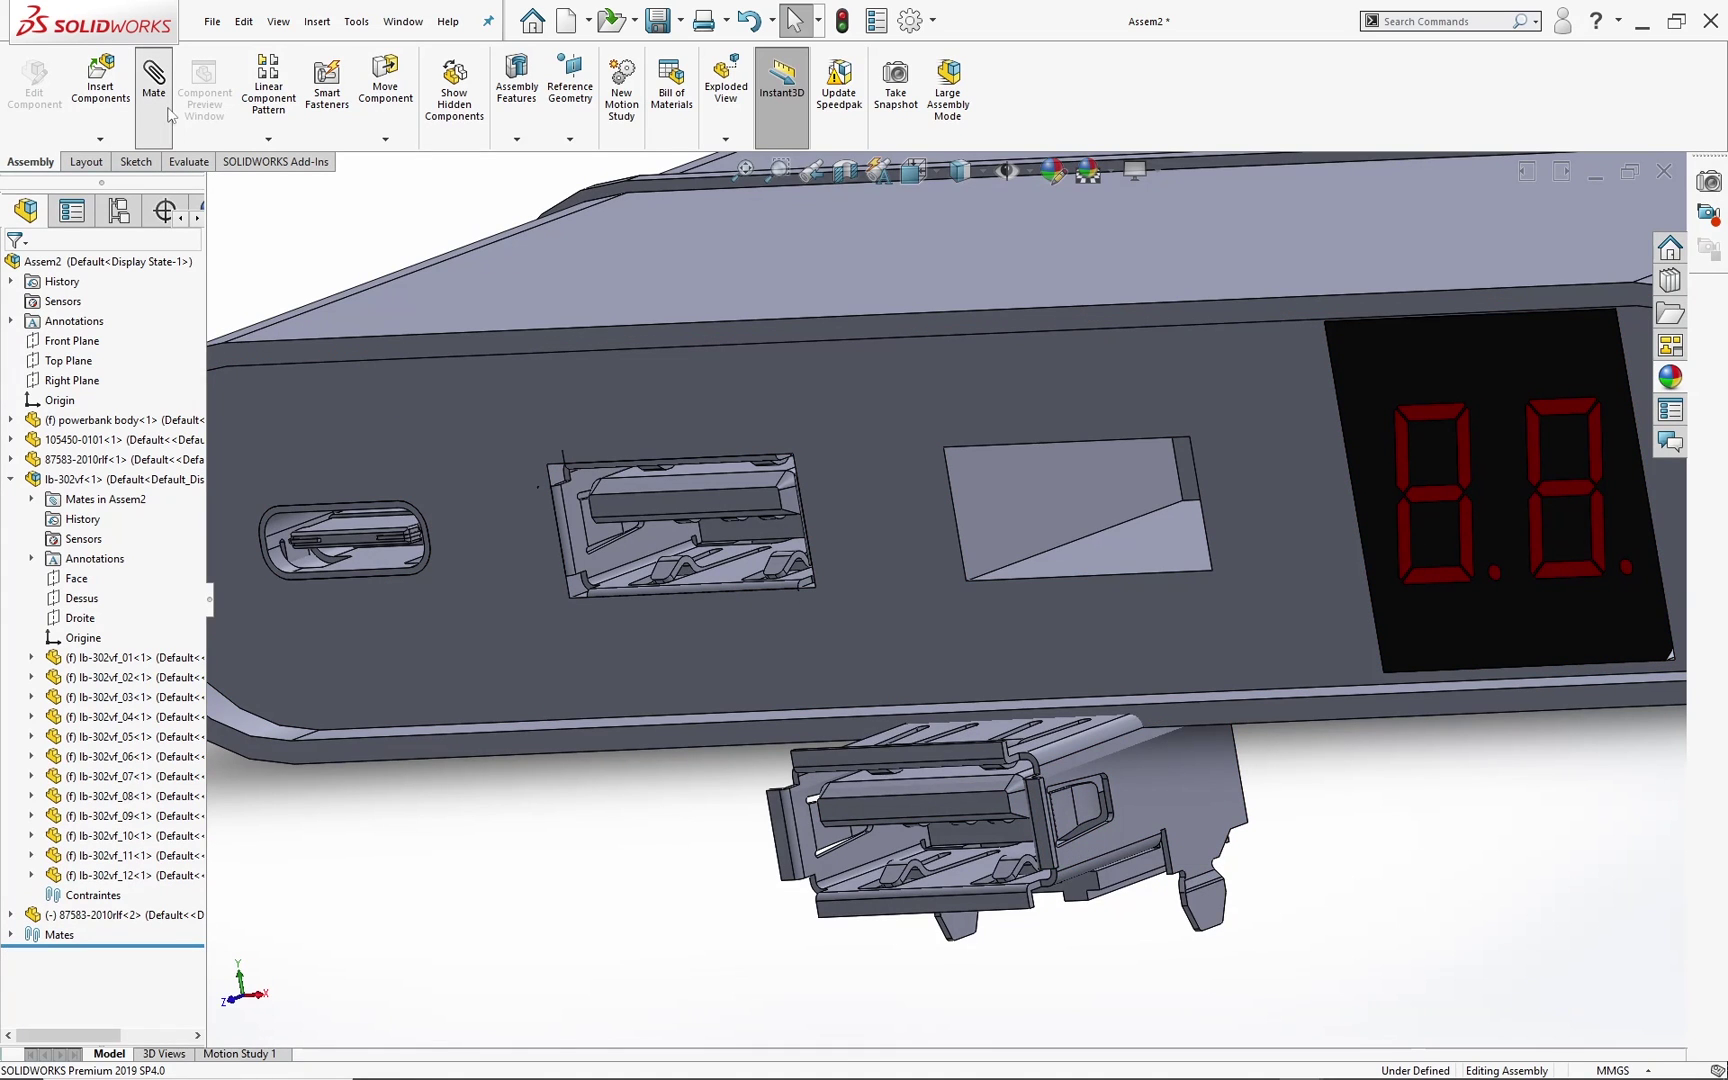
Step: Mate the copied USB-A connector's right side face coincident with the right side wall of the empty rectangular opening
click(1149, 778)
middle_drag(1215, 592, 1223, 540)
click(1212, 552)
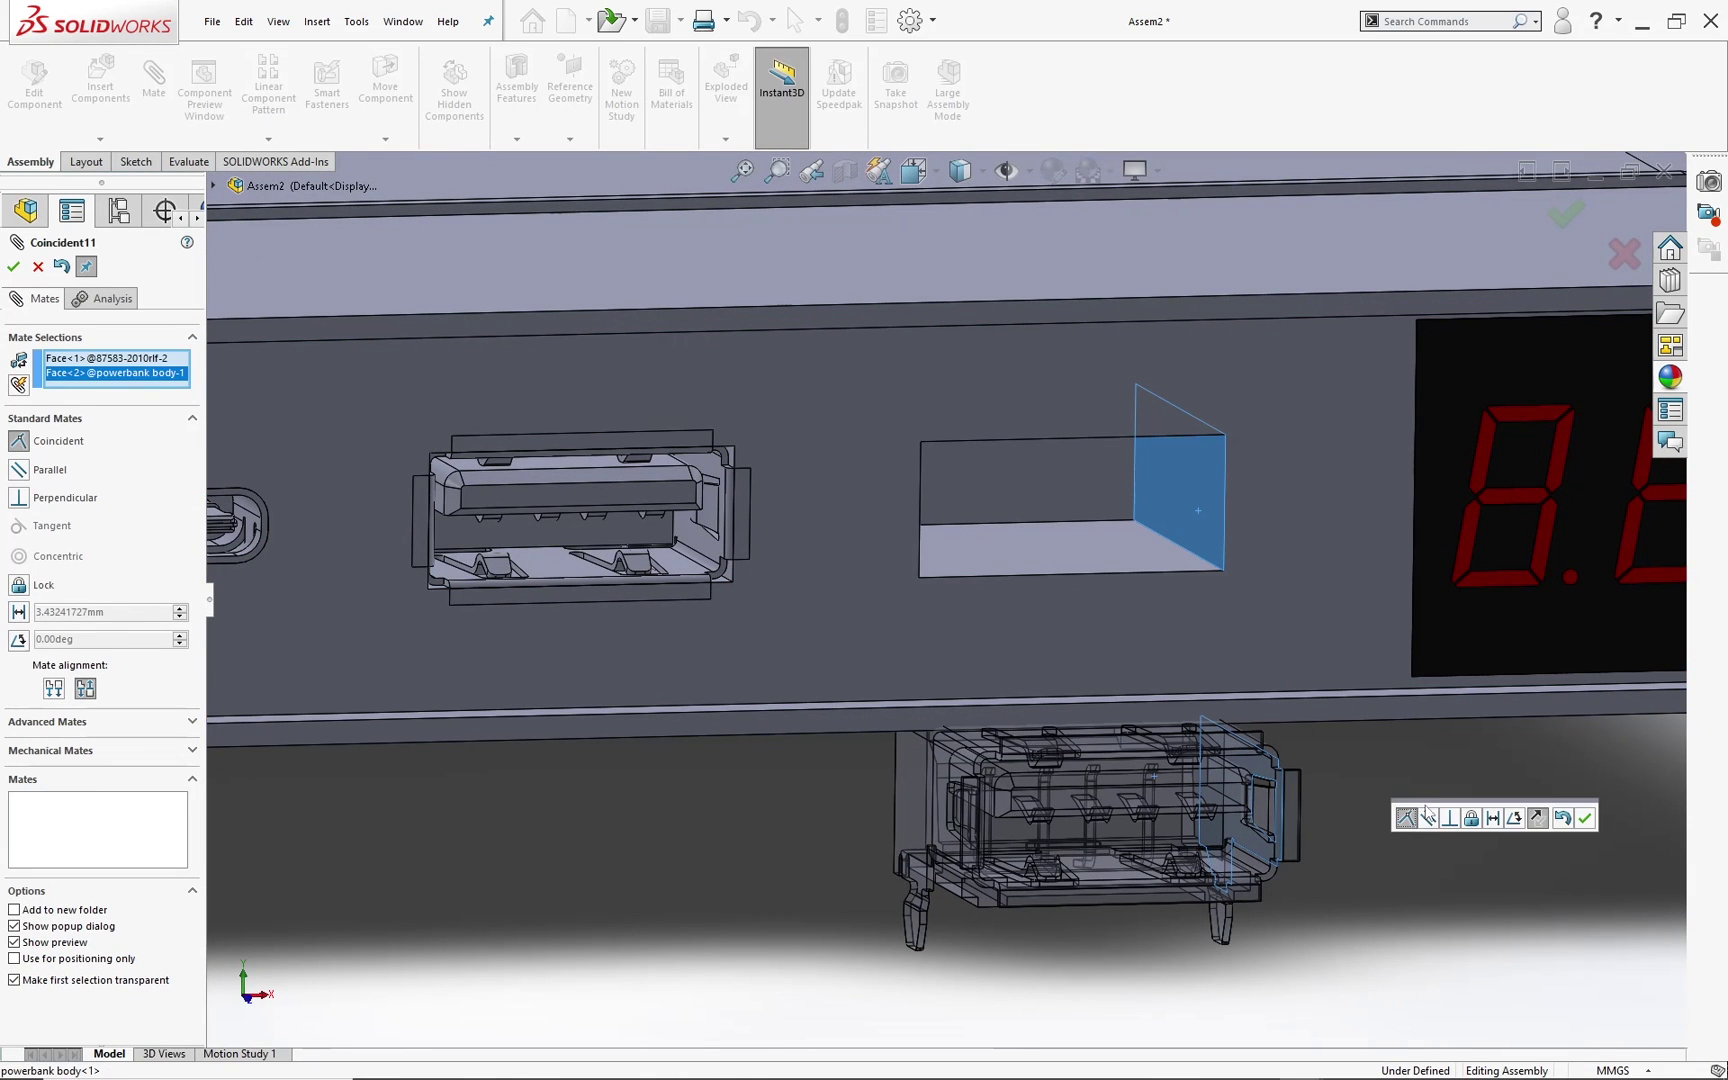
click(1587, 818)
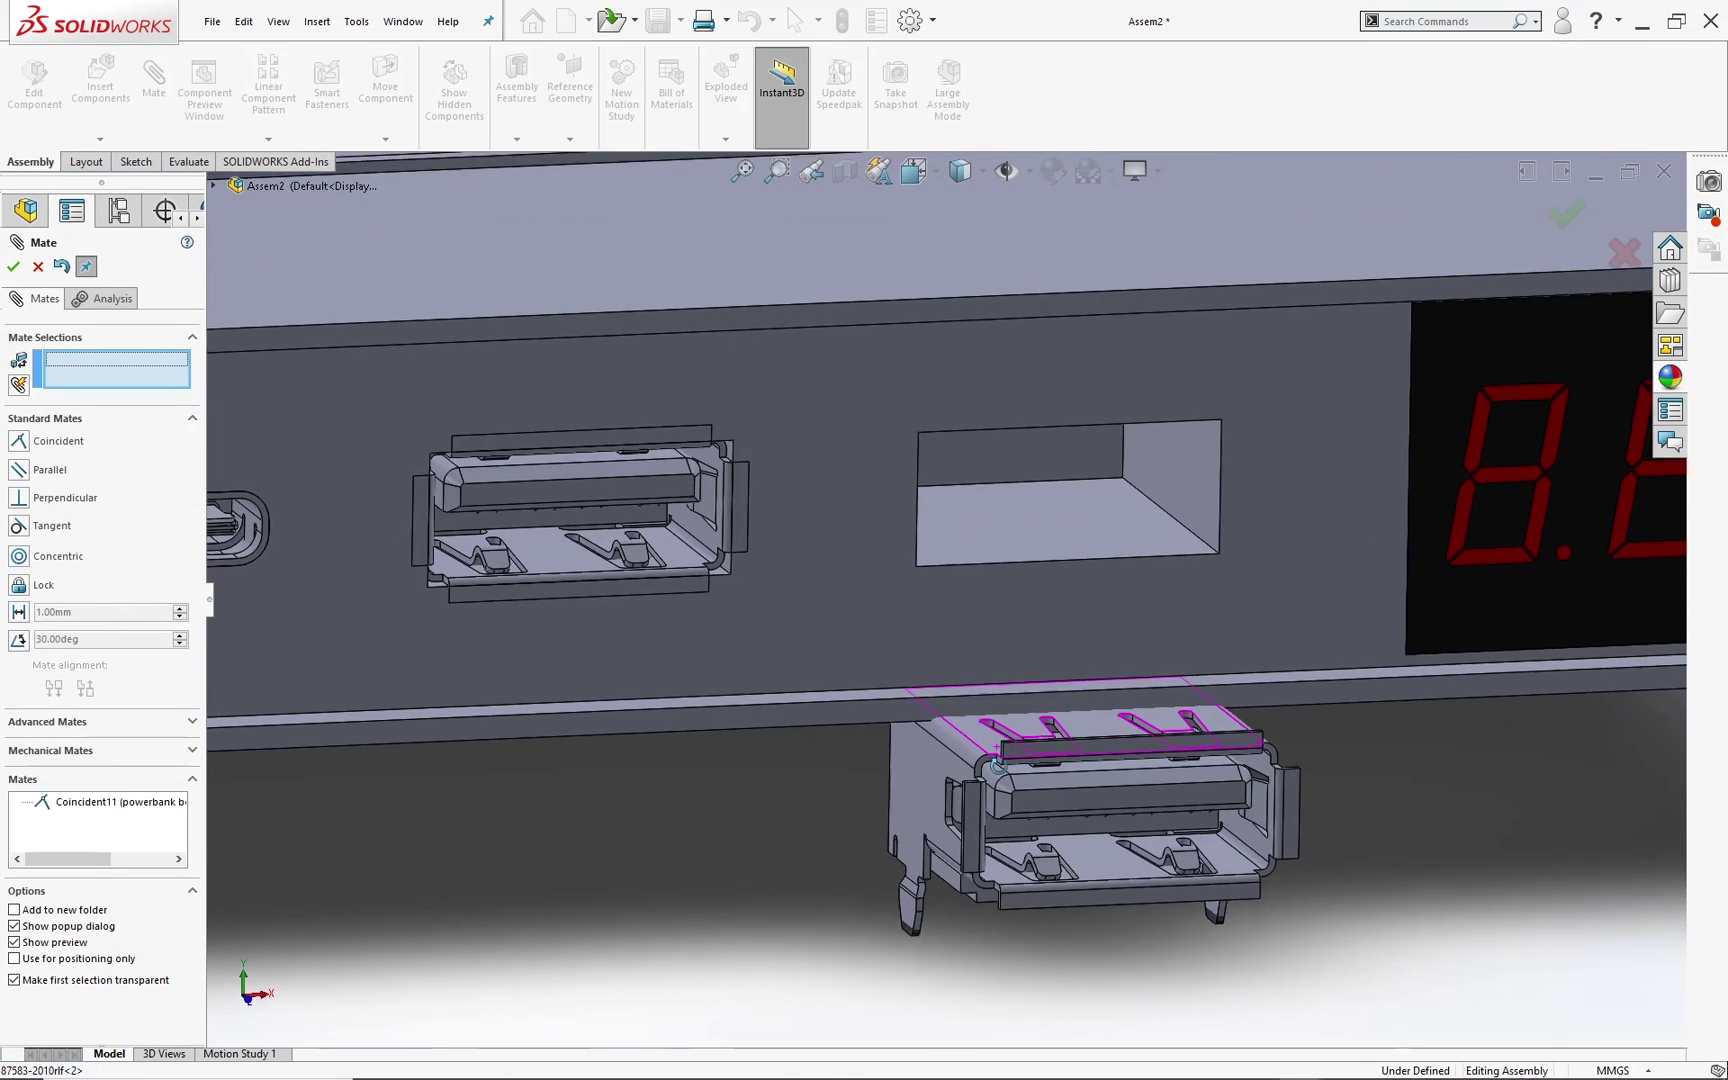
Step: Mate the copied USB-A connector's top face coincident with the upper wall of the second rectangular opening
click(1090, 748)
middle_drag(1090, 748, 1107, 586)
click(1110, 648)
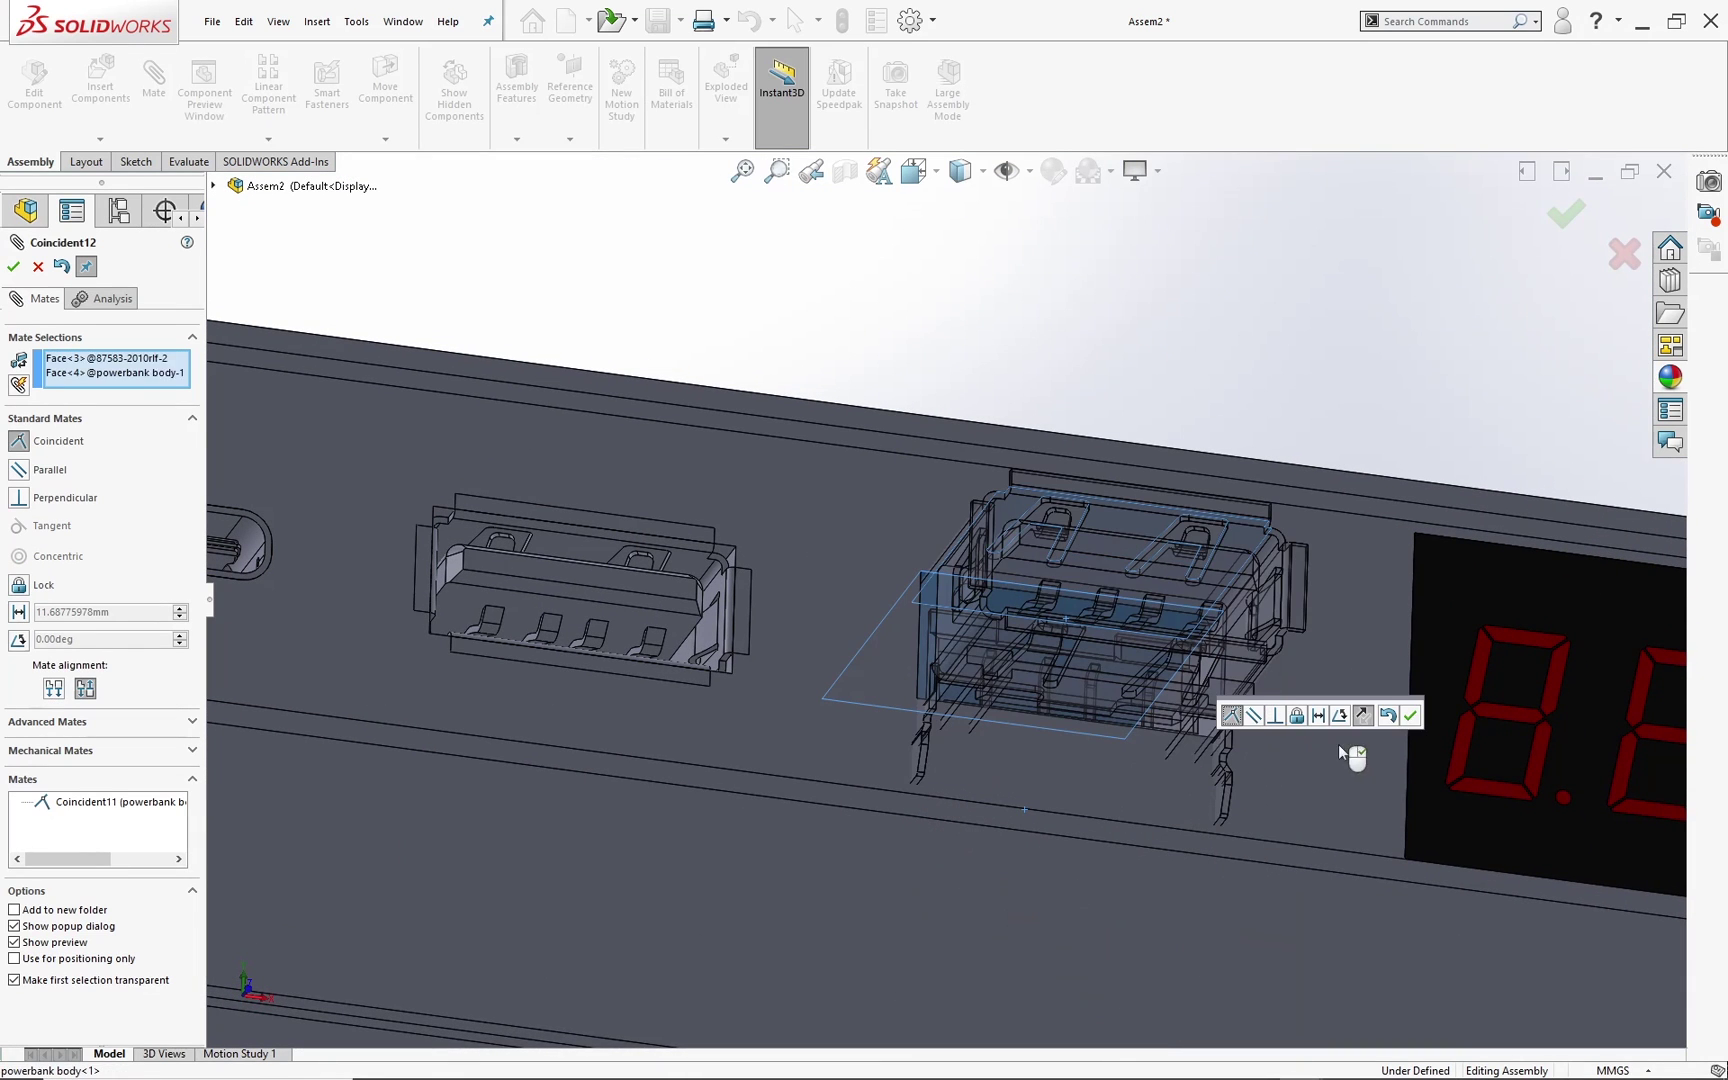
click(1395, 713)
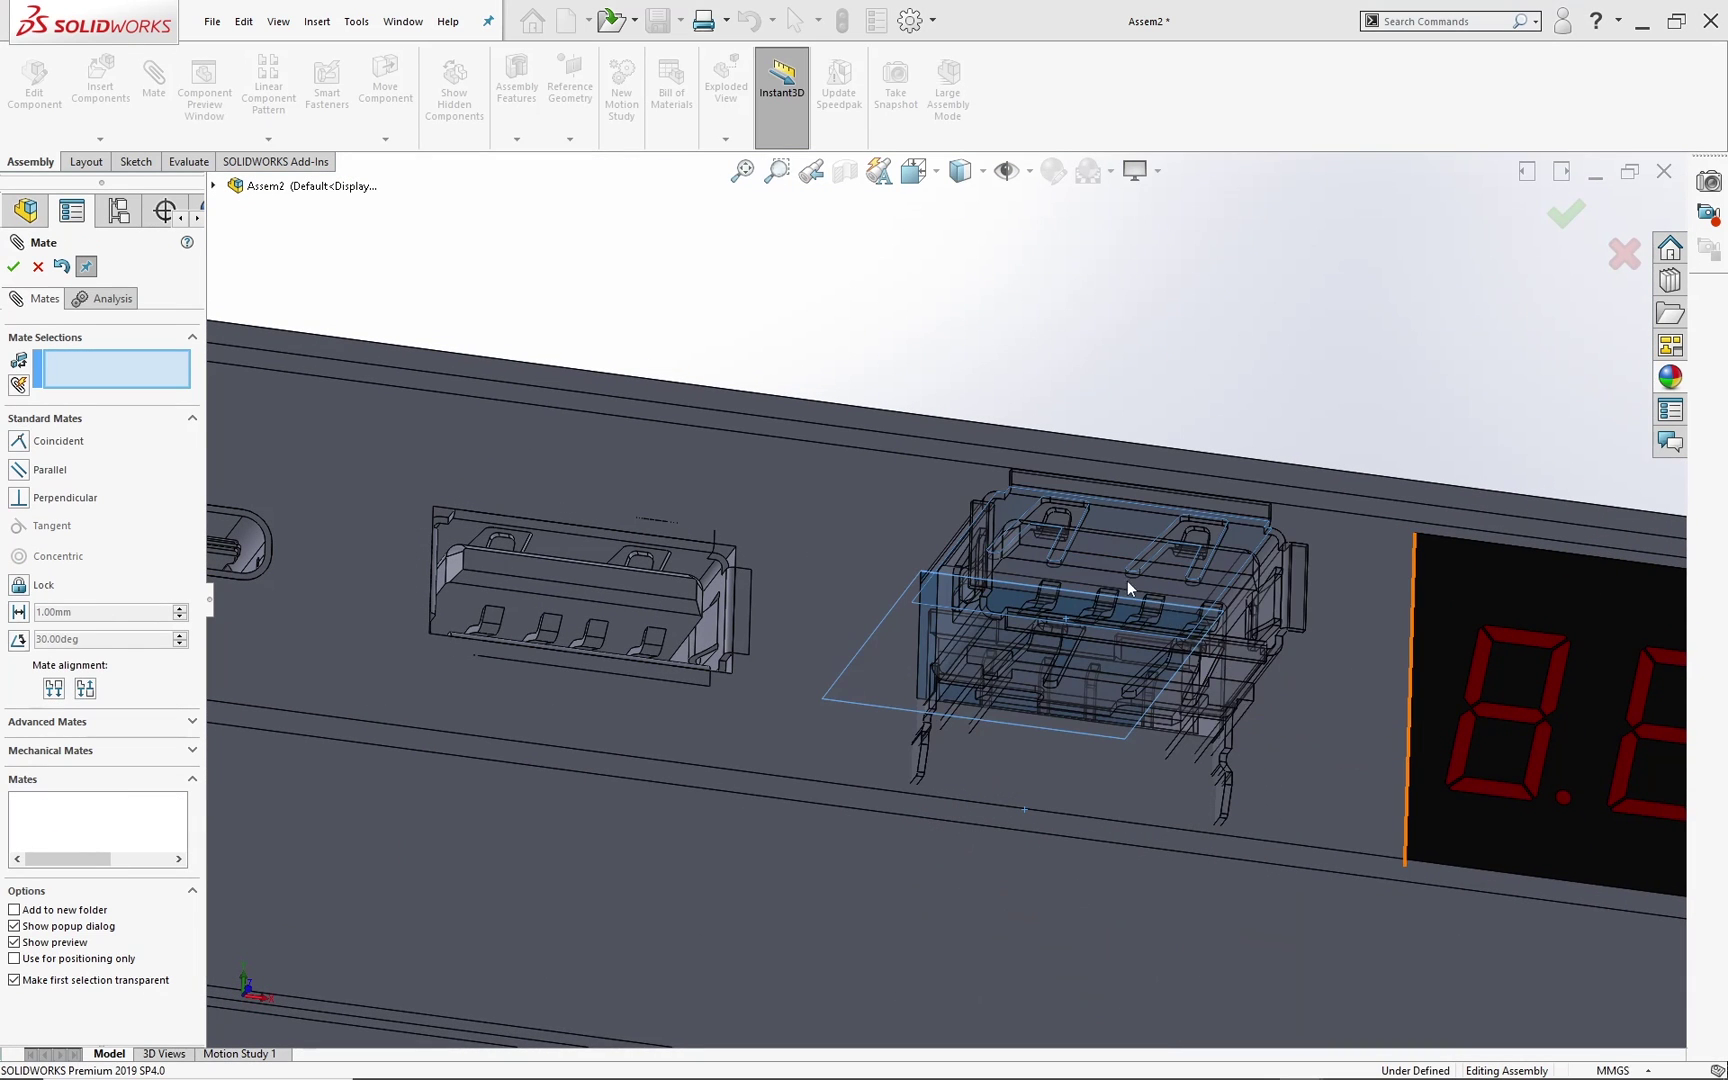
Step: Mate the copied USB-A connector's front flange face coincident with the body's recessed front face and finish mating
click(1071, 488)
click(880, 514)
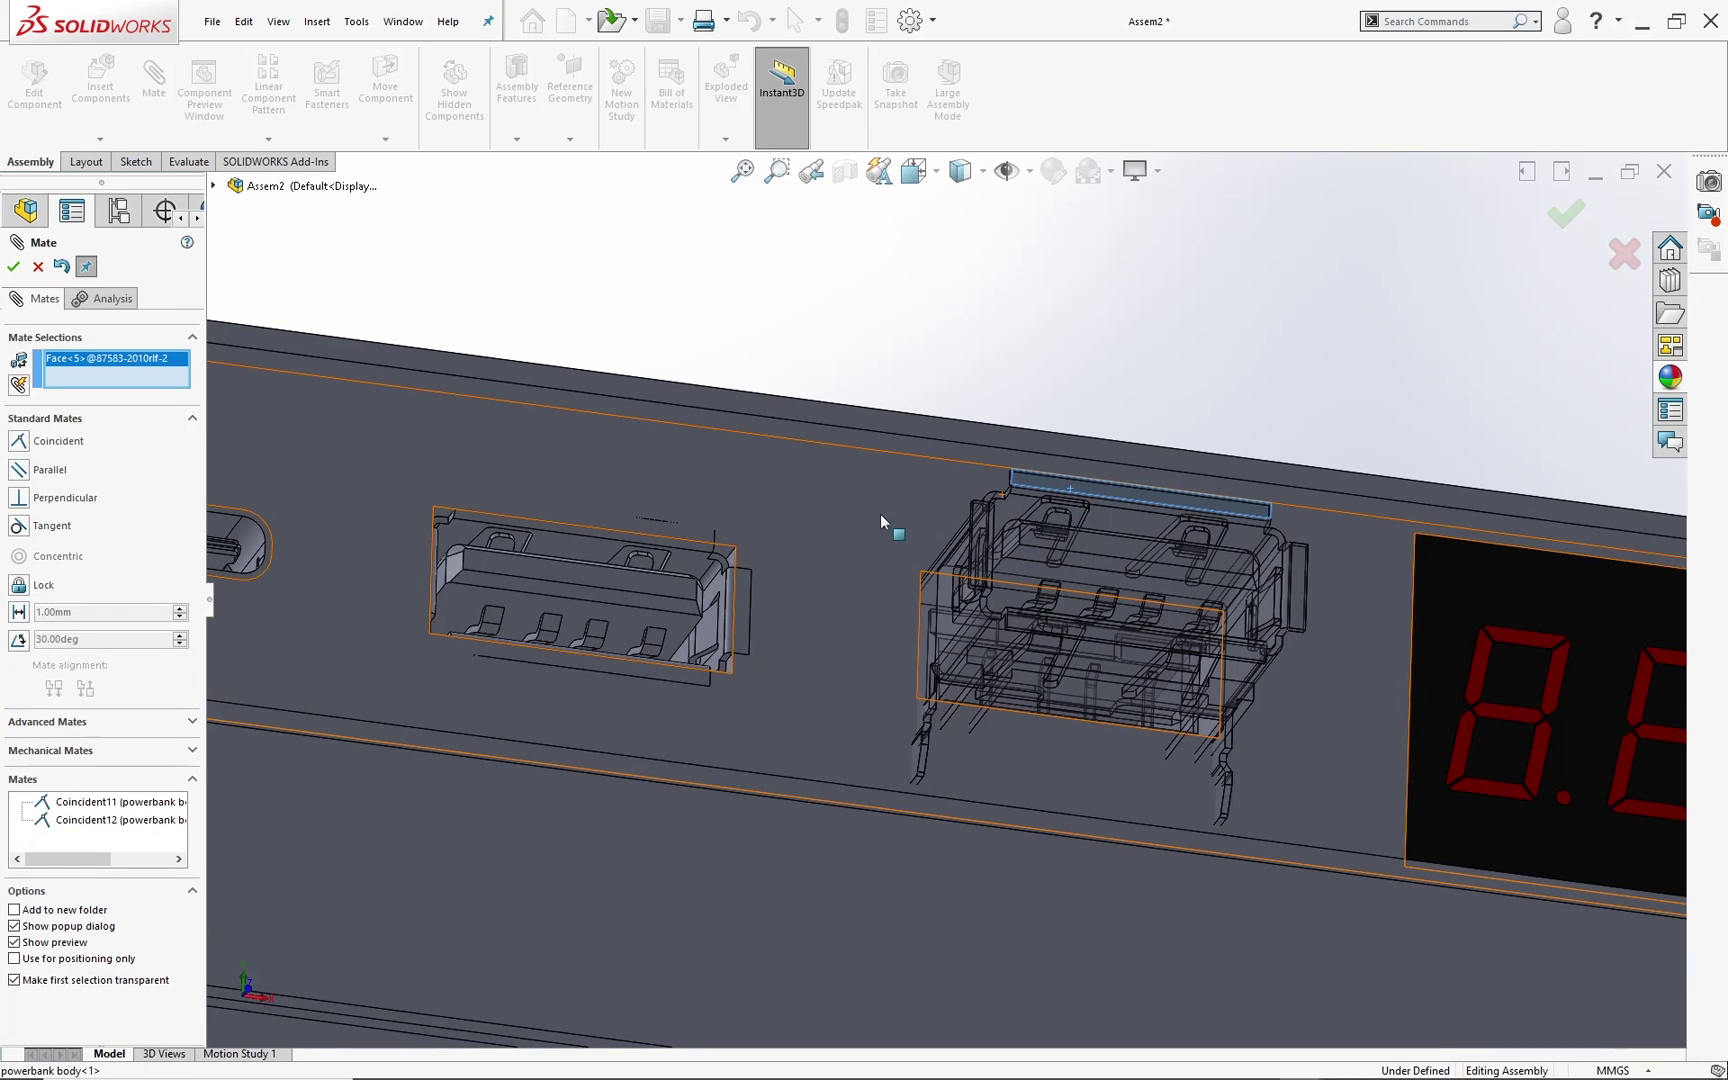
click(1450, 648)
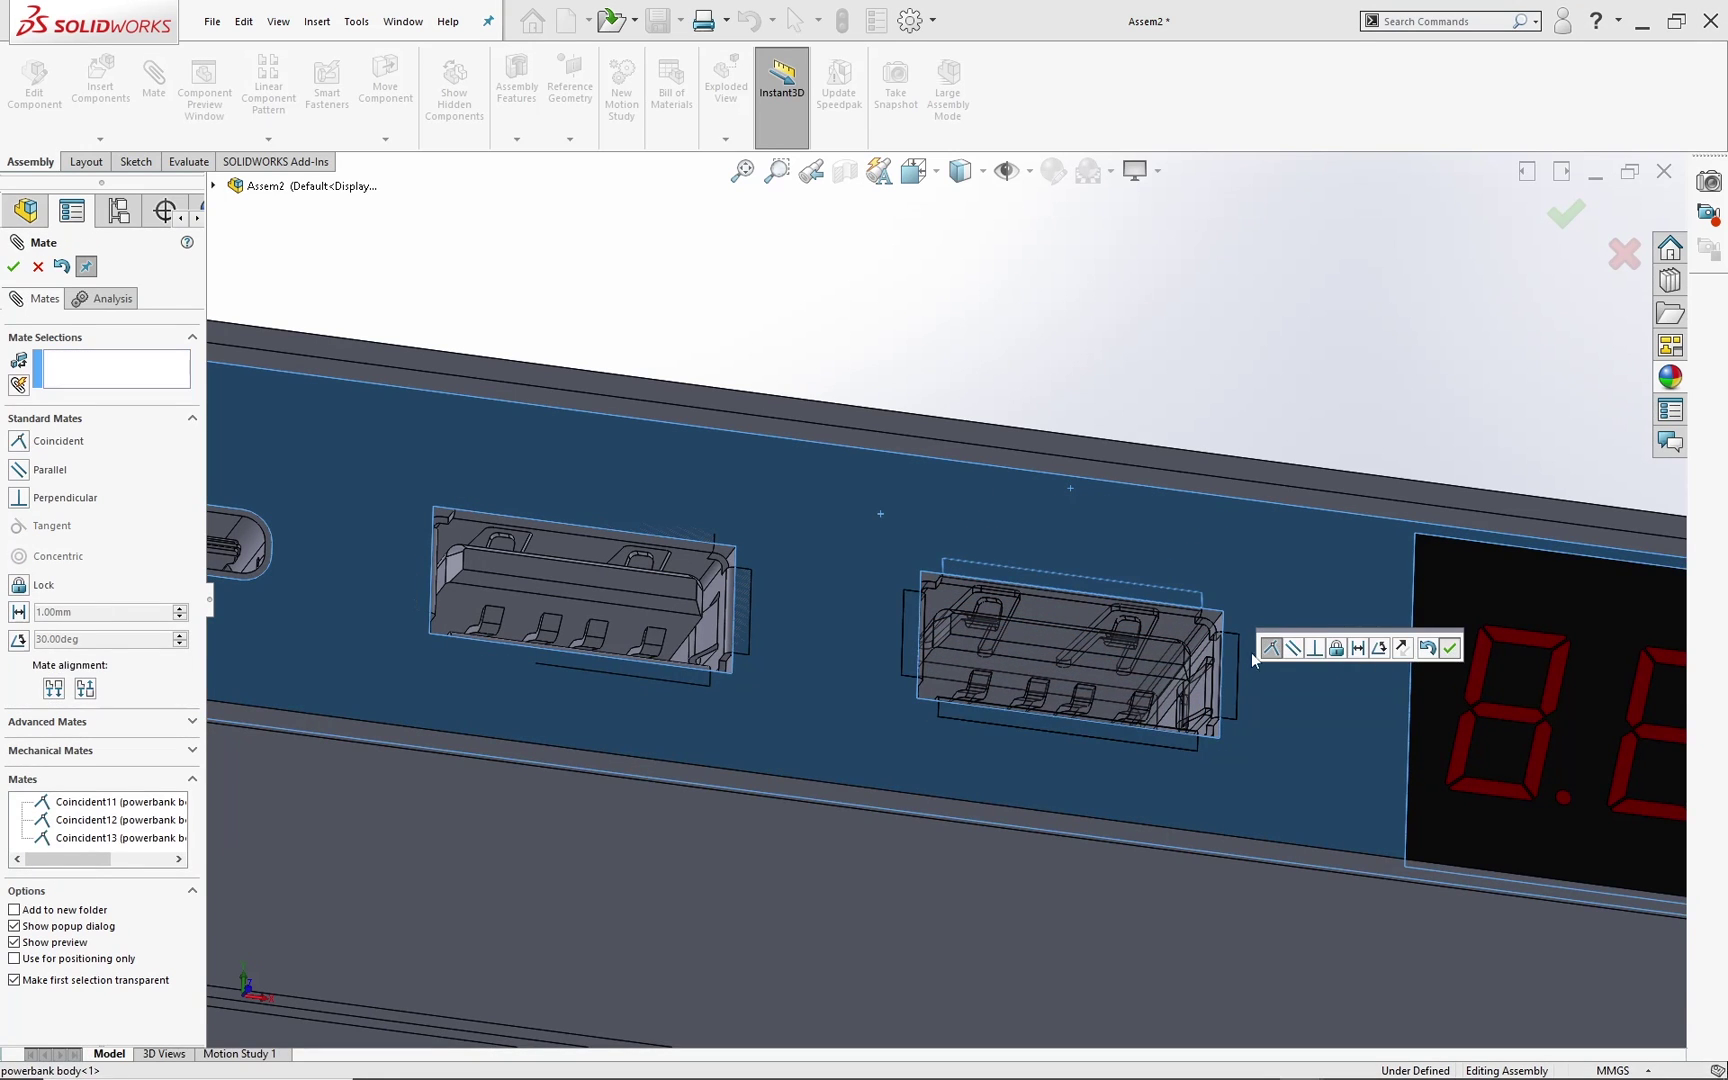
scroll(1119, 651, up, 5)
scroll(1107, 737, down, 2)
middle_drag(1107, 737, 1146, 679)
click(1566, 216)
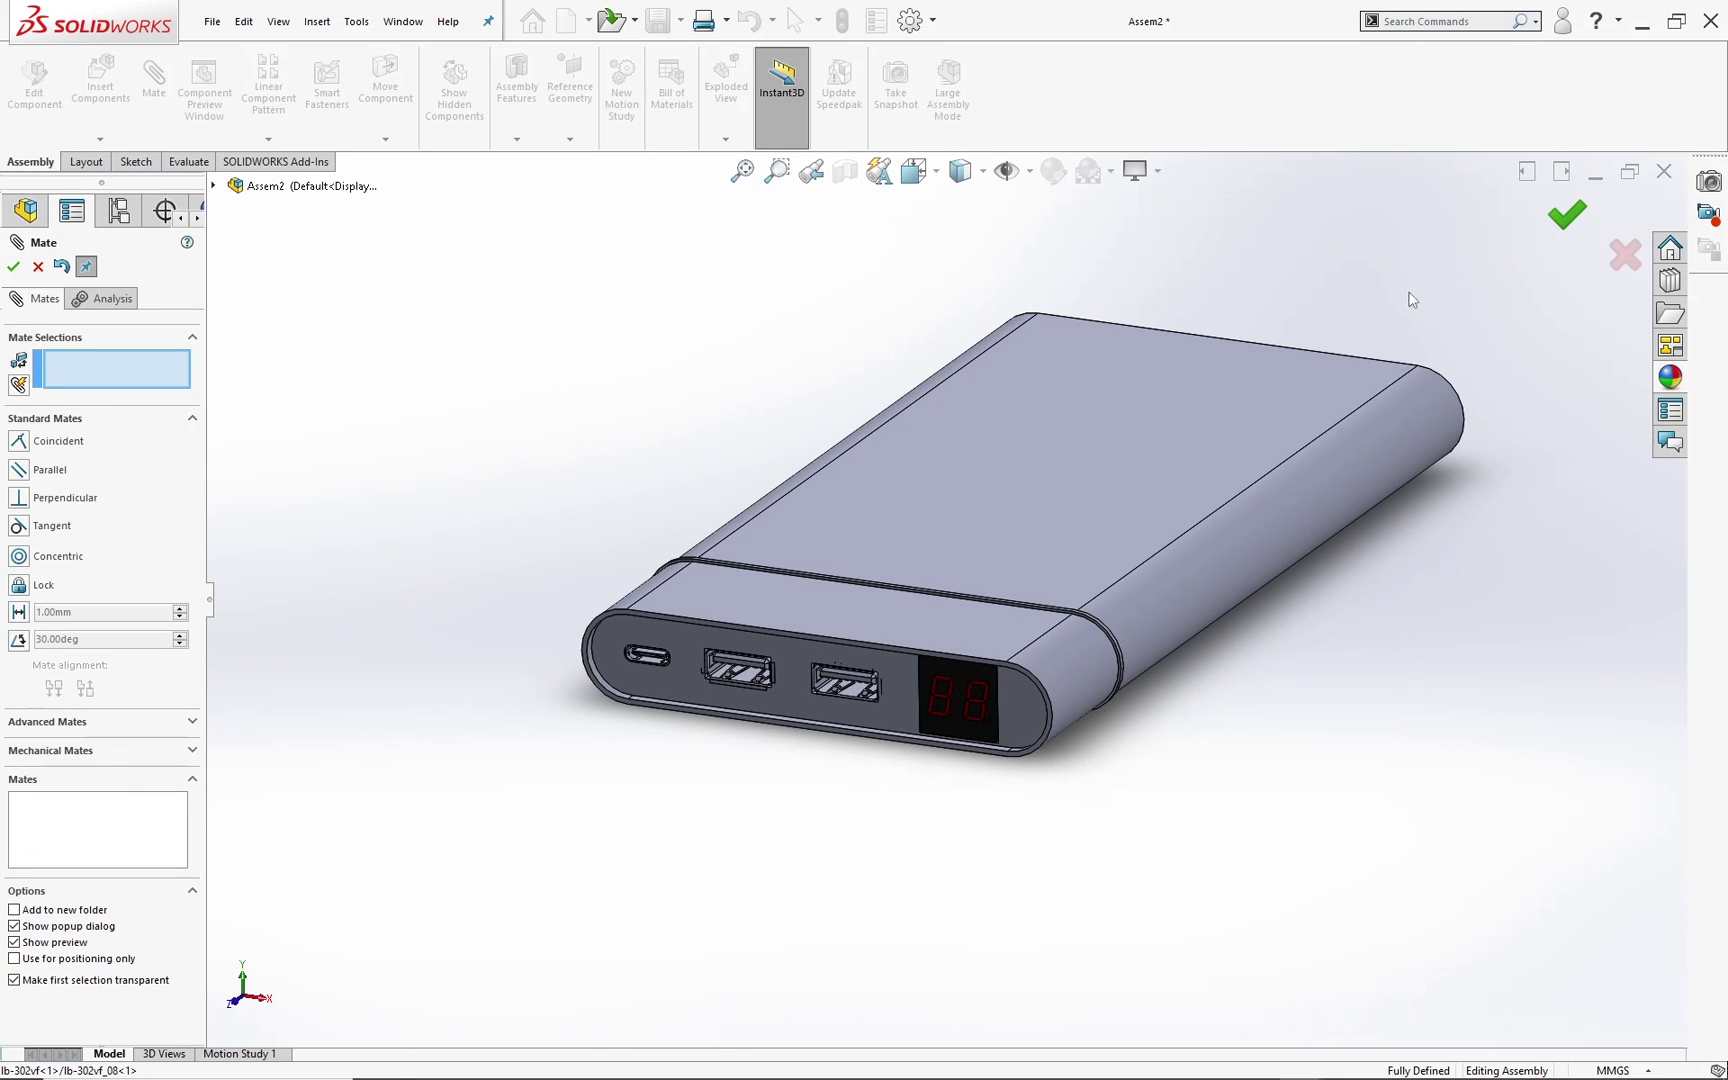
Step: Set the assembly to the isometric view and save it as "power bank"
middle_drag(1040, 539, 895, 657)
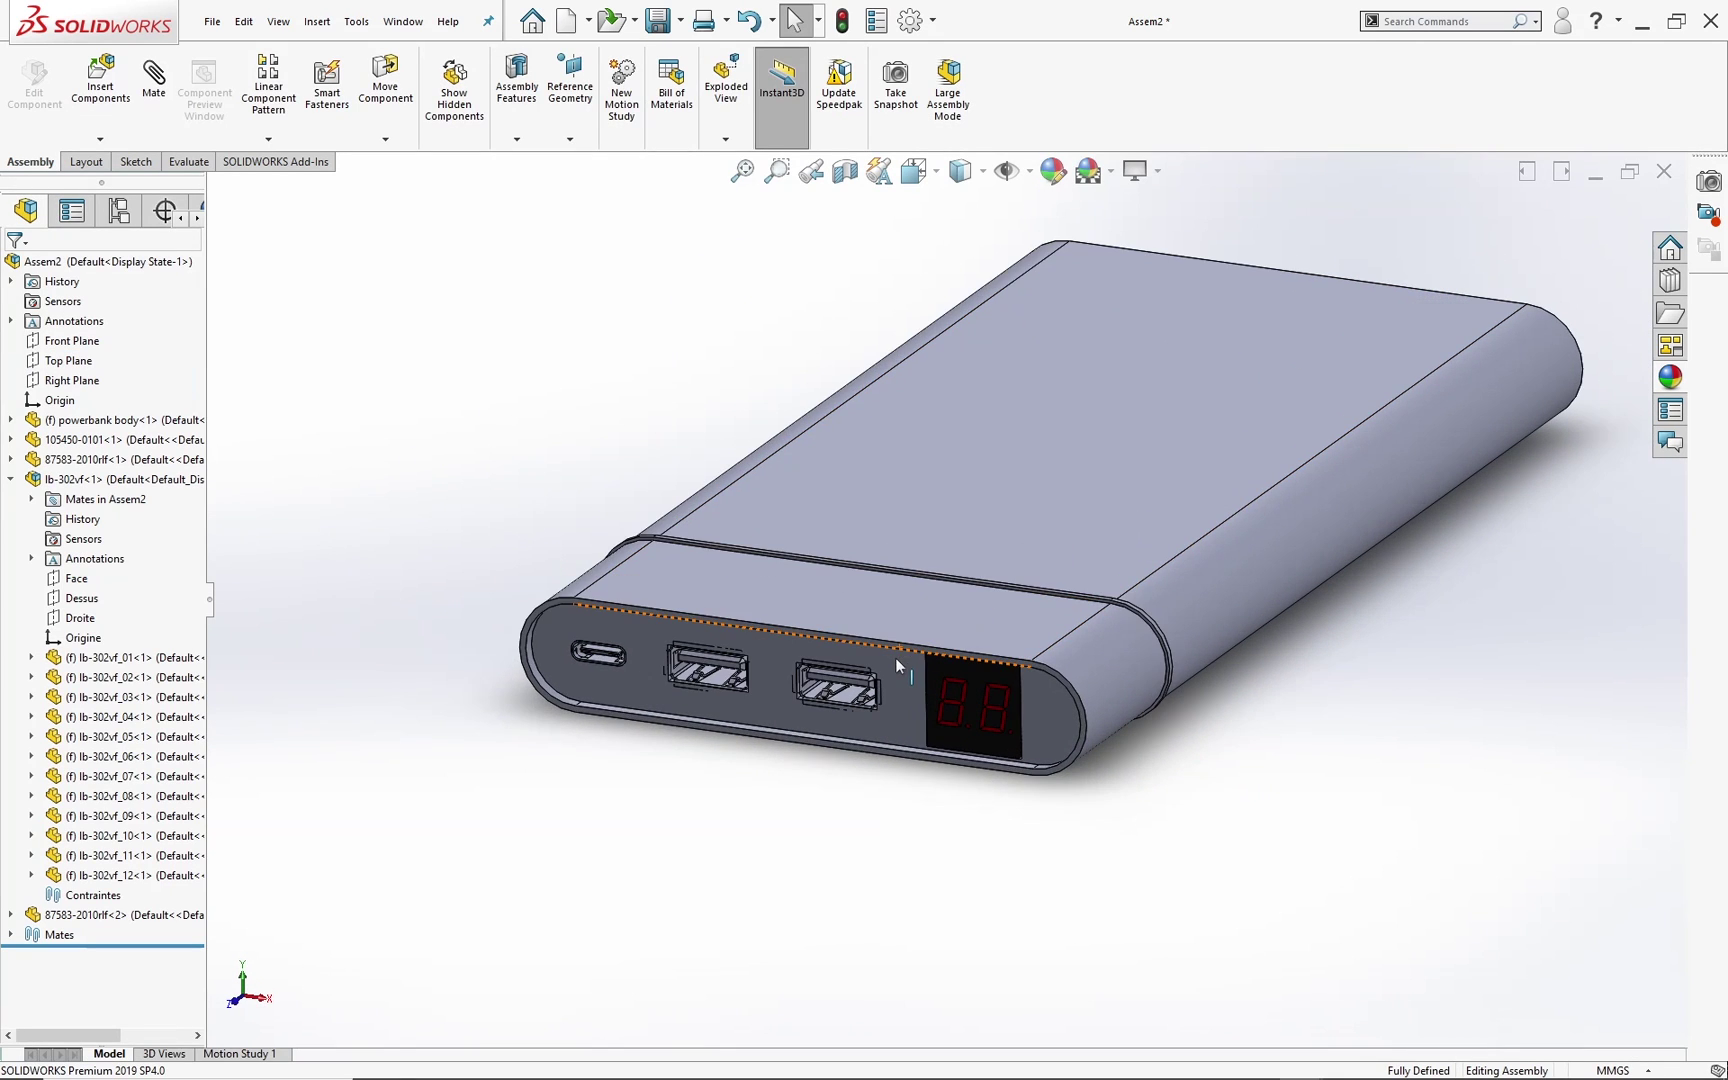
key(space)
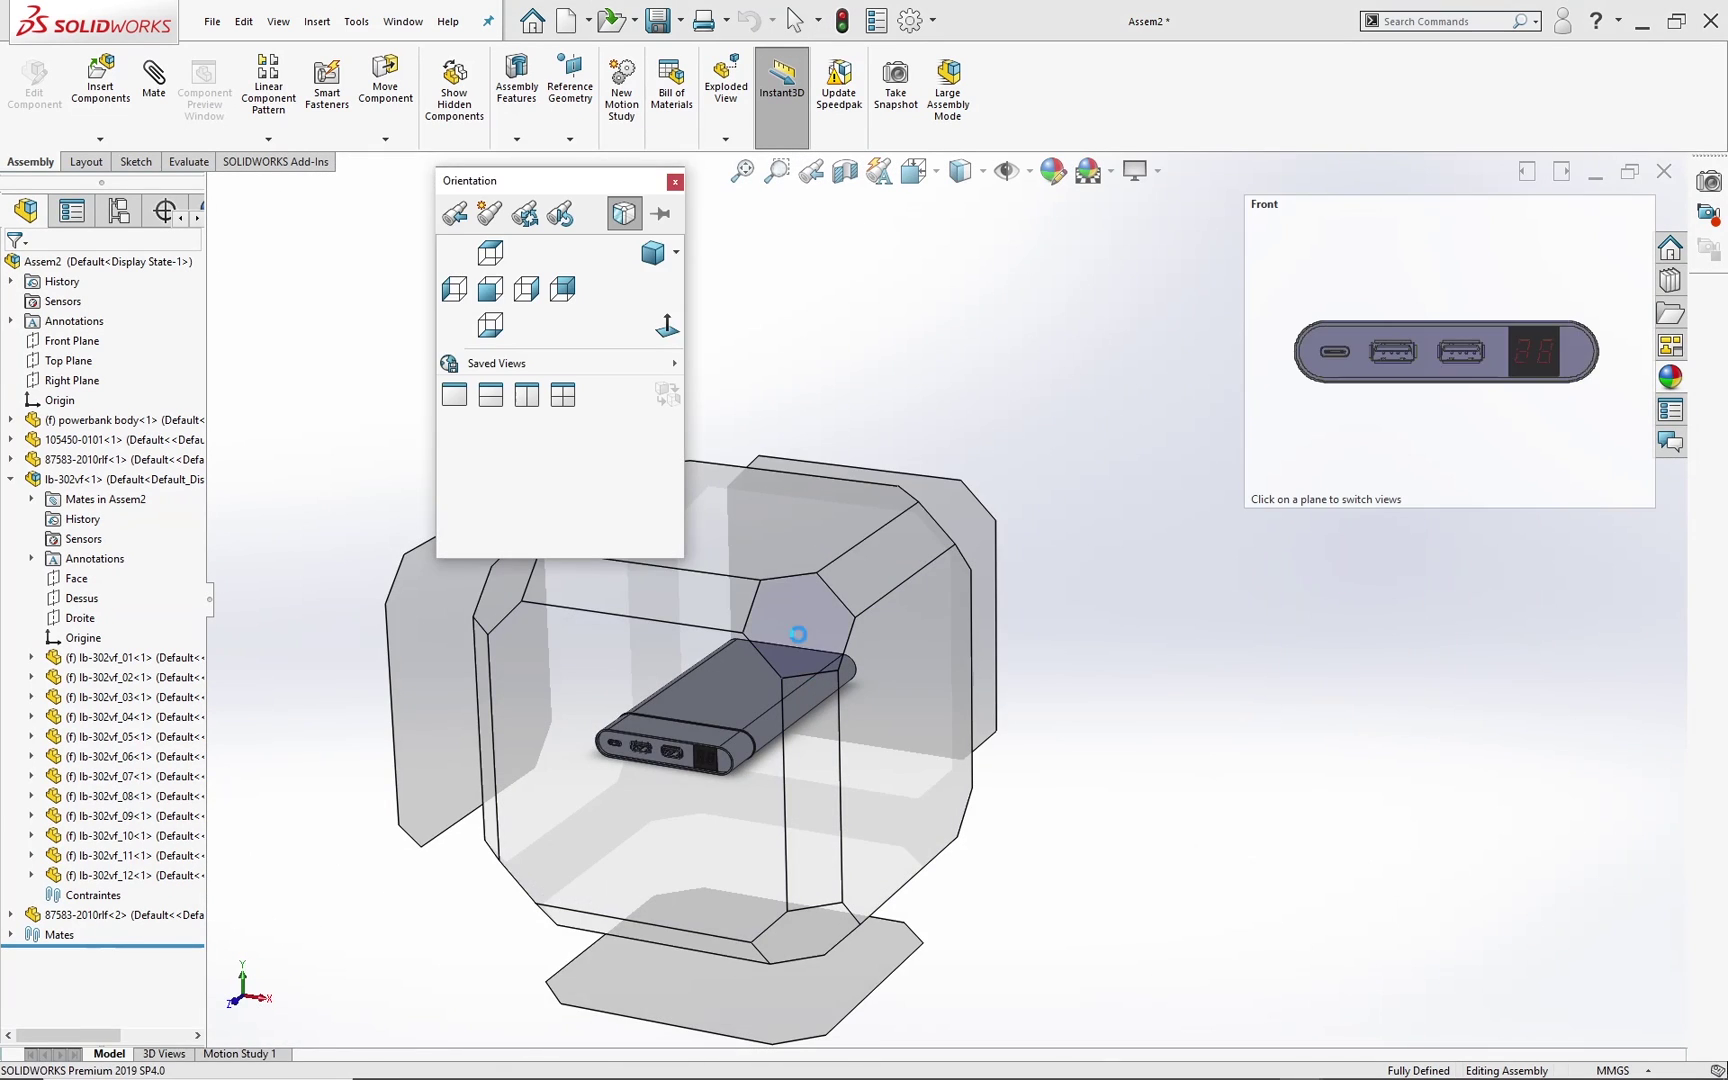
click(833, 649)
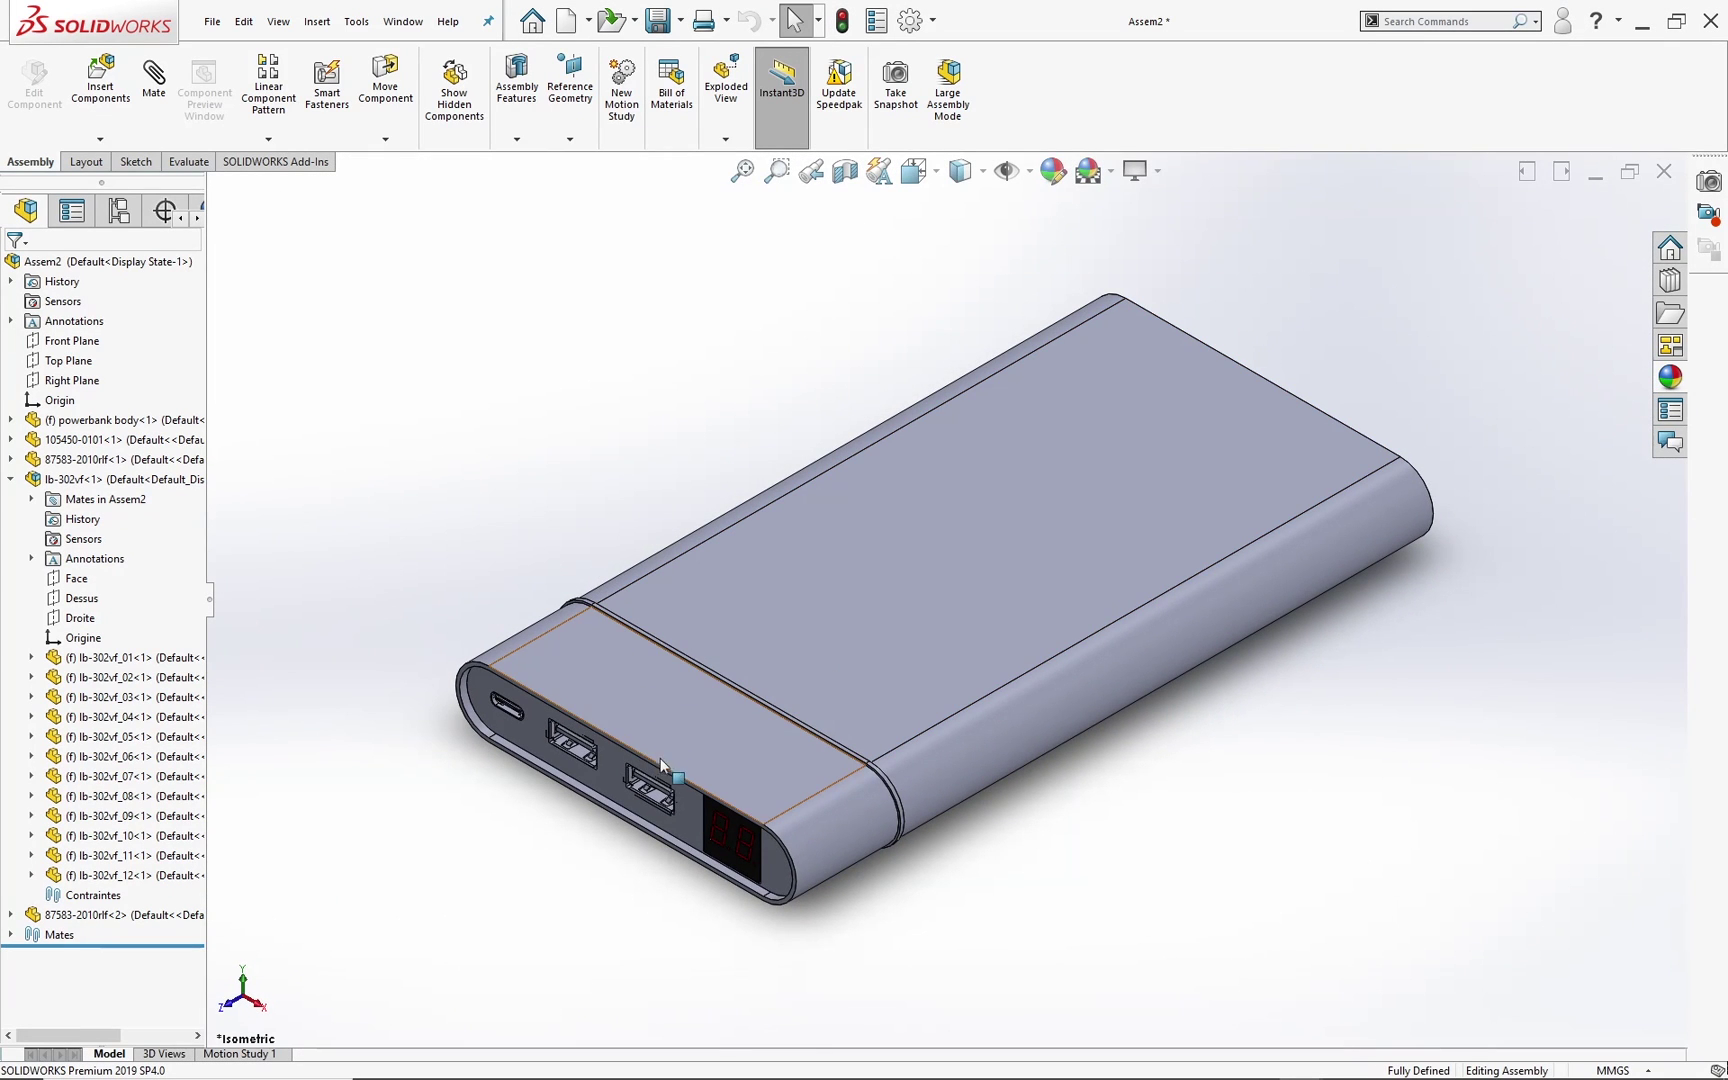
key(ctrl+s)
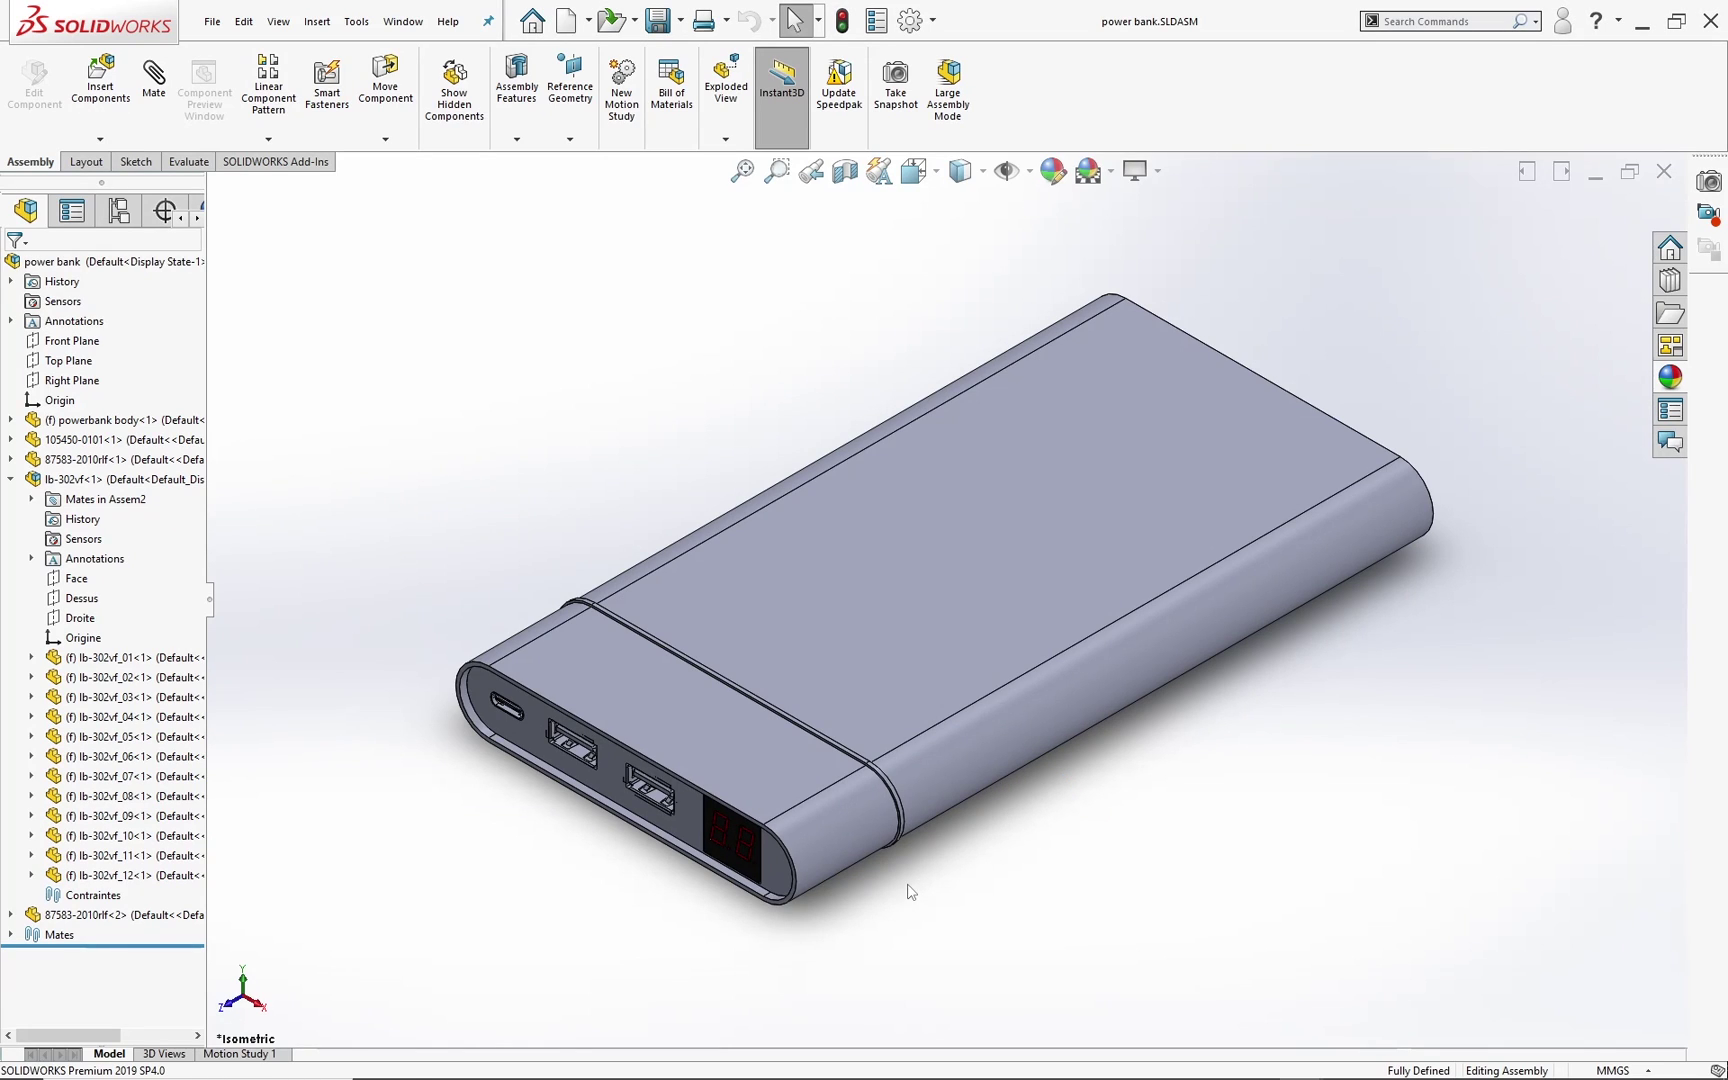
Step: Switch to the front view to examine the ports and the display
scroll(926, 791, up, 3)
key(space)
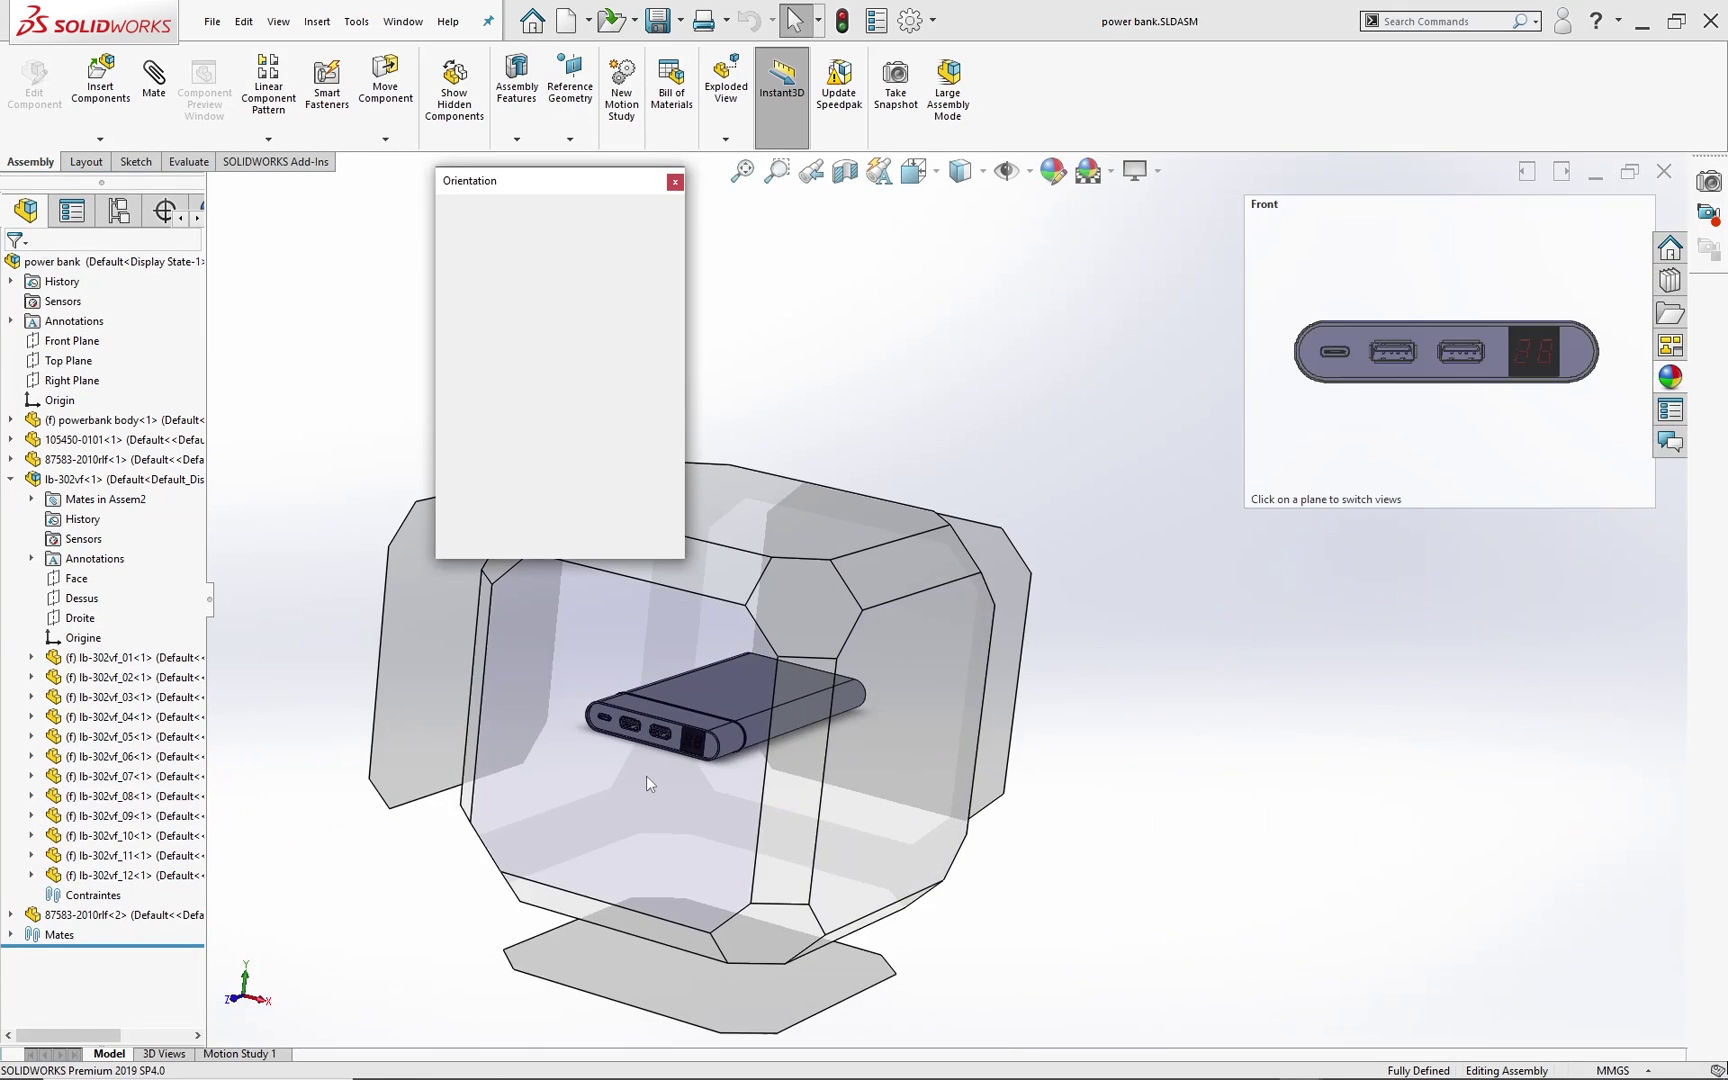
click(647, 777)
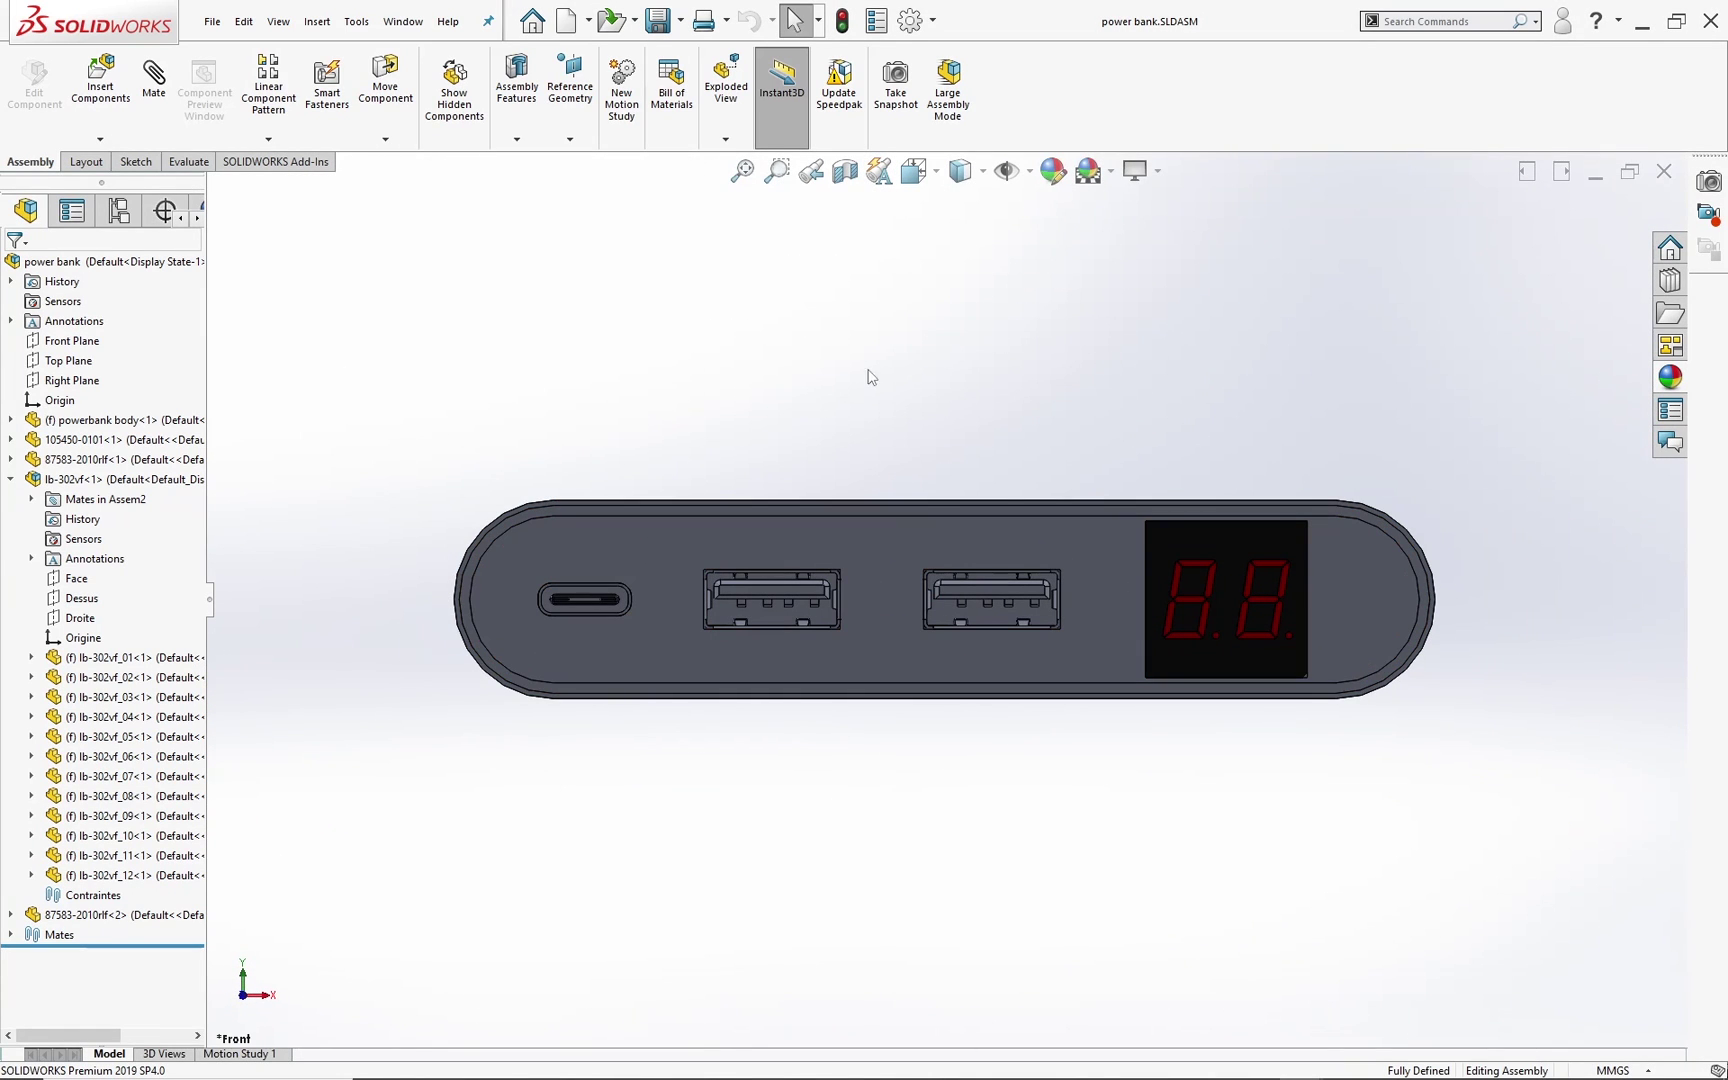